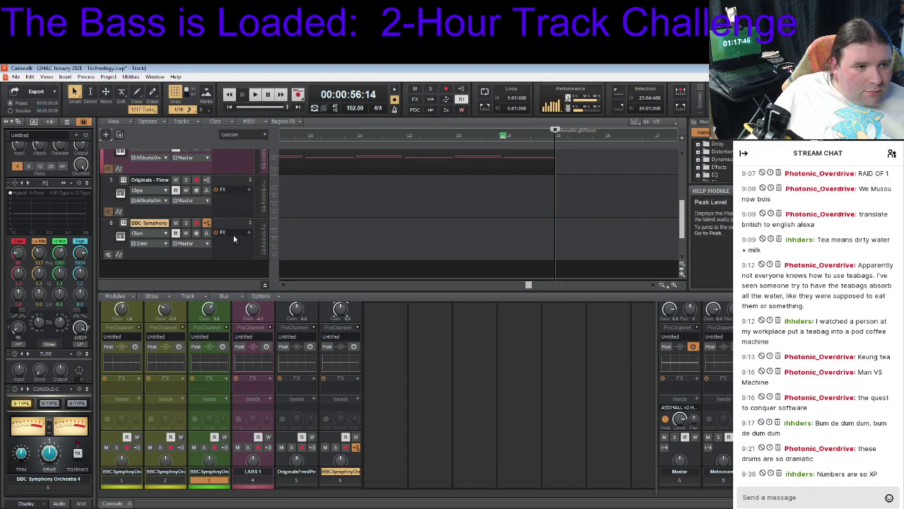
Move the new BBC Symphony track up so it sits directly below LABS 1 and above the Originals track
{"action": "left_click", "coordinate": [101, 237]}
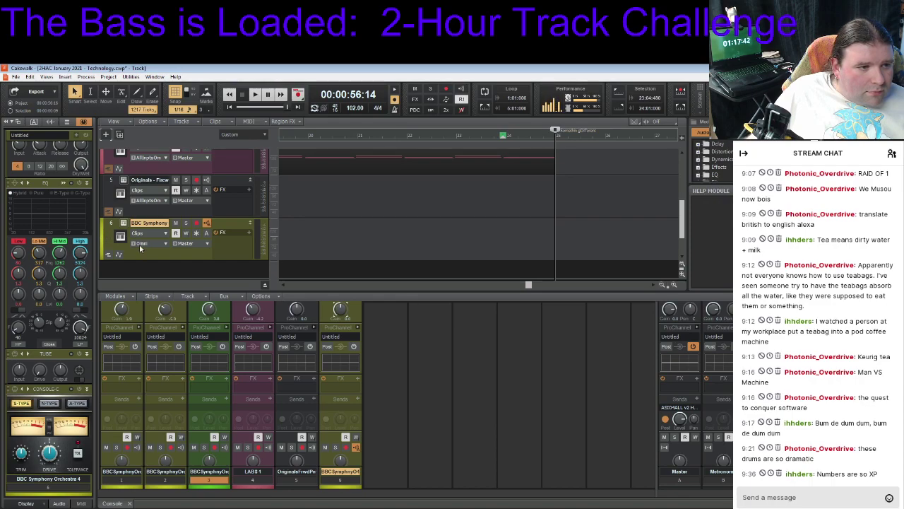
{"action": "scroll", "coordinate": [207, 273], "scroll_direction": "up", "scroll_amount": 3}
{"action": "scroll", "coordinate": [219, 257], "scroll_direction": "down", "scroll_amount": 3}
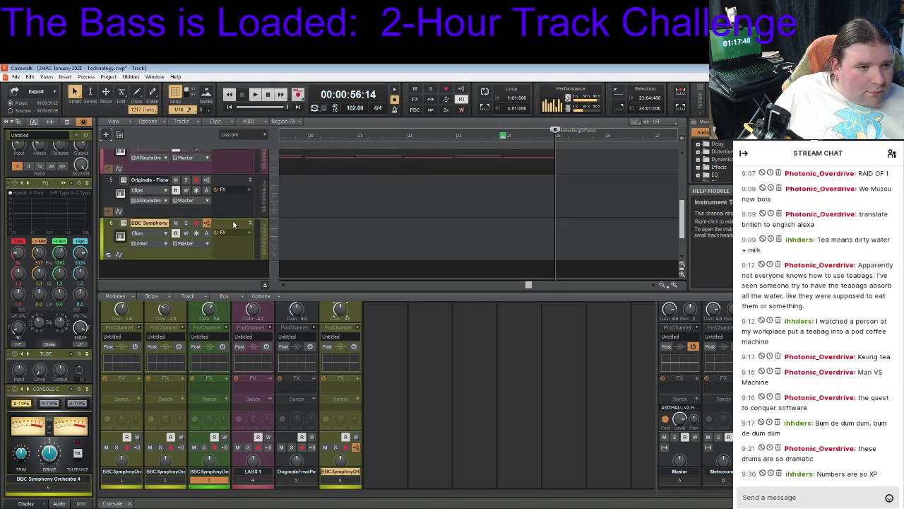
{"action": "left_click_drag", "start_coordinate": [232, 216], "coordinate": [232, 219]}
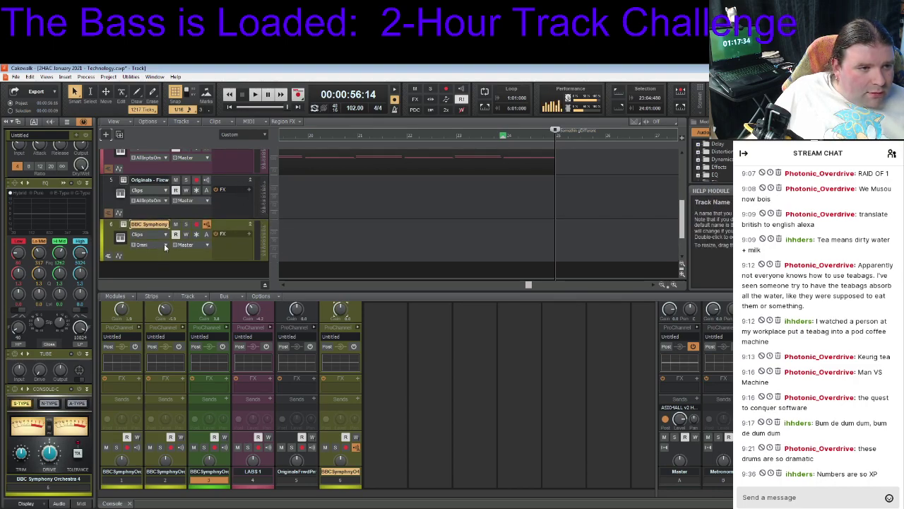
{"action": "scroll", "coordinate": [164, 246], "scroll_direction": "up", "scroll_amount": 1}
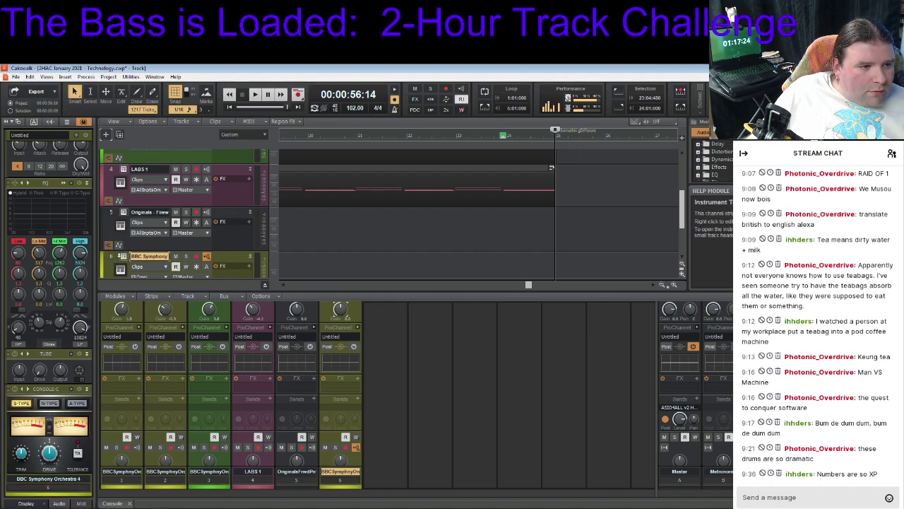
{"action": "left_click_drag", "start_coordinate": [216, 265], "coordinate": [228, 222]}
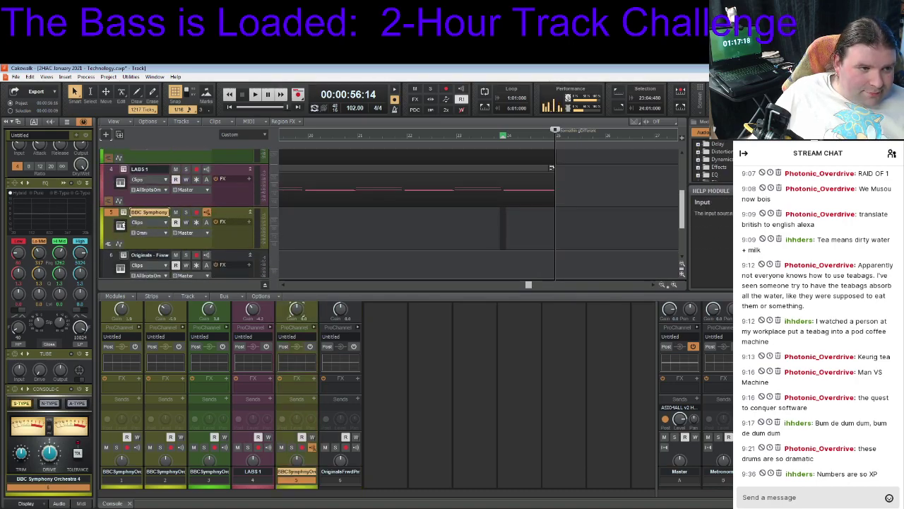
Load the Untuned Percussion preset in track 5's BBC Symphony Orchestra instrument and choose the Tambourine articulation
{"action": "left_click", "coordinate": [125, 212]}
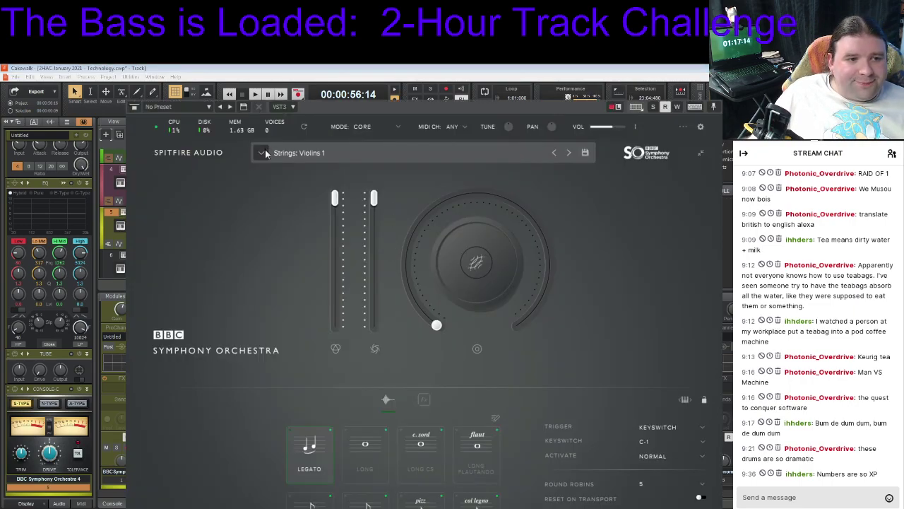
{"action": "left_click", "coordinate": [261, 153]}
{"action": "left_click_drag", "start_coordinate": [589, 183], "coordinate": [592, 343]}
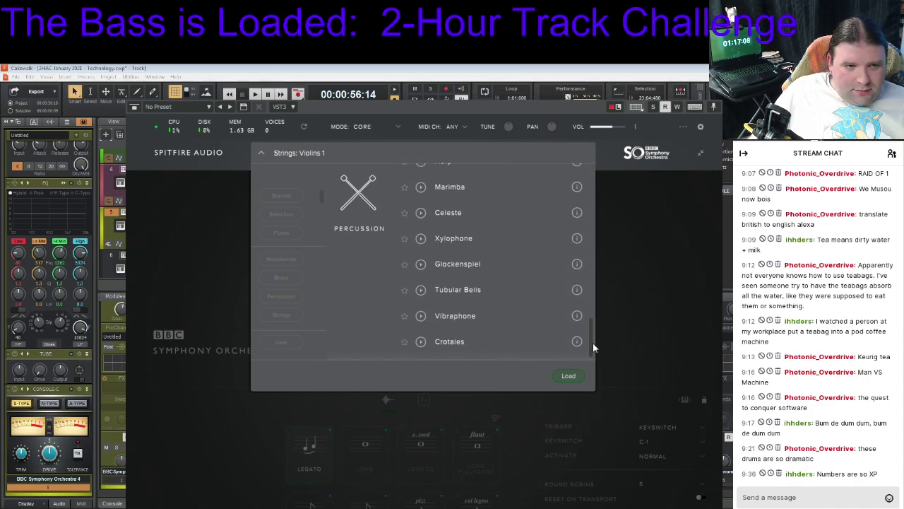
{"action": "left_click_drag", "start_coordinate": [592, 343], "coordinate": [593, 316]}
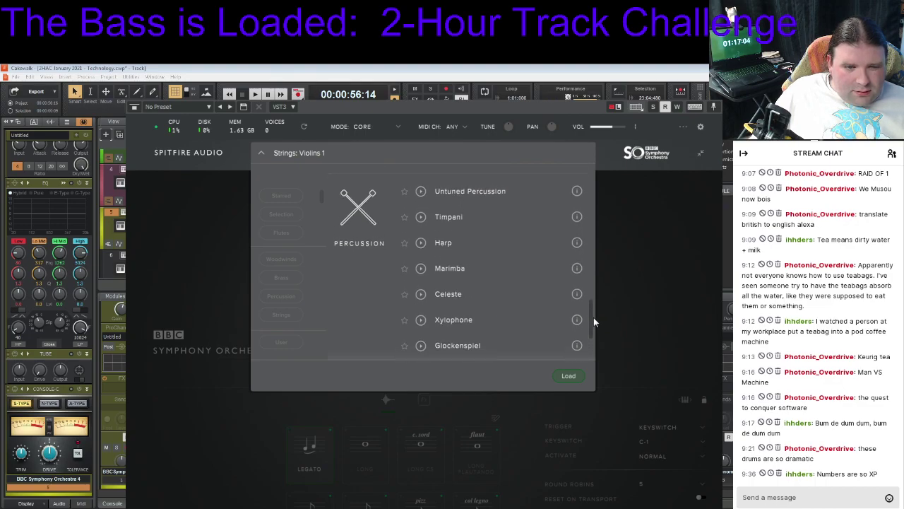
{"action": "double_click", "coordinate": [467, 197]}
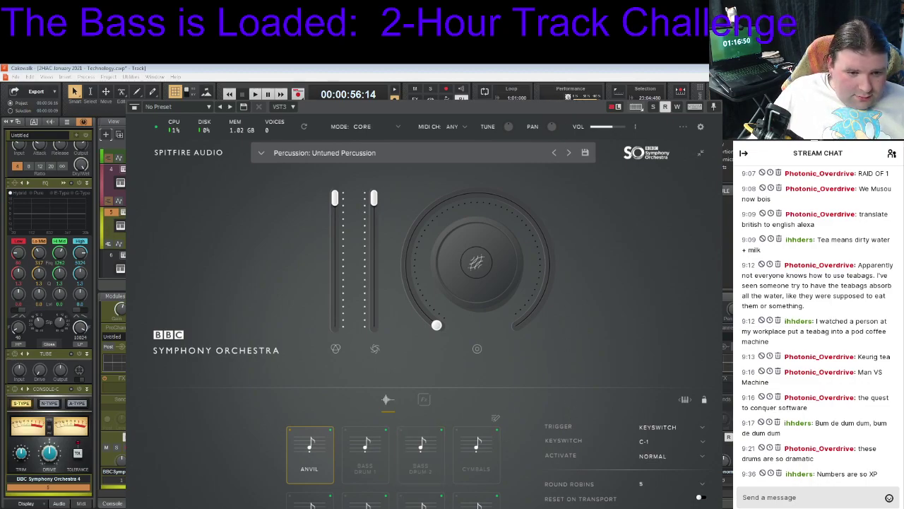
{"action": "scroll", "coordinate": [367, 452], "scroll_direction": "down", "scroll_amount": 3}
{"action": "left_click", "coordinate": [366, 448]}
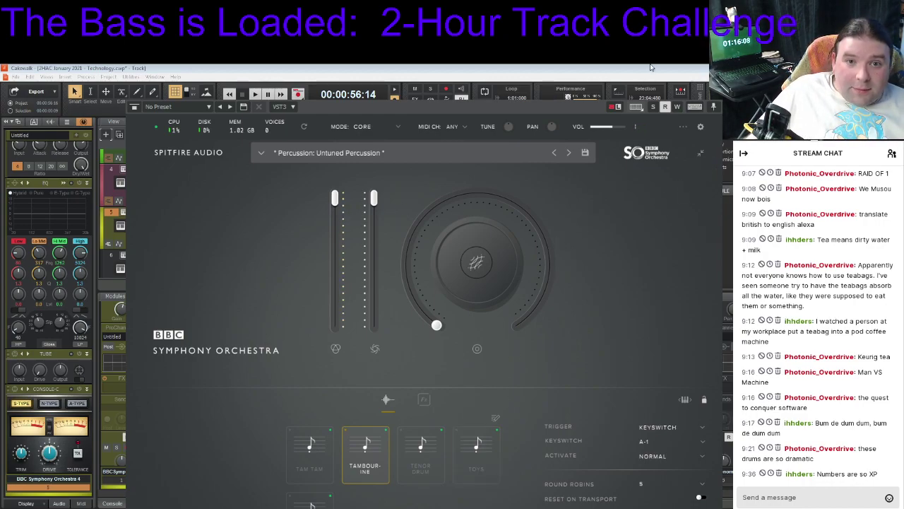
{"action": "left_click", "coordinate": [618, 90]}
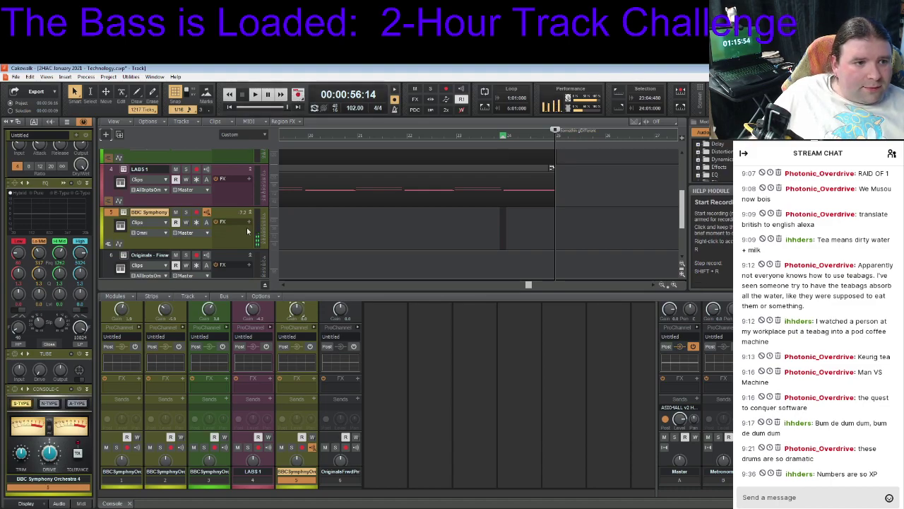
Arm the BBC Symphony track and record a percussion take starting at measure 25
{"action": "left_click", "coordinate": [197, 212]}
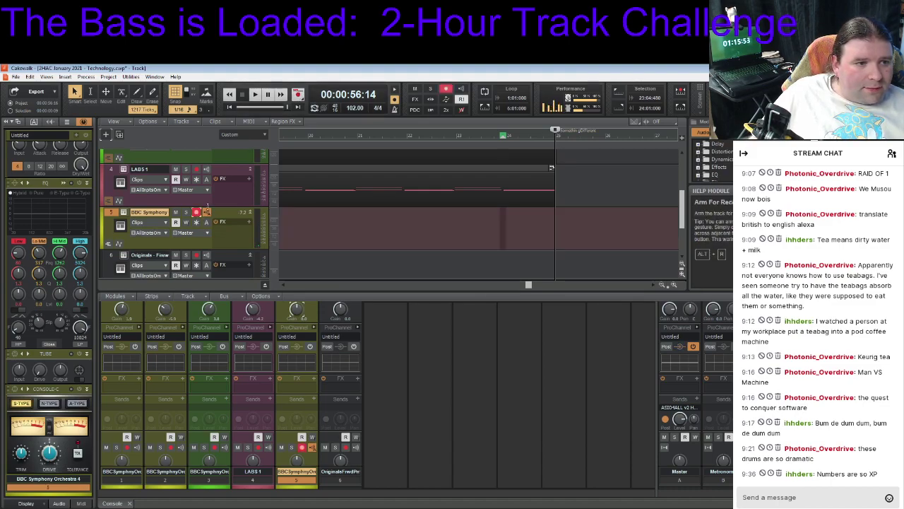
{"action": "left_click", "coordinate": [299, 96]}
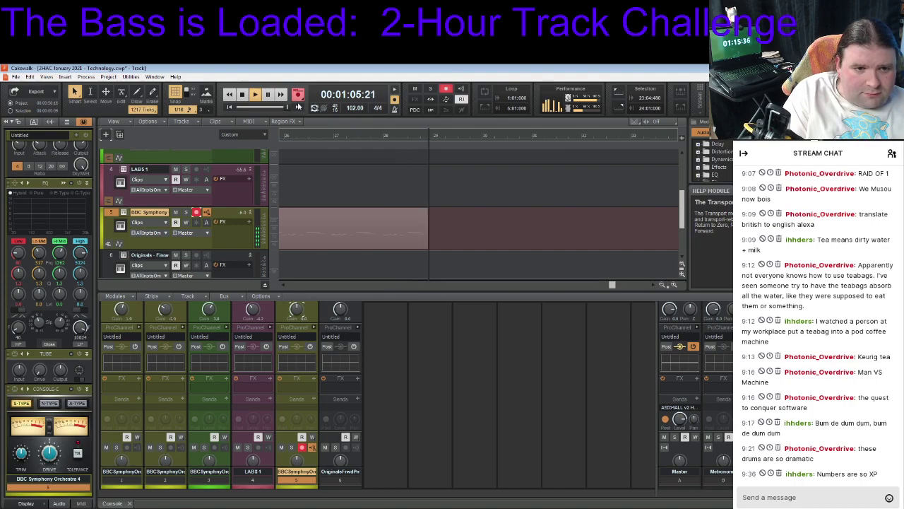
{"action": "key", "text": "space"}
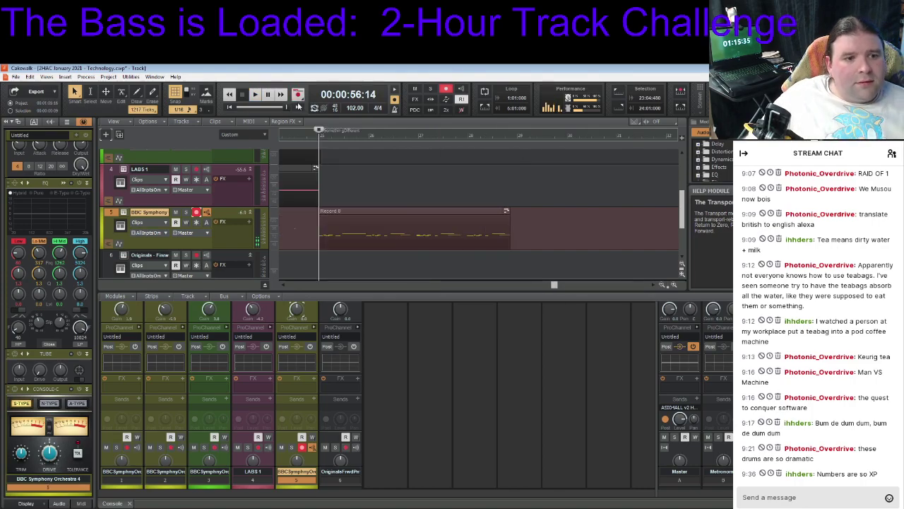
Open the recorded clip in the piano roll, audition it and delete all of its notes
{"action": "double_click", "coordinate": [386, 212]}
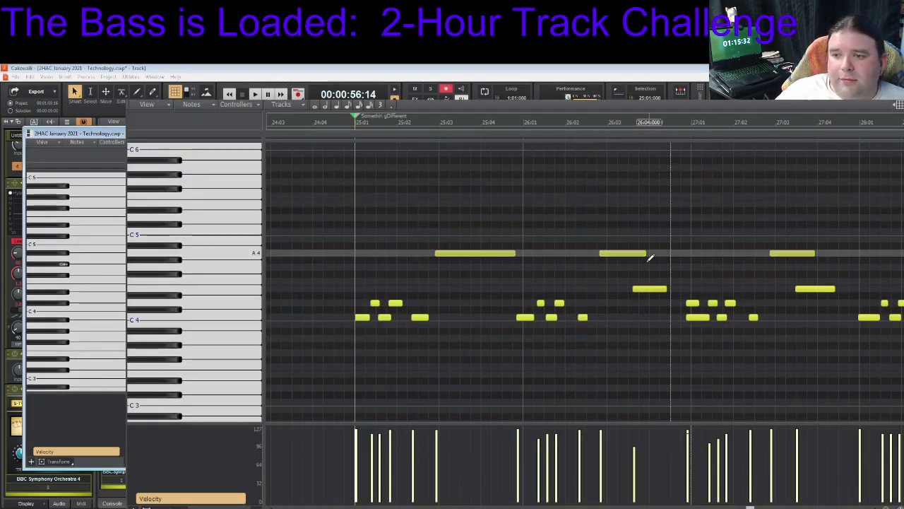
{"action": "key", "text": "space"}
{"action": "key", "text": "space"}
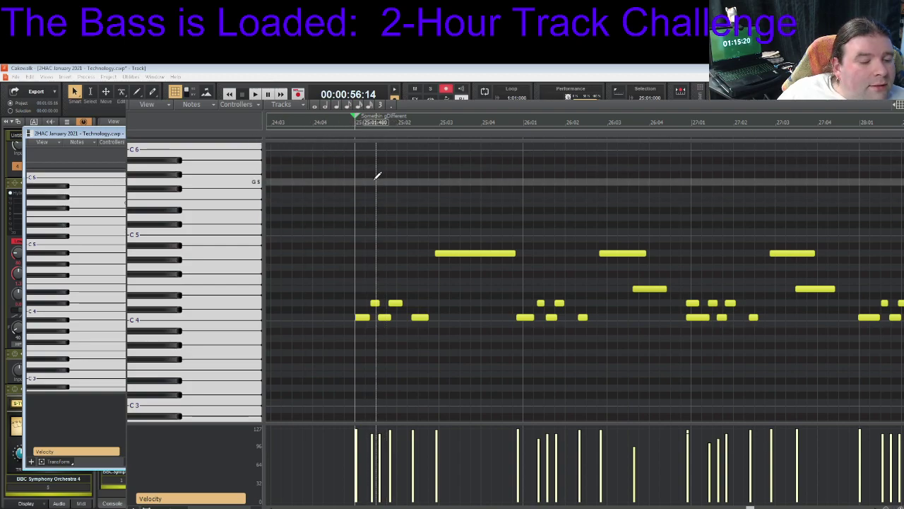
{"action": "key", "text": "Delete"}
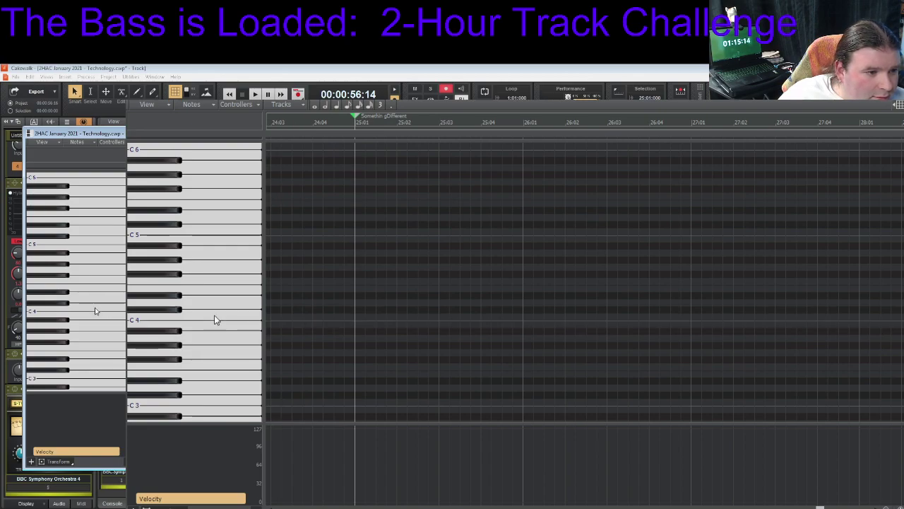
Set the drawing duration to an eighth note and place a C4 note at the start of measure 25
{"action": "left_click", "coordinate": [358, 315]}
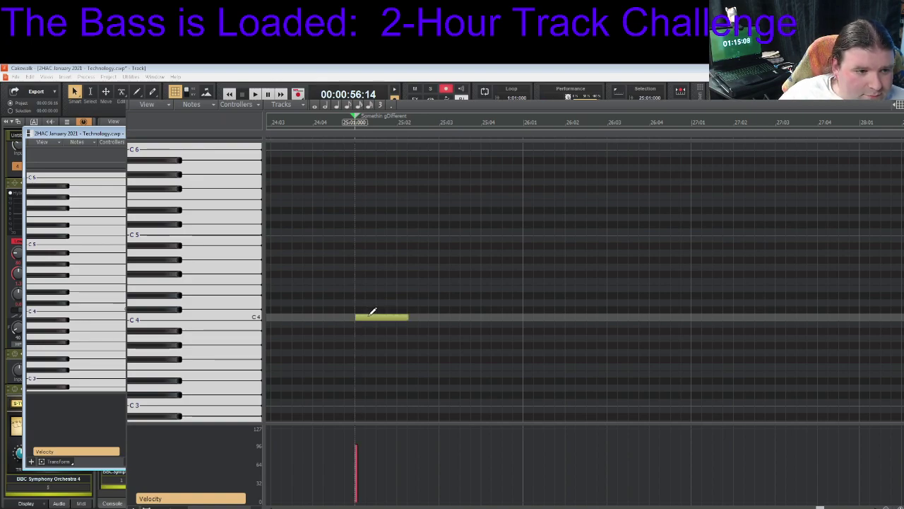
{"action": "right_click", "coordinate": [366, 316]}
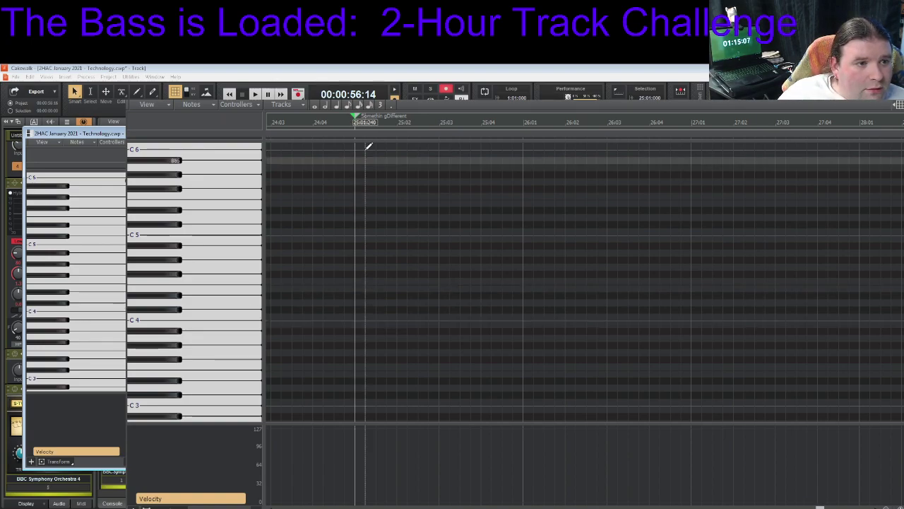
{"action": "left_click", "coordinate": [348, 105]}
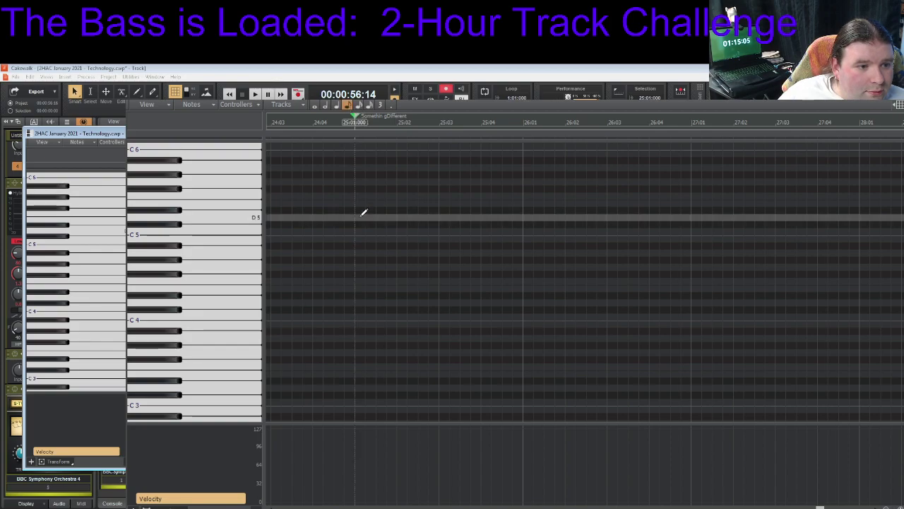
{"action": "left_click", "coordinate": [359, 315]}
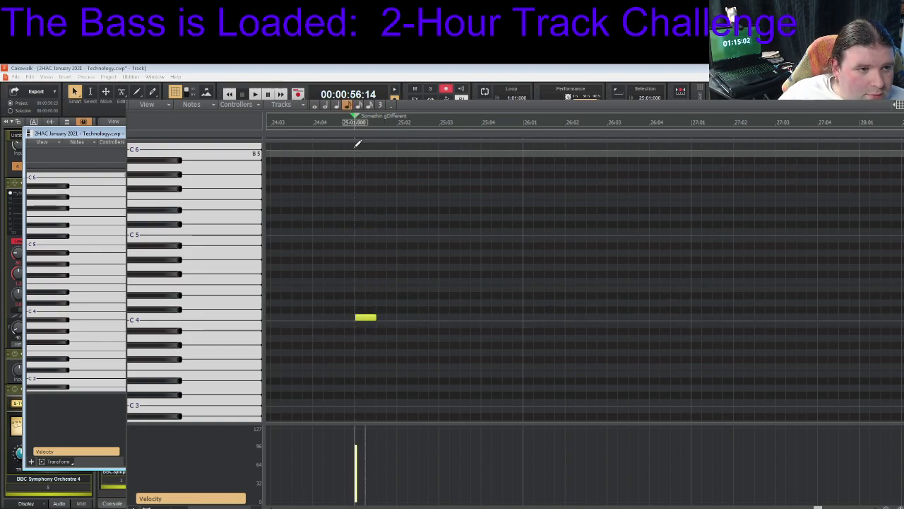
Add C4 sixteenth notes at 25:01:480 and 25:01:720, followed by a C4 eighth note at 25:02:000
{"action": "left_click", "coordinate": [358, 105]}
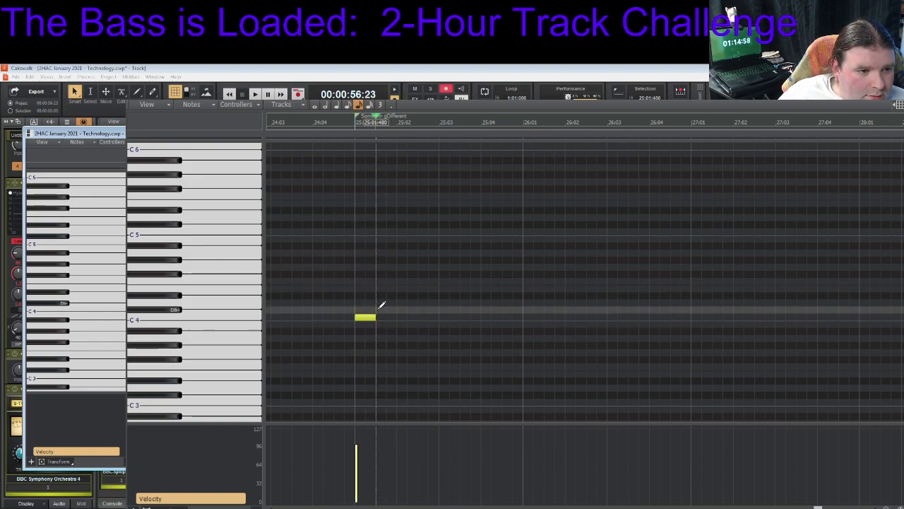
{"action": "left_click", "coordinate": [380, 317]}
{"action": "left_click", "coordinate": [393, 316]}
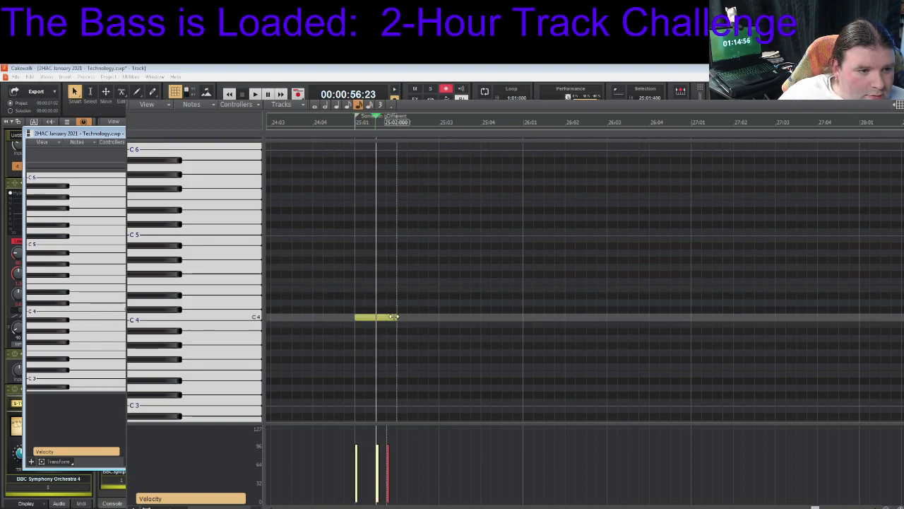
{"action": "left_click", "coordinate": [401, 316]}
{"action": "left_click_drag", "start_coordinate": [409, 315], "coordinate": [418, 315]}
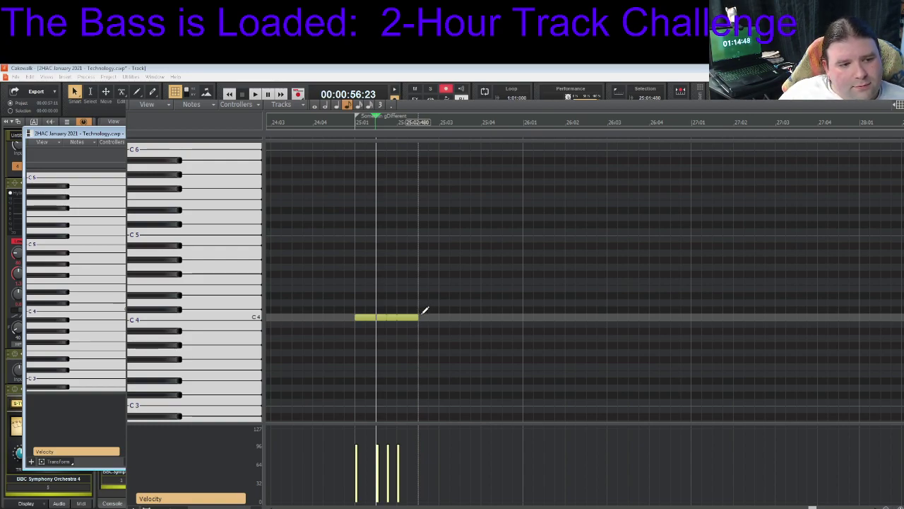
Try two C4 sixteenth notes in place of the eighth at 25:02:000, audition them, and restore the eighth note
{"action": "left_click_drag", "start_coordinate": [418, 316], "coordinate": [407, 316]}
{"action": "left_click", "coordinate": [414, 312]}
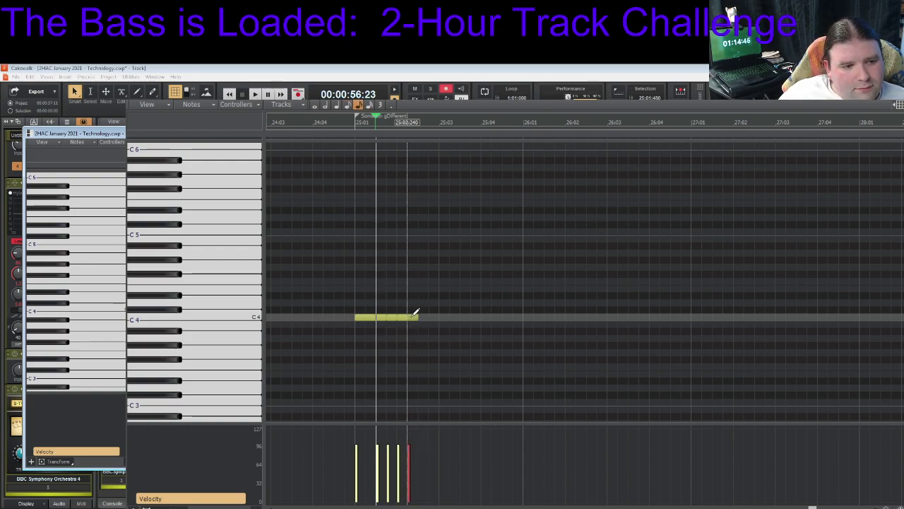
{"action": "left_click", "coordinate": [355, 124]}
{"action": "key", "text": "space"}
{"action": "key", "text": "space"}
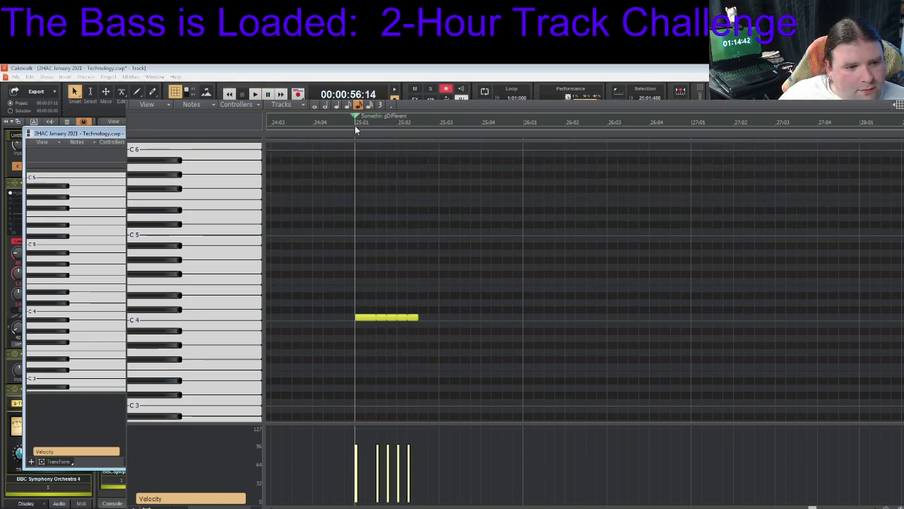
{"action": "key", "text": "ctrl+z"}
{"action": "left_click_drag", "start_coordinate": [408, 318], "coordinate": [418, 318]}
Add a C4 eighth note at 25:02:480 and play back the pattern from measure 25
{"action": "key", "text": "space"}
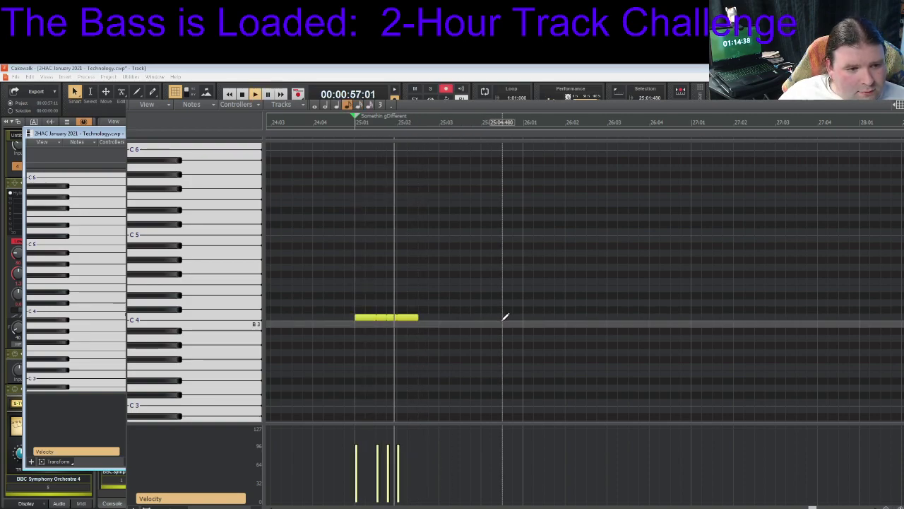
{"action": "key", "text": "space"}
{"action": "left_click", "coordinate": [423, 317]}
{"action": "key", "text": "space"}
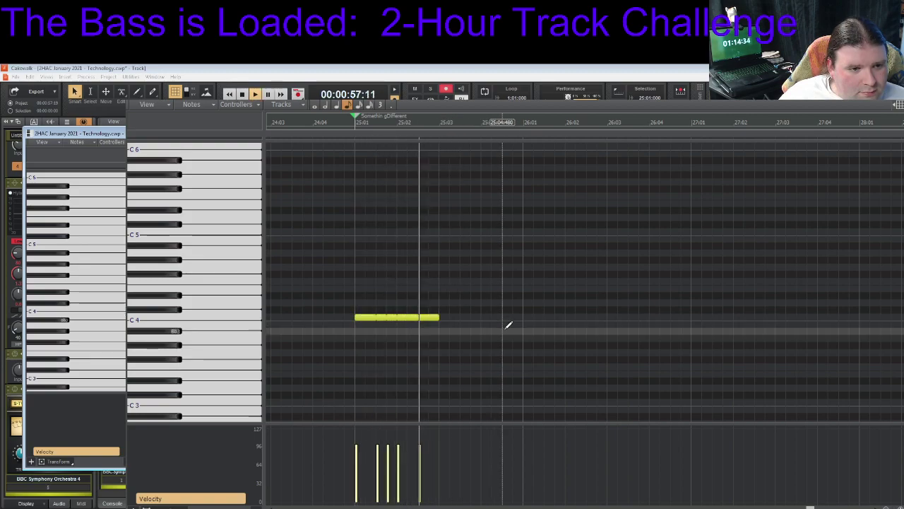
{"action": "key", "text": "space"}
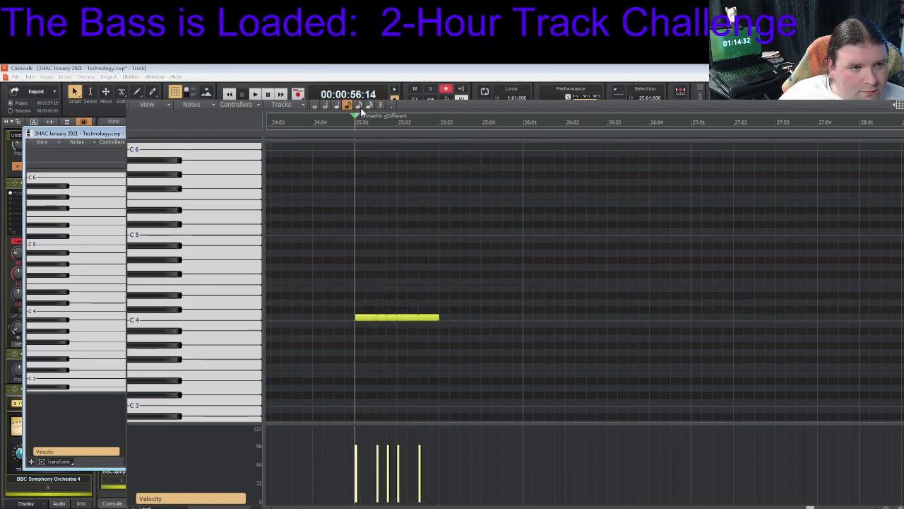
{"action": "left_click", "coordinate": [436, 318]}
{"action": "left_click_drag", "start_coordinate": [436, 318], "coordinate": [433, 318]}
{"action": "left_click_drag", "start_coordinate": [431, 318], "coordinate": [436, 318]}
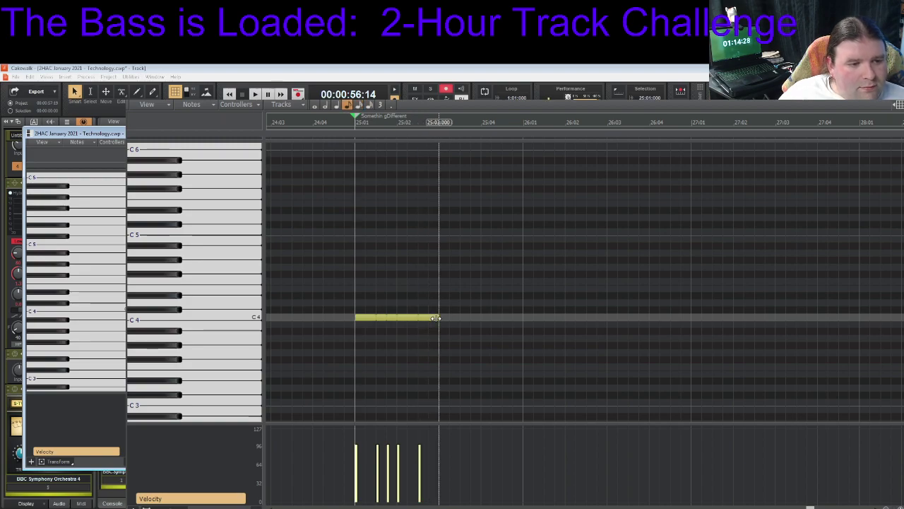
Add an A4 eighth note at 25:03:000 and an E4 eighth note at 25:03:480, auditioning the pattern after each
{"action": "left_click", "coordinate": [444, 252]}
{"action": "key", "text": "space"}
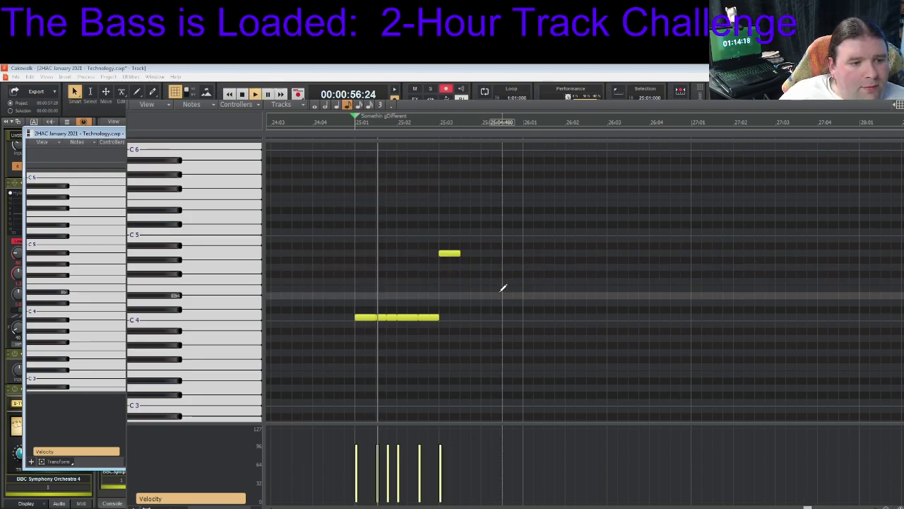
{"action": "key", "text": "space"}
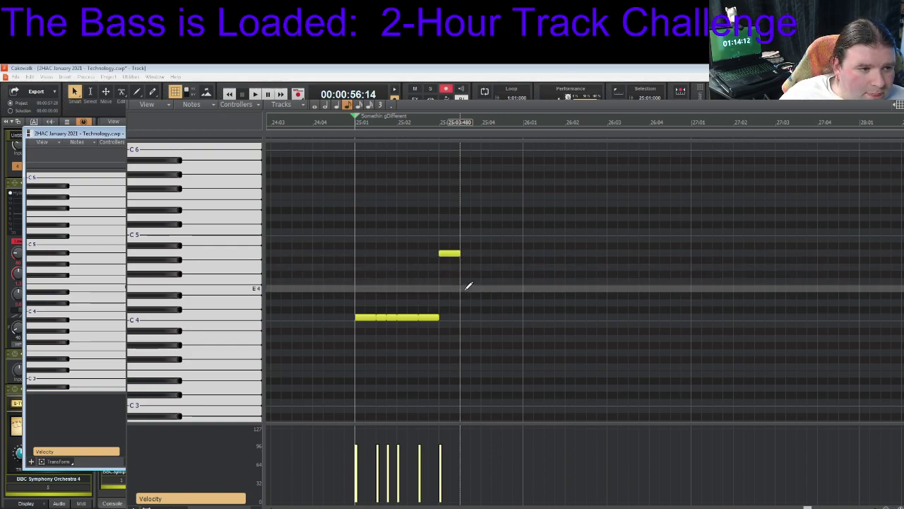
{"action": "left_click", "coordinate": [468, 287]}
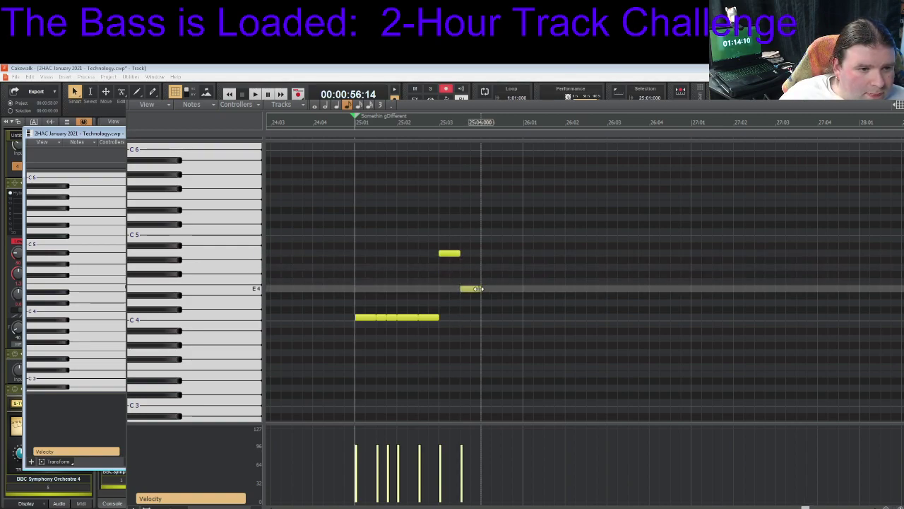
{"action": "key", "text": "space"}
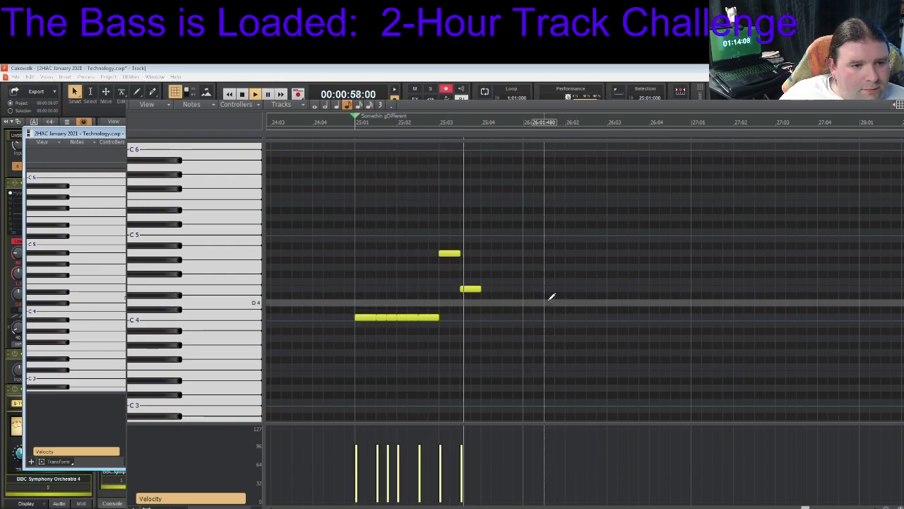
{"action": "key", "text": "space"}
Lengthen the A4 note at 25:03:000 to a dotted eighth and play back the pattern
{"action": "left_click", "coordinate": [464, 252]}
{"action": "left_click", "coordinate": [632, 332]}
{"action": "key", "text": "space"}
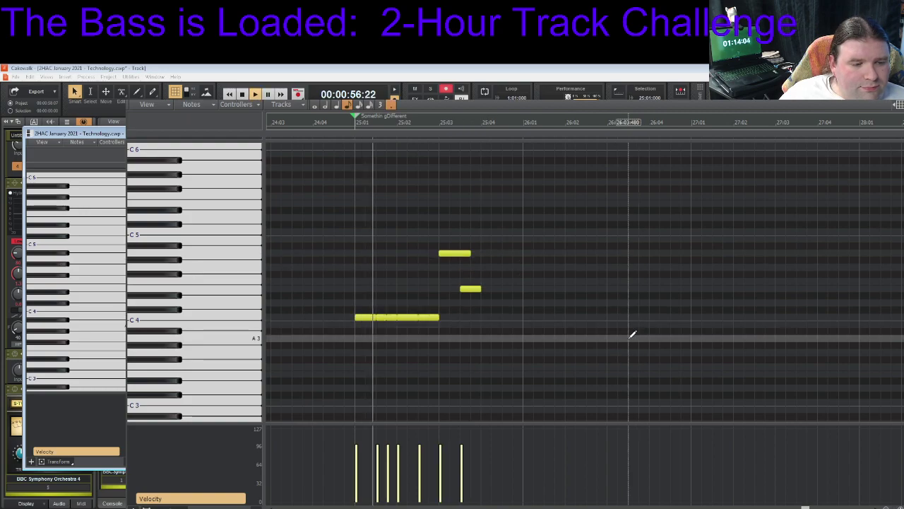
Audition the pattern once more and copy all of its measure 25 notes to the start of measure 26
{"action": "key", "text": "space"}
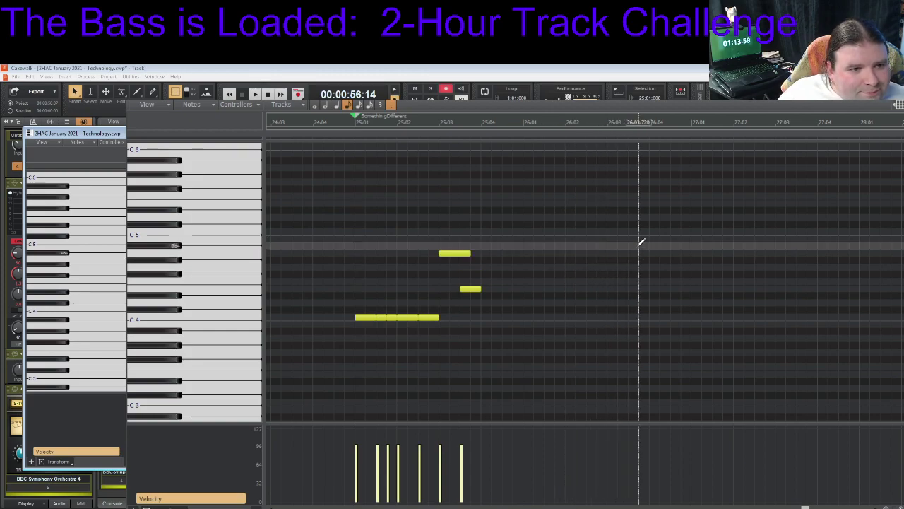
{"action": "key", "text": "space"}
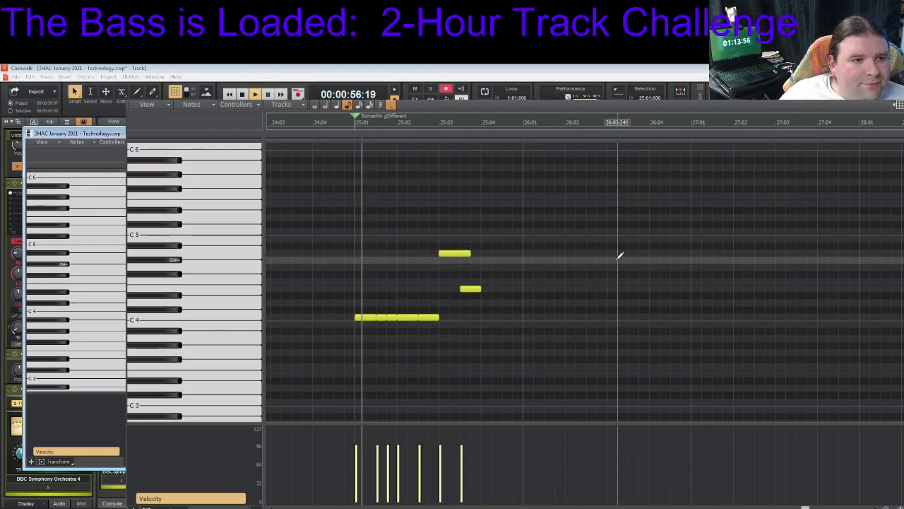
{"action": "key", "text": "space"}
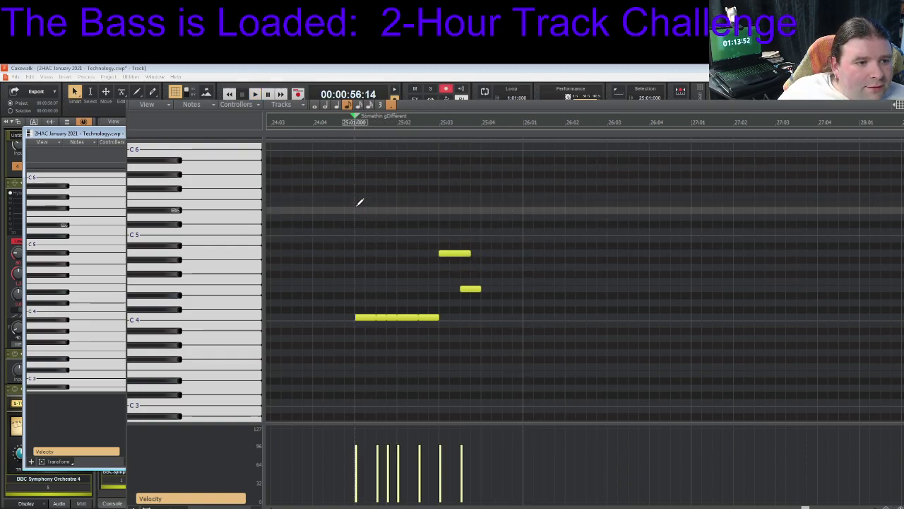
{"action": "left_click", "coordinate": [346, 104]}
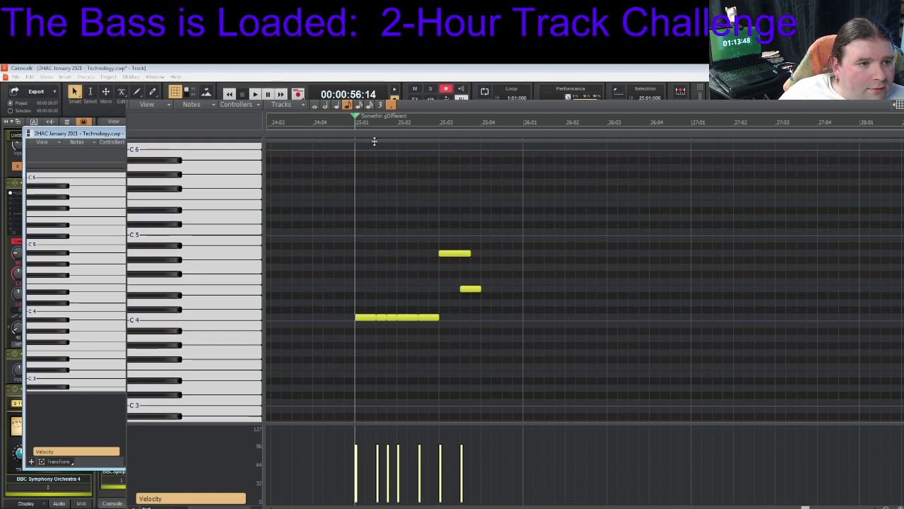
{"action": "key", "text": "F6"}
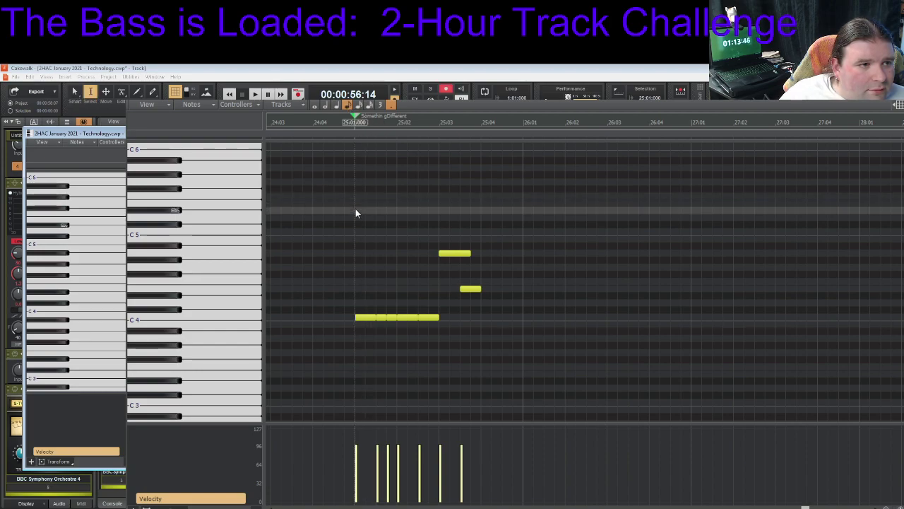
{"action": "right_click", "coordinate": [462, 326]}
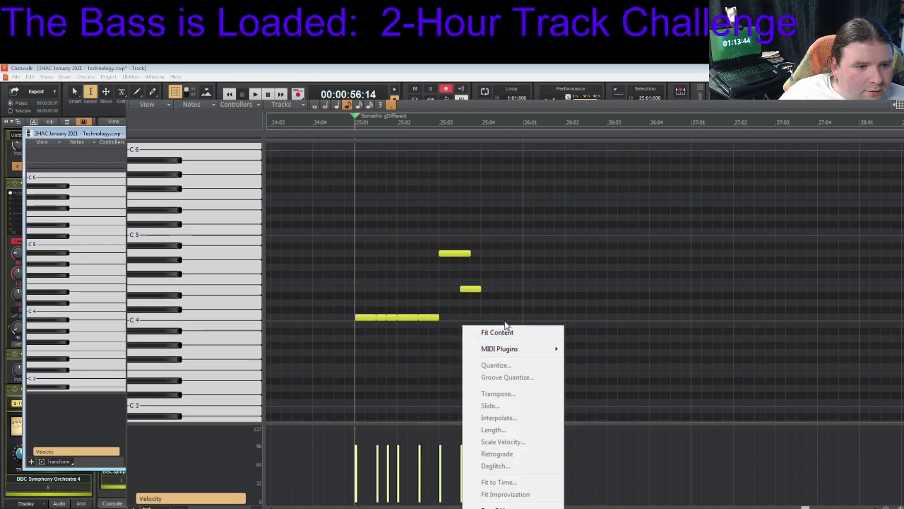
{"action": "left_click", "coordinate": [359, 223]}
{"action": "left_click_drag", "start_coordinate": [358, 222], "coordinate": [501, 330]}
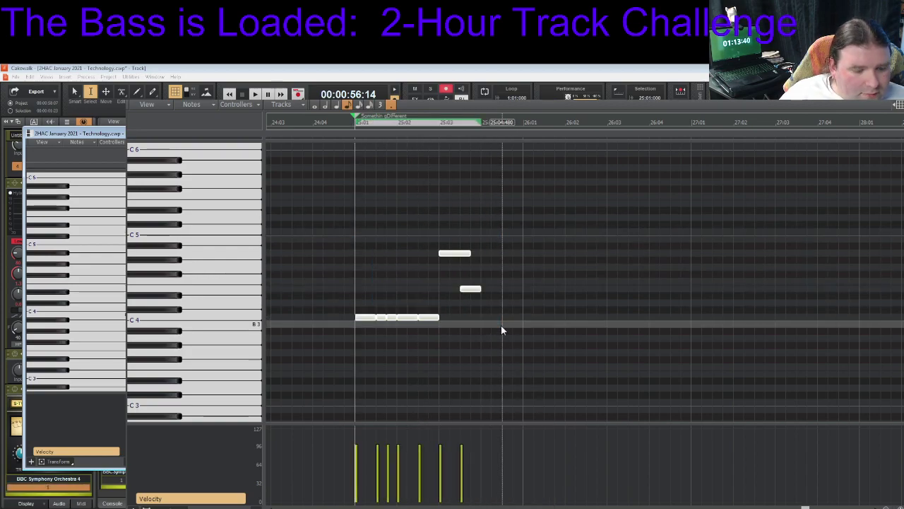
{"action": "left_click", "coordinate": [523, 123]}
{"action": "key", "text": "ctrl+v"}
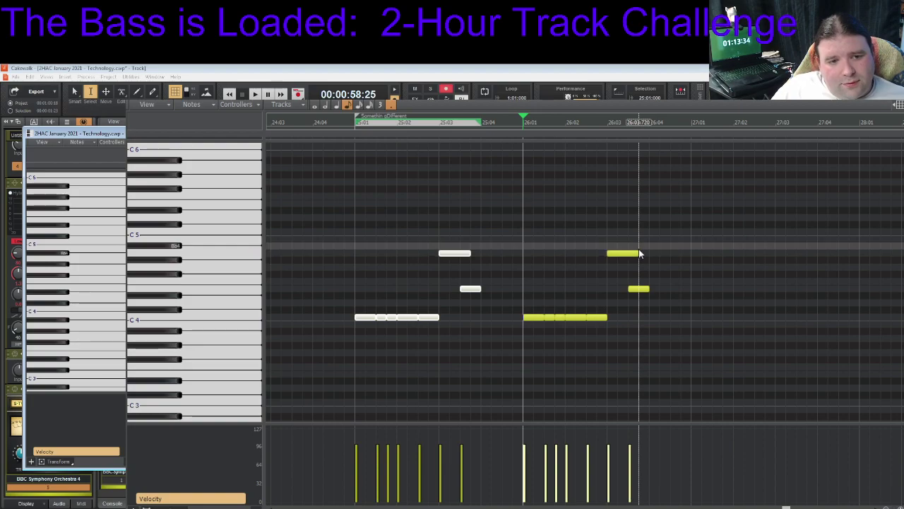
Delete the E4 note at 26:03:480 and lengthen the A4 note at 26:03:000 to a dotted quarter, auditioning measure 26
{"action": "left_click", "coordinate": [640, 289]}
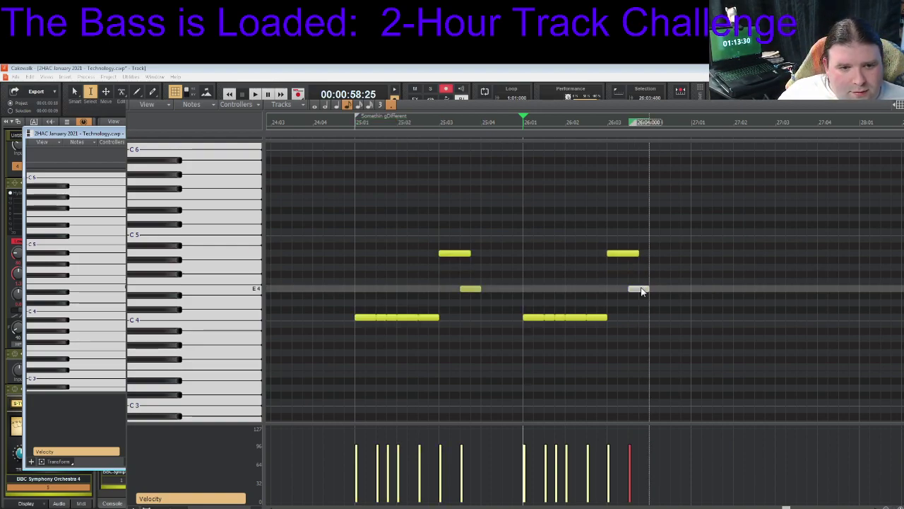
{"action": "key", "text": "Delete"}
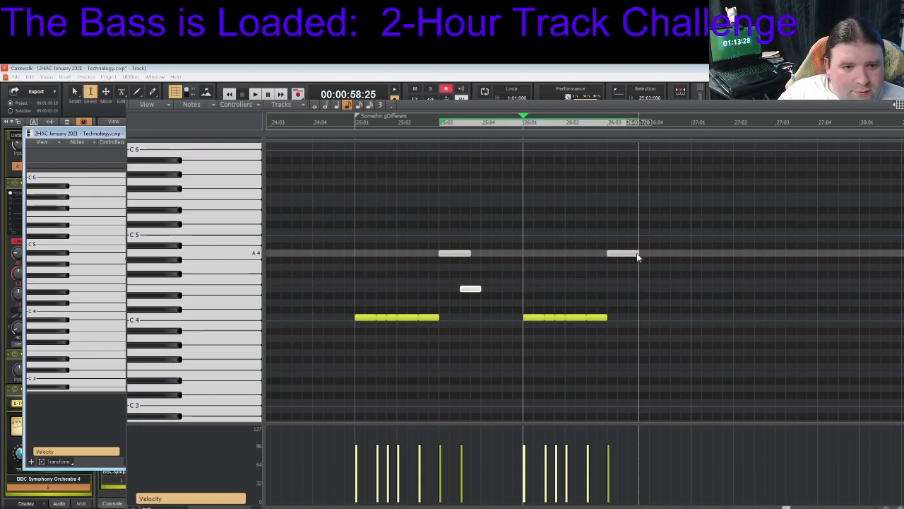
{"action": "left_click", "coordinate": [637, 256]}
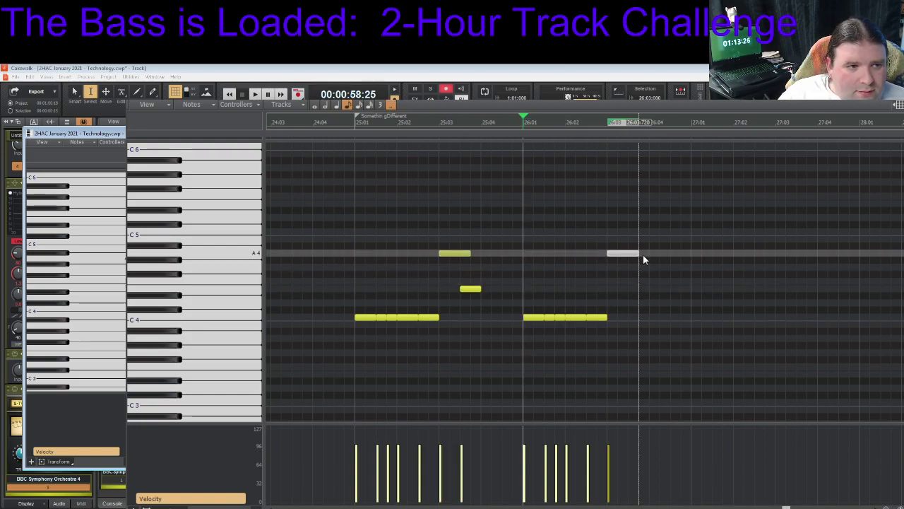
{"action": "key", "text": "F6"}
{"action": "left_click_drag", "start_coordinate": [638, 255], "coordinate": [671, 254]}
{"action": "key", "text": "space"}
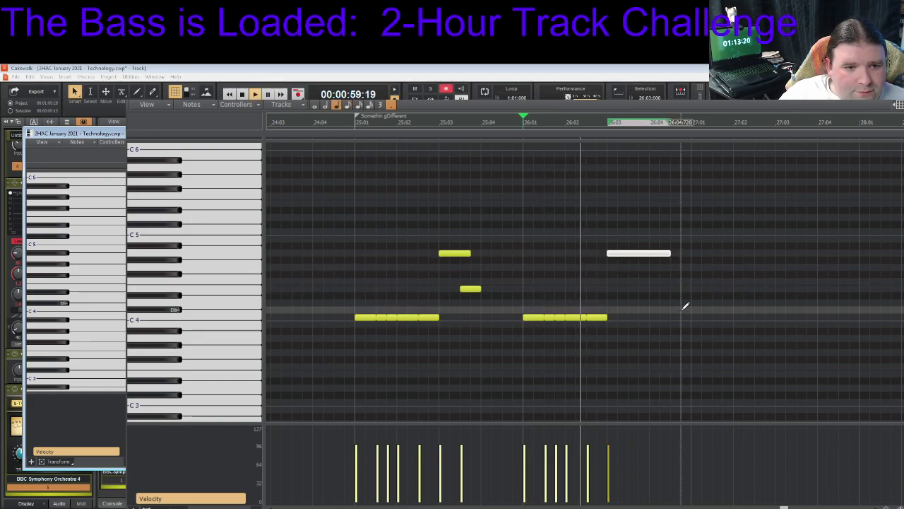
{"action": "key", "text": "space"}
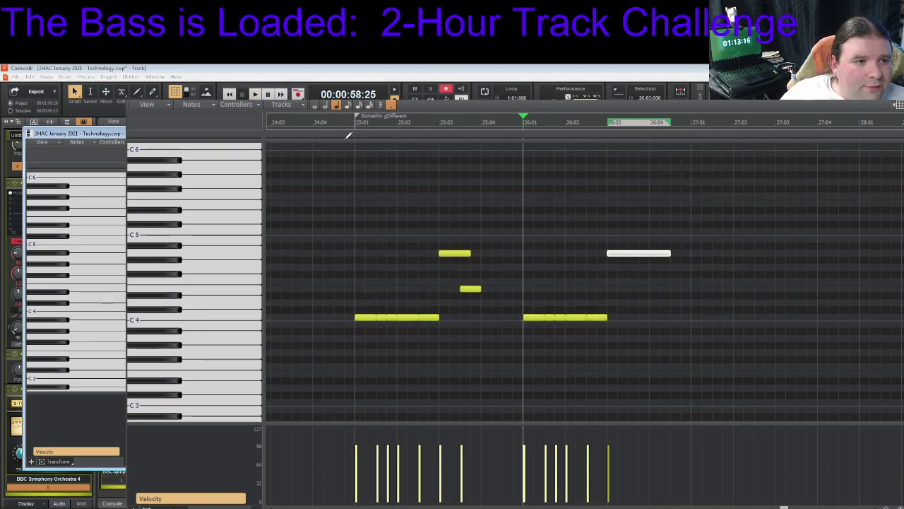
Copy the two-measure pattern from measures 25–26 to 27:01:000 and play everything back from measure 25
{"action": "left_click_drag", "start_coordinate": [358, 192], "coordinate": [692, 332]}
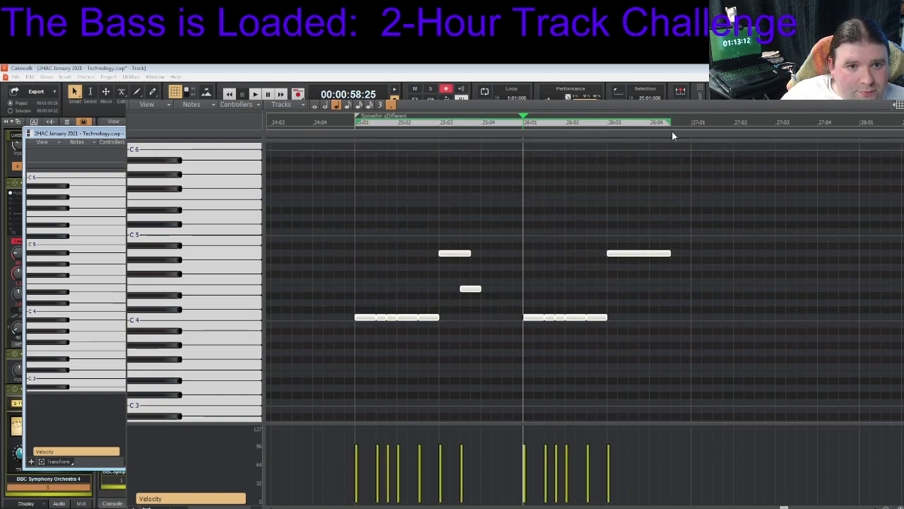
{"action": "left_click", "coordinate": [692, 123]}
{"action": "key", "text": "ctrl+v"}
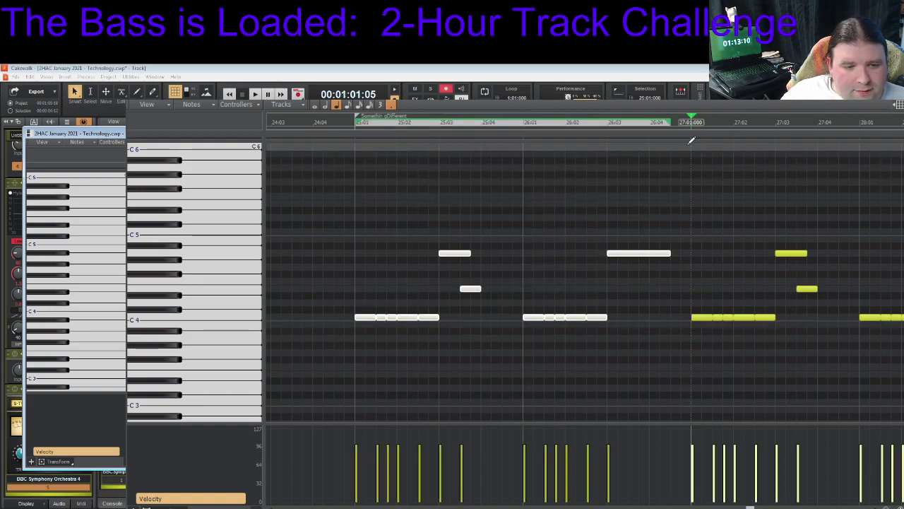
{"action": "left_click", "coordinate": [355, 123]}
{"action": "key", "text": "space"}
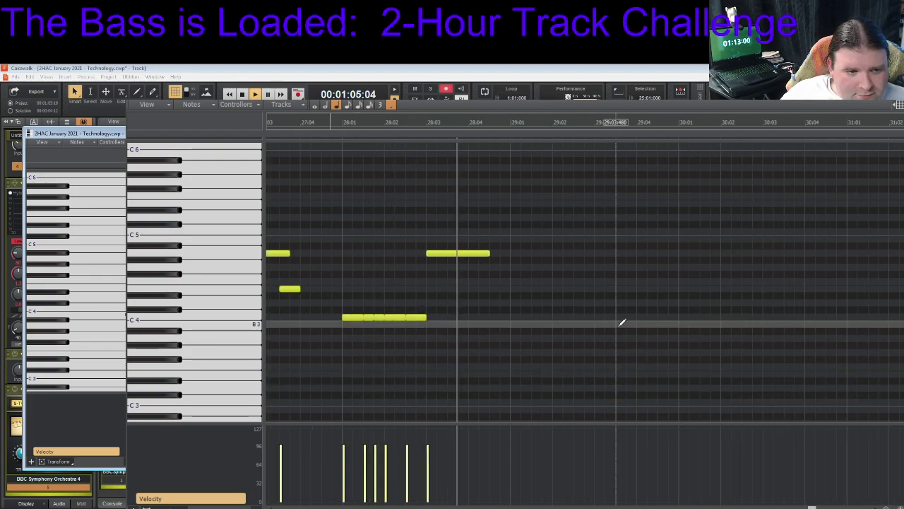
{"action": "key", "text": "space"}
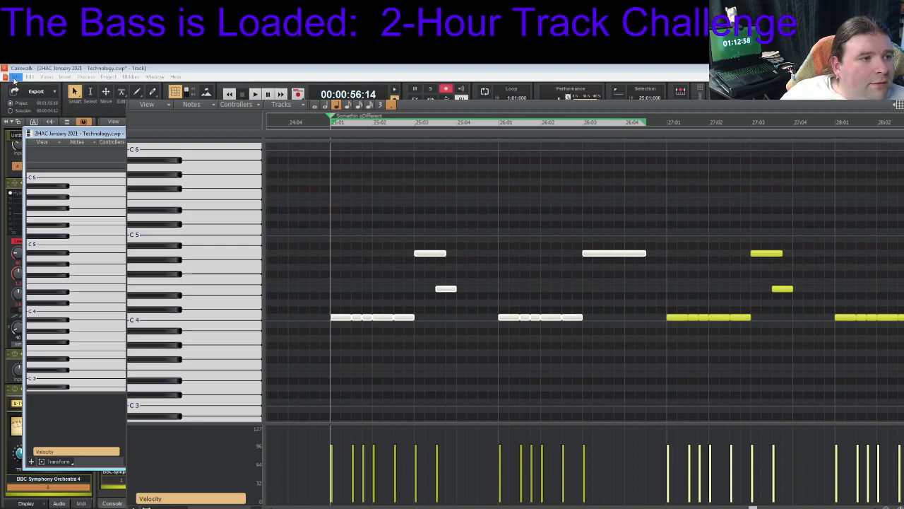
Close the piano roll and extend the four new clips on BBC Symphony track 5 to fill whole measures up to measure 29
{"action": "left_click", "coordinate": [30, 88]}
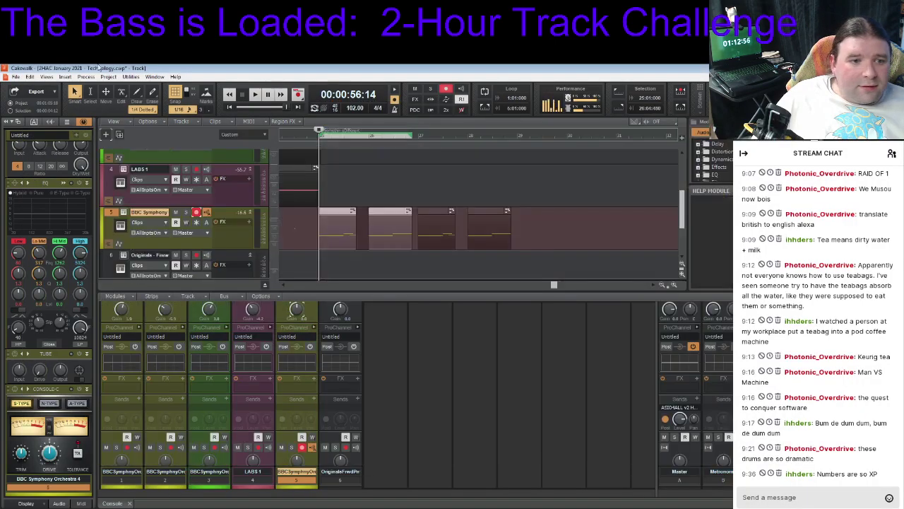
{"action": "left_click", "coordinate": [15, 76]}
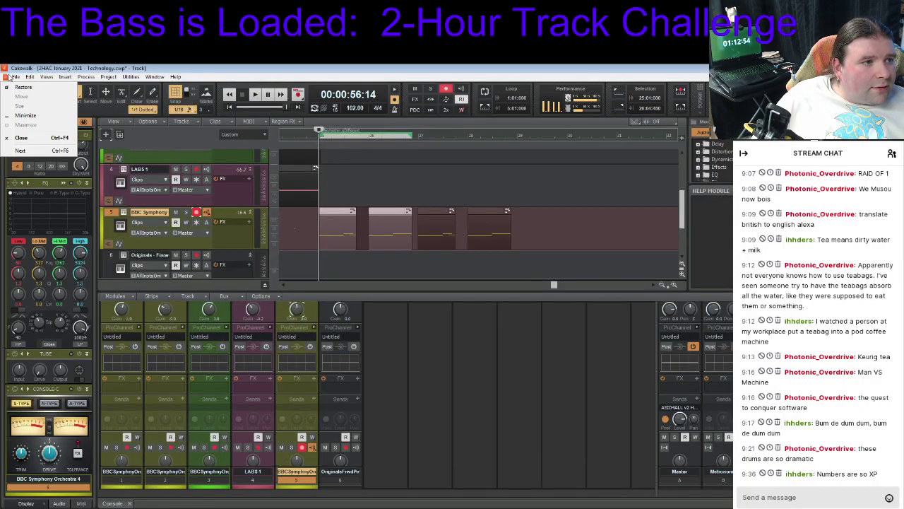
{"action": "left_click", "coordinate": [25, 134]}
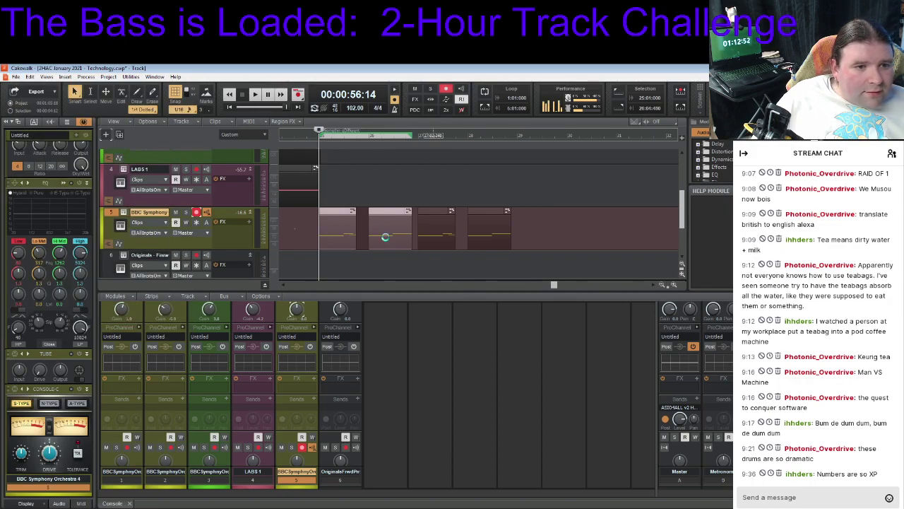
{"action": "left_click_drag", "start_coordinate": [356, 224], "coordinate": [514, 222]}
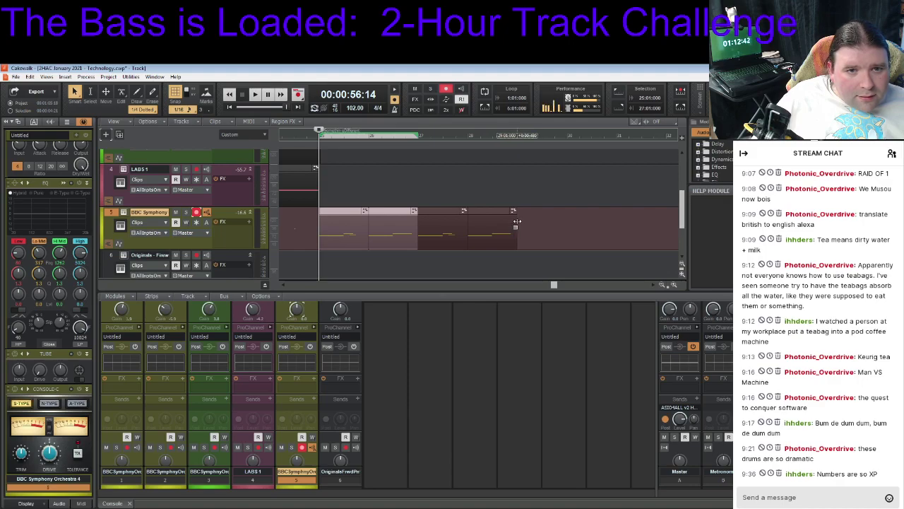
{"action": "left_click", "coordinate": [519, 136]}
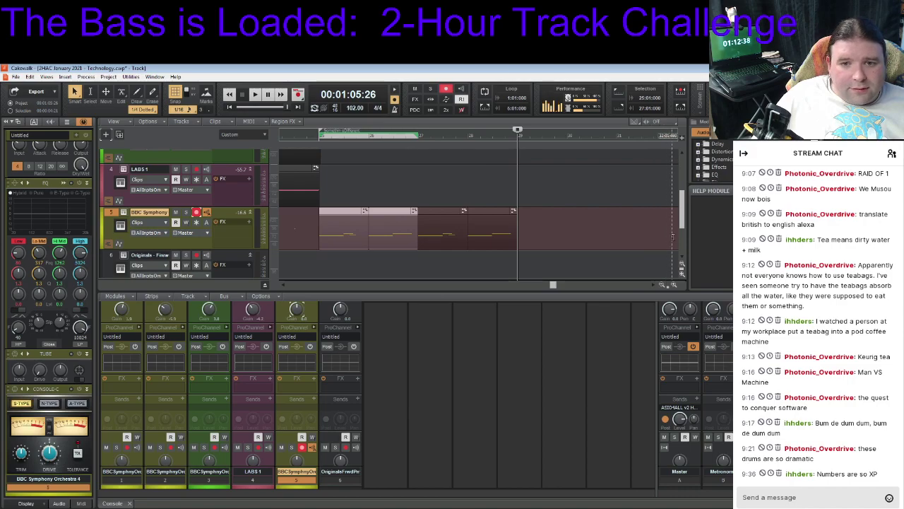
Copy the LABS 1 clip that starts at measure 17 and paste it on the same track at measure 25
{"action": "scroll", "coordinate": [681, 222], "scroll_direction": "up", "scroll_amount": 1}
{"action": "scroll", "coordinate": [681, 221], "scroll_direction": "up", "scroll_amount": 2}
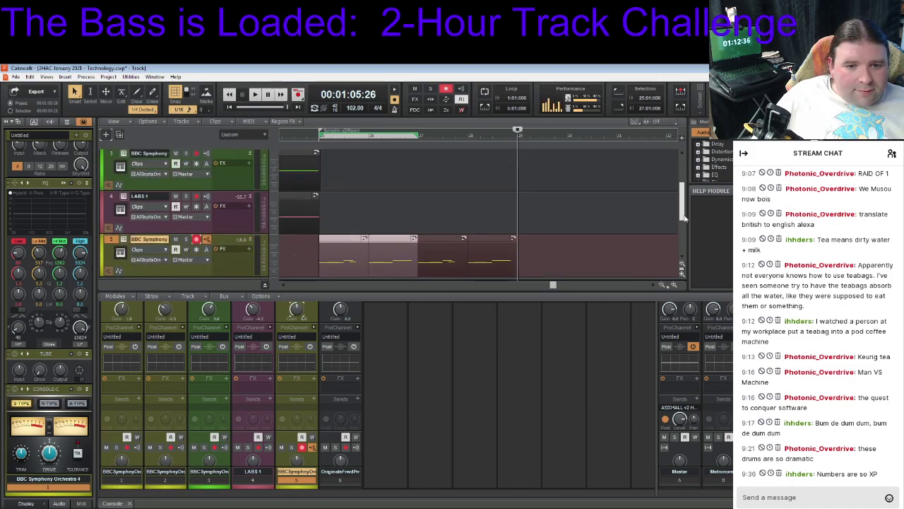
{"action": "left_click_drag", "start_coordinate": [554, 285], "coordinate": [470, 286]}
{"action": "left_click", "coordinate": [305, 194]}
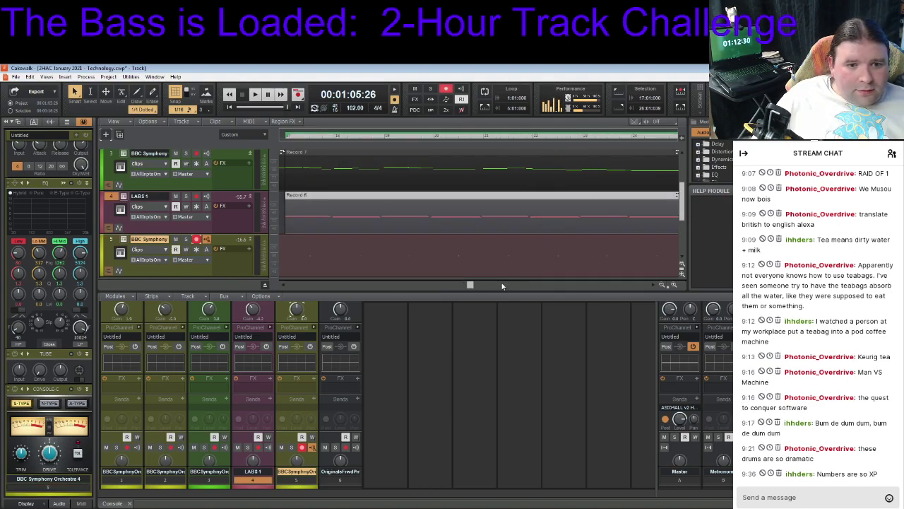
{"action": "left_click_drag", "start_coordinate": [471, 286], "coordinate": [515, 286]}
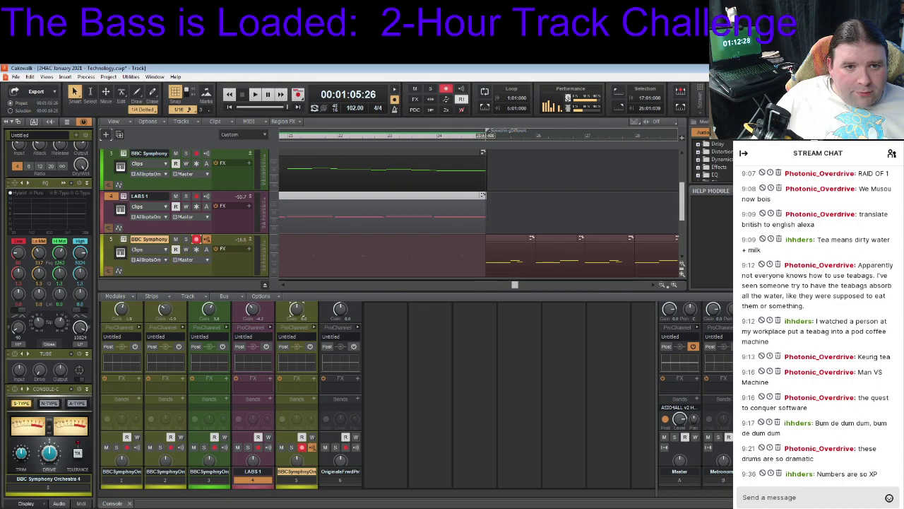
{"action": "left_click", "coordinate": [487, 139]}
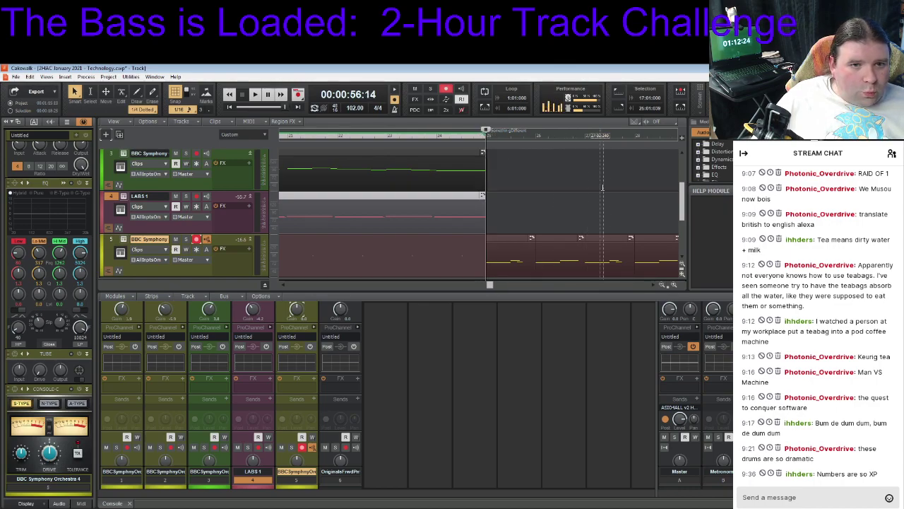
{"action": "mouse_move", "coordinate": [683, 197]}
{"action": "left_mouse_down"}
{"action": "mouse_move", "coordinate": [682, 215]}
{"action": "mouse_move", "coordinate": [683, 194]}
{"action": "mouse_move", "coordinate": [682, 205]}
{"action": "left_mouse_up"}
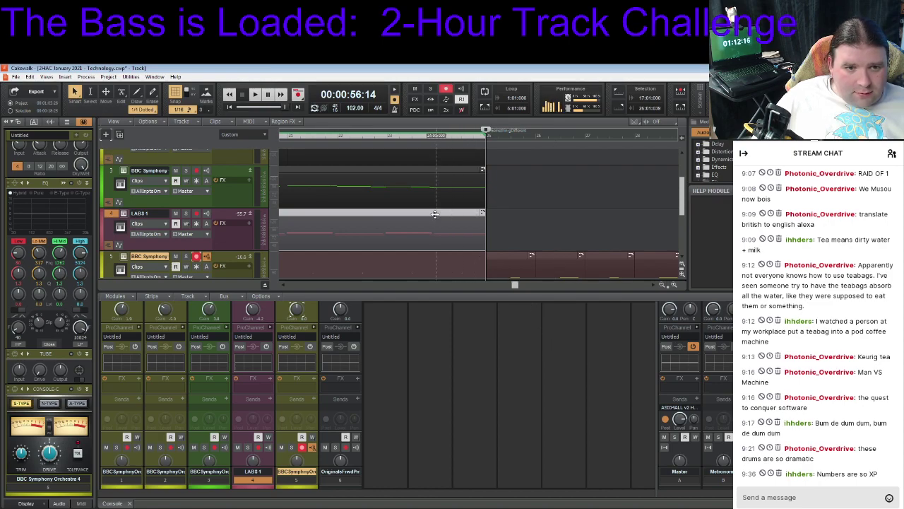
{"action": "left_click", "coordinate": [111, 217]}
{"action": "left_click", "coordinate": [111, 215]}
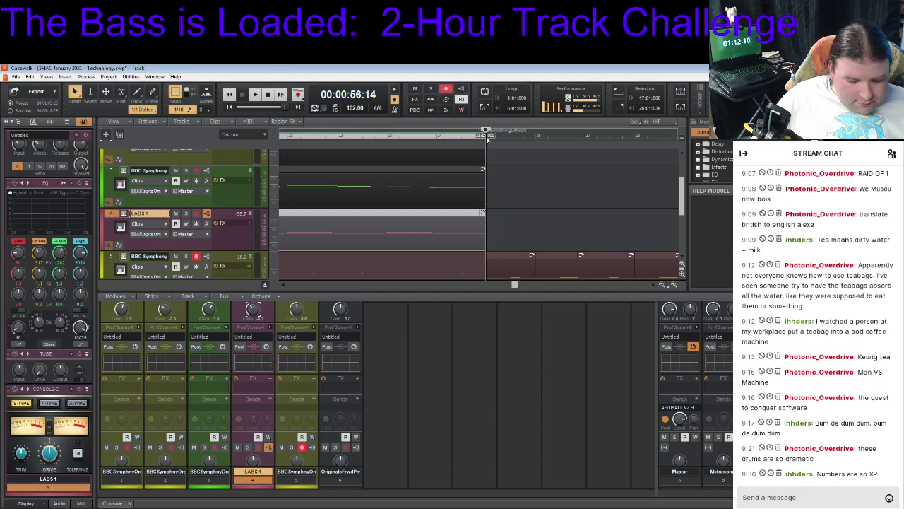
{"action": "key", "text": "ctrl+v"}
{"action": "left_click_drag", "start_coordinate": [489, 285], "coordinate": [517, 285]}
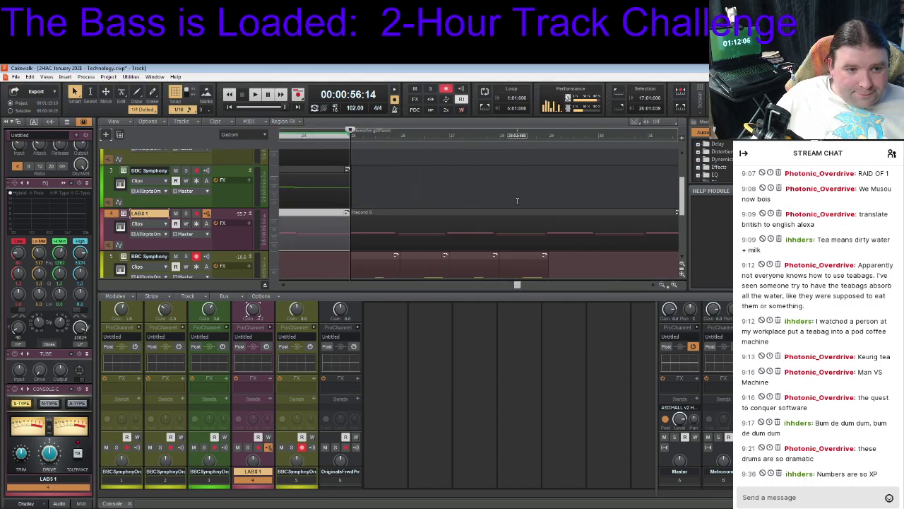
Copy the four percussion clips in measures 25–28 and paste them on BBC Symphony track 5 at measure 29
{"action": "scroll", "coordinate": [517, 200], "scroll_direction": "down", "scroll_amount": 2}
{"action": "scroll", "coordinate": [517, 201], "scroll_direction": "up", "scroll_amount": 1}
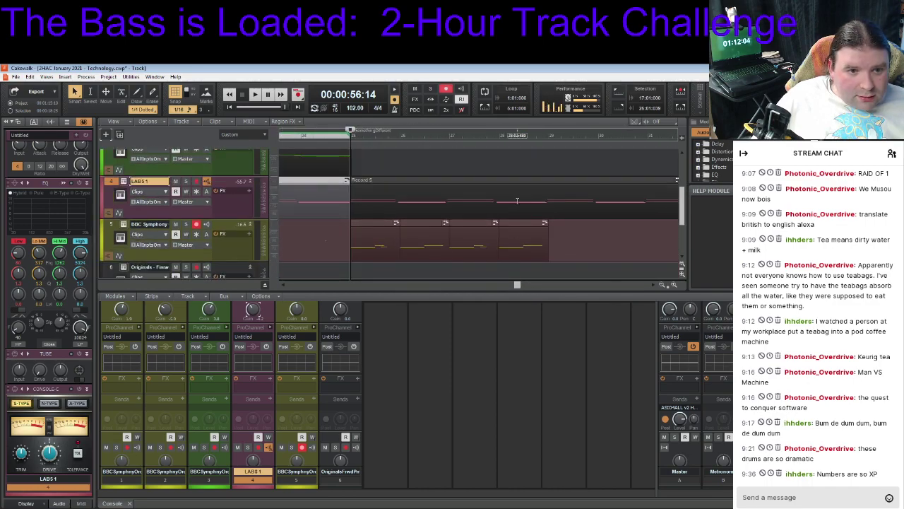
{"action": "left_click_drag", "start_coordinate": [553, 228], "coordinate": [329, 243]}
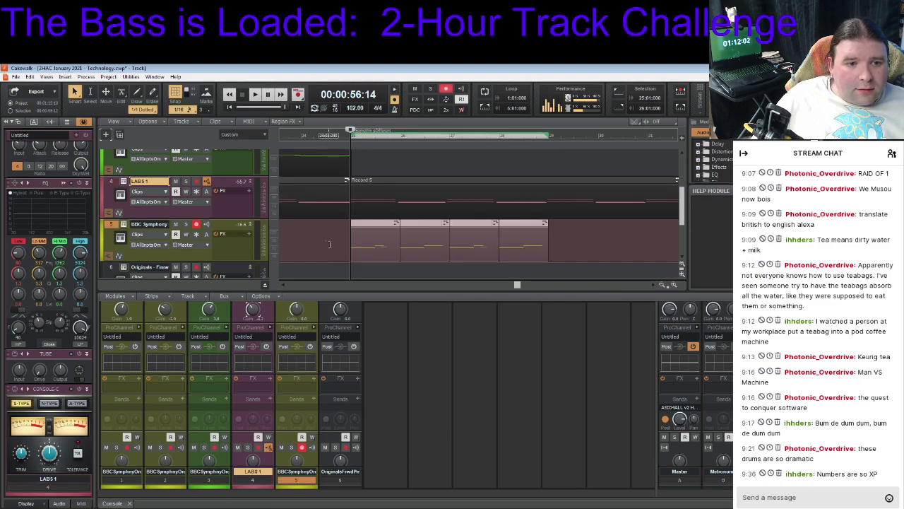
{"action": "left_click", "coordinate": [550, 135]}
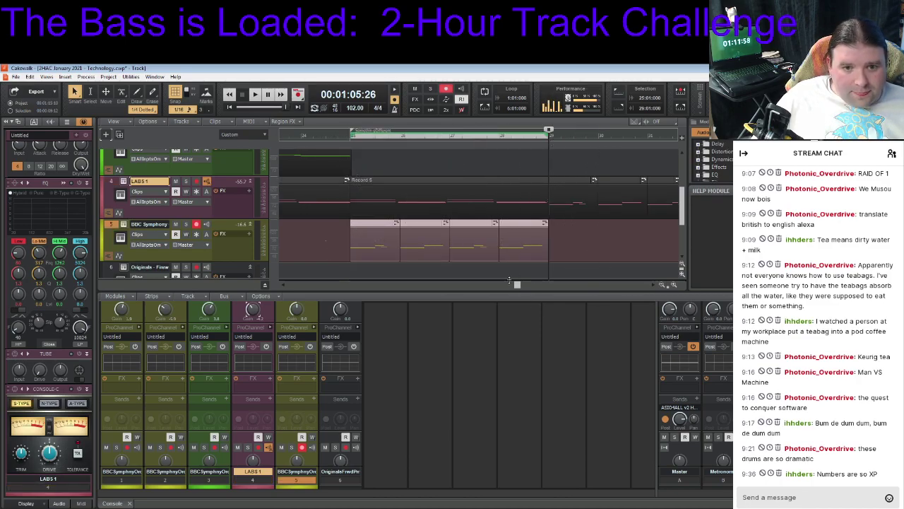
{"action": "left_click", "coordinate": [111, 224]}
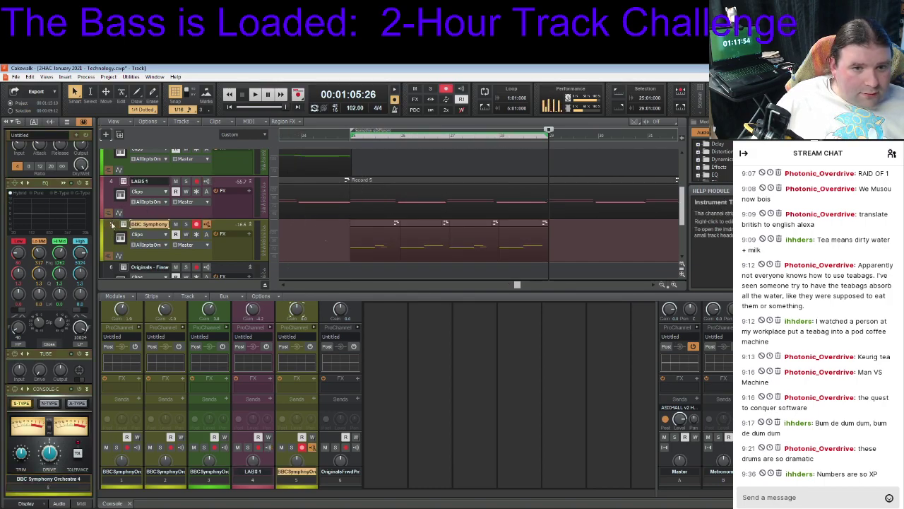
{"action": "key", "text": "ctrl+v"}
{"action": "mouse_move", "coordinate": [518, 285]}
{"action": "left_mouse_down"}
{"action": "mouse_move", "coordinate": [507, 285]}
{"action": "mouse_move", "coordinate": [555, 284]}
{"action": "mouse_move", "coordinate": [504, 284]}
{"action": "left_mouse_up"}
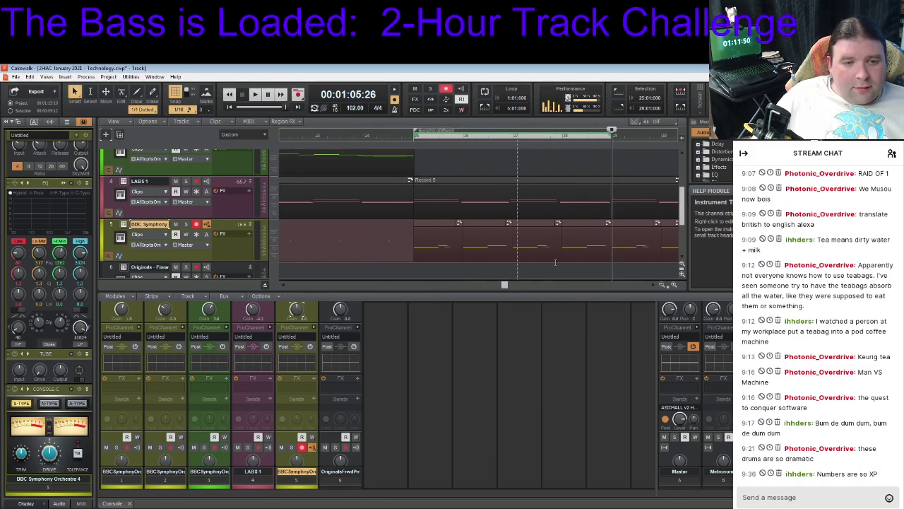
{"action": "left_click_drag", "start_coordinate": [685, 222], "coordinate": [684, 191]}
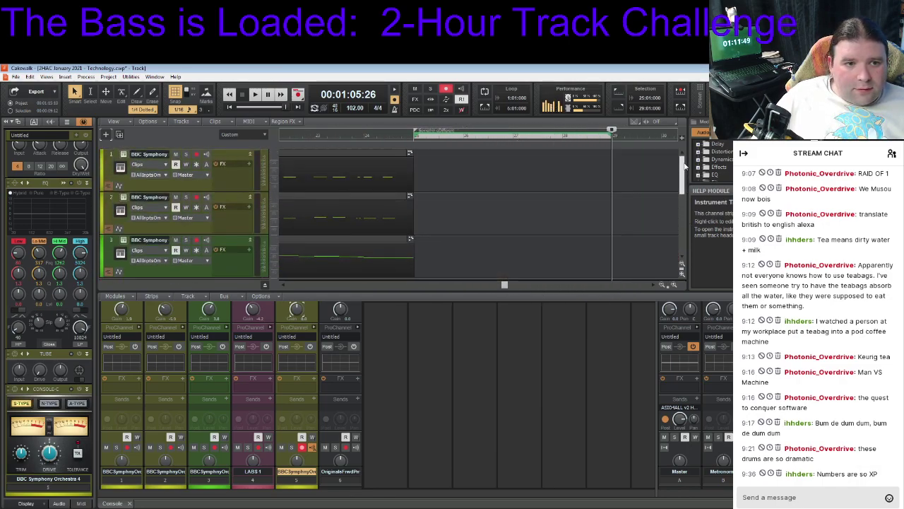
Copy the Record 2 clip that starts at measure 21 on BBC Symphony track 2 and paste it on that track at measures 25 and 29
{"action": "left_click", "coordinate": [354, 196]}
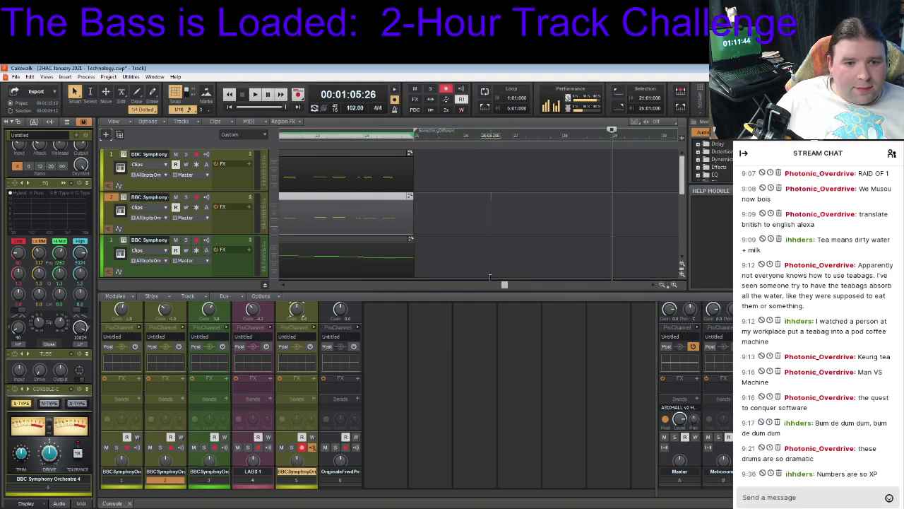
{"action": "left_click_drag", "start_coordinate": [504, 286], "coordinate": [478, 287]}
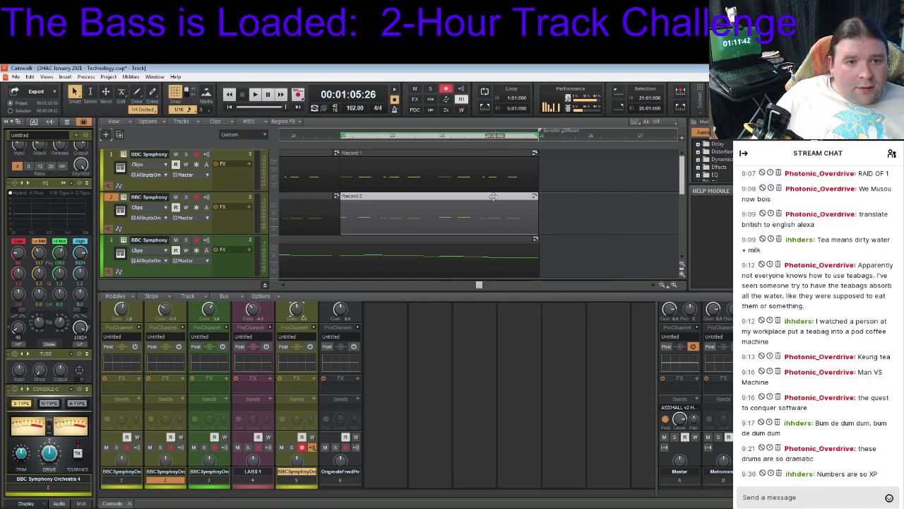
{"action": "left_click", "coordinate": [539, 140]}
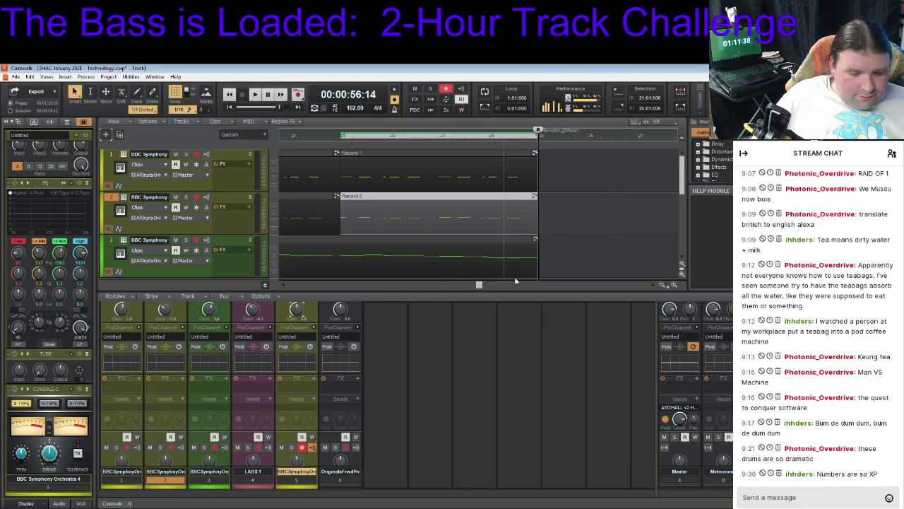
{"action": "scroll", "coordinate": [599, 201], "scroll_direction": "down", "scroll_amount": 3}
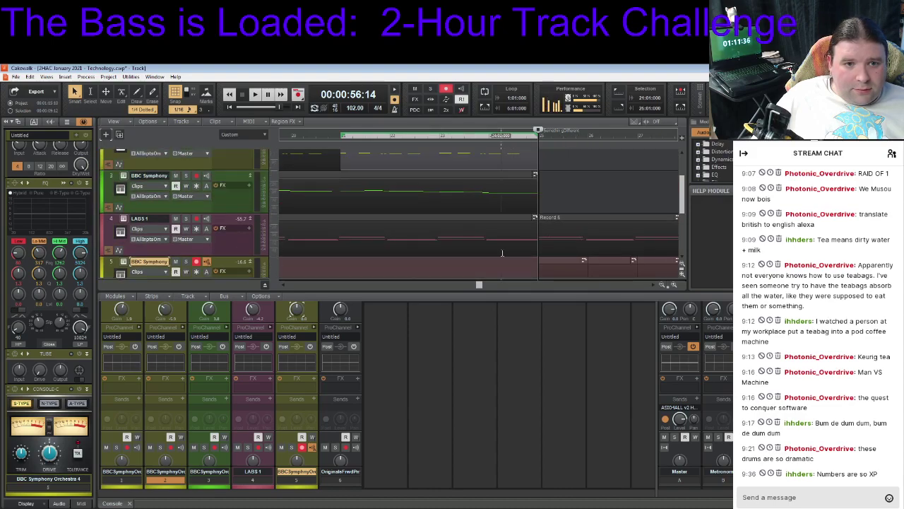
{"action": "scroll", "coordinate": [502, 252], "scroll_direction": "down", "scroll_amount": 1}
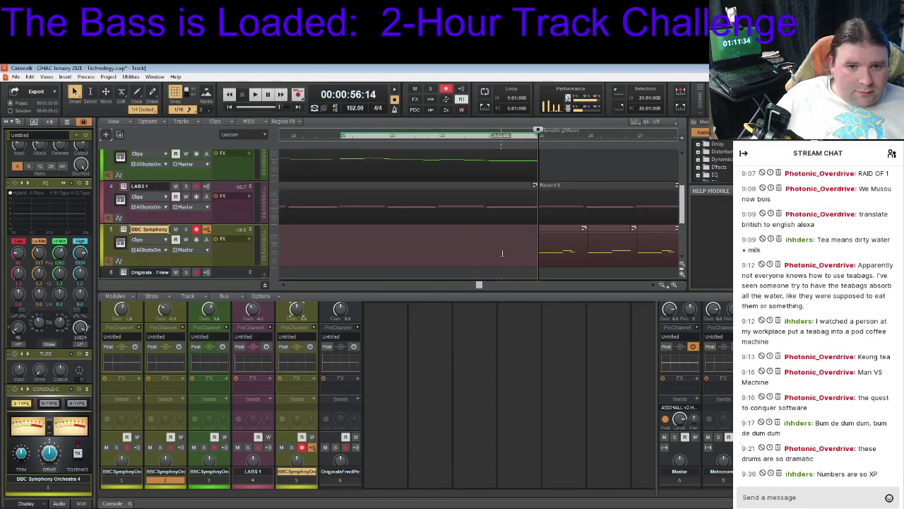
{"action": "mouse_move", "coordinate": [480, 286]}
{"action": "left_mouse_down"}
{"action": "mouse_move", "coordinate": [527, 285]}
{"action": "mouse_move", "coordinate": [488, 285]}
{"action": "left_mouse_up"}
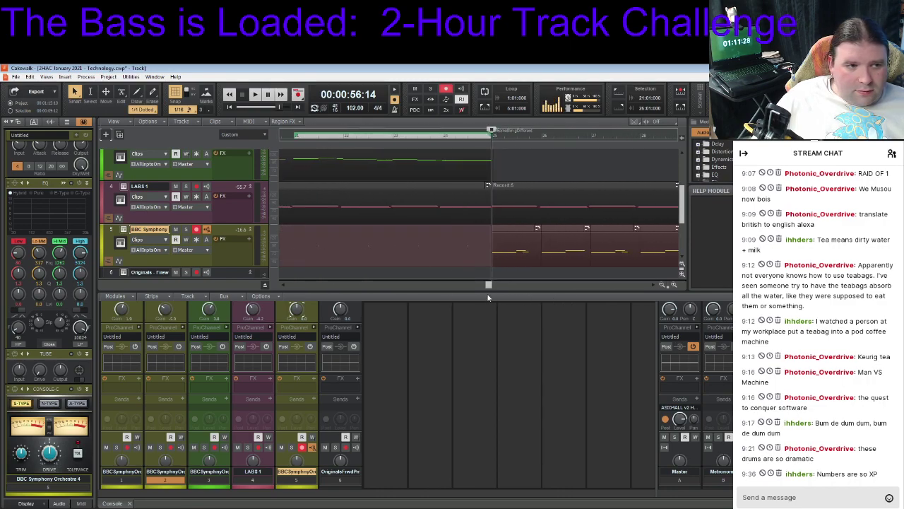
{"action": "scroll", "coordinate": [303, 210], "scroll_direction": "up", "scroll_amount": 3}
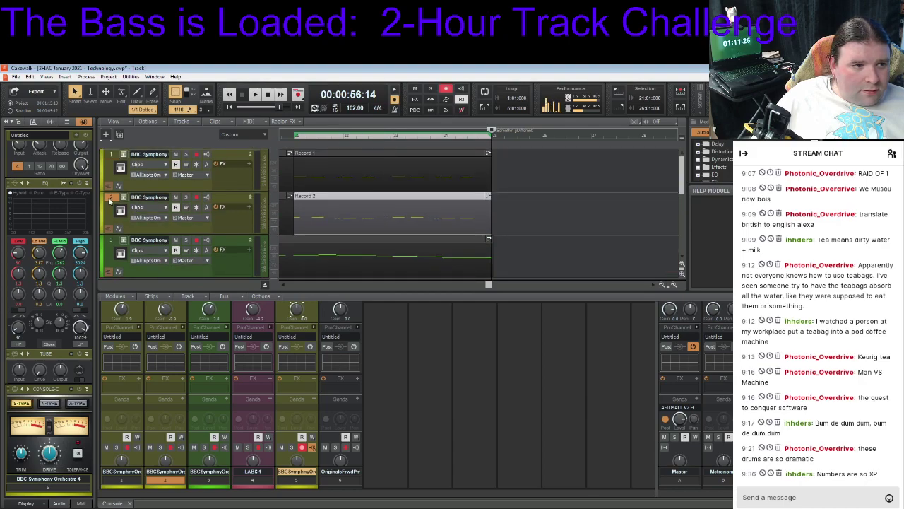
{"action": "left_click", "coordinate": [109, 200]}
{"action": "key", "text": "ctrl+z"}
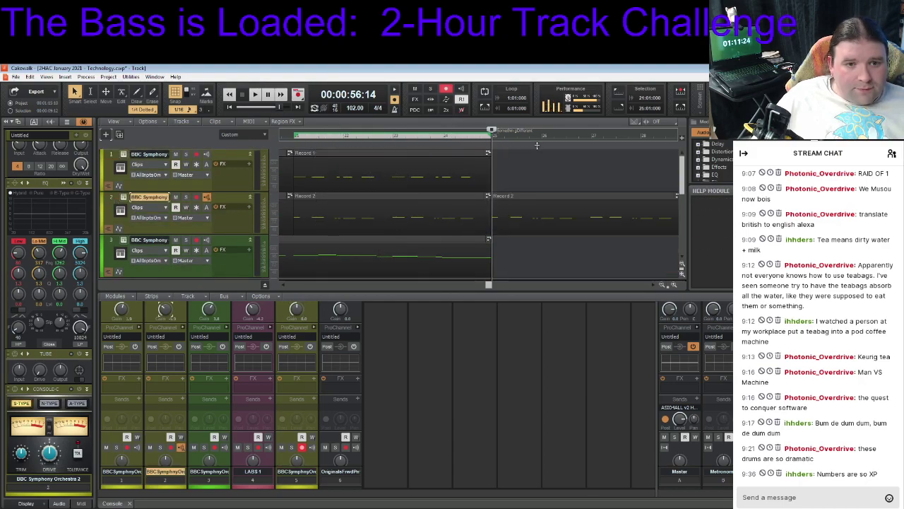
{"action": "left_click_drag", "start_coordinate": [488, 285], "coordinate": [519, 284]}
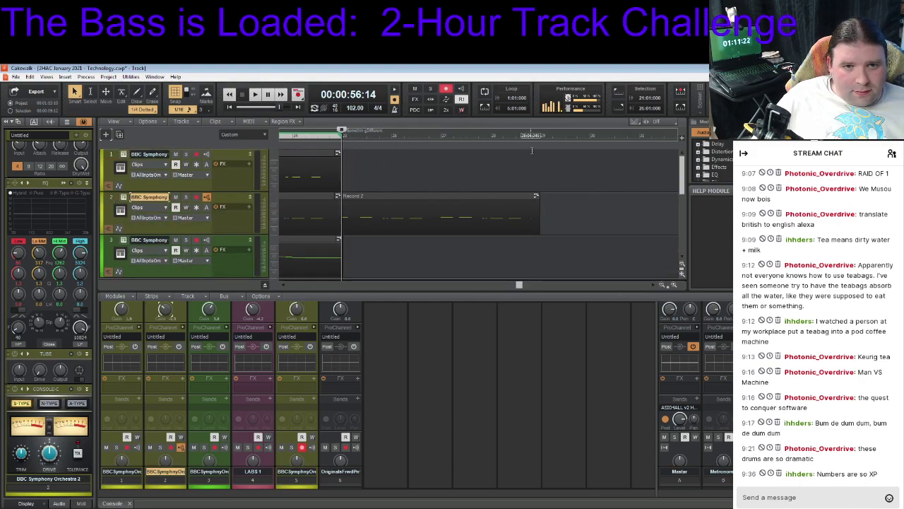
{"action": "left_click", "coordinate": [541, 135]}
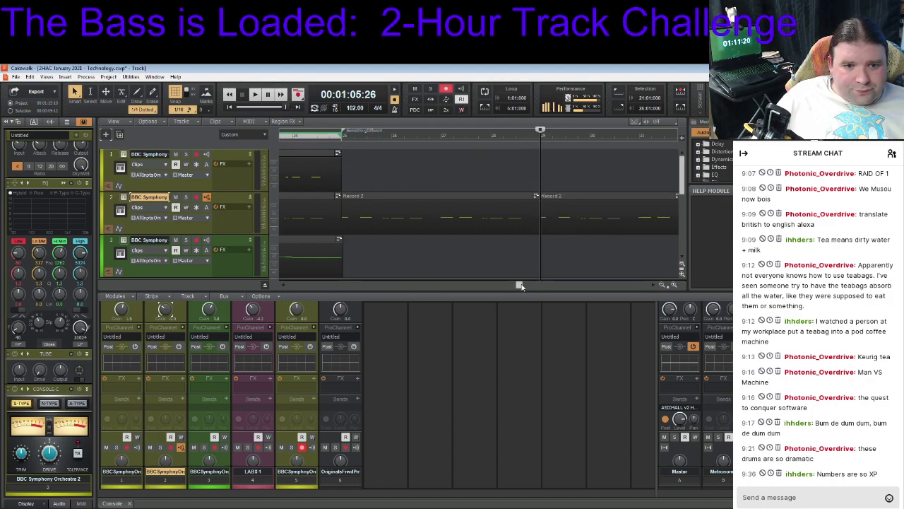
Play back the new section from measure 25 to measure 33 and save the project
{"action": "left_click", "coordinate": [343, 135]}
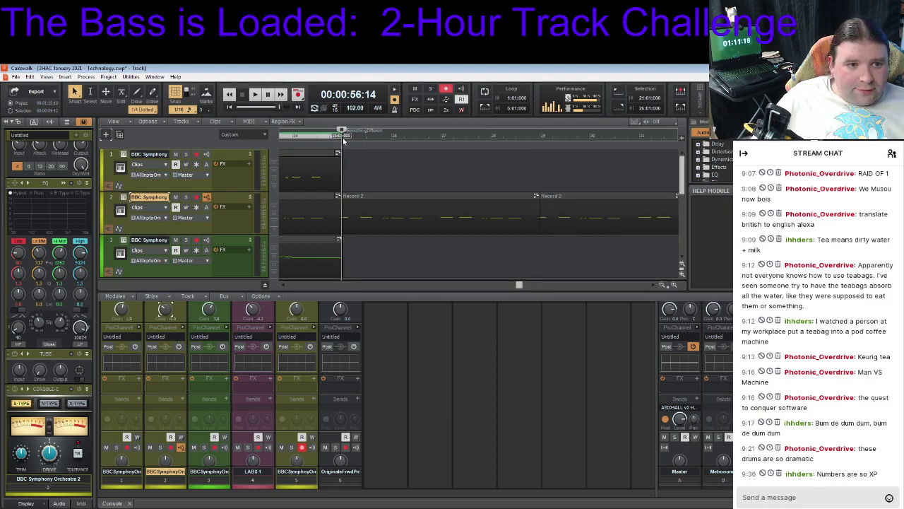
{"action": "key", "text": "space"}
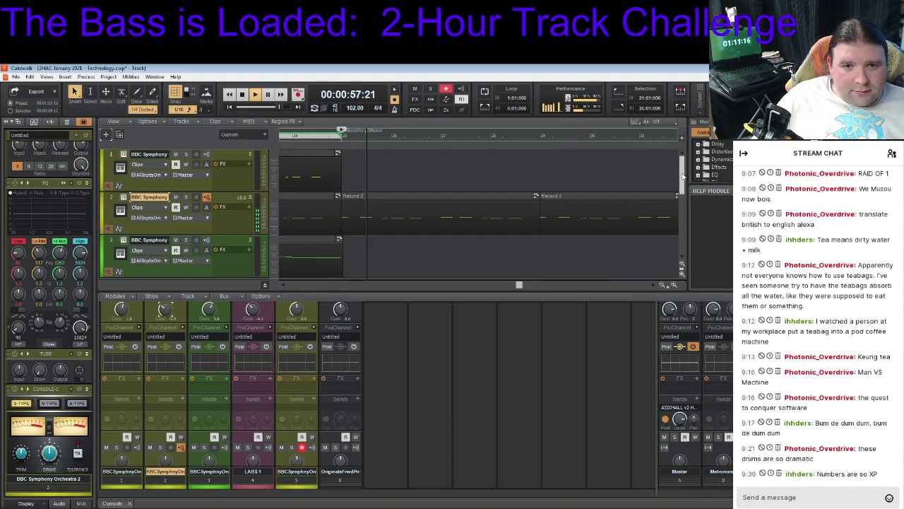
{"action": "left_click_drag", "start_coordinate": [682, 170], "coordinate": [681, 199]}
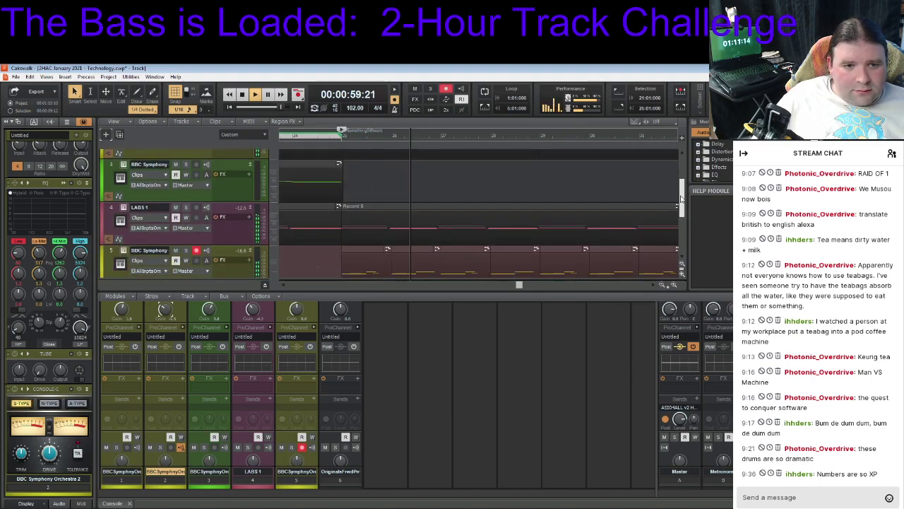
{"action": "mouse_move", "coordinate": [682, 199]}
{"action": "left_mouse_down"}
{"action": "mouse_move", "coordinate": [691, 203]}
{"action": "mouse_move", "coordinate": [690, 170]}
{"action": "mouse_move", "coordinate": [692, 203]}
{"action": "left_mouse_up"}
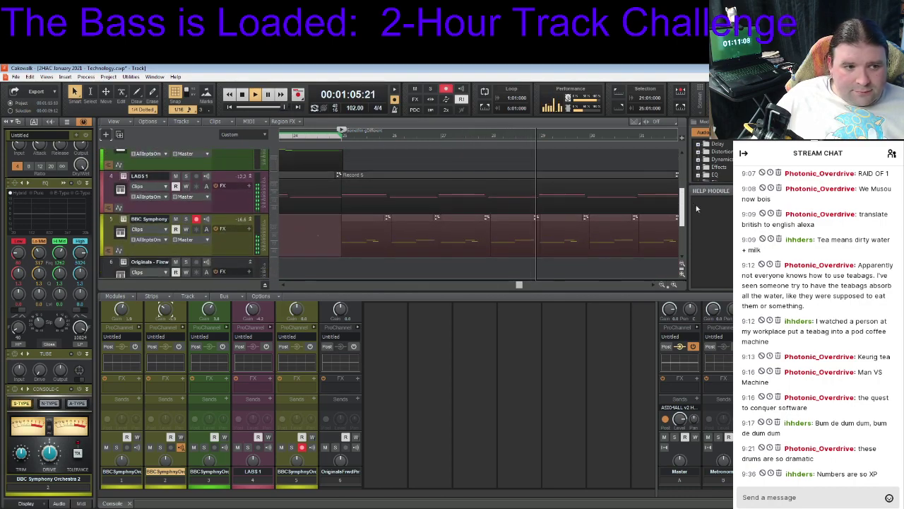
{"action": "scroll", "coordinate": [695, 208], "scroll_direction": "up", "scroll_amount": 1}
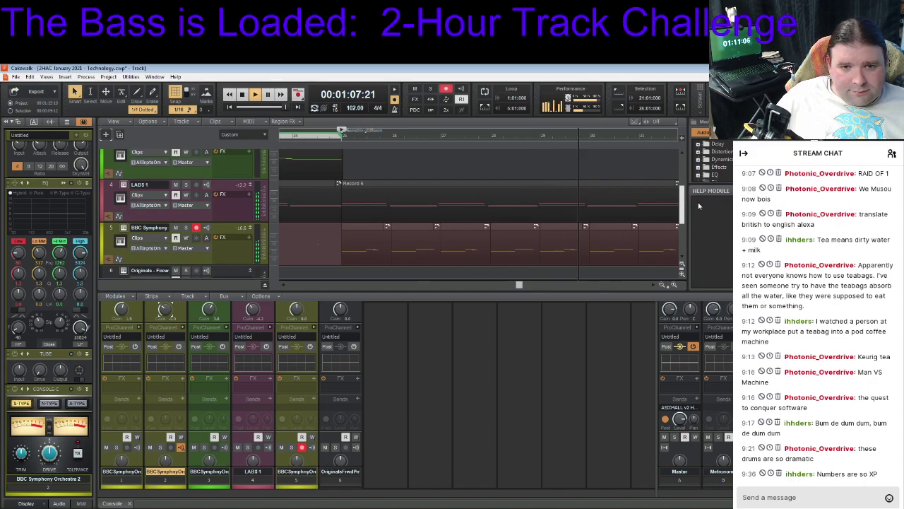
{"action": "scroll", "coordinate": [697, 202], "scroll_direction": "up", "scroll_amount": 1}
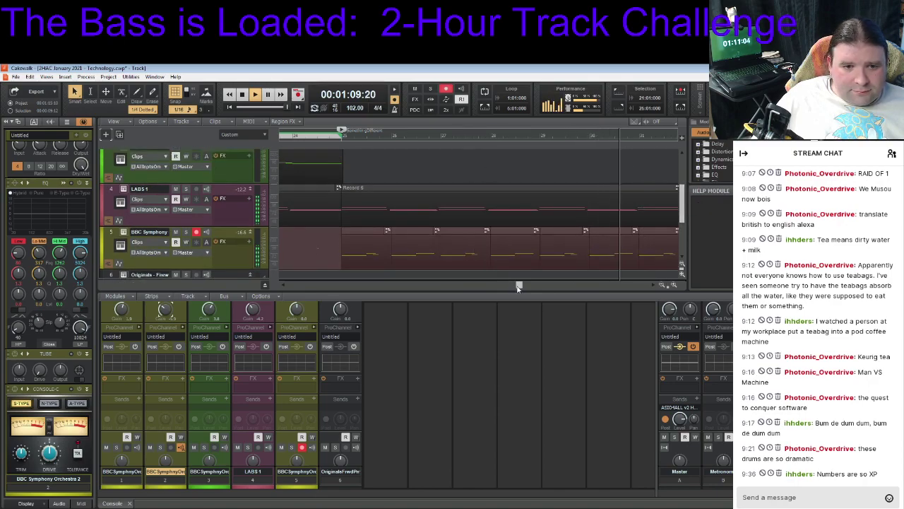
{"action": "left_click_drag", "start_coordinate": [517, 286], "coordinate": [536, 286]}
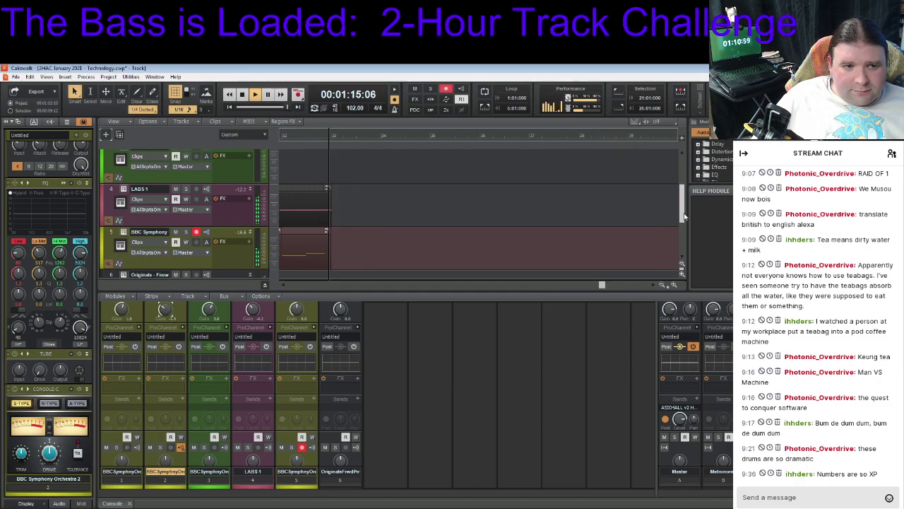
{"action": "key", "text": "space"}
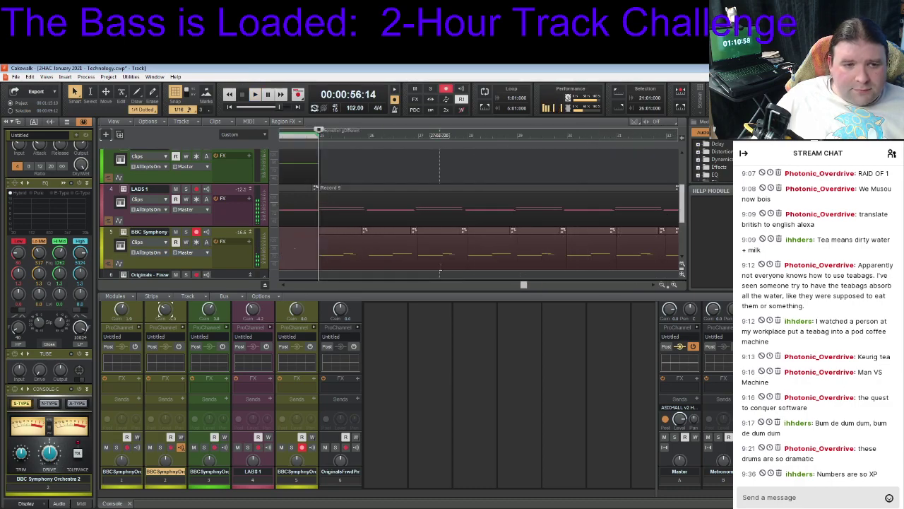
{"action": "left_click", "coordinate": [14, 76]}
{"action": "left_click", "coordinate": [340, 212]}
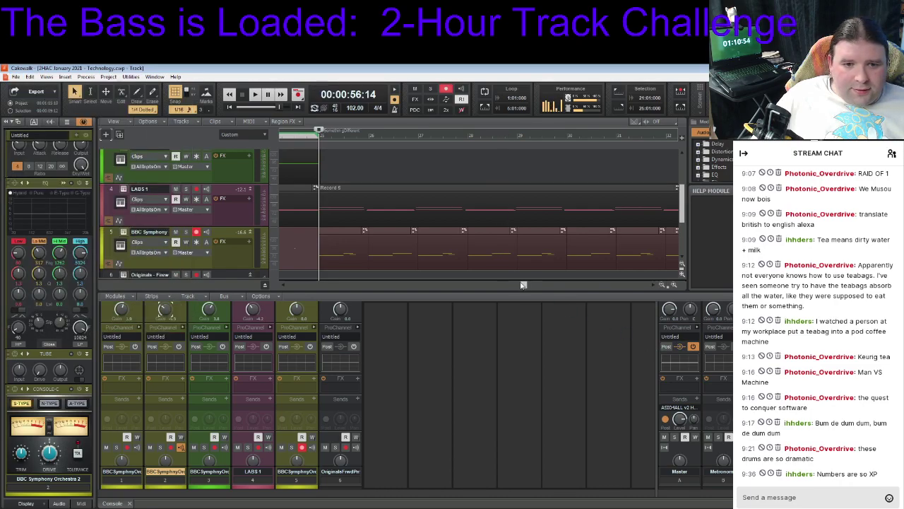
Play back the earlier section from measure 9 to hear the first clips on BBC Symphony track 3
{"action": "left_click_drag", "start_coordinate": [526, 283], "coordinate": [442, 284]}
{"action": "scroll", "coordinate": [538, 248], "scroll_direction": "up", "scroll_amount": 1}
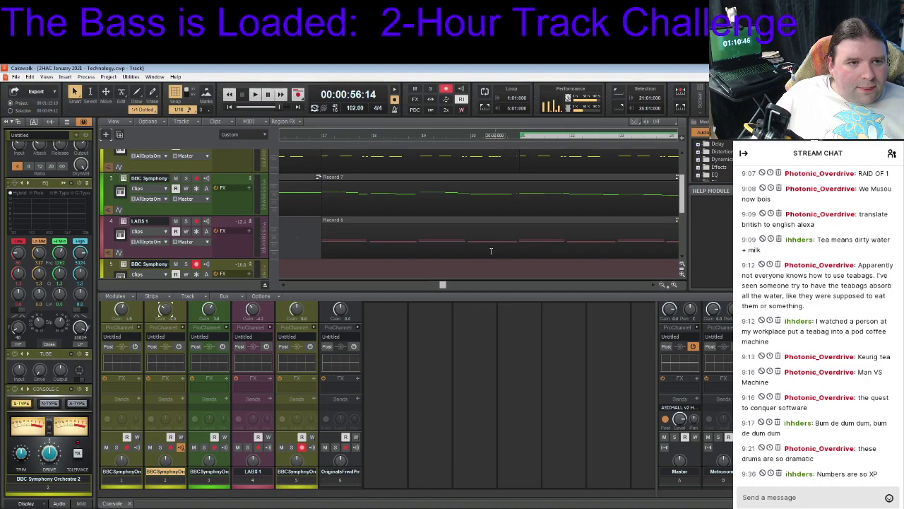
{"action": "left_click_drag", "start_coordinate": [444, 287], "coordinate": [364, 285]}
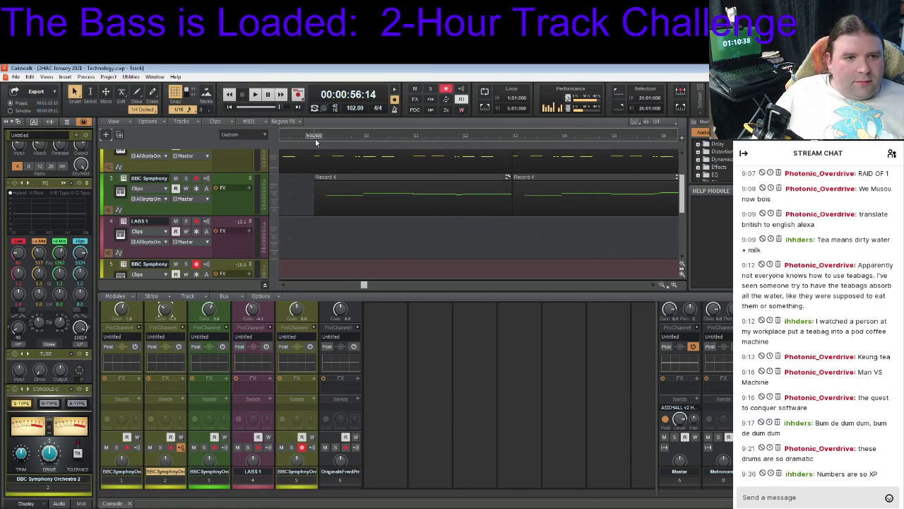
{"action": "left_click", "coordinate": [316, 136]}
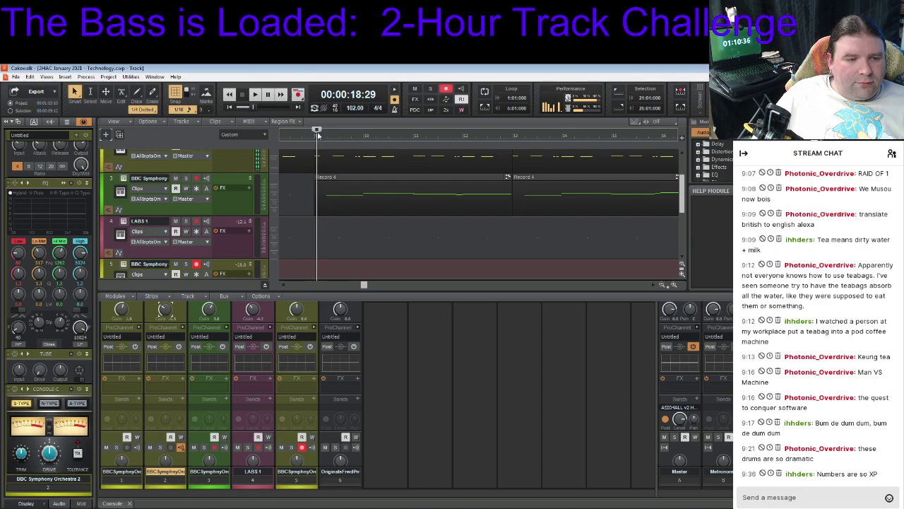
{"action": "key", "text": "space"}
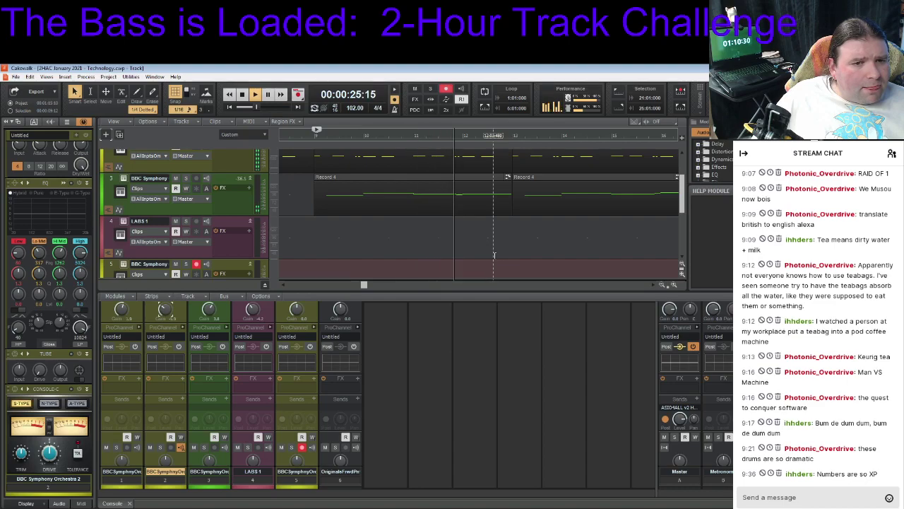
{"action": "key", "text": "space"}
Select BBC Symphony track 3, replay from measure 9 and check the track's level in the console
{"action": "scroll", "coordinate": [494, 233], "scroll_direction": "down", "scroll_amount": 1}
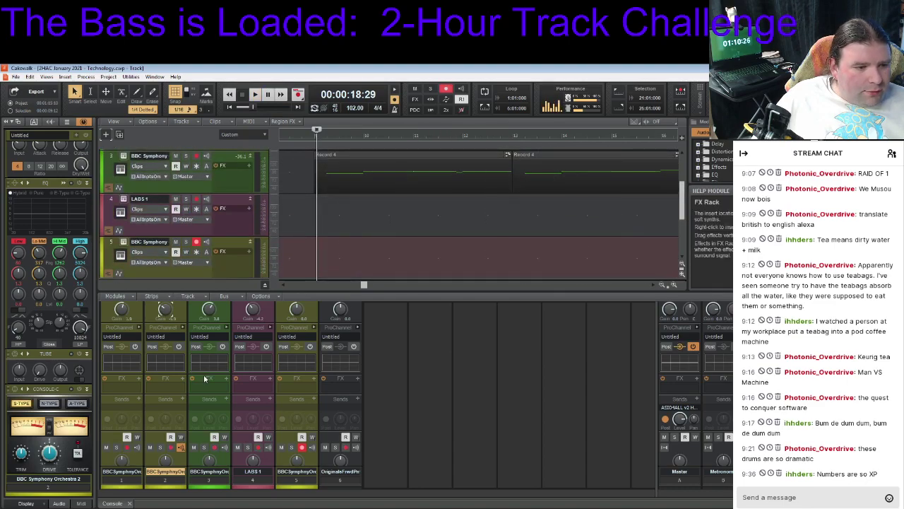
{"action": "left_click", "coordinate": [204, 374]}
{"action": "scroll", "coordinate": [202, 373], "scroll_direction": "down", "scroll_amount": 3}
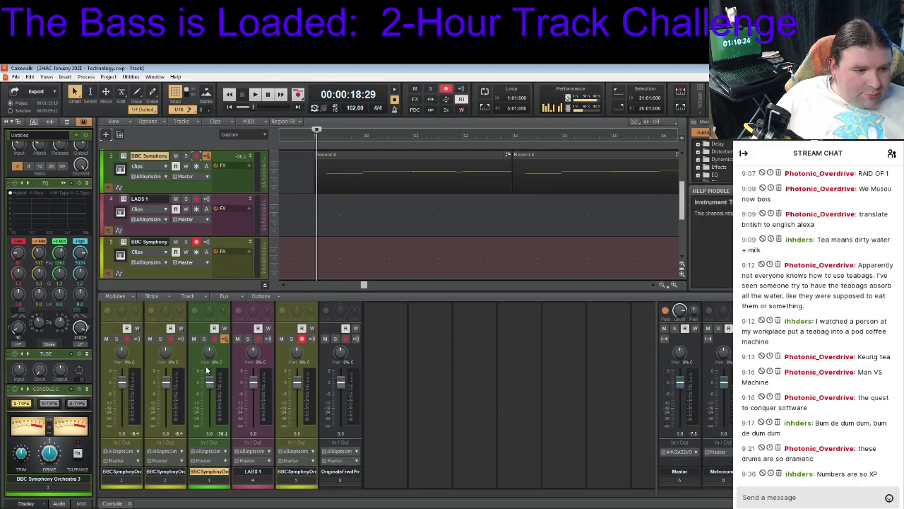
{"action": "scroll", "coordinate": [176, 350], "scroll_direction": "up", "scroll_amount": 3}
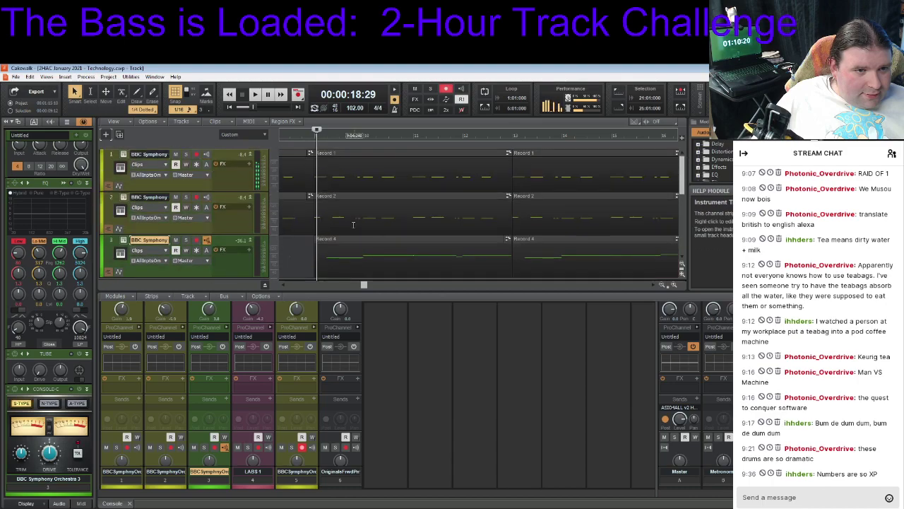
{"action": "scroll", "coordinate": [339, 175], "scroll_direction": "up", "scroll_amount": 2}
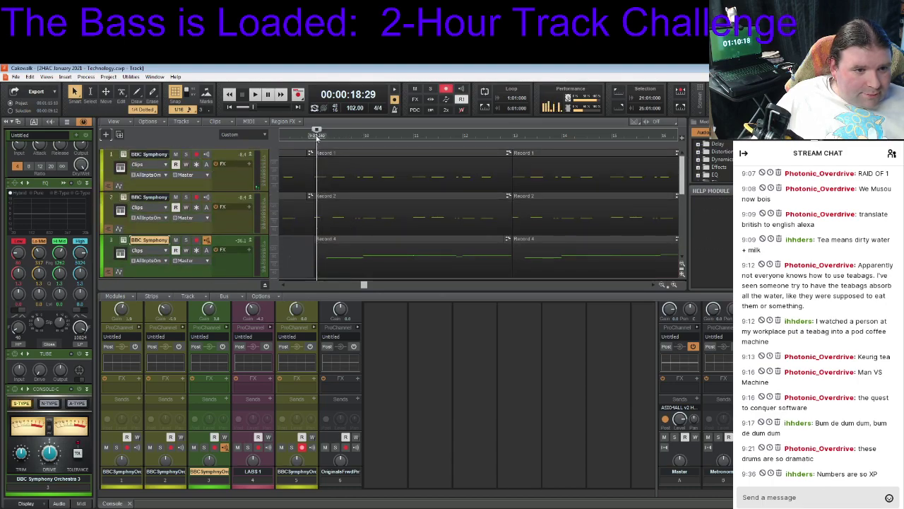
{"action": "key", "text": "space"}
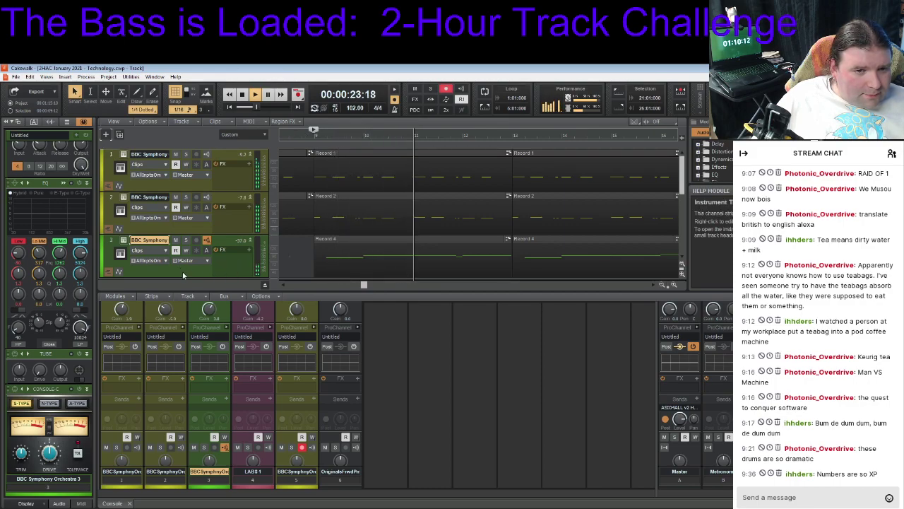
{"action": "scroll", "coordinate": [182, 276], "scroll_direction": "down", "scroll_amount": 2}
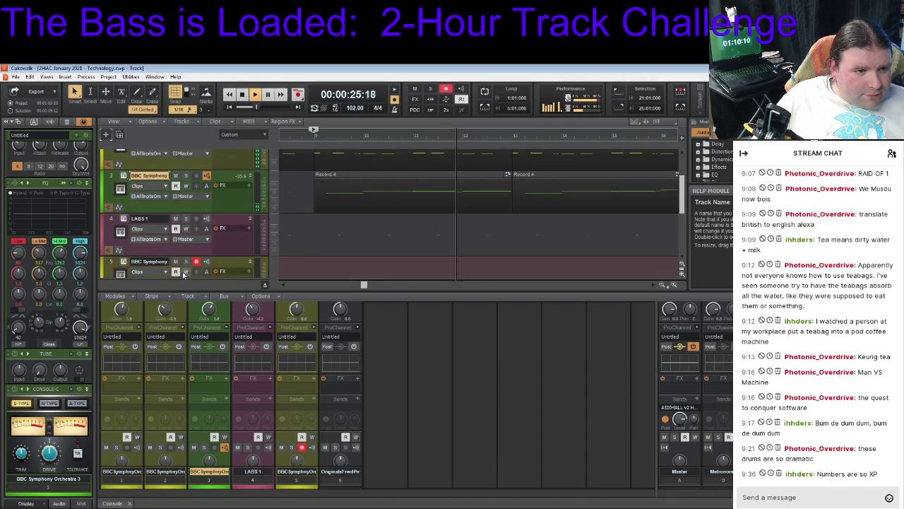
{"action": "scroll", "coordinate": [182, 276], "scroll_direction": "down", "scroll_amount": 1}
{"action": "scroll", "coordinate": [191, 350], "scroll_direction": "down", "scroll_amount": 1}
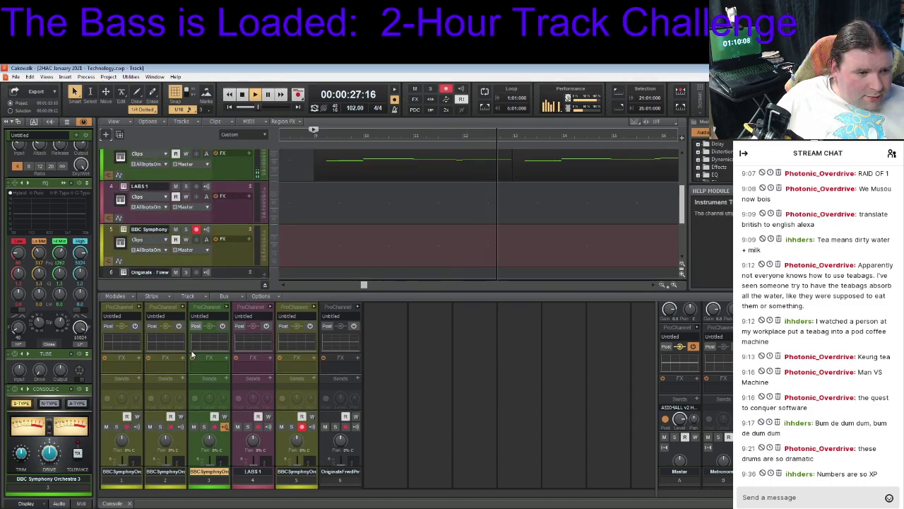
{"action": "scroll", "coordinate": [191, 350], "scroll_direction": "down", "scroll_amount": 3}
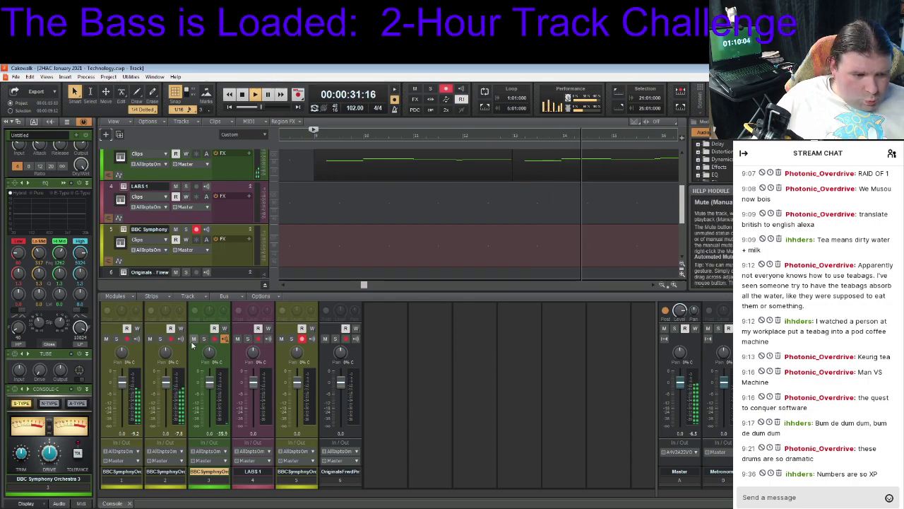
{"action": "scroll", "coordinate": [192, 344], "scroll_direction": "up", "scroll_amount": 3}
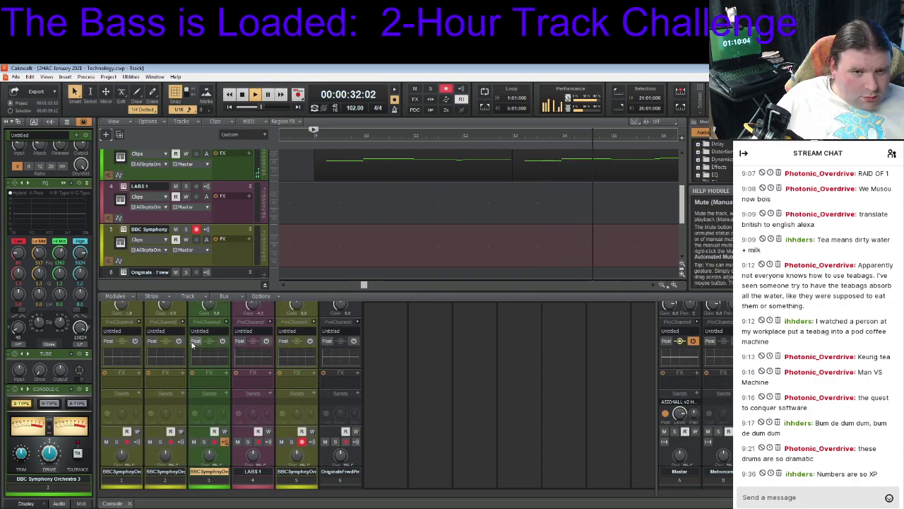
Select the LABS 1 track, listen on through its entry at measure 17 and stop playback
{"action": "left_click", "coordinate": [259, 183]}
{"action": "scroll", "coordinate": [311, 194], "scroll_direction": "up", "scroll_amount": 3}
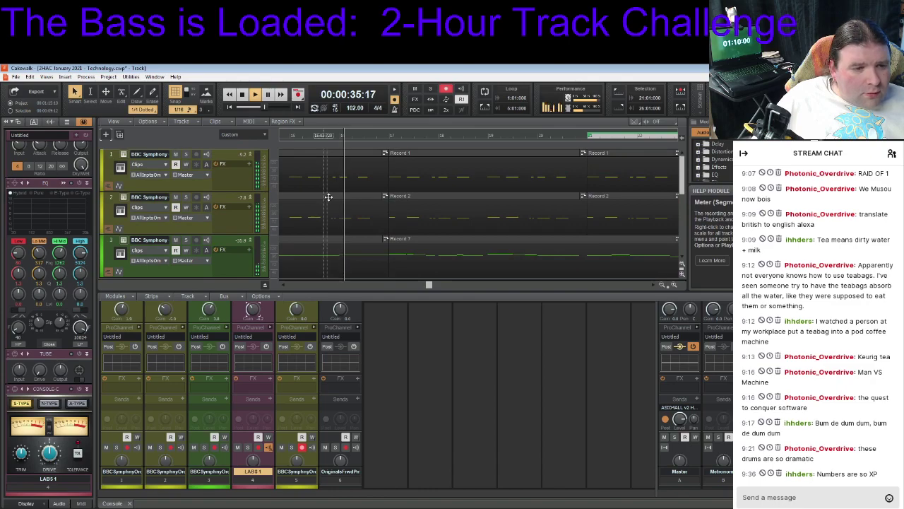
{"action": "scroll", "coordinate": [682, 182], "scroll_direction": "down", "scroll_amount": 2}
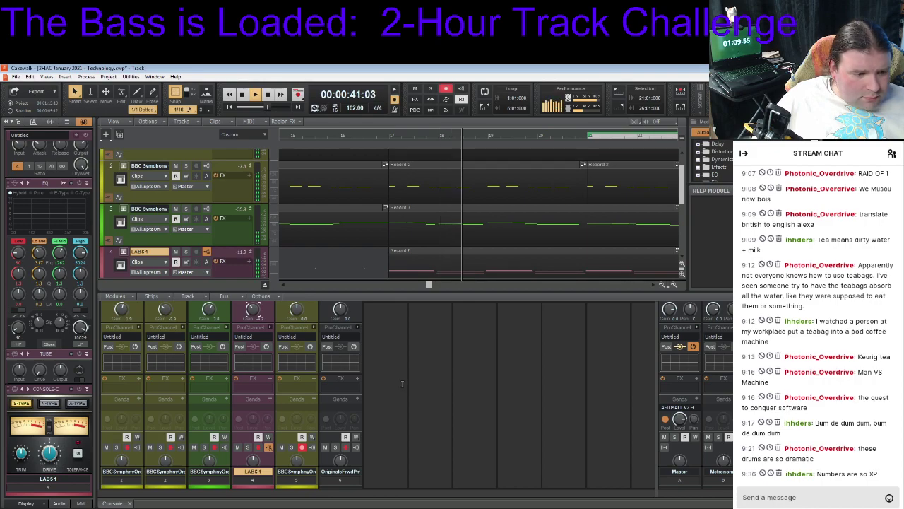
{"action": "key", "text": "space"}
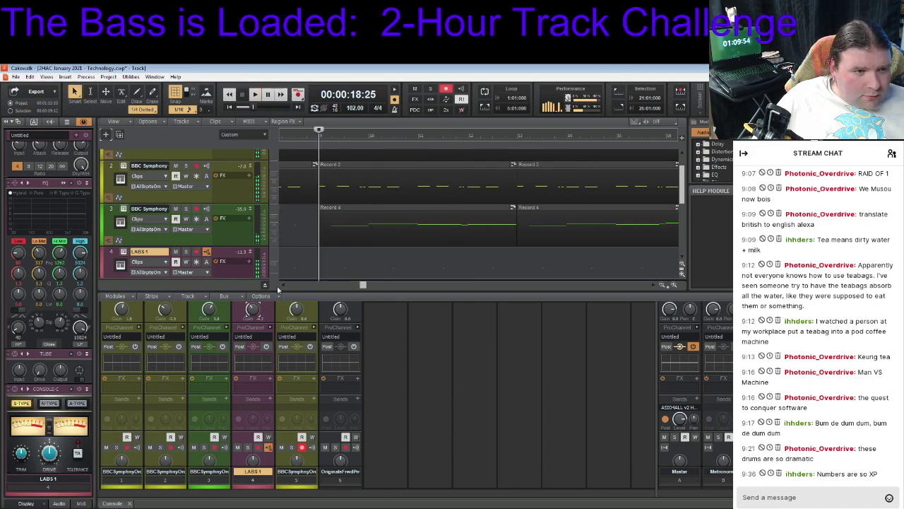
Solo BBC Symphony track 3, listen from measure 9 and look through its Record 4 notes in the piano roll during playback
{"action": "left_click", "coordinate": [186, 208]}
{"action": "key", "text": "space"}
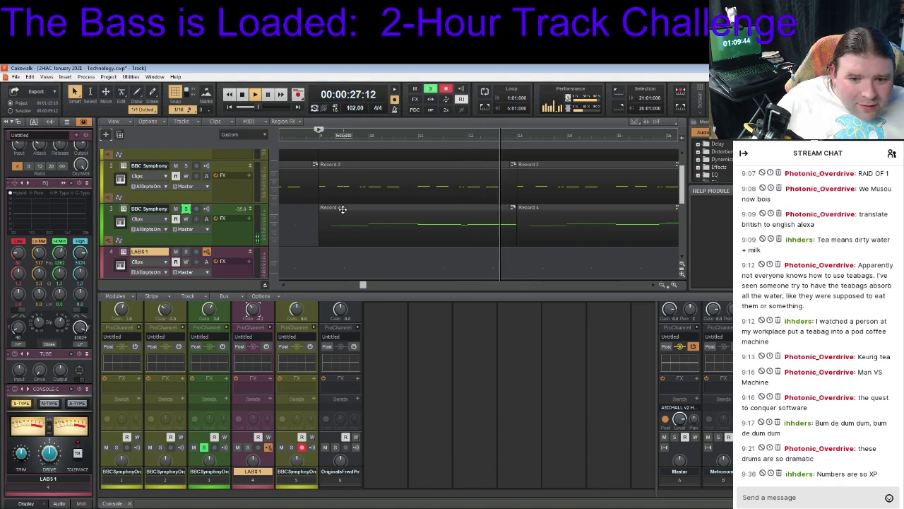
{"action": "scroll", "coordinate": [549, 356], "scroll_direction": "down", "scroll_amount": 3}
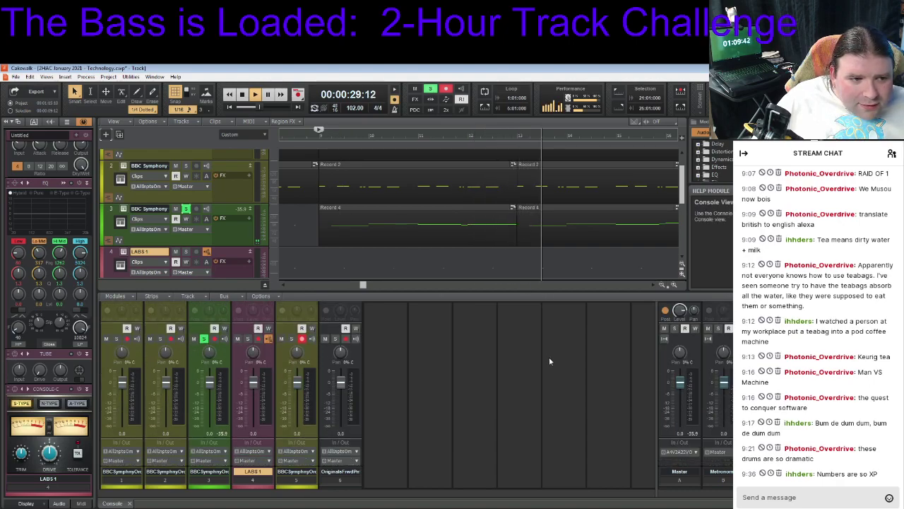
{"action": "scroll", "coordinate": [547, 353], "scroll_direction": "up", "scroll_amount": 3}
{"action": "left_click", "coordinate": [390, 207]}
{"action": "double_click", "coordinate": [390, 207]}
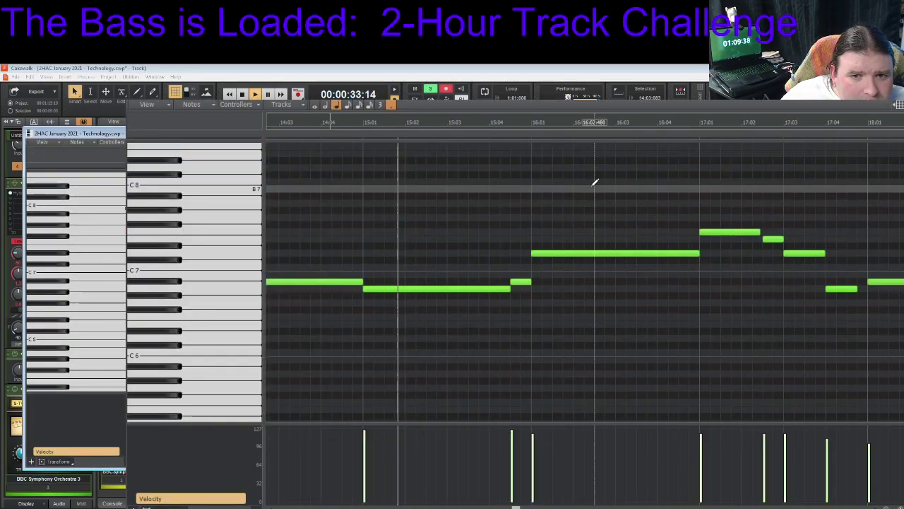
{"action": "key", "text": "alt+1"}
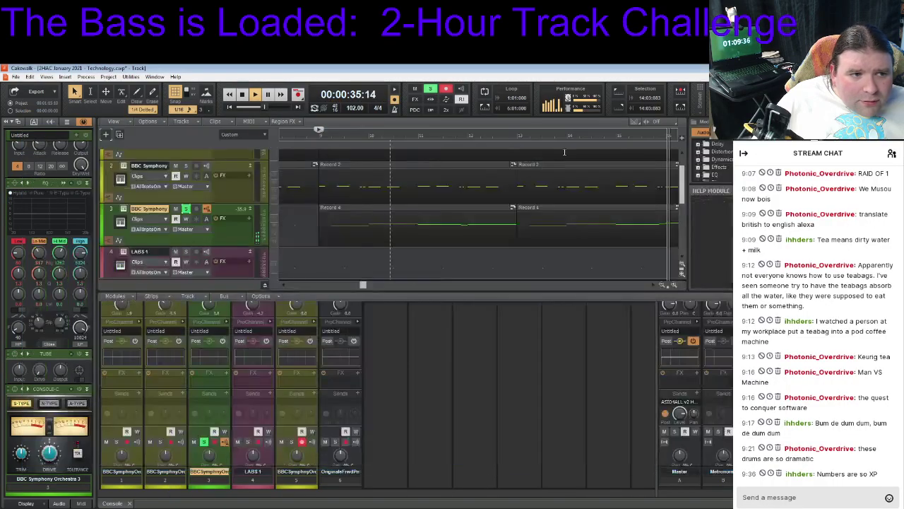
{"action": "key", "text": "space"}
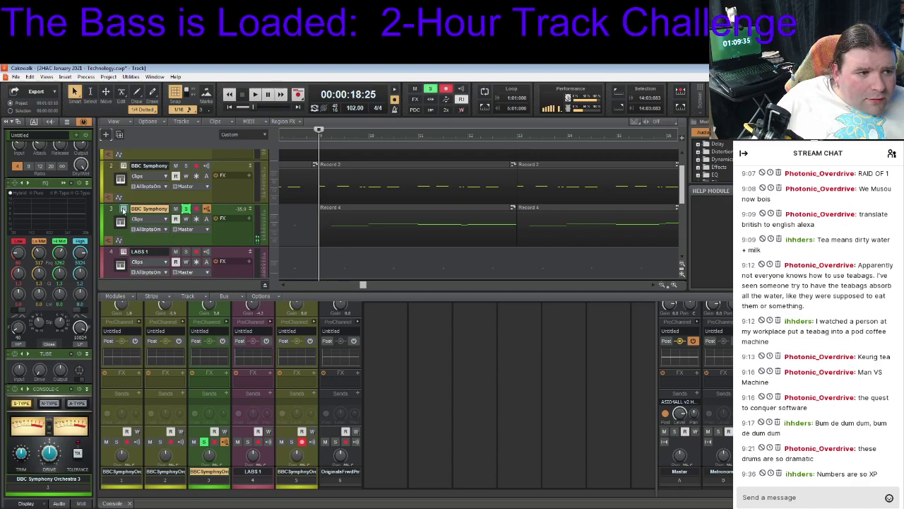
Set the second fader of track 3's Woodwinds: Flute instrument to 100% and replay the soloed part from measure 9
{"action": "left_click", "coordinate": [123, 209]}
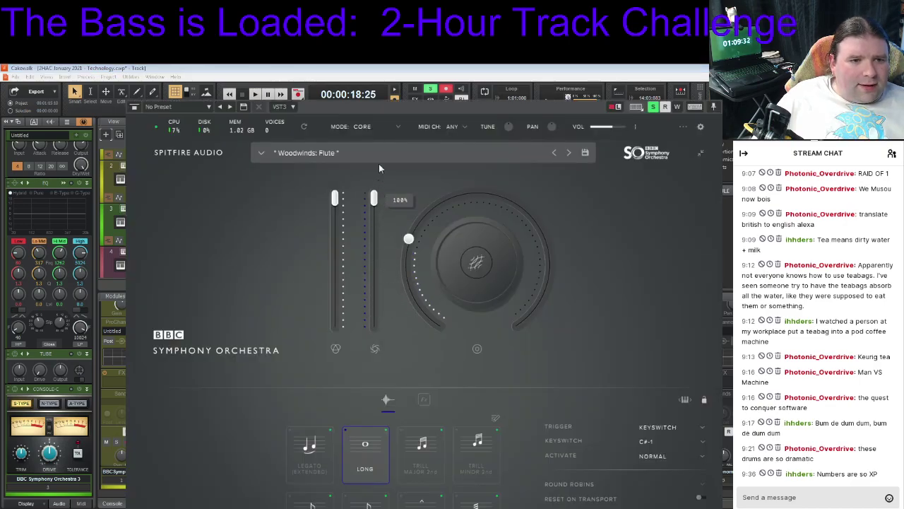
{"action": "left_click", "coordinate": [715, 104]}
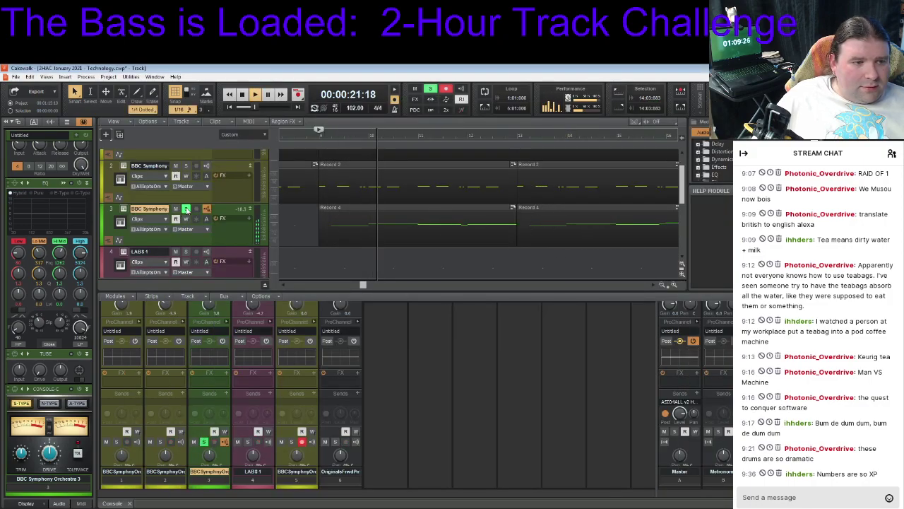
{"action": "key", "text": "space"}
Unsolo BBC Symphony track 3 and play the full arrangement from measure 9 past the section start at measure 25
{"action": "mouse_move", "coordinate": [687, 183]}
{"action": "left_mouse_down"}
{"action": "mouse_move", "coordinate": [686, 192]}
{"action": "mouse_move", "coordinate": [684, 168]}
{"action": "mouse_move", "coordinate": [682, 212]}
{"action": "mouse_move", "coordinate": [699, 192]}
{"action": "left_mouse_up"}
{"action": "key", "text": "space"}
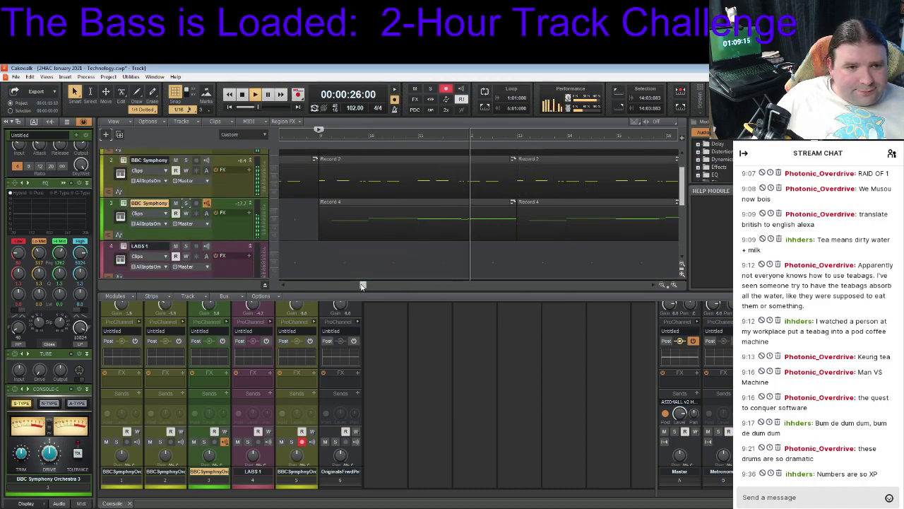
{"action": "left_click_drag", "start_coordinate": [362, 285], "coordinate": [399, 284]}
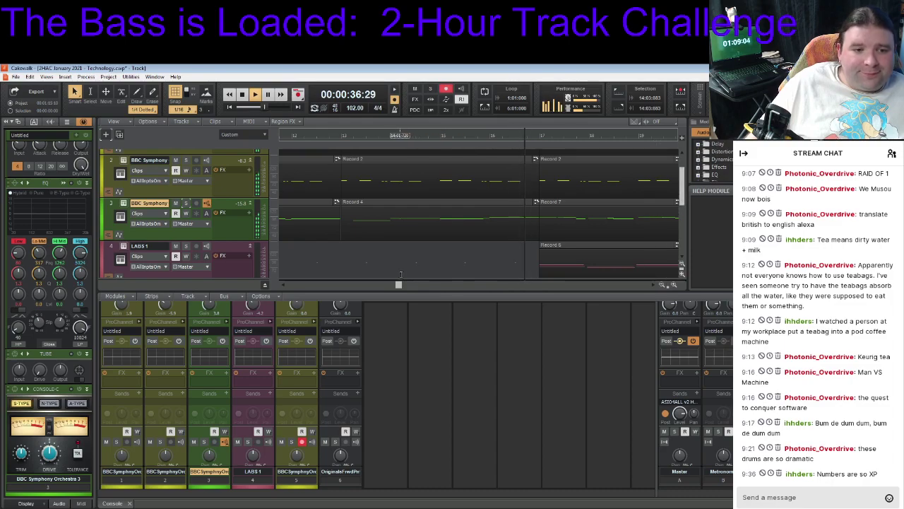
{"action": "left_click_drag", "start_coordinate": [400, 285], "coordinate": [444, 287]}
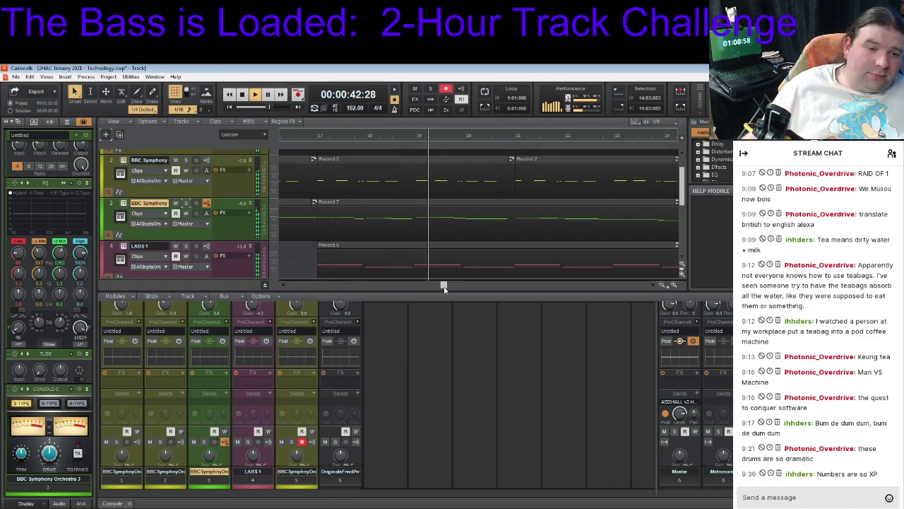
{"action": "left_click_drag", "start_coordinate": [444, 287], "coordinate": [456, 285]}
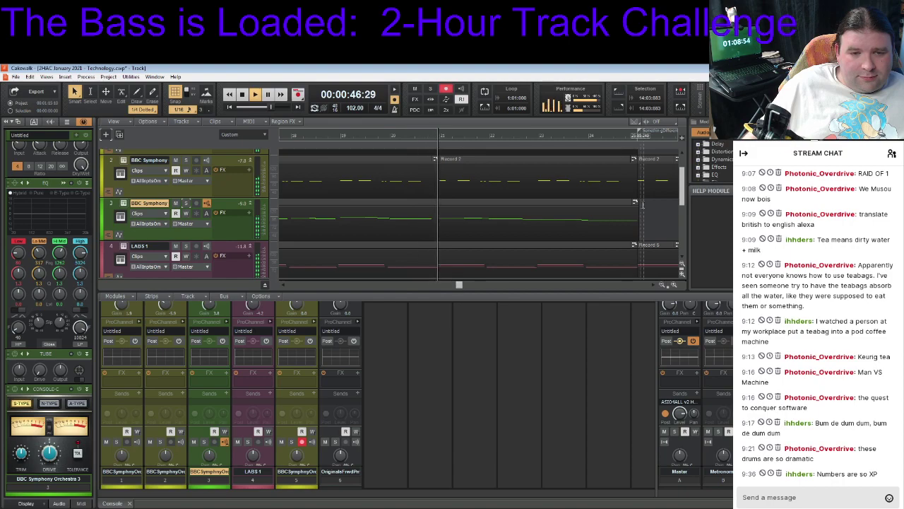
{"action": "left_click_drag", "start_coordinate": [684, 194], "coordinate": [686, 183]}
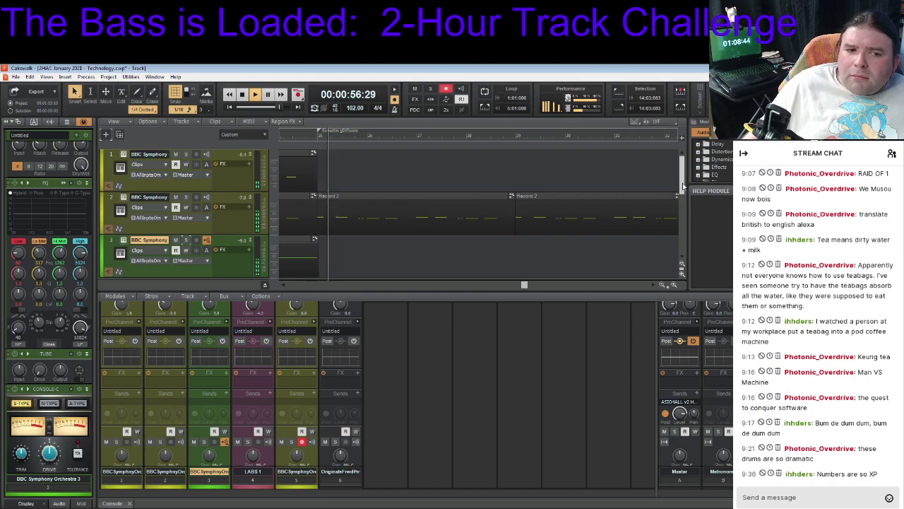
{"action": "left_click_drag", "start_coordinate": [683, 186], "coordinate": [682, 233]}
{"action": "key", "text": "space"}
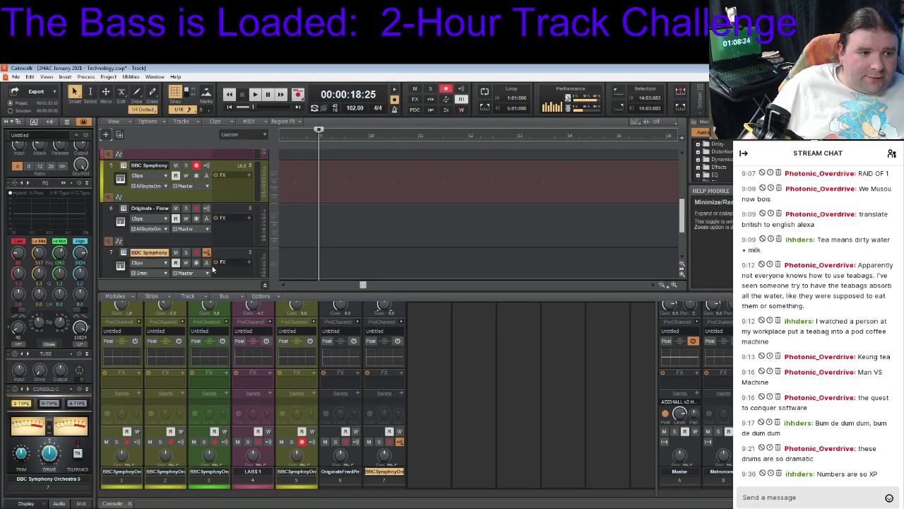
Color the new BBC Symphony track 7 green and load the Woodwinds Oboe with the Long articulation in its instrument
{"action": "left_click", "coordinate": [122, 195]}
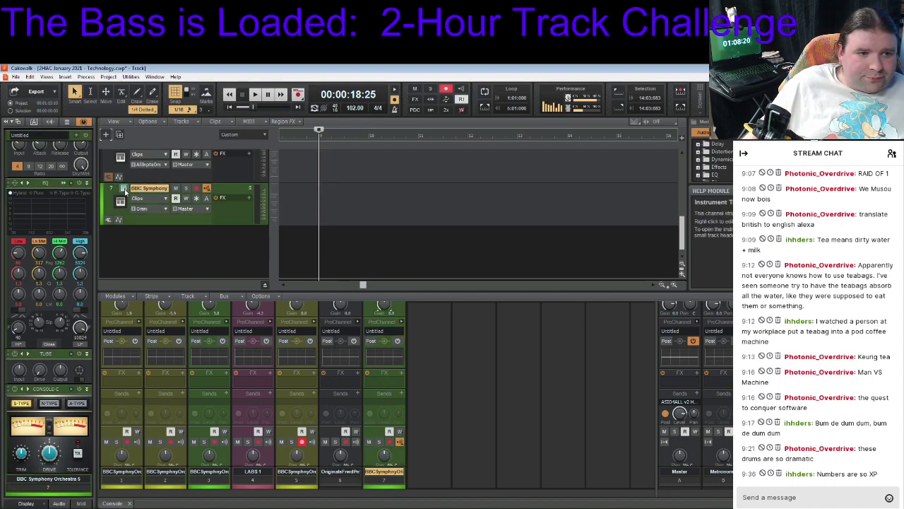
{"action": "left_click", "coordinate": [122, 188]}
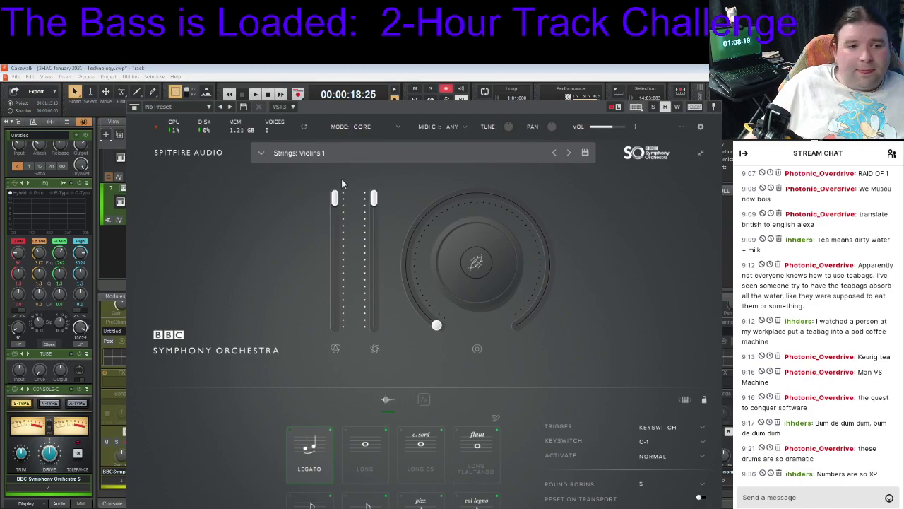
{"action": "left_click", "coordinate": [262, 154]}
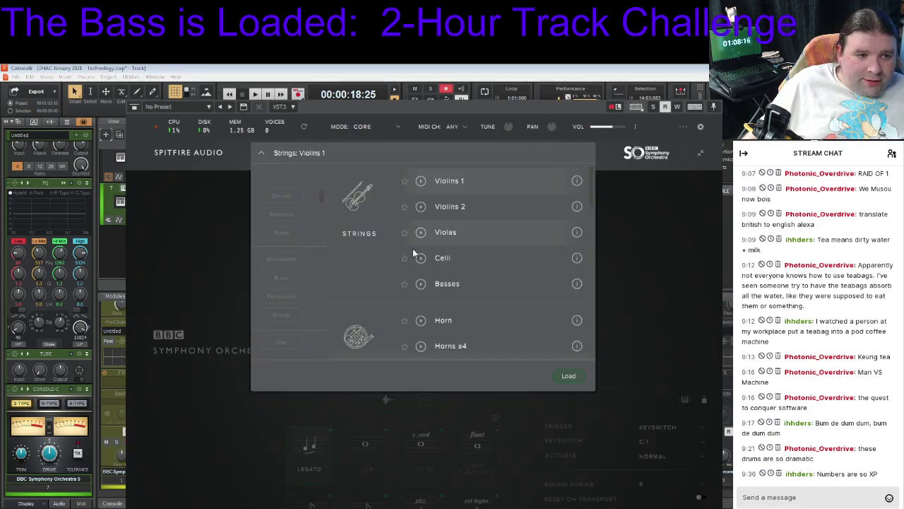
{"action": "scroll", "coordinate": [503, 245], "scroll_direction": "down", "scroll_amount": 10}
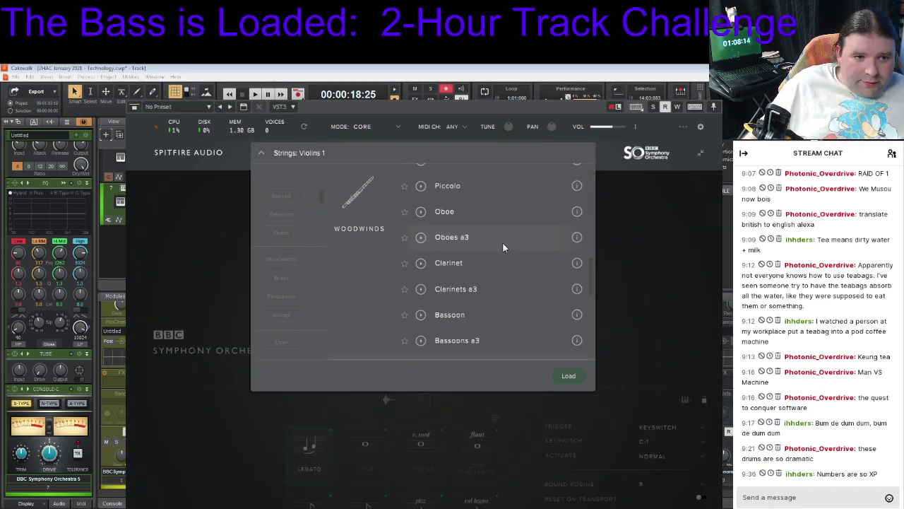
{"action": "scroll", "coordinate": [503, 245], "scroll_direction": "up", "scroll_amount": 3}
{"action": "scroll", "coordinate": [502, 242], "scroll_direction": "up", "scroll_amount": 1}
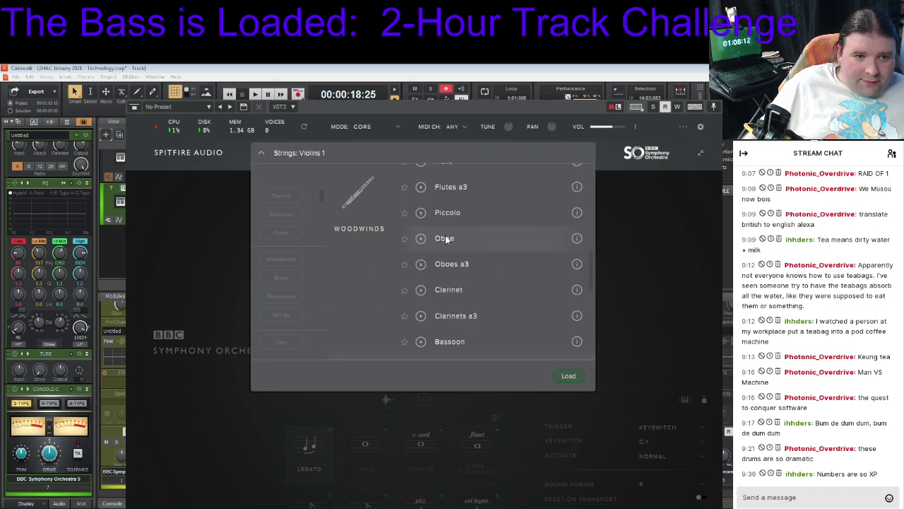
{"action": "double_click", "coordinate": [413, 239]}
{"action": "left_click", "coordinate": [378, 458]}
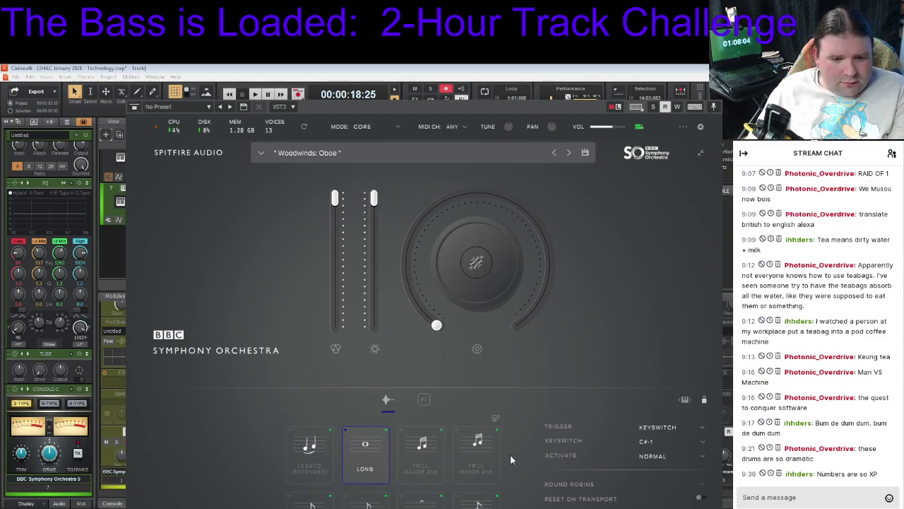
Raise the oboe's reverb, keep both of its vertical faders at maximum and close the instrument window
{"action": "left_click", "coordinate": [481, 270]}
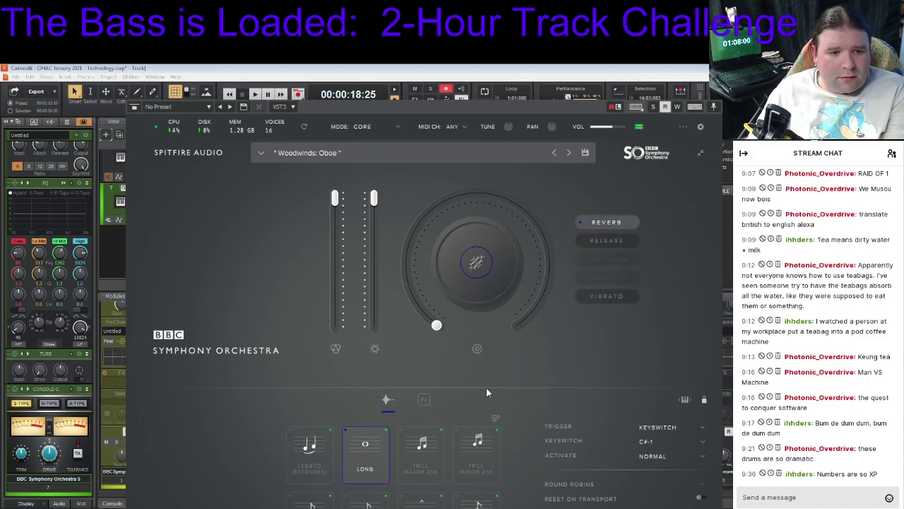
{"action": "left_click", "coordinate": [423, 400]}
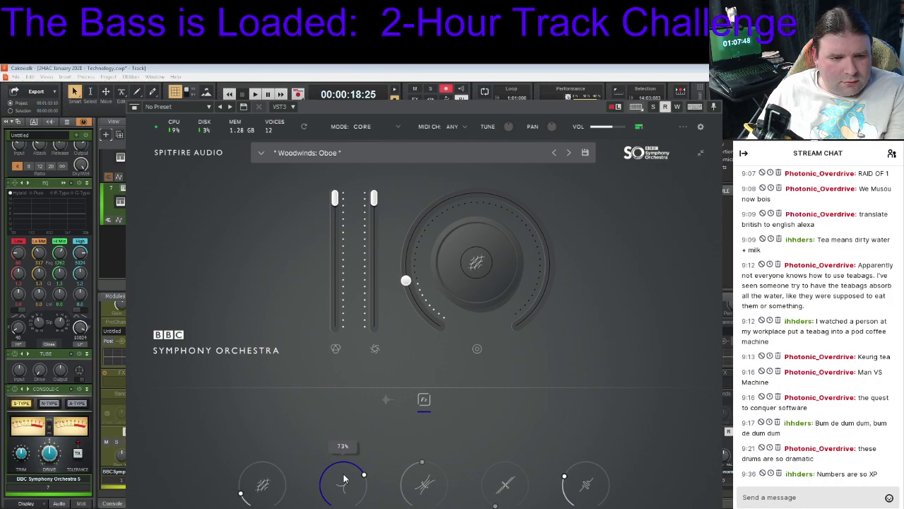
{"action": "left_click_drag", "start_coordinate": [374, 198], "coordinate": [360, 169]}
{"action": "left_click_drag", "start_coordinate": [335, 198], "coordinate": [359, 156]}
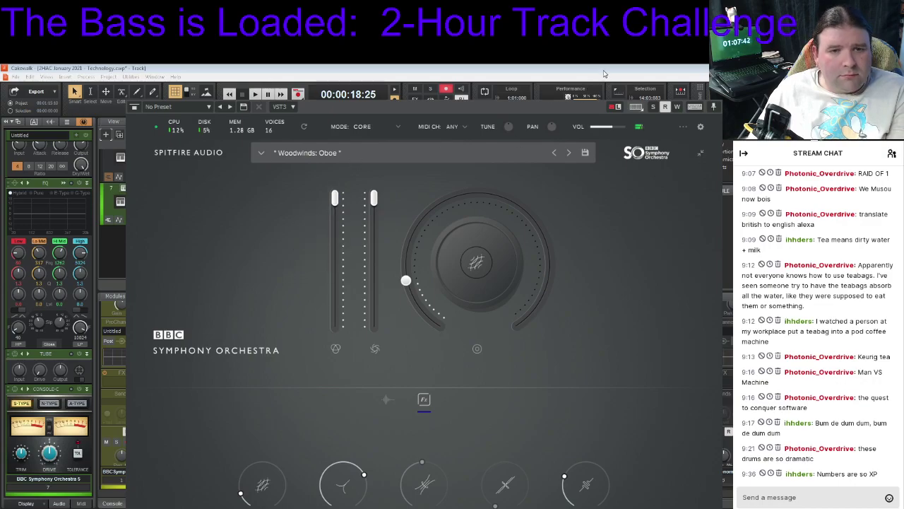
{"action": "left_click", "coordinate": [617, 88]}
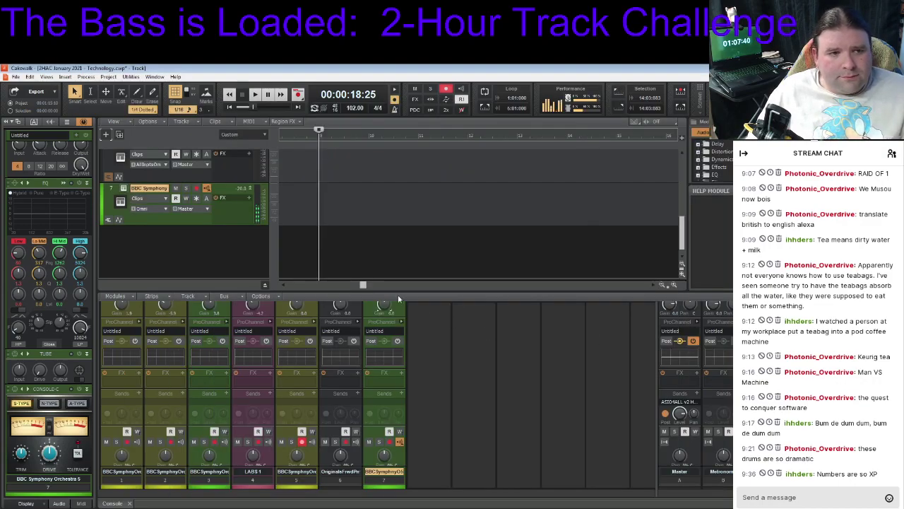
Copy the Record 7 clip at measure 17 on BBC Symphony track 3 and move the oboe track above the Originals track
{"action": "scroll", "coordinate": [682, 224], "scroll_direction": "up", "scroll_amount": 5}
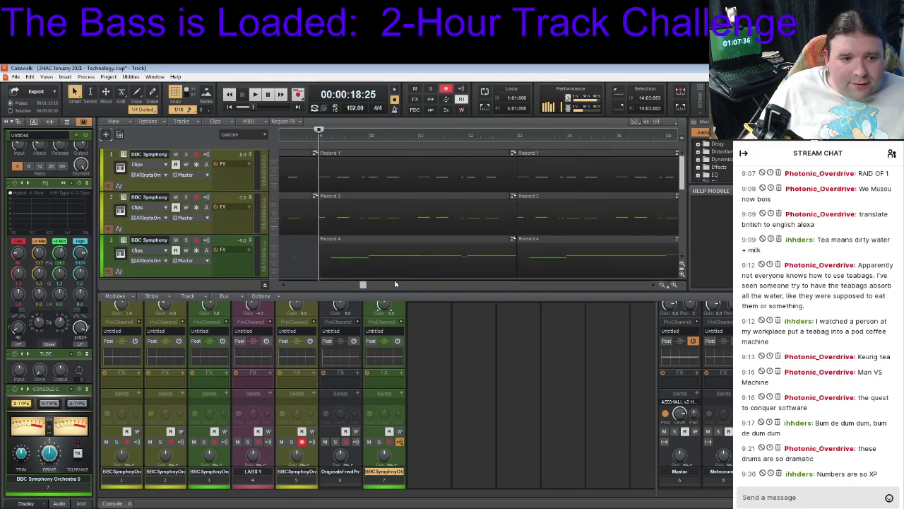
{"action": "left_click_drag", "start_coordinate": [363, 285], "coordinate": [446, 285]}
{"action": "left_click", "coordinate": [389, 240]}
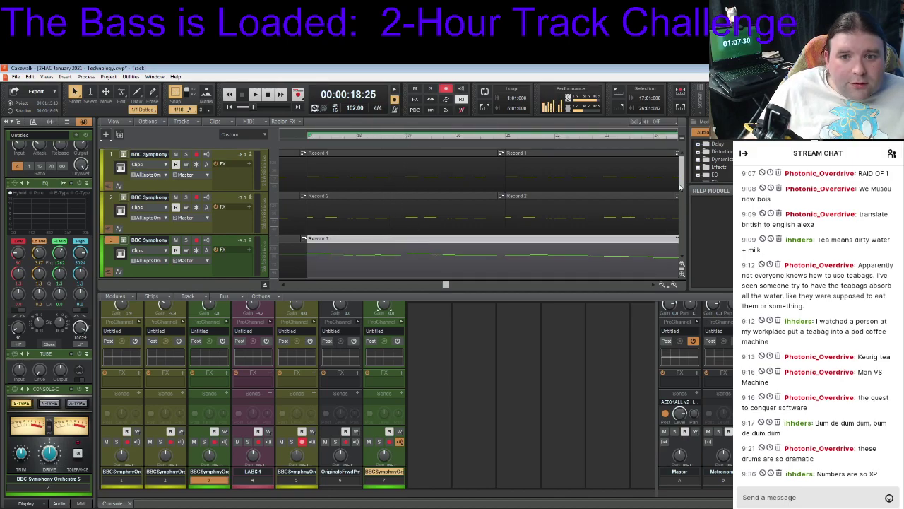
{"action": "left_click_drag", "start_coordinate": [684, 183], "coordinate": [683, 228]}
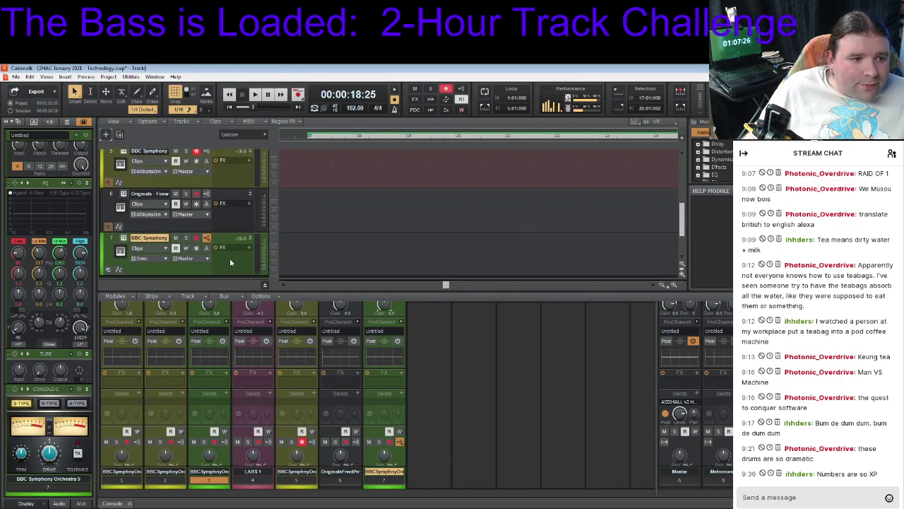
{"action": "left_click_drag", "start_coordinate": [148, 238], "coordinate": [148, 194]}
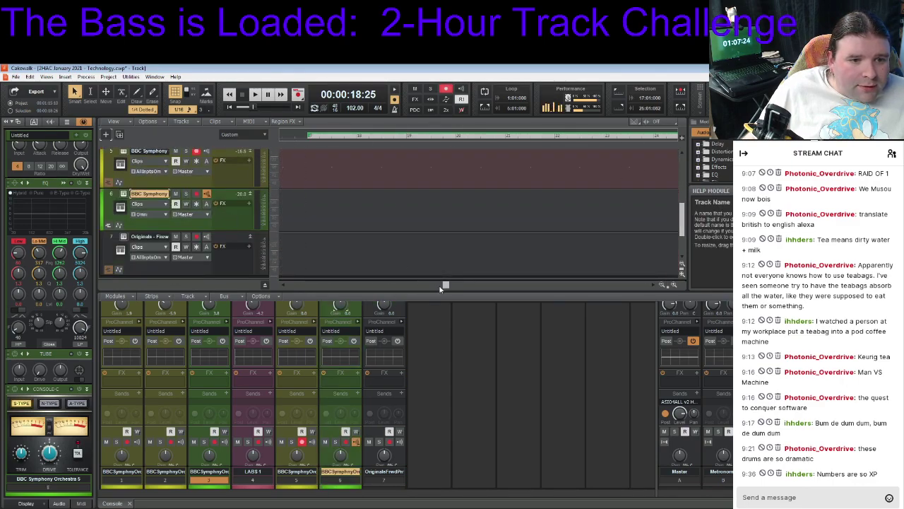
Paste the copied Record 7 clip onto the oboe track at measure 25 and play its opening
{"action": "left_click_drag", "start_coordinate": [453, 286], "coordinate": [523, 286]}
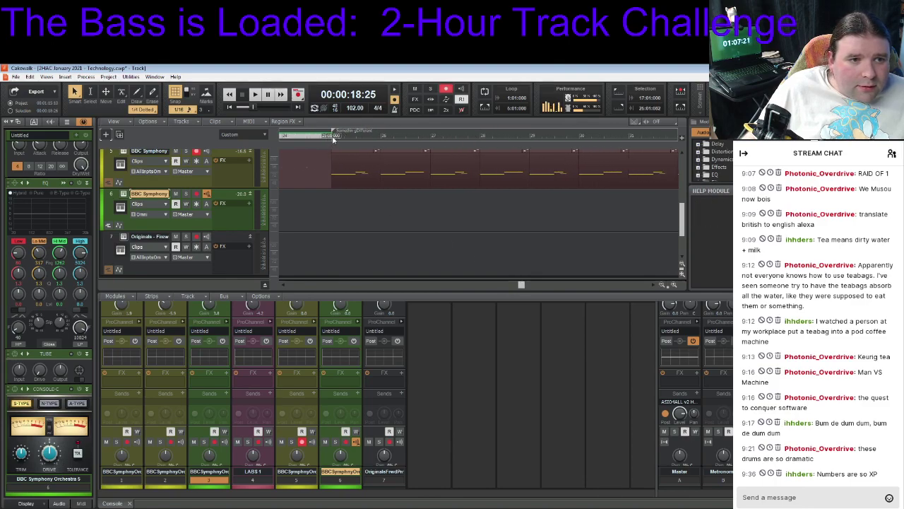
{"action": "left_click", "coordinate": [331, 138]}
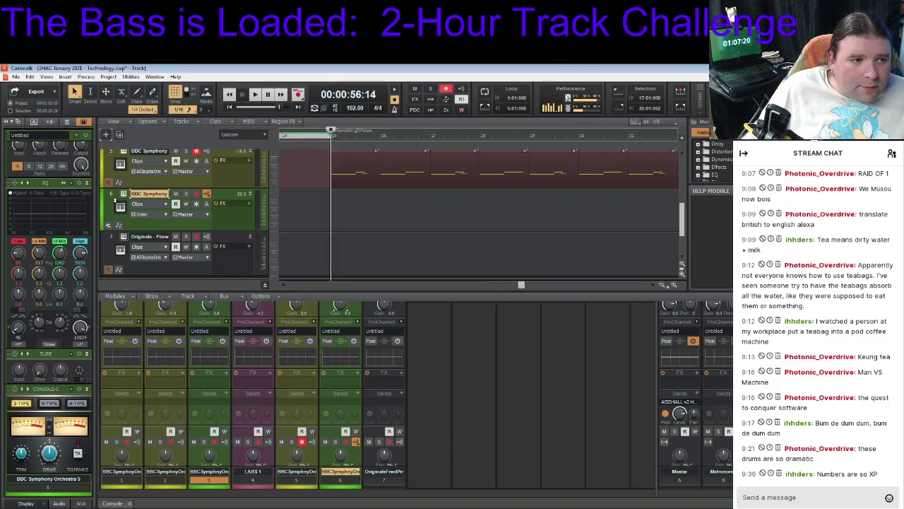
{"action": "key", "text": "ctrl+v"}
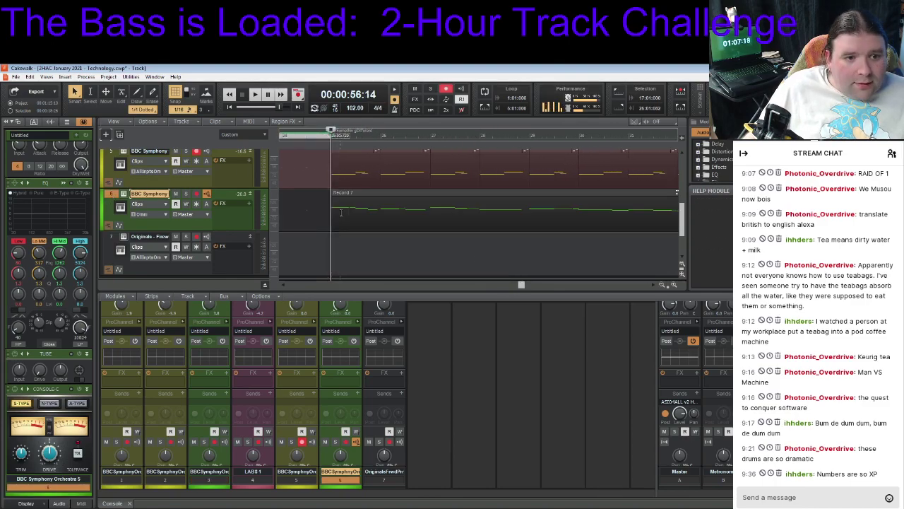
{"action": "key", "text": "space"}
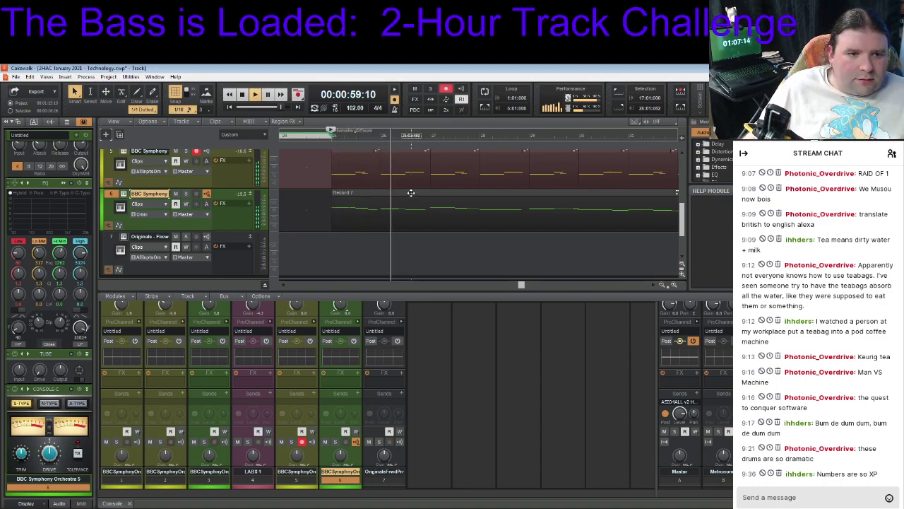
{"action": "key", "text": "space"}
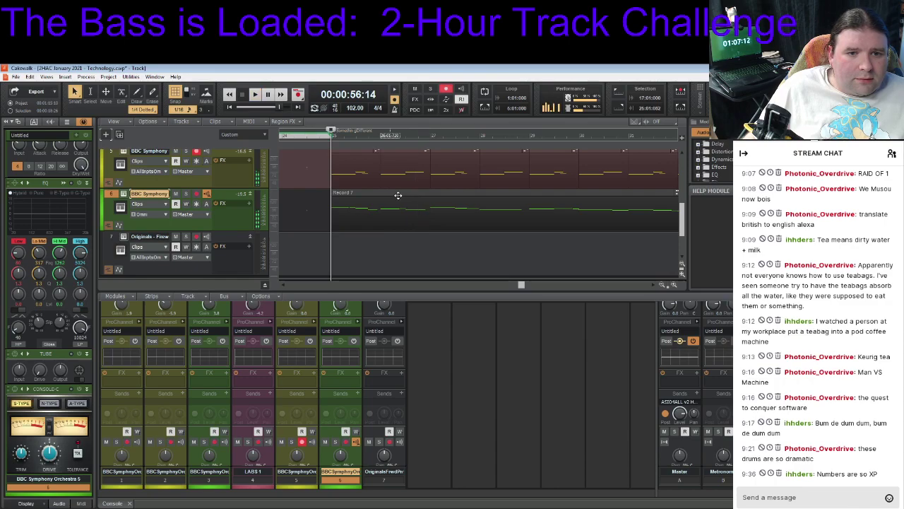
Open the Record 7 clip on the oboe track in the piano roll and select all its notes
{"action": "left_click", "coordinate": [415, 193]}
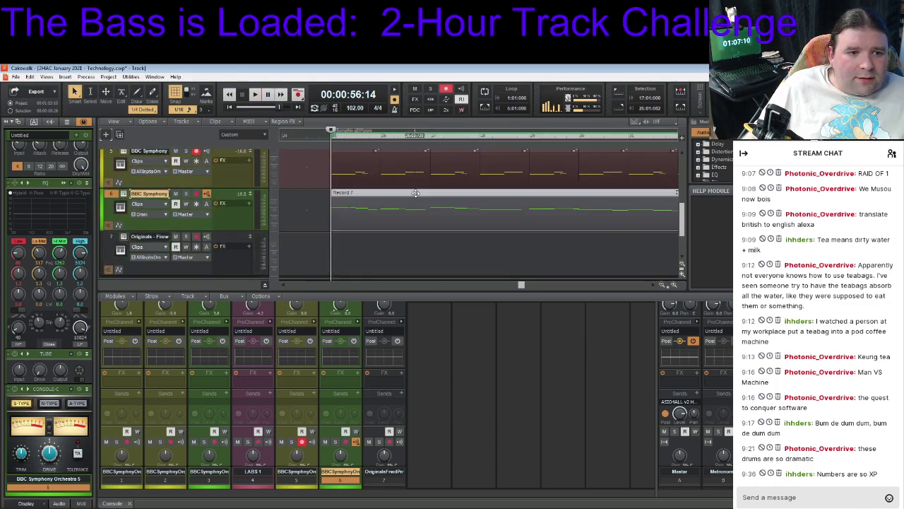
{"action": "double_click", "coordinate": [415, 192]}
{"action": "double_click", "coordinate": [611, 125]}
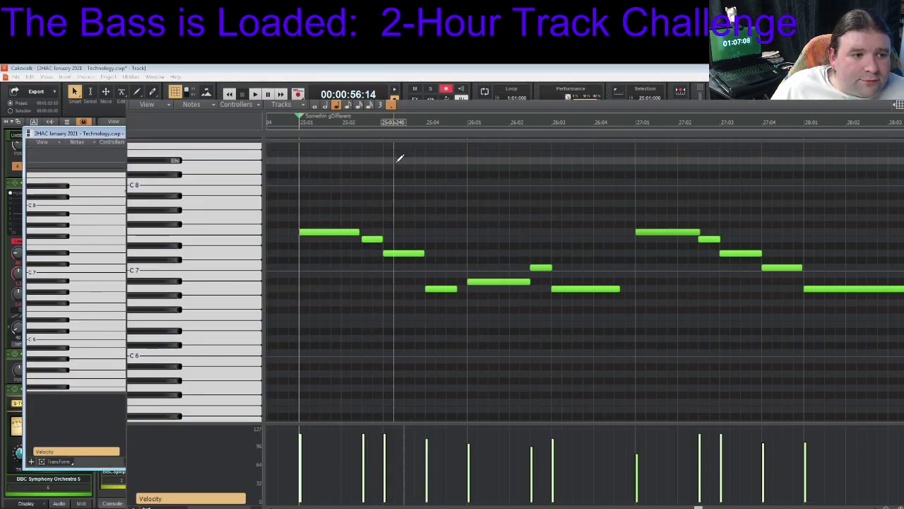
{"action": "left_click_drag", "start_coordinate": [299, 171], "coordinate": [820, 303]}
{"action": "left_click_drag", "start_coordinate": [800, 506], "coordinate": [698, 506]}
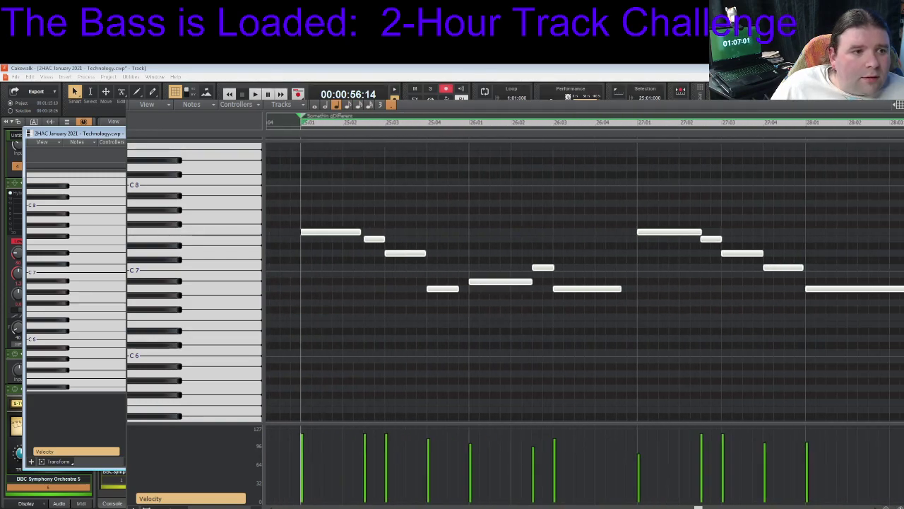
Try transposing the selected oboe notes up 12 semitones, play the result and undo the transposition
{"action": "left_click", "coordinate": [190, 101]}
{"action": "left_click", "coordinate": [211, 104]}
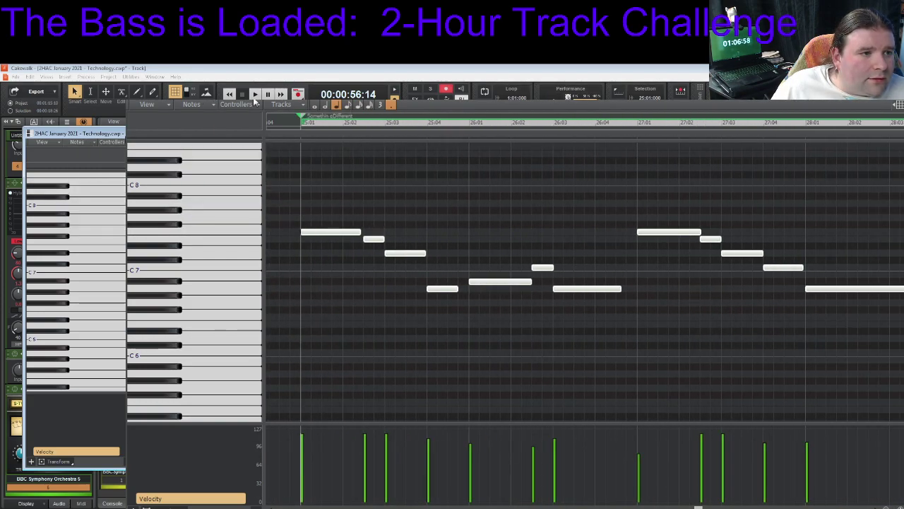
{"action": "left_click", "coordinate": [108, 76]}
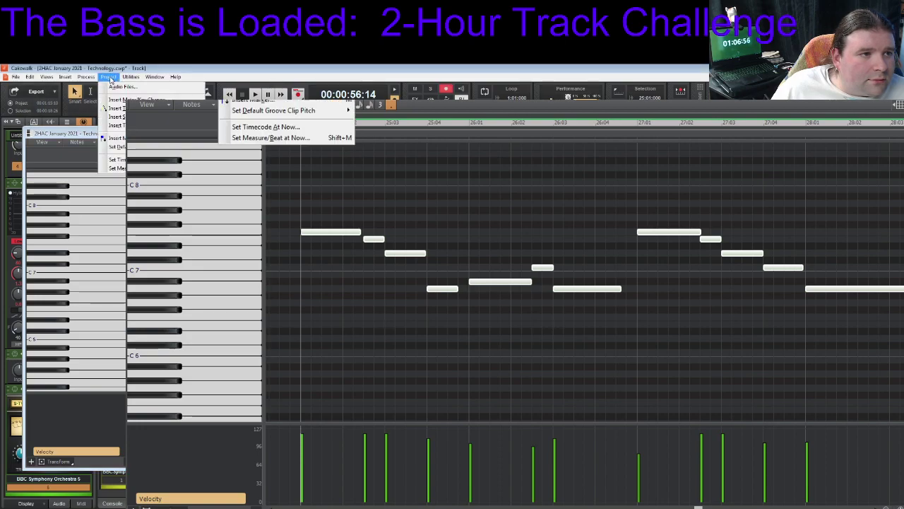
{"action": "left_click", "coordinate": [99, 117]}
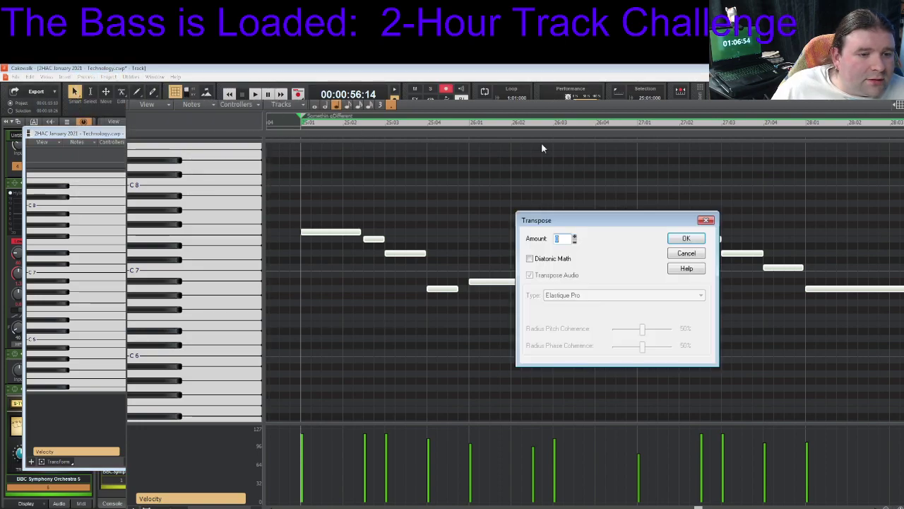
{"action": "type", "text": "12"}
{"action": "key", "text": "Return"}
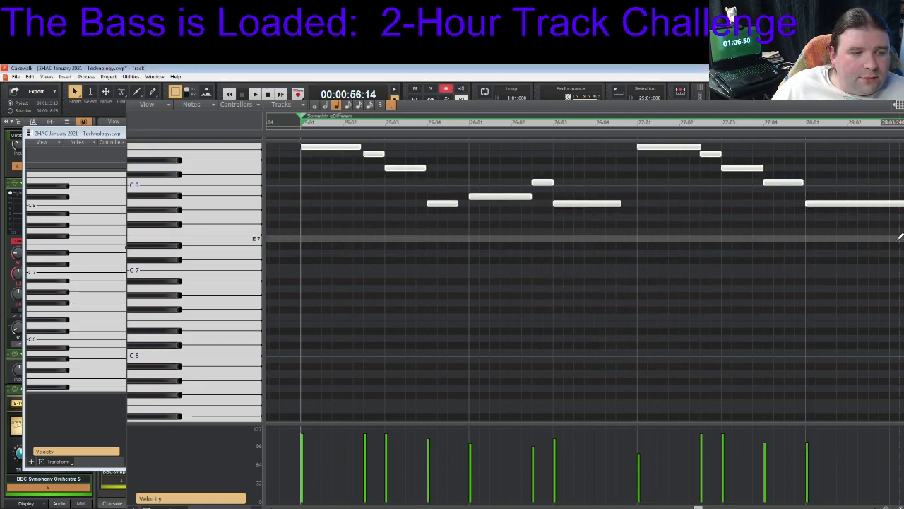
{"action": "scroll", "coordinate": [579, 283], "scroll_direction": "up", "scroll_amount": 3}
{"action": "key", "text": "space"}
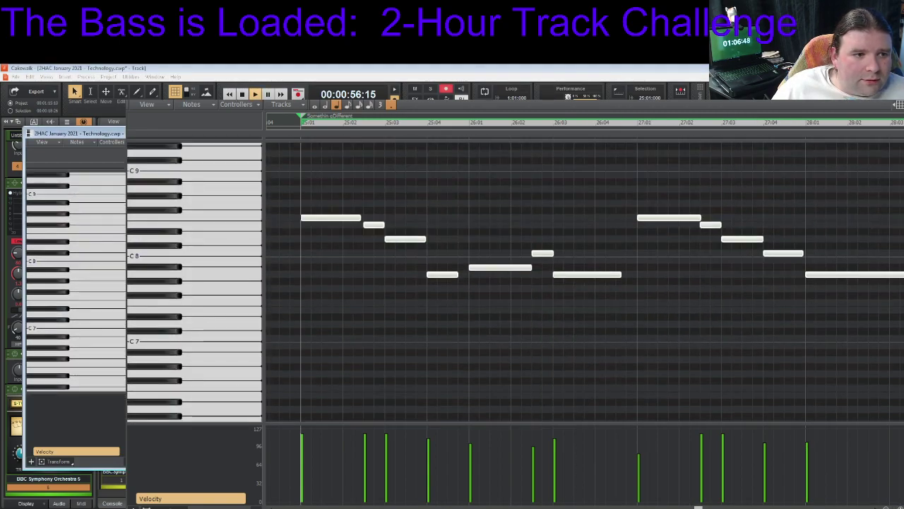
{"action": "key", "text": "space"}
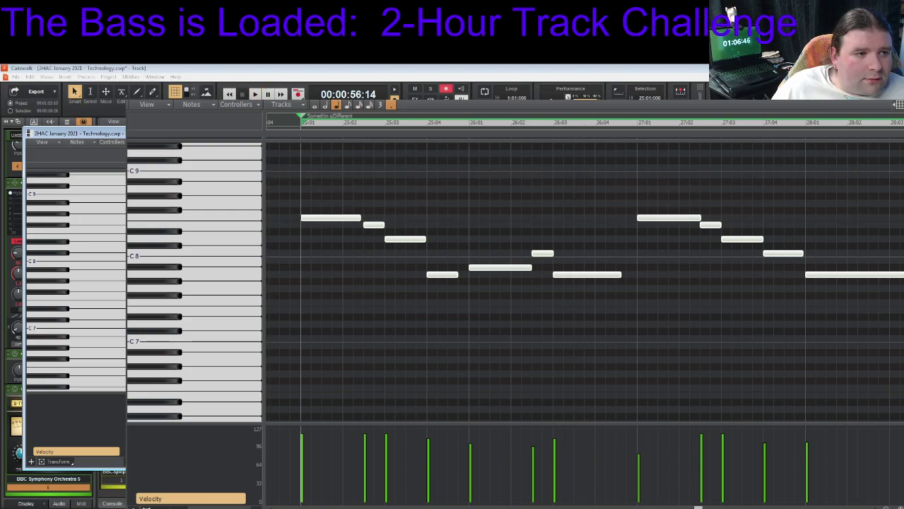
{"action": "scroll", "coordinate": [586, 283], "scroll_direction": "up", "scroll_amount": 3}
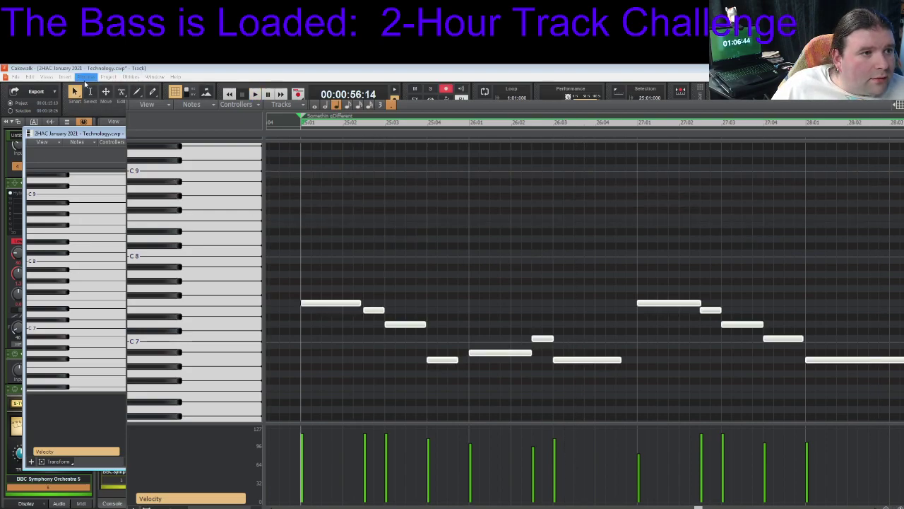
Transpose the selected oboe notes by -12 semitones and play the lowered melody from measure 25
{"action": "left_click", "coordinate": [84, 76]}
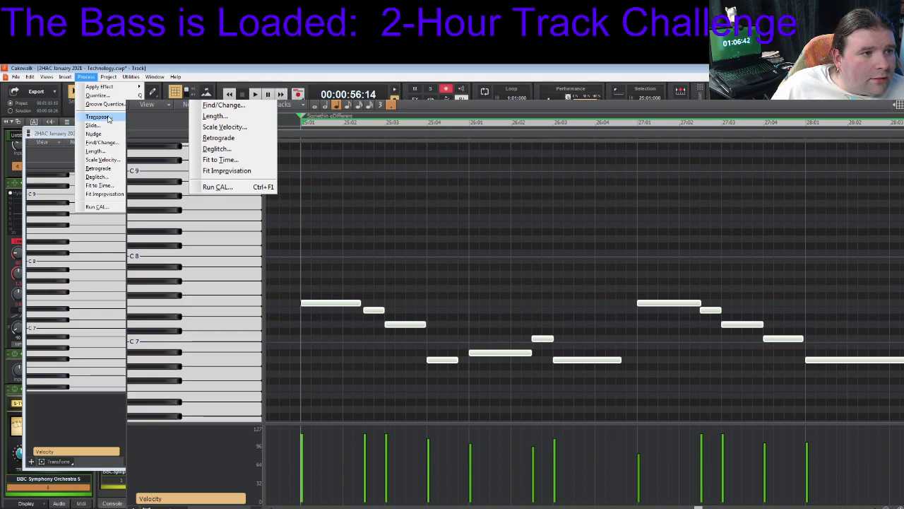
{"action": "left_click", "coordinate": [97, 117]}
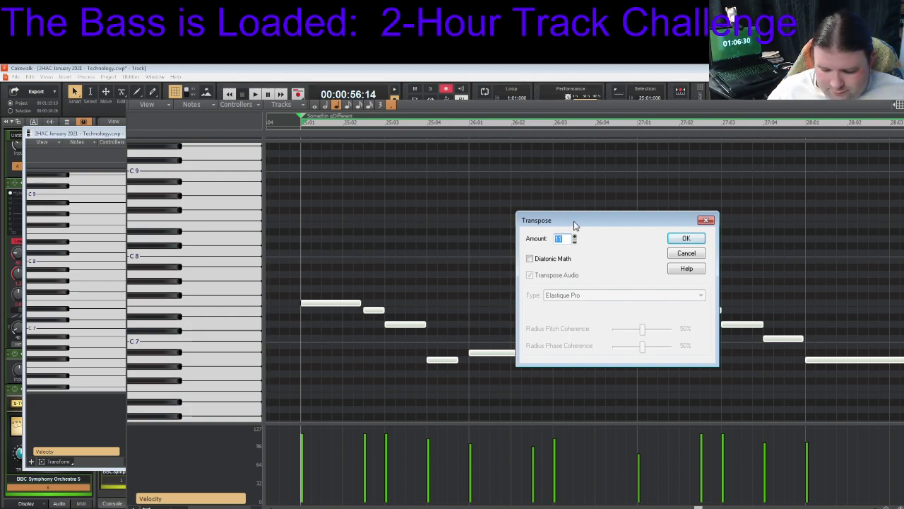
{"action": "type", "text": "0"}
{"action": "left_click", "coordinate": [574, 242]}
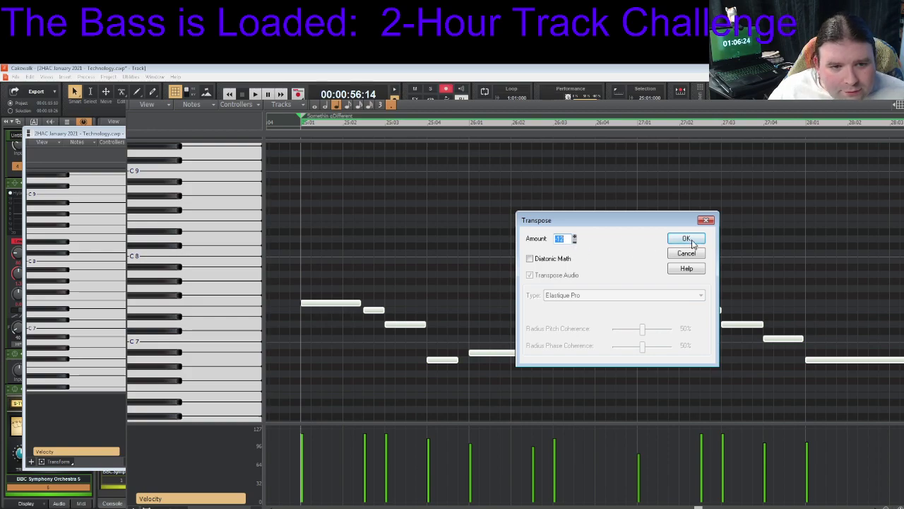
{"action": "left_click", "coordinate": [692, 242]}
{"action": "key", "text": "space"}
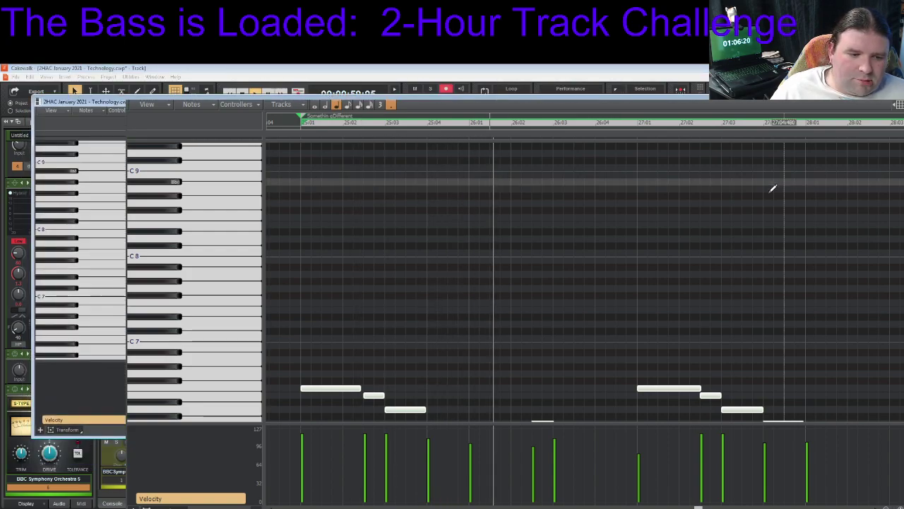
{"action": "scroll", "coordinate": [585, 283], "scroll_direction": "down", "scroll_amount": 4}
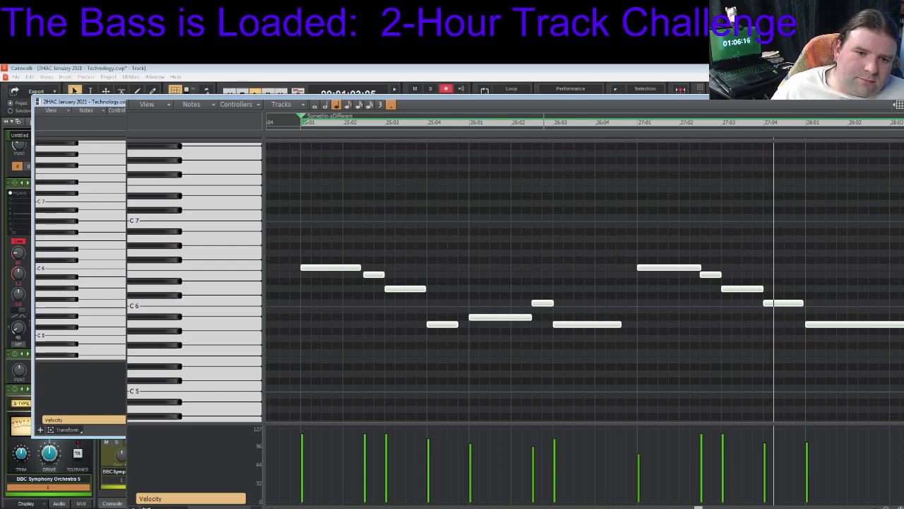
Return to the track view and listen to the section from measure 25 with the oboe's console strip in view
{"action": "key", "text": "alt+2"}
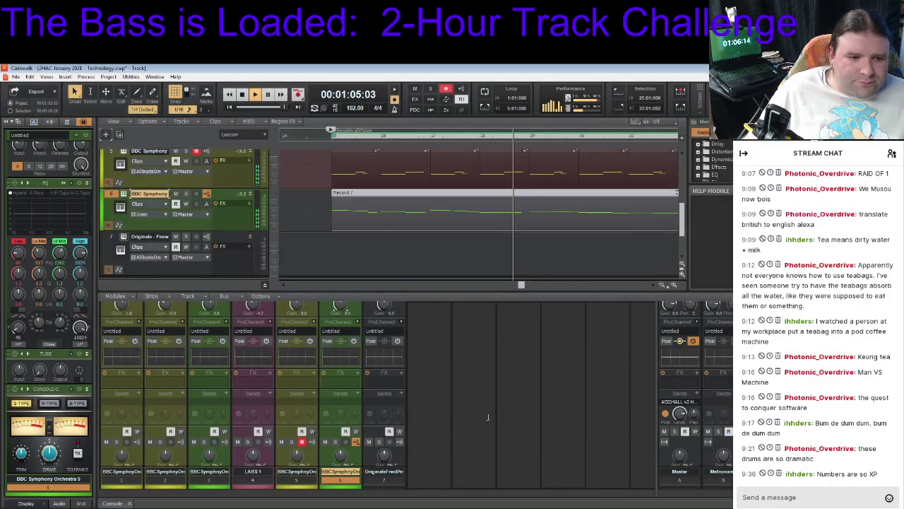
{"action": "scroll", "coordinate": [329, 393], "scroll_direction": "up", "scroll_amount": 1}
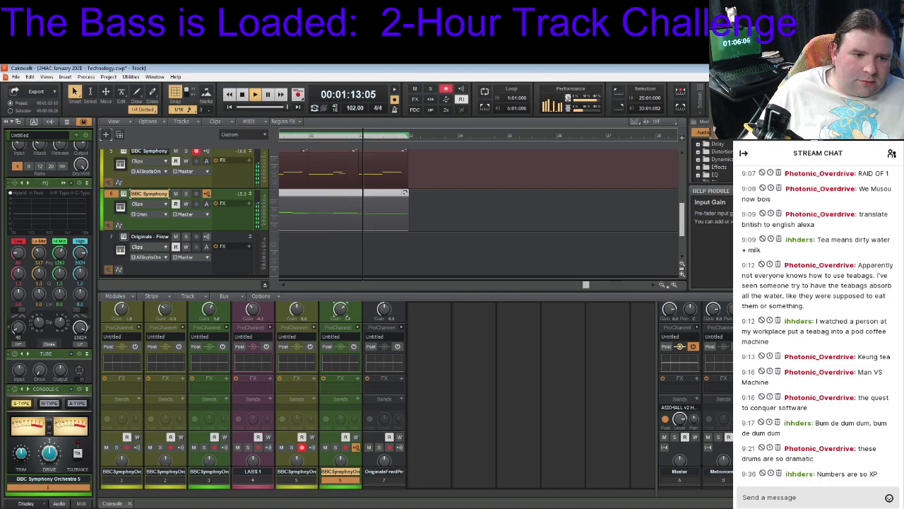
{"action": "scroll", "coordinate": [570, 383], "scroll_direction": "down", "scroll_amount": 3}
{"action": "key", "text": "space"}
{"action": "key", "text": "space"}
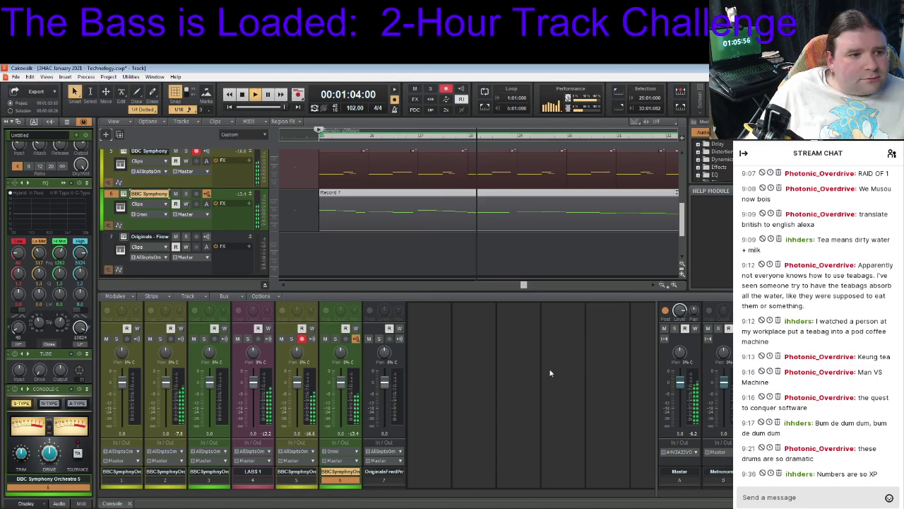
{"action": "key", "text": "space"}
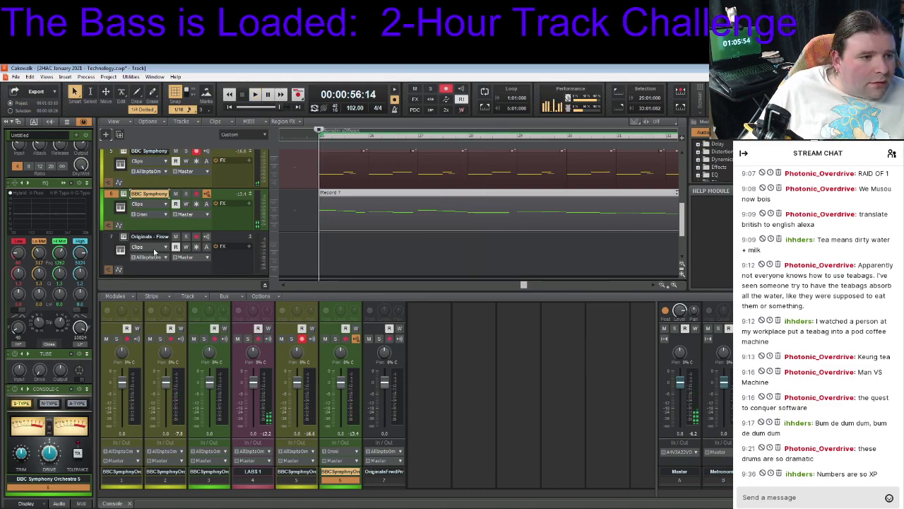
Add a LABS instrument track above the Originals track, colored purple like the existing LABS track, and expand it
{"action": "left_click", "coordinate": [231, 110]}
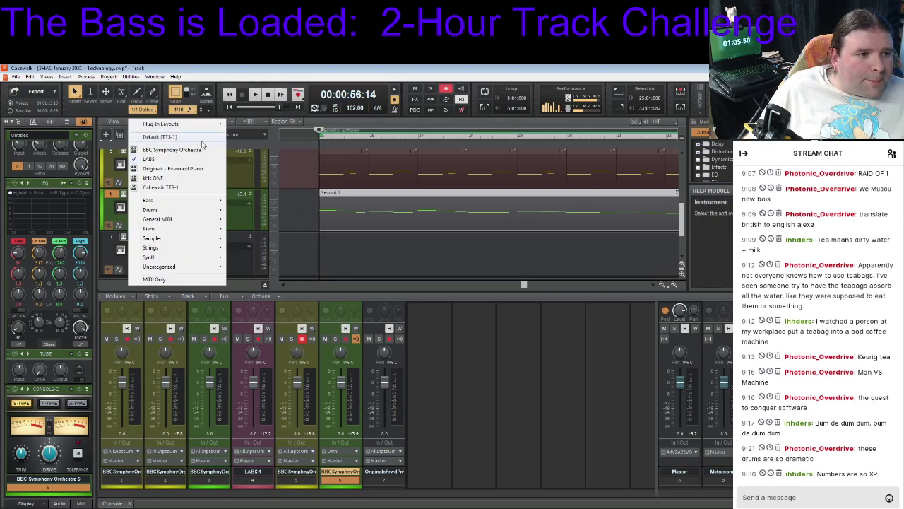
{"action": "left_click", "coordinate": [154, 161]}
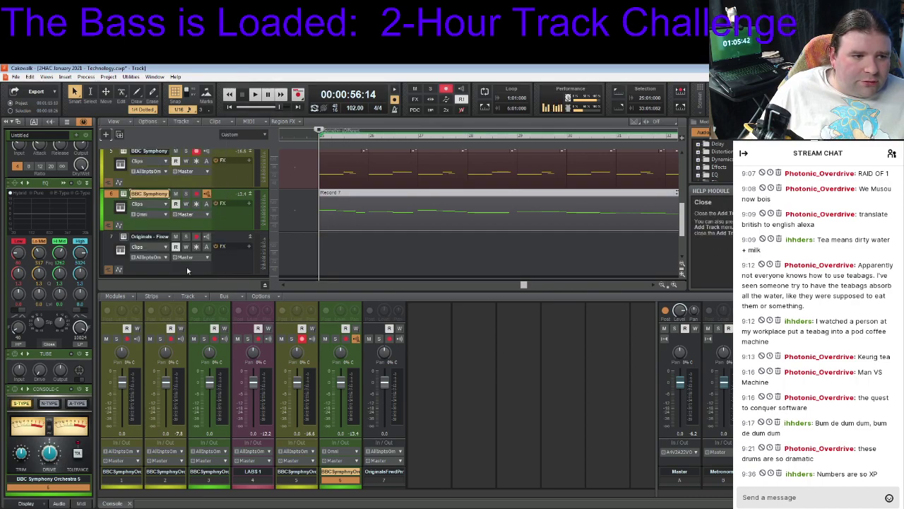
{"action": "scroll", "coordinate": [192, 271], "scroll_direction": "down", "scroll_amount": 1}
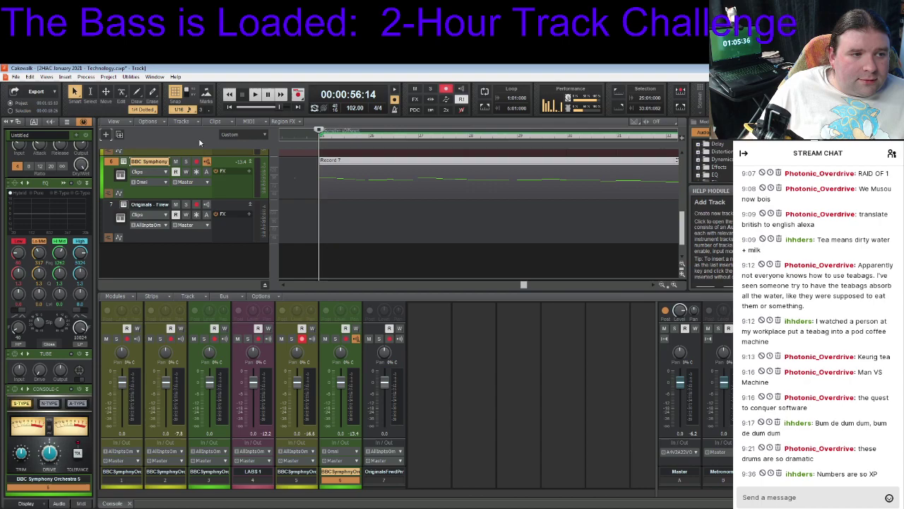
{"action": "double_click", "coordinate": [213, 188]}
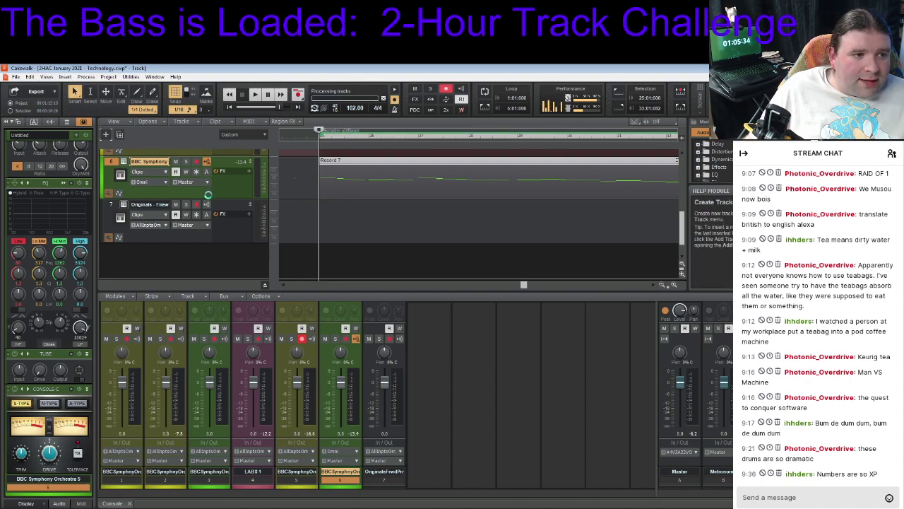
{"action": "left_click_drag", "start_coordinate": [106, 248], "coordinate": [102, 207]}
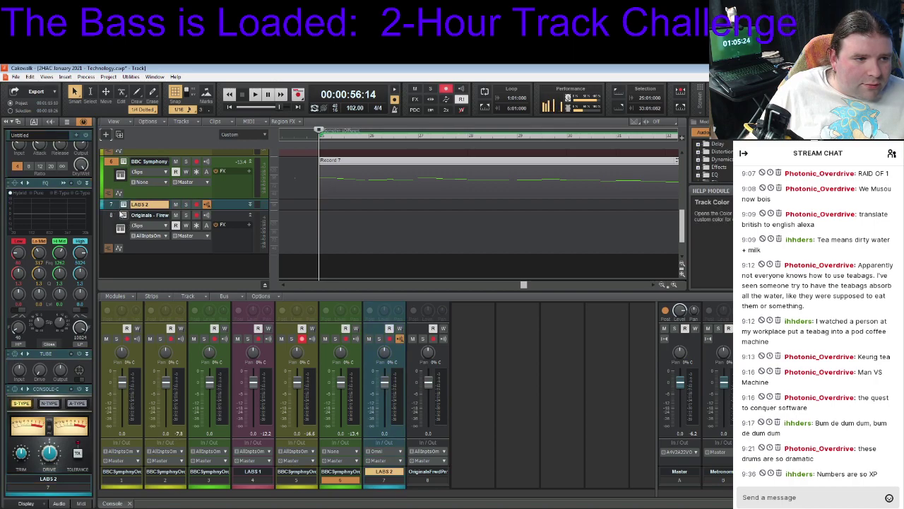
{"action": "left_click", "coordinate": [249, 205]}
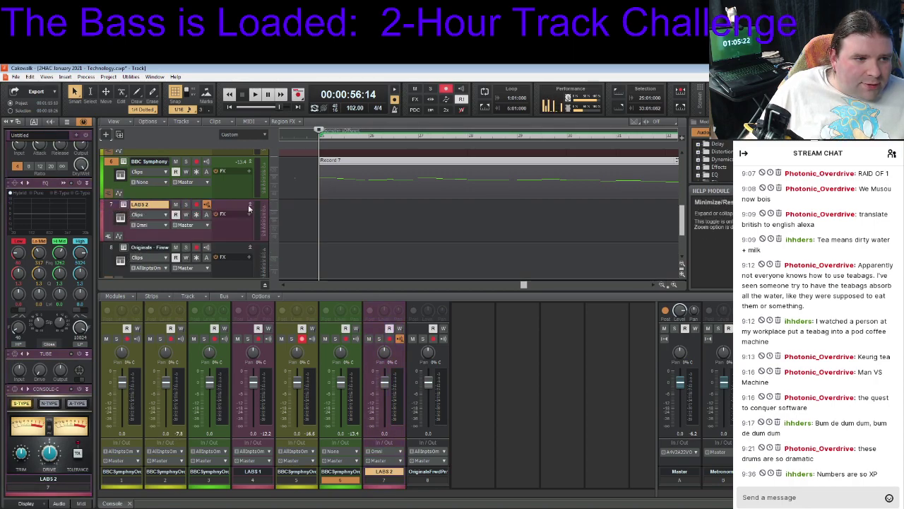
Open the new LABS track's instrument and browse its Experimental presets to the Dulcimer group
{"action": "left_click", "coordinate": [119, 217]}
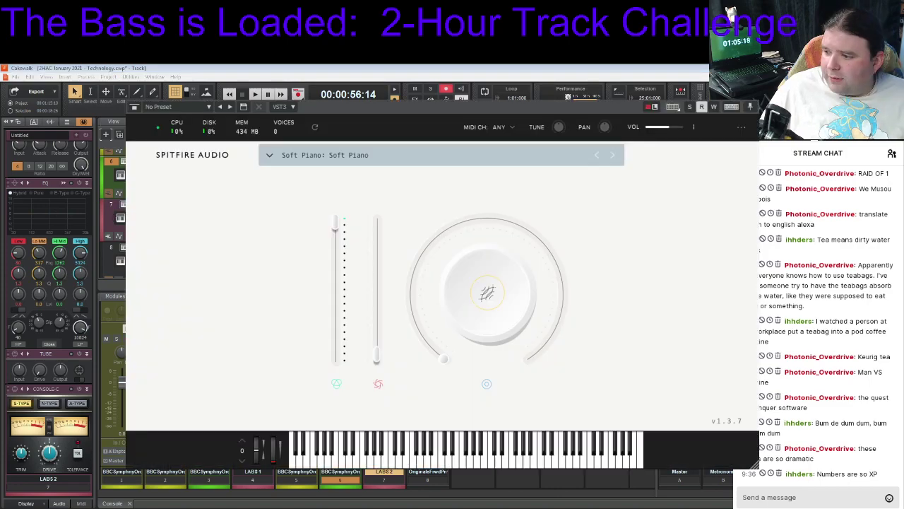
{"action": "left_click", "coordinate": [286, 155]}
{"action": "scroll", "coordinate": [334, 226], "scroll_direction": "down", "scroll_amount": 5}
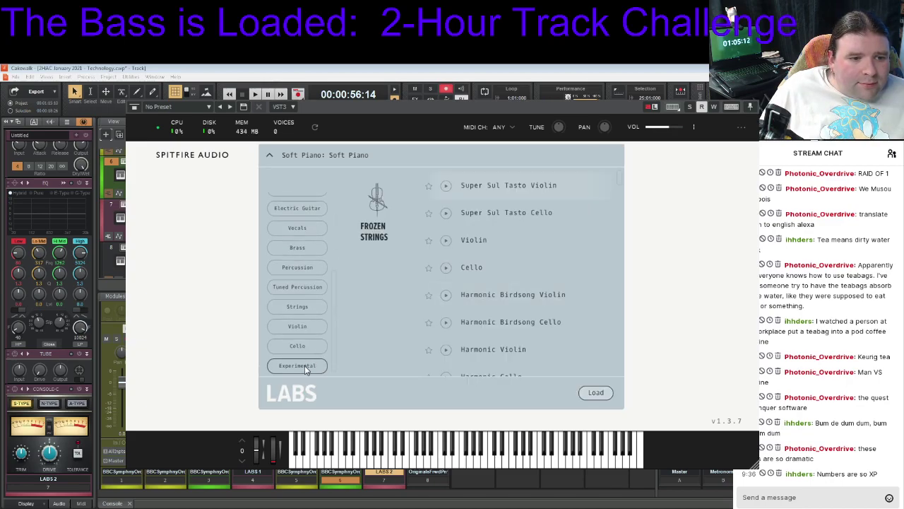
{"action": "scroll", "coordinate": [618, 178], "scroll_direction": "down", "scroll_amount": 10}
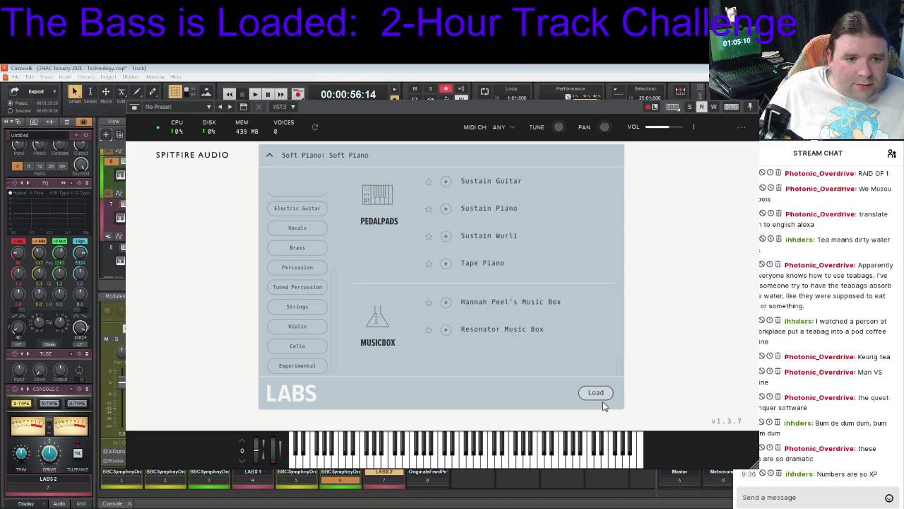
{"action": "scroll", "coordinate": [516, 289], "scroll_direction": "up", "scroll_amount": 2}
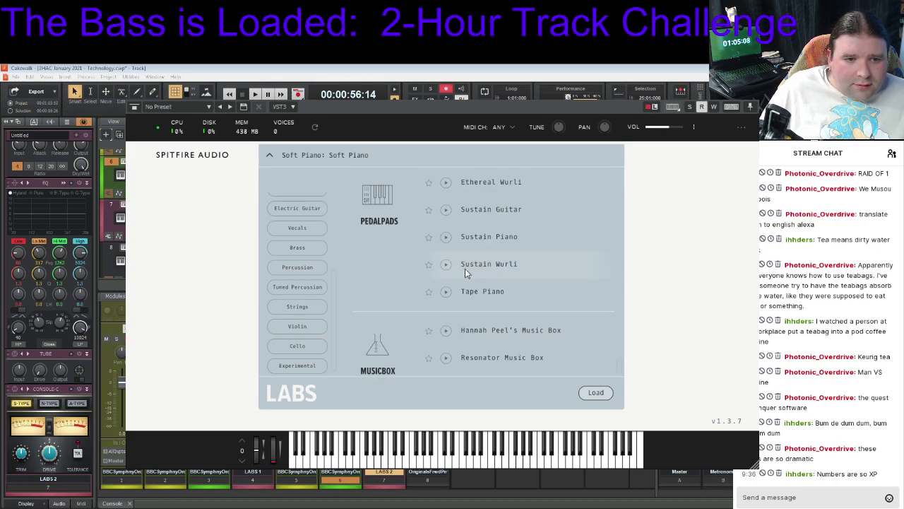
{"action": "scroll", "coordinate": [537, 303], "scroll_direction": "up", "scroll_amount": 8}
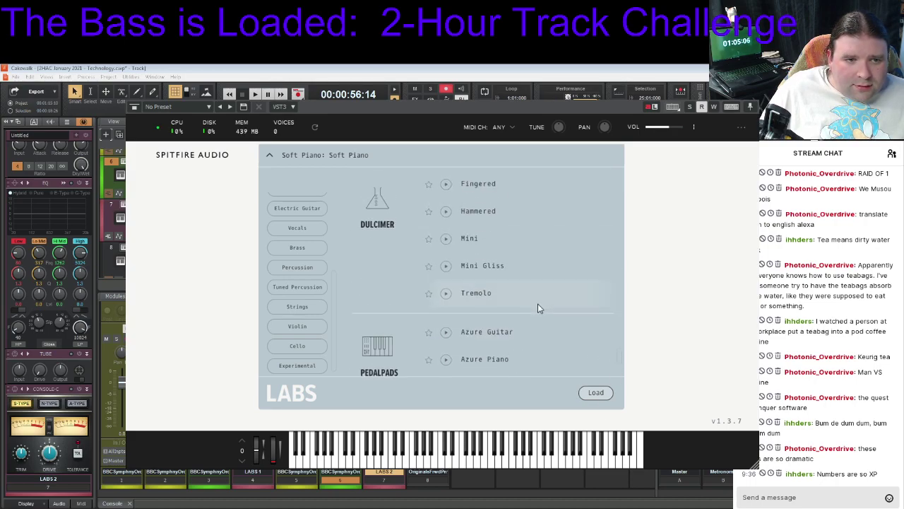
{"action": "scroll", "coordinate": [540, 320], "scroll_direction": "up", "scroll_amount": 2}
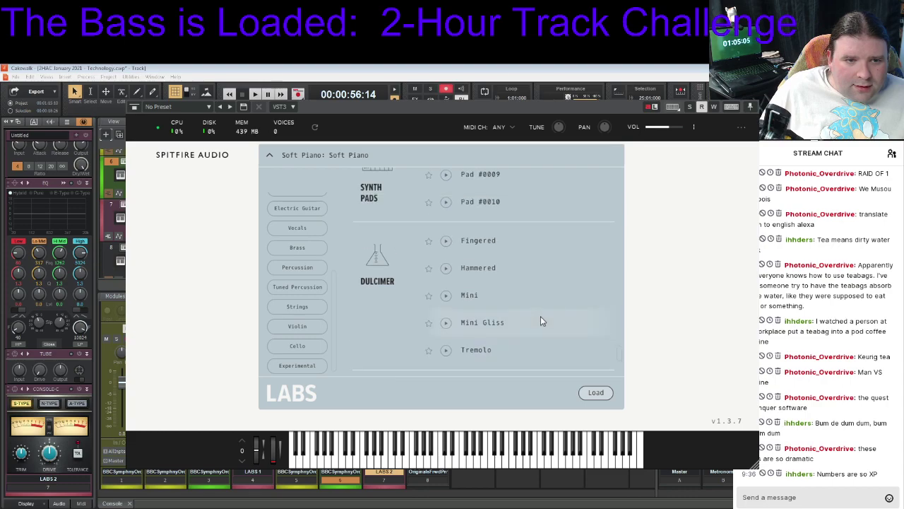
Load the Dulcimer Fingered preset, try its sound and raise its second vertical slider slightly
{"action": "left_click", "coordinate": [482, 241]}
{"action": "left_click", "coordinate": [491, 452]}
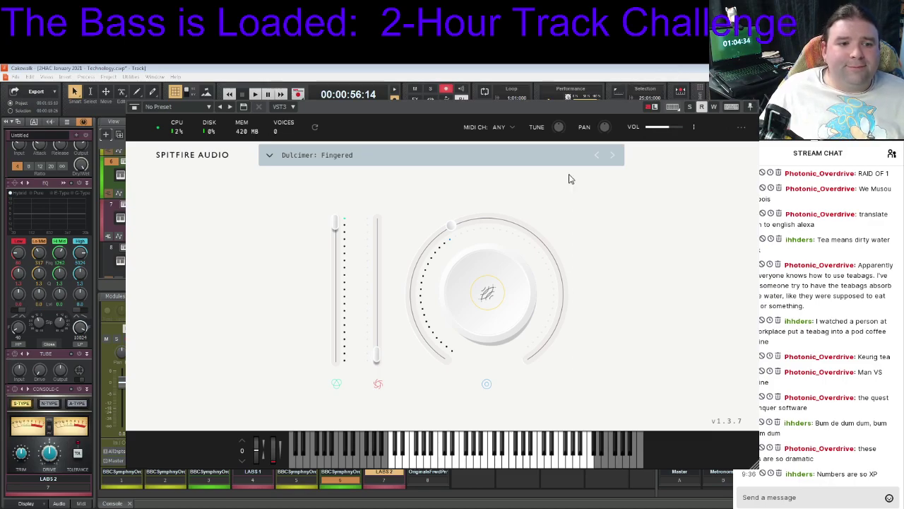
{"action": "left_click_drag", "start_coordinate": [386, 361], "coordinate": [399, 382]}
{"action": "left_click_drag", "start_coordinate": [400, 362], "coordinate": [397, 352]}
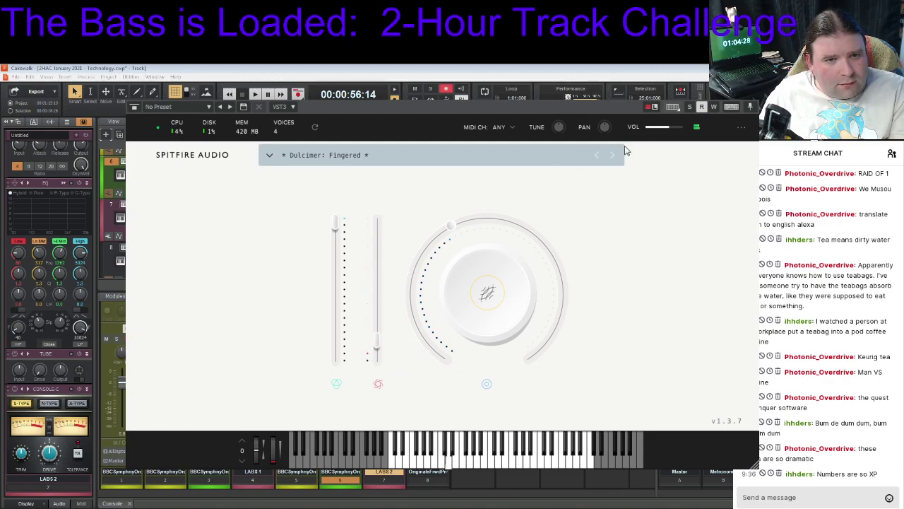
Replace the loaded LABS sound with the Dulcimer Hammered preset
{"action": "left_click", "coordinate": [268, 157]}
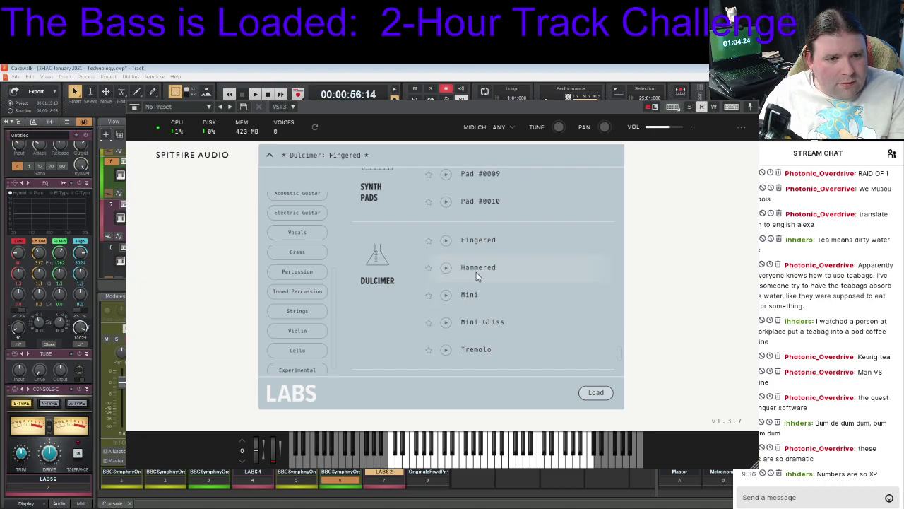
{"action": "double_click", "coordinate": [477, 272]}
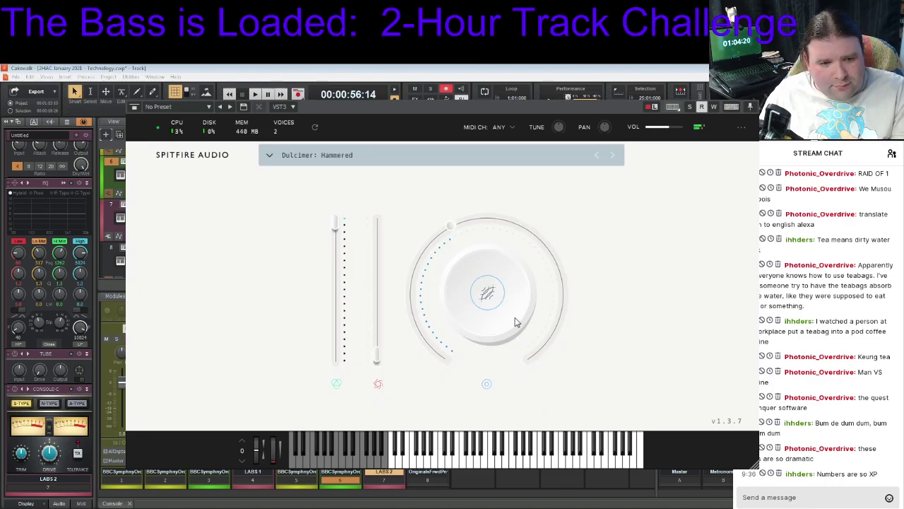
Raise the Dulcimer Hammered sound's second vertical slider to the top and arm the LABS 2 track for recording
{"action": "left_click_drag", "start_coordinate": [376, 358], "coordinate": [379, 227]}
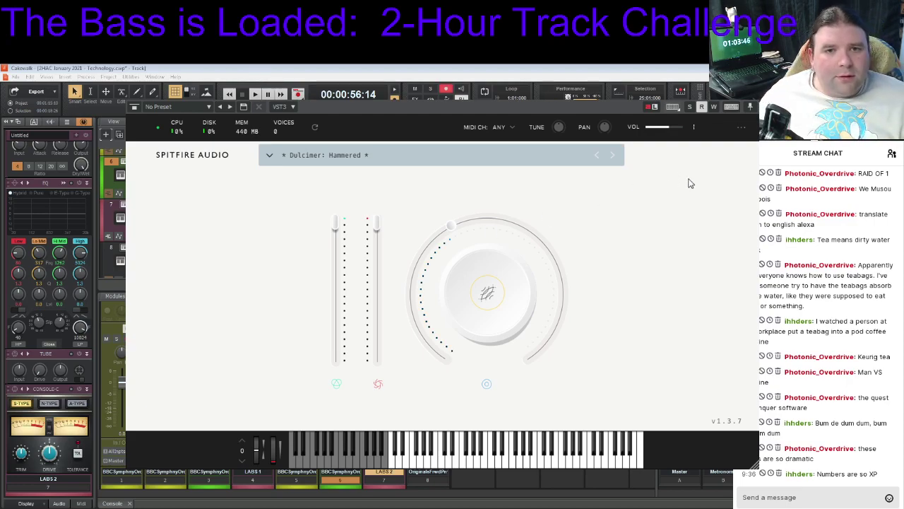
{"action": "left_click", "coordinate": [650, 86]}
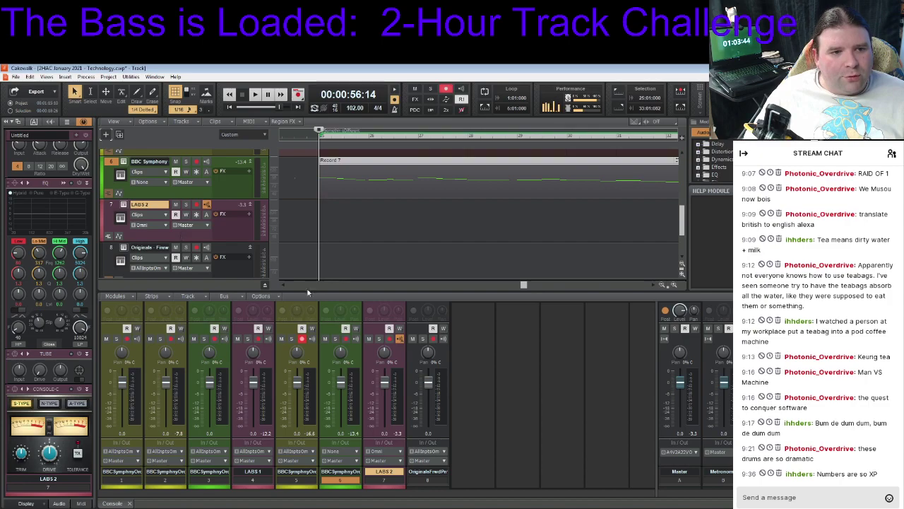
{"action": "left_click", "coordinate": [197, 204]}
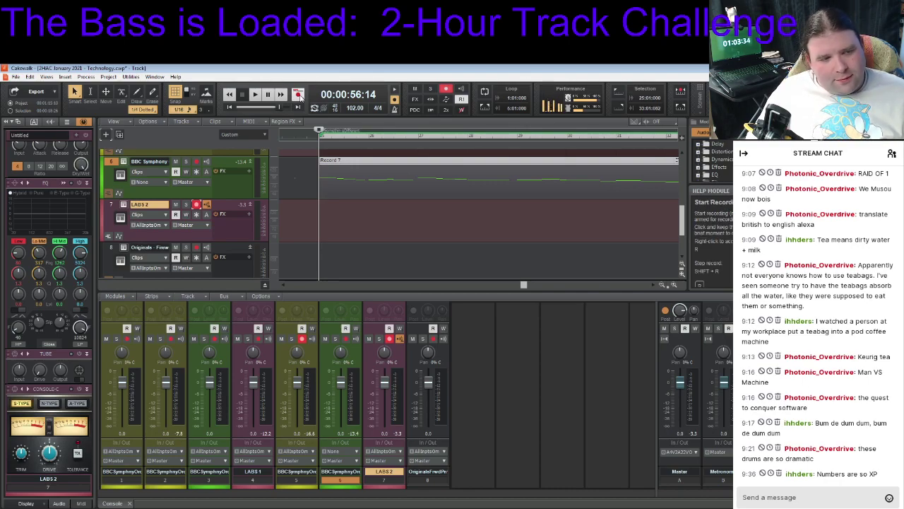
Try recording a dulcimer take of about four measures on LABS 2 from measure 25, play it back, and undo it
{"action": "left_click", "coordinate": [299, 96]}
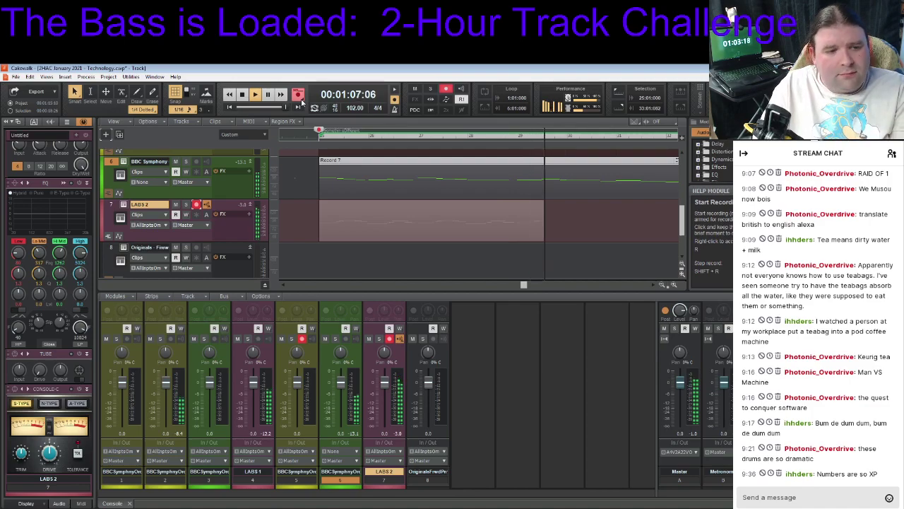
{"action": "key", "text": "space"}
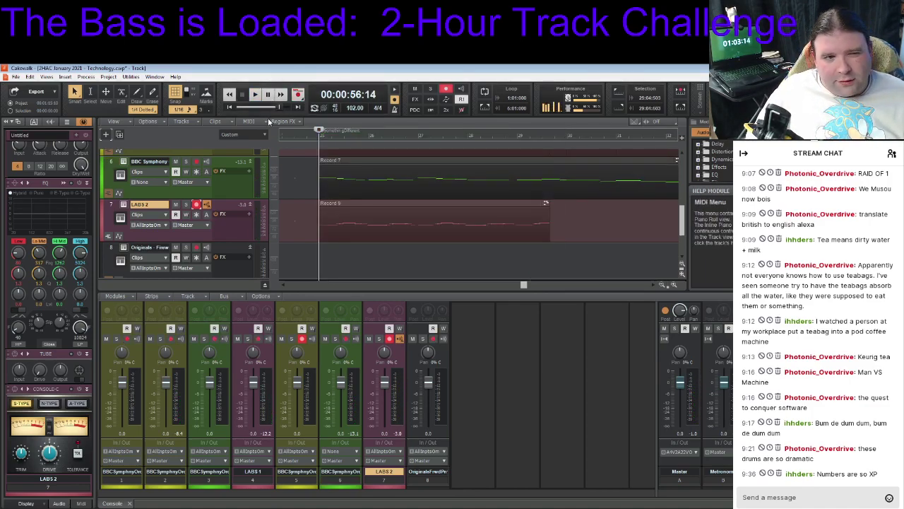
{"action": "key", "text": "space"}
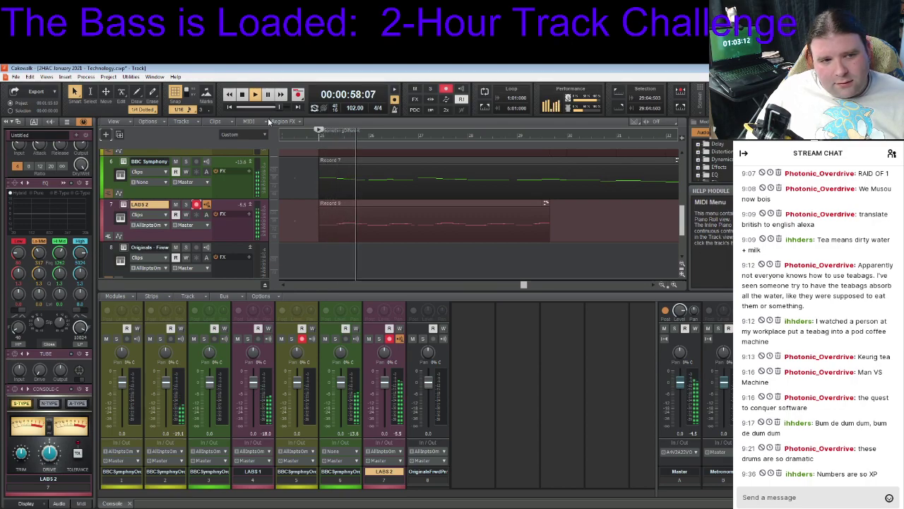
{"action": "key", "text": "space"}
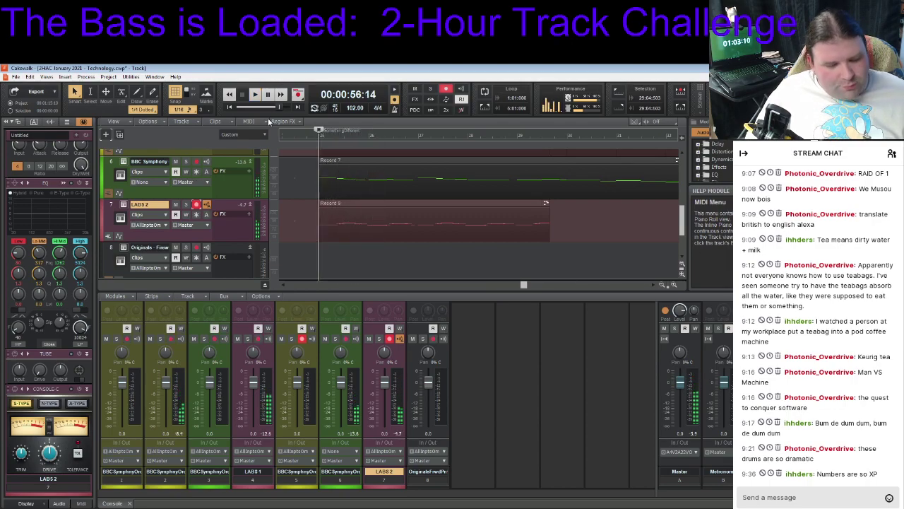
{"action": "key", "text": "ctrl+z"}
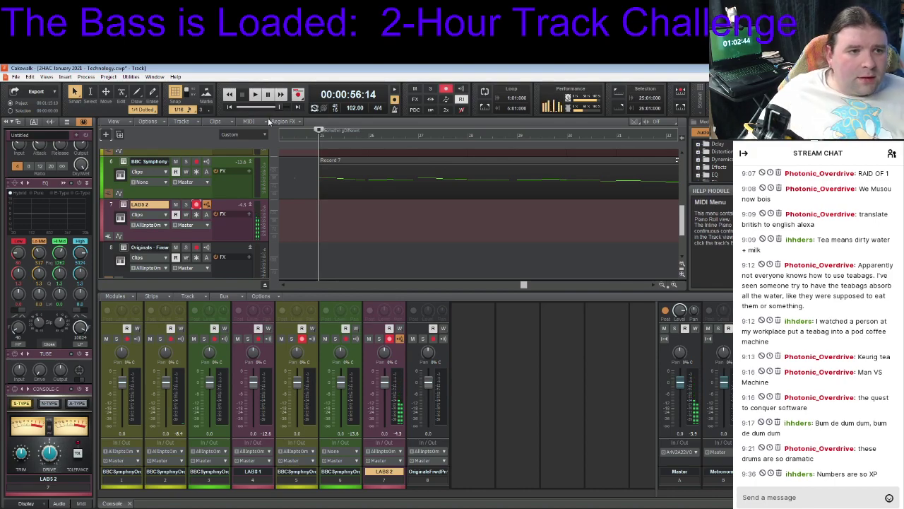
Try another short dulcimer recording on LABS 2 from measure 25 and undo it
{"action": "left_click", "coordinate": [299, 95]}
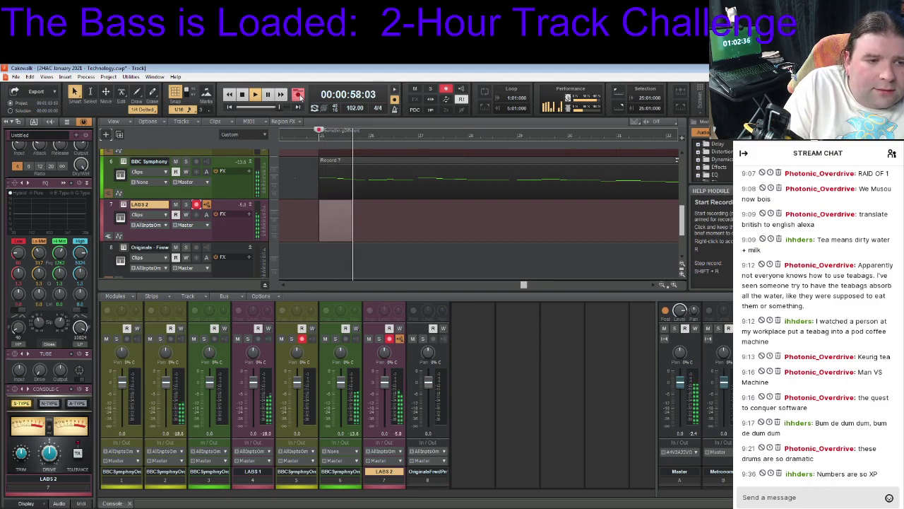
{"action": "key", "text": "space"}
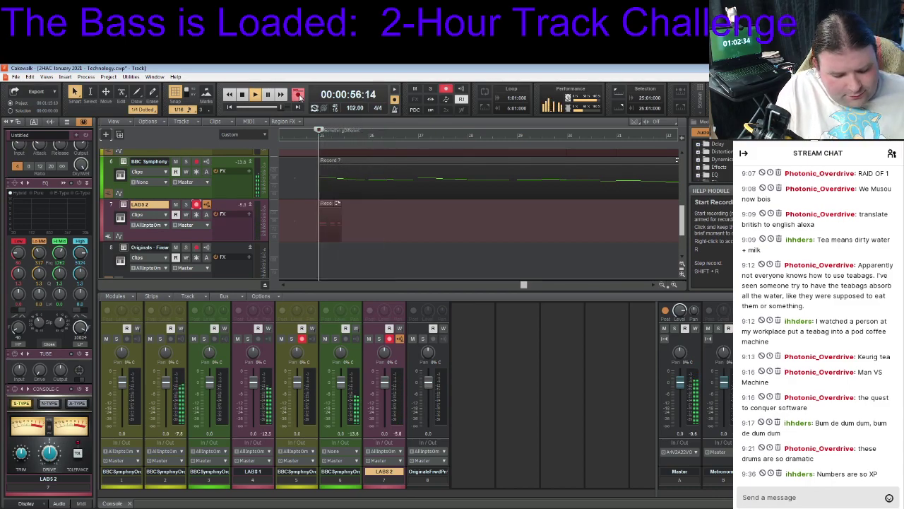
{"action": "key", "text": "ctrl+z"}
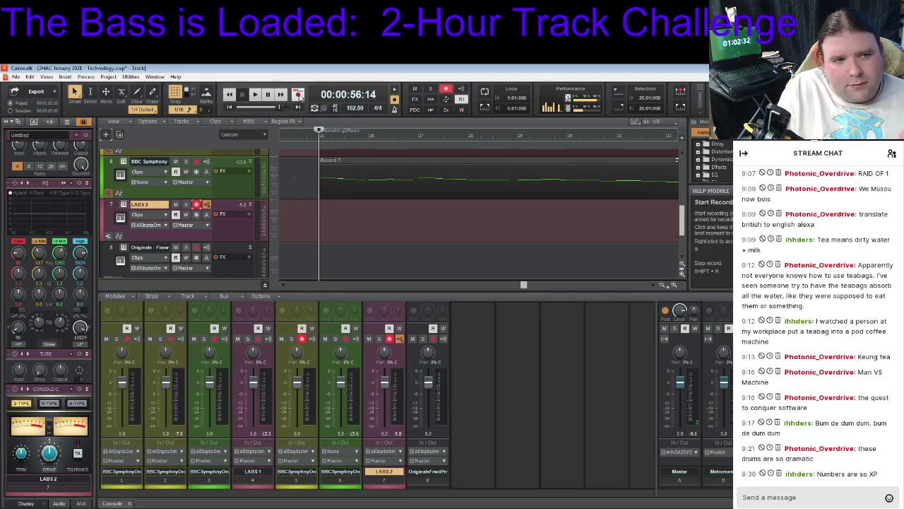
Try a longer dulcimer take on LABS 2 from measure 25 to about measure 33 and play back its opening
{"action": "left_click", "coordinate": [299, 95]}
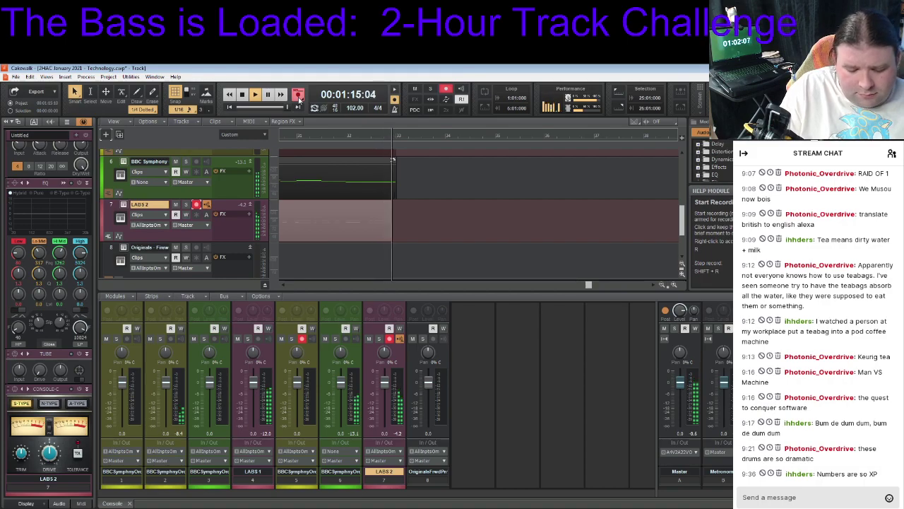
{"action": "left_click", "coordinate": [299, 99]}
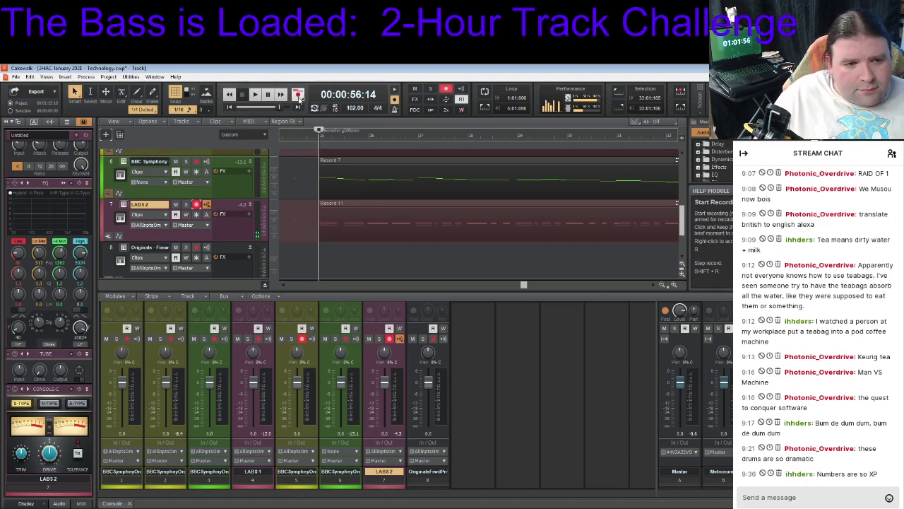
{"action": "key", "text": "space"}
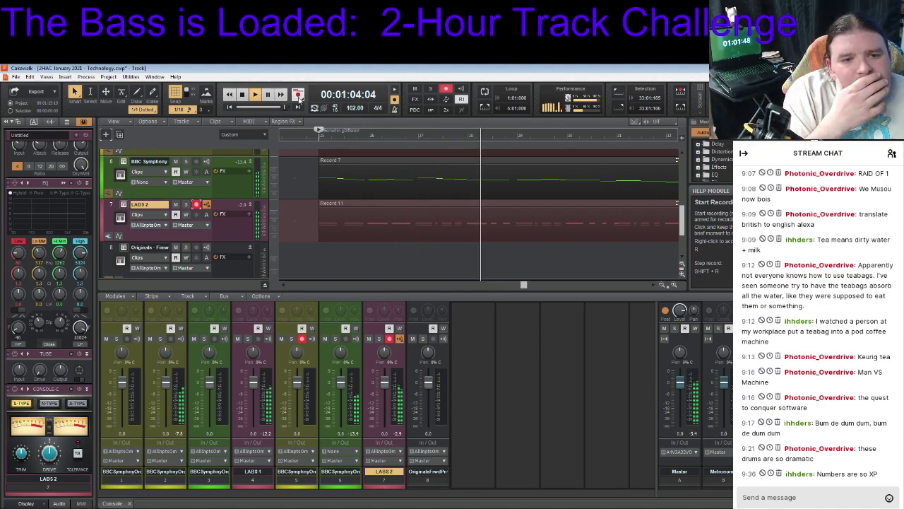
{"action": "key", "text": "space"}
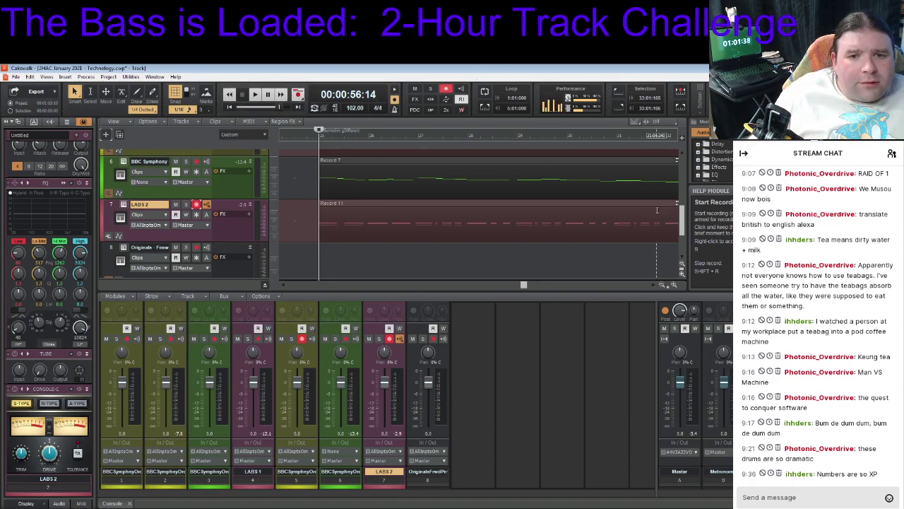
Disarm recording on BBC Symphony track 5 and save the project
{"action": "mouse_move", "coordinate": [682, 218]}
{"action": "left_mouse_down"}
{"action": "mouse_move", "coordinate": [687, 185]}
{"action": "mouse_move", "coordinate": [681, 209]}
{"action": "left_mouse_up"}
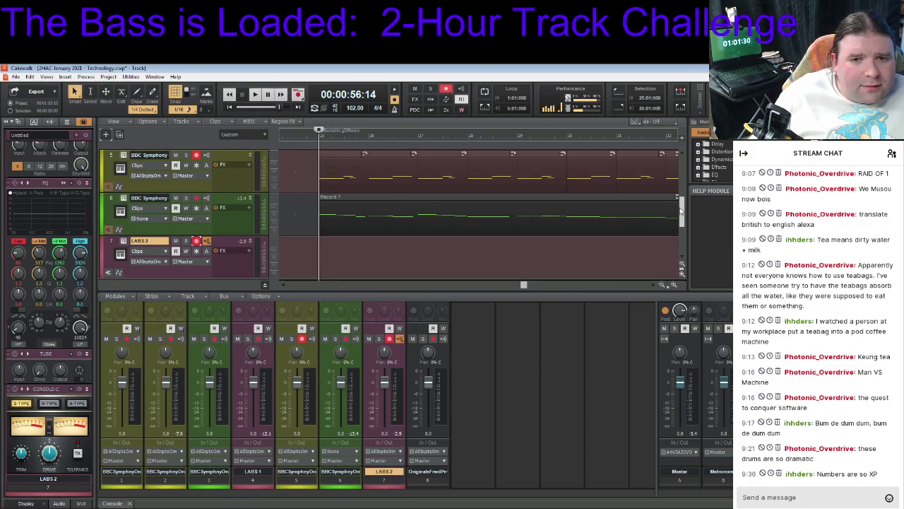
{"action": "left_click", "coordinate": [197, 155]}
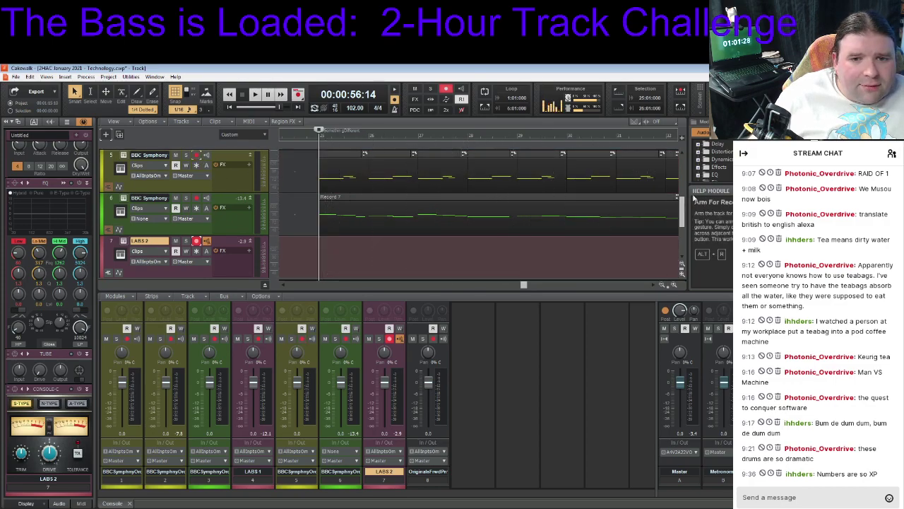
{"action": "mouse_move", "coordinate": [681, 212]}
{"action": "left_mouse_down"}
{"action": "mouse_move", "coordinate": [691, 168]}
{"action": "mouse_move", "coordinate": [698, 212]}
{"action": "mouse_move", "coordinate": [709, 179]}
{"action": "mouse_move", "coordinate": [699, 212]}
{"action": "left_mouse_up"}
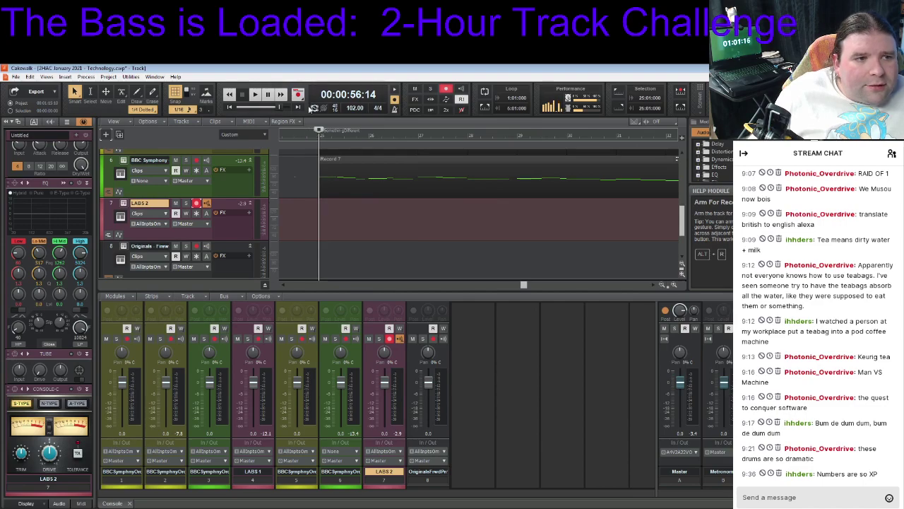
{"action": "left_click", "coordinate": [15, 76]}
{"action": "key", "text": "Escape"}
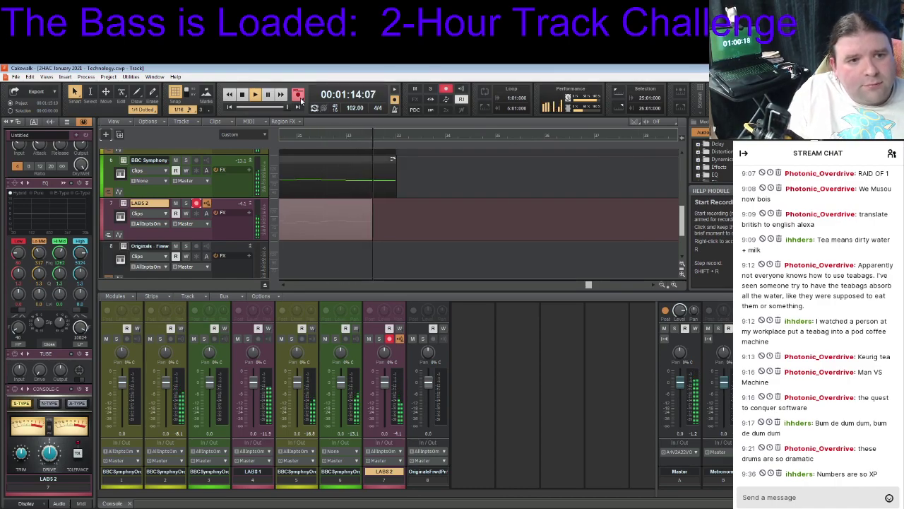
Record a new dulcimer take on LABS 2 from measure 25 to about measure 33 and play it back
{"action": "left_click", "coordinate": [298, 96]}
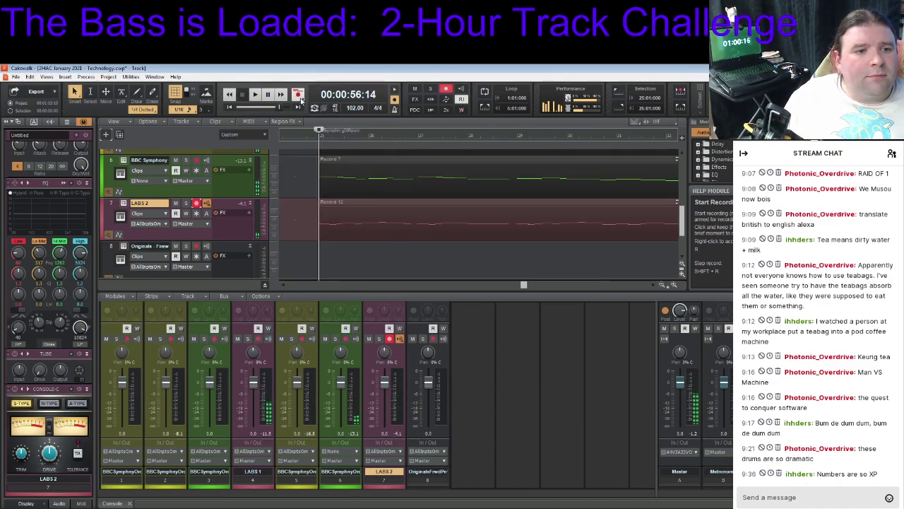
{"action": "key", "text": "space"}
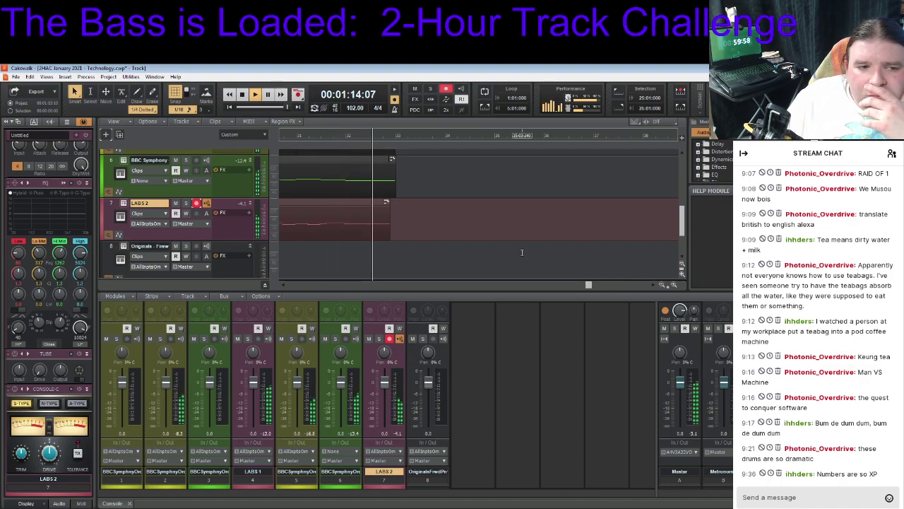
{"action": "key", "text": "space"}
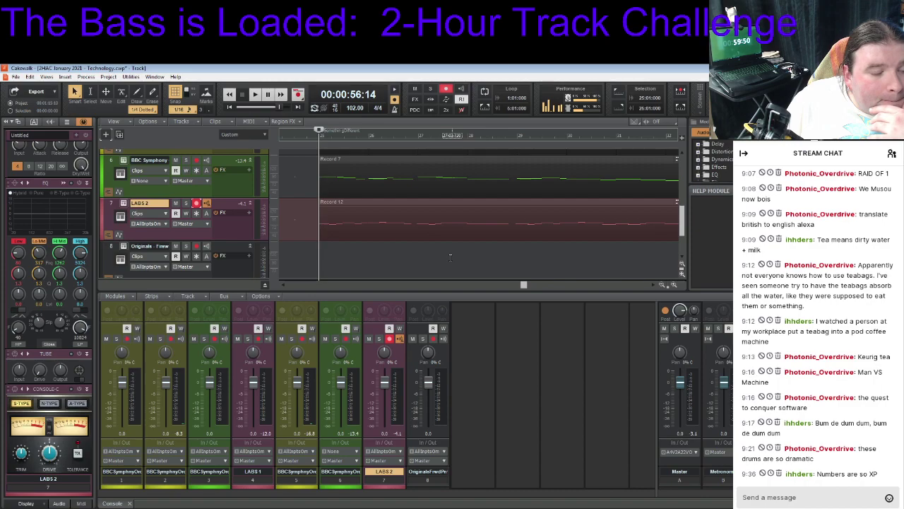
Mute the LABS 2 track and BBC Symphony track 2
{"action": "left_click", "coordinate": [176, 204]}
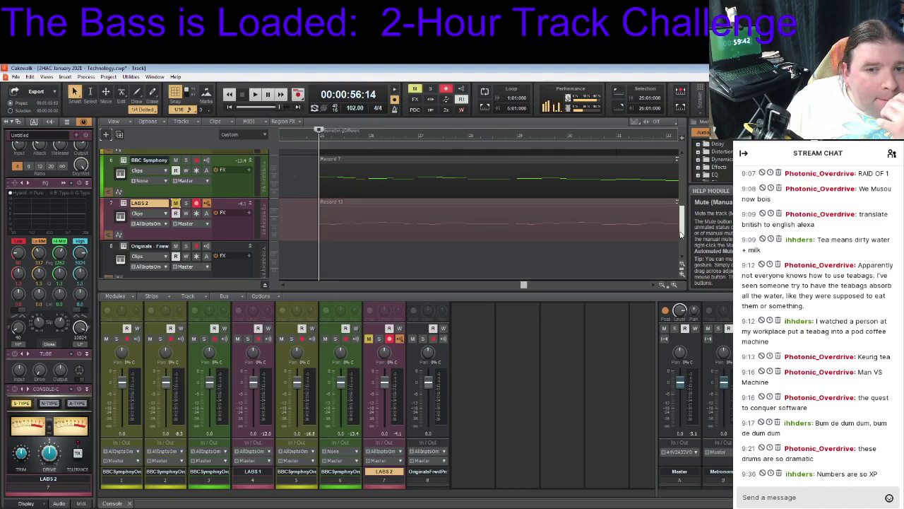
{"action": "scroll", "coordinate": [681, 233], "scroll_direction": "up", "scroll_amount": 2}
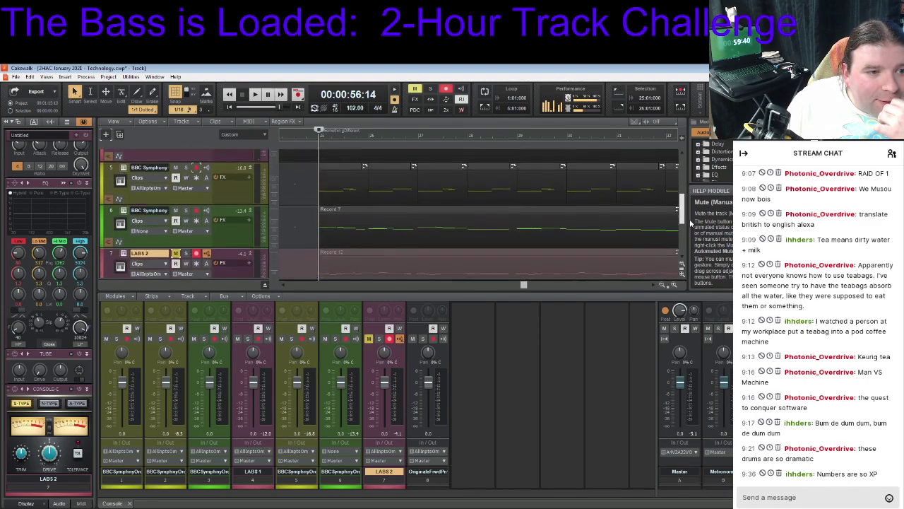
{"action": "scroll", "coordinate": [692, 223], "scroll_direction": "up", "scroll_amount": 2}
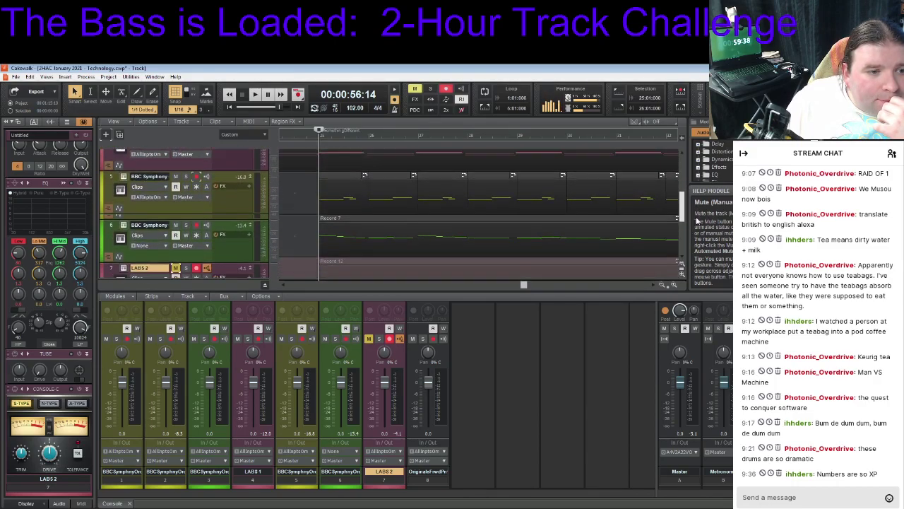
{"action": "scroll", "coordinate": [697, 221], "scroll_direction": "up", "scroll_amount": 5}
{"action": "scroll", "coordinate": [697, 191], "scroll_direction": "down", "scroll_amount": 2}
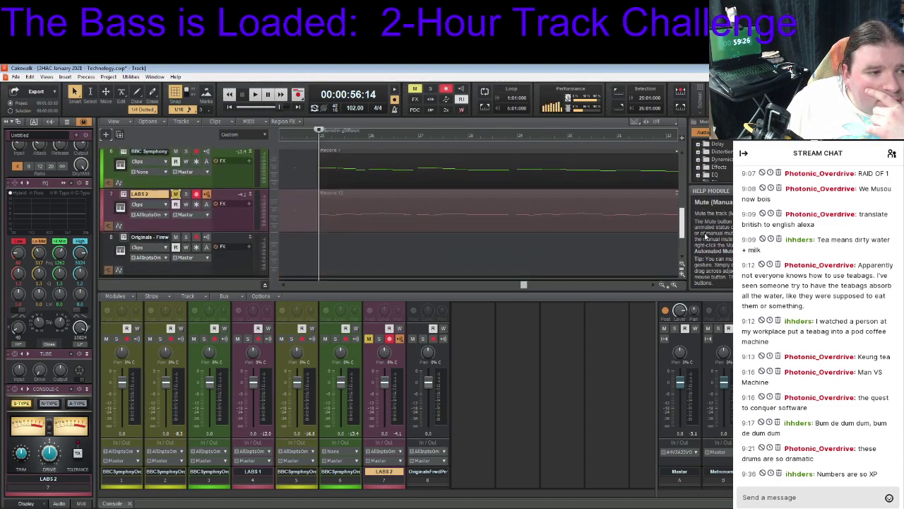
{"action": "scroll", "coordinate": [494, 212], "scroll_direction": "up", "scroll_amount": 5}
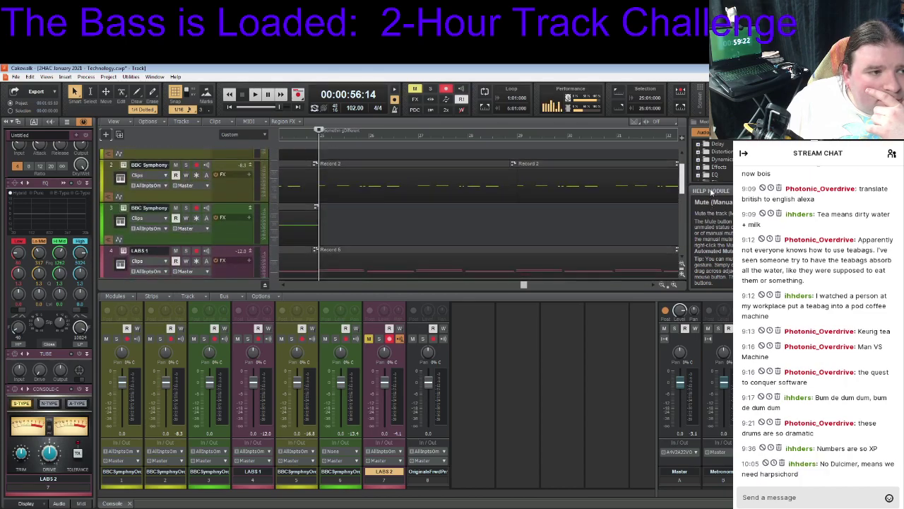
{"action": "scroll", "coordinate": [494, 212], "scroll_direction": "up", "scroll_amount": 1}
{"action": "scroll", "coordinate": [712, 186], "scroll_direction": "down", "scroll_amount": 2}
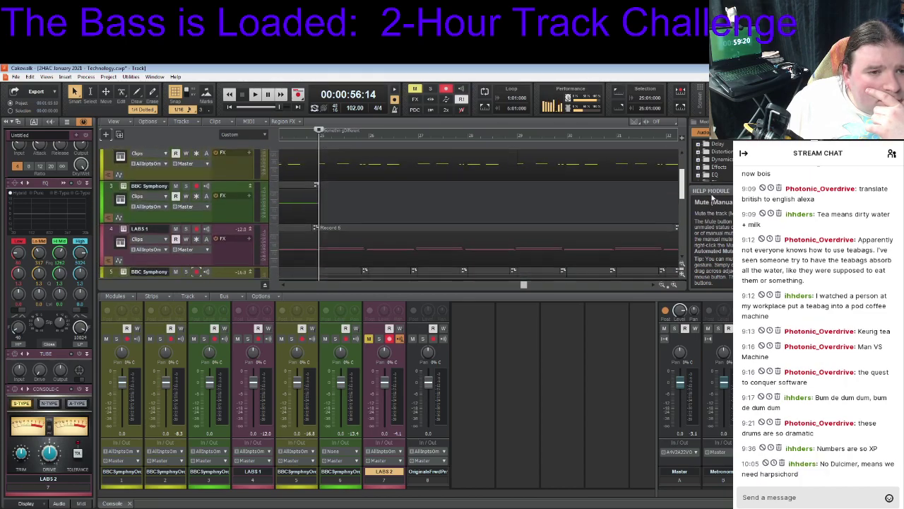
{"action": "scroll", "coordinate": [714, 201], "scroll_direction": "up", "scroll_amount": 2}
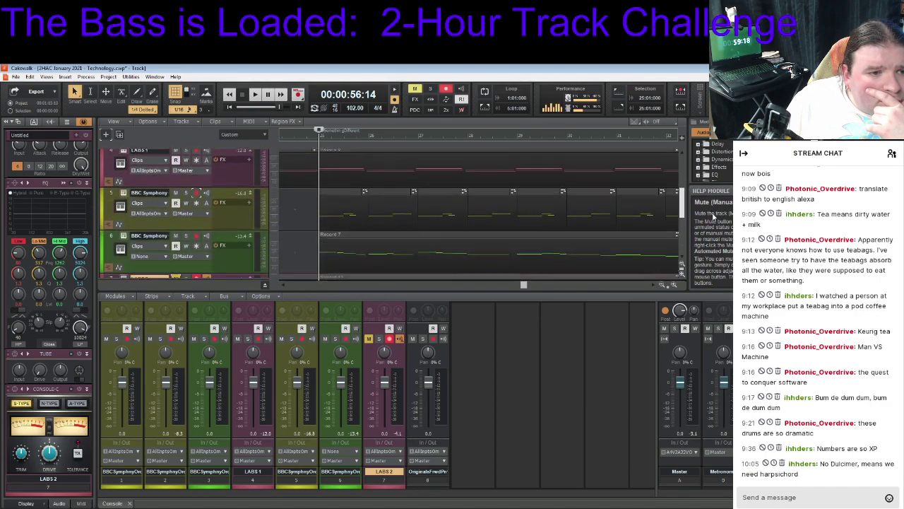
{"action": "scroll", "coordinate": [715, 182], "scroll_direction": "up", "scroll_amount": 1}
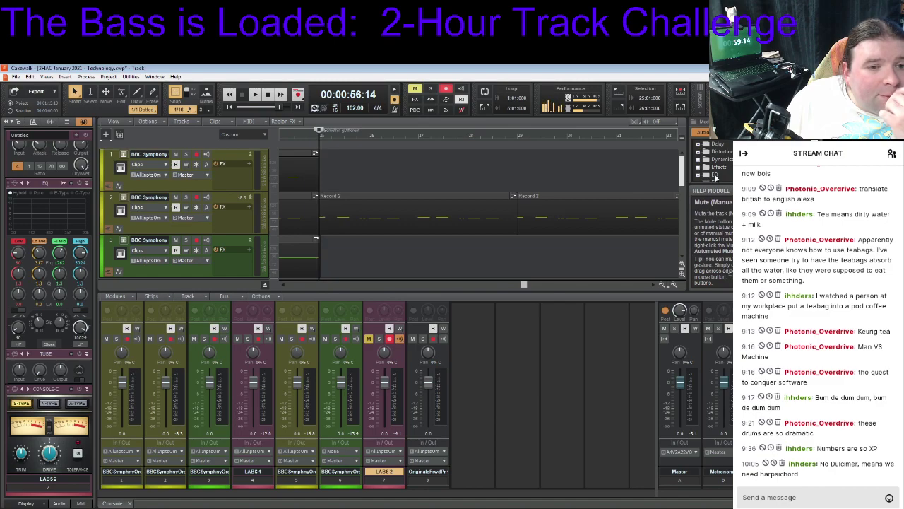
{"action": "left_click", "coordinate": [474, 195]}
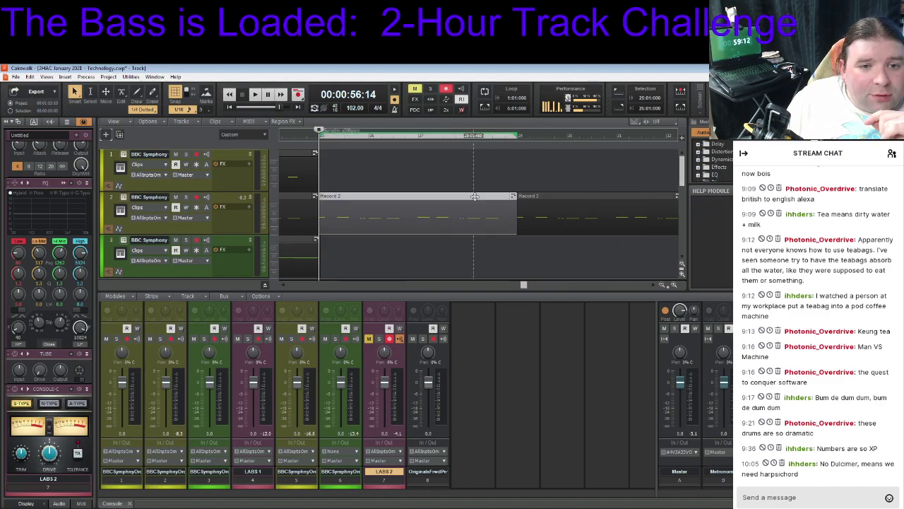
{"action": "left_click", "coordinate": [176, 197]}
Copy BBC Symphony track 1's clip spanning measures 21 to 25 and paste it at measures 25 and 29
{"action": "left_click_drag", "start_coordinate": [531, 289], "coordinate": [494, 289]}
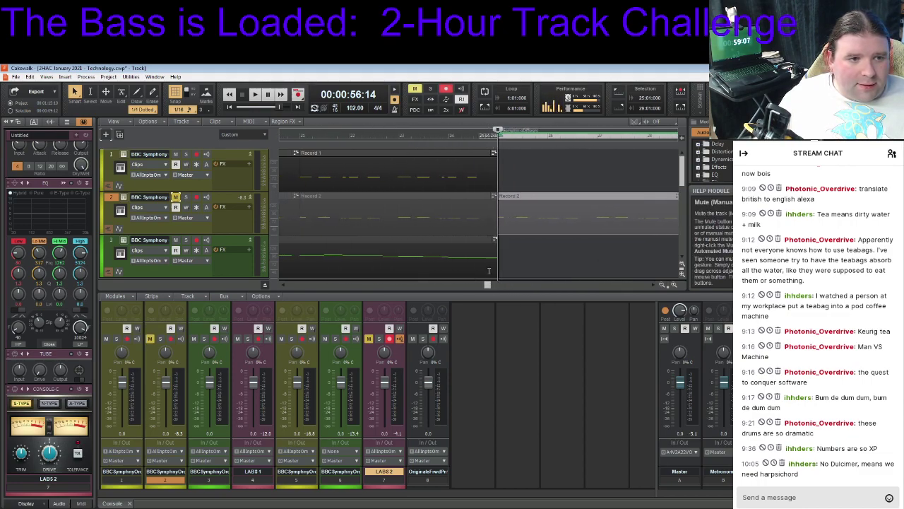
{"action": "left_click", "coordinate": [419, 155]}
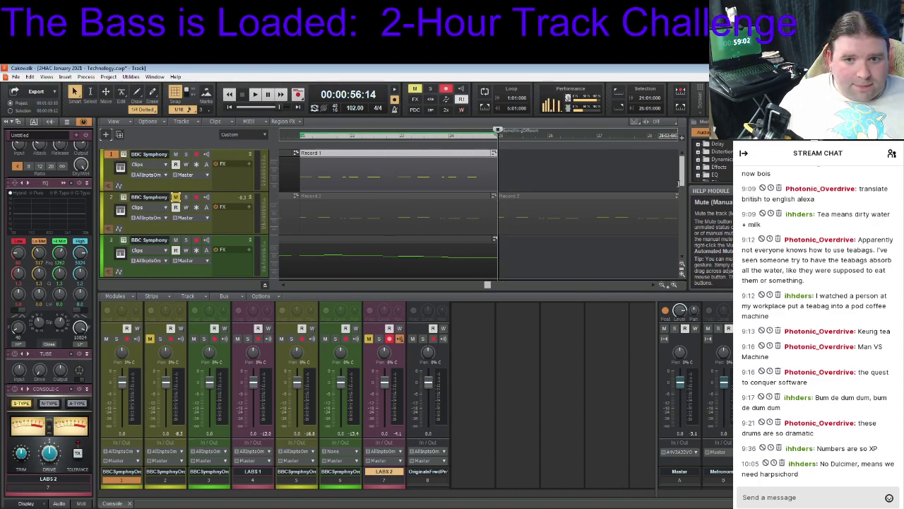
{"action": "left_click_drag", "start_coordinate": [682, 181], "coordinate": [682, 161]}
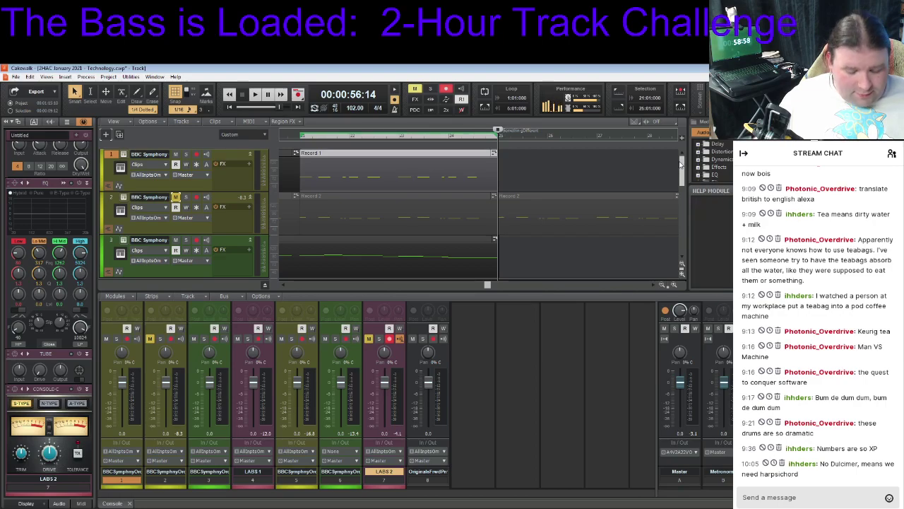
{"action": "left_click", "coordinate": [110, 155]}
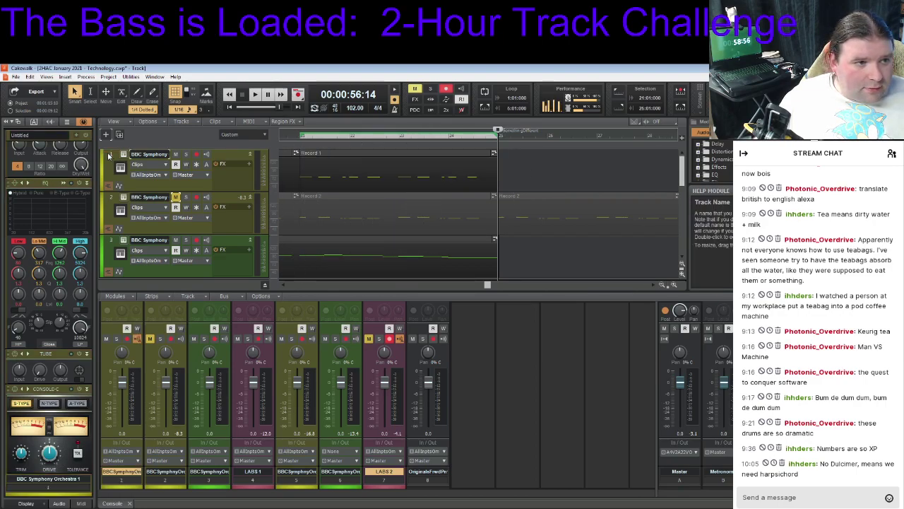
{"action": "left_click", "coordinate": [111, 156]}
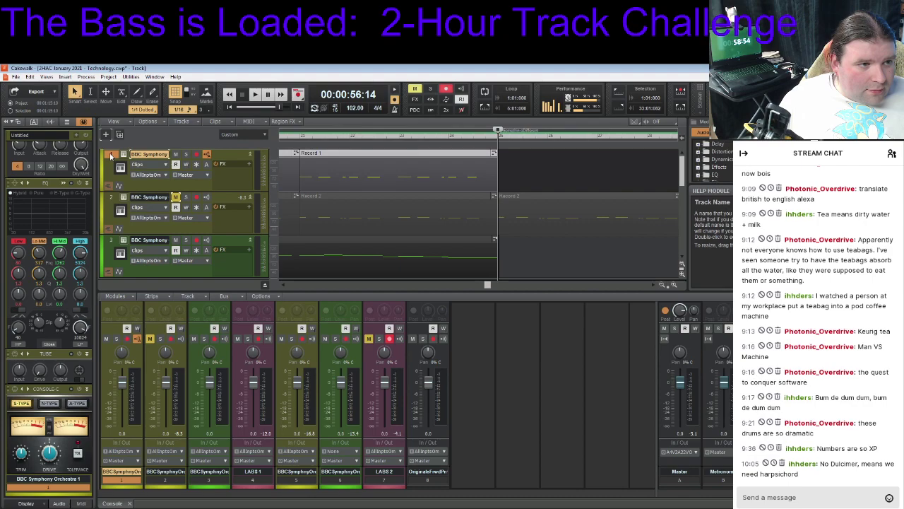
{"action": "key", "text": "ctrl+v"}
{"action": "left_click_drag", "start_coordinate": [487, 284], "coordinate": [535, 284]}
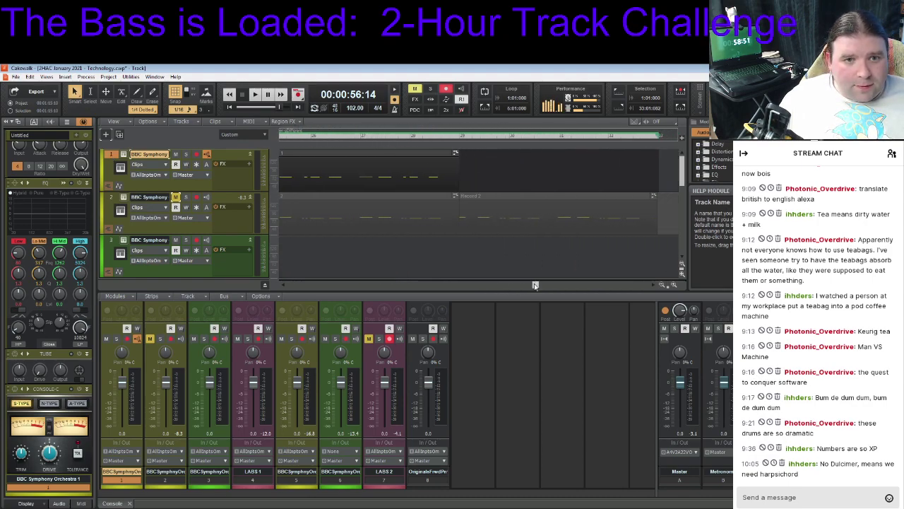
{"action": "left_click", "coordinate": [461, 136]}
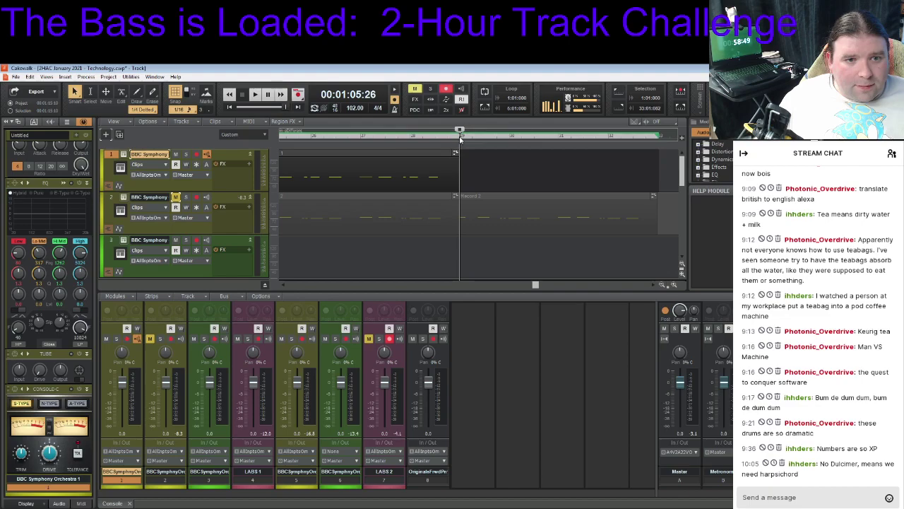
{"action": "key", "text": "ctrl+v"}
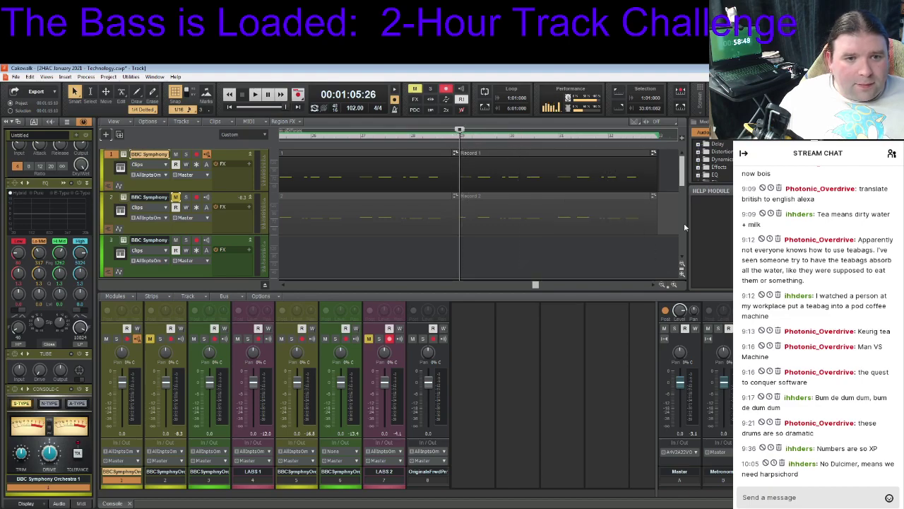
Play back the section from measure 25 with LABS 2 and BBC Symphony track 2 still muted
{"action": "scroll", "coordinate": [590, 228], "scroll_direction": "left", "scroll_amount": 3}
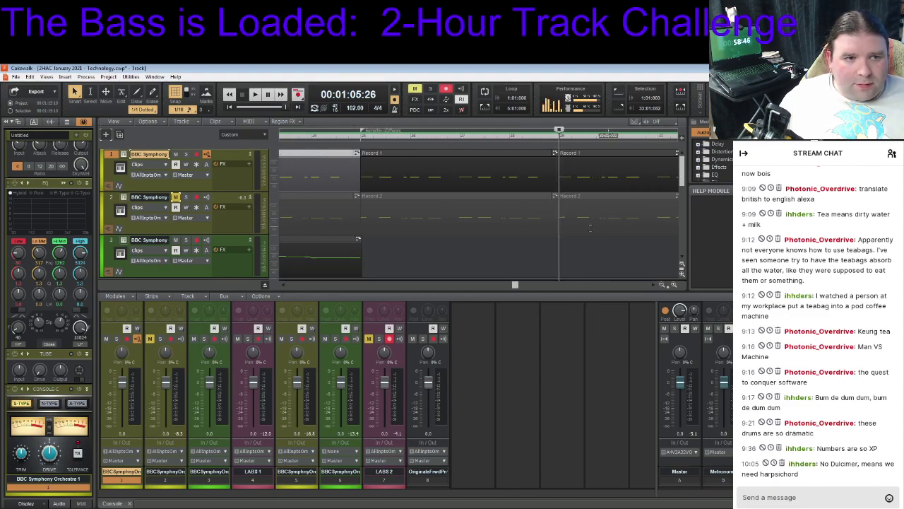
{"action": "left_click", "coordinate": [362, 131]}
{"action": "key", "text": "space"}
{"action": "scroll", "coordinate": [684, 175], "scroll_direction": "down", "scroll_amount": 1}
{"action": "left_click_drag", "start_coordinate": [684, 174], "coordinate": [689, 206]}
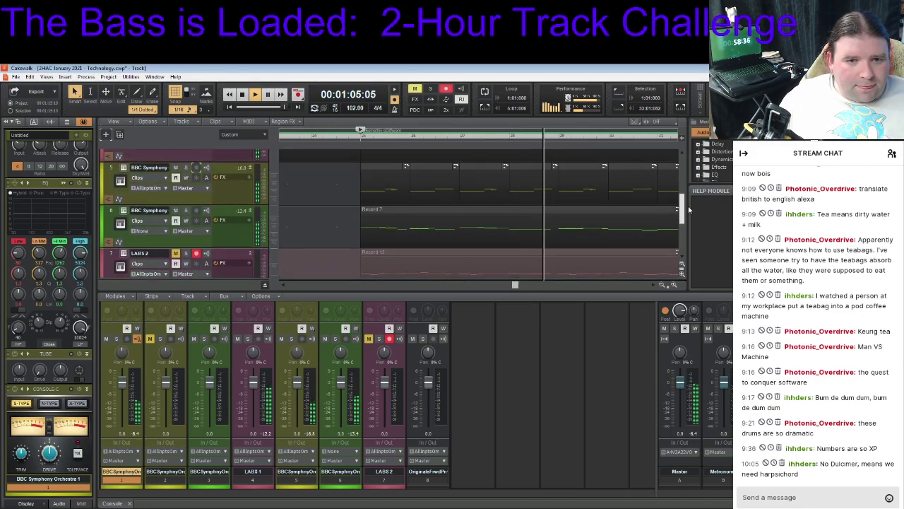
{"action": "key", "text": "space"}
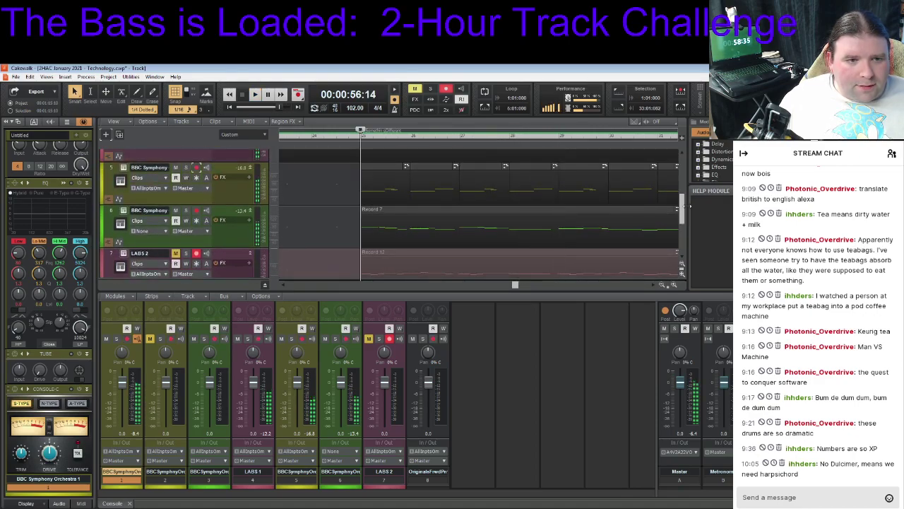
Unmute the LABS 2 track and play the section from measure 25 to about measure 29
{"action": "left_click", "coordinate": [175, 254]}
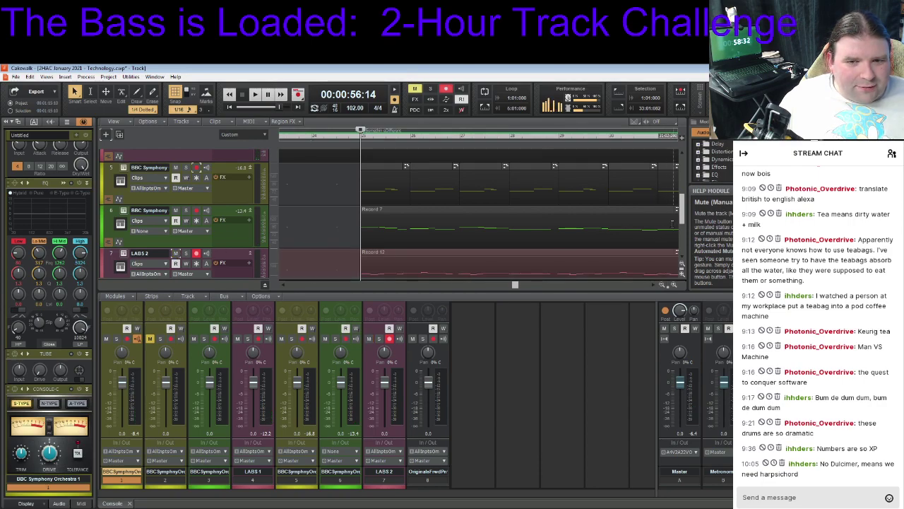
{"action": "key", "text": "space"}
{"action": "left_click_drag", "start_coordinate": [682, 216], "coordinate": [683, 175]}
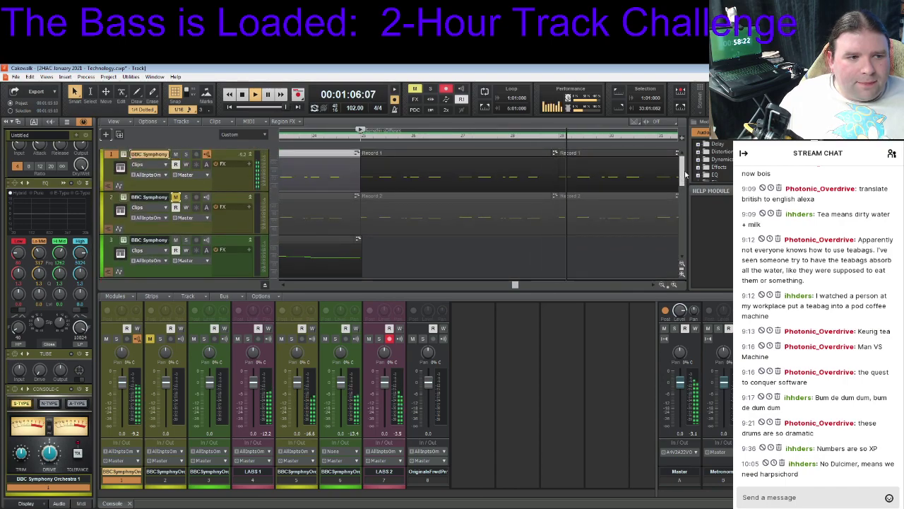
{"action": "key", "text": "space"}
Unmute BBC Symphony track 2 and delete its two clips between measures 25 and 33
{"action": "left_click", "coordinate": [176, 197]}
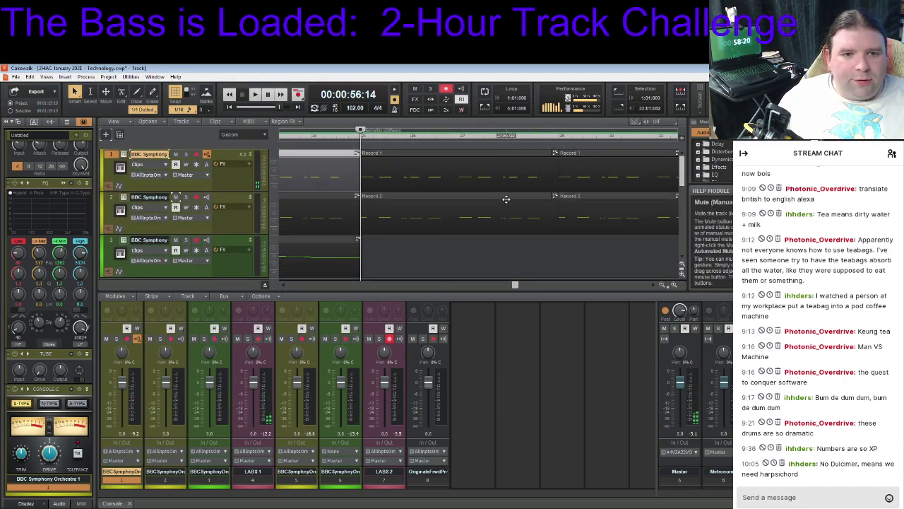
{"action": "left_click", "coordinate": [506, 198]}
{"action": "left_click", "coordinate": [623, 200]}
{"action": "key", "text": "Delete"}
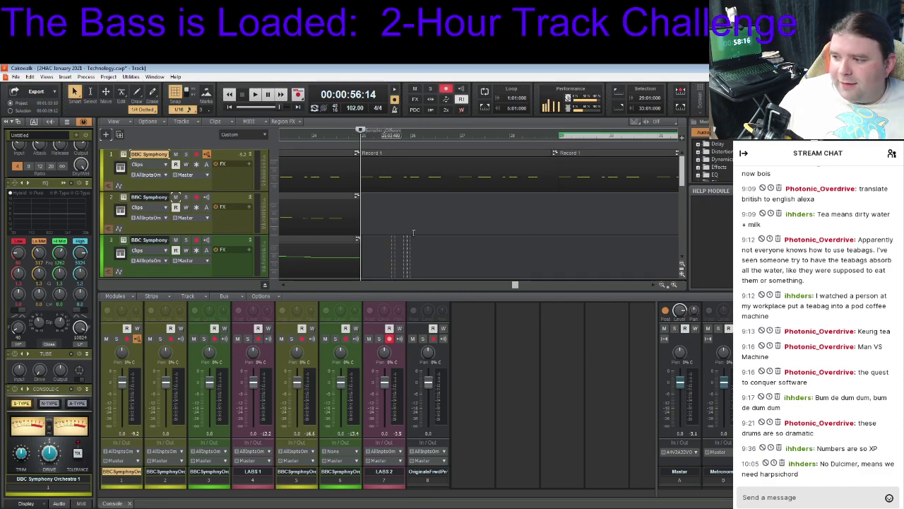
Open the LABS 2 dulcimer clip starting at measure 25 in the piano roll
{"action": "left_click_drag", "start_coordinate": [683, 175], "coordinate": [685, 221]}
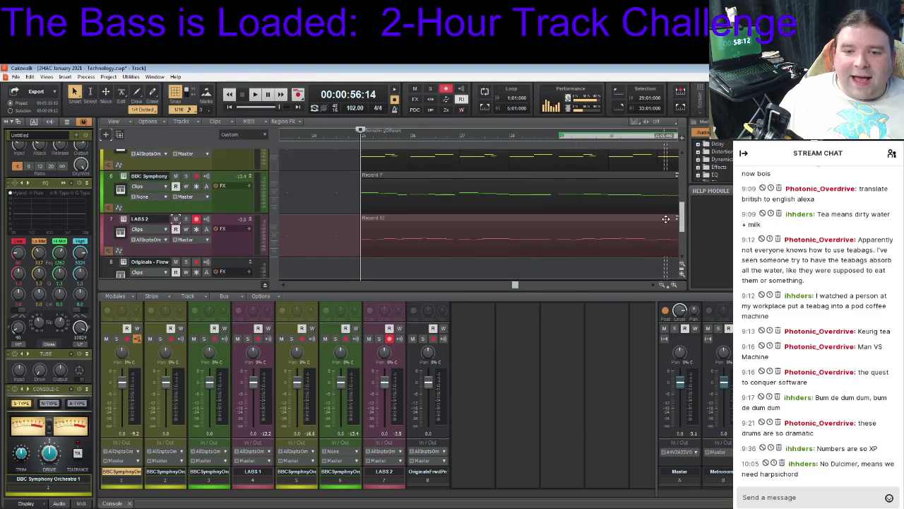
{"action": "scroll", "coordinate": [522, 240], "scroll_direction": "down", "scroll_amount": 1}
{"action": "scroll", "coordinate": [516, 284], "scroll_direction": "right", "scroll_amount": 3}
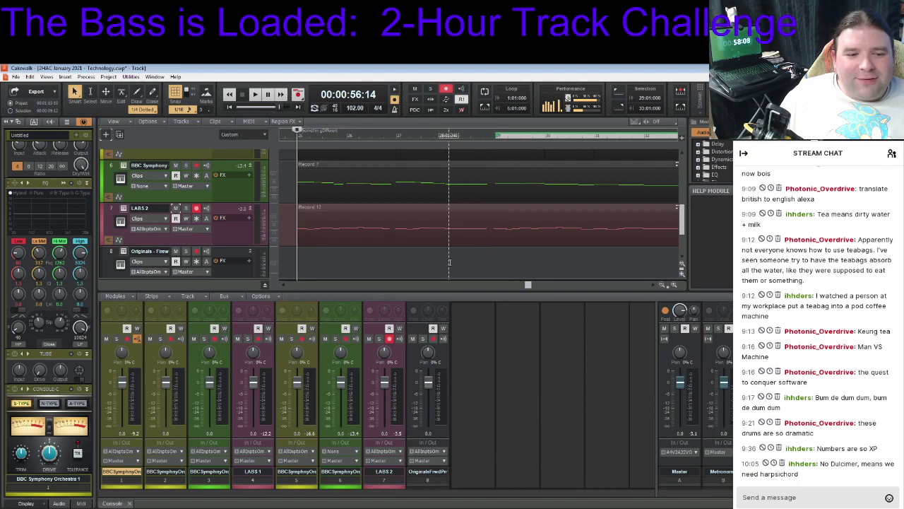
{"action": "double_click", "coordinate": [346, 208]}
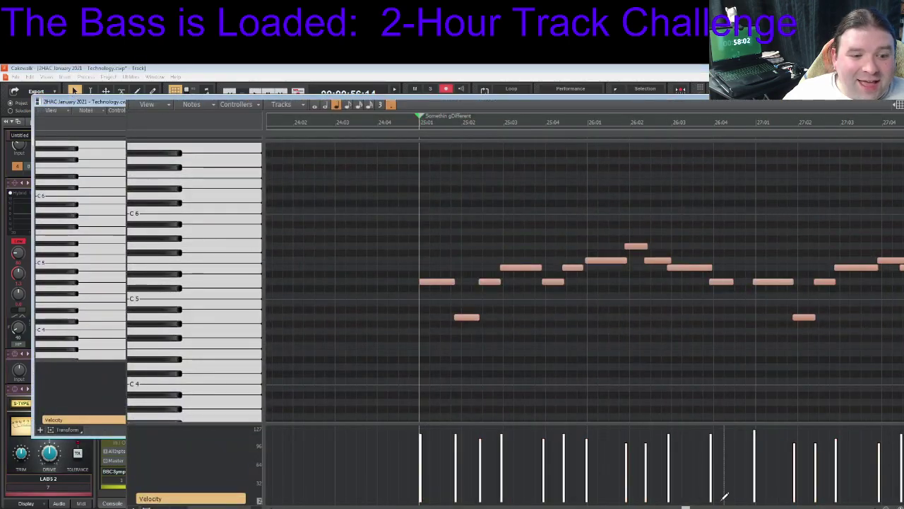
{"action": "scroll", "coordinate": [737, 494], "scroll_direction": "right", "scroll_amount": 3}
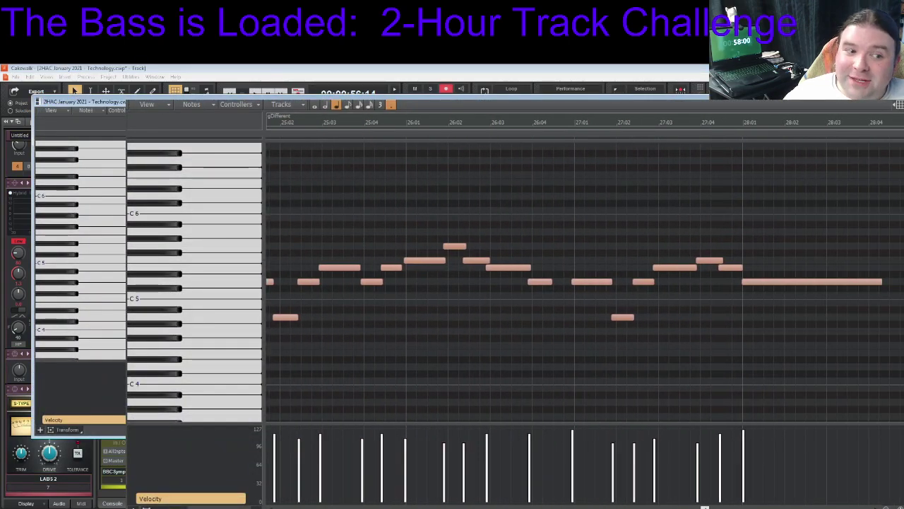
{"action": "scroll", "coordinate": [585, 282], "scroll_direction": "left", "scroll_amount": 2}
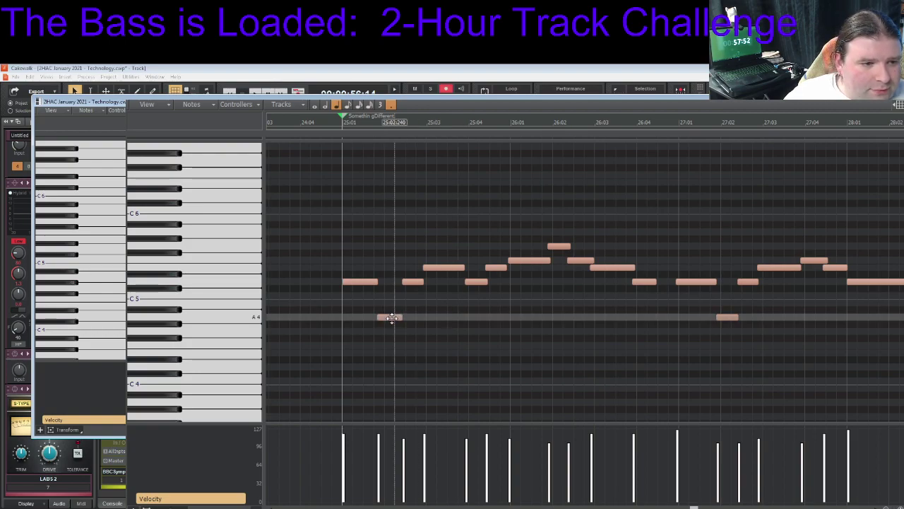
Nudge the early dulcimer notes in measures 25 to 27 slightly later to line up with the grid
{"action": "left_click_drag", "start_coordinate": [392, 317], "coordinate": [399, 317]}
{"action": "left_click_drag", "start_coordinate": [415, 282], "coordinate": [418, 282]}
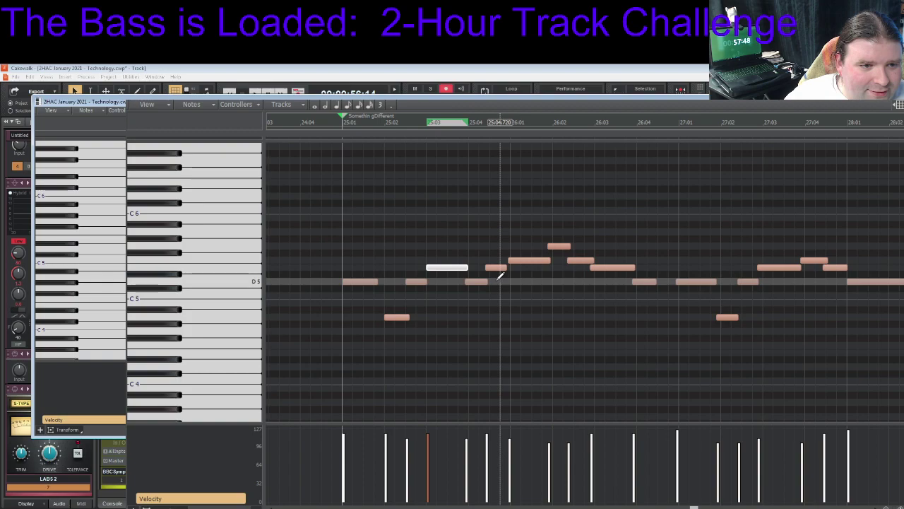
{"action": "left_click", "coordinate": [474, 281]}
{"action": "left_click", "coordinate": [497, 269]}
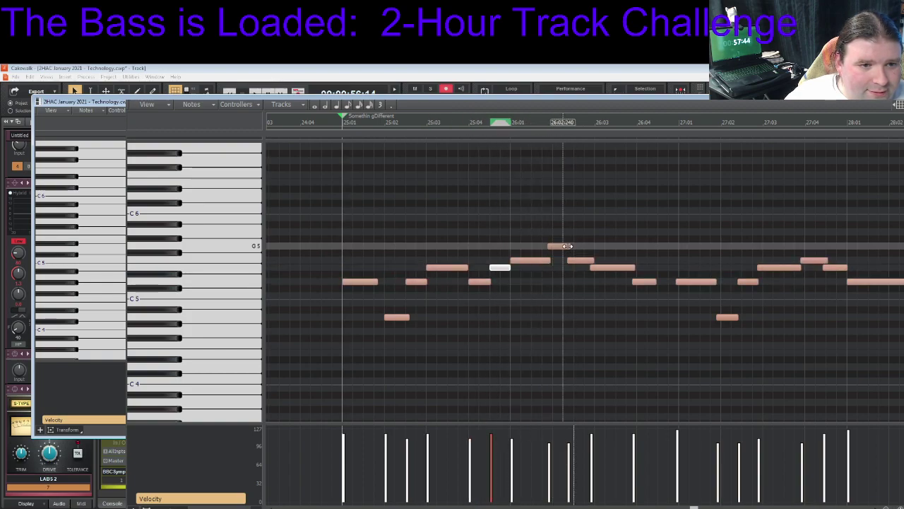
{"action": "left_click_drag", "start_coordinate": [558, 247], "coordinate": [700, 281]}
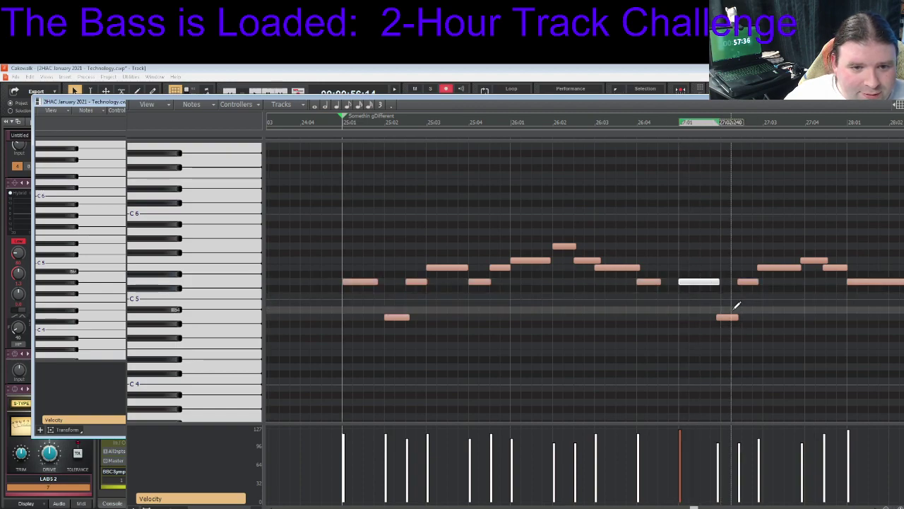
{"action": "left_click_drag", "start_coordinate": [726, 317], "coordinate": [730, 317]}
{"action": "left_click_drag", "start_coordinate": [747, 280], "coordinate": [839, 267]}
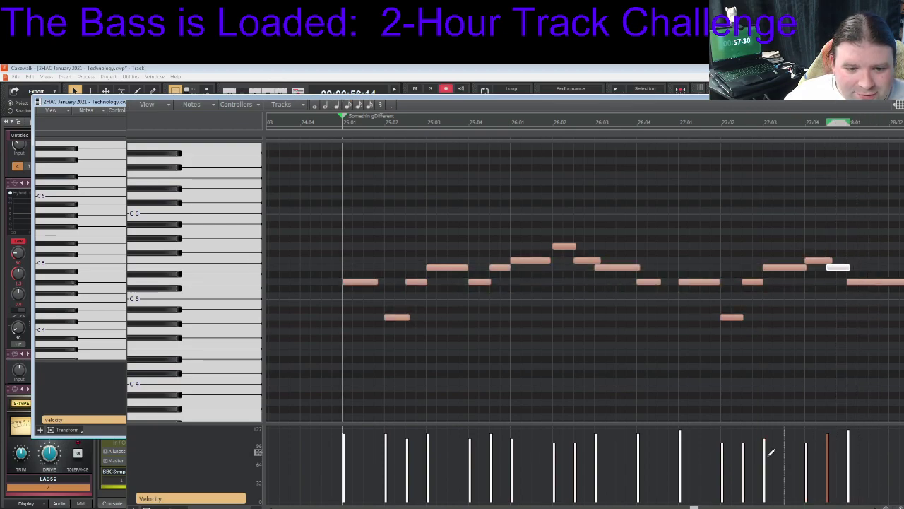
Nudge the early dulcimer notes in measures 29 and 30 slightly later onto the grid
{"action": "scroll", "coordinate": [714, 366], "scroll_direction": "right", "scroll_amount": 6}
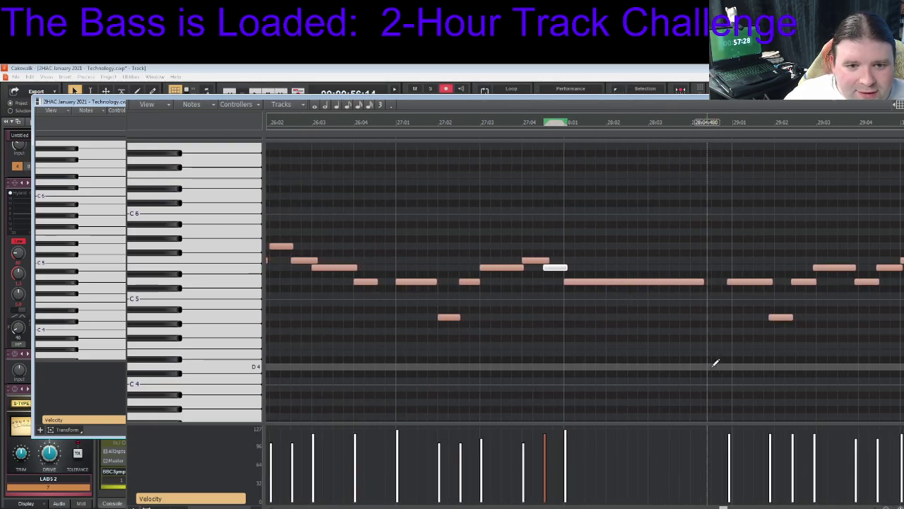
{"action": "scroll", "coordinate": [714, 361], "scroll_direction": "right", "scroll_amount": 5}
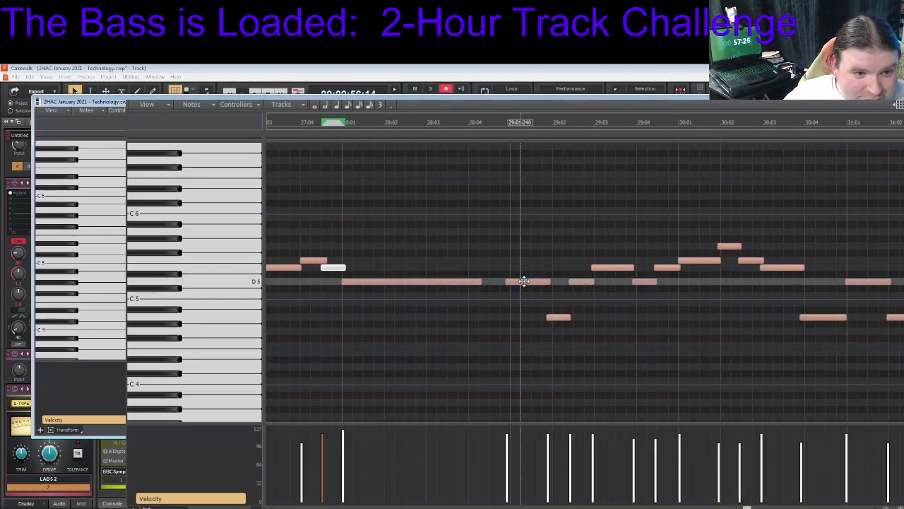
{"action": "left_click_drag", "start_coordinate": [524, 281], "coordinate": [527, 281]}
{"action": "left_click_drag", "start_coordinate": [558, 315], "coordinate": [564, 315]}
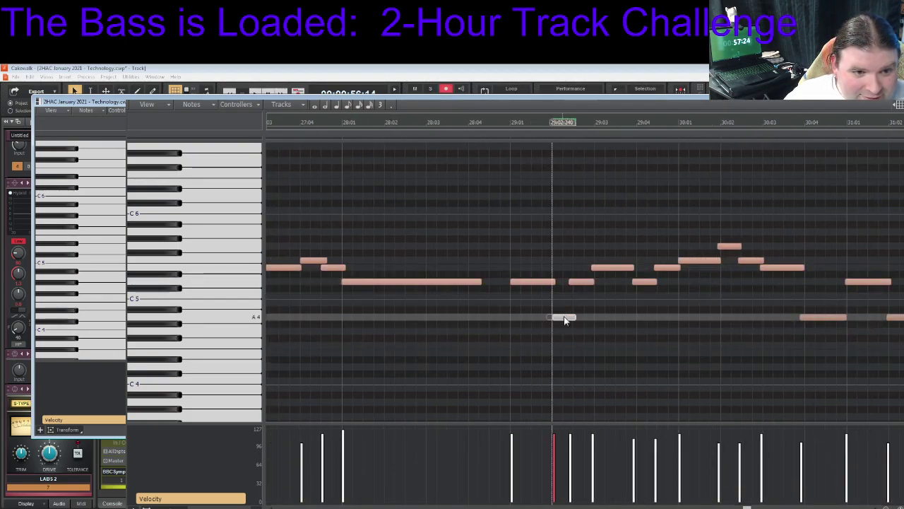
{"action": "left_click_drag", "start_coordinate": [584, 282], "coordinate": [669, 266]}
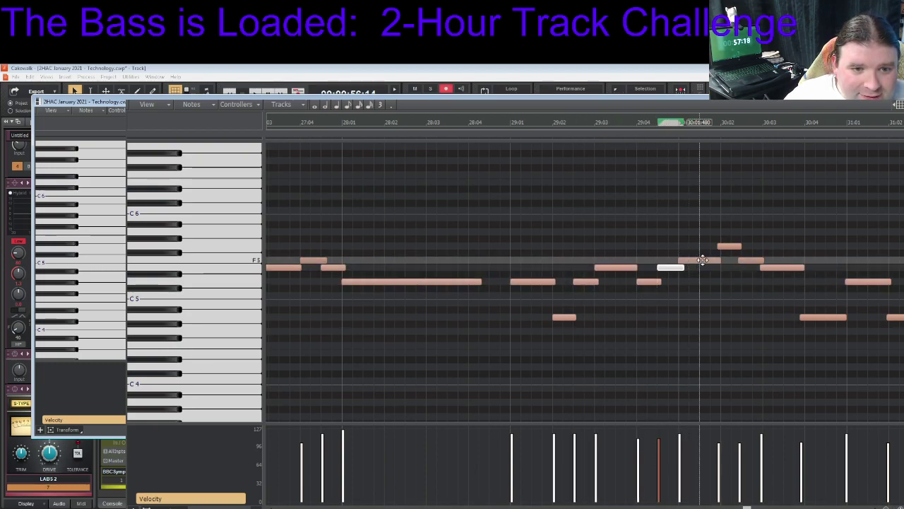
{"action": "left_click_drag", "start_coordinate": [726, 247], "coordinate": [789, 267]}
{"action": "left_click_drag", "start_coordinate": [800, 317], "coordinate": [806, 317]}
Nudge the dulcimer notes in measure 31 and the long D5 at measure 32 onto the grid, and play back the part
{"action": "scroll", "coordinate": [830, 297], "scroll_direction": "right", "scroll_amount": 4}
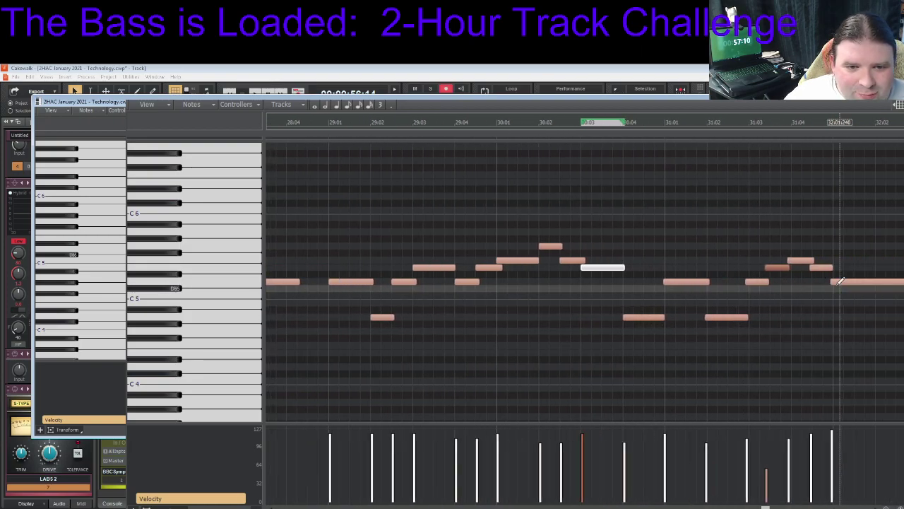
{"action": "left_click_drag", "start_coordinate": [692, 282], "coordinate": [697, 281]}
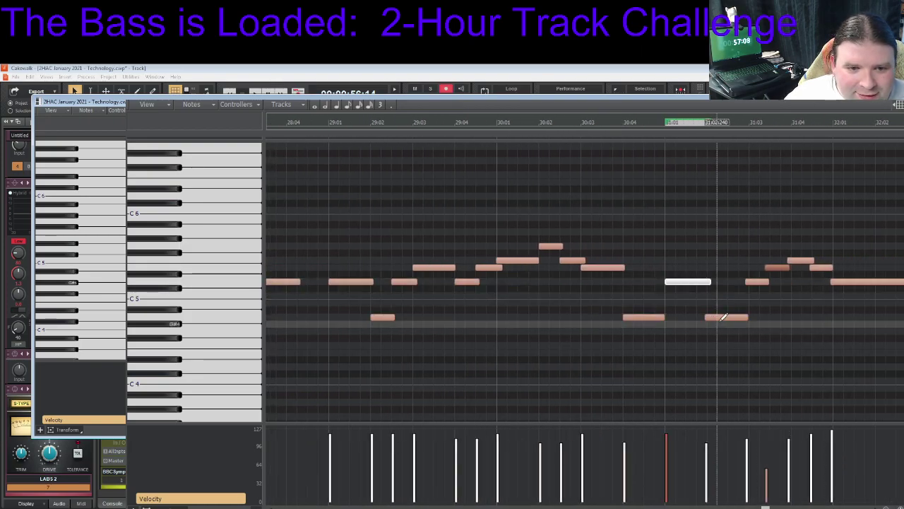
{"action": "left_click_drag", "start_coordinate": [720, 317], "coordinate": [727, 317]}
{"action": "left_click_drag", "start_coordinate": [753, 282], "coordinate": [782, 267]}
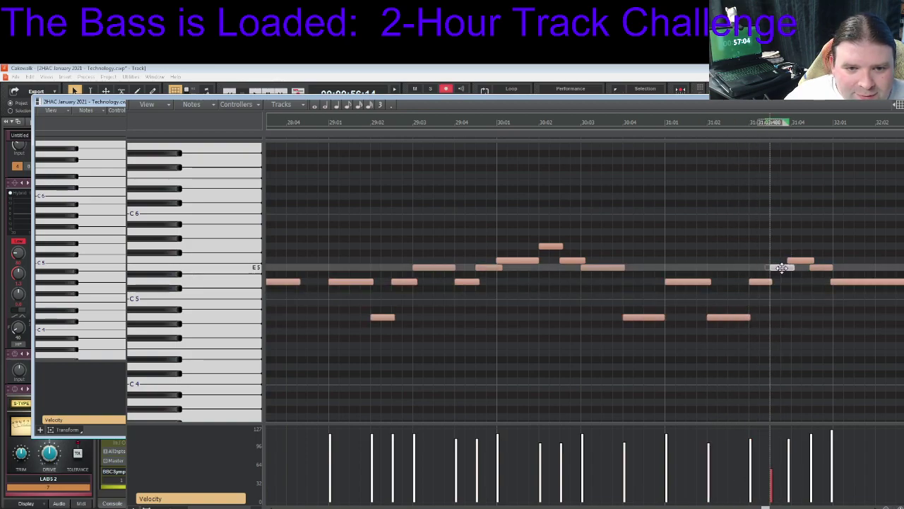
{"action": "left_click", "coordinate": [810, 261]}
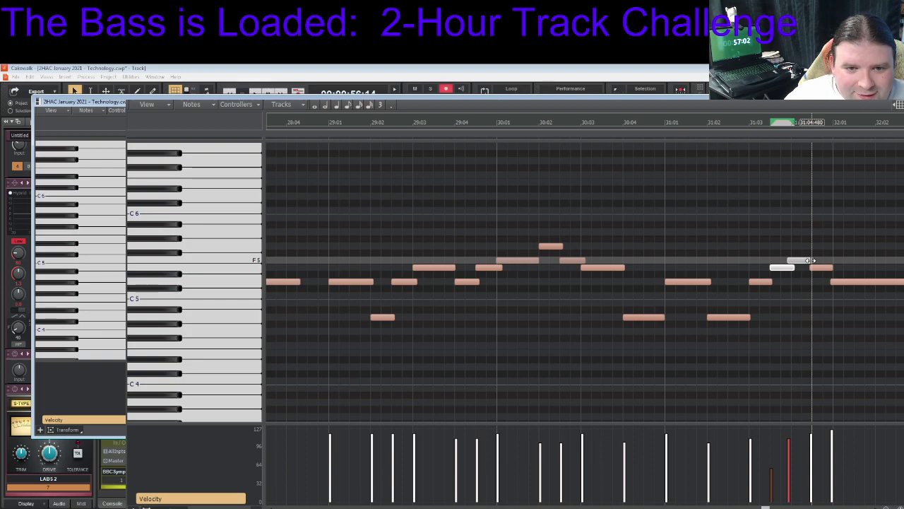
{"action": "left_click_drag", "start_coordinate": [810, 260], "coordinate": [825, 268]}
{"action": "left_click", "coordinate": [823, 268]}
{"action": "left_click", "coordinate": [859, 283]}
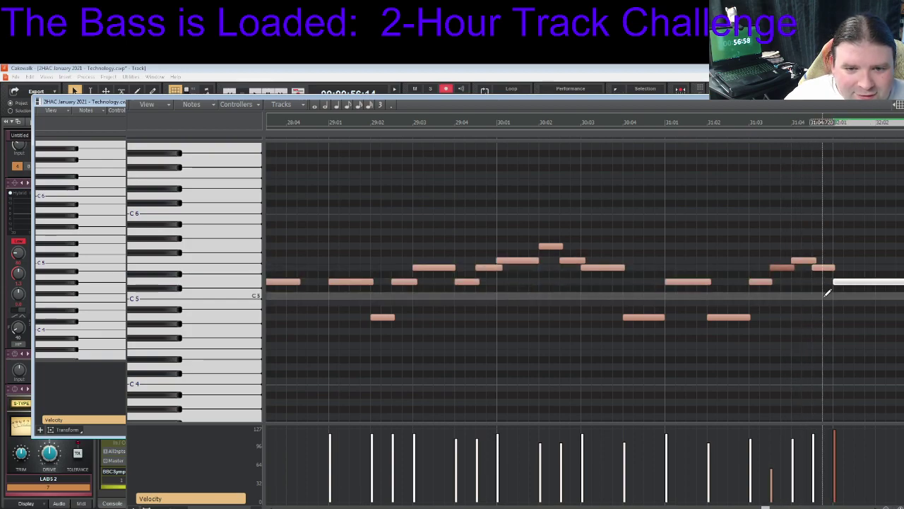
{"action": "scroll", "coordinate": [825, 289], "scroll_direction": "right", "scroll_amount": 5}
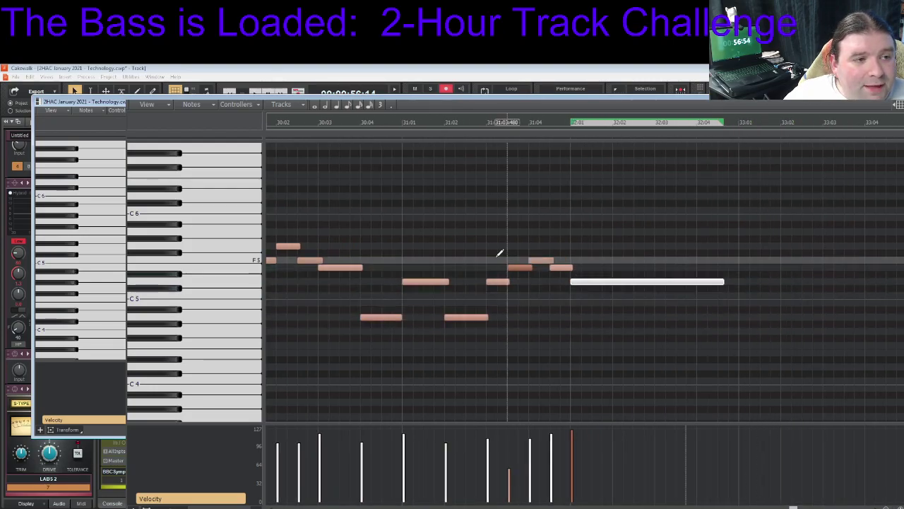
{"action": "key", "text": "space"}
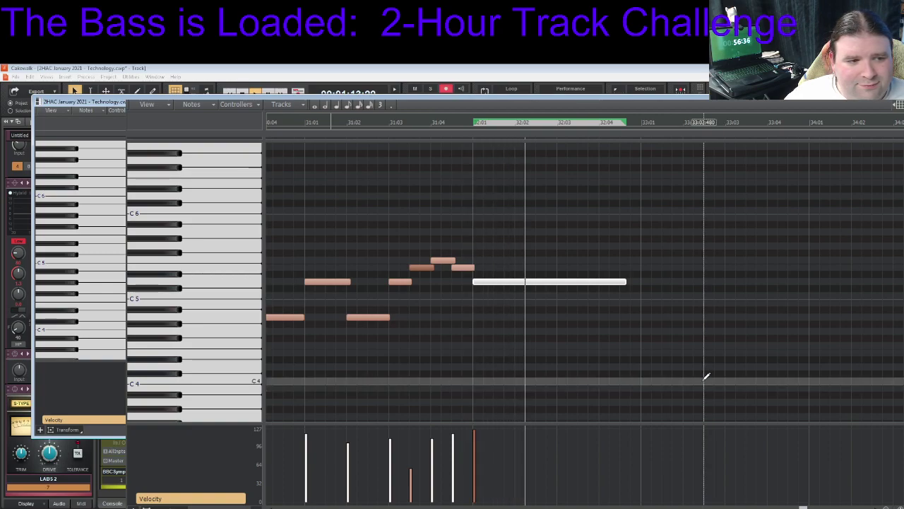
Replay the end of the dulcimer part from measure 31 and extend the LABS 2 clip's end to measure 33
{"action": "left_click", "coordinate": [305, 126]}
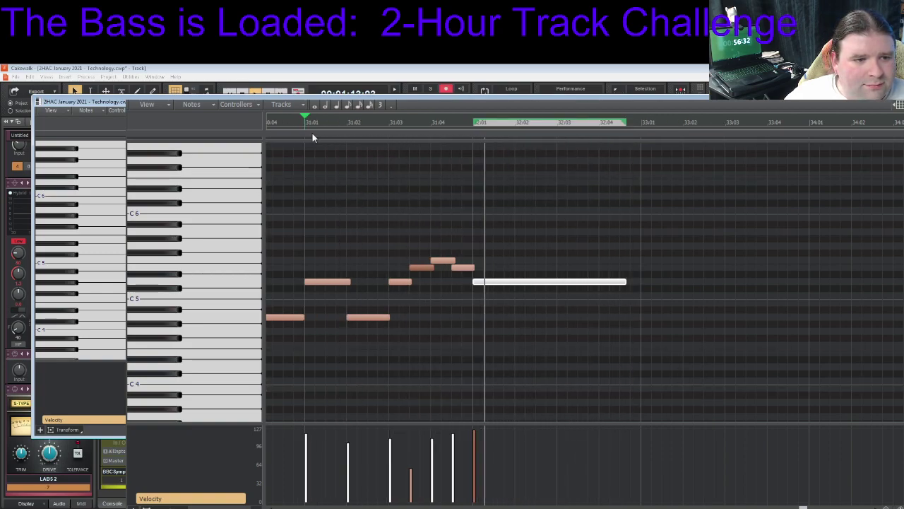
{"action": "key", "text": "space"}
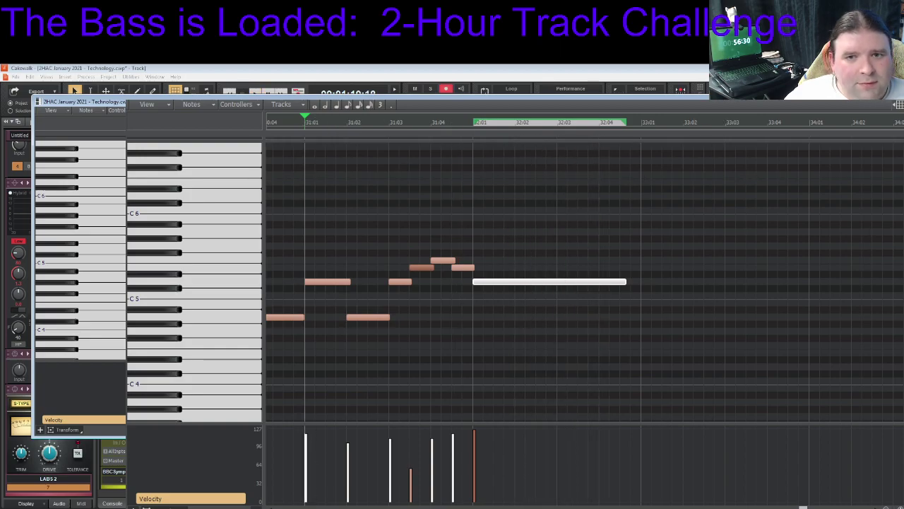
{"action": "key", "text": "ctrl+F4"}
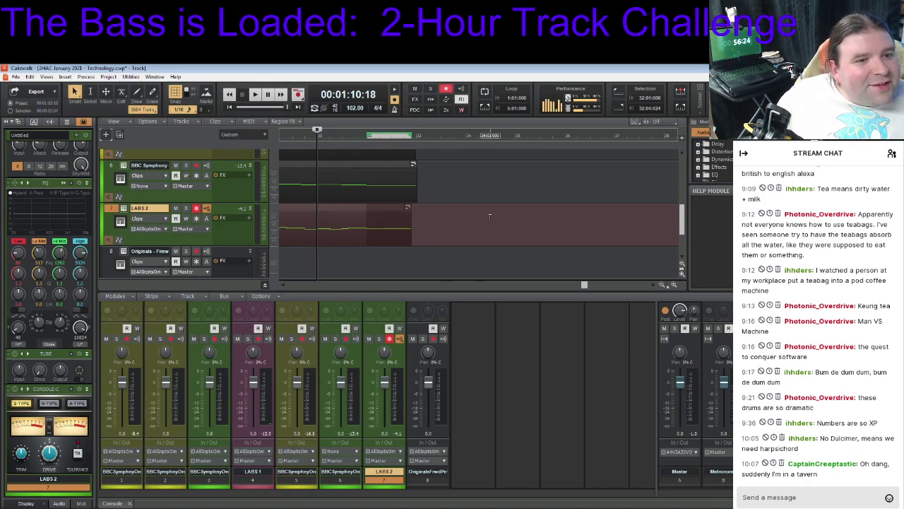
{"action": "left_click_drag", "start_coordinate": [408, 218], "coordinate": [413, 220]}
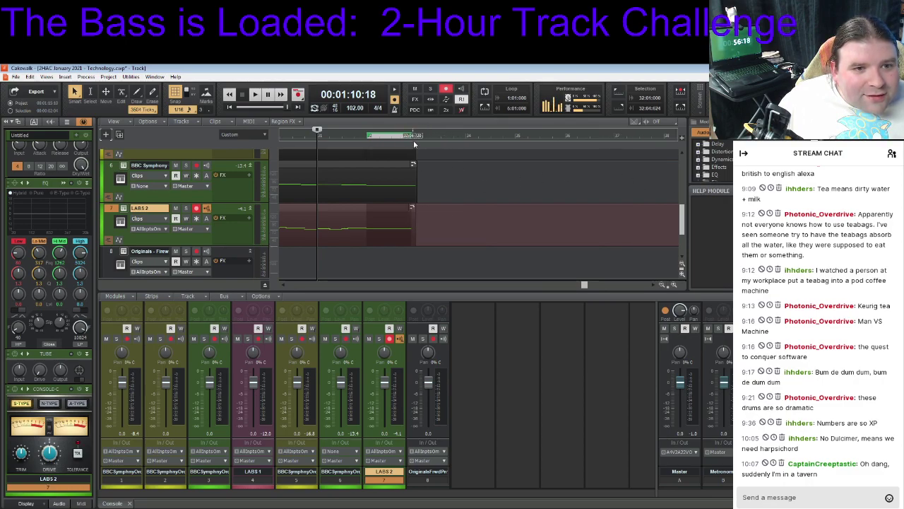
Insert a marker named More Differenter at measure 33
{"action": "left_click", "coordinate": [416, 140]}
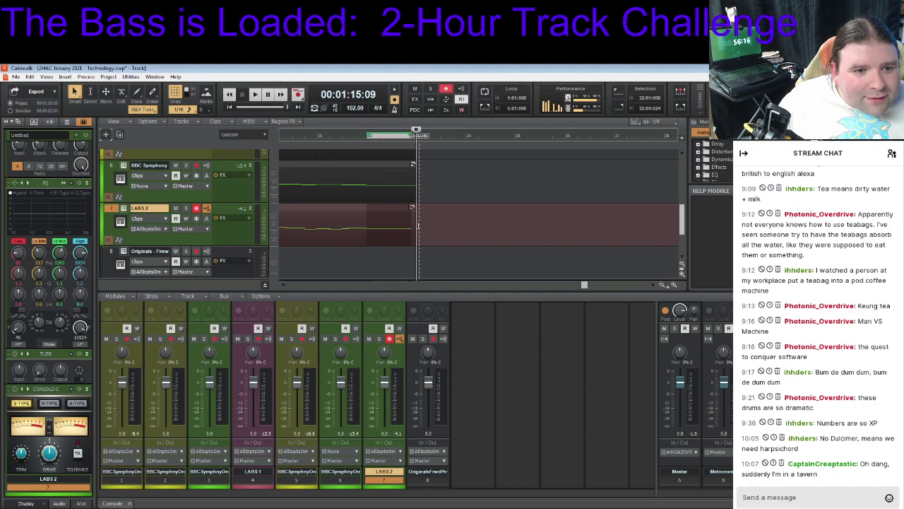
{"action": "scroll", "coordinate": [448, 225], "scroll_direction": "up", "scroll_amount": 5}
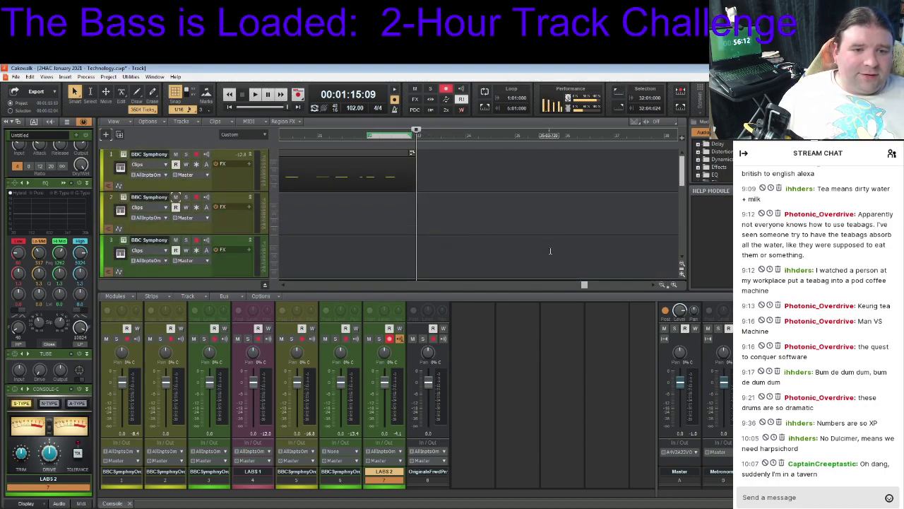
{"action": "left_click_drag", "start_coordinate": [682, 184], "coordinate": [683, 215]}
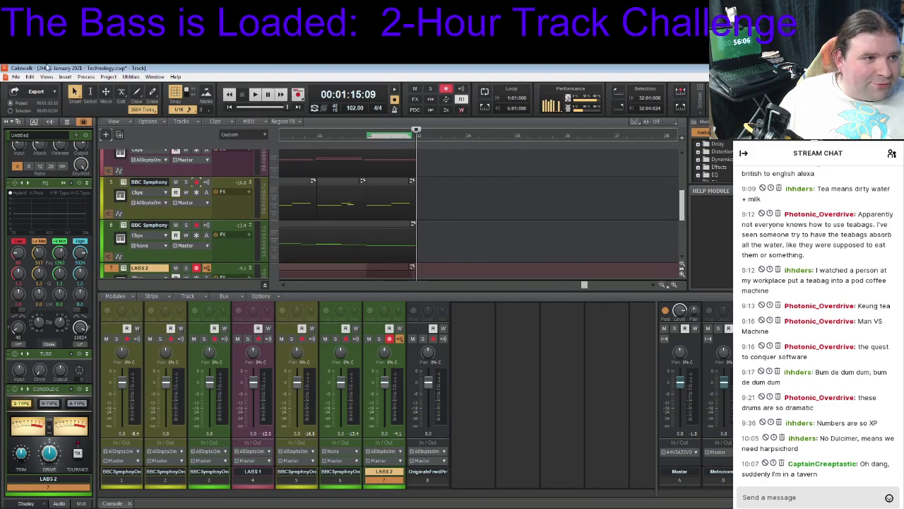
{"action": "left_click", "coordinate": [113, 79]}
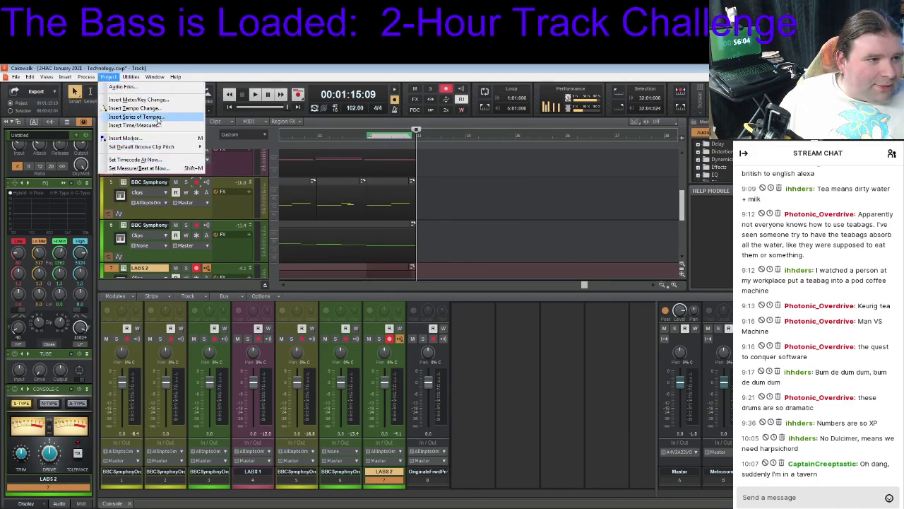
{"action": "key", "text": "Right"}
{"action": "mouse_move", "coordinate": [109, 77]}
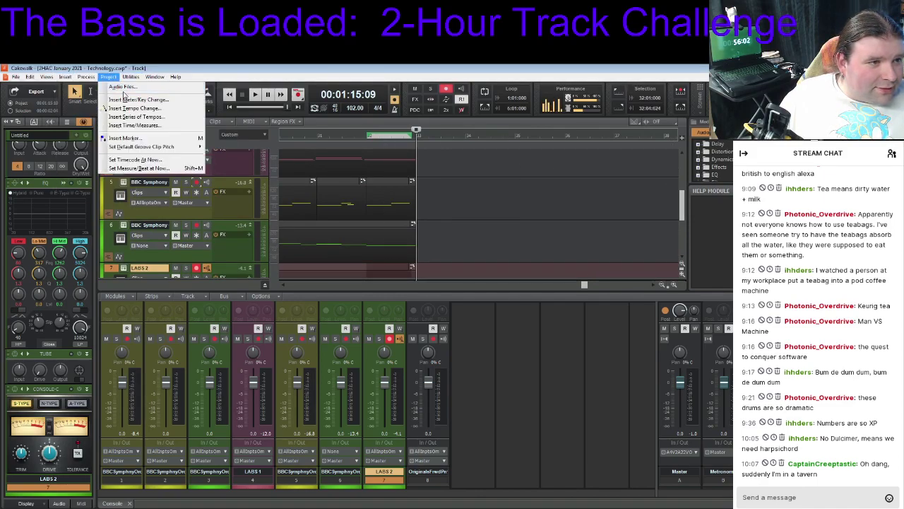
{"action": "left_click", "coordinate": [150, 138]}
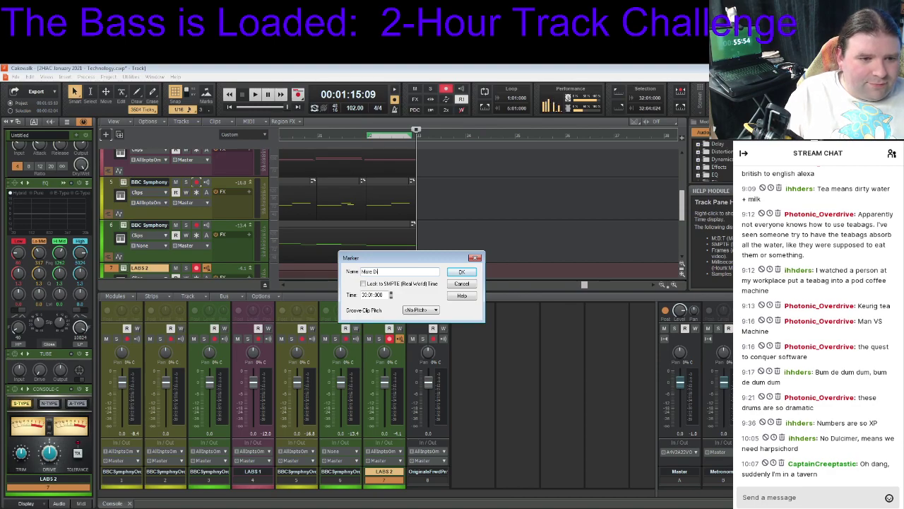
{"action": "key", "text": "Return"}
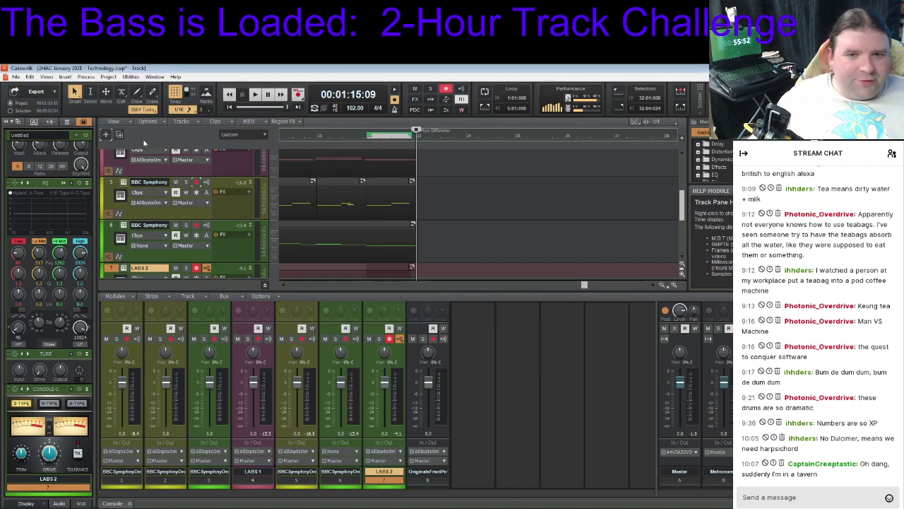
Color the Firewood Piano track reddish brown and make it the active track for live playing
{"action": "left_click_drag", "start_coordinate": [681, 200], "coordinate": [681, 225]}
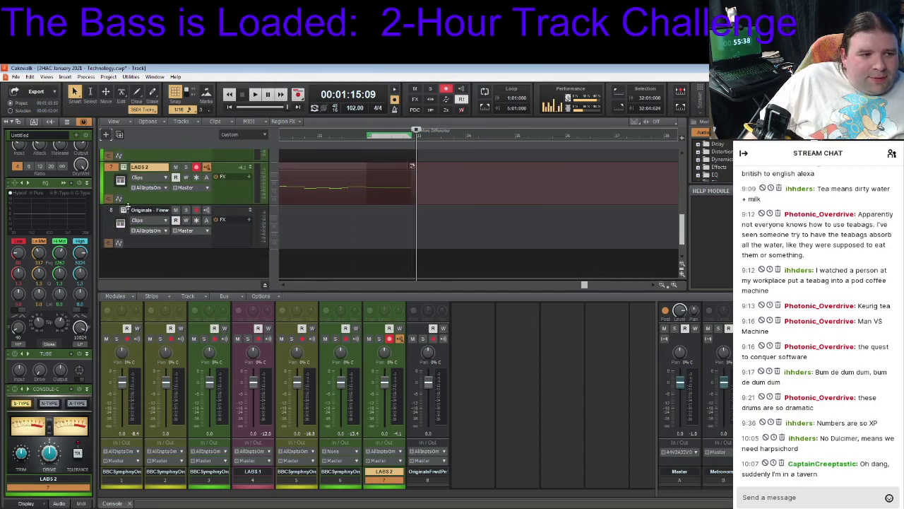
{"action": "left_click", "coordinate": [104, 219]}
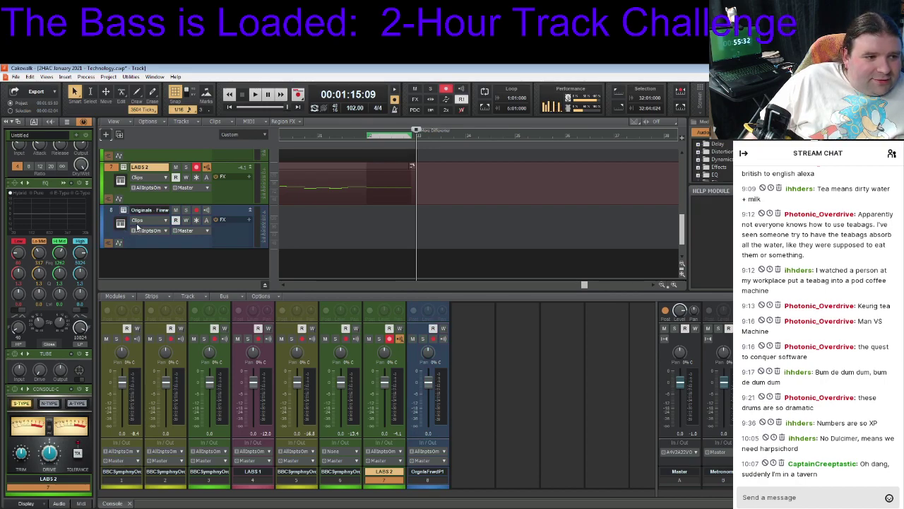
{"action": "left_click", "coordinate": [102, 220]}
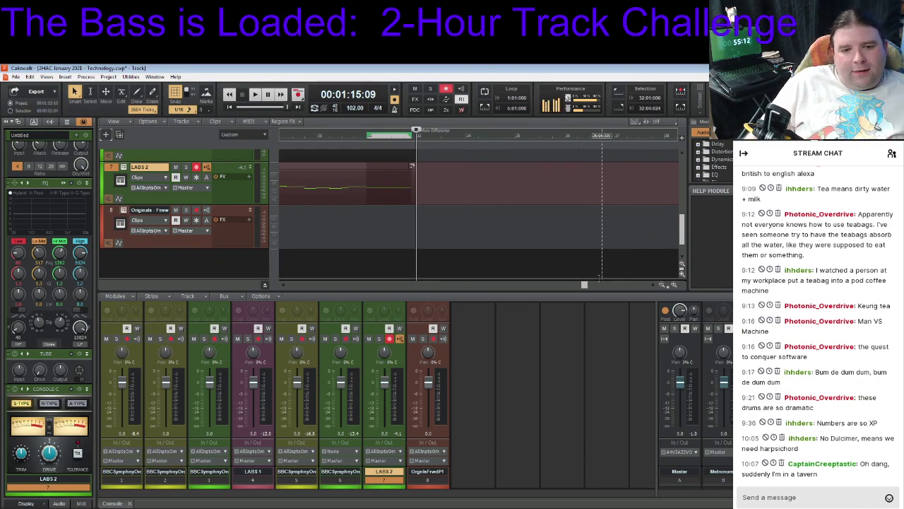
{"action": "left_click_drag", "start_coordinate": [586, 284], "coordinate": [566, 291]}
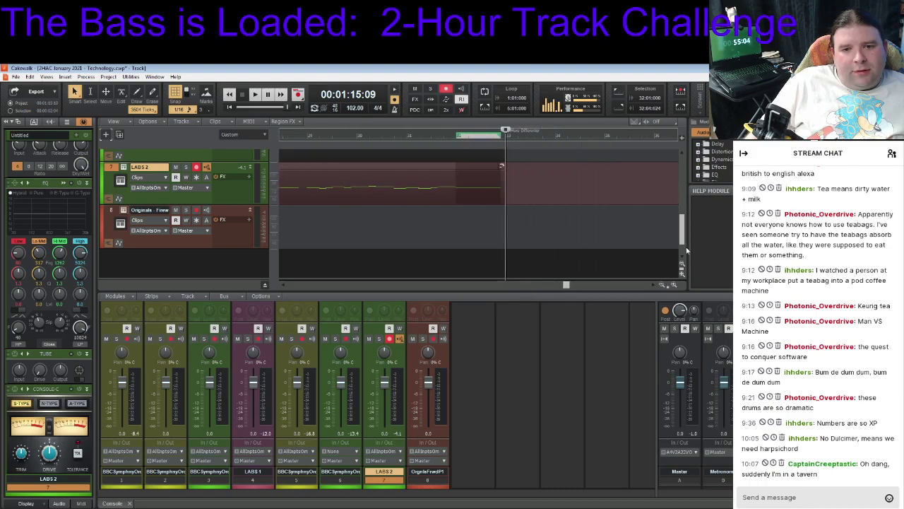
{"action": "mouse_move", "coordinate": [681, 241]}
{"action": "left_mouse_down"}
{"action": "mouse_move", "coordinate": [681, 181]}
{"action": "mouse_move", "coordinate": [682, 234]}
{"action": "left_mouse_up"}
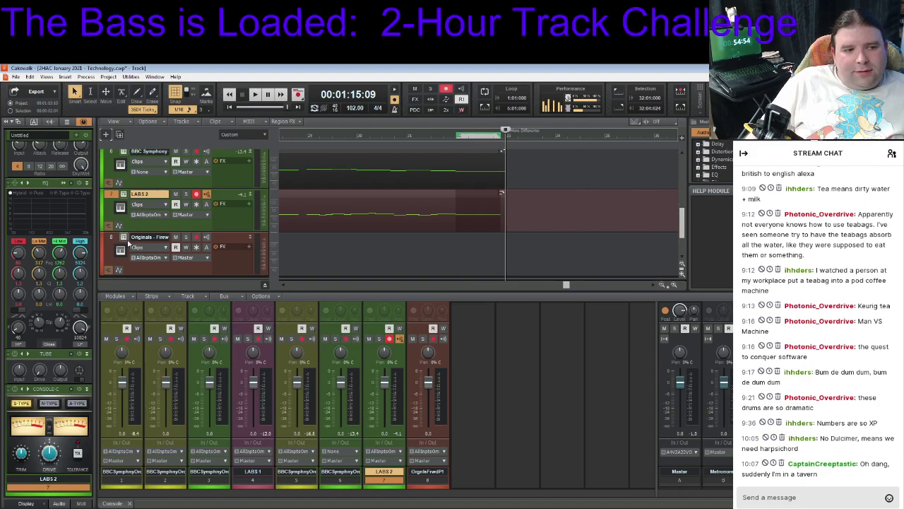
{"action": "left_click", "coordinate": [111, 240]}
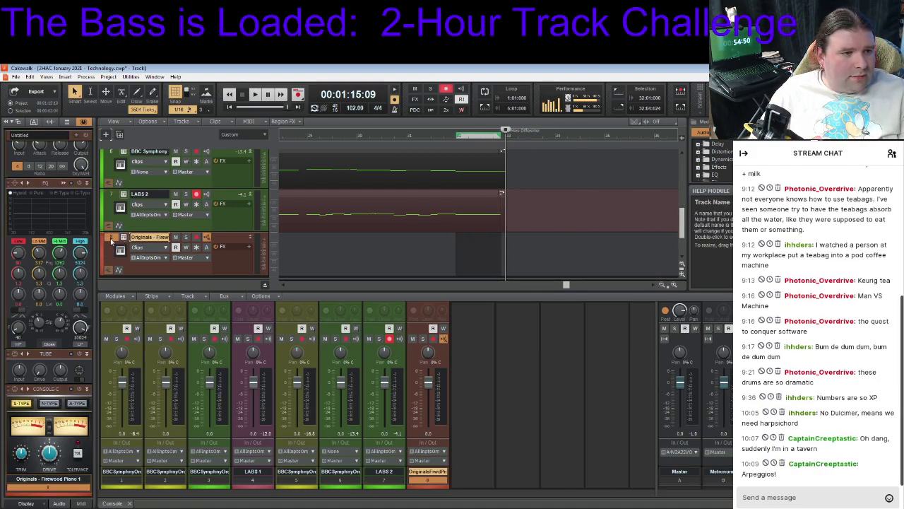
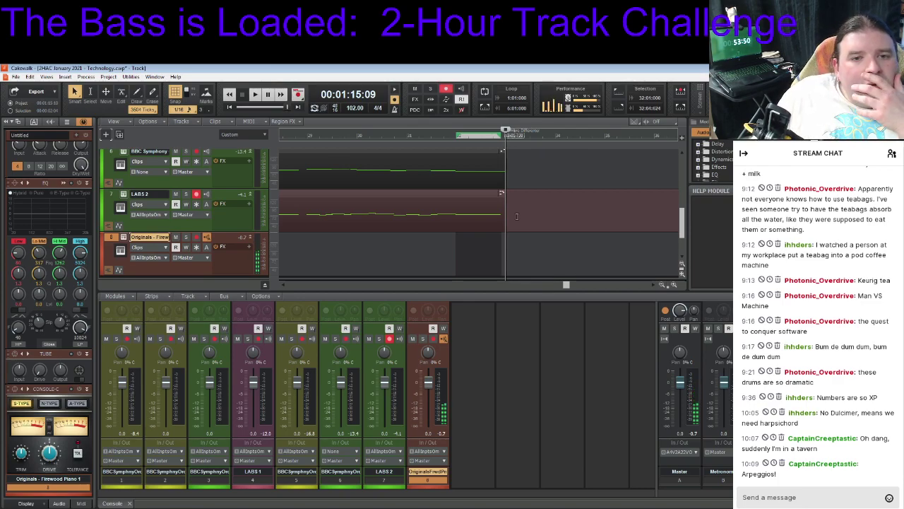
Save the project and start playback from the beginning of the song
{"action": "left_click_drag", "start_coordinate": [684, 216], "coordinate": [691, 187]}
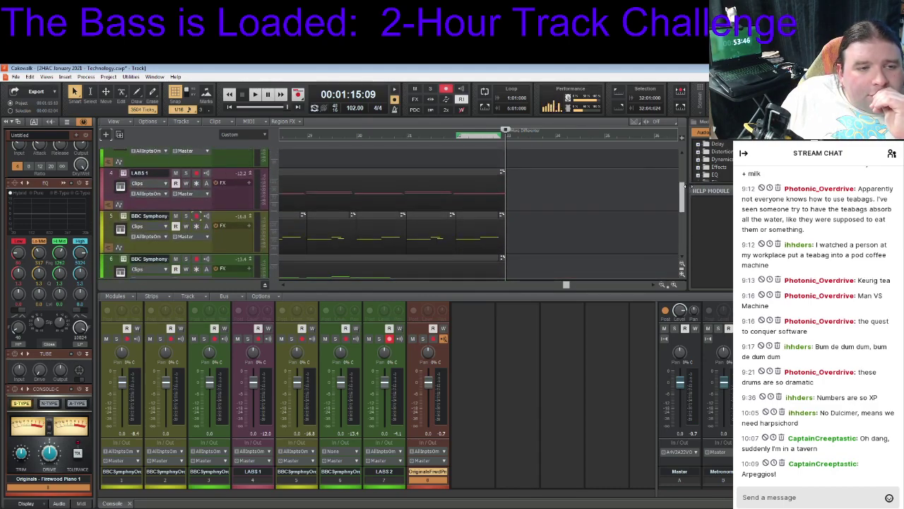
{"action": "left_click", "coordinate": [228, 108]}
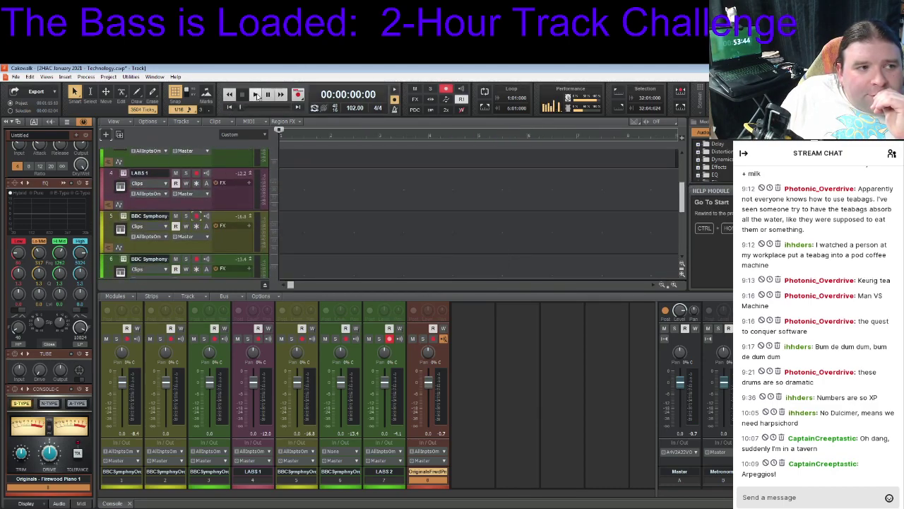
{"action": "left_click", "coordinate": [14, 76]}
{"action": "key", "text": "Escape"}
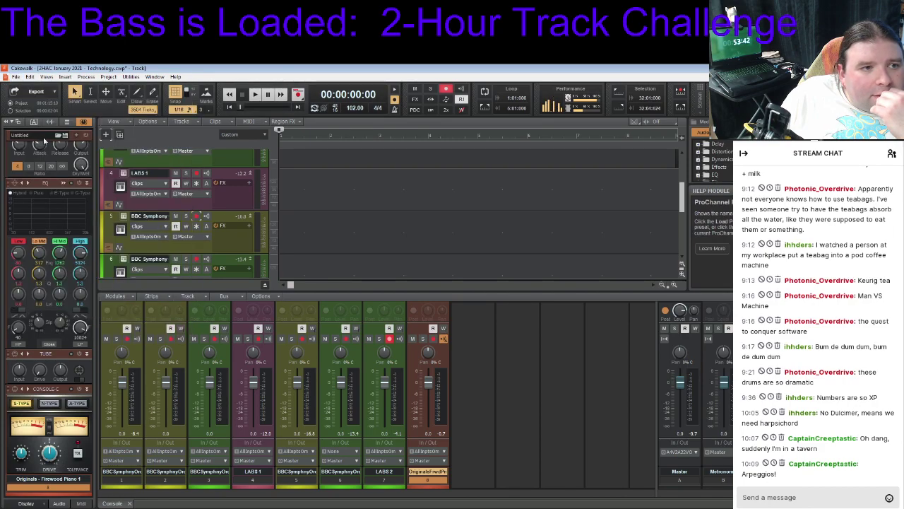
{"action": "left_click", "coordinate": [256, 95]}
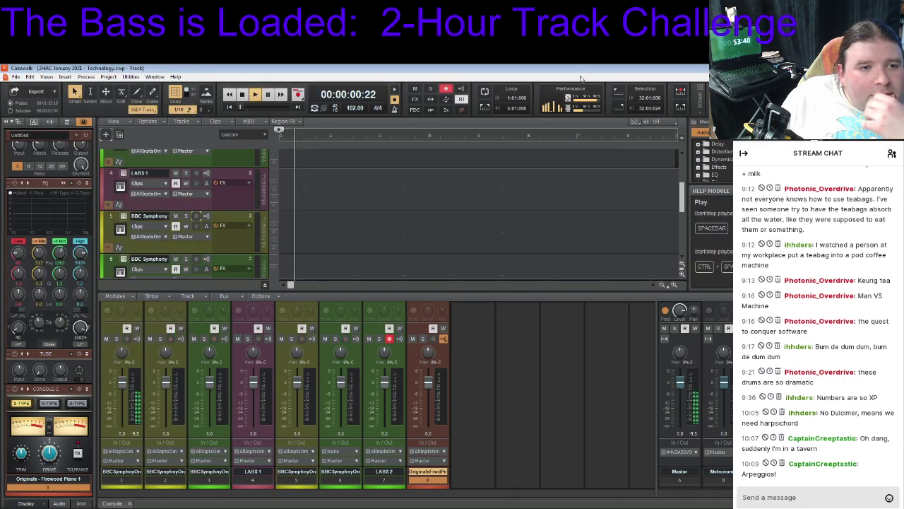
Minimize the first three BBC Symphony tracks and the LABS 1 track while the song plays
{"action": "scroll", "coordinate": [685, 166], "scroll_direction": "up", "scroll_amount": 3}
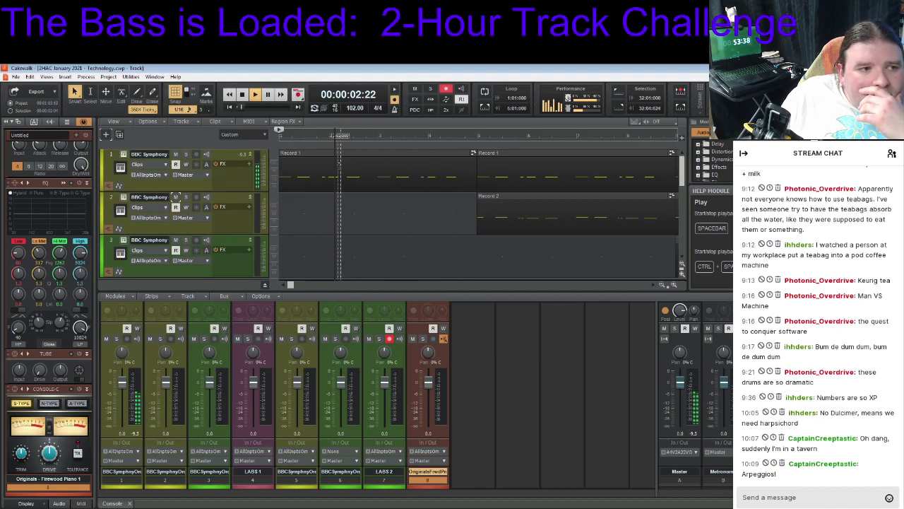
{"action": "left_click", "coordinate": [251, 155]}
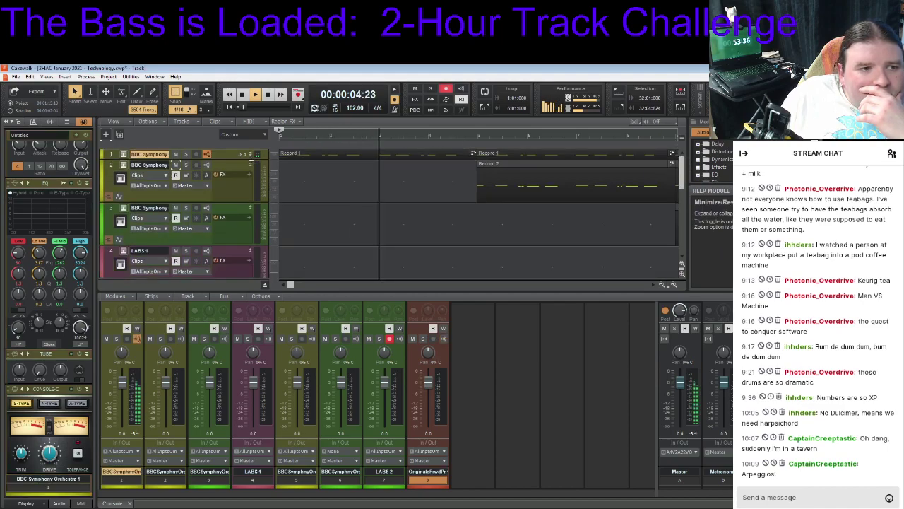
{"action": "left_click", "coordinate": [251, 165]}
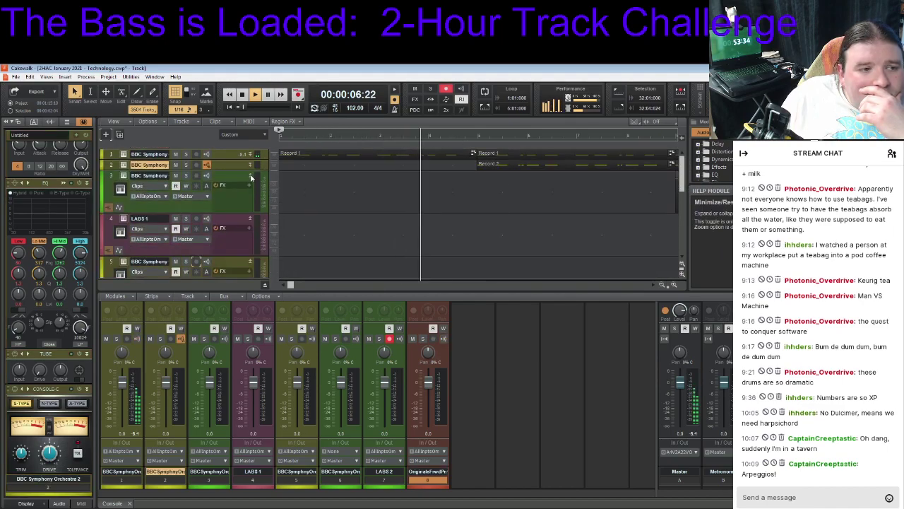
{"action": "left_click", "coordinate": [251, 176]}
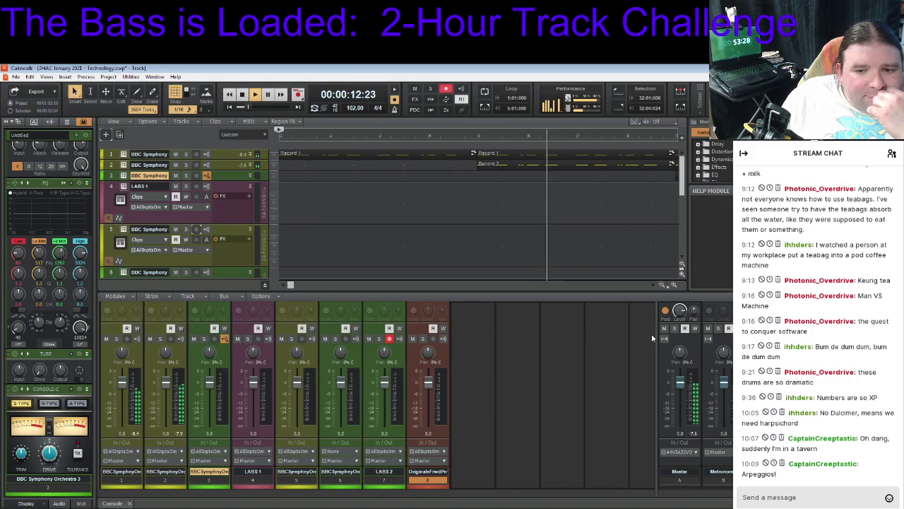
{"action": "scroll", "coordinate": [381, 389], "scroll_direction": "up", "scroll_amount": 3}
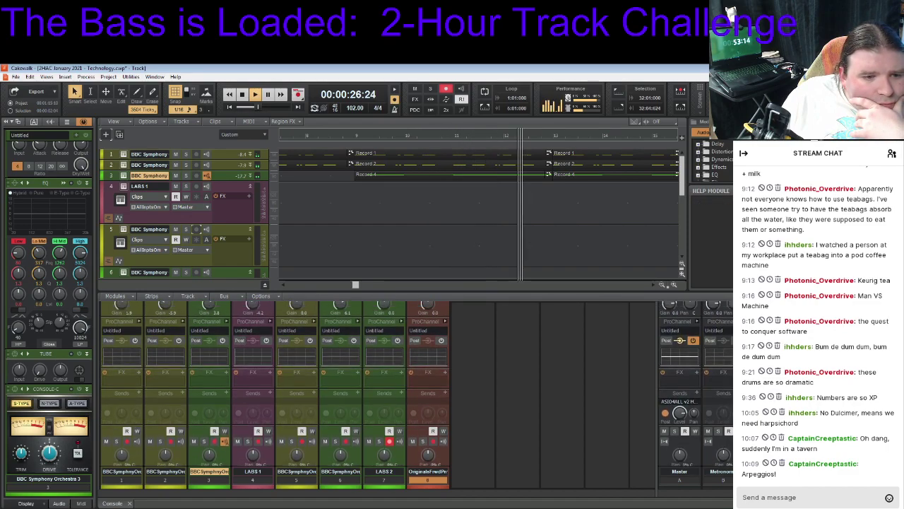
{"action": "scroll", "coordinate": [374, 388], "scroll_direction": "down", "scroll_amount": 3}
{"action": "scroll", "coordinate": [569, 369], "scroll_direction": "down", "scroll_amount": 1}
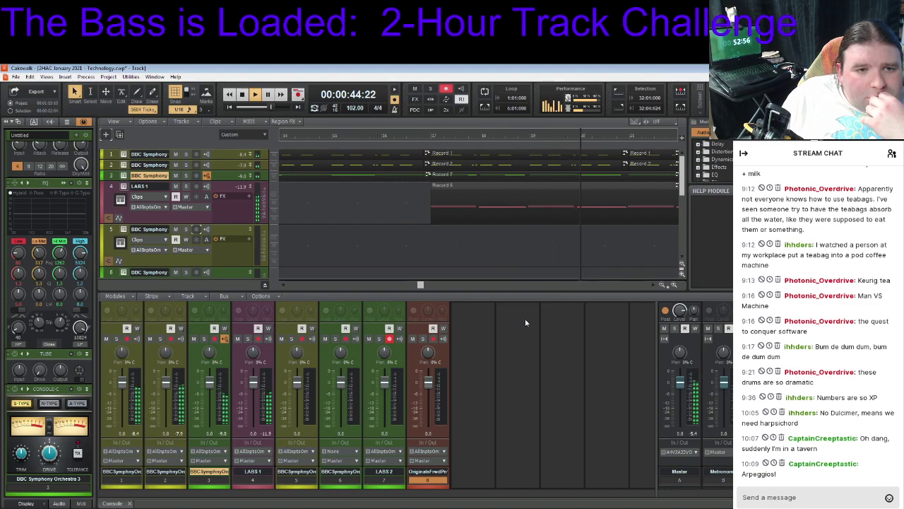
{"action": "left_click", "coordinate": [249, 187]}
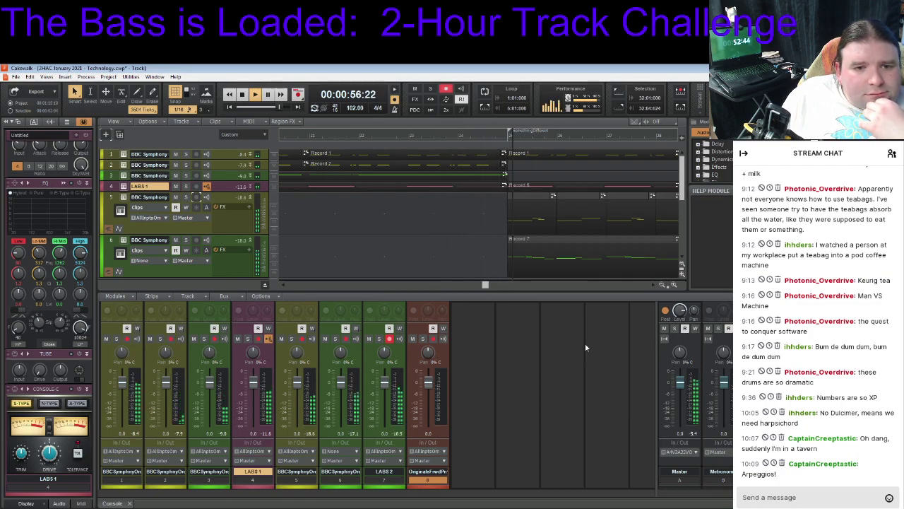
Stop playback and place the playback position at the start of measure 33
{"action": "left_click_drag", "start_coordinate": [485, 284], "coordinate": [529, 287]}
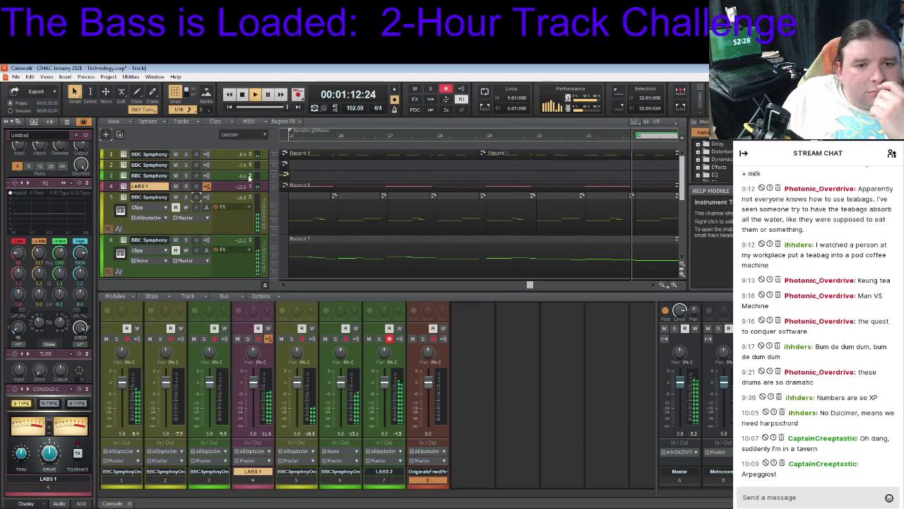
{"action": "left_click", "coordinate": [241, 94]}
{"action": "left_click_drag", "start_coordinate": [290, 285], "coordinate": [564, 309]}
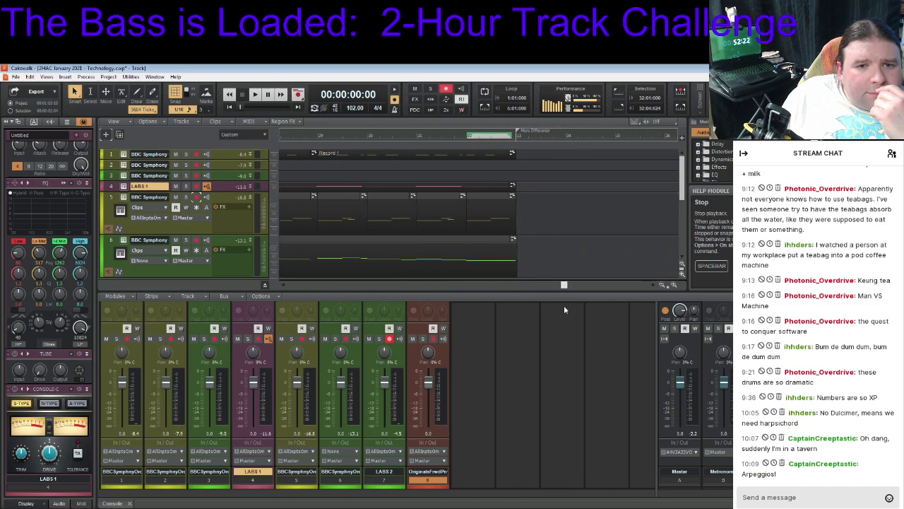
{"action": "left_click", "coordinate": [515, 136]}
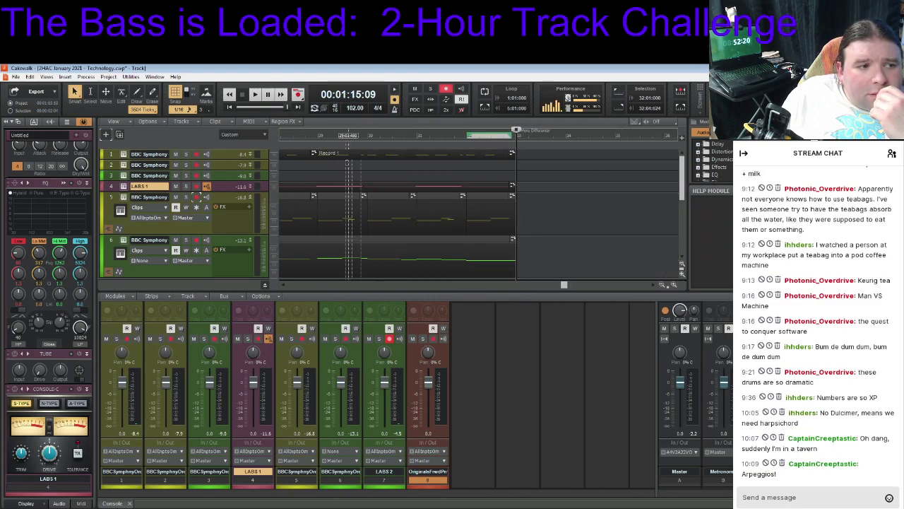
Expand the third BBC Symphony track and minimize the BBC Symphony tracks 5 and 6
{"action": "left_click", "coordinate": [252, 176]}
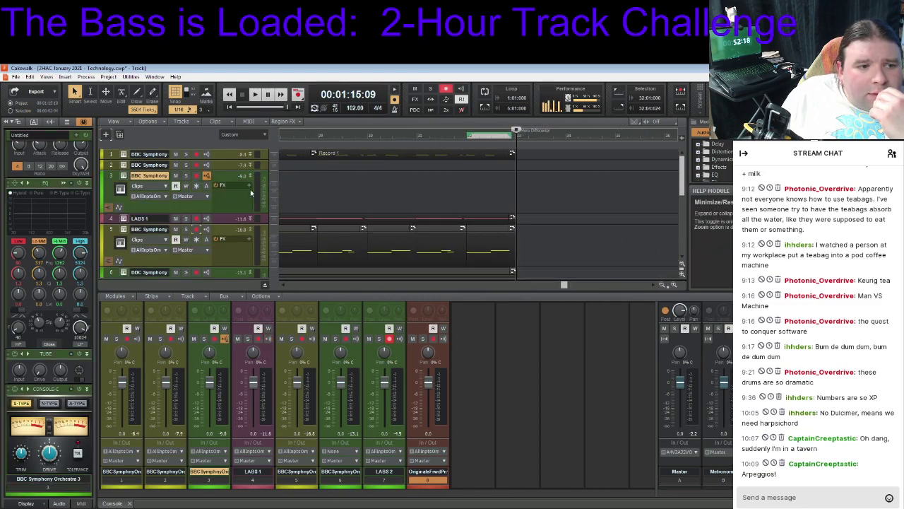
{"action": "left_click", "coordinate": [251, 274]}
{"action": "left_click", "coordinate": [249, 232]}
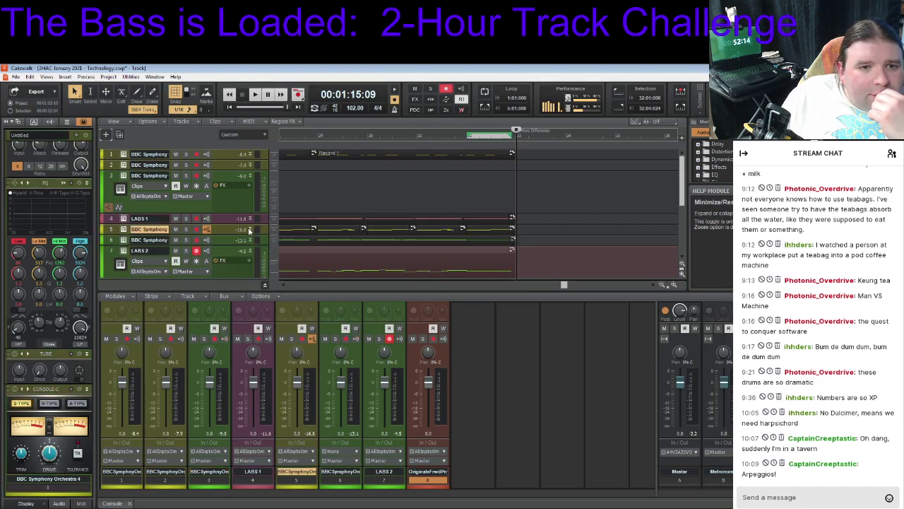
{"action": "left_click_drag", "start_coordinate": [682, 182], "coordinate": [683, 199]}
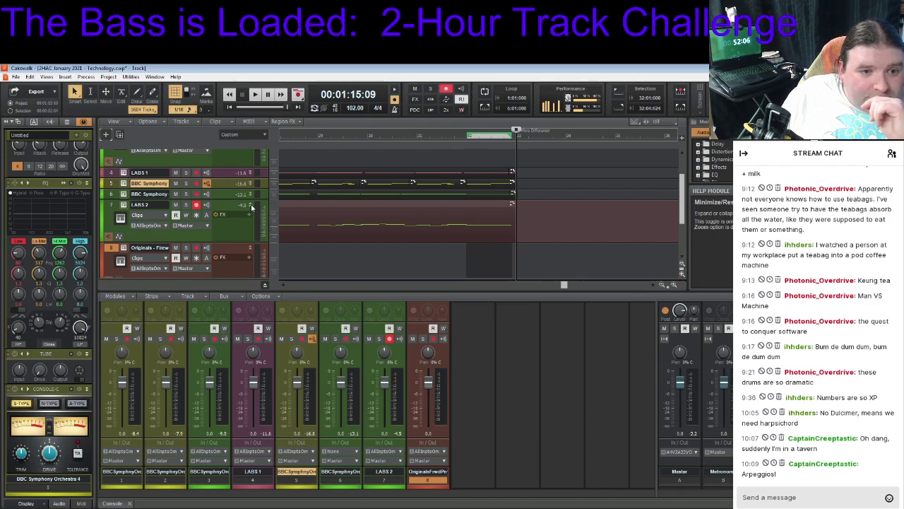
Make the Firewood Piano track active and briefly play its recorded clip from measure 33
{"action": "left_click", "coordinate": [359, 204]}
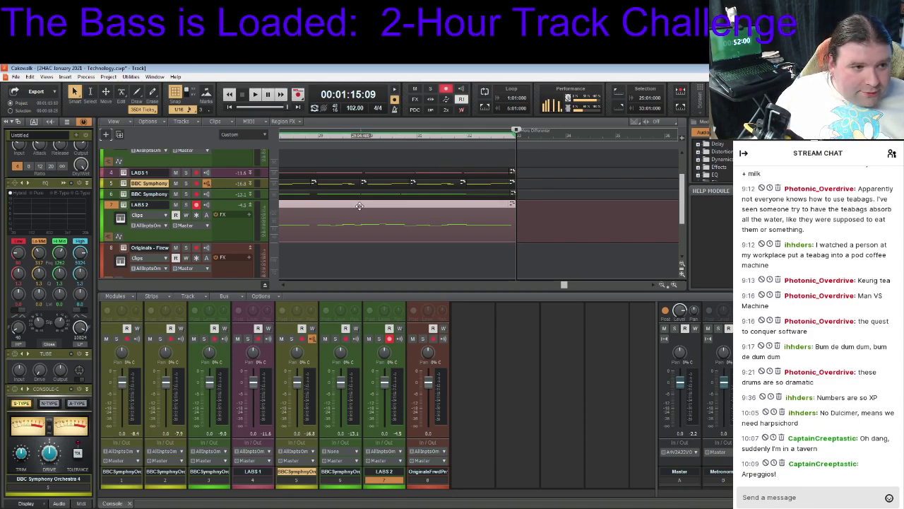
{"action": "left_click", "coordinate": [113, 251]}
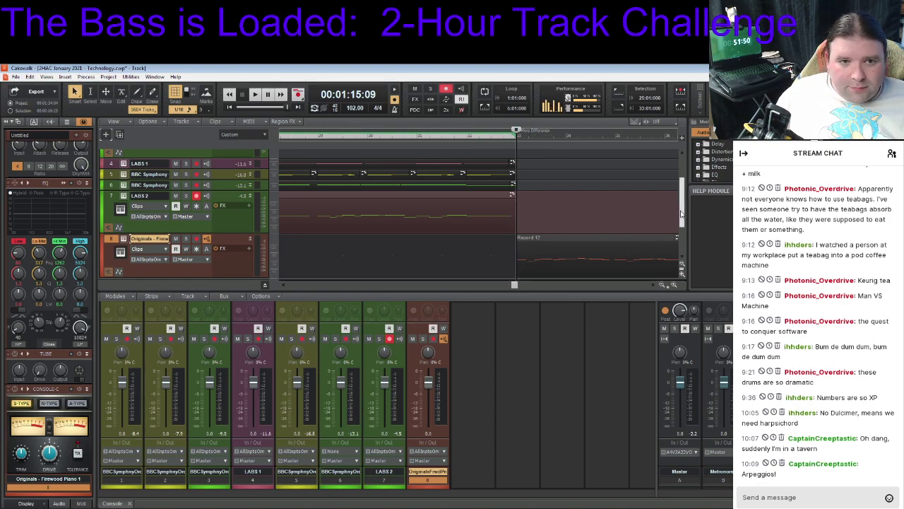
{"action": "left_click_drag", "start_coordinate": [681, 214], "coordinate": [684, 185]}
{"action": "scroll", "coordinate": [683, 181], "scroll_direction": "down", "scroll_amount": 4}
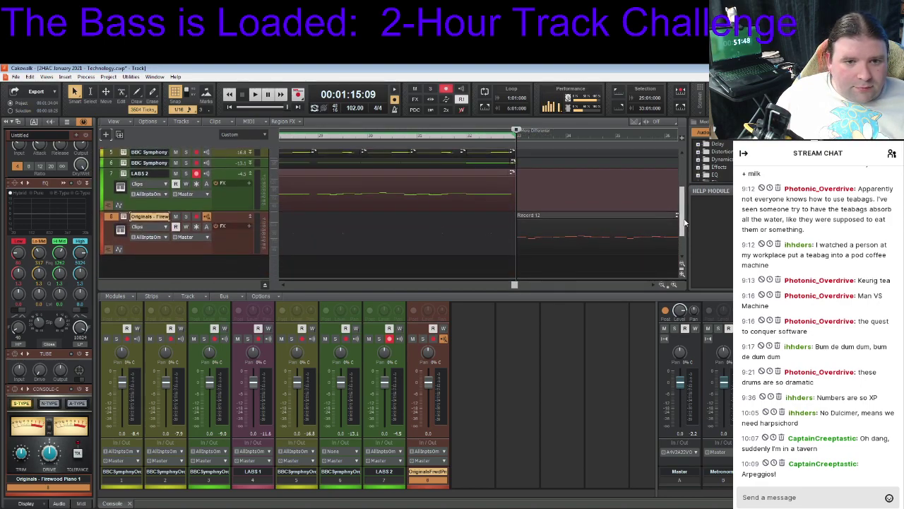
{"action": "key", "text": "space"}
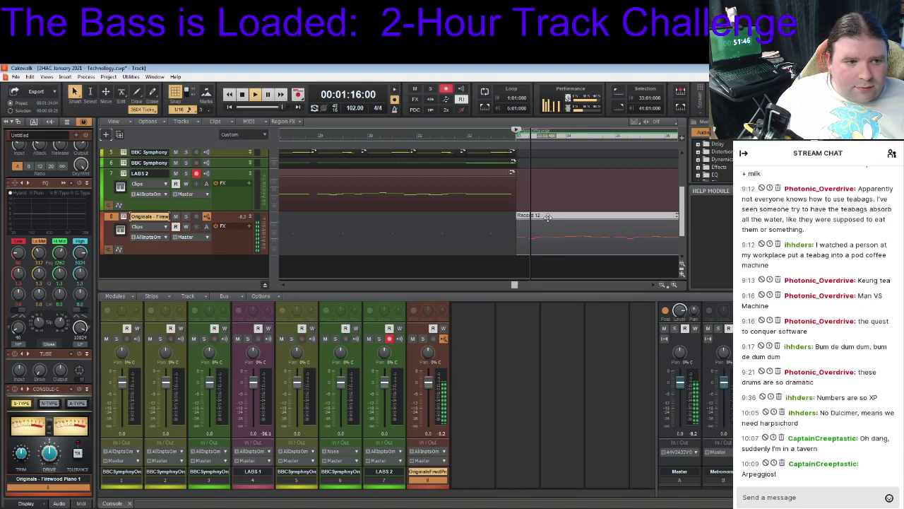
{"action": "key", "text": "space"}
Open the Firewood Piano clip in the Piano Roll and listen to its notes from measure 33
{"action": "double_click", "coordinate": [548, 221]}
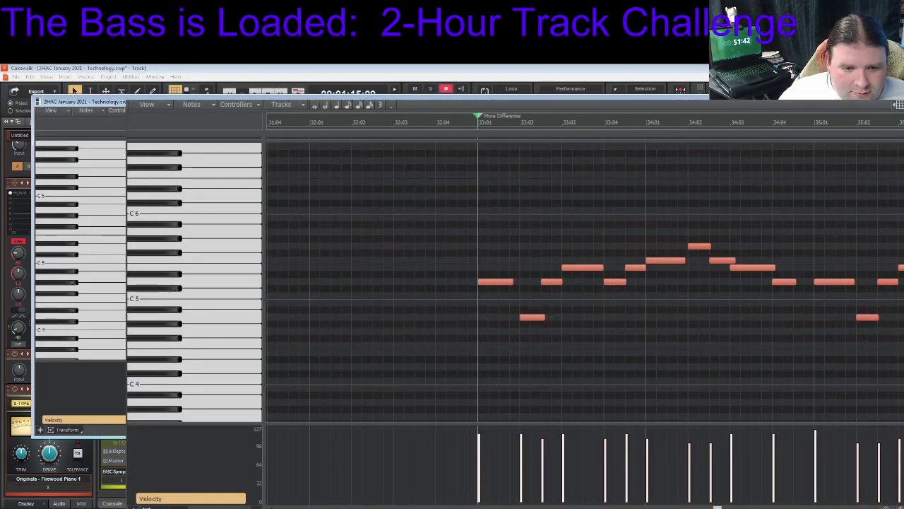
{"action": "scroll", "coordinate": [780, 352], "scroll_direction": "right", "scroll_amount": 3}
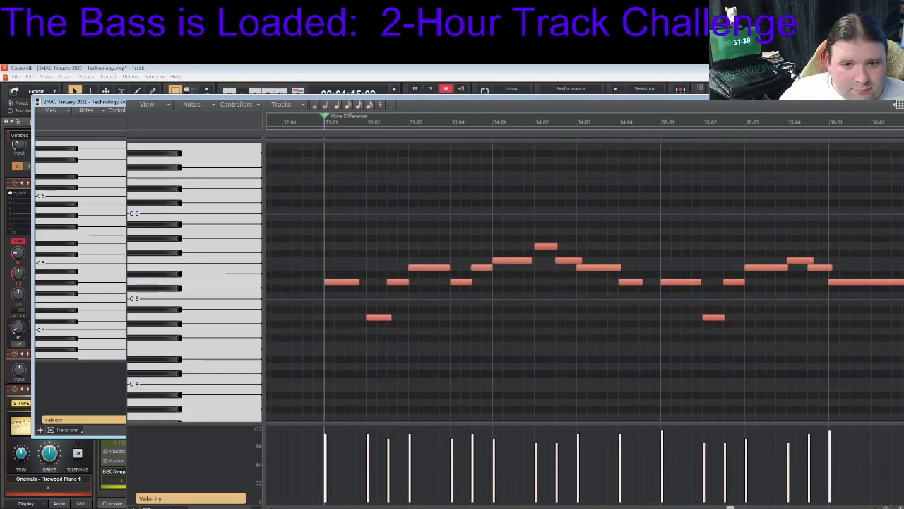
{"action": "scroll", "coordinate": [585, 283], "scroll_direction": "down", "scroll_amount": 1}
{"action": "scroll", "coordinate": [584, 282], "scroll_direction": "down", "scroll_amount": 3}
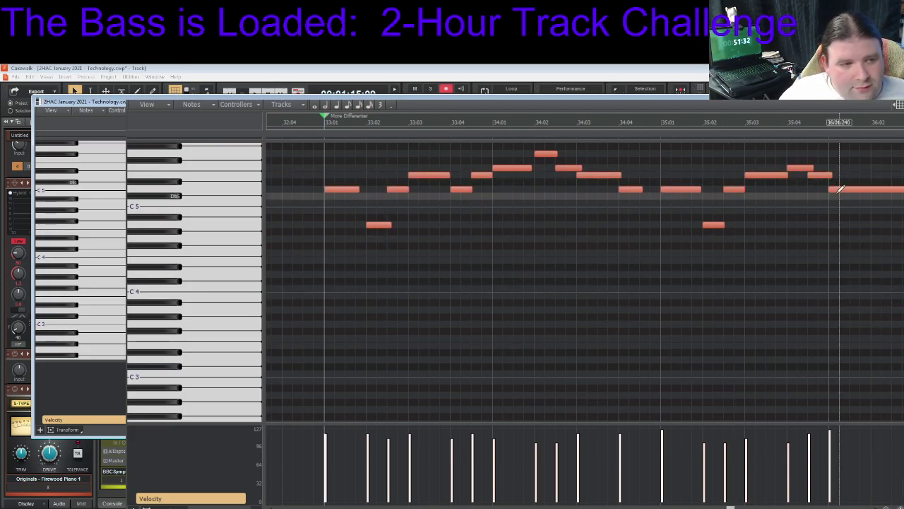
{"action": "key", "text": "space"}
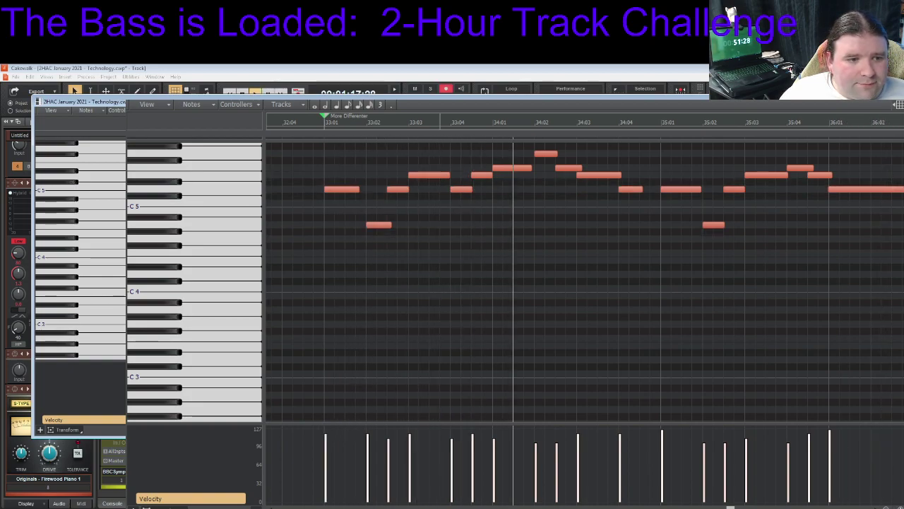
{"action": "key", "text": "space"}
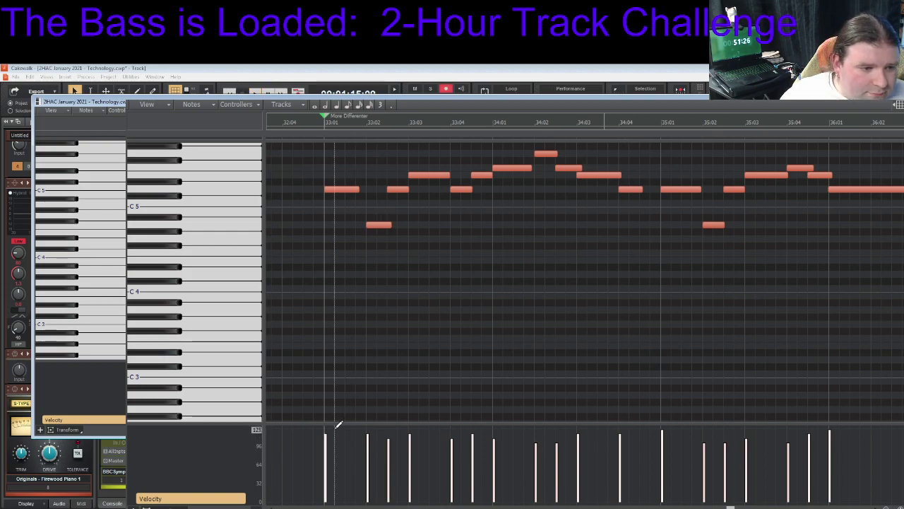
Lower the velocities of the Firewood Piano notes in measures 33 to 36 to about 80 to 100
{"action": "left_click_drag", "start_coordinate": [325, 432], "coordinate": [621, 453]}
{"action": "left_click_drag", "start_coordinate": [662, 429], "coordinate": [661, 449]}
{"action": "left_click_drag", "start_coordinate": [704, 445], "coordinate": [832, 448]}
{"action": "scroll", "coordinate": [833, 445], "scroll_direction": "right", "scroll_amount": 8}
{"action": "scroll", "coordinate": [833, 445], "scroll_direction": "right", "scroll_amount": 5}
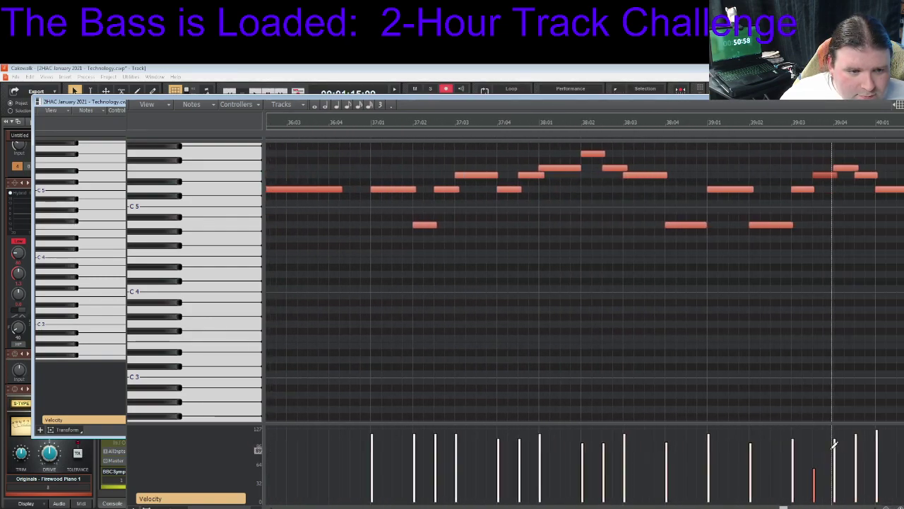
Lower the velocities of the louder Firewood Piano notes from measure 37 to the start of measure 40
{"action": "left_click_drag", "start_coordinate": [371, 431], "coordinate": [624, 450]}
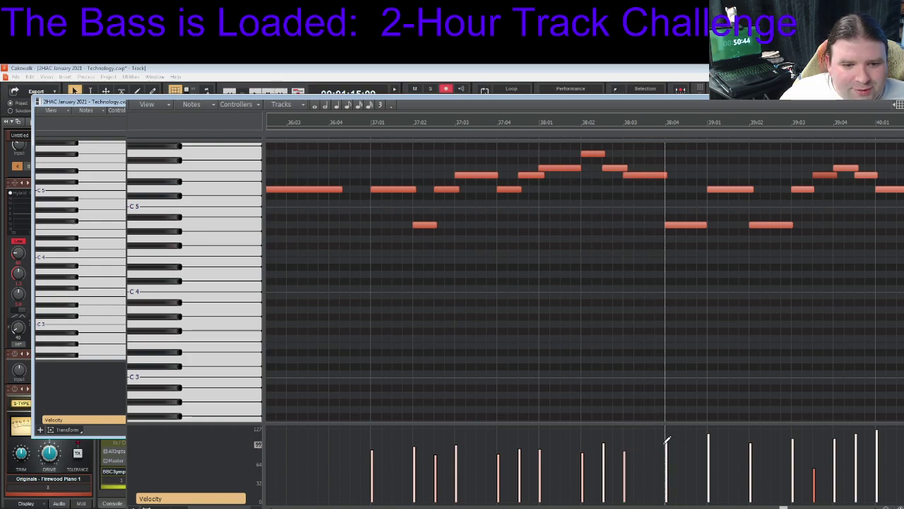
{"action": "left_click_drag", "start_coordinate": [708, 432], "coordinate": [709, 450]}
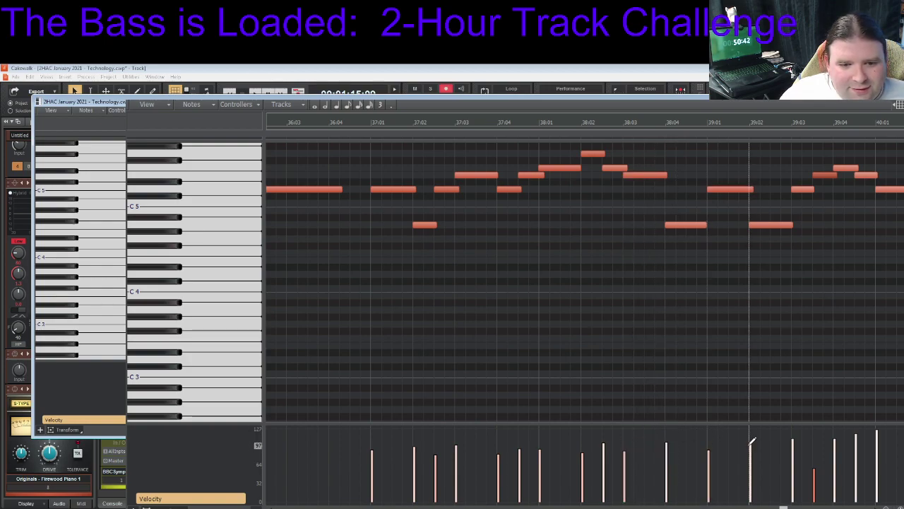
{"action": "left_click_drag", "start_coordinate": [792, 434], "coordinate": [876, 442]}
{"action": "scroll", "coordinate": [812, 429], "scroll_direction": "right", "scroll_amount": 8}
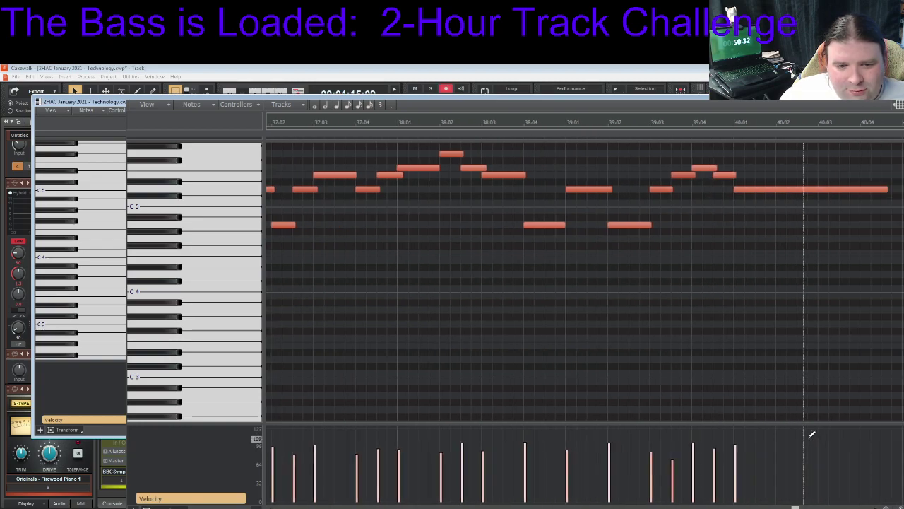
Play the piano melody from measure 33 to check the velocities, and close the Piano Roll
{"action": "key", "text": "space"}
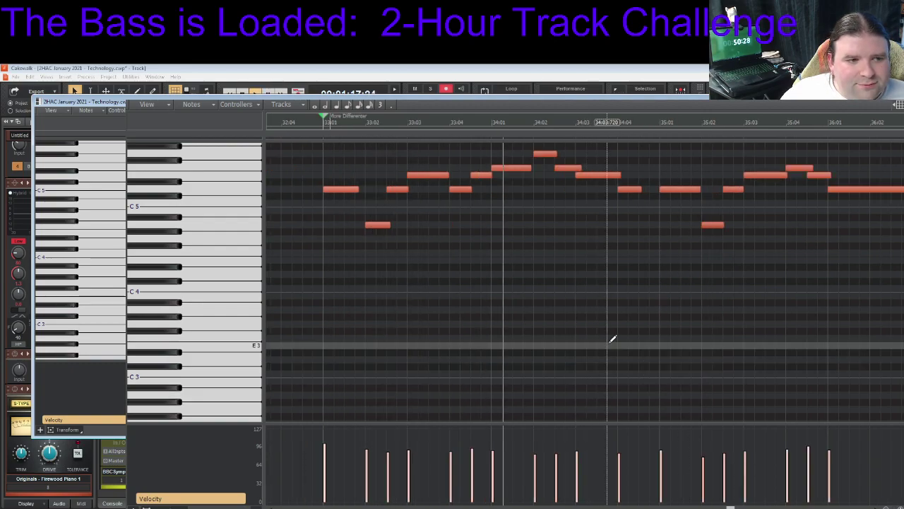
{"action": "key", "text": "space"}
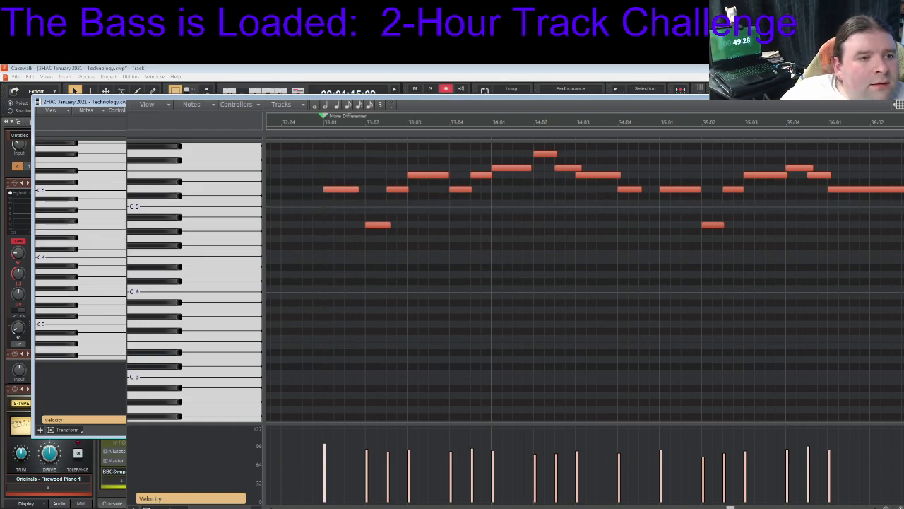
{"action": "key", "text": "ctrl+F4"}
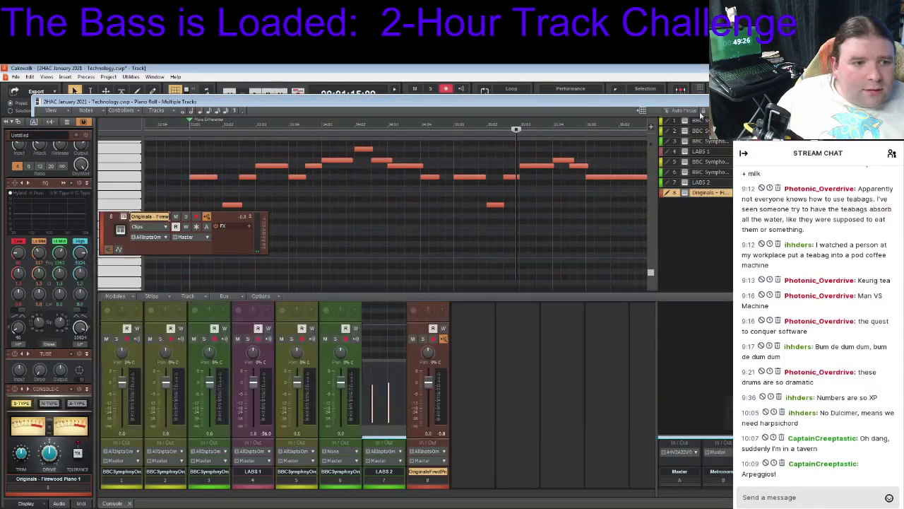
Arm the Firewood Piano track for recording
{"action": "right_click", "coordinate": [195, 217]}
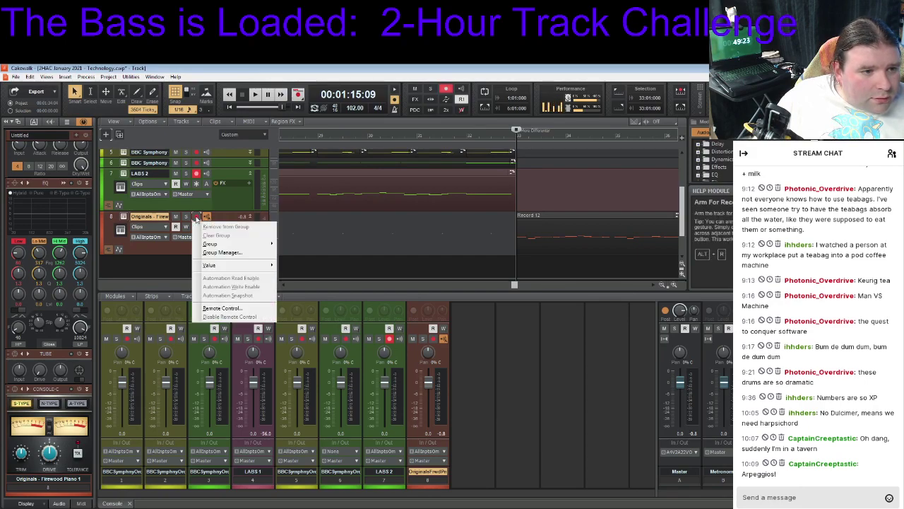
{"action": "left_click", "coordinate": [195, 217]}
{"action": "right_click", "coordinate": [196, 216]}
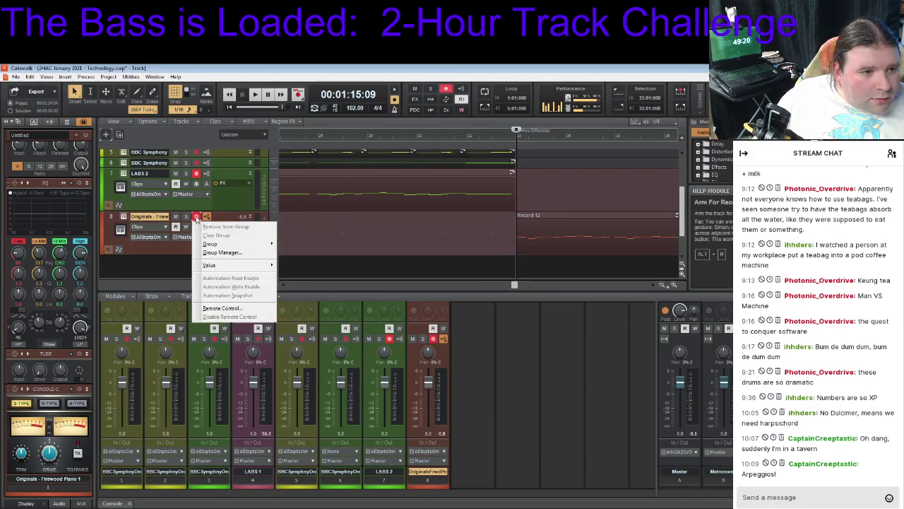
{"action": "key", "text": "Escape"}
Check the recording settings, try to record a new take from measure 33, and undo it
{"action": "right_click", "coordinate": [305, 101]}
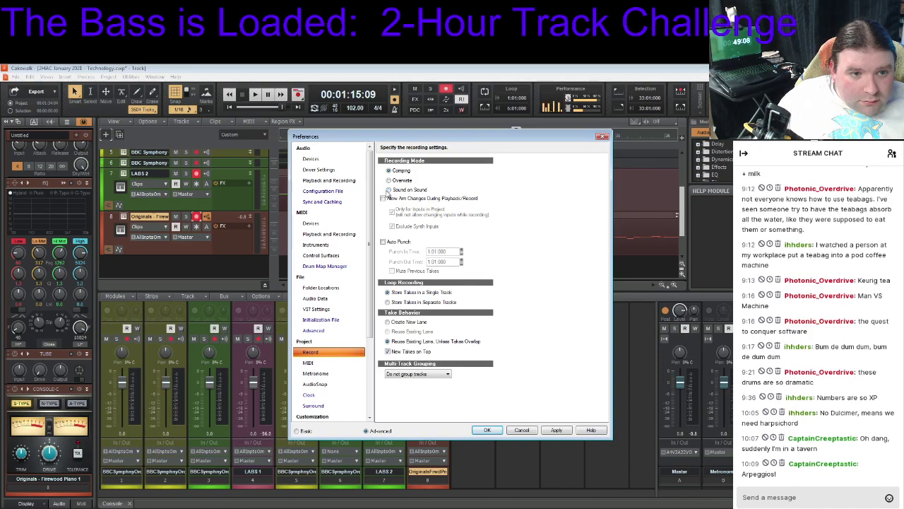
{"action": "left_click", "coordinate": [602, 136]}
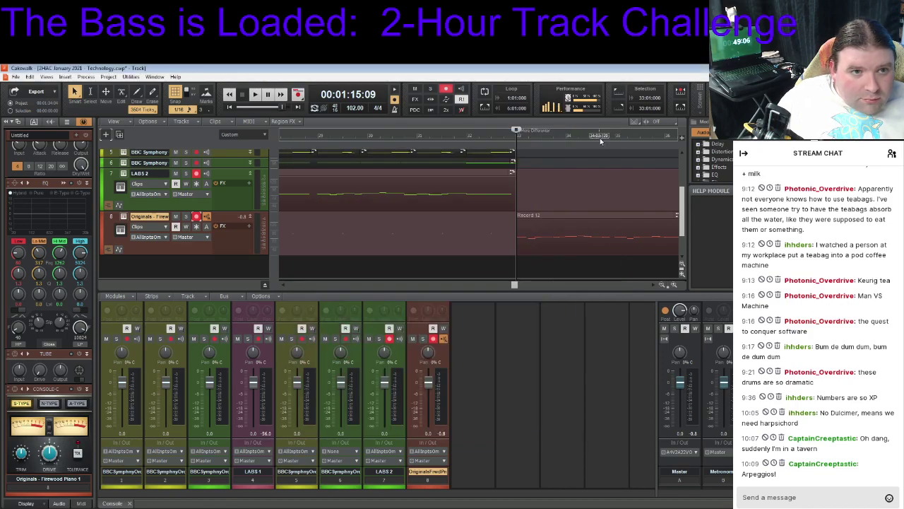
{"action": "left_click", "coordinate": [298, 95]}
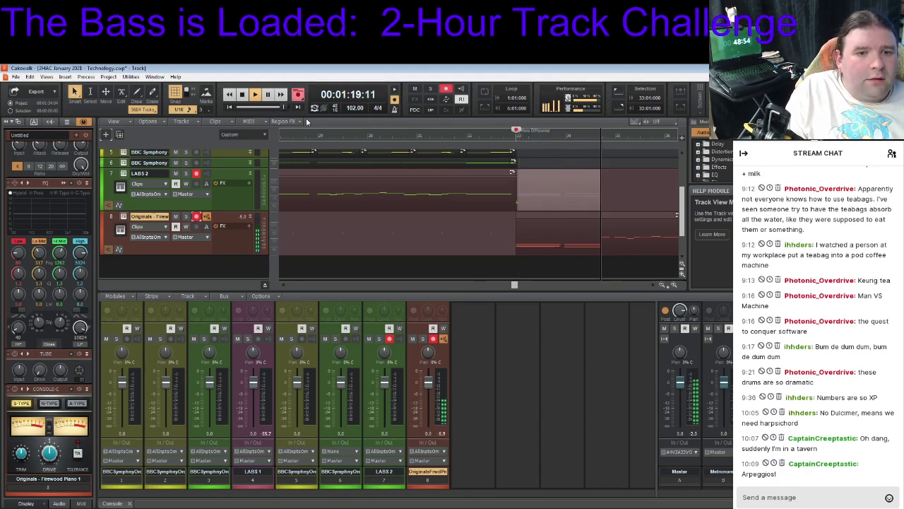
{"action": "key", "text": "space"}
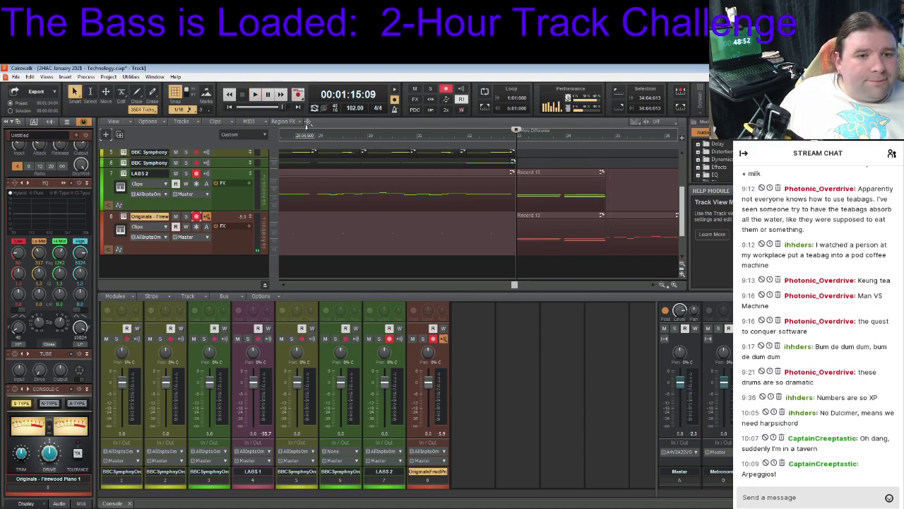
{"action": "key", "text": "ctrl+z"}
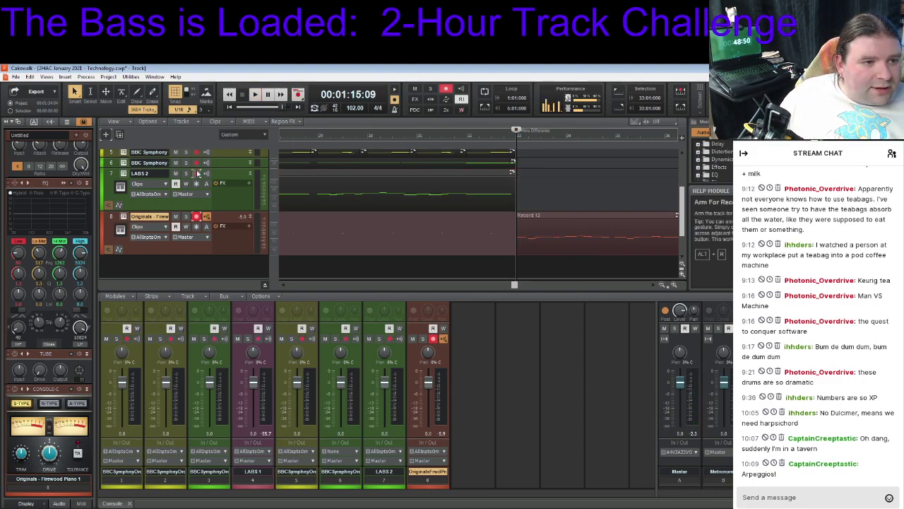
Set the recording mode to Sound on Sound and apply the preference
{"action": "right_click", "coordinate": [299, 98]}
{"action": "left_click", "coordinate": [601, 137]}
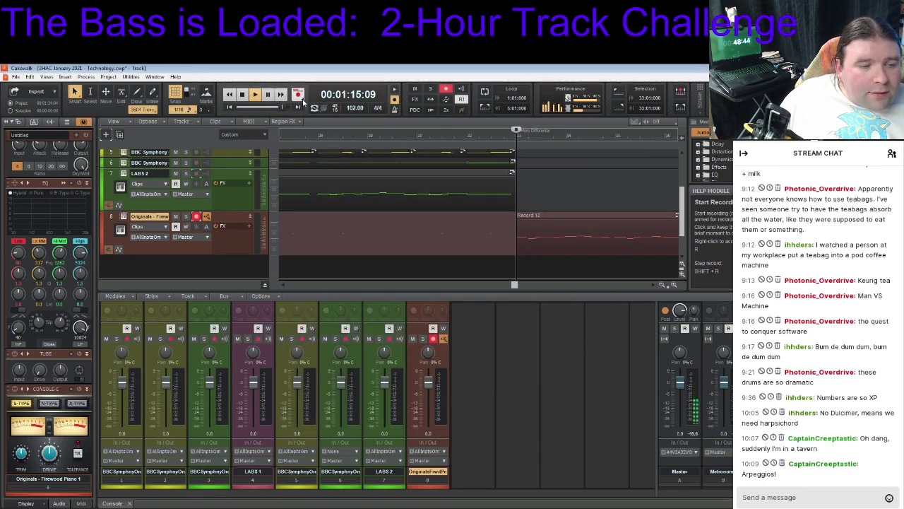
{"action": "right_click", "coordinate": [300, 99]}
{"action": "left_click", "coordinate": [400, 190]}
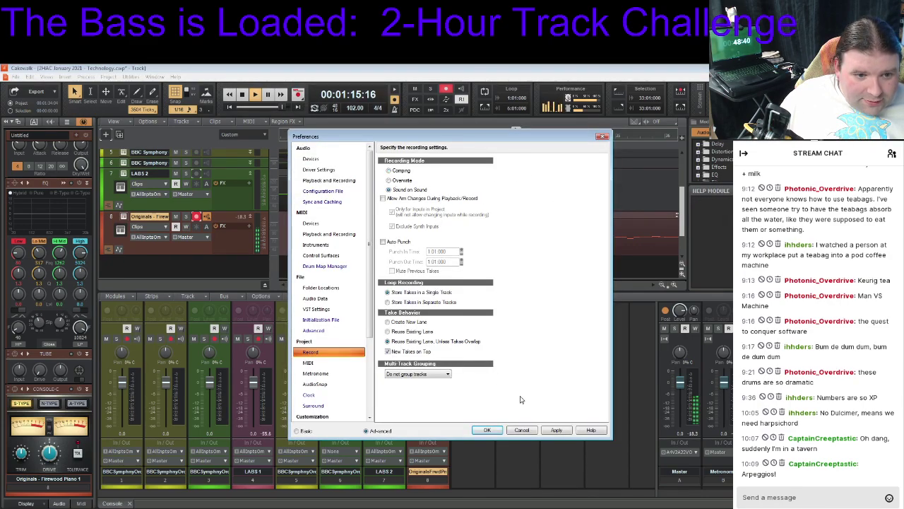
{"action": "left_click_drag", "start_coordinate": [580, 142], "coordinate": [549, 162]}
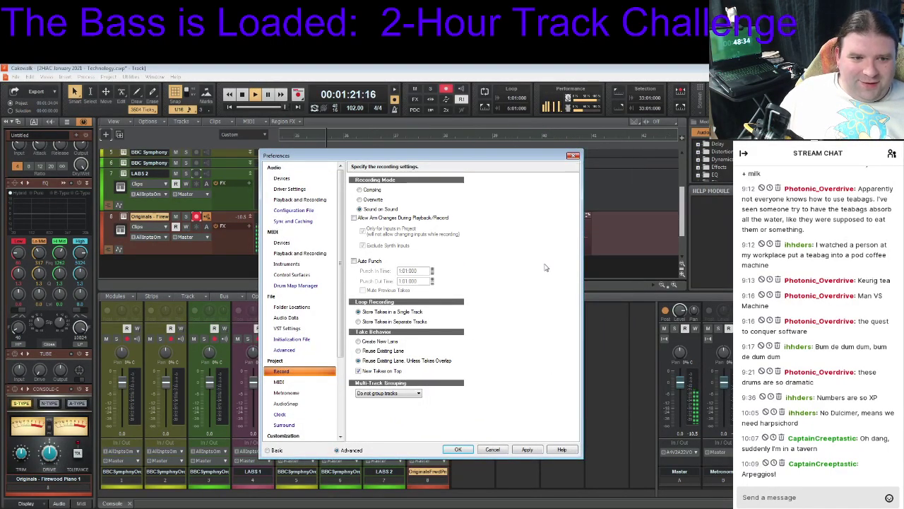
{"action": "left_click", "coordinate": [527, 450]}
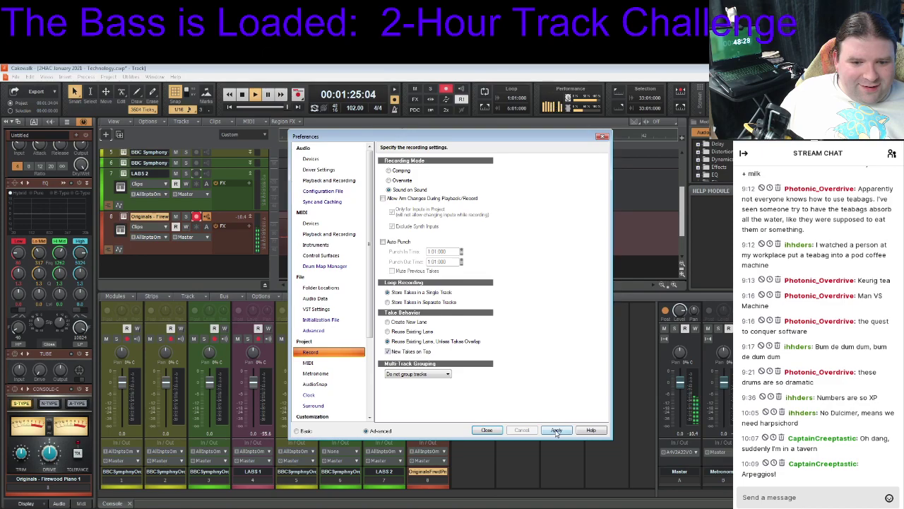
{"action": "left_click", "coordinate": [488, 429]}
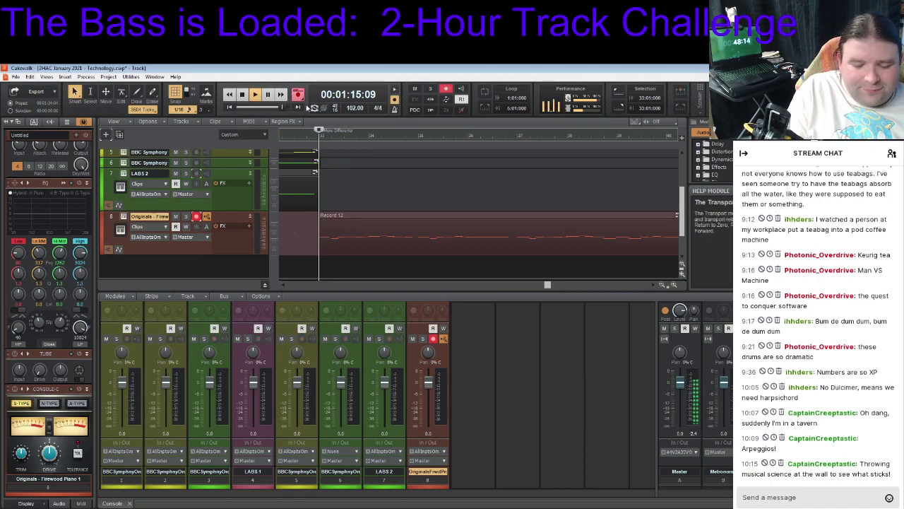
Try to record another Firewood Piano take over the melody from measure 33, and undo it
{"action": "key", "text": "r"}
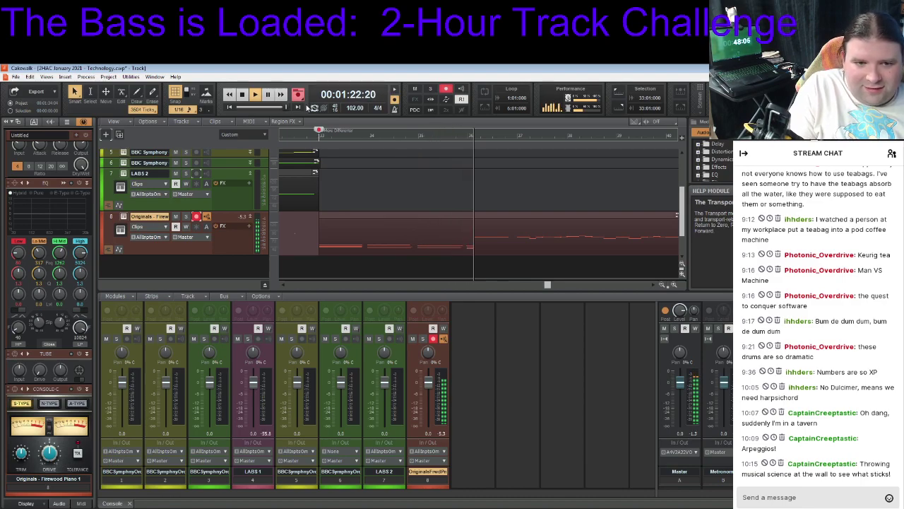
{"action": "key", "text": "space"}
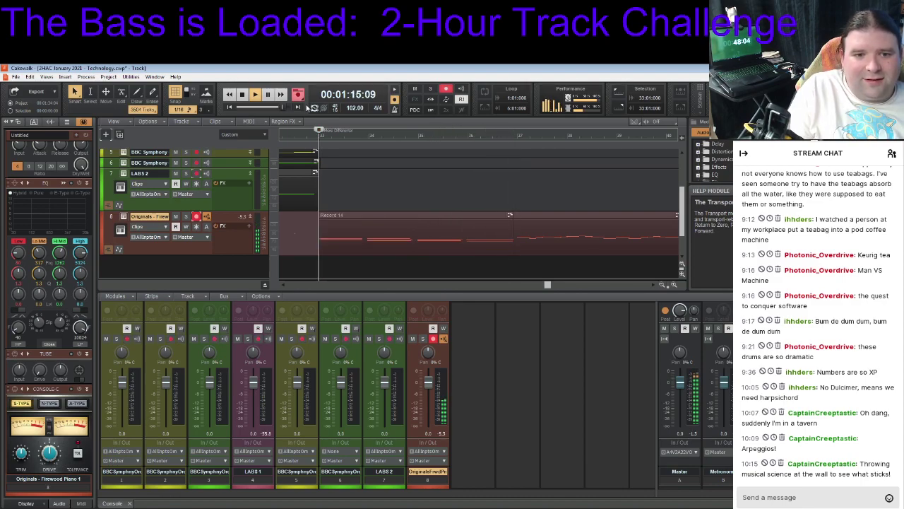
{"action": "key", "text": "ctrl+z"}
Set the recording mode to Comping, apply the preference, and check the project's MIDI settings
{"action": "right_click", "coordinate": [298, 94]}
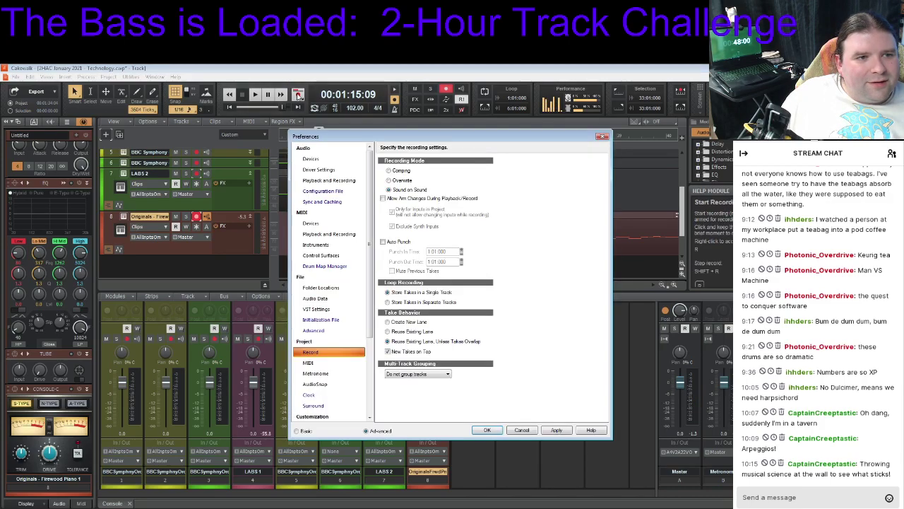
{"action": "left_click", "coordinate": [389, 171]}
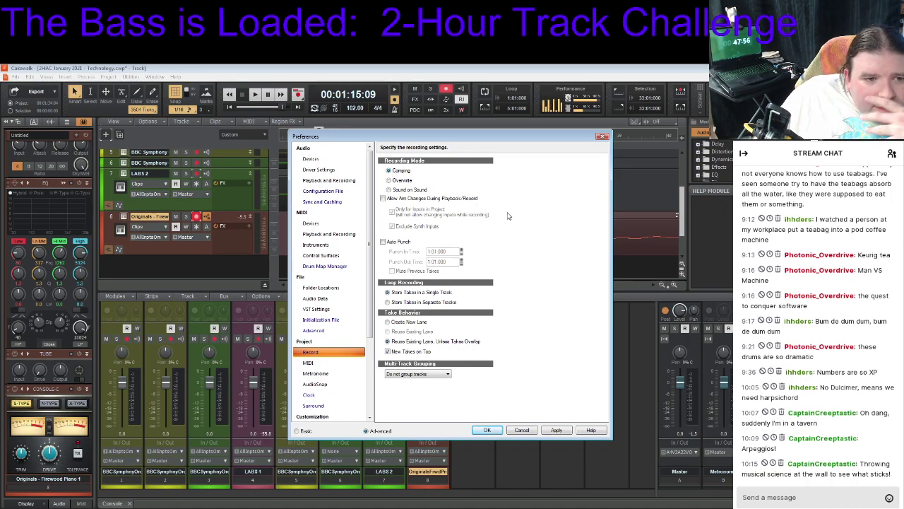
{"action": "left_click", "coordinate": [562, 429]}
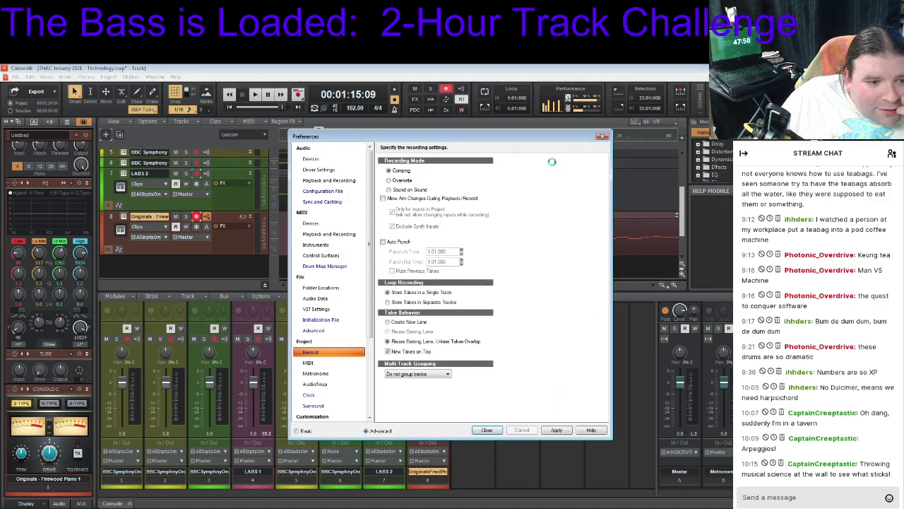
{"action": "left_click", "coordinate": [310, 364]}
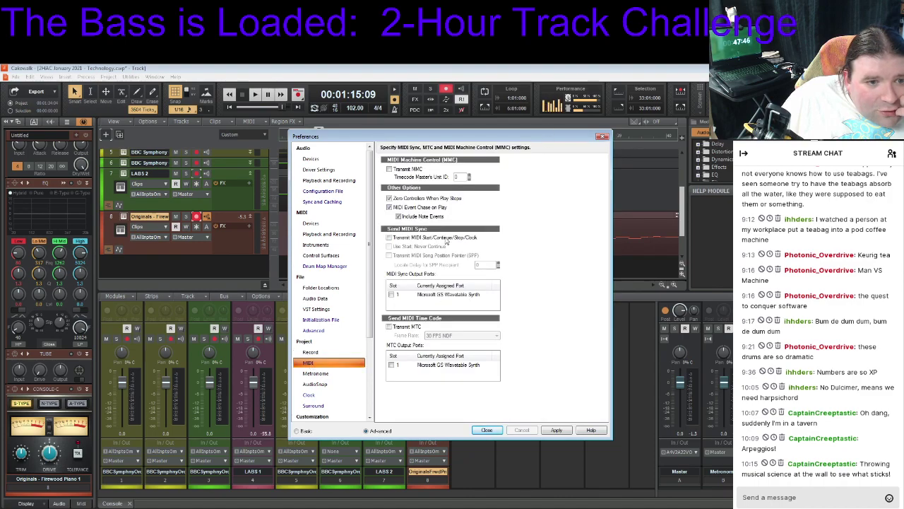
{"action": "left_click", "coordinate": [603, 137]}
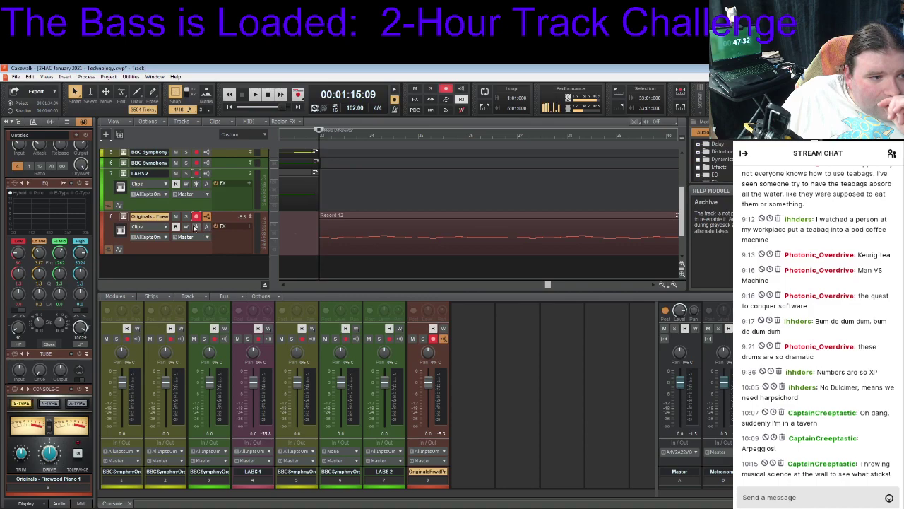
Show the Firewood Piano track's take lanes and try to record a new take from measure 33
{"action": "left_click", "coordinate": [119, 250]}
{"action": "left_click", "coordinate": [119, 250]}
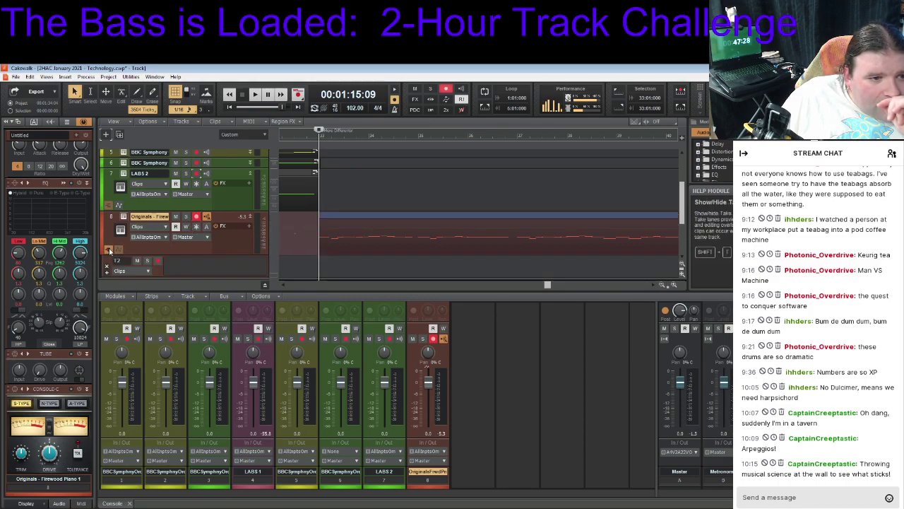
{"action": "left_click", "coordinate": [110, 251]}
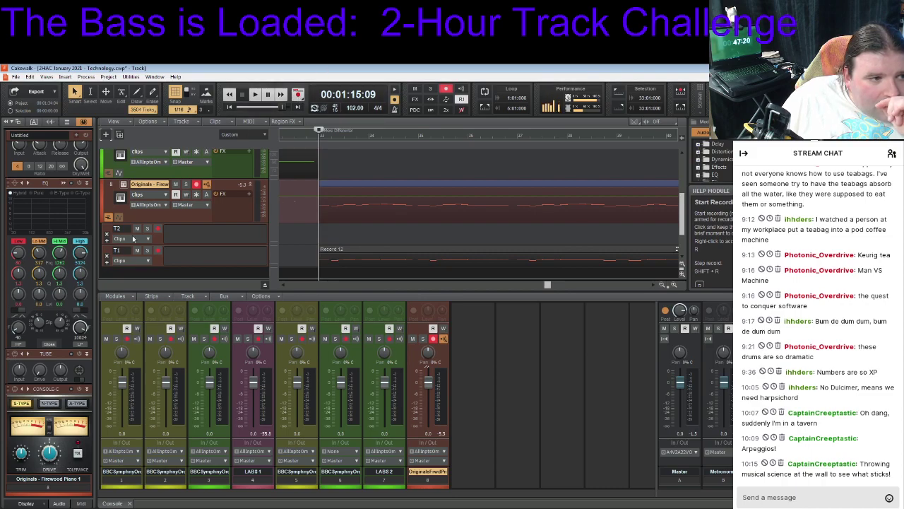
{"action": "left_click", "coordinate": [299, 96]}
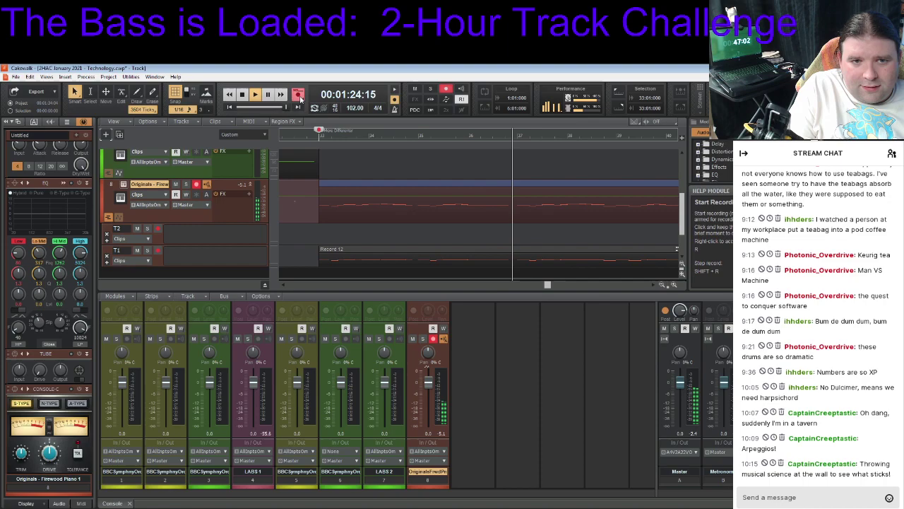
{"action": "key", "text": "space"}
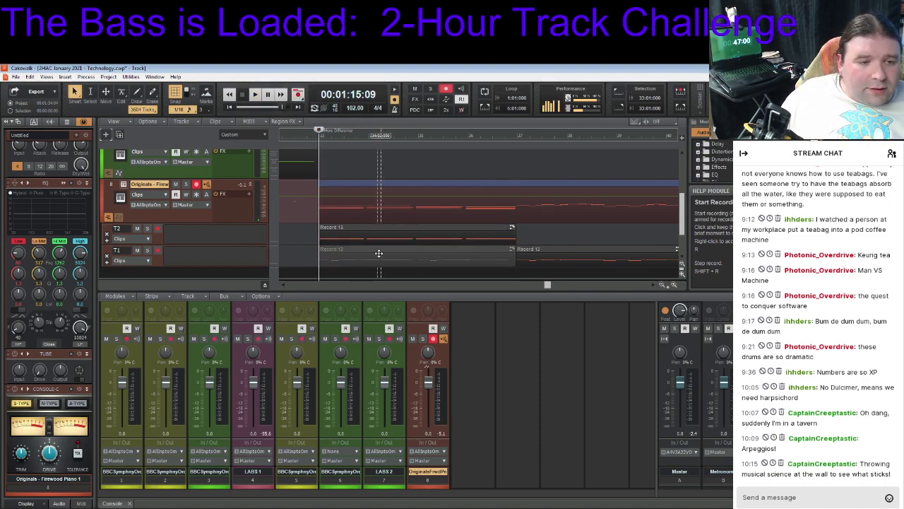
Try moving the muted T1 clip section into lane T2 with Replace Old with New, play it back, and undo the move and the take
{"action": "left_click", "coordinate": [376, 232]}
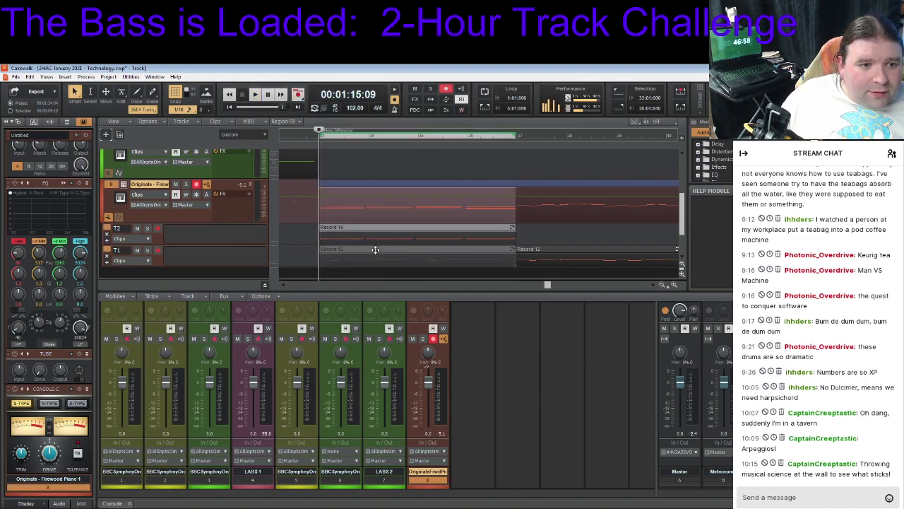
{"action": "left_click_drag", "start_coordinate": [381, 249], "coordinate": [380, 239]}
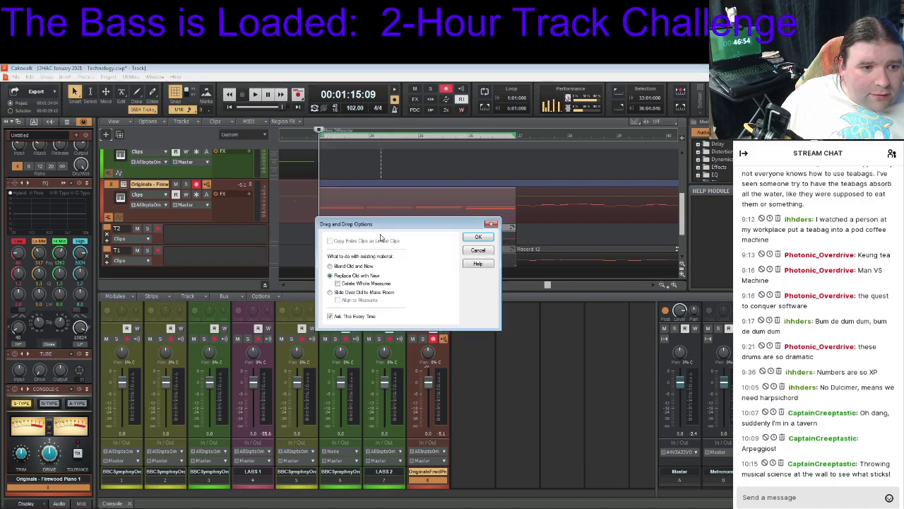
{"action": "left_click", "coordinate": [471, 238]}
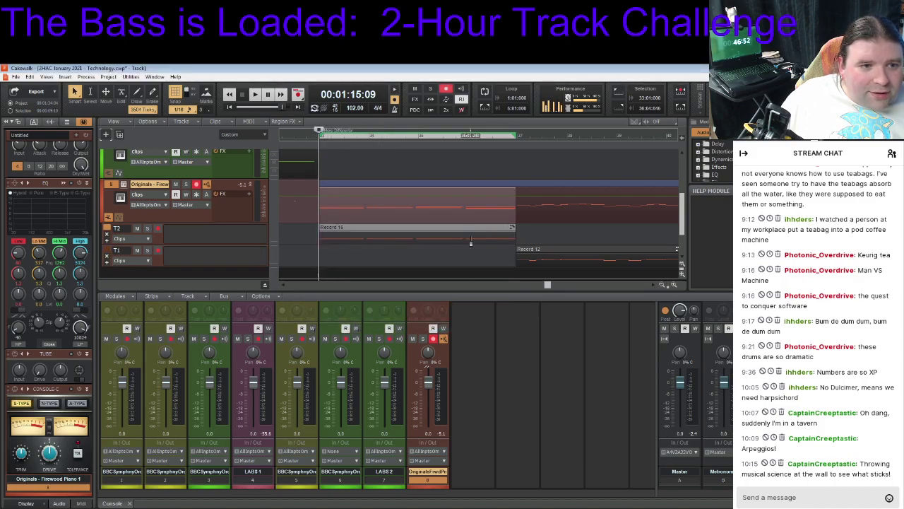
{"action": "key", "text": "space"}
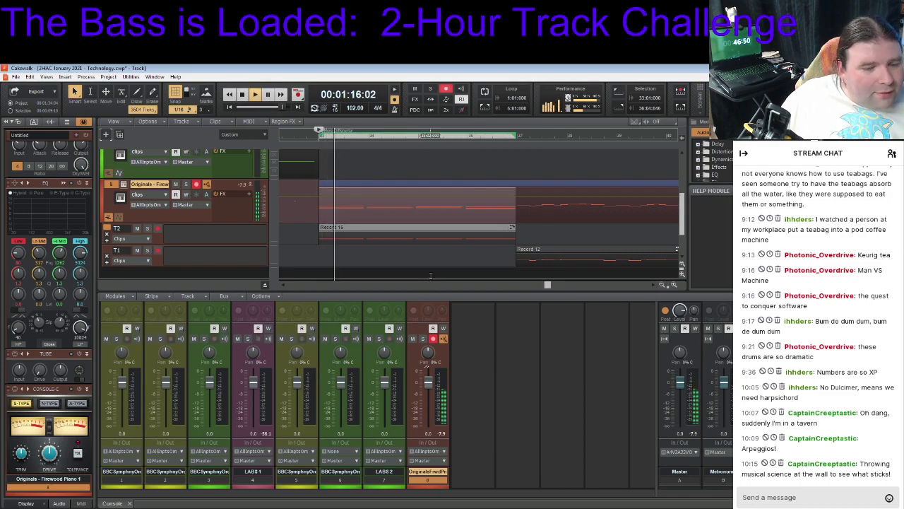
{"action": "key", "text": "space"}
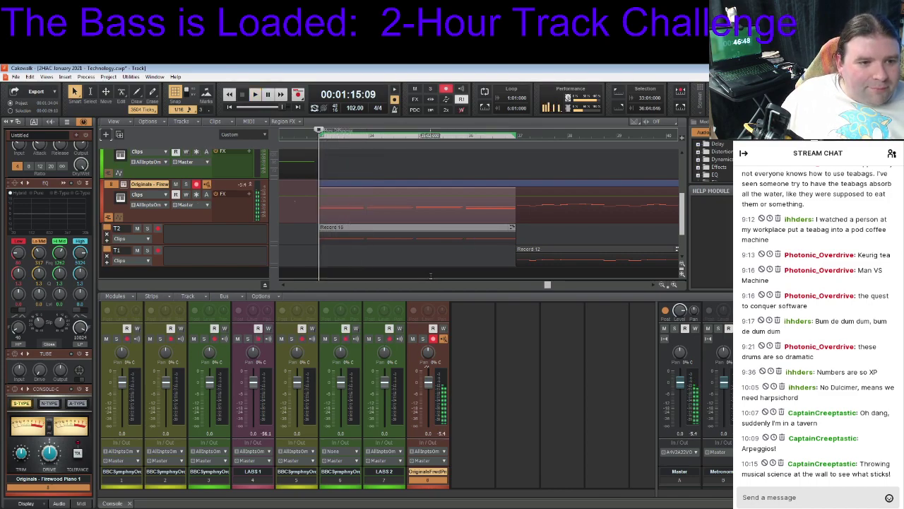
{"action": "key", "text": "ctrl+z"}
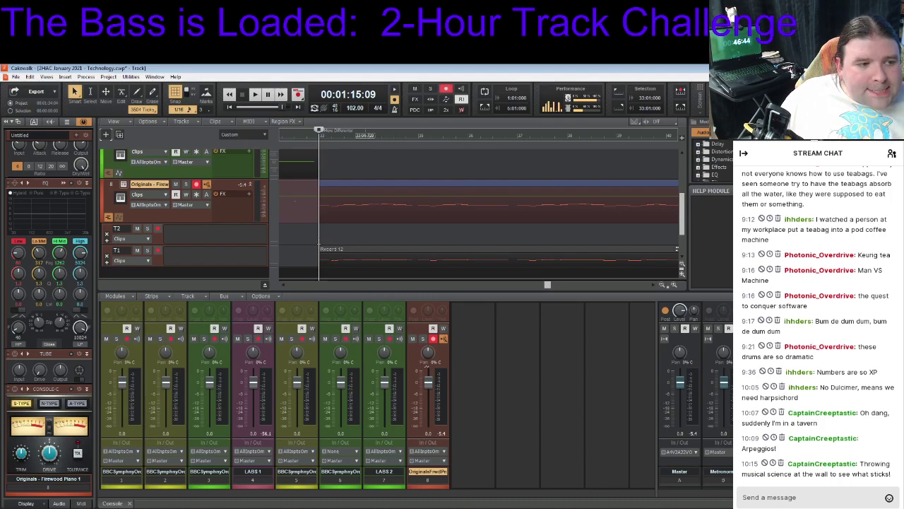
Hide the take lanes of the Firewood Piano track
{"action": "left_click", "coordinate": [148, 240]}
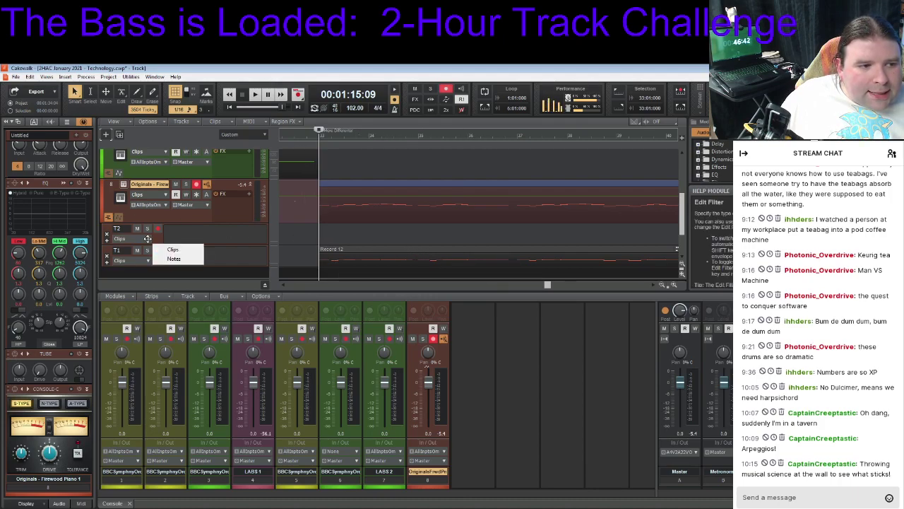
{"action": "left_click", "coordinate": [188, 219]}
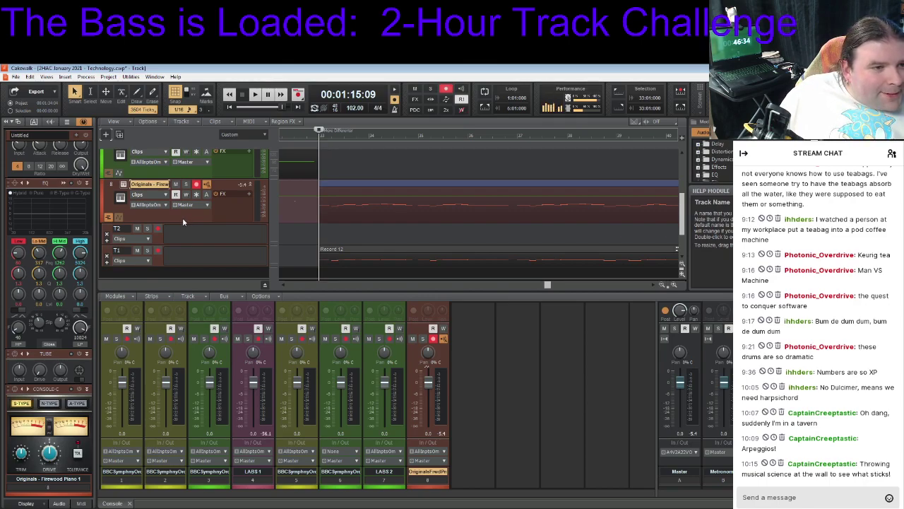
{"action": "left_click", "coordinate": [107, 217]}
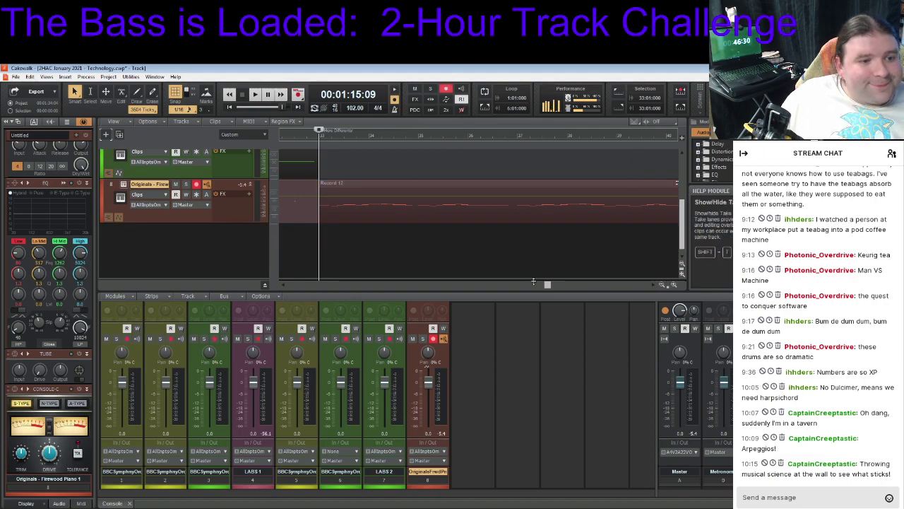
Open the Firewood Piano clip in the piano roll, select all melody notes from measure 33, and transpose them up 12 semitones
{"action": "double_click", "coordinate": [382, 185]}
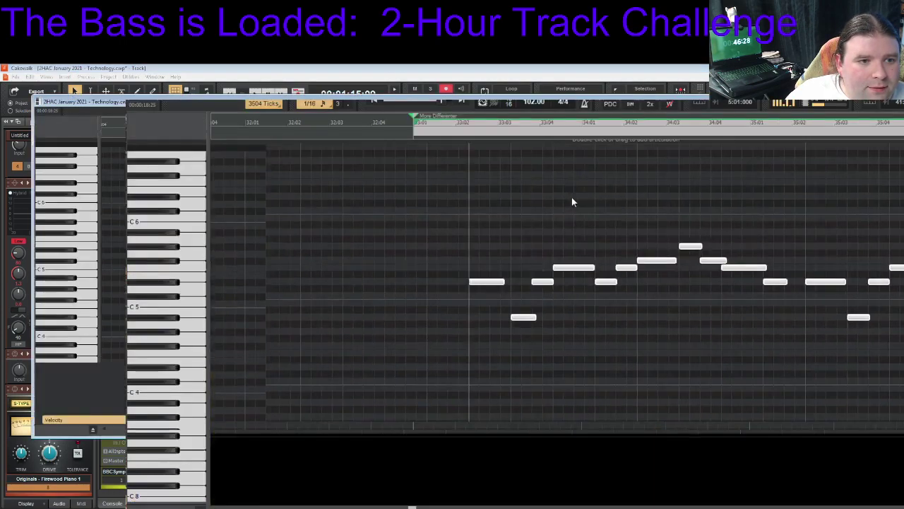
{"action": "scroll", "coordinate": [293, 277], "scroll_direction": "down", "scroll_amount": 5}
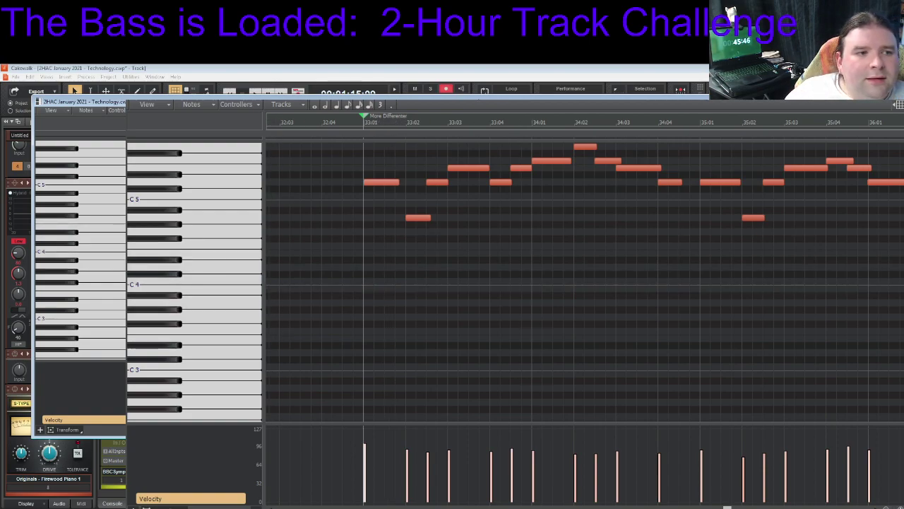
{"action": "scroll", "coordinate": [672, 292], "scroll_direction": "up", "scroll_amount": 5}
{"action": "scroll", "coordinate": [683, 289], "scroll_direction": "up", "scroll_amount": 1}
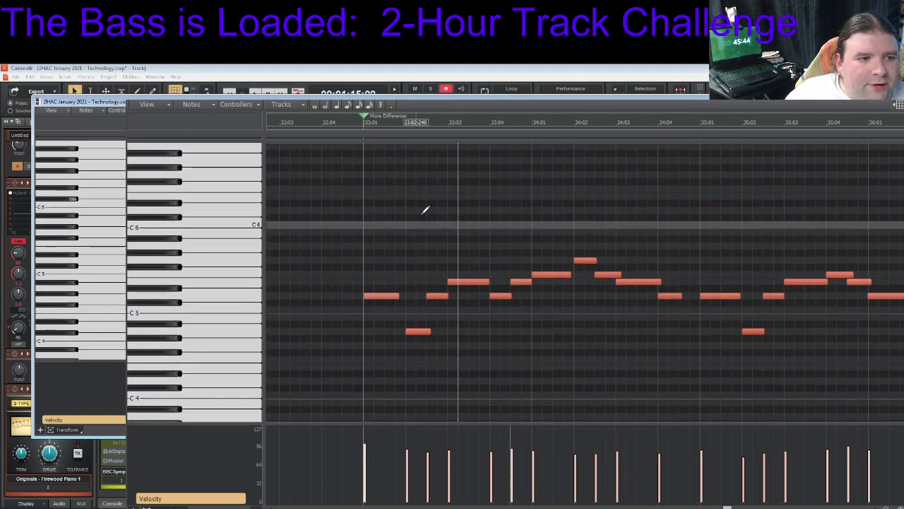
{"action": "left_click_drag", "start_coordinate": [380, 219], "coordinate": [877, 364]}
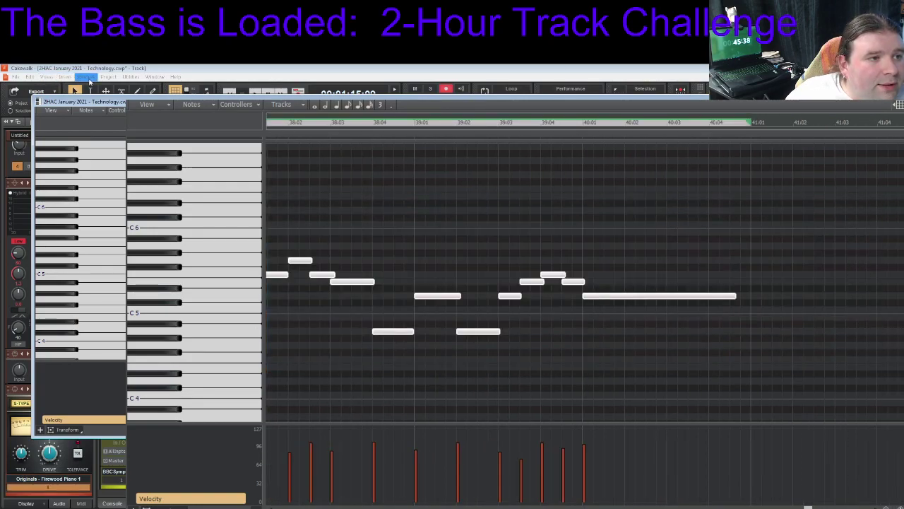
{"action": "left_click", "coordinate": [86, 77]}
{"action": "left_click", "coordinate": [212, 113]}
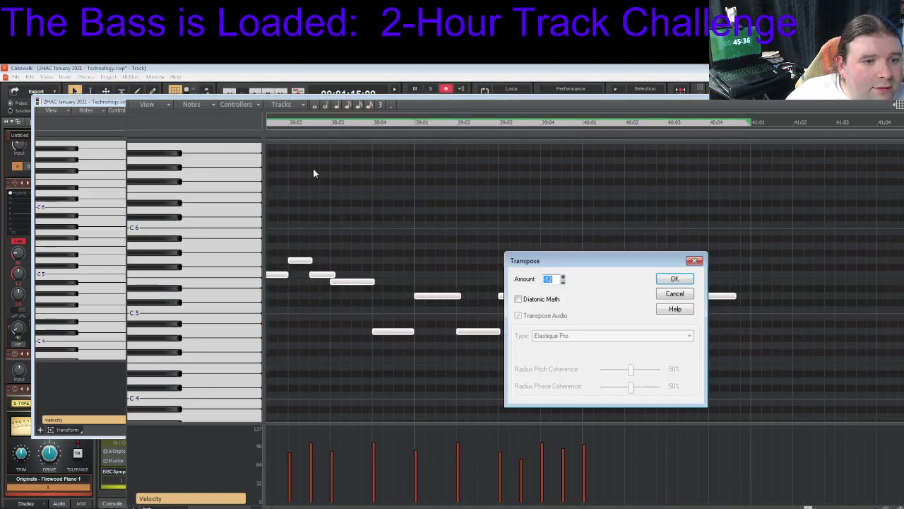
{"action": "key", "text": "Return"}
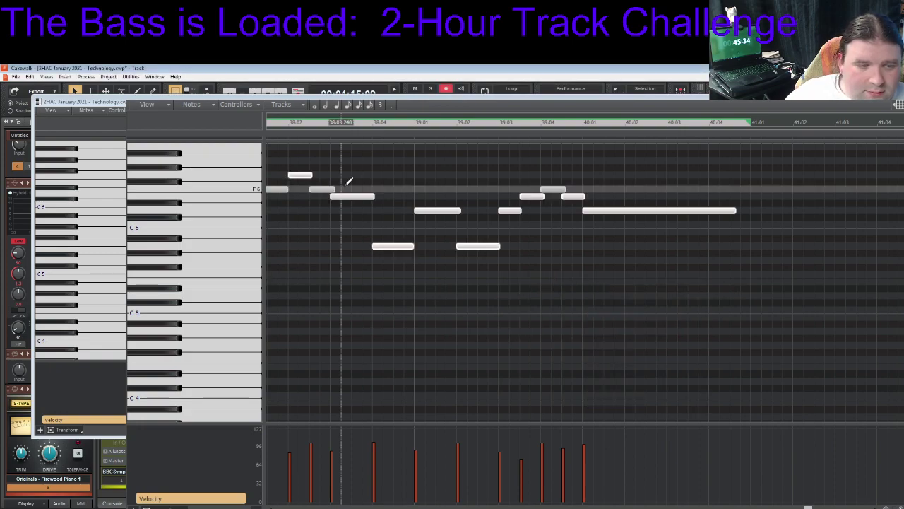
Play back the transposed melody, deselect its notes, and return the playhead to measure 33
{"action": "key", "text": "space"}
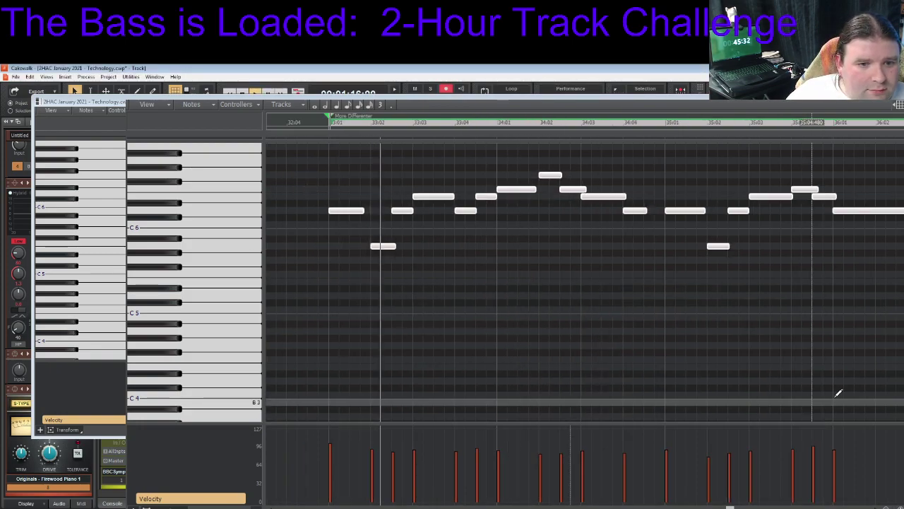
{"action": "key", "text": "space"}
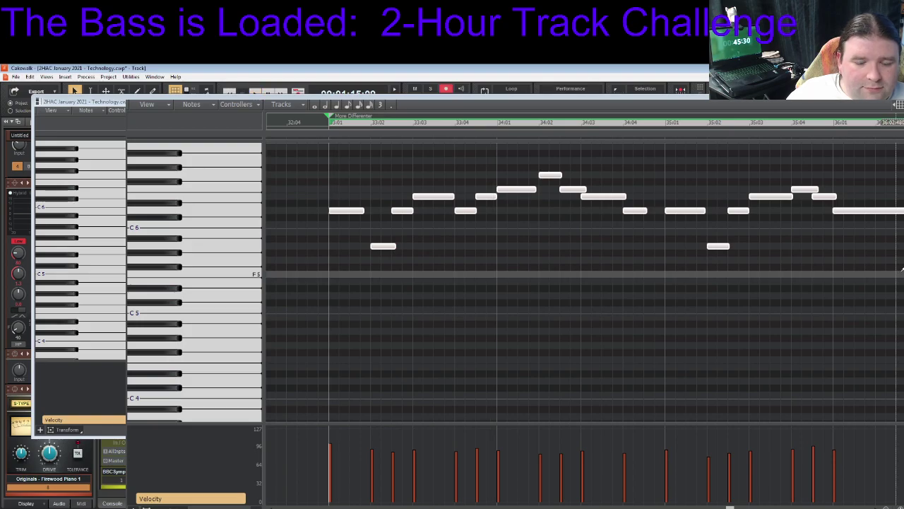
{"action": "left_click", "coordinate": [896, 268]}
{"action": "scroll", "coordinate": [895, 268], "scroll_direction": "down", "scroll_amount": 1}
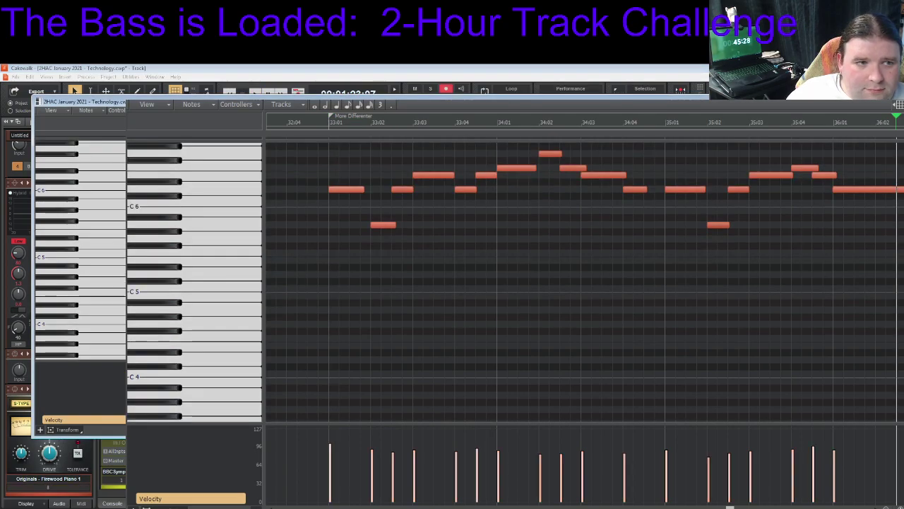
{"action": "scroll", "coordinate": [896, 269], "scroll_direction": "up", "scroll_amount": 2}
{"action": "left_click", "coordinate": [330, 125]}
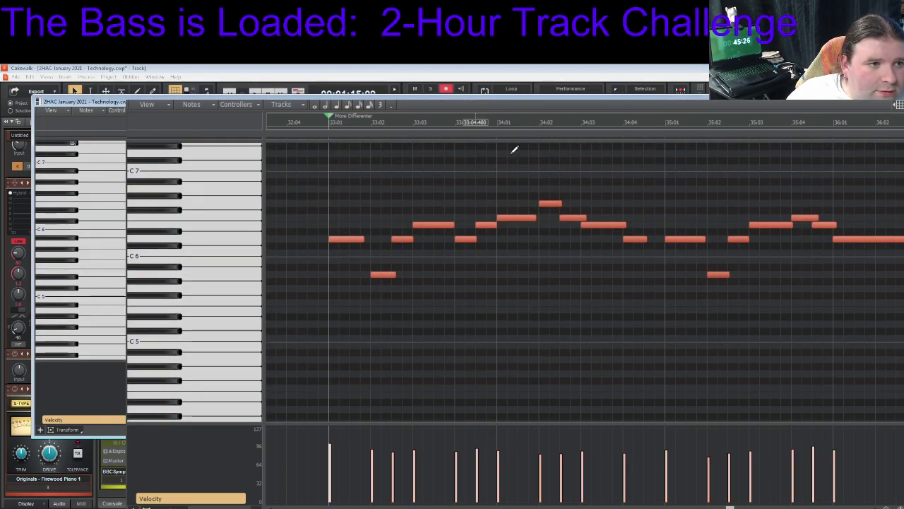
Draw a whole-note chord of D4, F4 and A4 across measure 33 below the melody
{"action": "scroll", "coordinate": [686, 316], "scroll_direction": "down", "scroll_amount": 6}
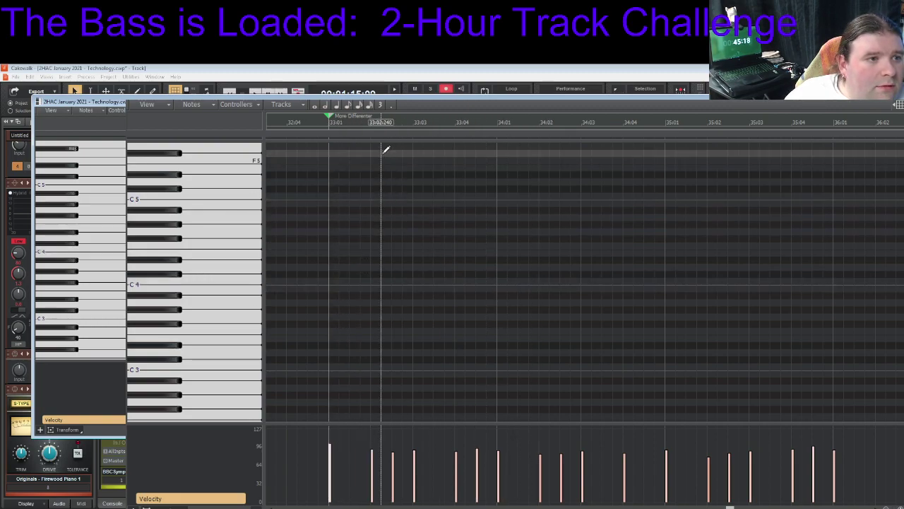
{"action": "left_click", "coordinate": [330, 267]}
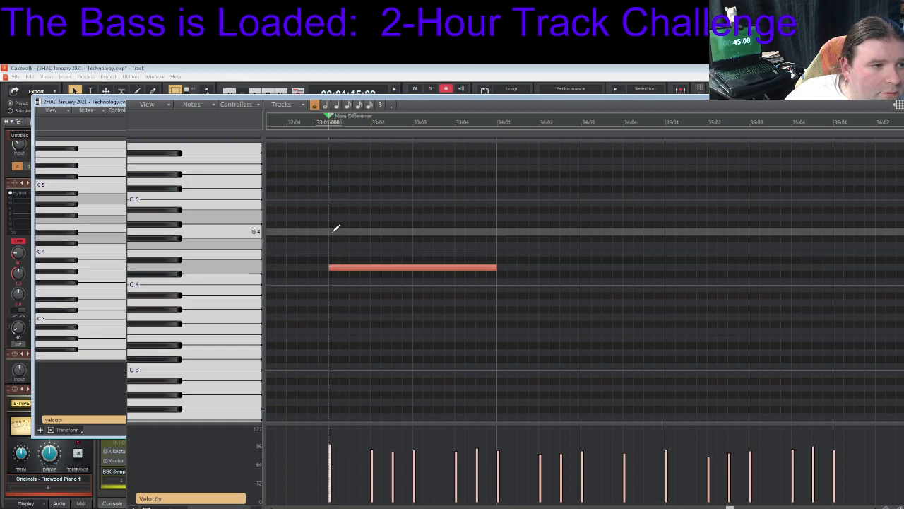
{"action": "left_click", "coordinate": [331, 245]}
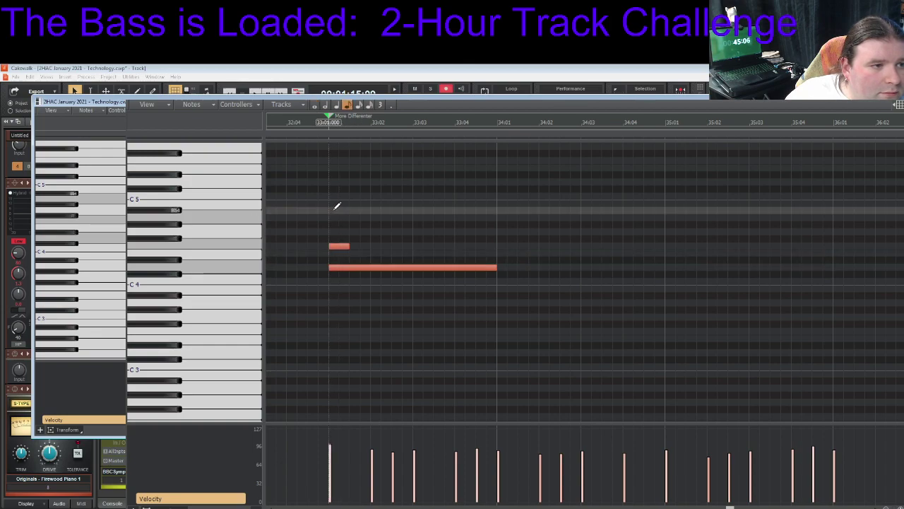
{"action": "mouse_move", "coordinate": [335, 213]}
{"action": "left_mouse_down"}
{"action": "mouse_move", "coordinate": [480, 220]}
{"action": "mouse_move", "coordinate": [486, 209]}
{"action": "mouse_move", "coordinate": [499, 212]}
{"action": "left_mouse_up"}
{"action": "left_click_drag", "start_coordinate": [349, 245], "coordinate": [507, 244]}
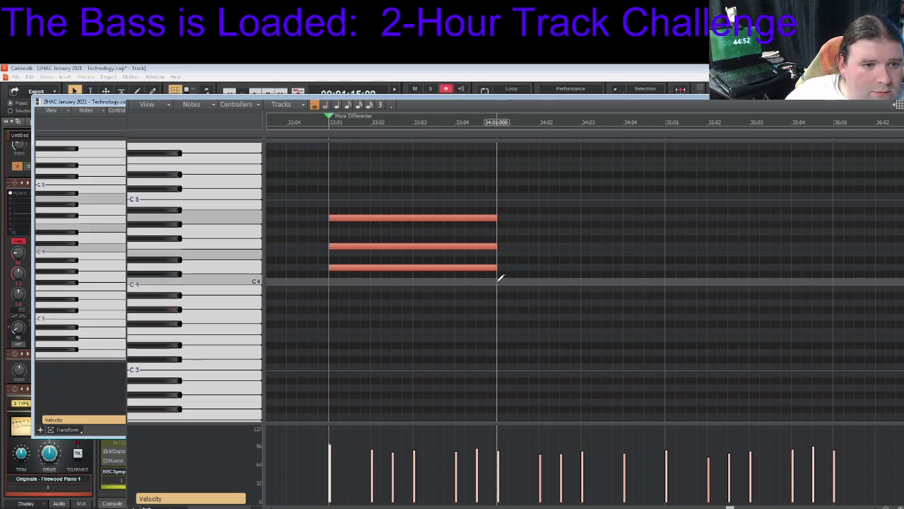
Add whole notes C4 and E4 in measure 34 and extend the A4 note through the end of that measure
{"action": "mouse_move", "coordinate": [499, 281]}
{"action": "left_mouse_down"}
{"action": "mouse_move", "coordinate": [710, 283]}
{"action": "mouse_move", "coordinate": [665, 275]}
{"action": "left_mouse_up"}
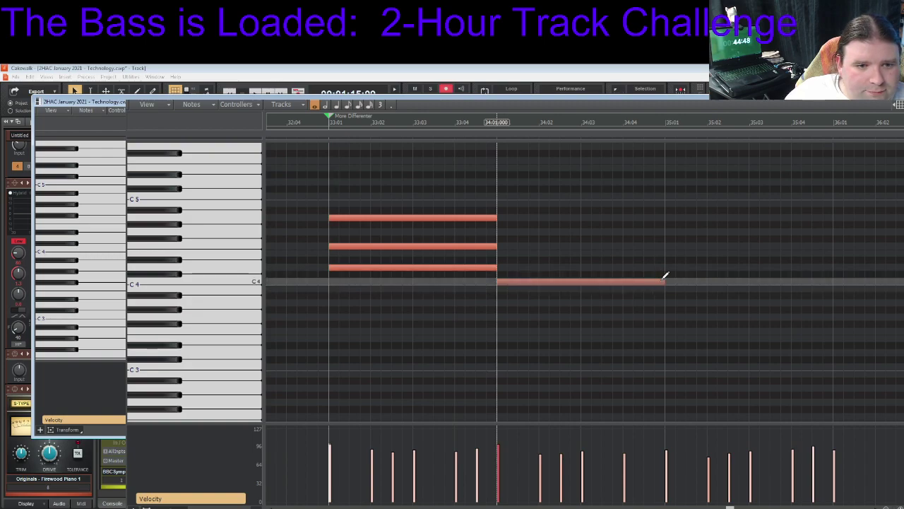
{"action": "left_click", "coordinate": [502, 252]}
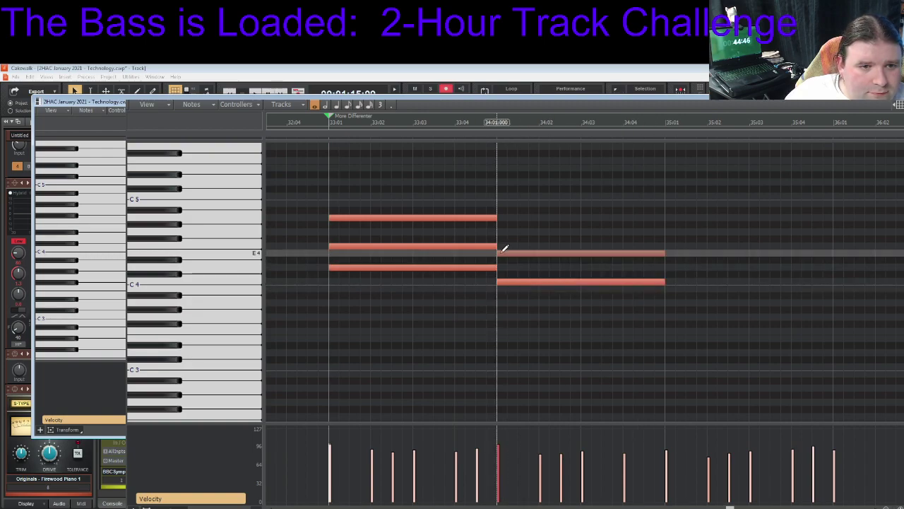
{"action": "left_click_drag", "start_coordinate": [501, 215], "coordinate": [665, 219]}
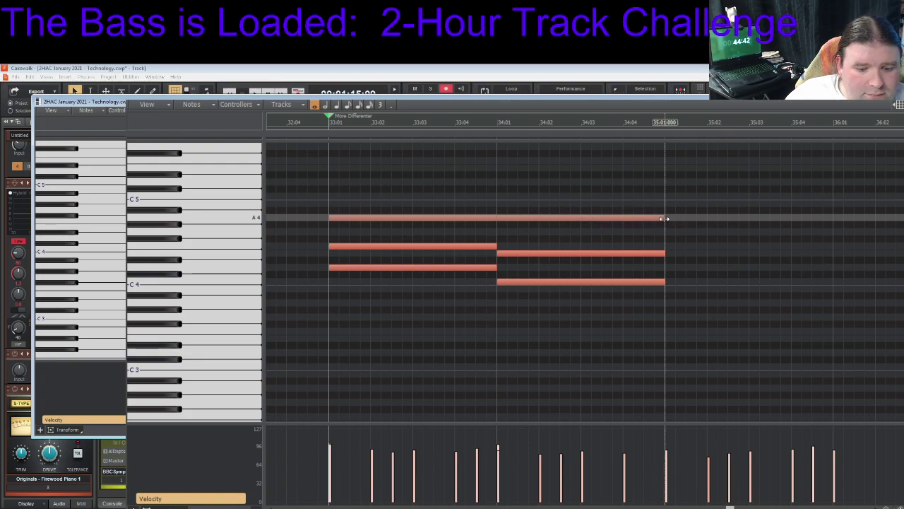
Draw a whole-note chord of C4, E4 and G4 across measure 35
{"action": "mouse_move", "coordinate": [669, 280]}
{"action": "left_mouse_down"}
{"action": "mouse_move", "coordinate": [688, 277]}
{"action": "mouse_move", "coordinate": [683, 248]}
{"action": "mouse_move", "coordinate": [721, 229]}
{"action": "left_mouse_up"}
{"action": "left_click_drag", "start_coordinate": [821, 230], "coordinate": [832, 228]}
{"action": "scroll", "coordinate": [806, 294], "scroll_direction": "down", "scroll_amount": 1}
{"action": "scroll", "coordinate": [800, 291], "scroll_direction": "right", "scroll_amount": 5}
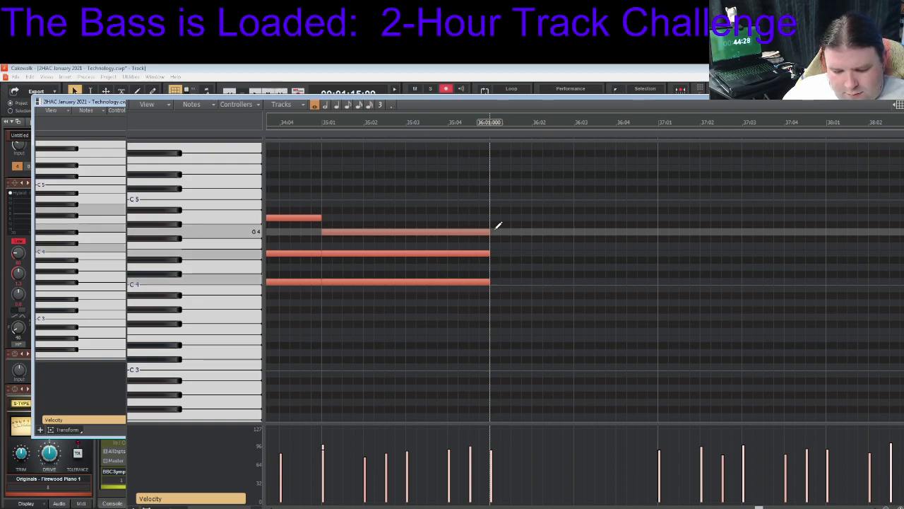
{"action": "left_click", "coordinate": [480, 231]}
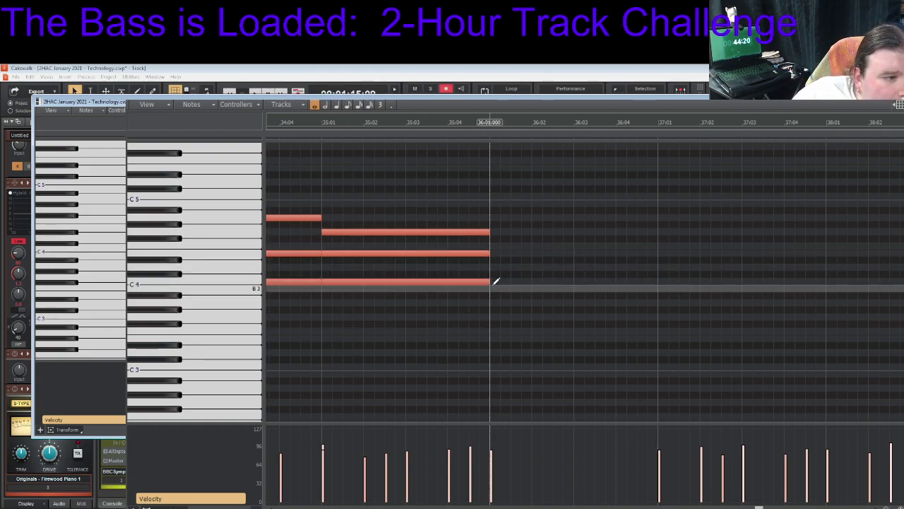
Draw a whole-note chord of B3, D4 and G4 across measure 36
{"action": "left_click_drag", "start_coordinate": [496, 286], "coordinate": [664, 284]}
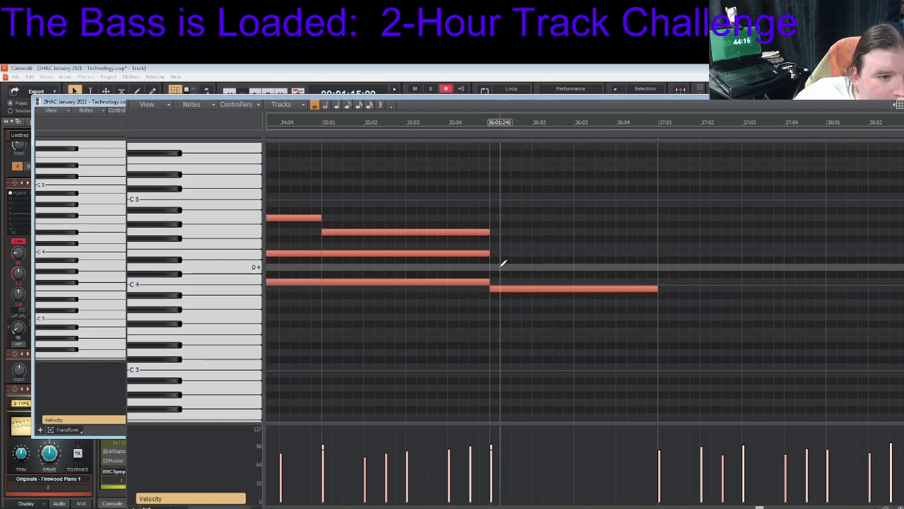
{"action": "left_click", "coordinate": [494, 265]}
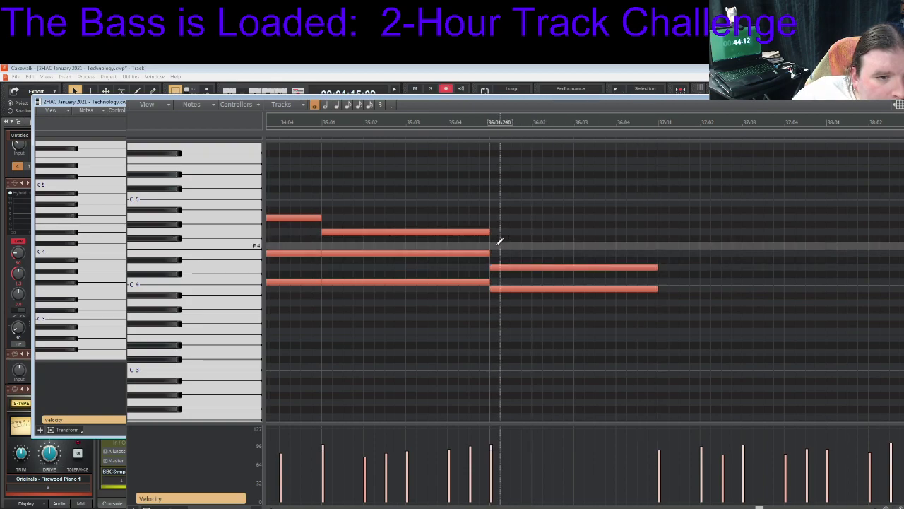
{"action": "left_click", "coordinate": [498, 231]}
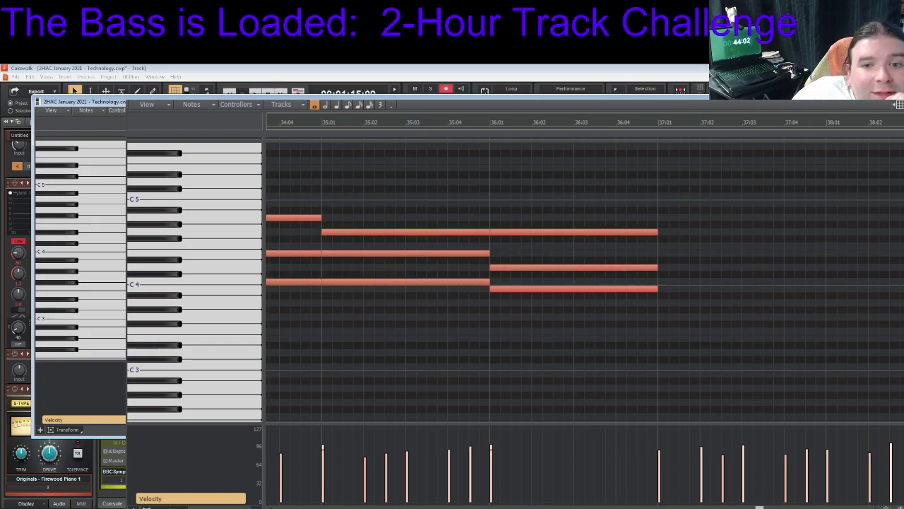
Look over the melody above the chords and play back the section from measure 33 through measure 36
{"action": "scroll", "coordinate": [585, 280], "scroll_direction": "up", "scroll_amount": 5}
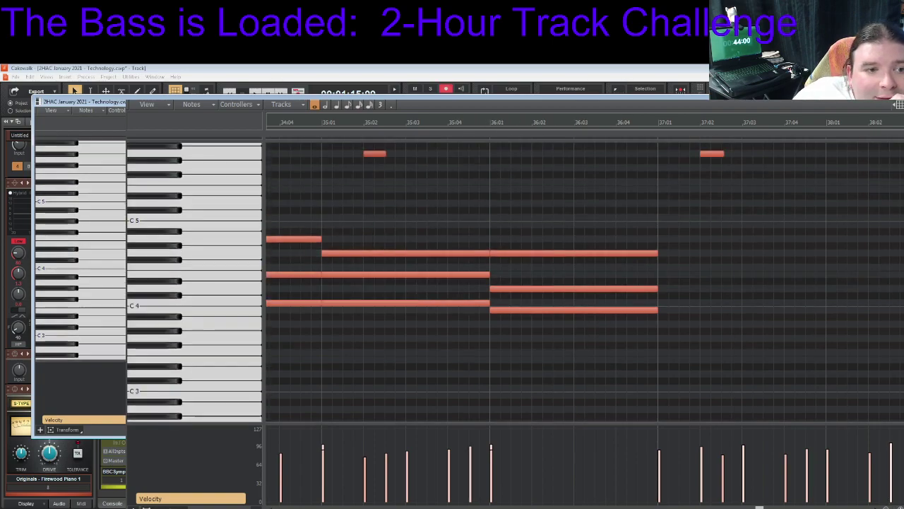
{"action": "scroll", "coordinate": [645, 205], "scroll_direction": "up", "scroll_amount": 3}
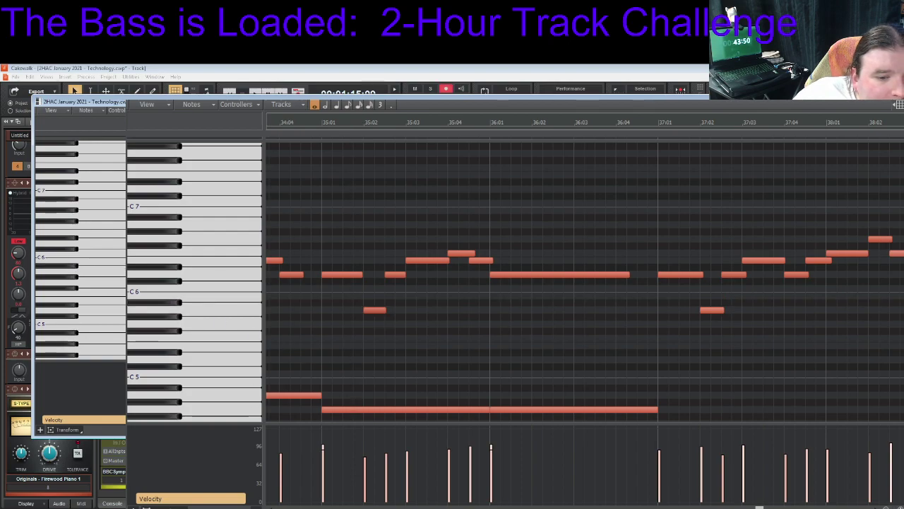
{"action": "left_click_drag", "start_coordinate": [759, 507], "coordinate": [793, 507]}
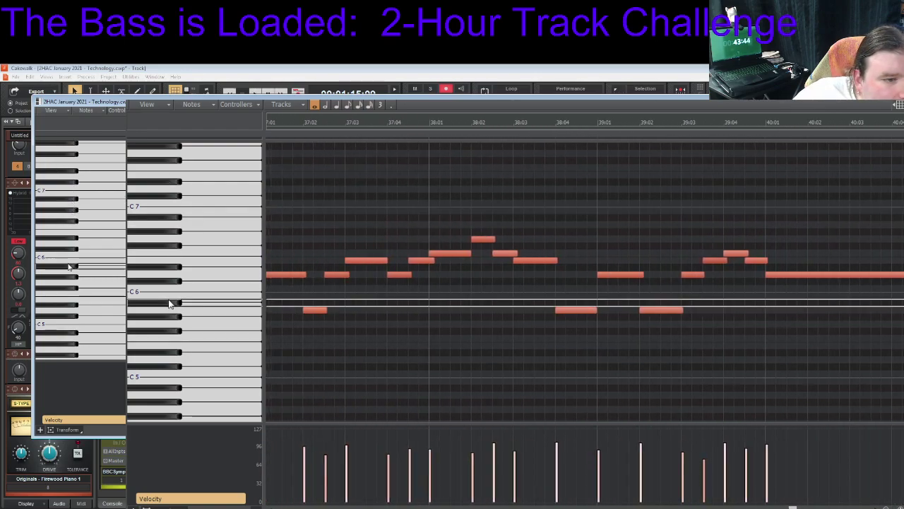
{"action": "left_click_drag", "start_coordinate": [792, 507], "coordinate": [753, 507]}
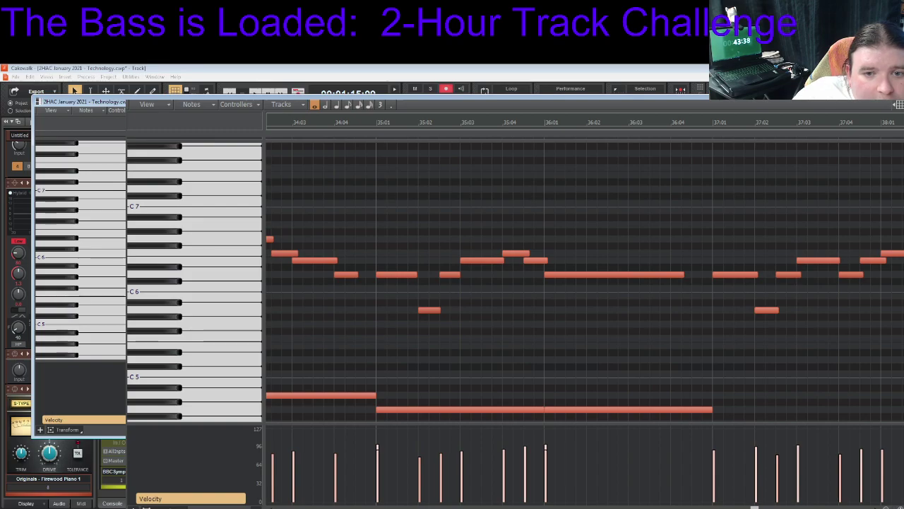
{"action": "key", "text": "space"}
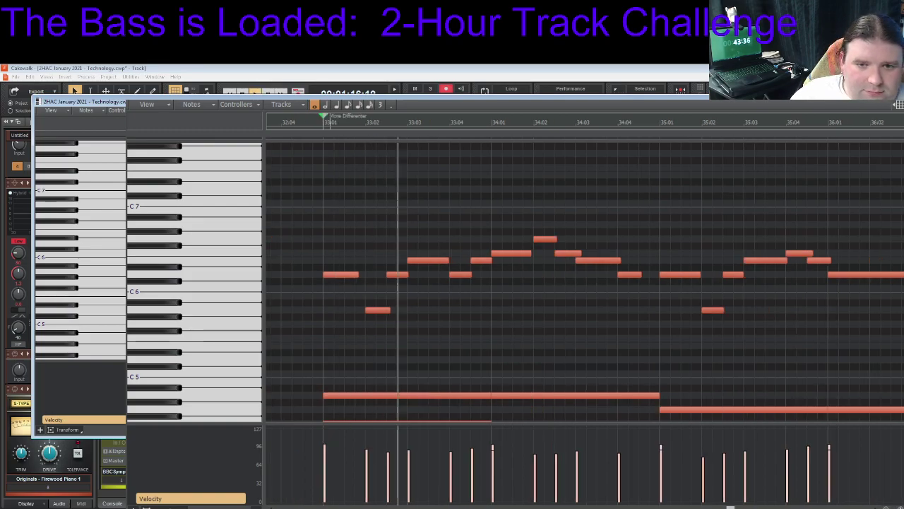
{"action": "scroll", "coordinate": [585, 282], "scroll_direction": "down", "scroll_amount": 1}
{"action": "scroll", "coordinate": [584, 282], "scroll_direction": "down", "scroll_amount": 5}
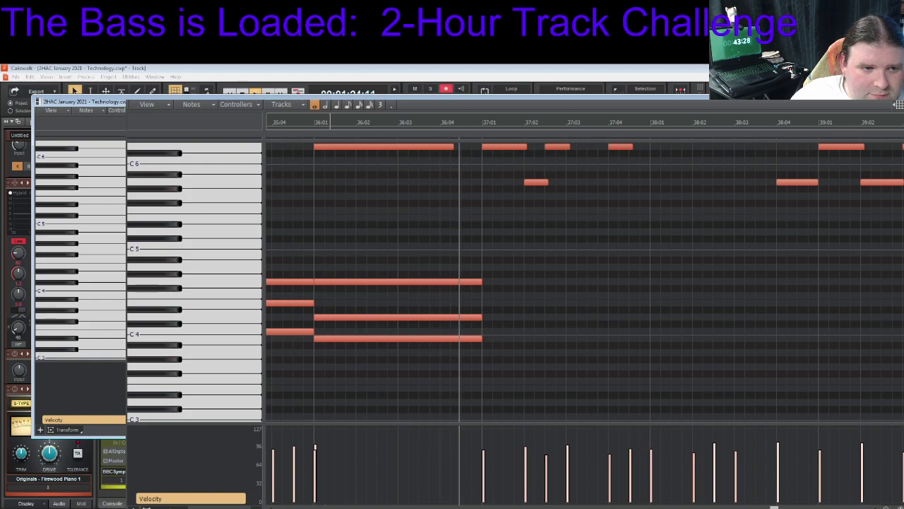
{"action": "key", "text": "space"}
Copy the chord notes of measures 33 to 36 and paste them starting at measure 37
{"action": "left_click_drag", "start_coordinate": [326, 244], "coordinate": [553, 377]}
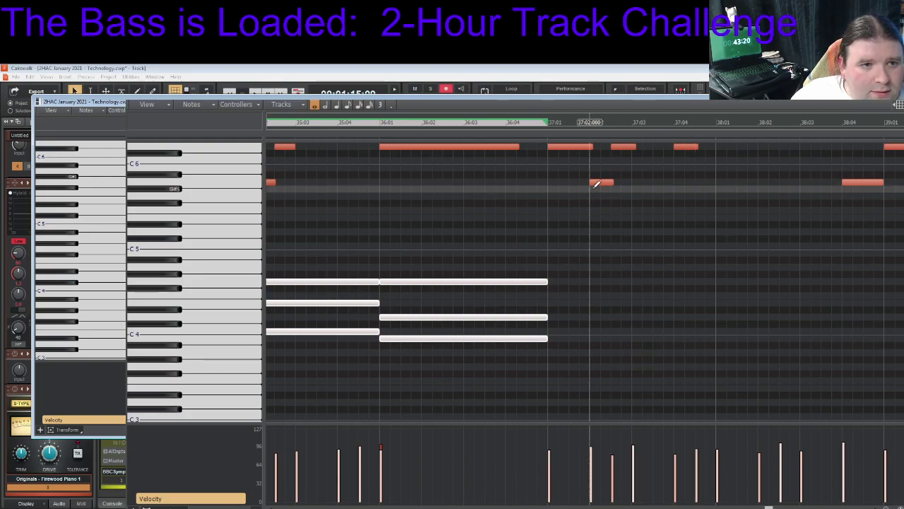
{"action": "left_click", "coordinate": [550, 125]}
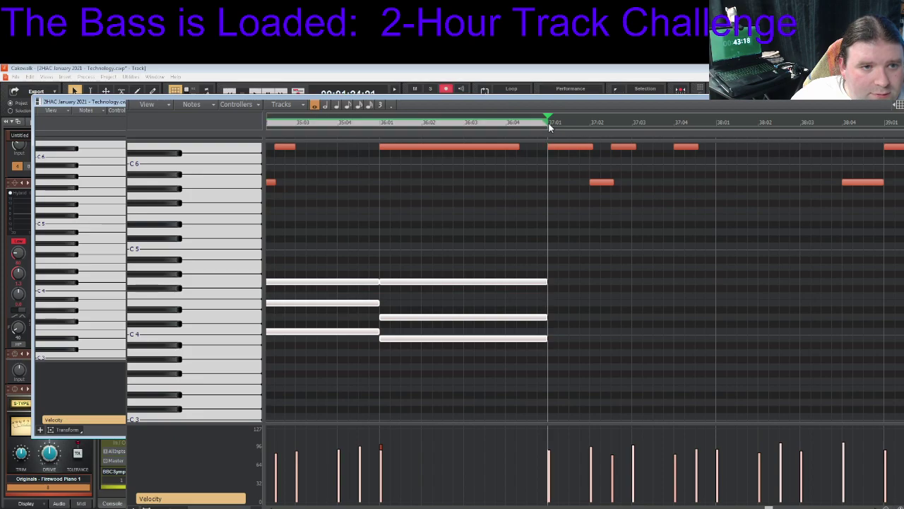
{"action": "key", "text": "ctrl+v"}
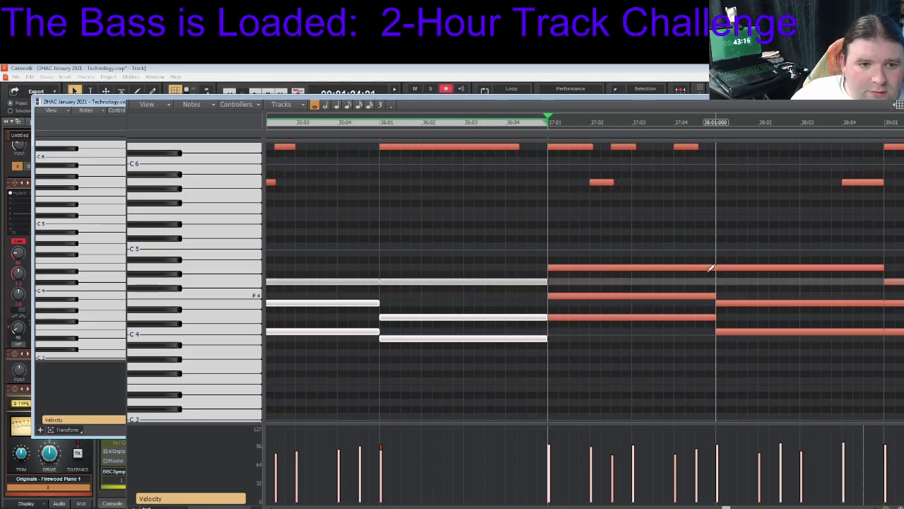
Deselect the chords and adjust the velocities of the individual A4, F4 and D4 notes in measure 33
{"action": "scroll", "coordinate": [601, 222], "scroll_direction": "left", "scroll_amount": 10}
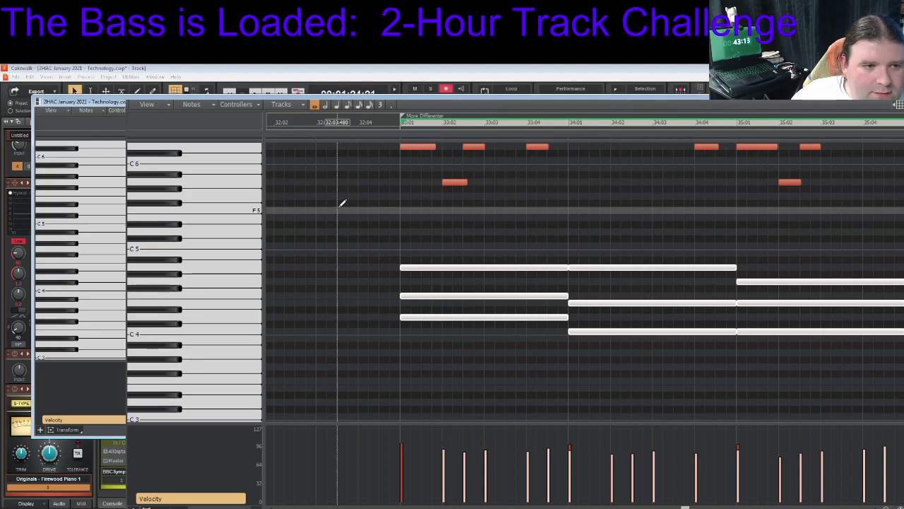
{"action": "right_click", "coordinate": [398, 222]}
{"action": "left_click", "coordinate": [425, 100]}
{"action": "left_click_drag", "start_coordinate": [398, 240], "coordinate": [567, 268]}
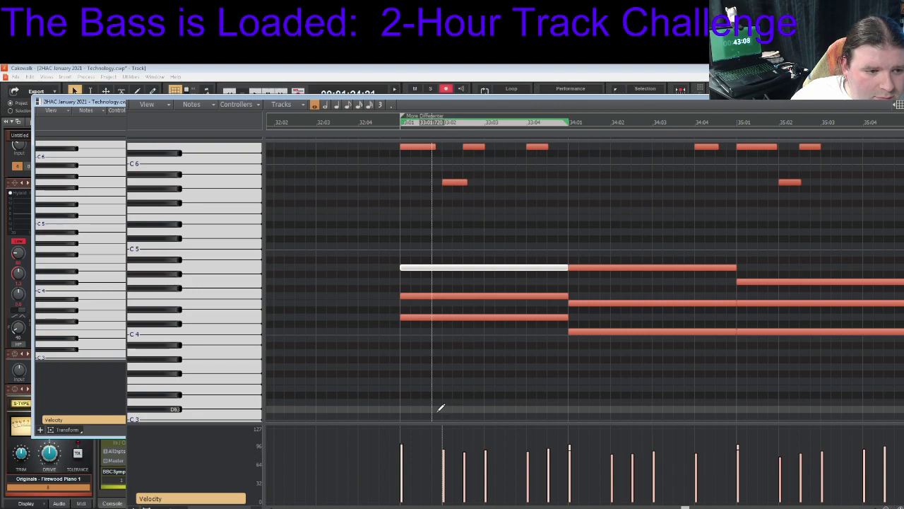
{"action": "left_click", "coordinate": [401, 444], "text": "ctrl"}
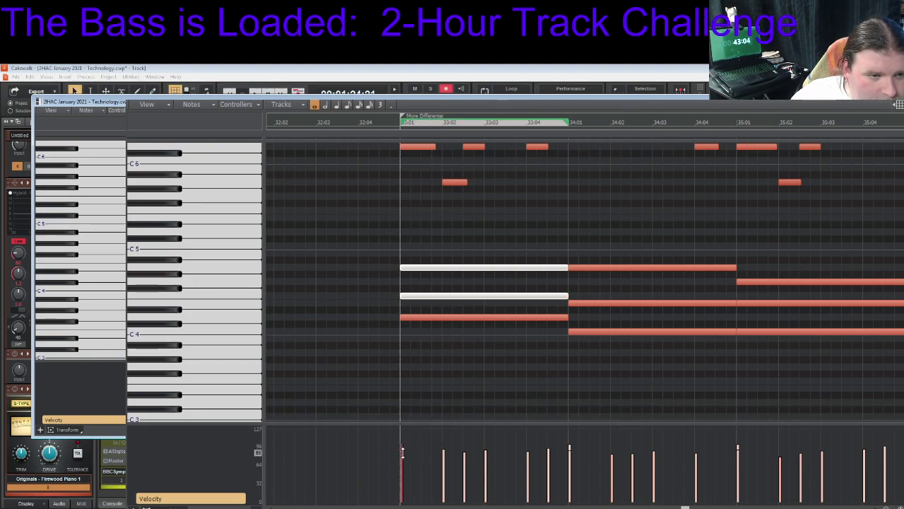
{"action": "left_click", "coordinate": [402, 452], "text": "ctrl"}
{"action": "left_click_drag", "start_coordinate": [395, 306], "coordinate": [570, 332]}
{"action": "left_click", "coordinate": [401, 445], "text": "ctrl"}
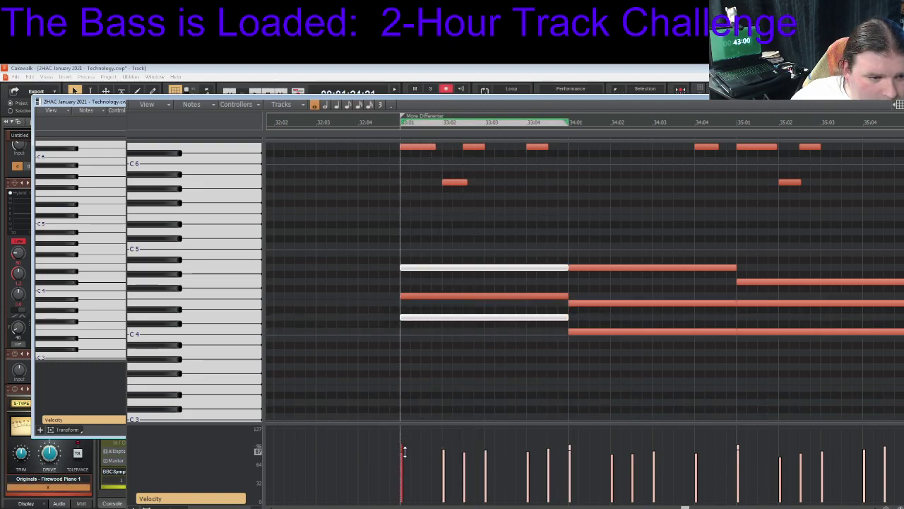
Vary the velocities of the sustained chord notes starting at measures 33, 34 and 35
{"action": "left_click", "coordinate": [464, 319]}
{"action": "left_click_drag", "start_coordinate": [574, 291], "coordinate": [738, 309]}
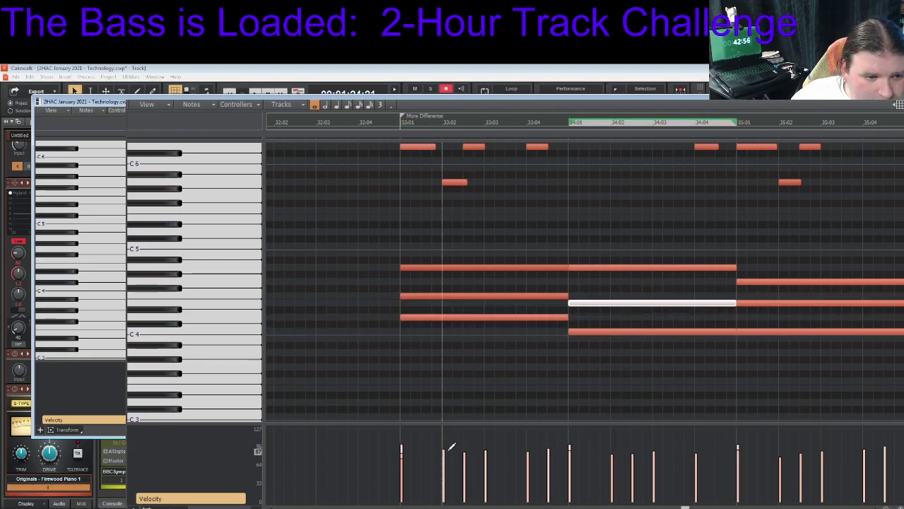
{"action": "left_click", "coordinate": [571, 456], "text": "ctrl"}
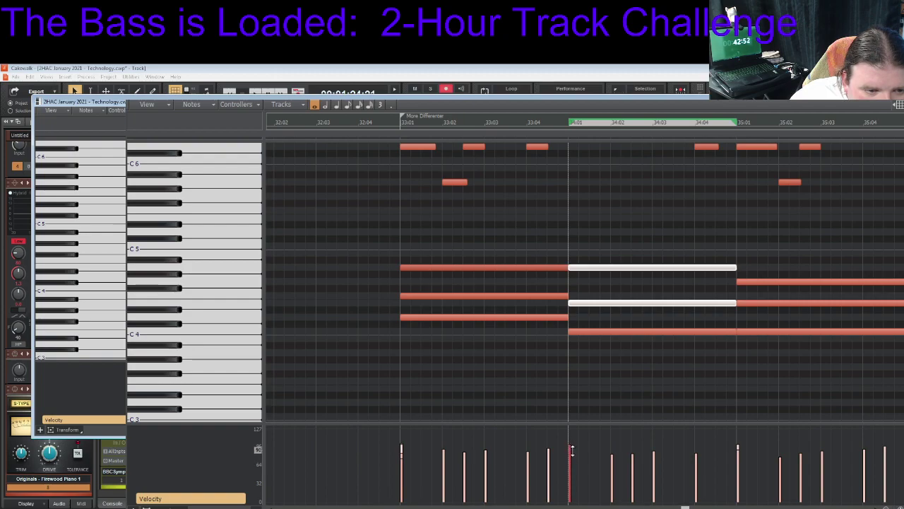
{"action": "left_click", "coordinate": [573, 455], "text": "ctrl"}
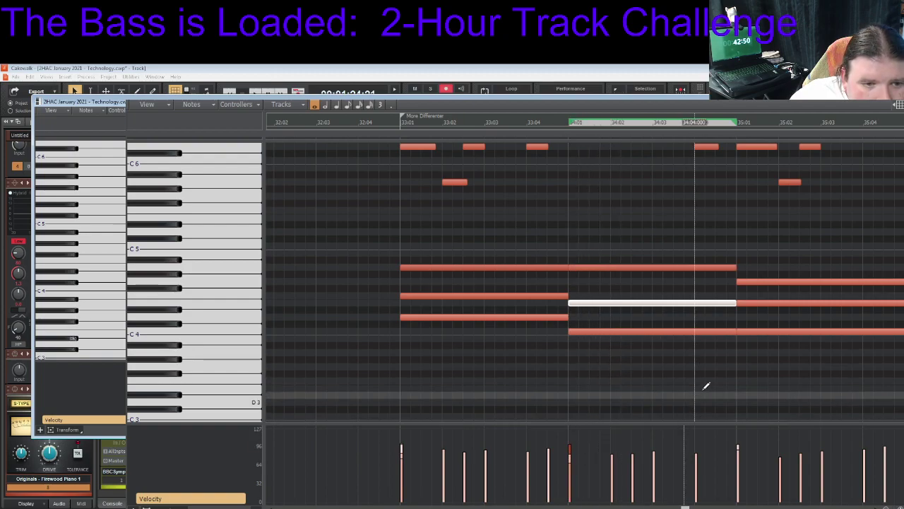
{"action": "left_click_drag", "start_coordinate": [748, 269], "coordinate": [813, 289]}
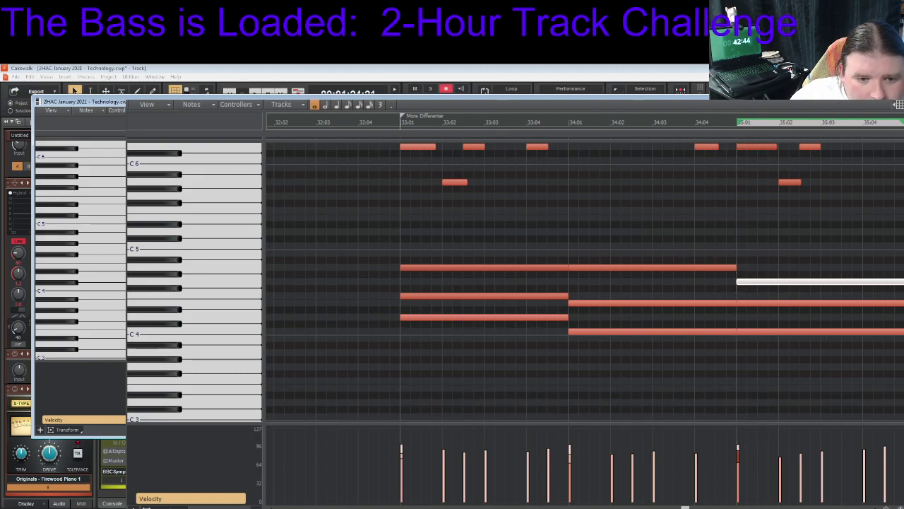
Stagger the start times of the chord notes in measures 33 to 35 slightly off the beat
{"action": "scroll", "coordinate": [442, 212], "scroll_direction": "right", "scroll_amount": 5}
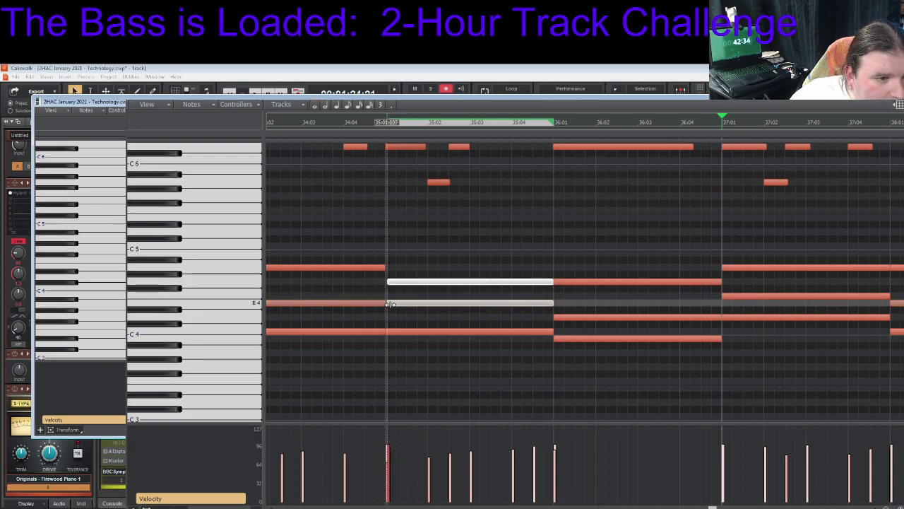
{"action": "scroll", "coordinate": [424, 374], "scroll_direction": "left", "scroll_amount": 5}
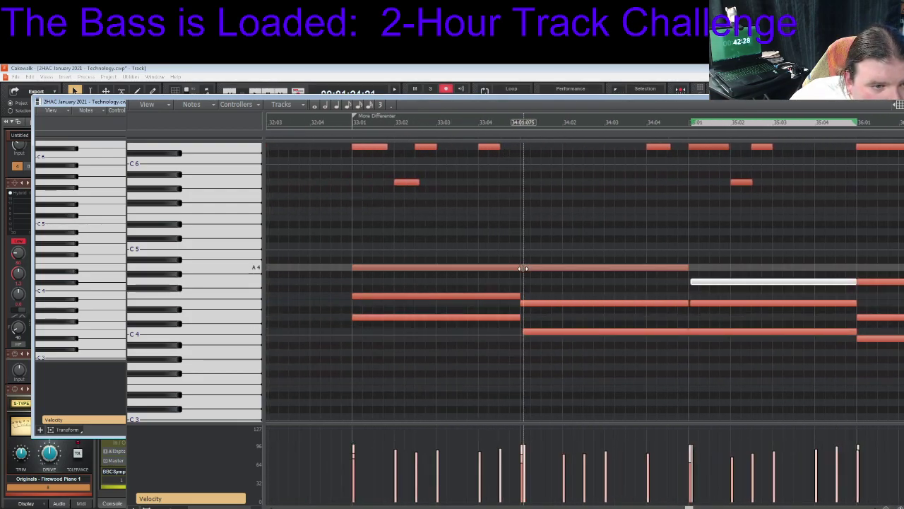
{"action": "left_click", "coordinate": [353, 266]}
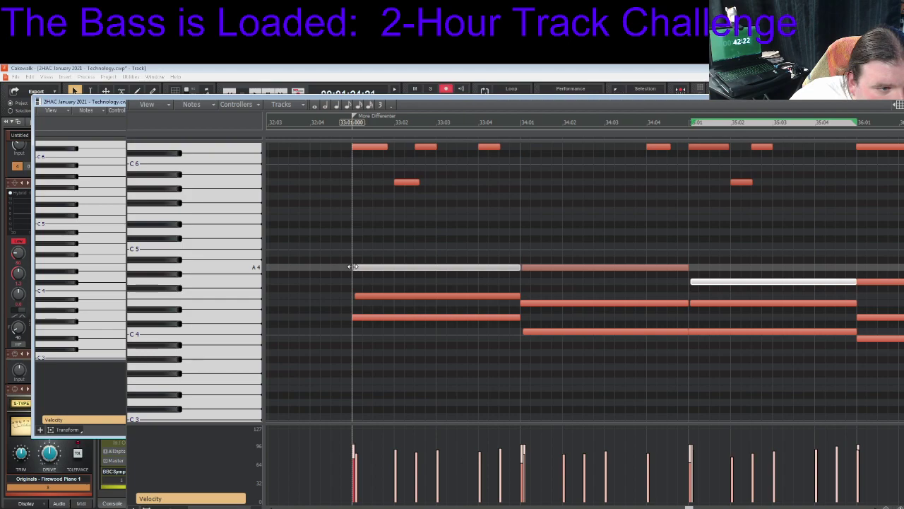
{"action": "left_click", "coordinate": [353, 266], "text": "ctrl"}
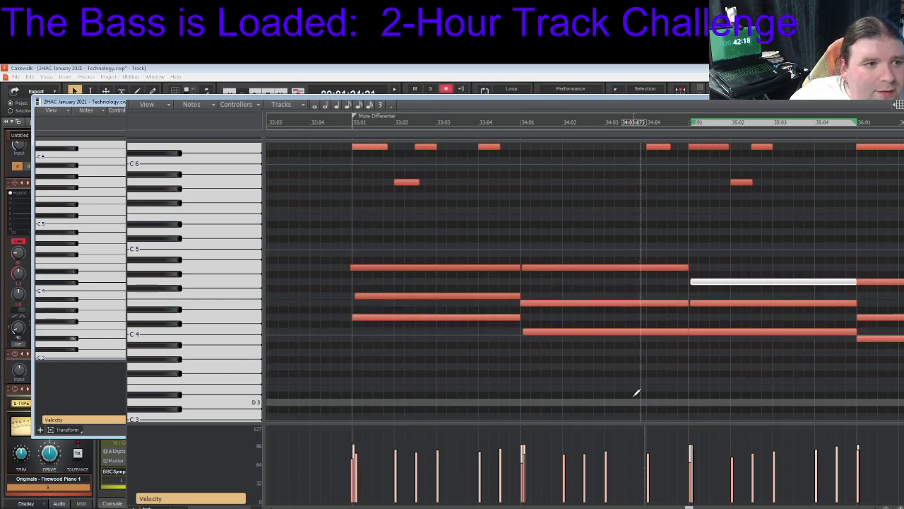
Play back the edited chords from just before measure 33, stopping after measure 36 begins
{"action": "left_click", "coordinate": [312, 121]}
{"action": "key", "text": "space"}
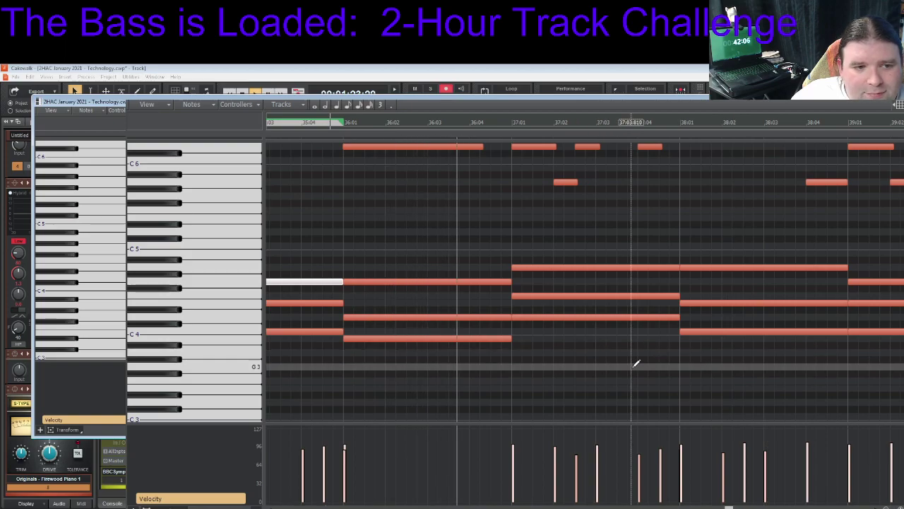
{"action": "key", "text": "space"}
Start the D4 note of the measure 36 chord slightly late and vary the velocities of that chord's notes
{"action": "scroll", "coordinate": [619, 344], "scroll_direction": "right", "scroll_amount": 6}
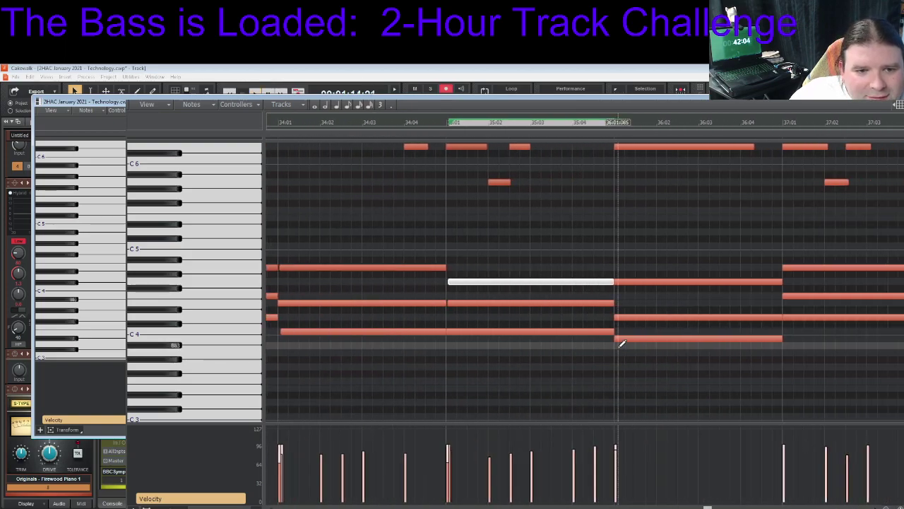
{"action": "scroll", "coordinate": [622, 344], "scroll_direction": "right", "scroll_amount": 1}
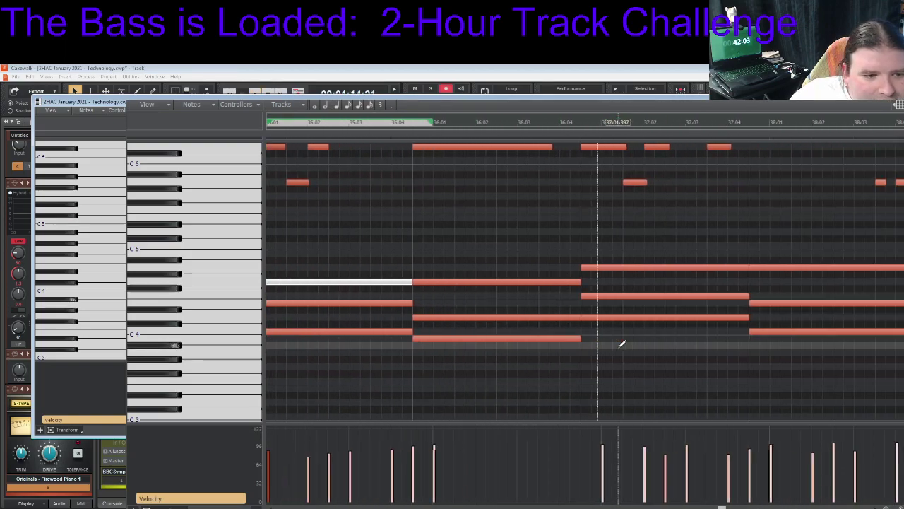
{"action": "scroll", "coordinate": [622, 343], "scroll_direction": "right", "scroll_amount": 1}
{"action": "left_click", "coordinate": [394, 449]}
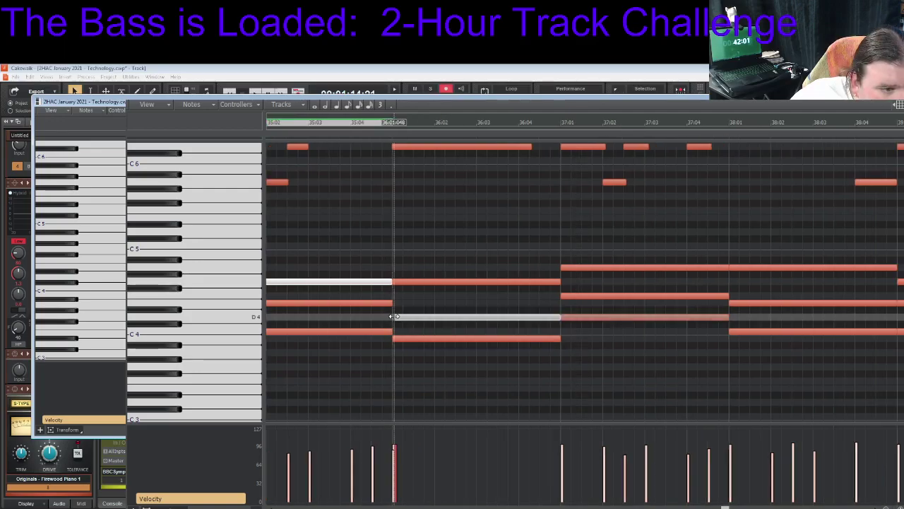
{"action": "left_click", "coordinate": [396, 445]}
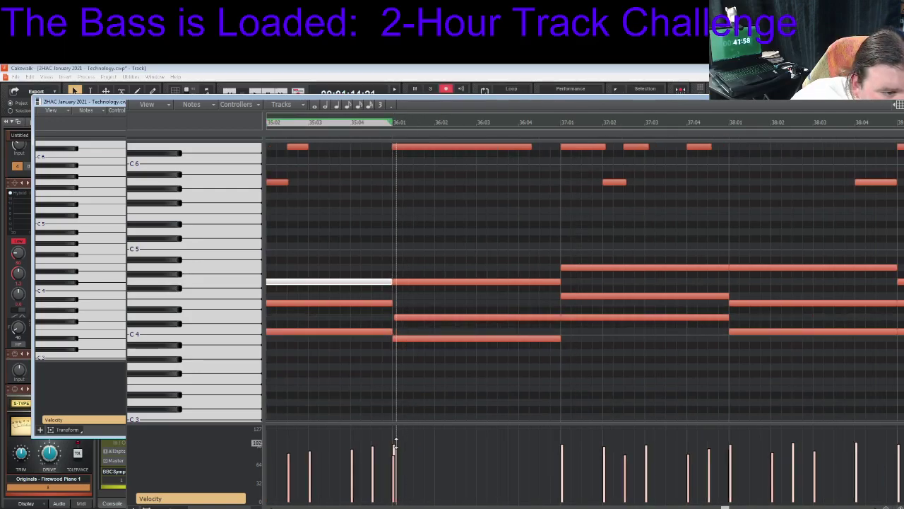
{"action": "left_click", "coordinate": [395, 445]}
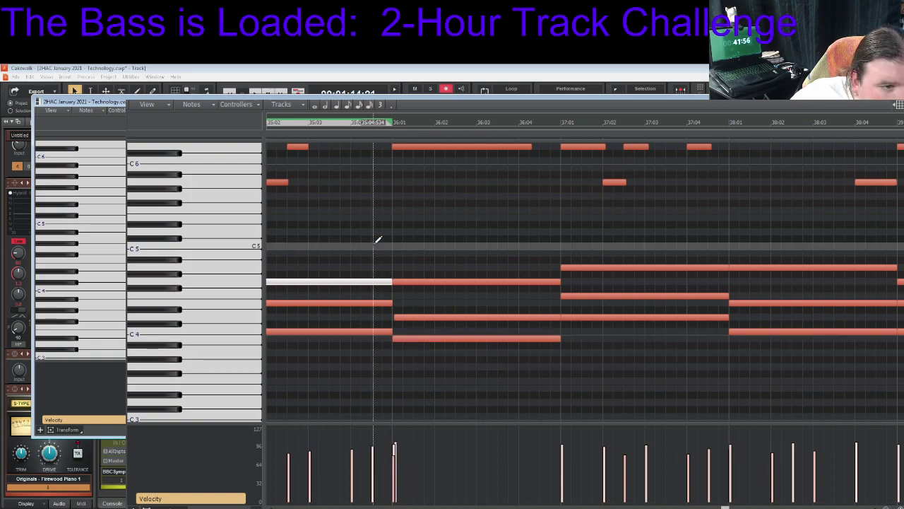
{"action": "left_click", "coordinate": [394, 281]}
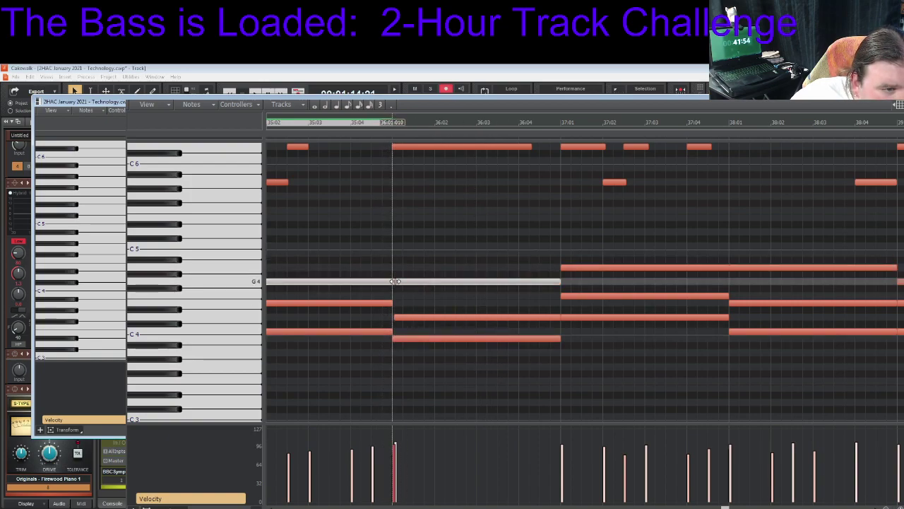
{"action": "left_click", "coordinate": [400, 178]}
Stagger the measure 37 chord by starting A4 and D4 slightly late and F4 slightly early
{"action": "left_click", "coordinate": [562, 268]}
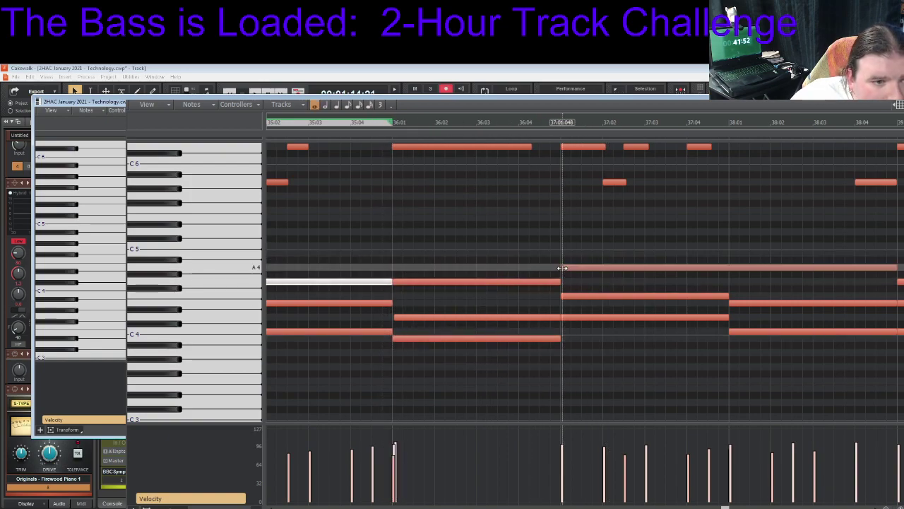
{"action": "left_click", "coordinate": [562, 267]}
{"action": "left_click", "coordinate": [560, 267]}
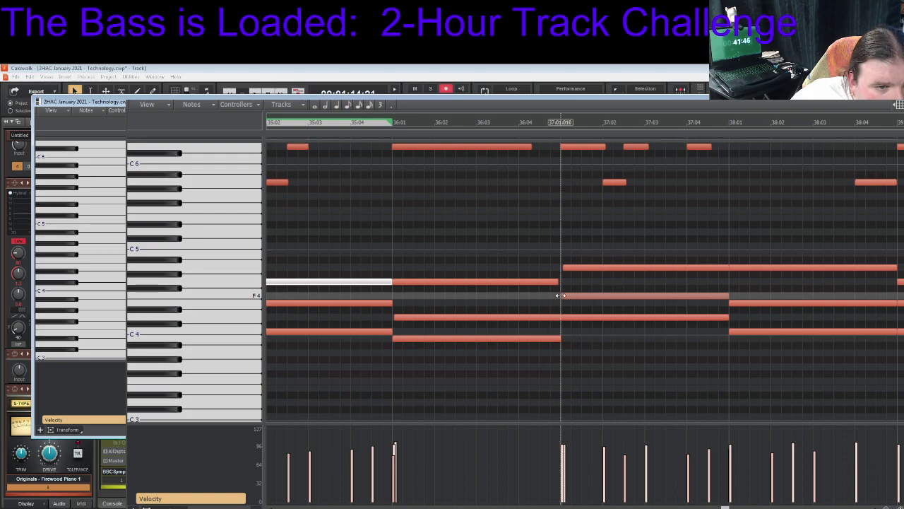
{"action": "left_click", "coordinate": [561, 320]}
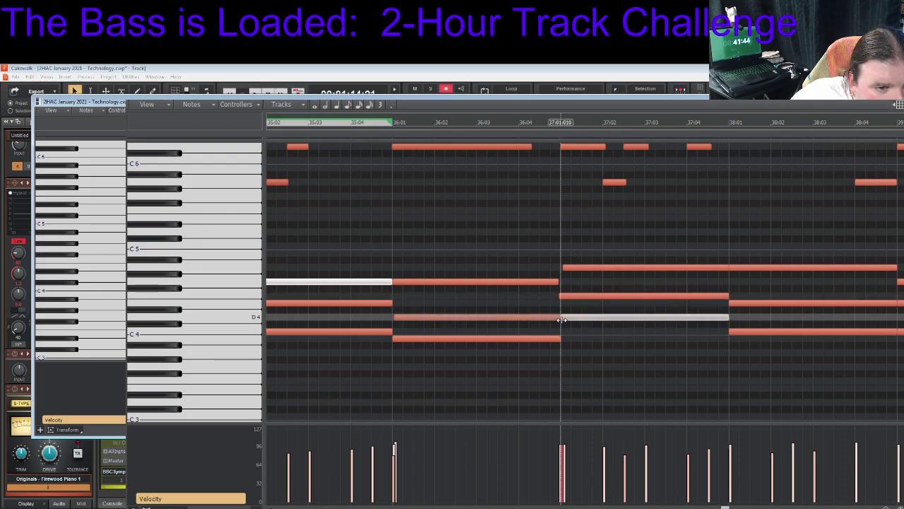
Vary the velocities of the A4, F4 and D4 notes in the measure 37 chord
{"action": "left_click", "coordinate": [565, 443]}
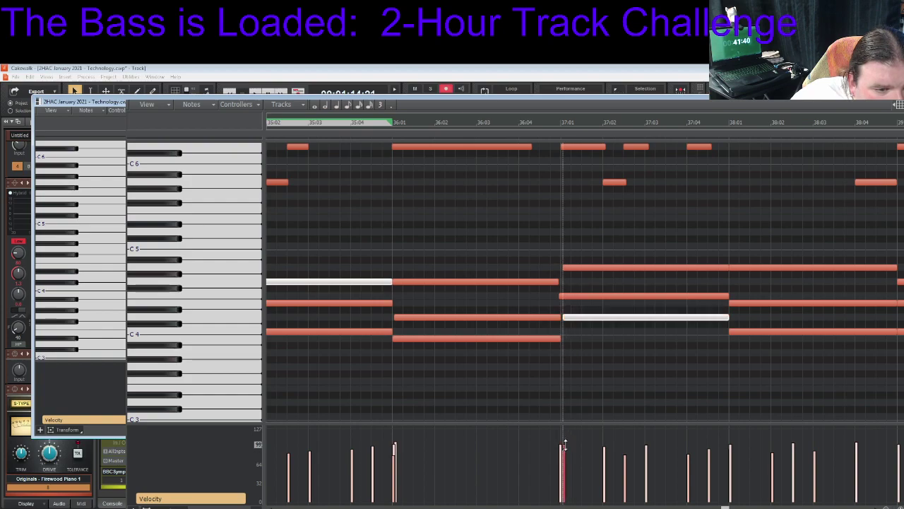
{"action": "left_click", "coordinate": [564, 445]}
{"action": "left_click", "coordinate": [562, 447]}
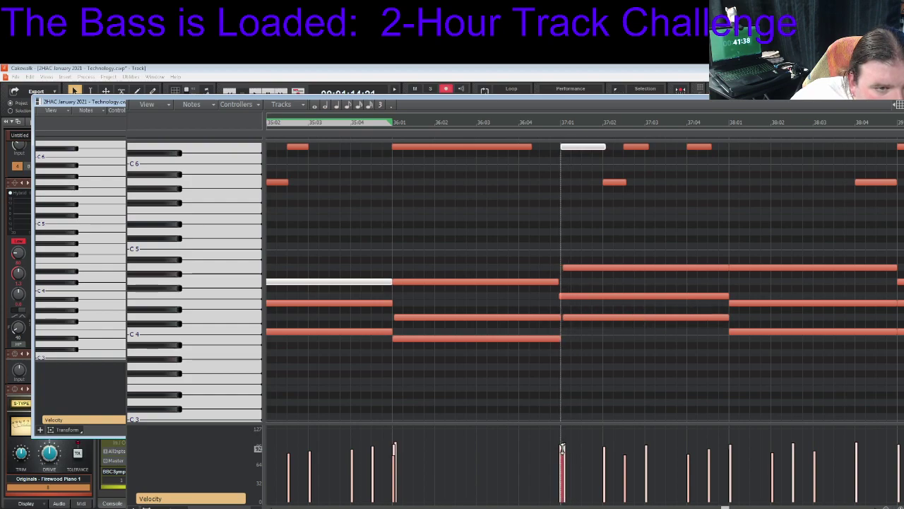
{"action": "left_click", "coordinate": [563, 448]}
{"action": "left_click", "coordinate": [561, 445]}
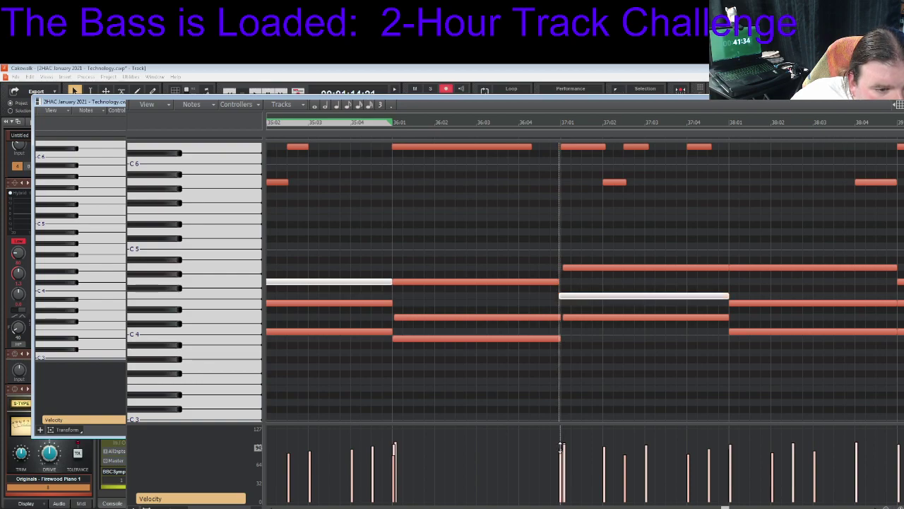
{"action": "left_click", "coordinate": [564, 446]}
{"action": "left_click", "coordinate": [564, 446]}
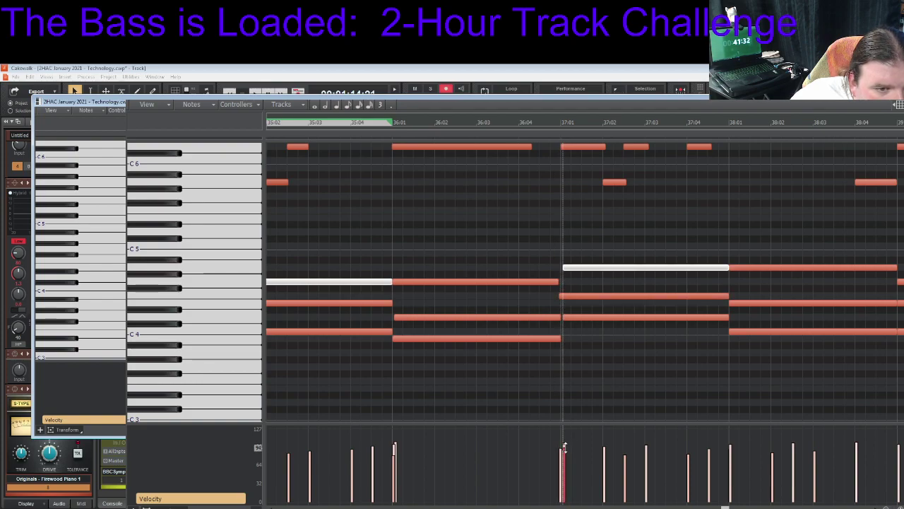
{"action": "left_click", "coordinate": [565, 446]}
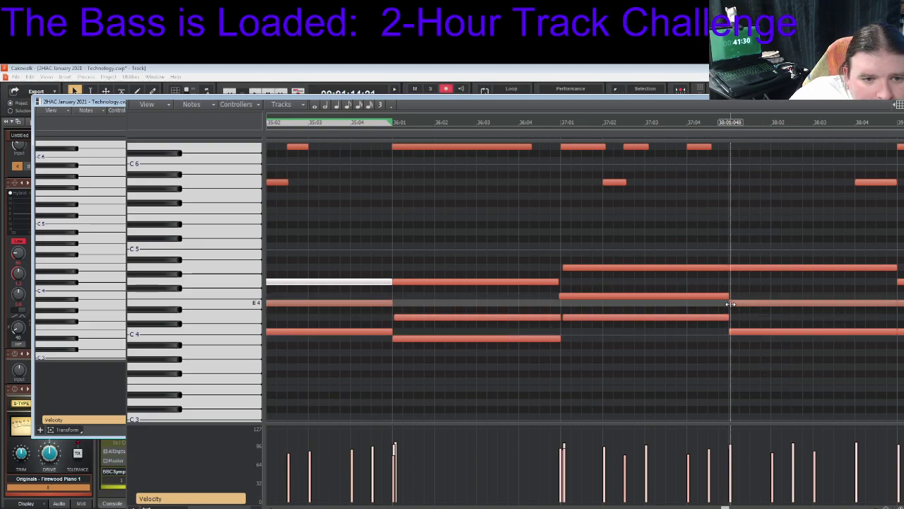
Start the E4 note of the measure 38 chord slightly late and vary the velocities of that chord's notes
{"action": "left_click", "coordinate": [730, 303]}
{"action": "left_click_drag", "start_coordinate": [732, 304], "coordinate": [732, 306]}
{"action": "left_click", "coordinate": [732, 445]}
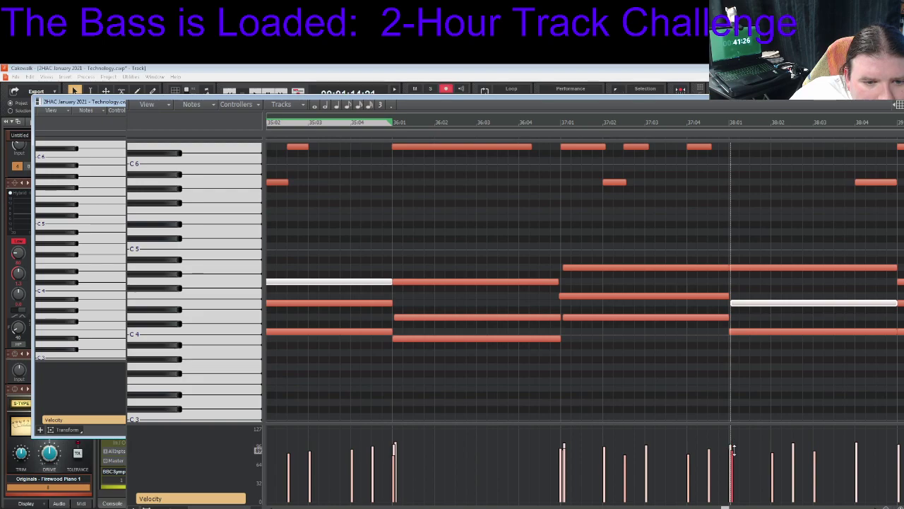
{"action": "left_click", "coordinate": [731, 446]}
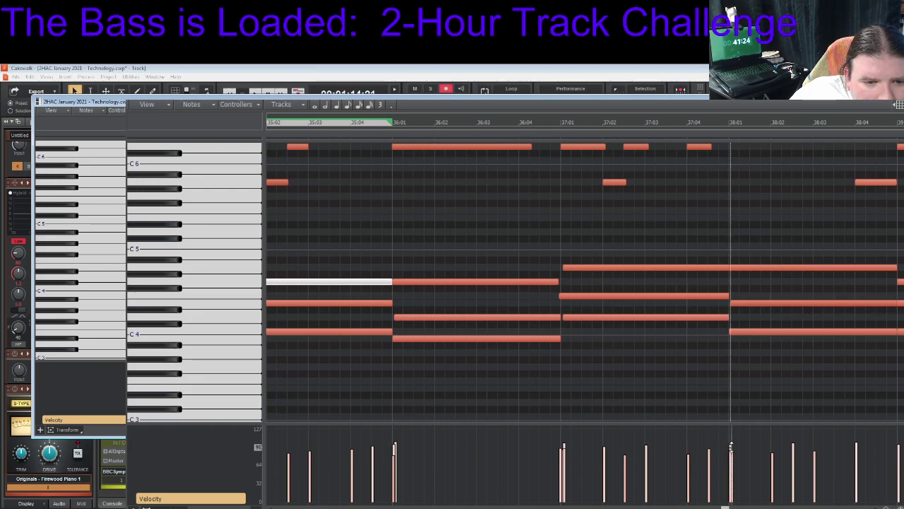
{"action": "left_click", "coordinate": [731, 445]}
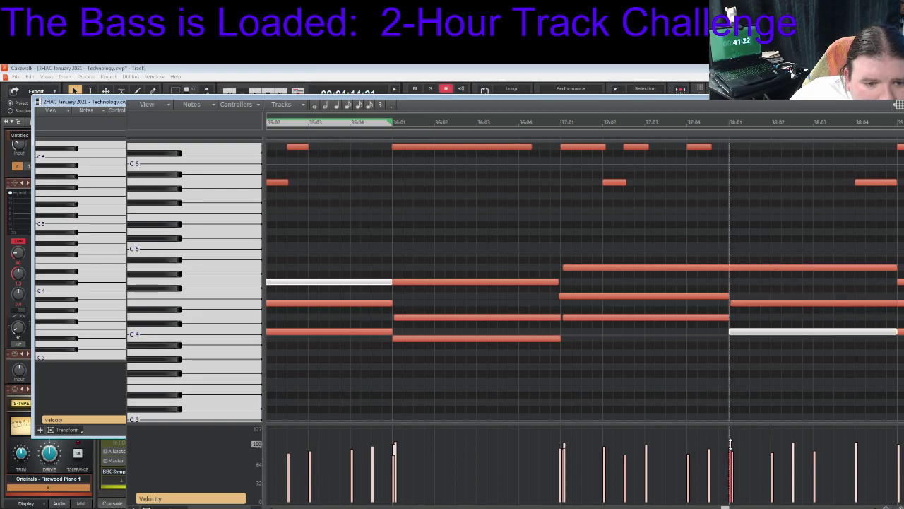
{"action": "left_click", "coordinate": [732, 448]}
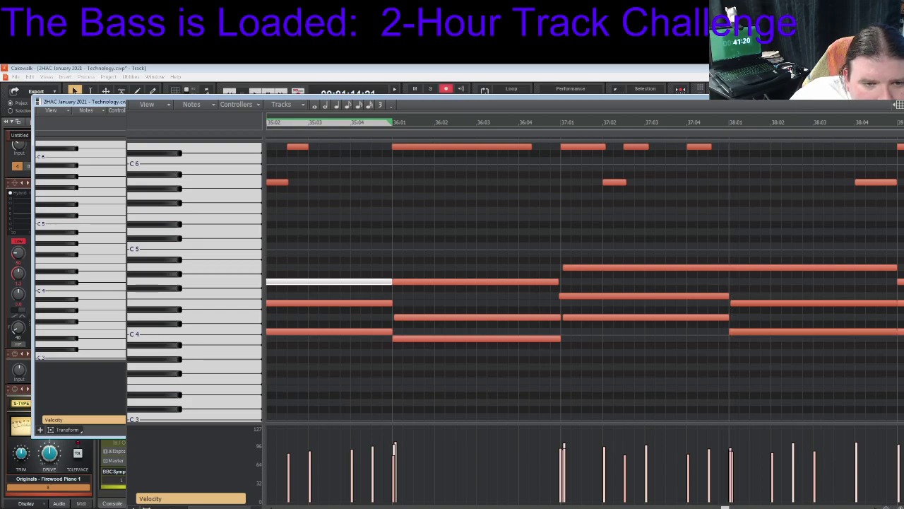
Start the E4 note at measure 39 slightly late and vary the velocities of the notes in that chord
{"action": "scroll", "coordinate": [731, 447], "scroll_direction": "right", "scroll_amount": 6}
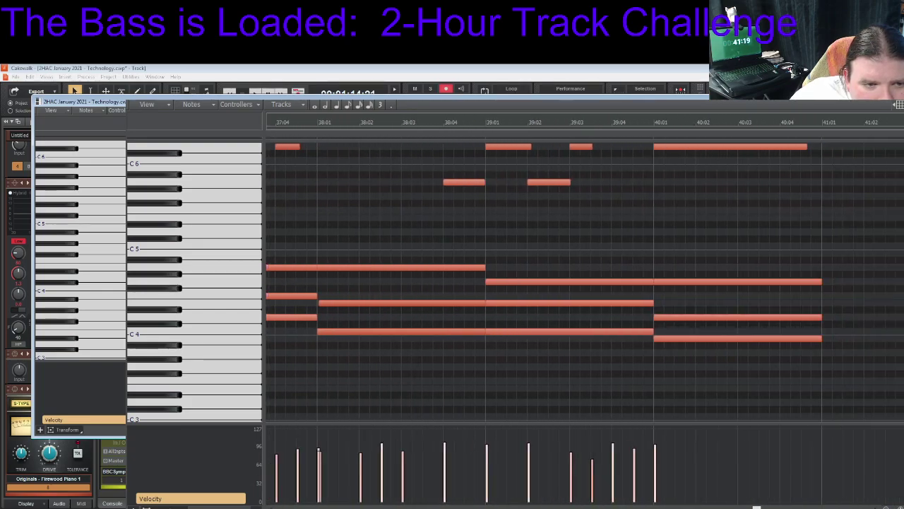
{"action": "left_click", "coordinate": [485, 303]}
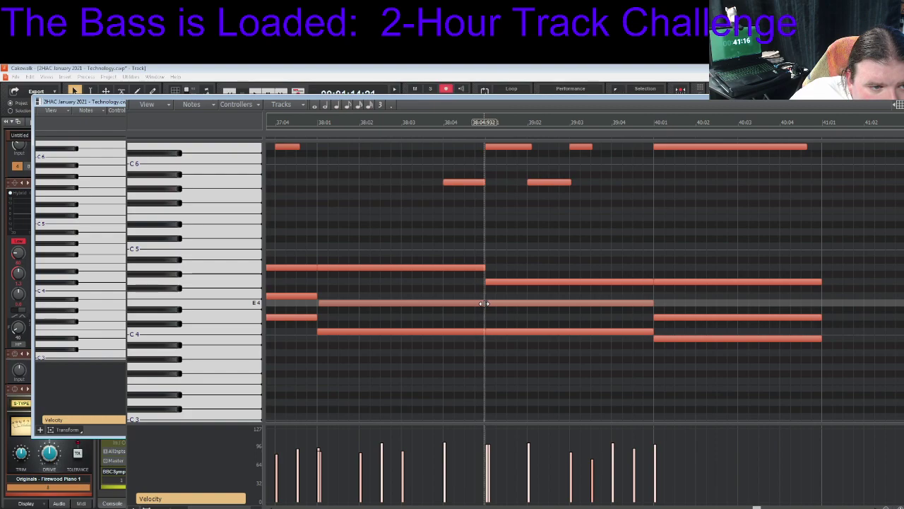
{"action": "left_click", "coordinate": [489, 443]}
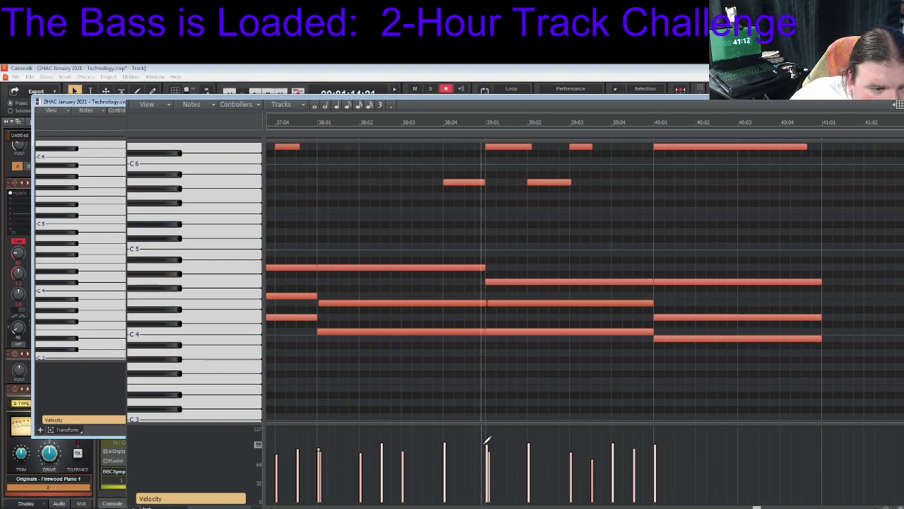
{"action": "left_click", "coordinate": [486, 445]}
{"action": "left_click", "coordinate": [486, 447]}
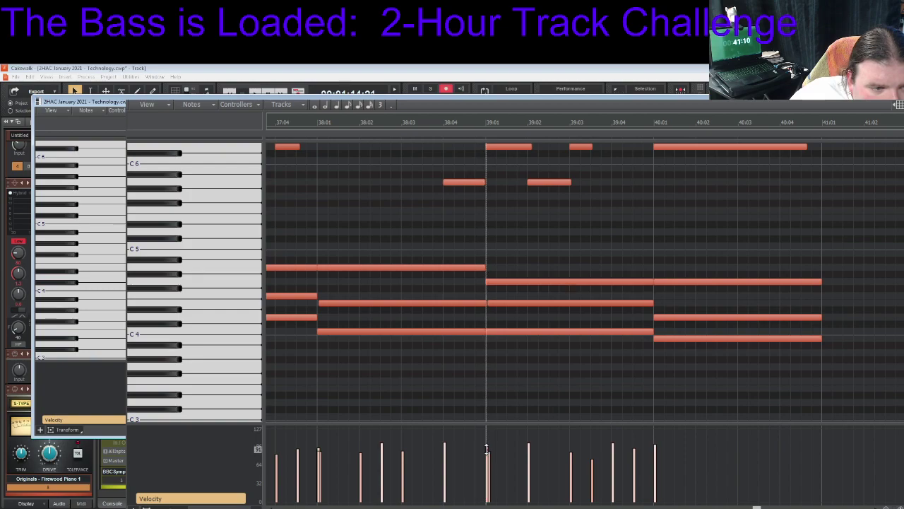
End the C4 note of measure 39 slightly early and start the B3 note of measure 40 slightly ahead of the beat
{"action": "left_click", "coordinate": [652, 332]}
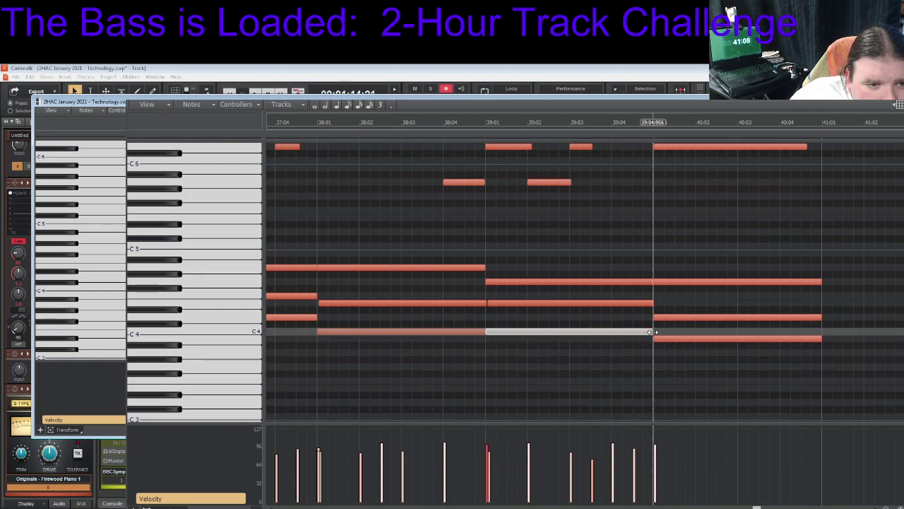
{"action": "left_click_drag", "start_coordinate": [652, 332], "coordinate": [649, 332]}
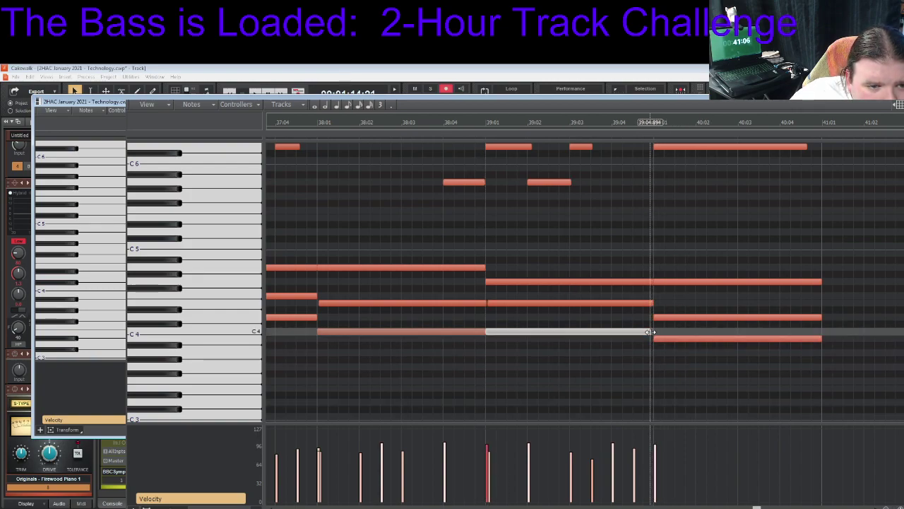
{"action": "left_click", "coordinate": [654, 338]}
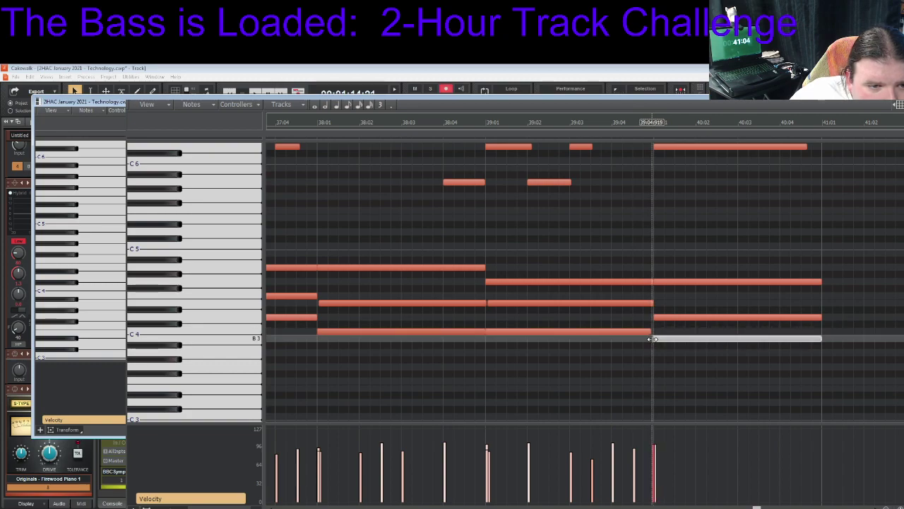
{"action": "left_click", "coordinate": [678, 374]}
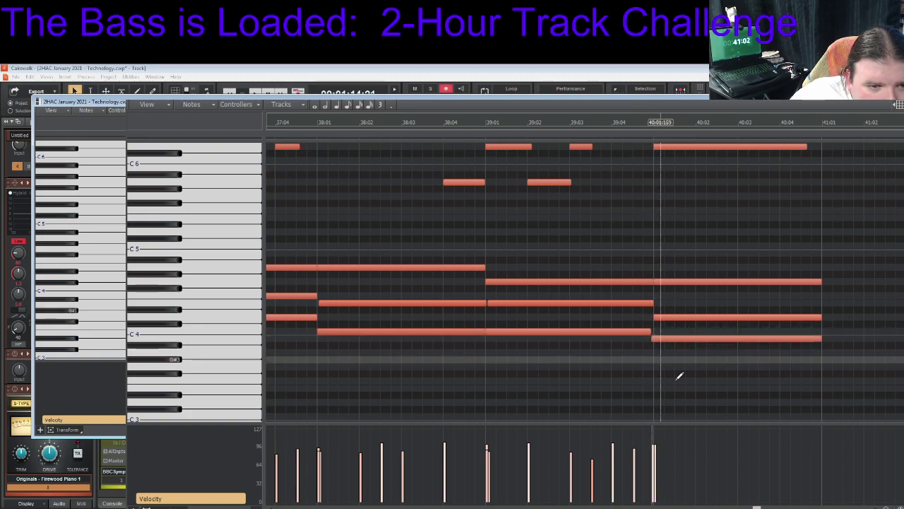
Start the G4 note of measure 40 slightly late and vary the velocities of the G4, D6 and D4 notes there
{"action": "left_click", "coordinate": [654, 444]}
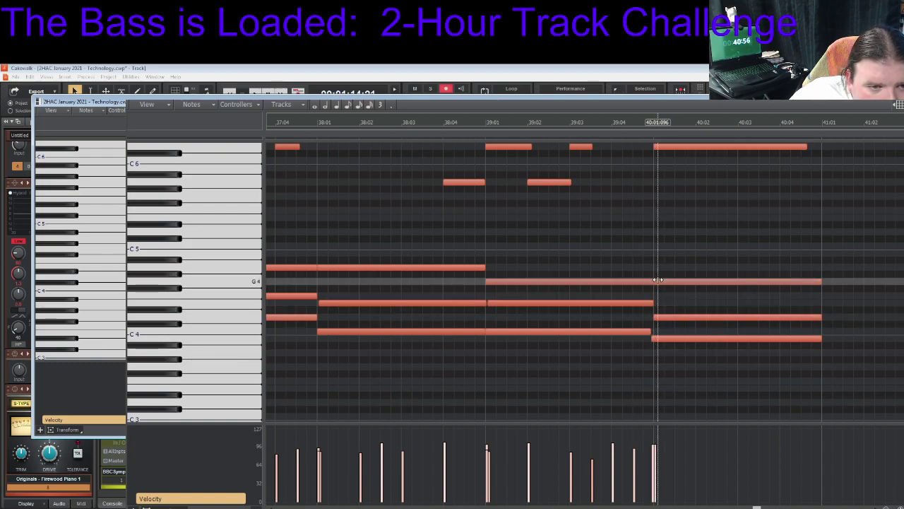
{"action": "left_click", "coordinate": [656, 281]}
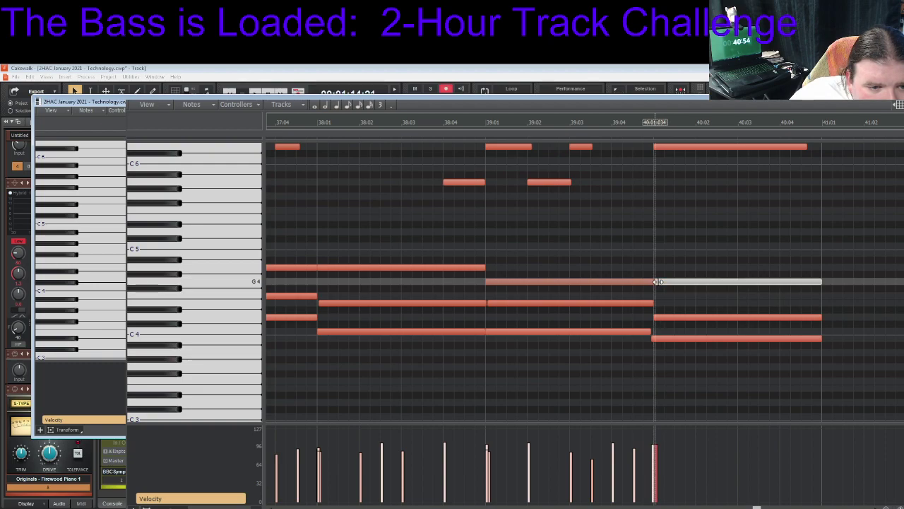
{"action": "left_click", "coordinate": [657, 282]}
{"action": "left_click", "coordinate": [657, 445]}
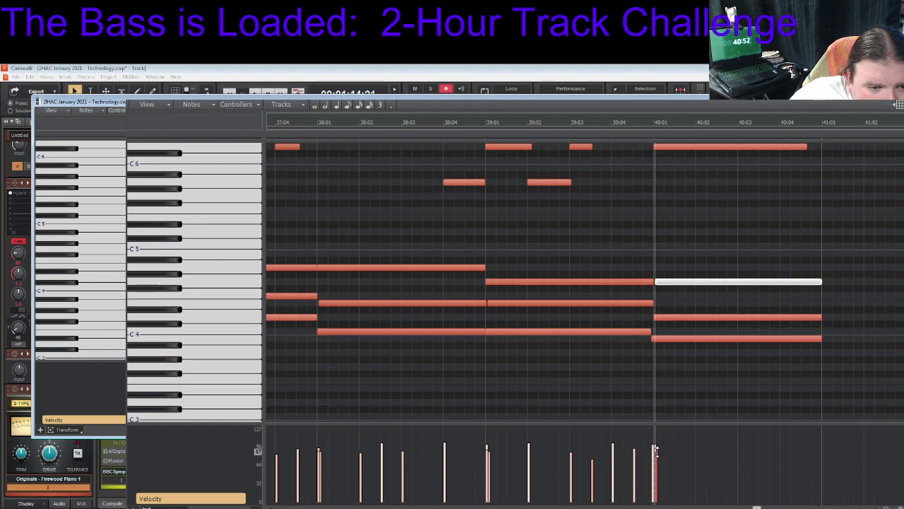
{"action": "left_click", "coordinate": [656, 448]}
{"action": "left_click", "coordinate": [654, 443]}
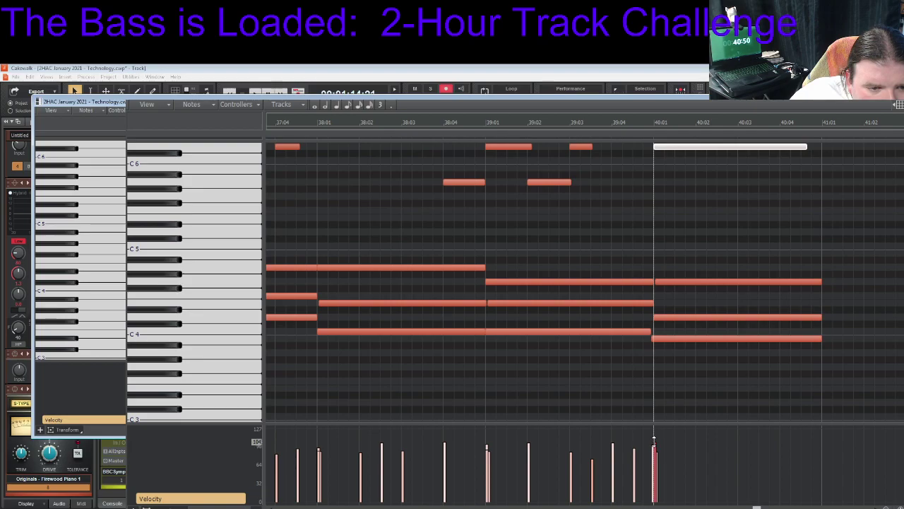
{"action": "left_click", "coordinate": [654, 442]}
{"action": "left_click", "coordinate": [654, 446]}
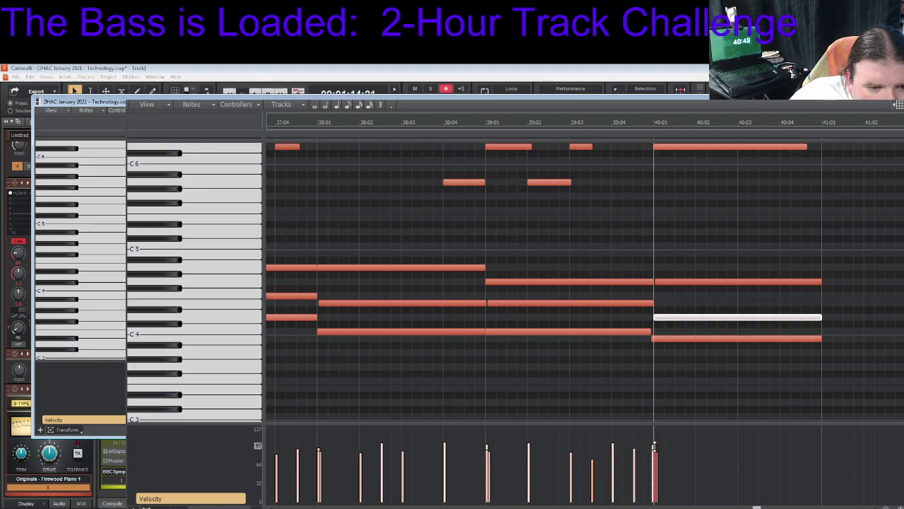
{"action": "left_click", "coordinate": [654, 447]}
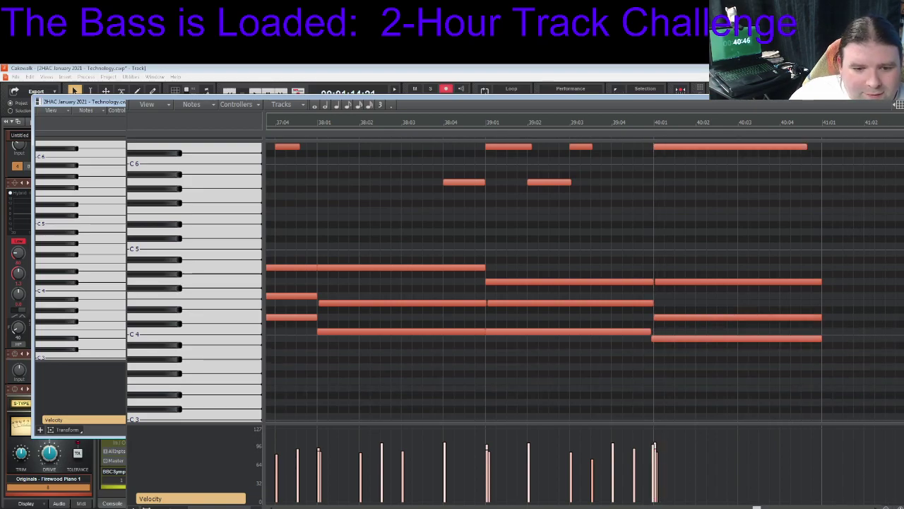
Play back the humanized piano passage through measure 40 and stop
{"action": "left_click_drag", "start_coordinate": [755, 507], "coordinate": [677, 507]}
{"action": "key", "text": "space"}
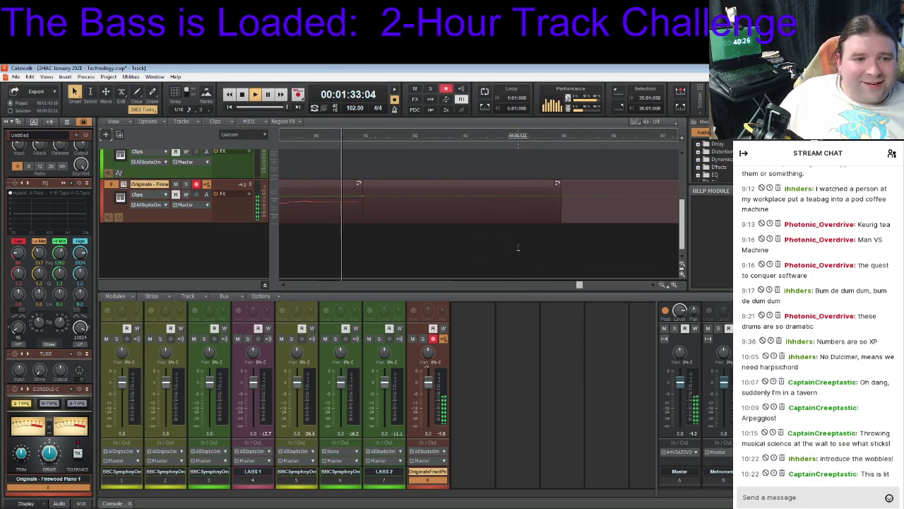
{"action": "key", "text": "space"}
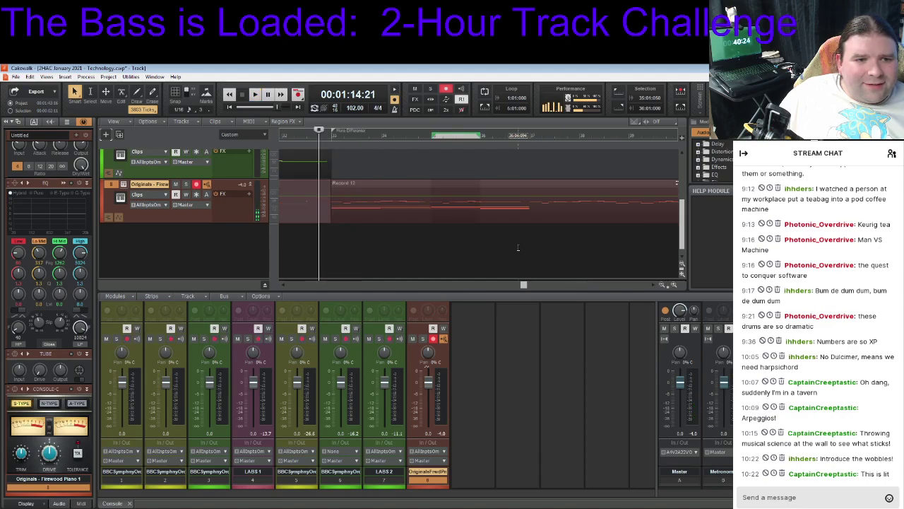
{"action": "left_click_drag", "start_coordinate": [527, 284], "coordinate": [403, 285]}
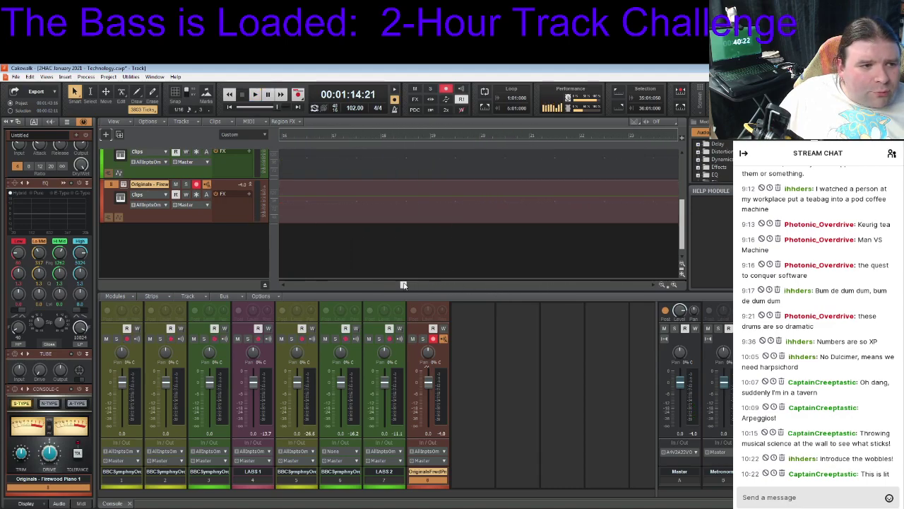
{"action": "left_click", "coordinate": [120, 218]}
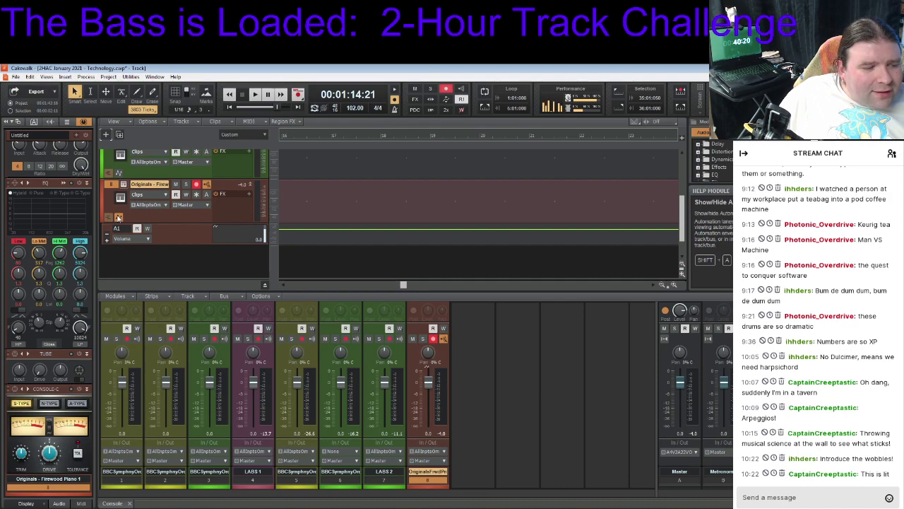
{"action": "left_click", "coordinate": [119, 217]}
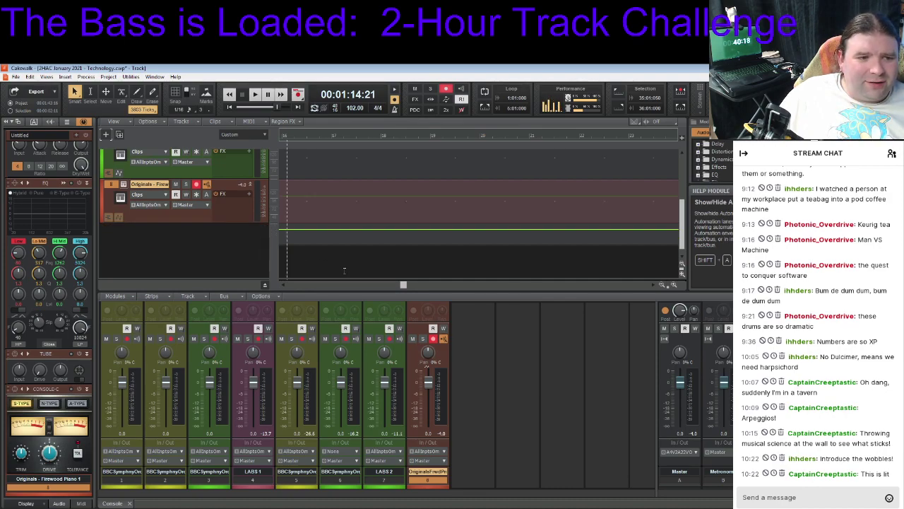
Shorten the Originals - Firewood Piano clip so that it ends at measure 41
{"action": "left_click_drag", "start_coordinate": [324, 284], "coordinate": [572, 309]}
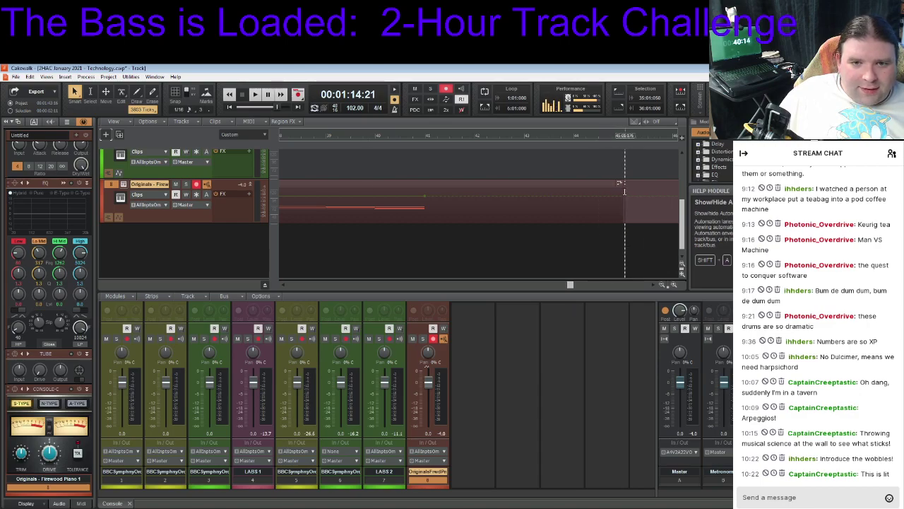
{"action": "mouse_move", "coordinate": [578, 204]}
{"action": "left_mouse_down"}
{"action": "mouse_move", "coordinate": [440, 206]}
{"action": "mouse_move", "coordinate": [424, 215]}
{"action": "left_mouse_up"}
{"action": "left_click_drag", "start_coordinate": [595, 286], "coordinate": [544, 286]}
{"action": "scroll", "coordinate": [617, 264], "scroll_direction": "up", "scroll_amount": 2}
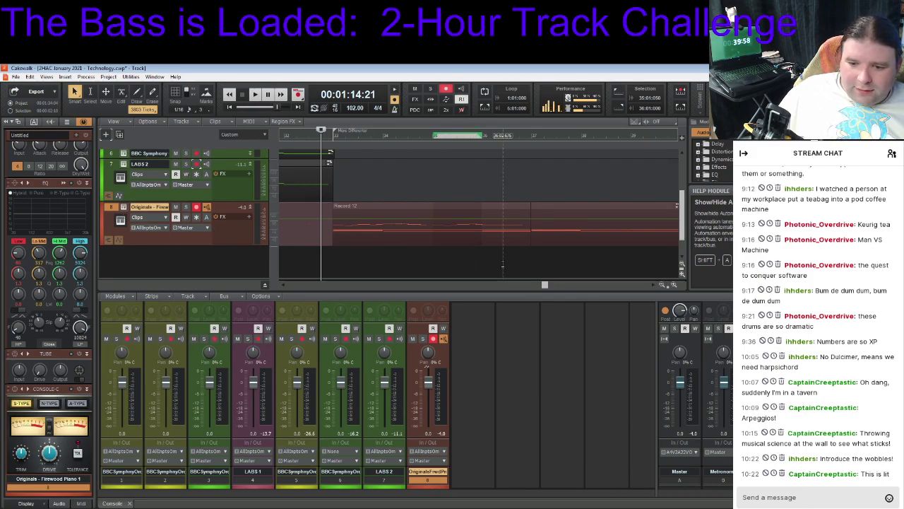
Add a new BBC Symphony Orchestra instrument track after the Firewood Piano track and expand its track strip
{"action": "left_click_drag", "start_coordinate": [546, 283], "coordinate": [553, 286]}
{"action": "scroll", "coordinate": [684, 219], "scroll_direction": "up", "scroll_amount": 1}
{"action": "left_click_drag", "start_coordinate": [684, 219], "coordinate": [77, 246]}
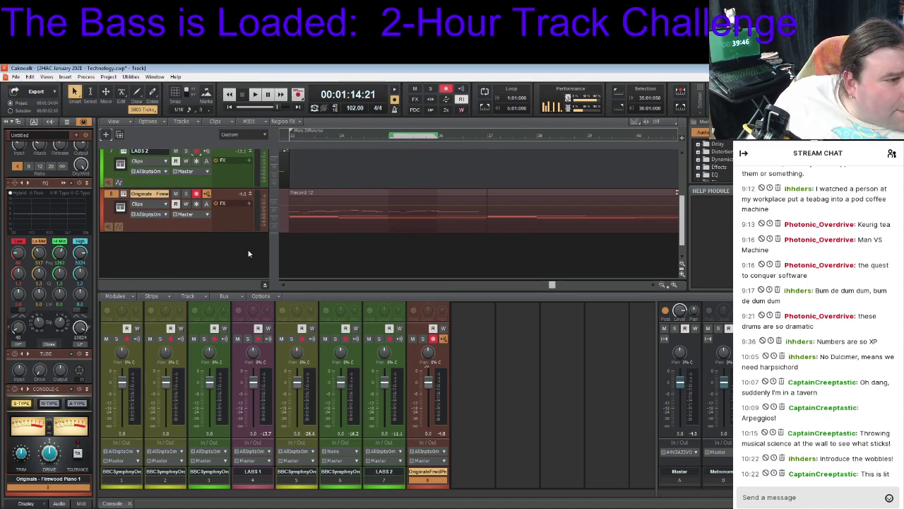
{"action": "right_click", "coordinate": [194, 261]}
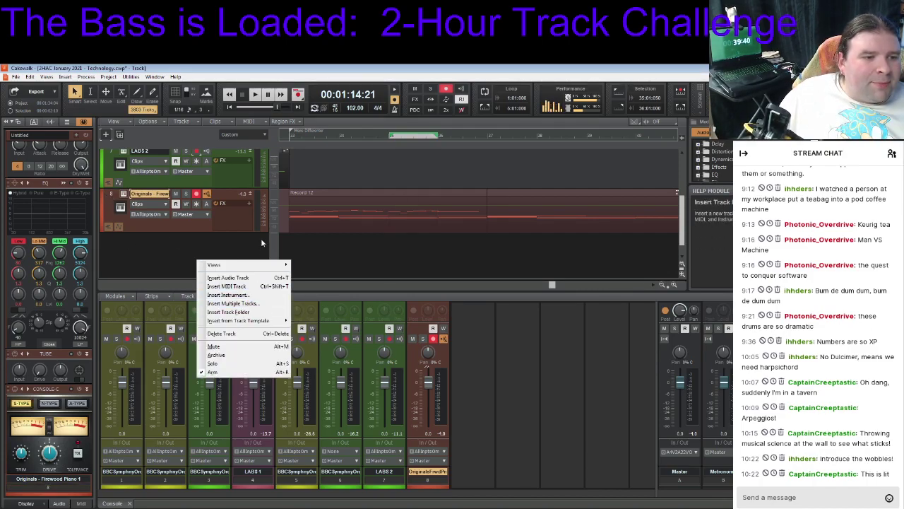
{"action": "left_click", "coordinate": [158, 246]}
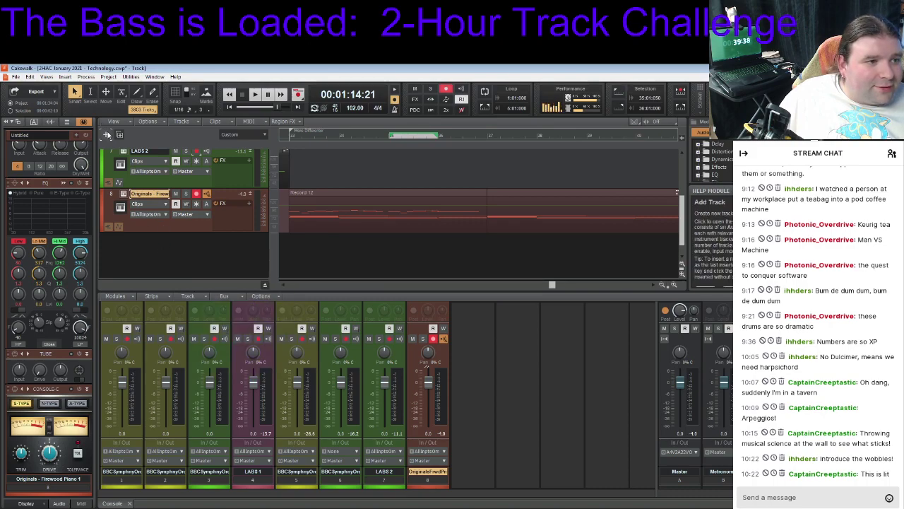
{"action": "left_click", "coordinate": [221, 124]}
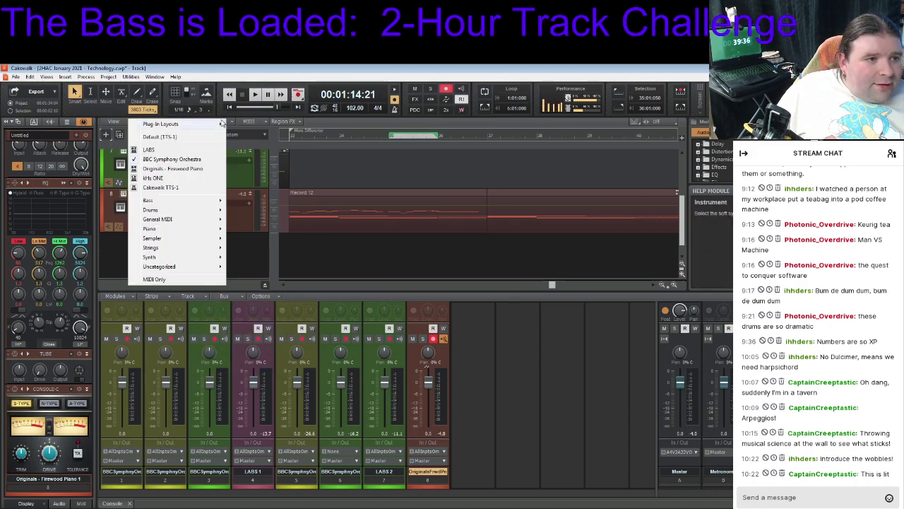
{"action": "left_click", "coordinate": [202, 159]}
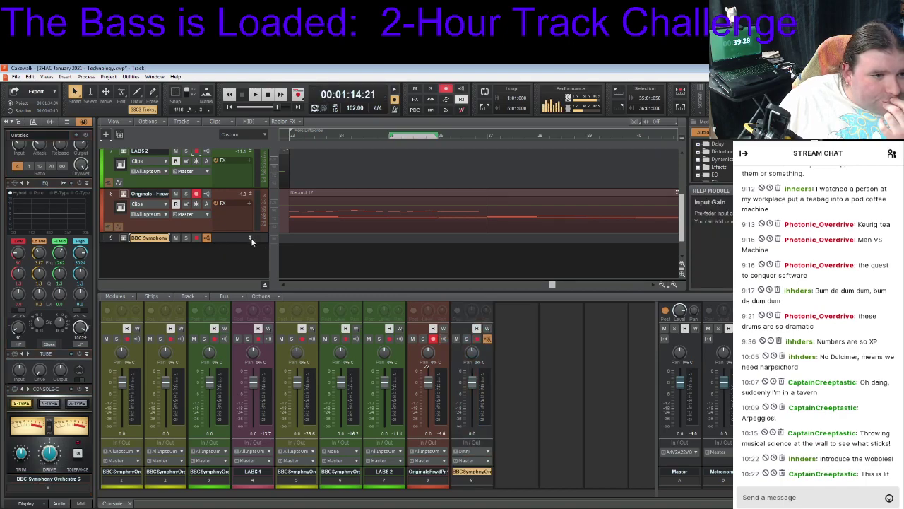
{"action": "left_click", "coordinate": [251, 240]}
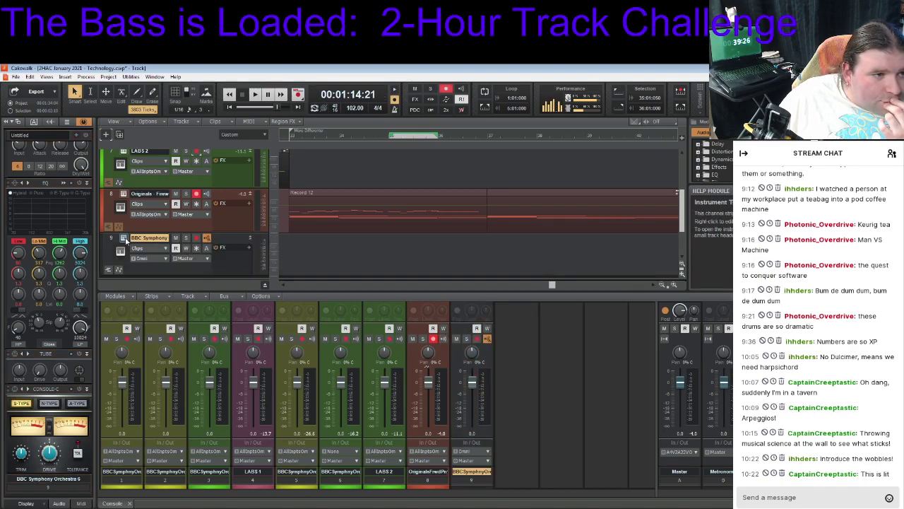
Collapse the LABS 2 track and copy the BBC Symphony clip on track 3 that ends at measure 25
{"action": "left_click_drag", "start_coordinate": [557, 285], "coordinate": [528, 285]}
{"action": "scroll", "coordinate": [526, 242], "scroll_direction": "up", "scroll_amount": 3}
{"action": "scroll", "coordinate": [527, 242], "scroll_direction": "up", "scroll_amount": 3}
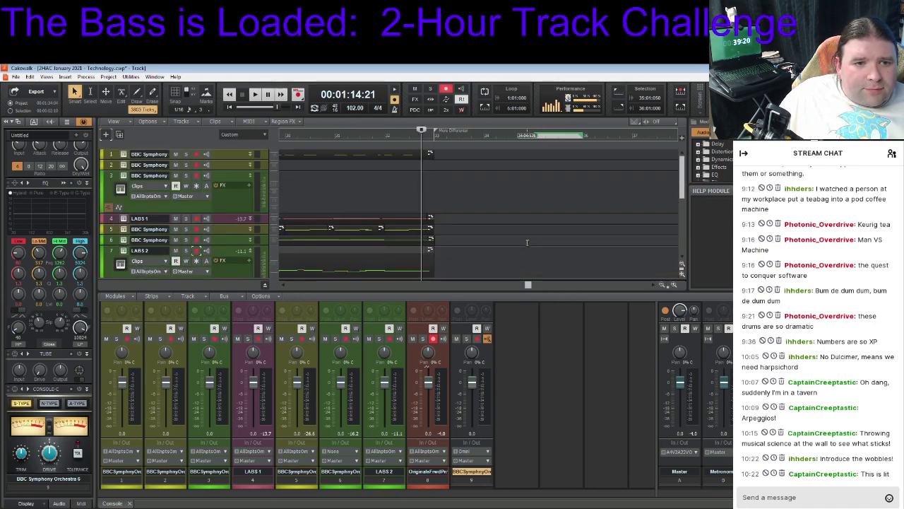
{"action": "scroll", "coordinate": [526, 242], "scroll_direction": "down", "scroll_amount": 2}
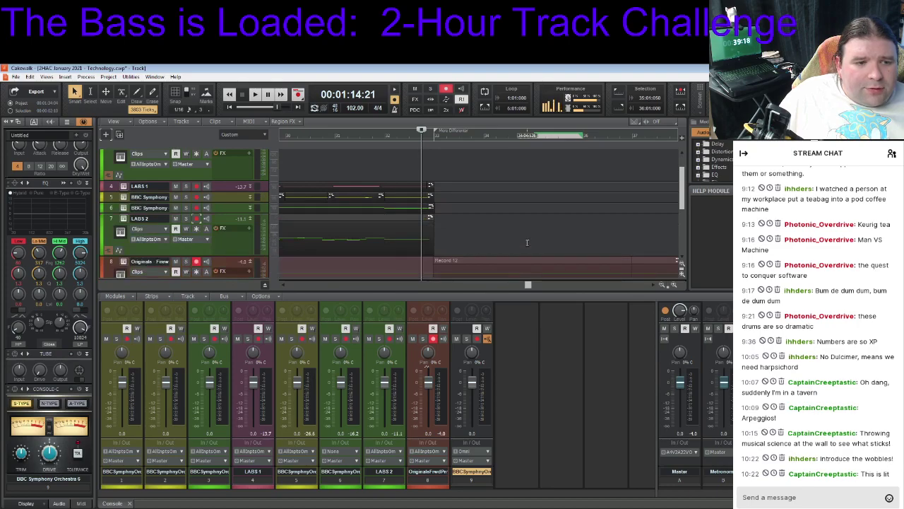
{"action": "left_click_drag", "start_coordinate": [527, 286], "coordinate": [478, 285]}
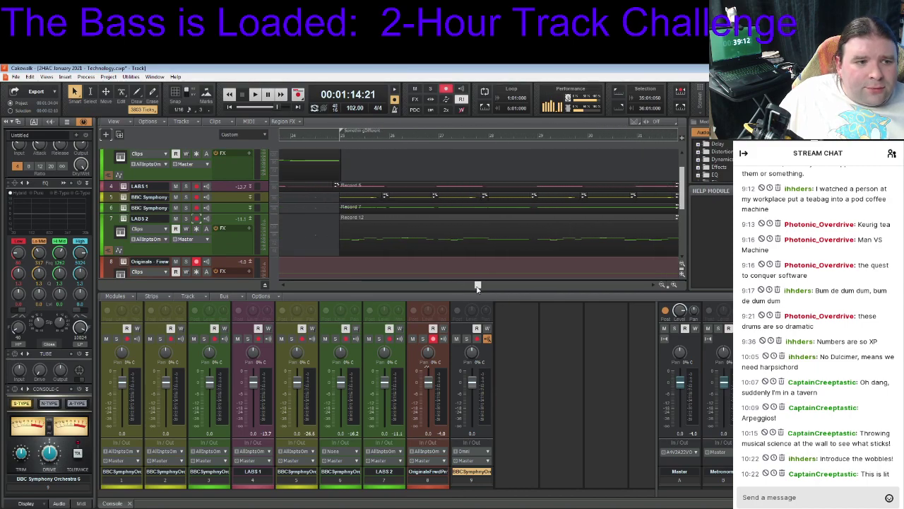
{"action": "double_click", "coordinate": [250, 222]}
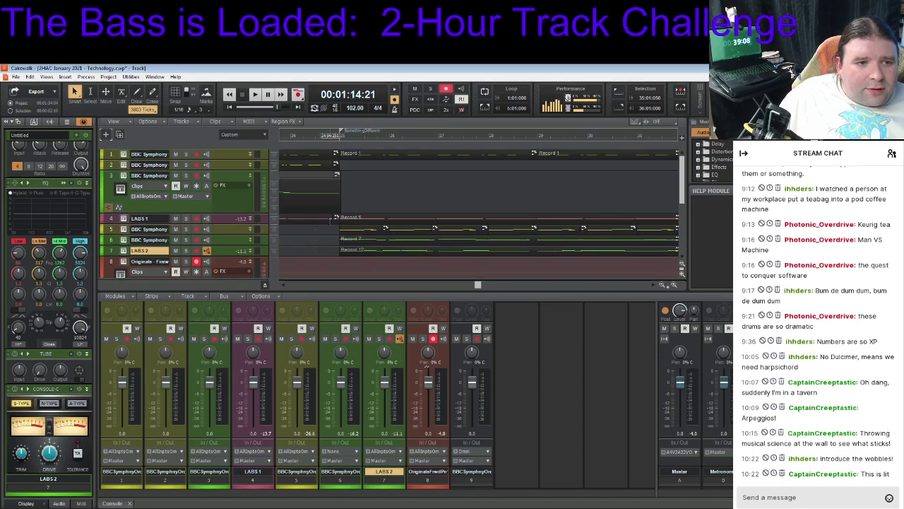
{"action": "left_click", "coordinate": [310, 174]}
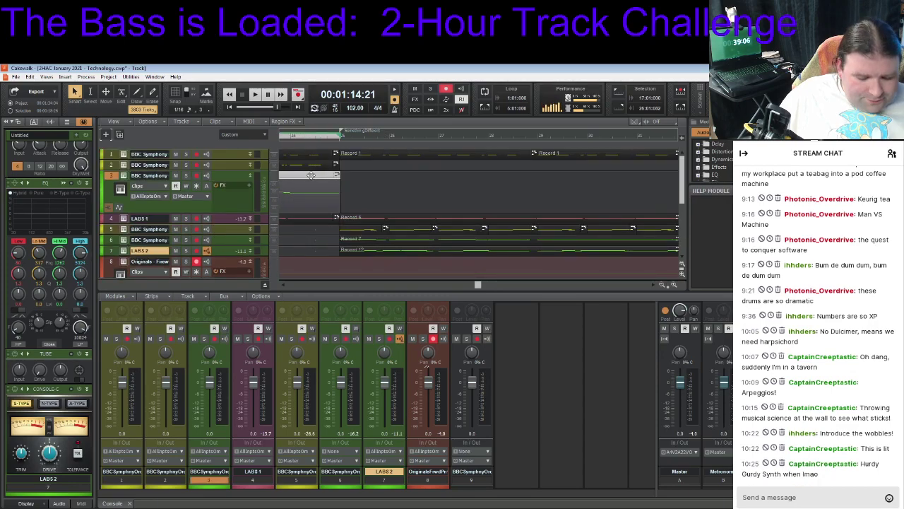
Paste the copied clip onto BBC Symphony track 3 at measure 33
{"action": "left_click_drag", "start_coordinate": [477, 286], "coordinate": [523, 286]}
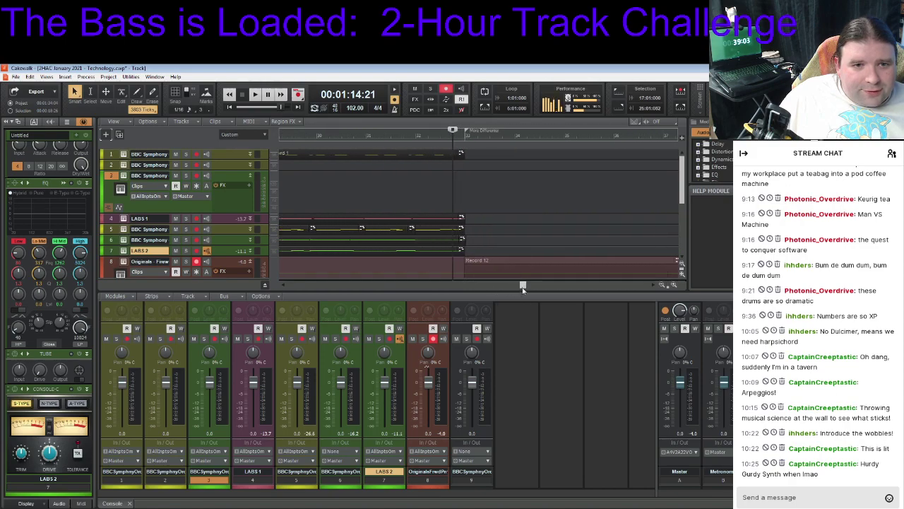
{"action": "left_click", "coordinate": [465, 139]}
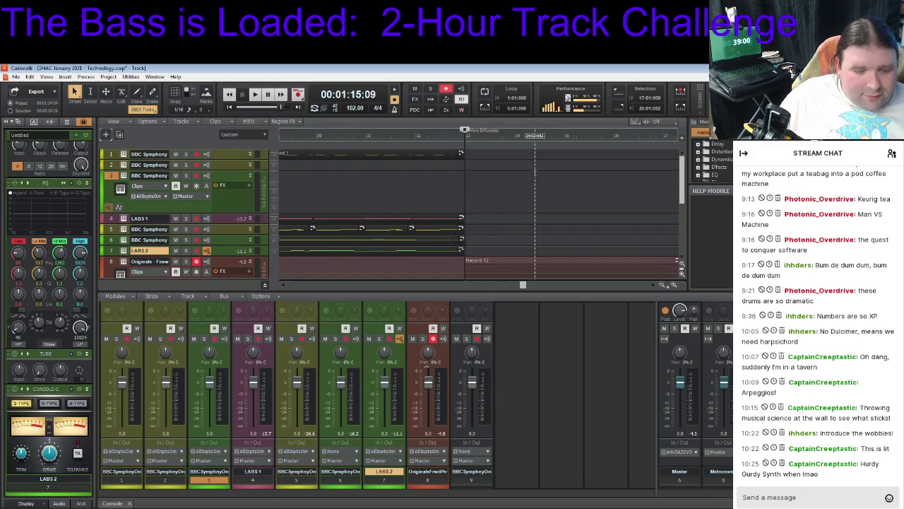
{"action": "key", "text": "ctrl+v"}
{"action": "key", "text": "ctrl+z"}
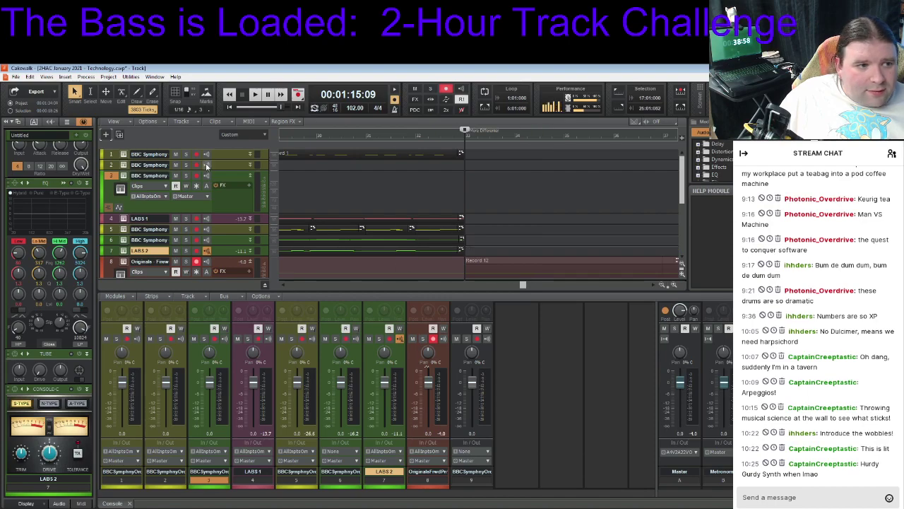
{"action": "left_click", "coordinate": [118, 178]}
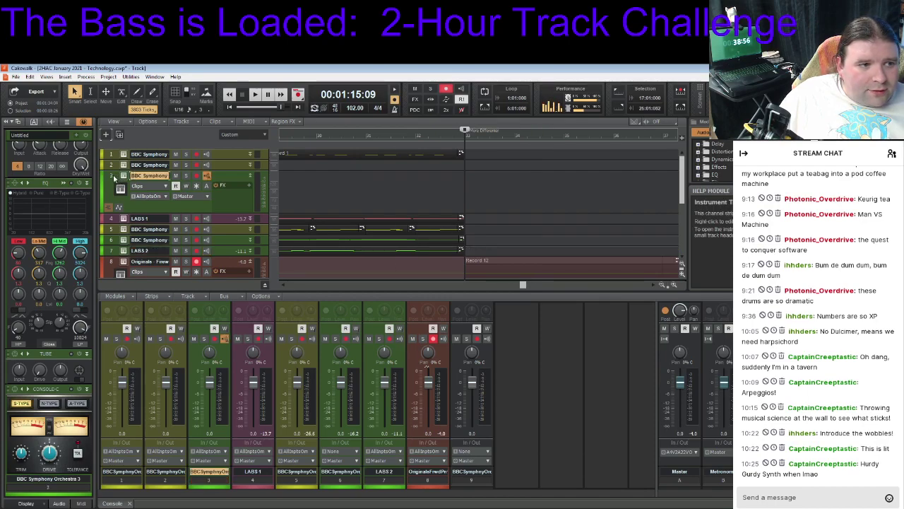
{"action": "key", "text": "ctrl+v"}
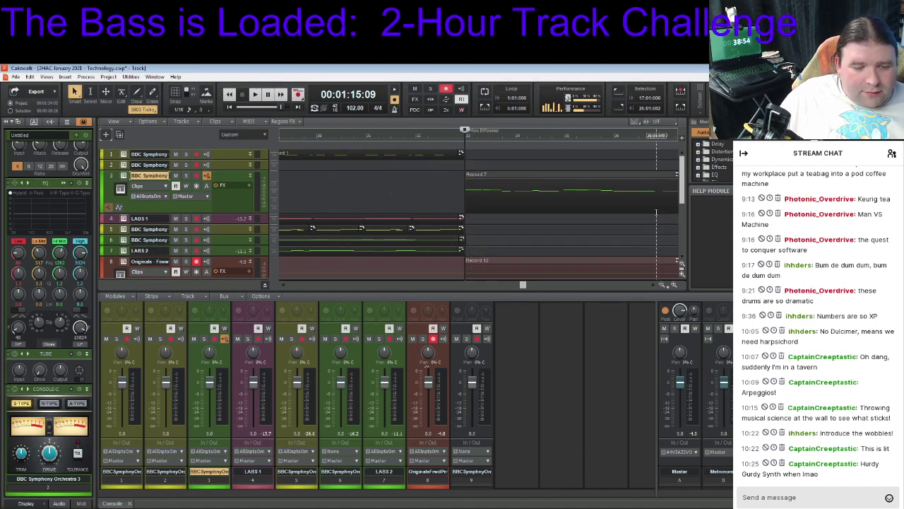
Play the section from measure 33 to hear the pasted orchestra part together with the piano
{"action": "key", "text": "space"}
{"action": "left_click_drag", "start_coordinate": [523, 285], "coordinate": [555, 290]}
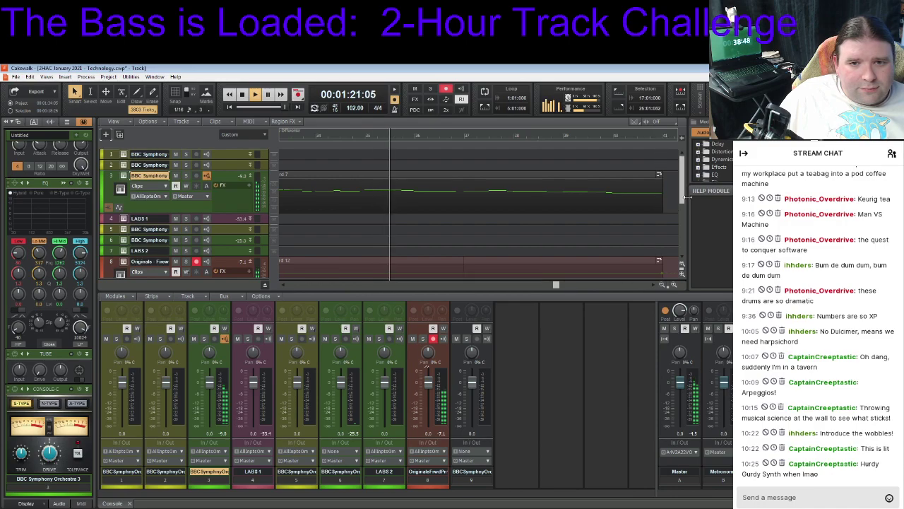
{"action": "mouse_move", "coordinate": [682, 203]}
{"action": "left_mouse_down"}
{"action": "mouse_move", "coordinate": [683, 216]}
{"action": "mouse_move", "coordinate": [685, 205]}
{"action": "left_mouse_up"}
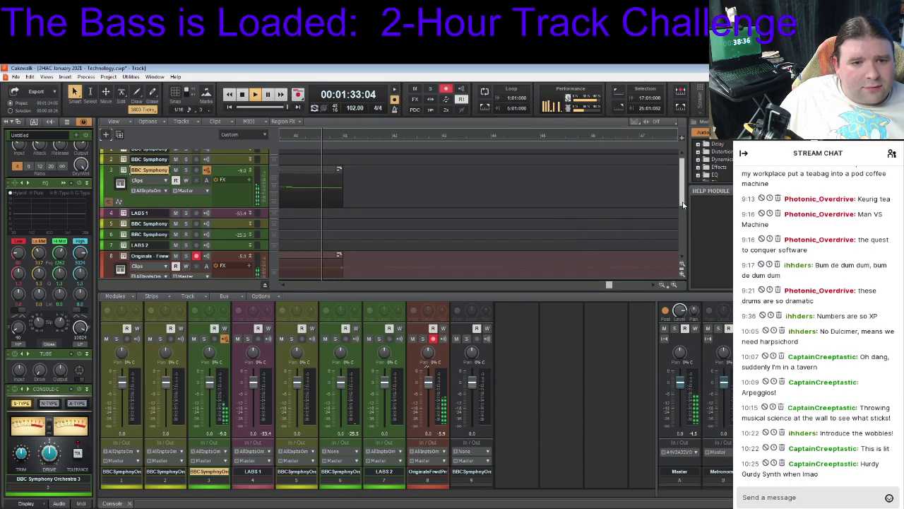
{"action": "key", "text": "space"}
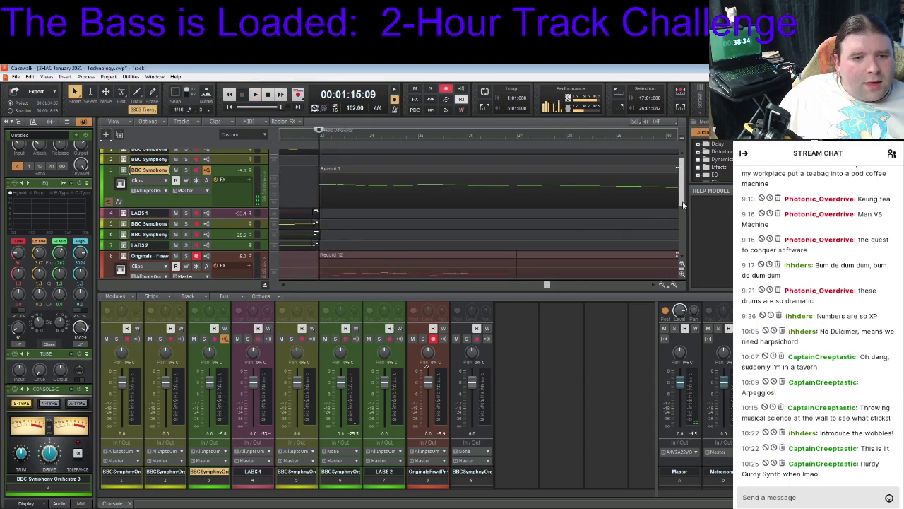
Move the BBC Symphony clip on track 3 from measure 33 to measure 41, blending old and new material
{"action": "scroll", "coordinate": [561, 272], "scroll_direction": "right", "scroll_amount": 2}
{"action": "scroll", "coordinate": [565, 251], "scroll_direction": "down", "scroll_amount": 1}
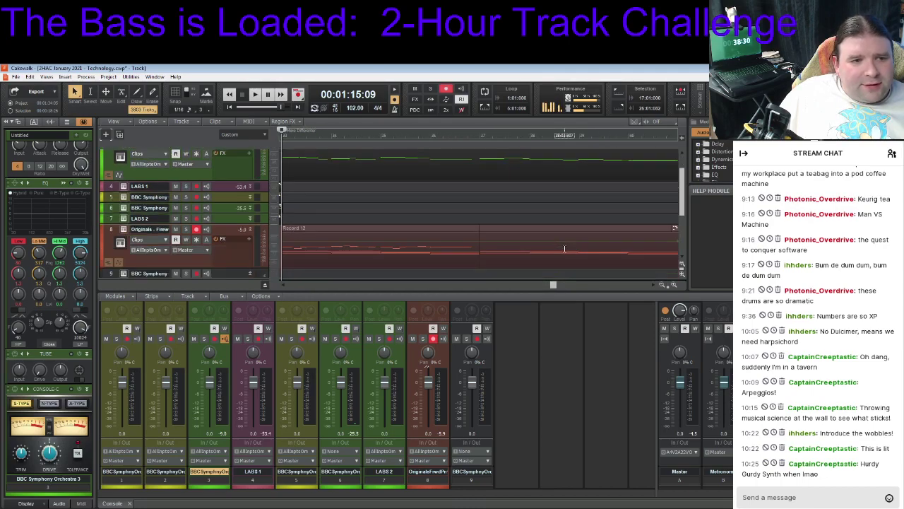
{"action": "scroll", "coordinate": [565, 248], "scroll_direction": "left", "scroll_amount": 3}
{"action": "scroll", "coordinate": [565, 248], "scroll_direction": "up", "scroll_amount": 2}
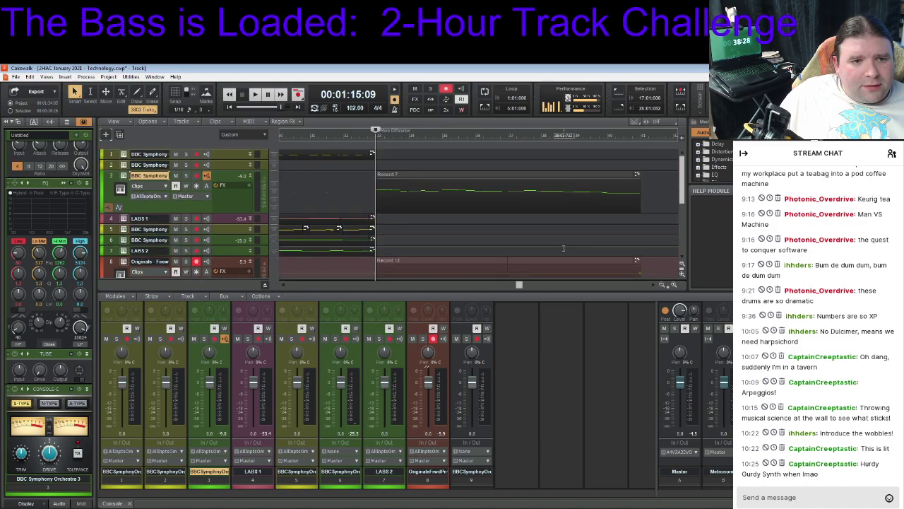
{"action": "left_click", "coordinate": [383, 174]}
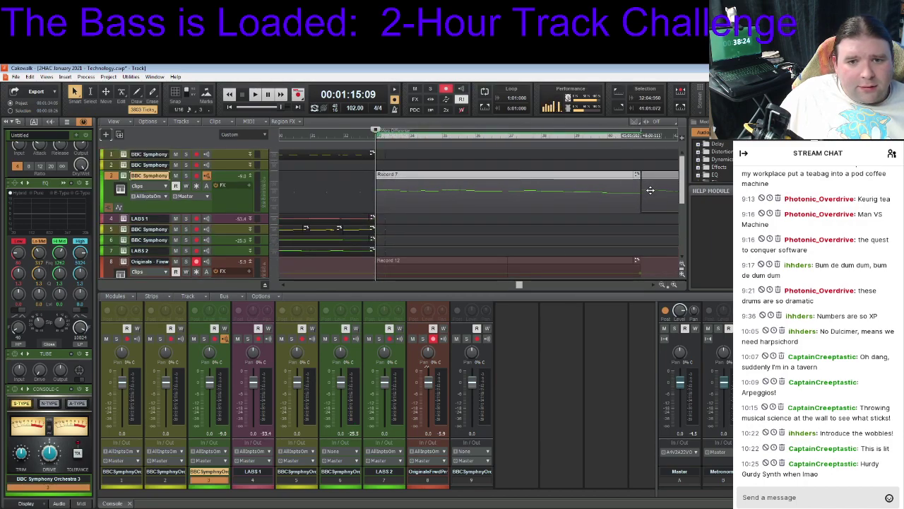
{"action": "left_click_drag", "start_coordinate": [649, 190], "coordinate": [650, 195]}
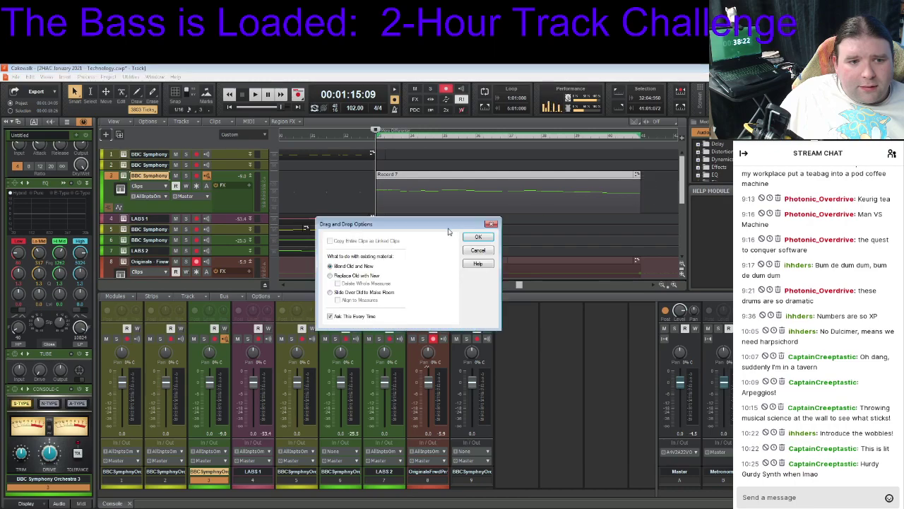
{"action": "left_click", "coordinate": [478, 237]}
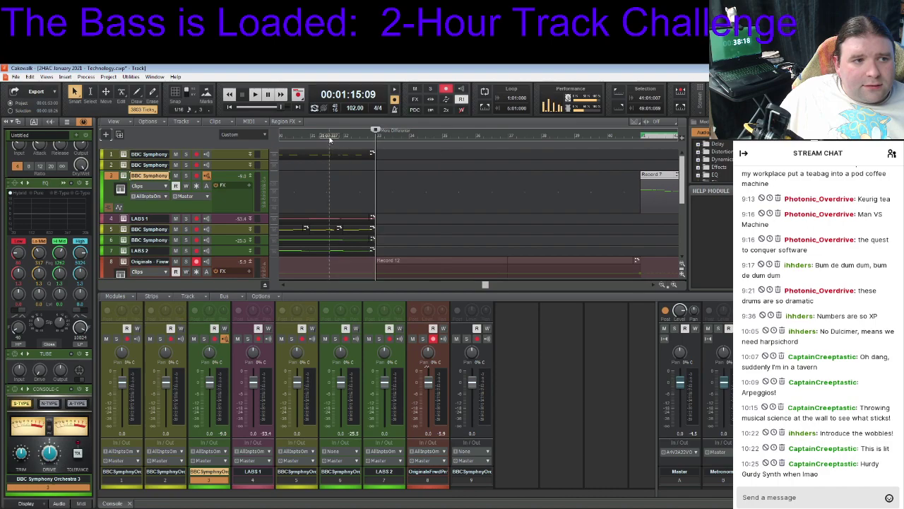
Turn on snapping and realign the BBC Symphony clip on track 3 to the start of measure 41
{"action": "left_click", "coordinate": [174, 92]}
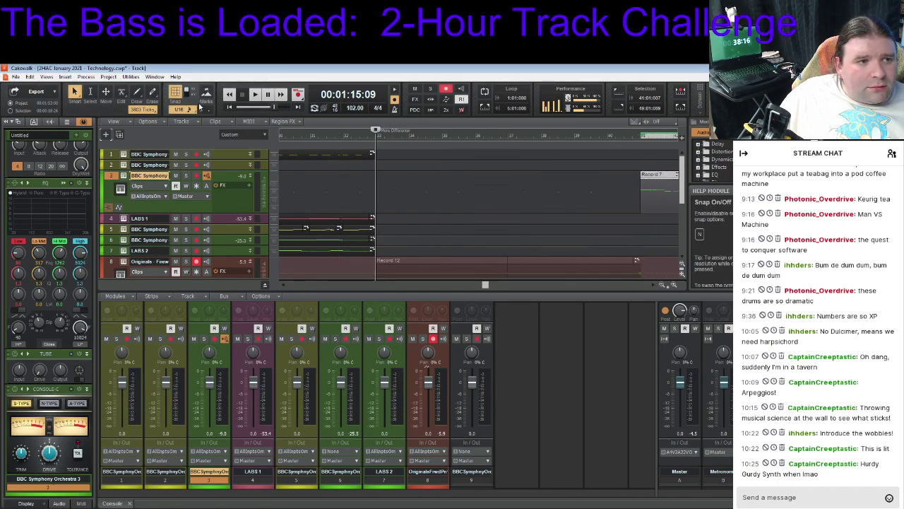
{"action": "left_click_drag", "start_coordinate": [664, 177], "coordinate": [654, 177]}
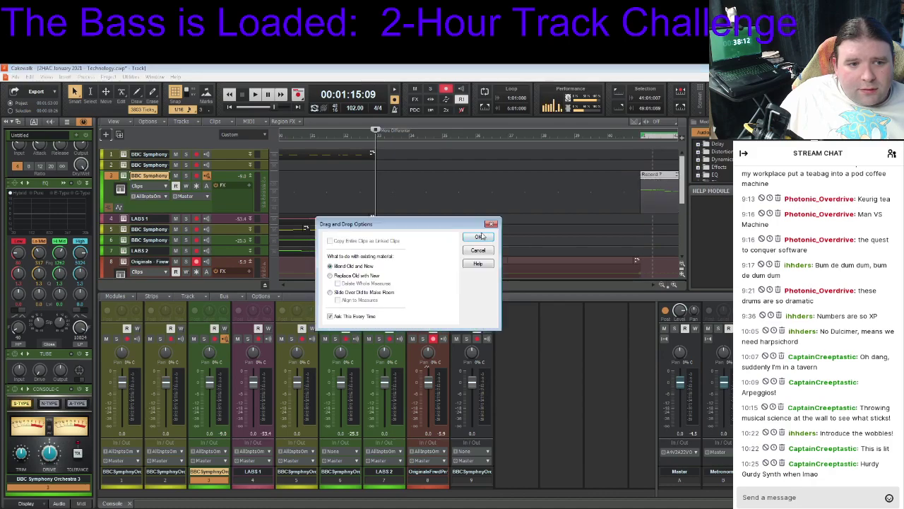
{"action": "left_click", "coordinate": [484, 239]}
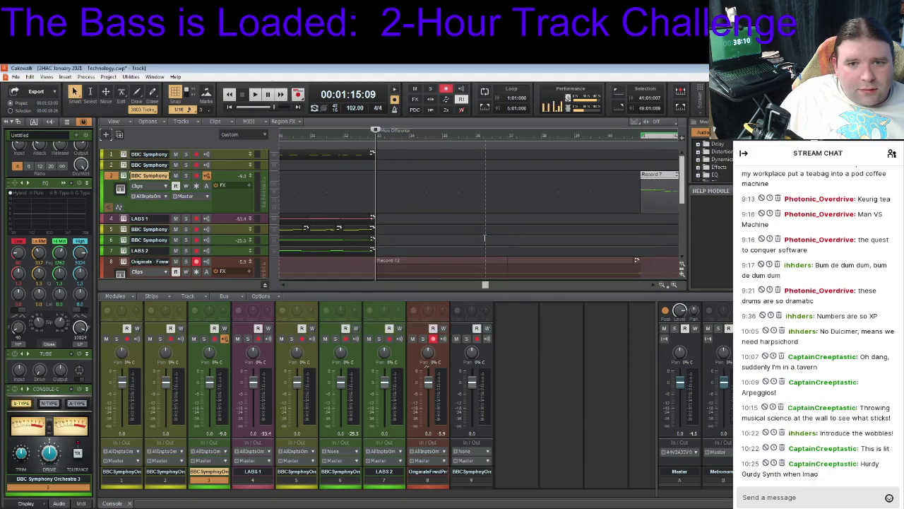
{"action": "left_click", "coordinate": [641, 137]}
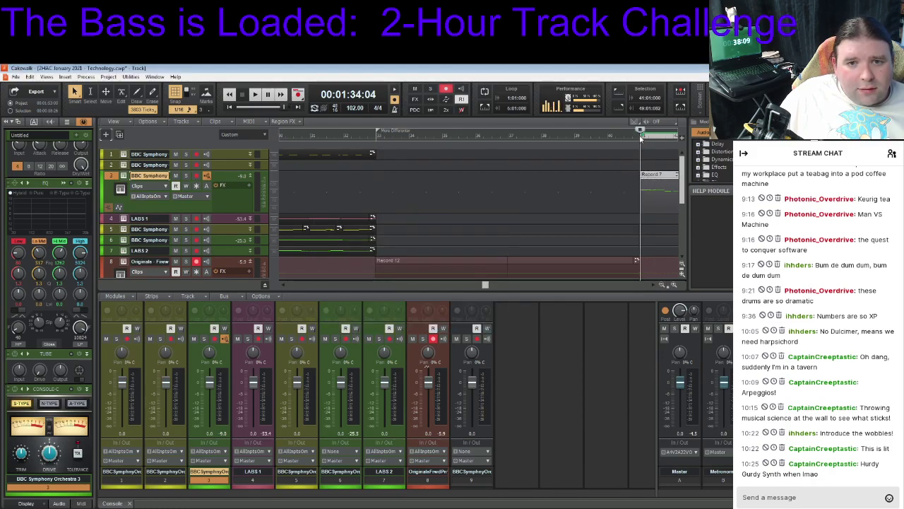
{"action": "left_click", "coordinate": [376, 137]}
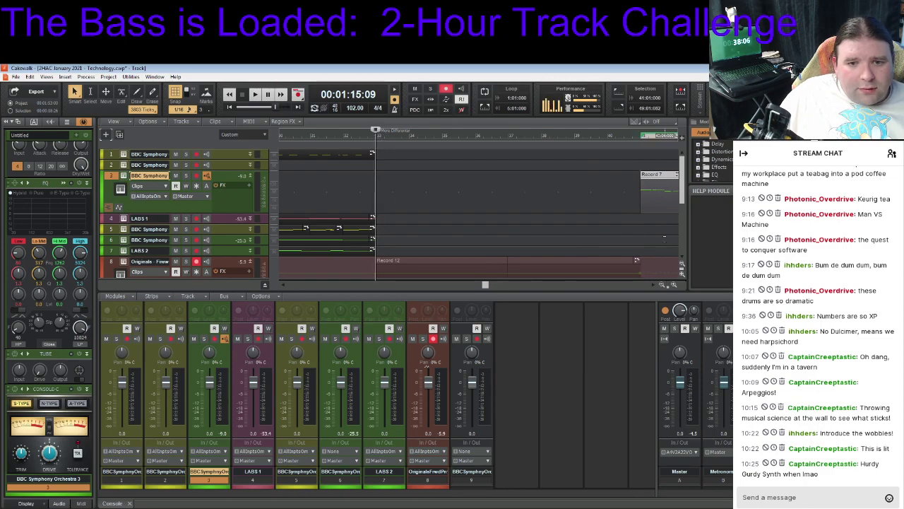
Copy the Firewood Piano clip that starts at measure 33 and paste it on the same track at measure 41
{"action": "scroll", "coordinate": [388, 212], "scroll_direction": "down", "scroll_amount": 3}
{"action": "scroll", "coordinate": [526, 235], "scroll_direction": "up", "scroll_amount": 2}
{"action": "left_click", "coordinate": [473, 227]}
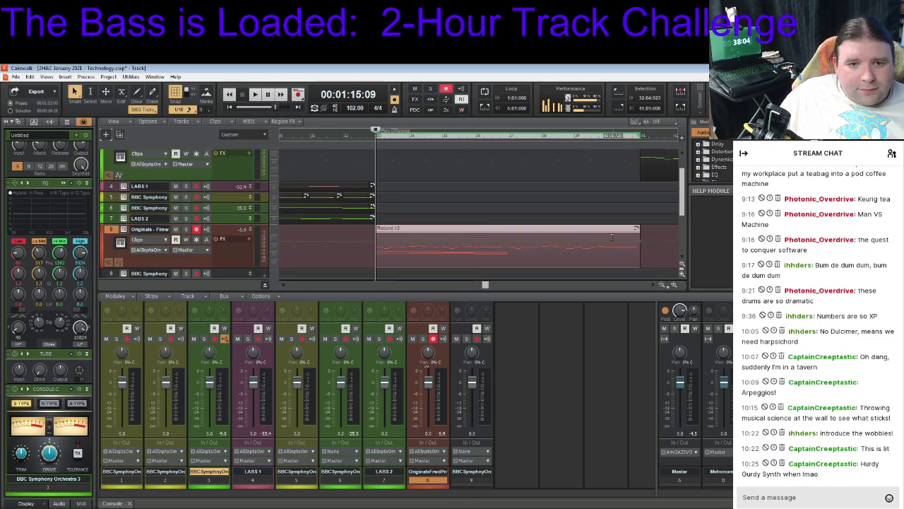
{"action": "left_click", "coordinate": [113, 233]}
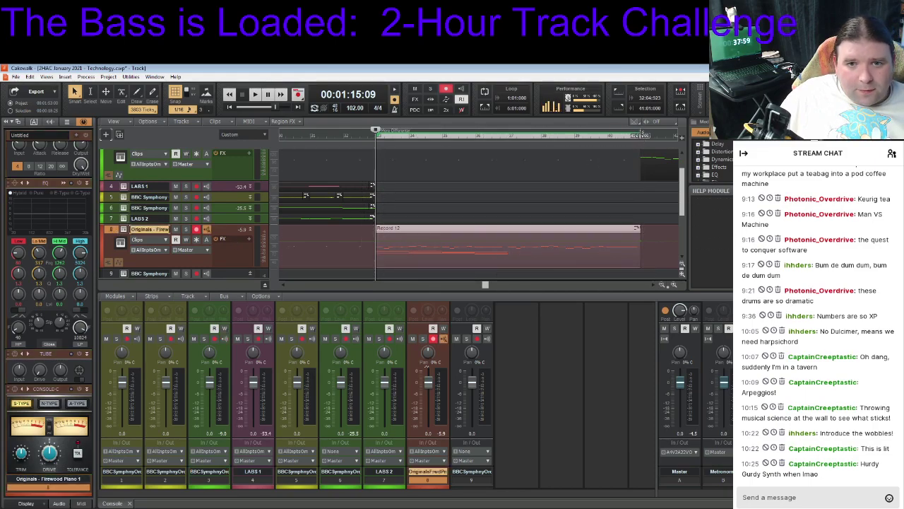
{"action": "left_click", "coordinate": [641, 137]}
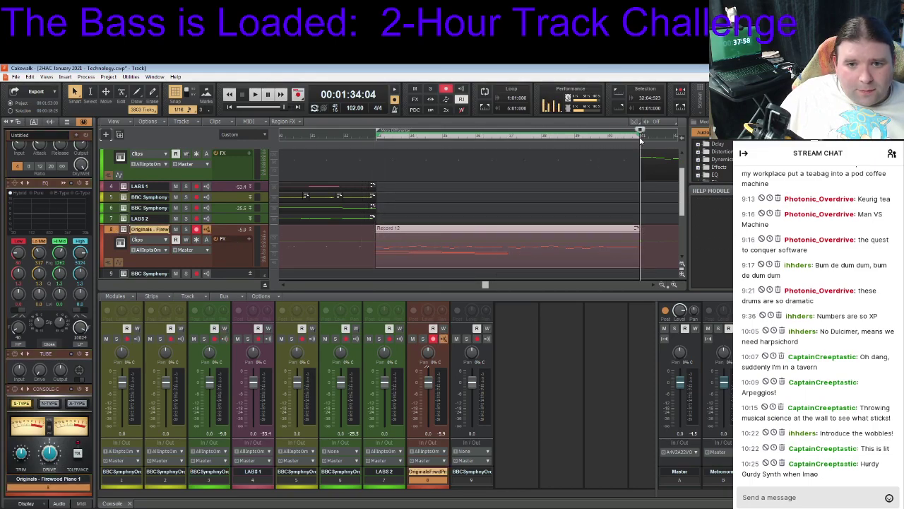
{"action": "key", "text": "s"}
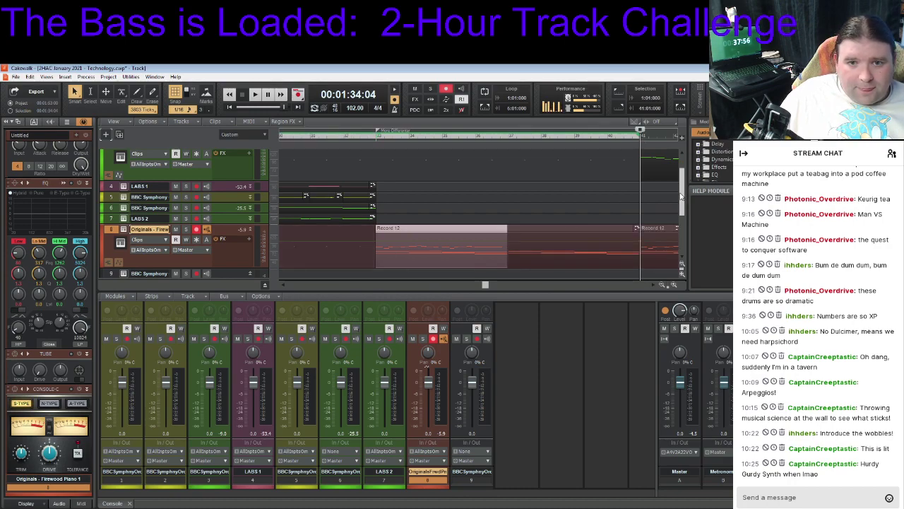
Colour the new BBC Symphony Orchestra track 9 blue and open its instrument
{"action": "scroll", "coordinate": [680, 197], "scroll_direction": "down", "scroll_amount": 2}
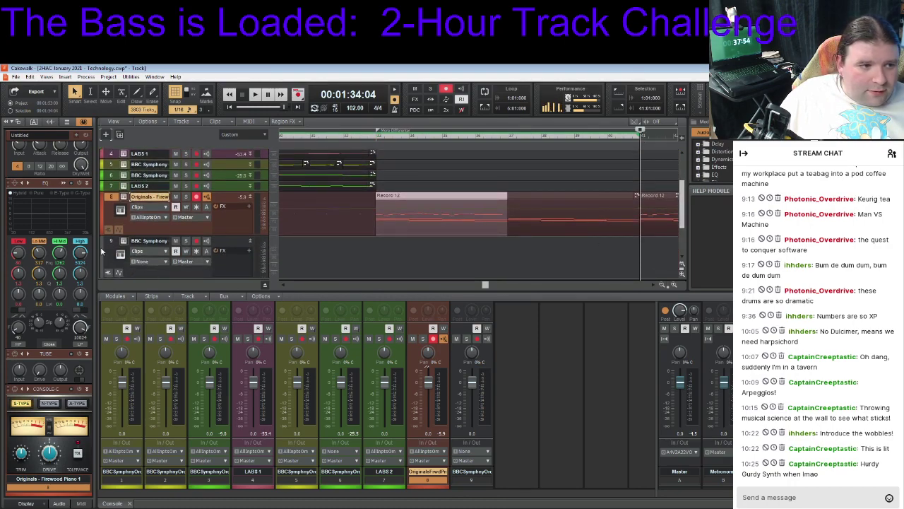
{"action": "left_click", "coordinate": [103, 251]}
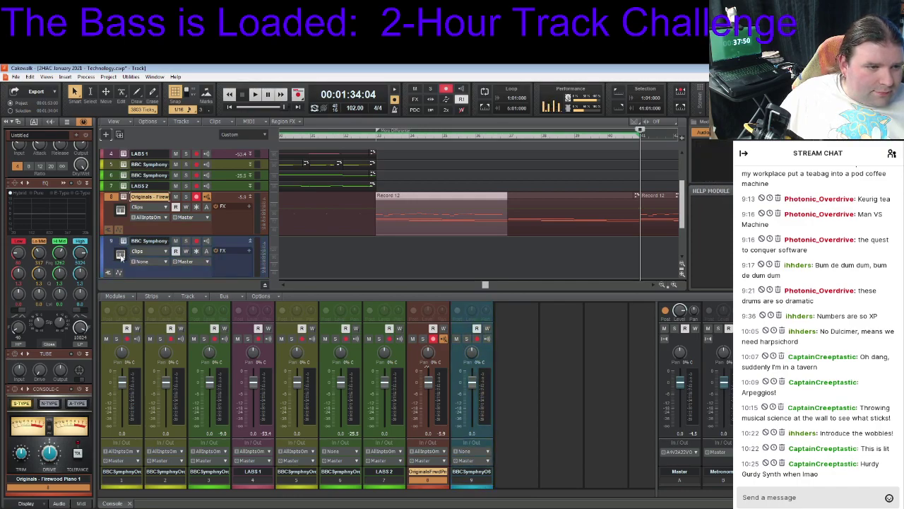
{"action": "scroll", "coordinate": [299, 247], "scroll_direction": "down", "scroll_amount": 3}
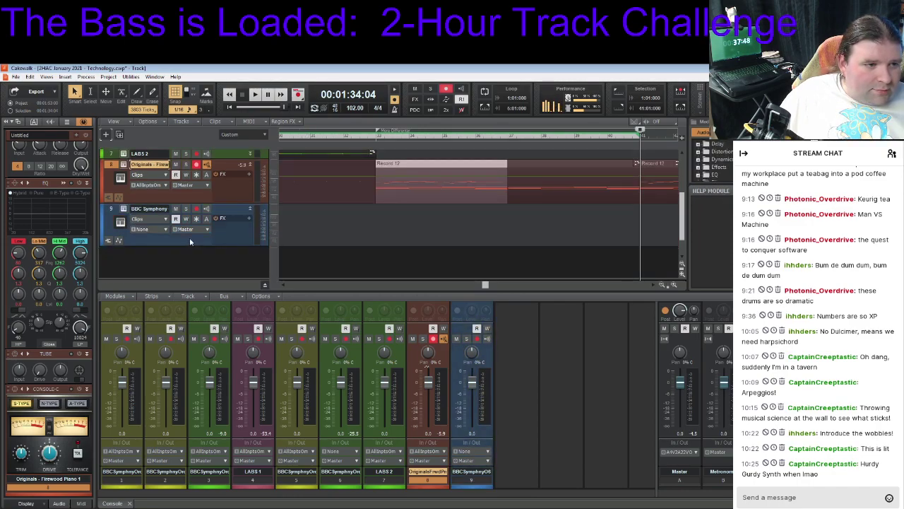
{"action": "left_click", "coordinate": [123, 209]}
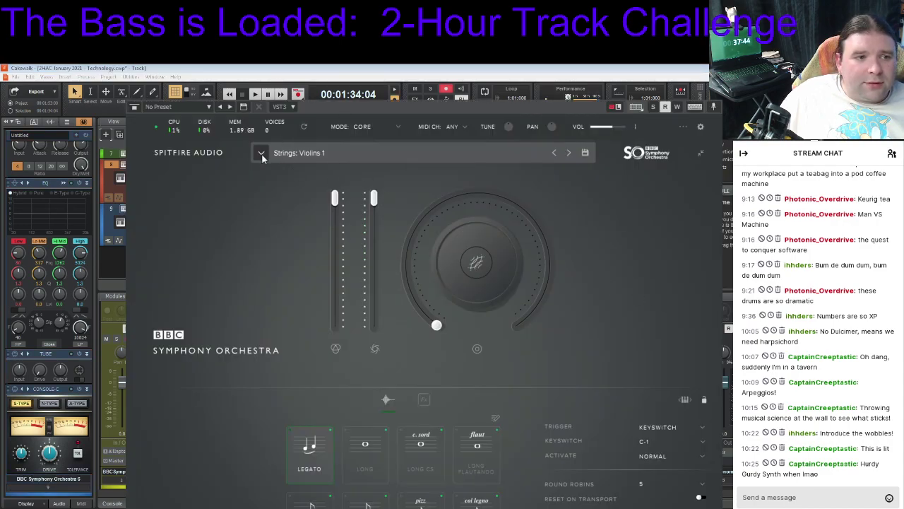
Load the Brass Tuba preset in BBC Symphony Orchestra and try its Long articulation
{"action": "left_click", "coordinate": [261, 153]}
{"action": "scroll", "coordinate": [475, 244], "scroll_direction": "down", "scroll_amount": 4}
{"action": "scroll", "coordinate": [475, 240], "scroll_direction": "up", "scroll_amount": 1}
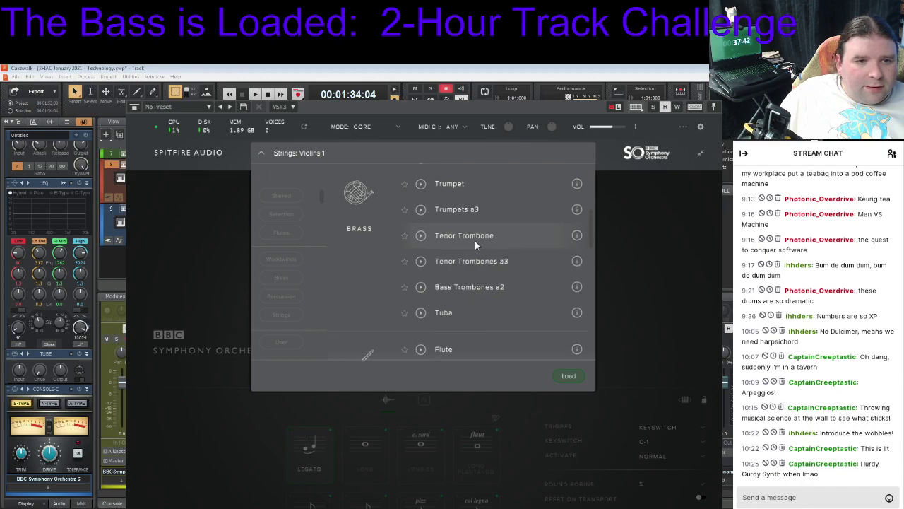
{"action": "double_click", "coordinate": [445, 315]}
{"action": "left_click", "coordinate": [354, 458]}
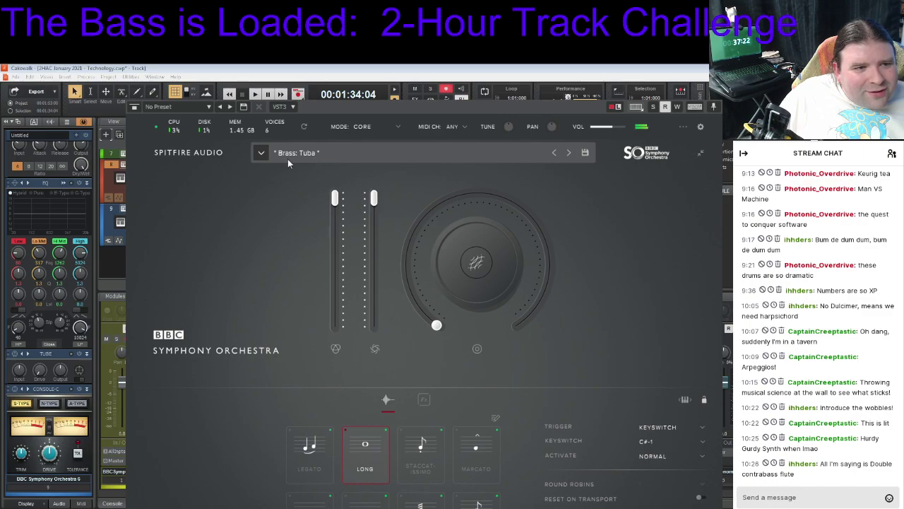
Load the Bass Trombones a2 brass preset and select its Long articulation
{"action": "left_click", "coordinate": [262, 155]}
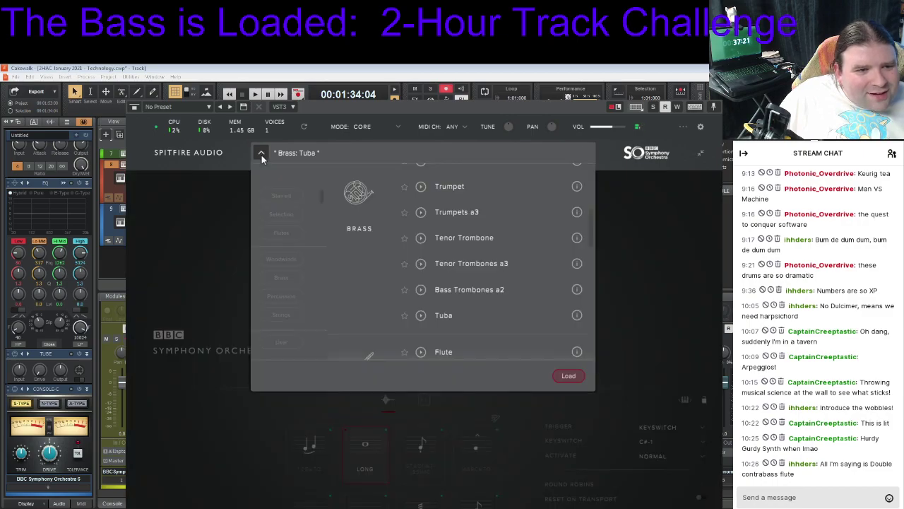
{"action": "double_click", "coordinate": [479, 293]}
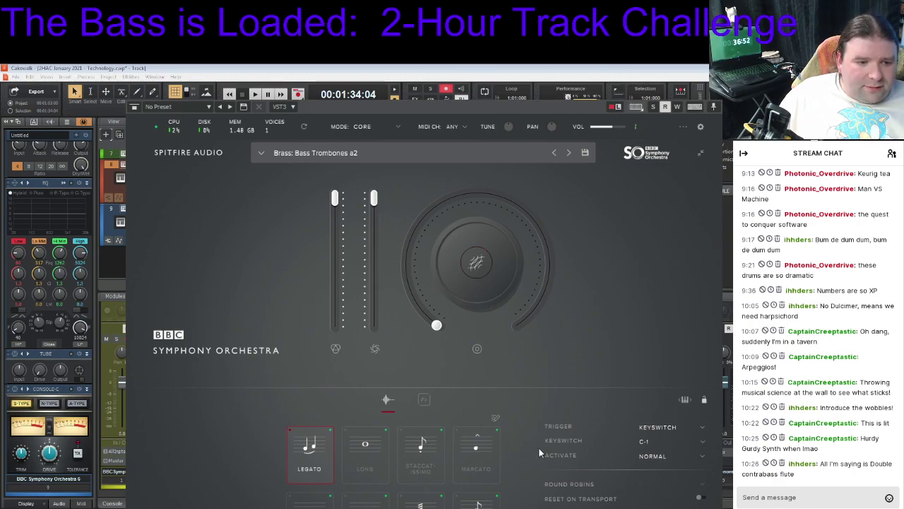
{"action": "left_click", "coordinate": [356, 450]}
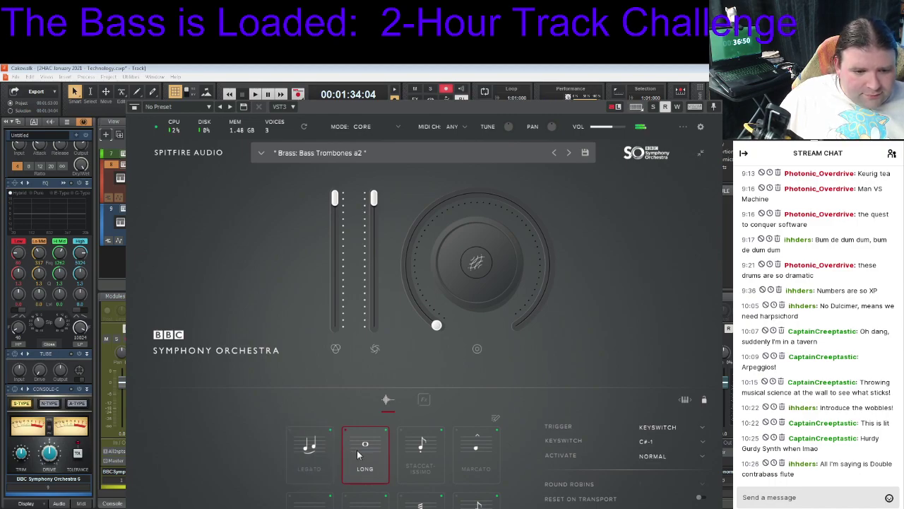
Audition the Bass Trombones a2 articulations on keyswitches F#-1, F-1 and E-1, settle on E-1, and close the instrument window
{"action": "mouse_move", "coordinate": [482, 270]}
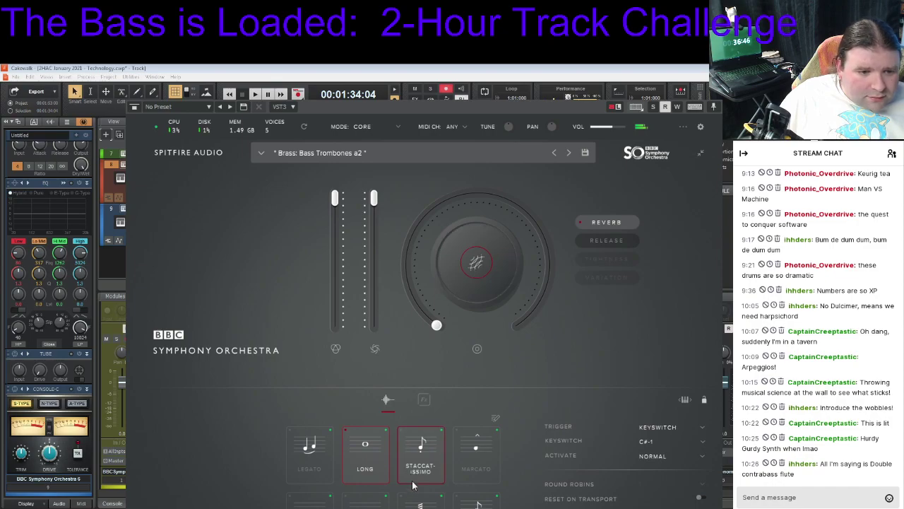
{"action": "left_click", "coordinate": [421, 502]}
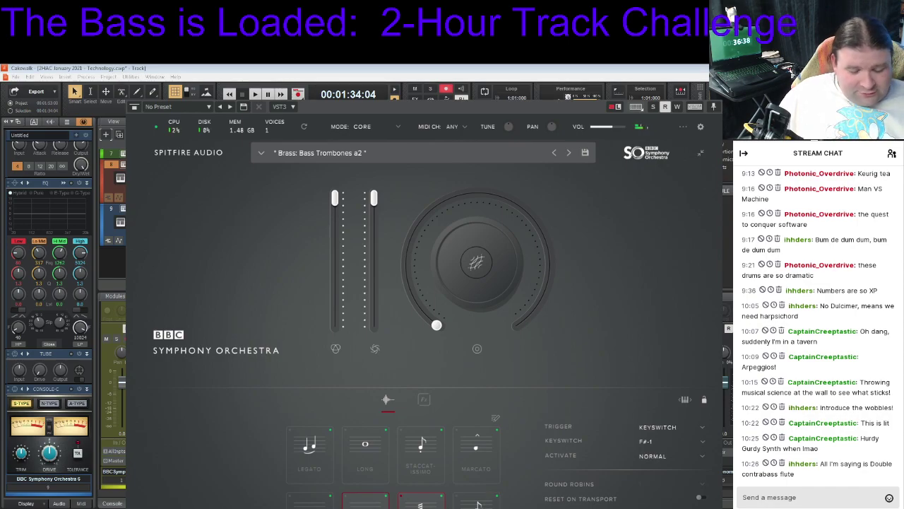
{"action": "left_click", "coordinate": [365, 501]}
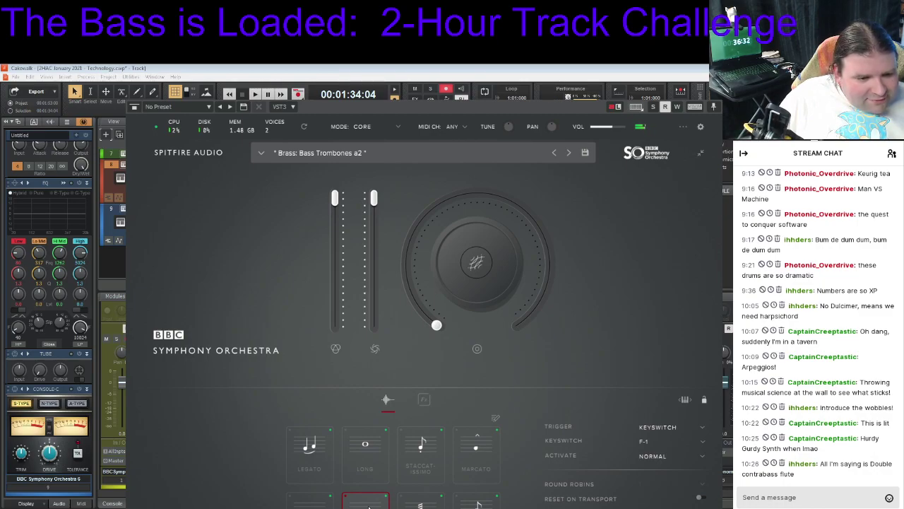
{"action": "left_click", "coordinate": [310, 502]}
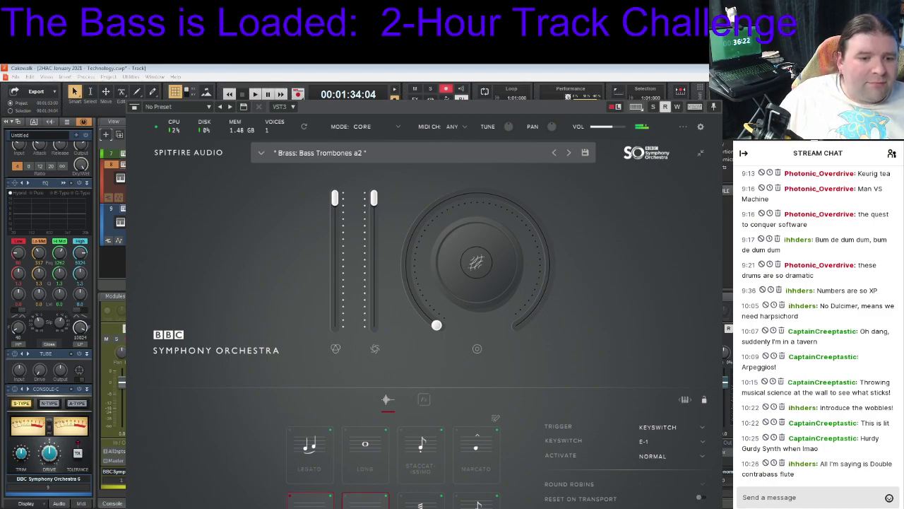
{"action": "left_click", "coordinate": [355, 462]}
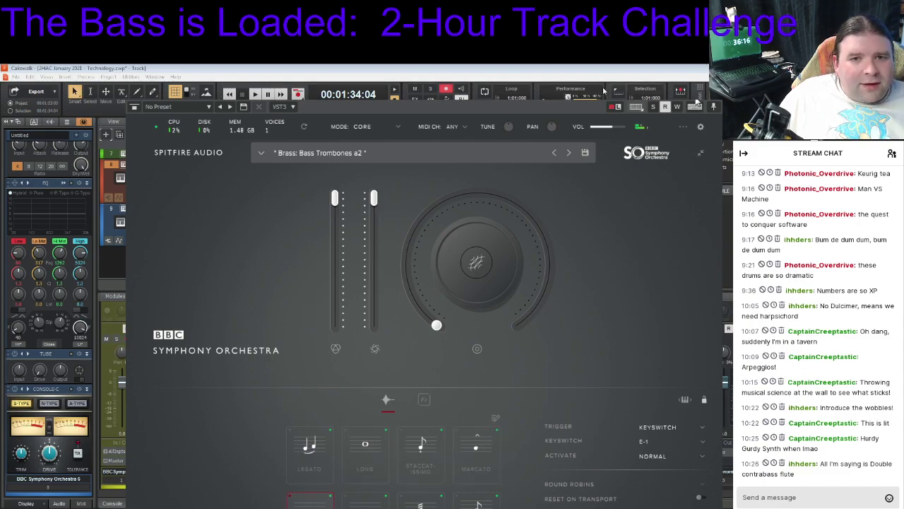
{"action": "left_click", "coordinate": [617, 89]}
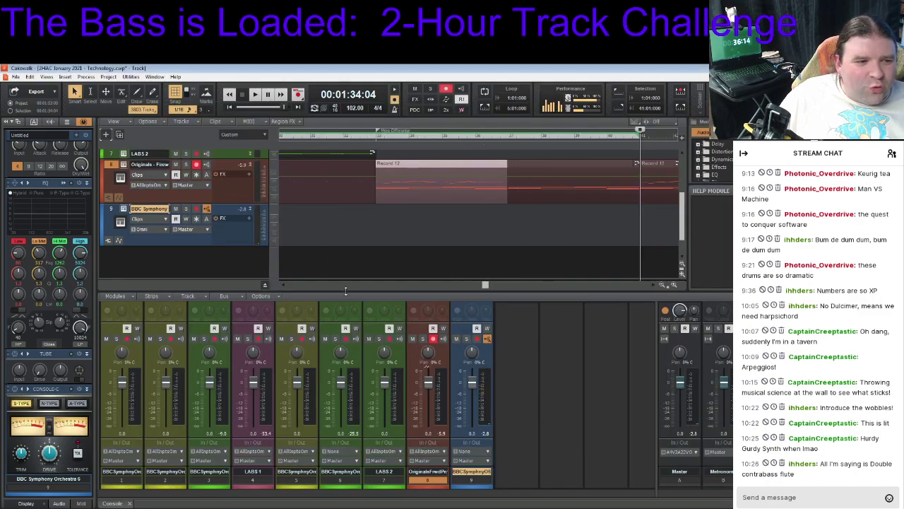
Open the piano clip at measure 33 and check the pitches of its low chord notes in measures 35 and 36
{"action": "double_click", "coordinate": [399, 164]}
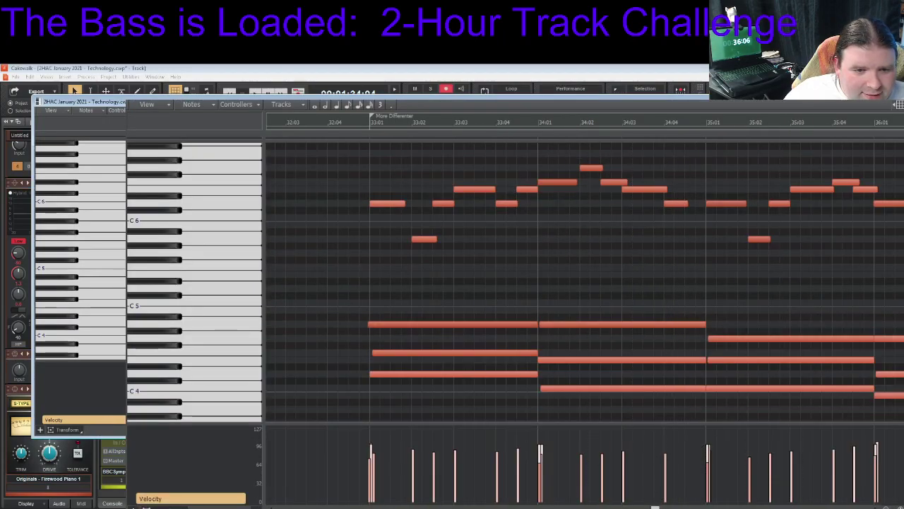
{"action": "left_click", "coordinate": [739, 388]}
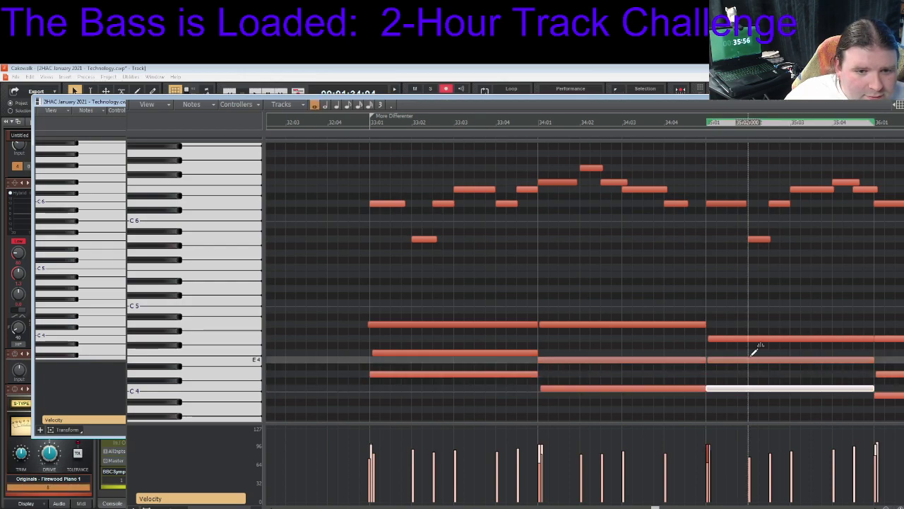
{"action": "left_click", "coordinate": [758, 339]}
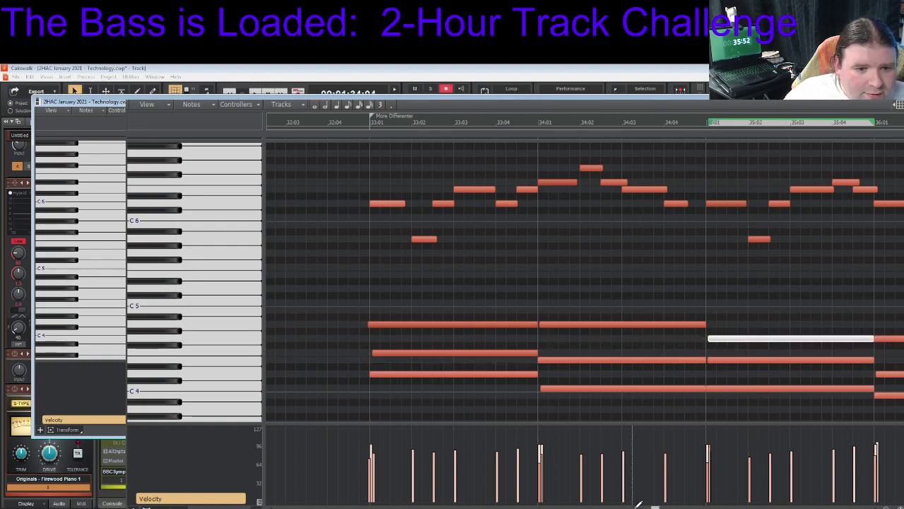
{"action": "left_click_drag", "start_coordinate": [656, 506], "coordinate": [681, 506]}
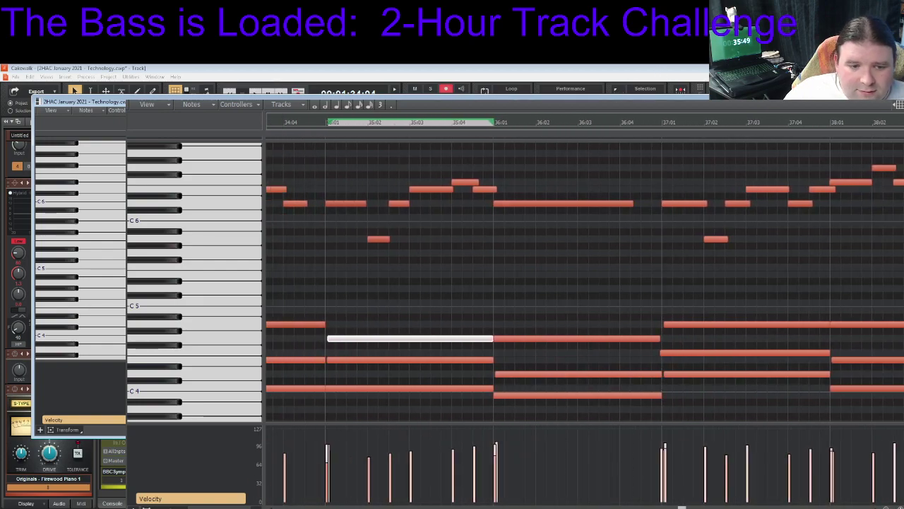
{"action": "left_click", "coordinate": [558, 395]}
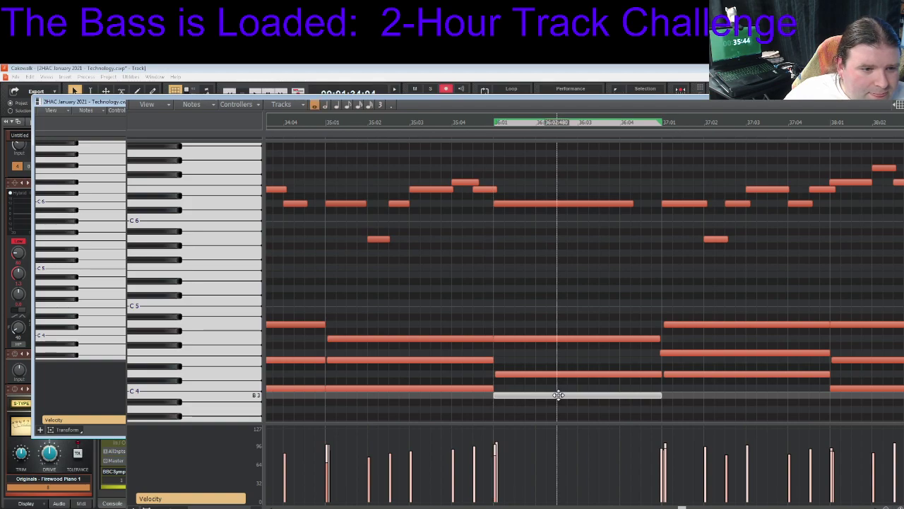
{"action": "left_click", "coordinate": [563, 374]}
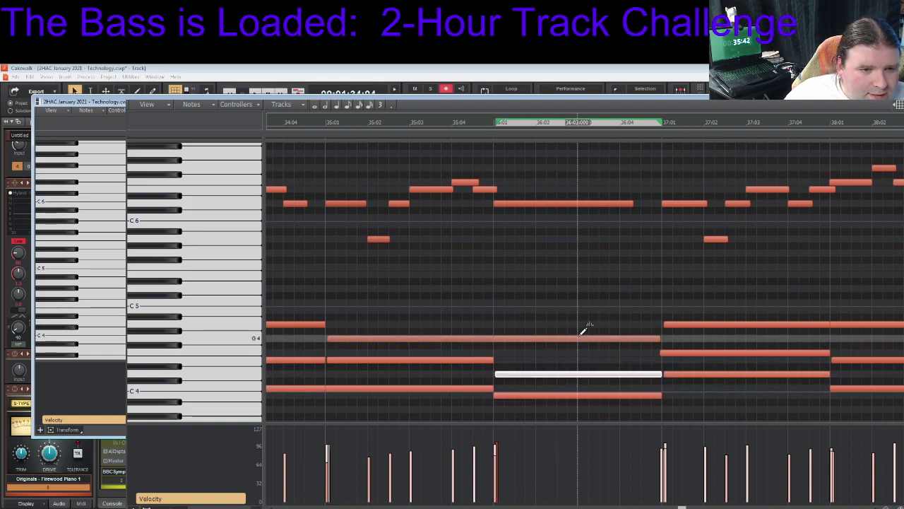
{"action": "left_click", "coordinate": [576, 340]}
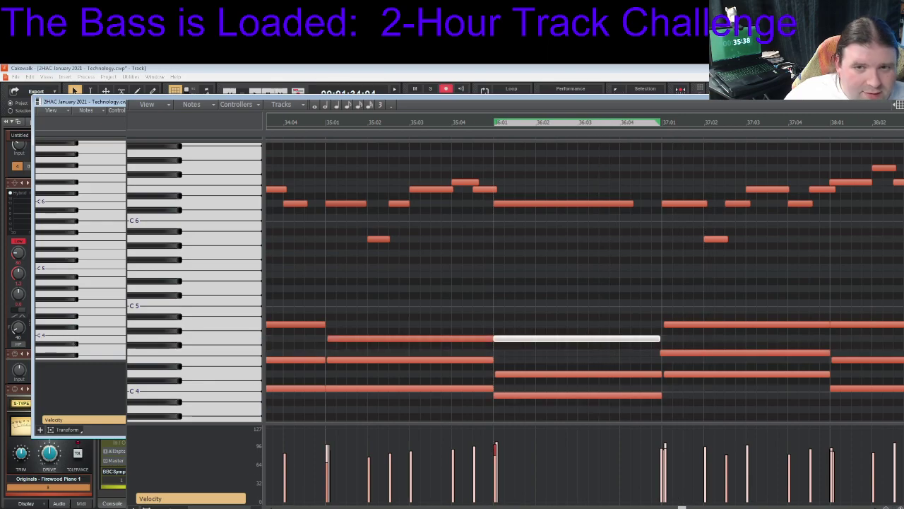
{"action": "key", "text": "alt+2"}
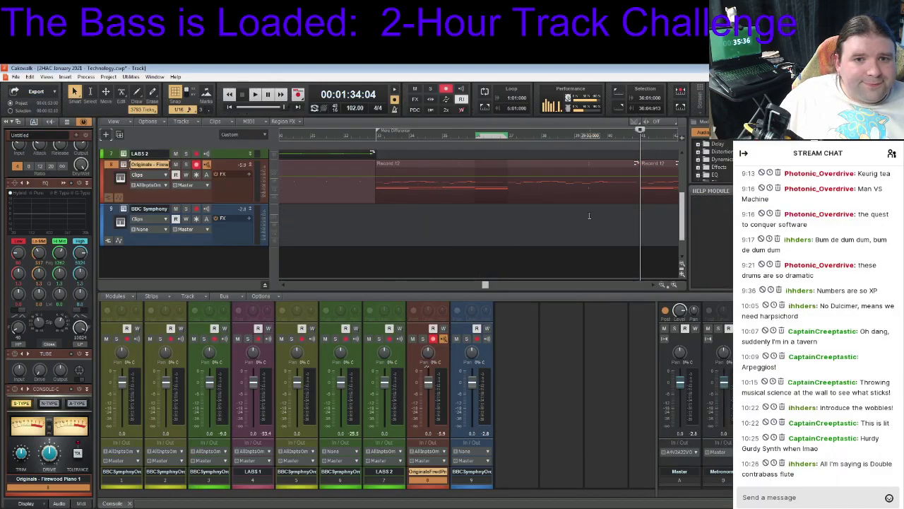
Select BBC Symphony Orchestra track 9 and arm it for recording
{"action": "left_click", "coordinate": [111, 210]}
{"action": "left_click", "coordinate": [197, 209]}
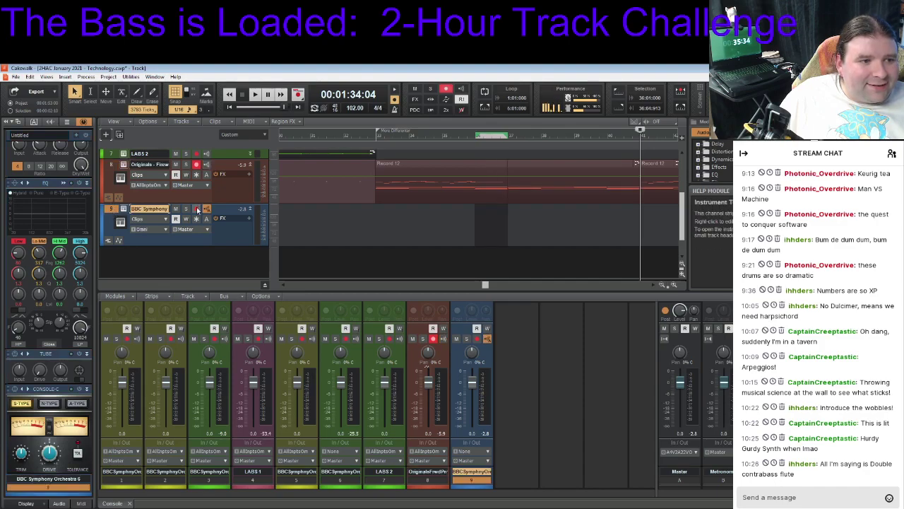
{"action": "left_click_drag", "start_coordinate": [485, 284], "coordinate": [507, 285]}
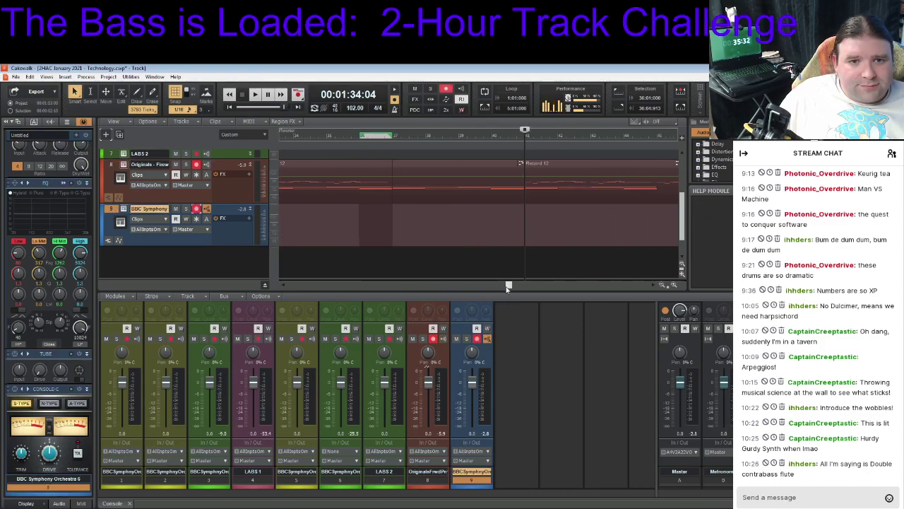
{"action": "left_click", "coordinate": [301, 97]}
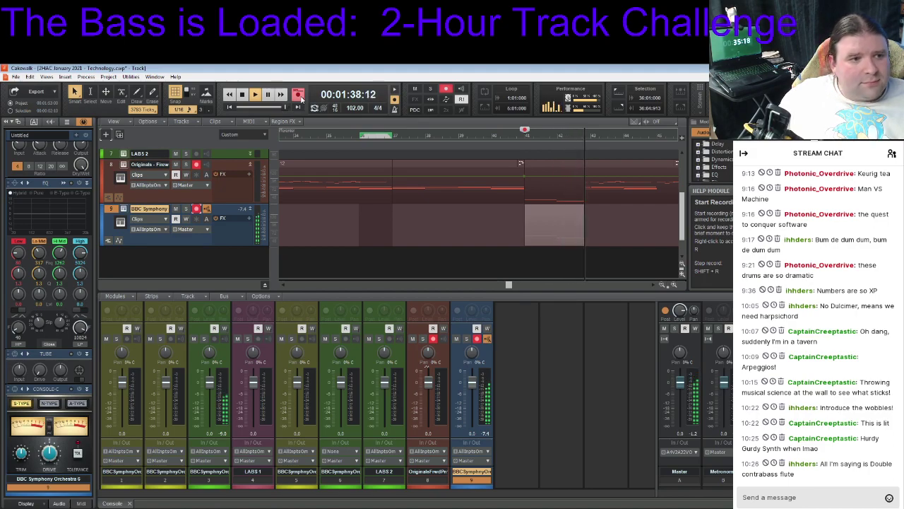
{"action": "left_click", "coordinate": [301, 97]}
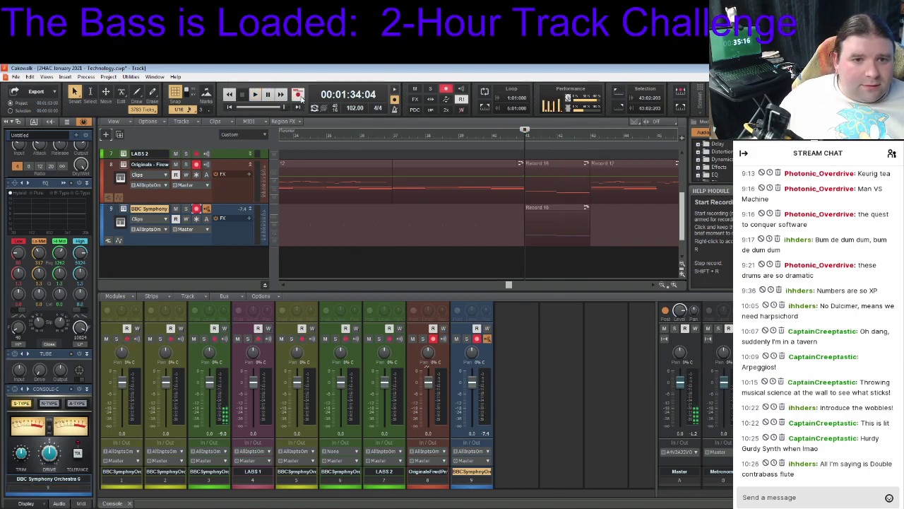
{"action": "key", "text": "ctrl+z"}
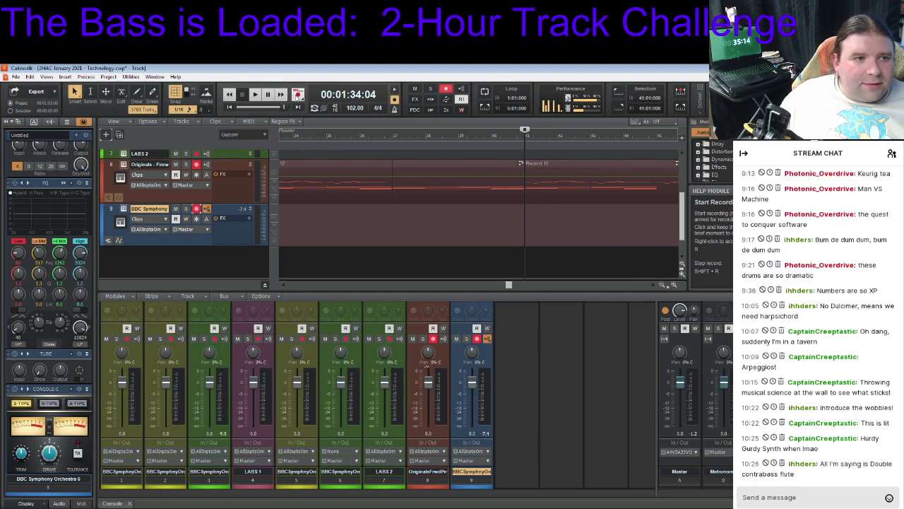
Disarm the piano track 8 for recording and save the project
{"action": "left_click", "coordinate": [196, 165]}
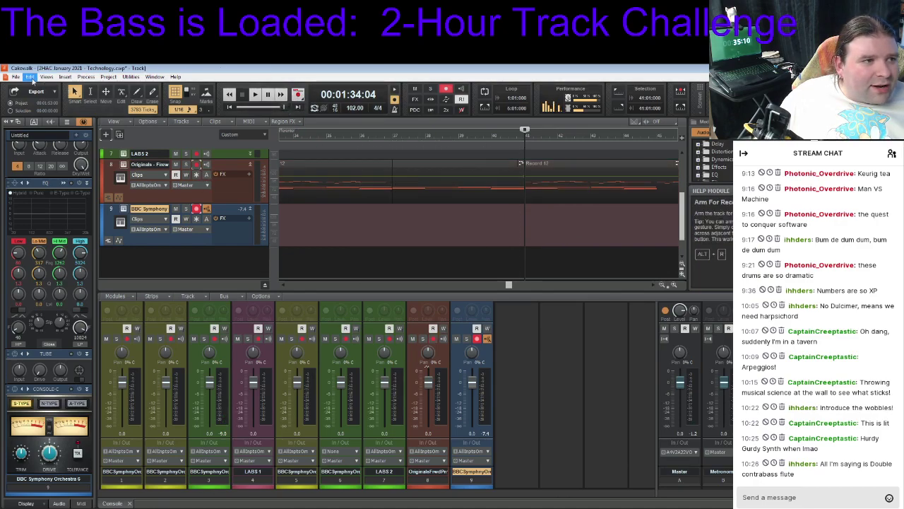
{"action": "left_click", "coordinate": [16, 76]}
{"action": "left_click", "coordinate": [44, 134]}
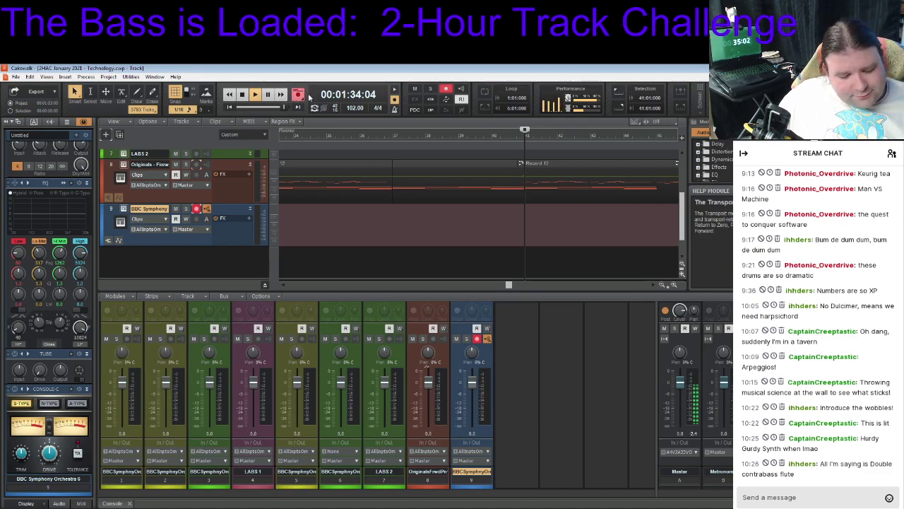
Record the bass trombone part on track 9 from measure 41 to the end of the piano clip at measure 49
{"action": "key", "text": "r"}
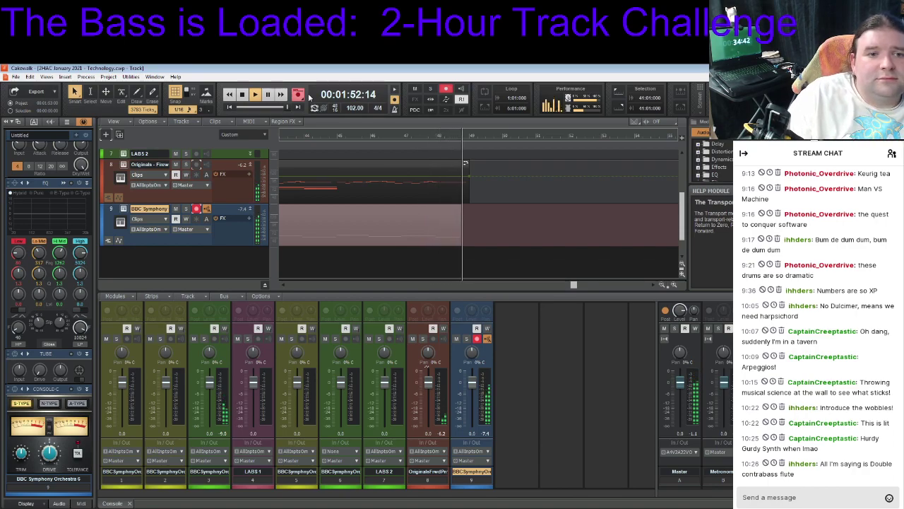
{"action": "key", "text": "space"}
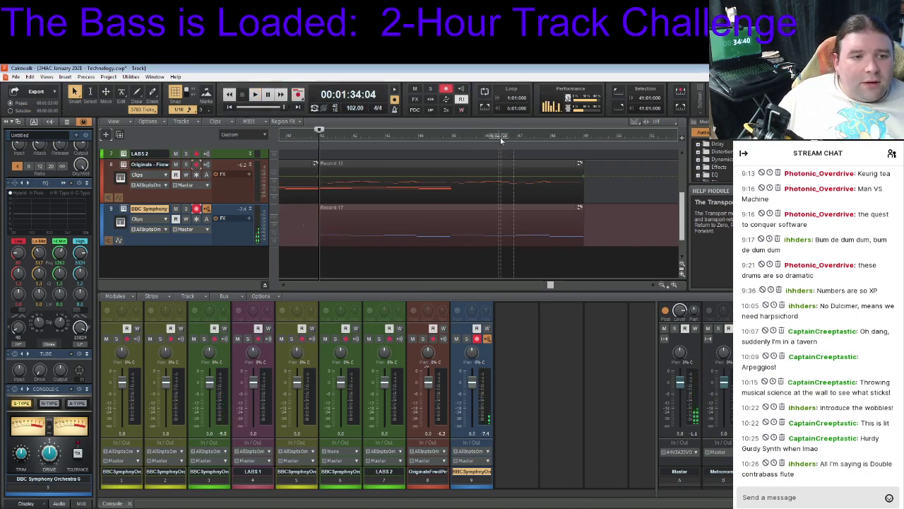
Play the new section back from measure 33
{"action": "left_click", "coordinate": [509, 165]}
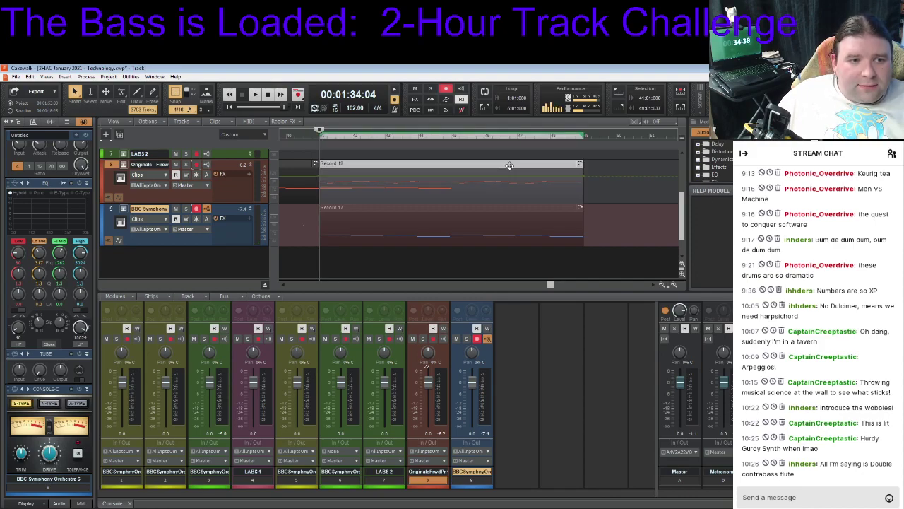
{"action": "left_click_drag", "start_coordinate": [550, 284], "coordinate": [498, 296]}
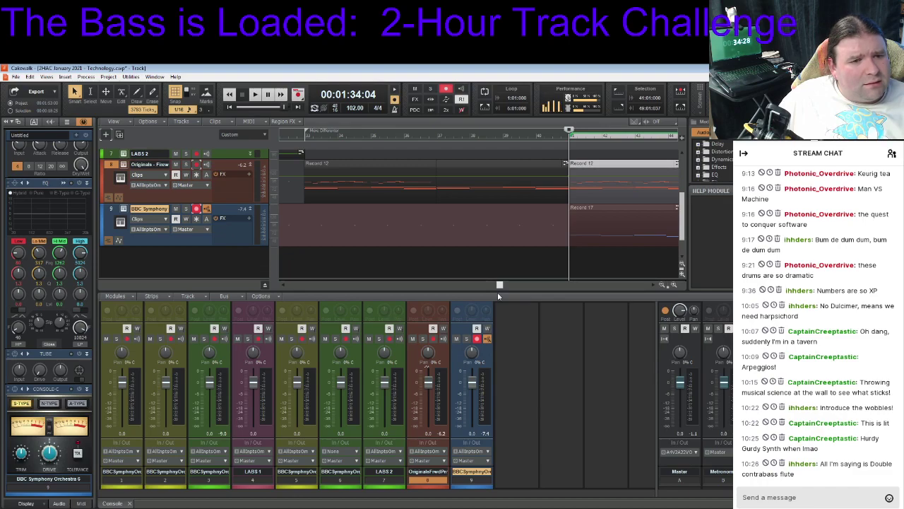
{"action": "left_click", "coordinate": [305, 138]}
{"action": "key", "text": "space"}
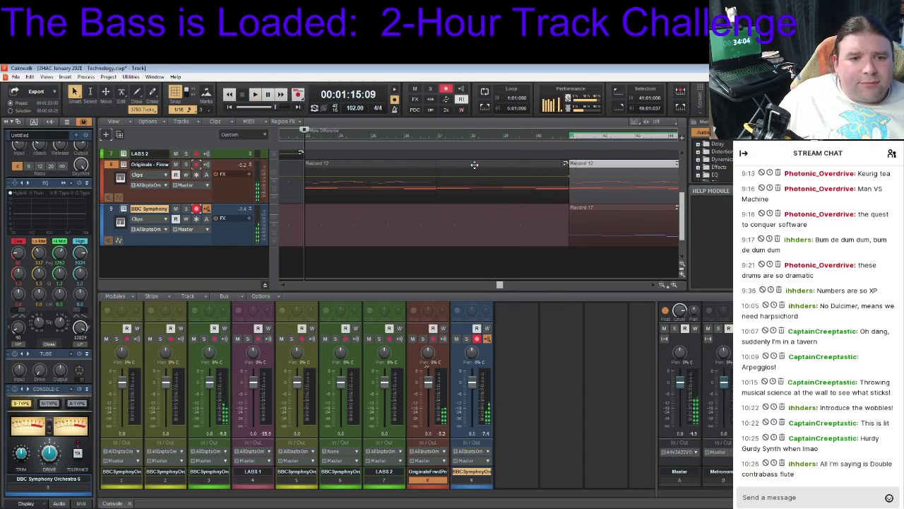
Open the piano clip's notes, copy the low chord notes of measures 37 to 39, and paste them at measure 45
{"action": "double_click", "coordinate": [474, 164]}
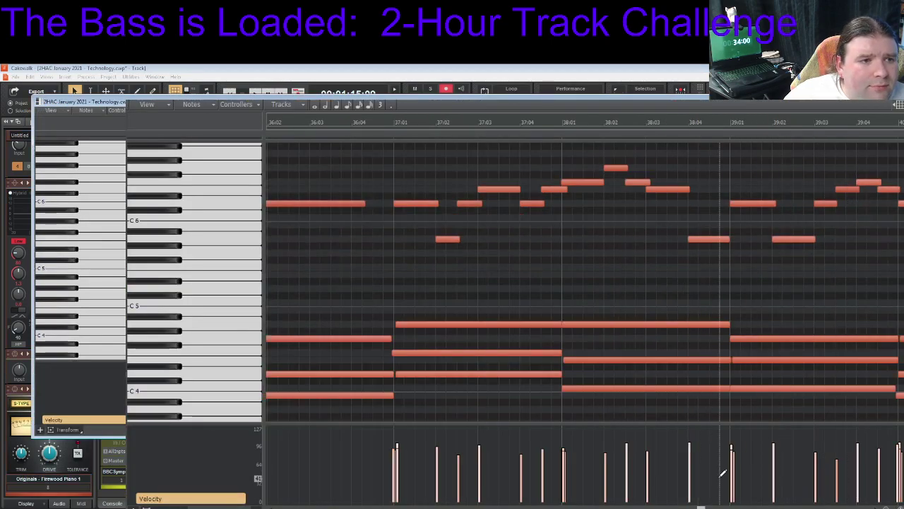
{"action": "left_click_drag", "start_coordinate": [700, 507], "coordinate": [754, 508]}
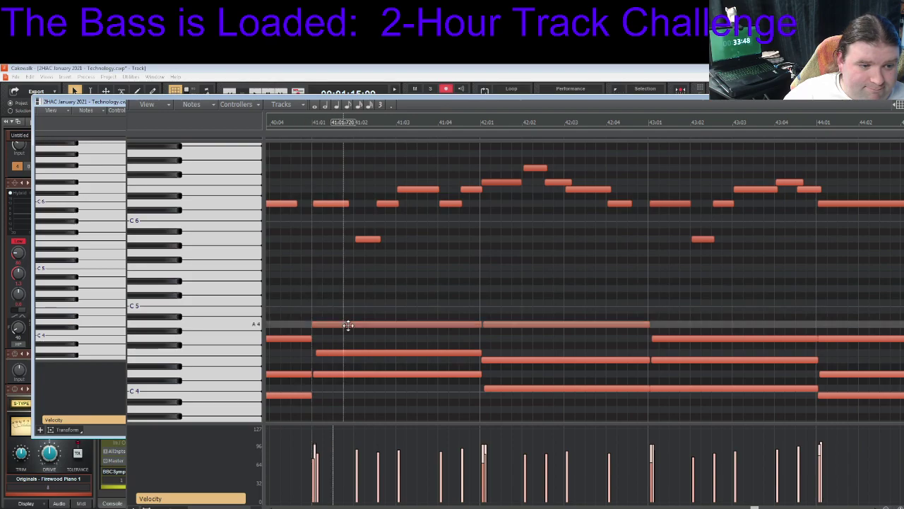
{"action": "left_click_drag", "start_coordinate": [754, 507], "coordinate": [707, 507]}
{"action": "left_click_drag", "start_coordinate": [301, 275], "coordinate": [848, 378]}
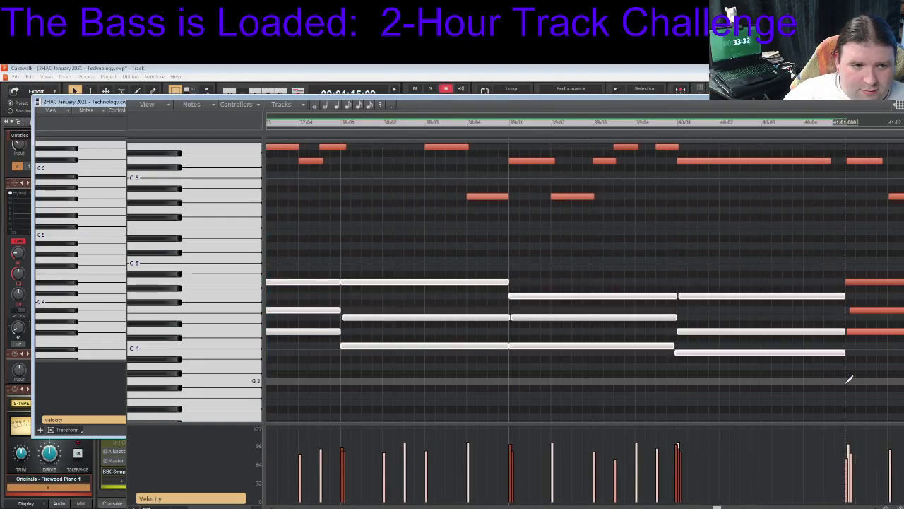
{"action": "scroll", "coordinate": [705, 494], "scroll_direction": "left", "scroll_amount": 5}
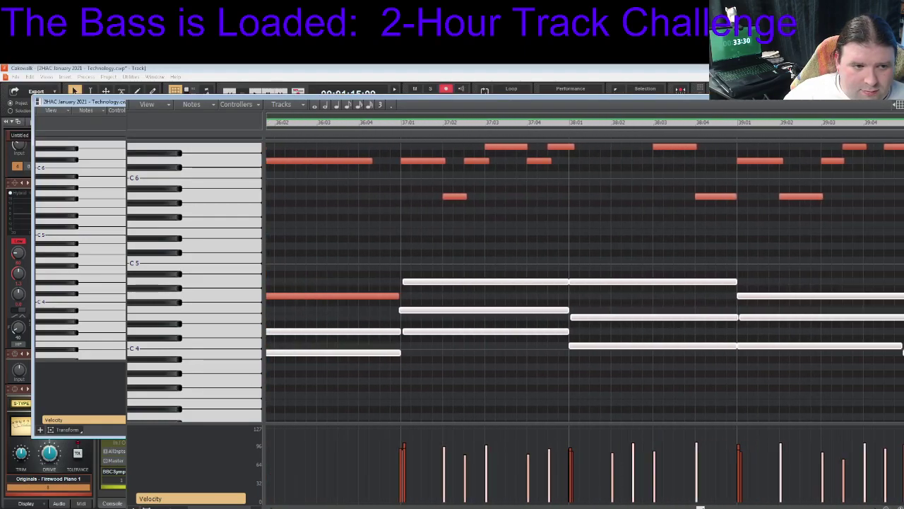
{"action": "scroll", "coordinate": [699, 495], "scroll_direction": "right", "scroll_amount": 2}
{"action": "scroll", "coordinate": [512, 212], "scroll_direction": "left", "scroll_amount": 1}
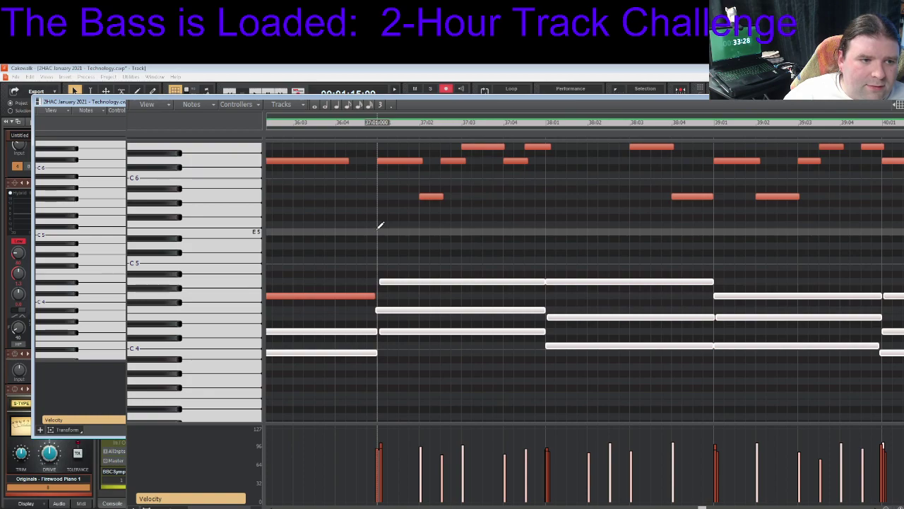
{"action": "left_click_drag", "start_coordinate": [381, 226], "coordinate": [871, 390]}
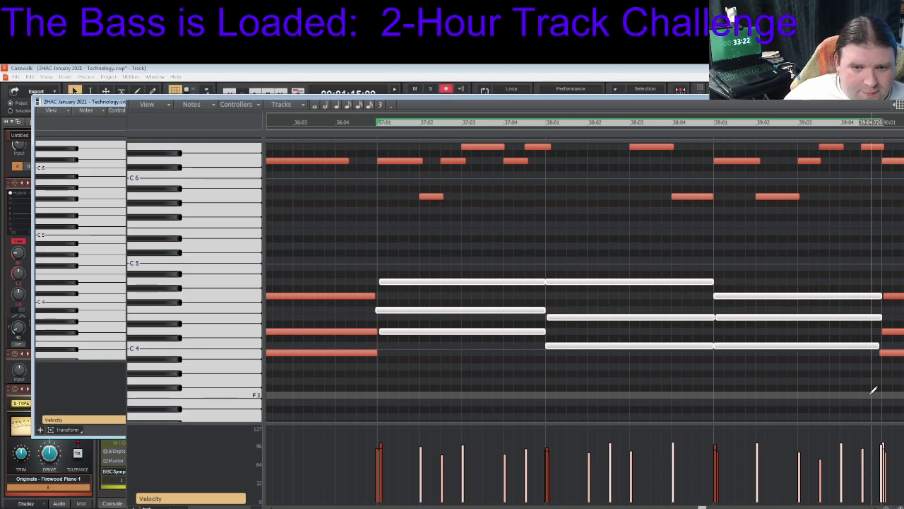
{"action": "left_click_drag", "start_coordinate": [702, 507], "coordinate": [778, 508]}
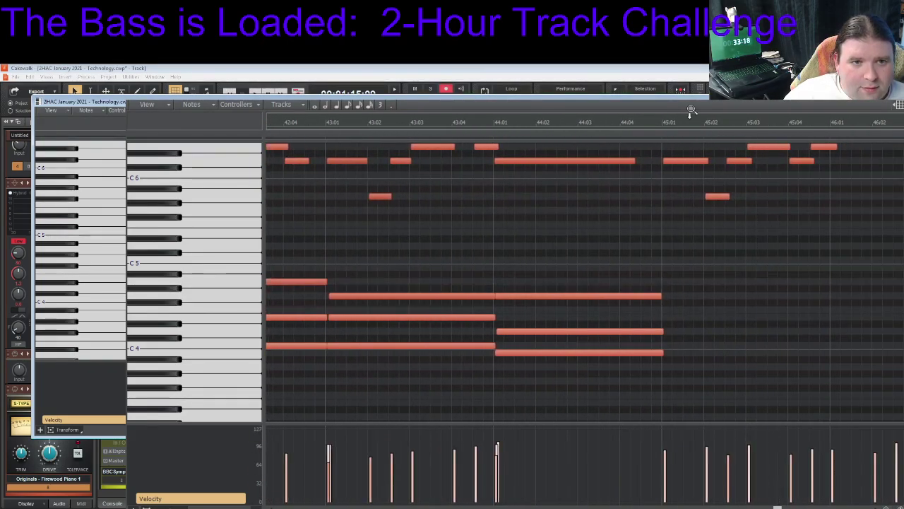
{"action": "left_click", "coordinate": [664, 123]}
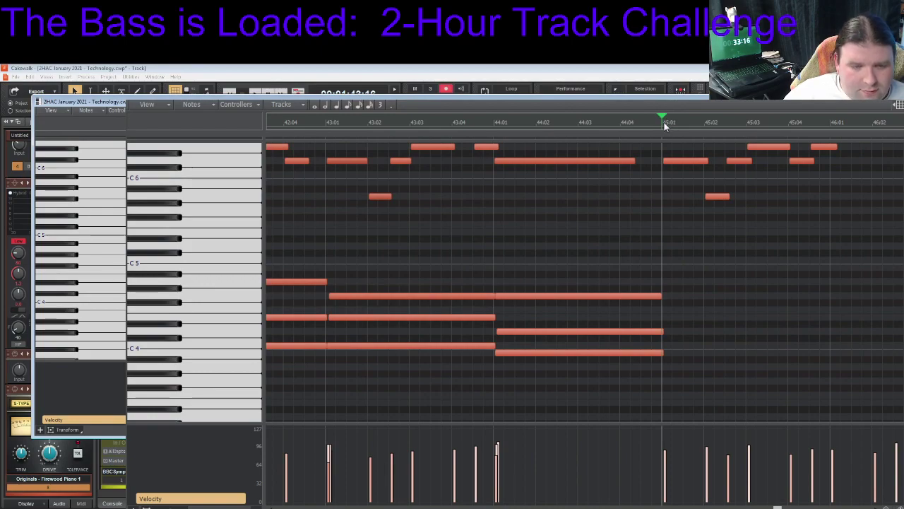
{"action": "key", "text": "ctrl+v"}
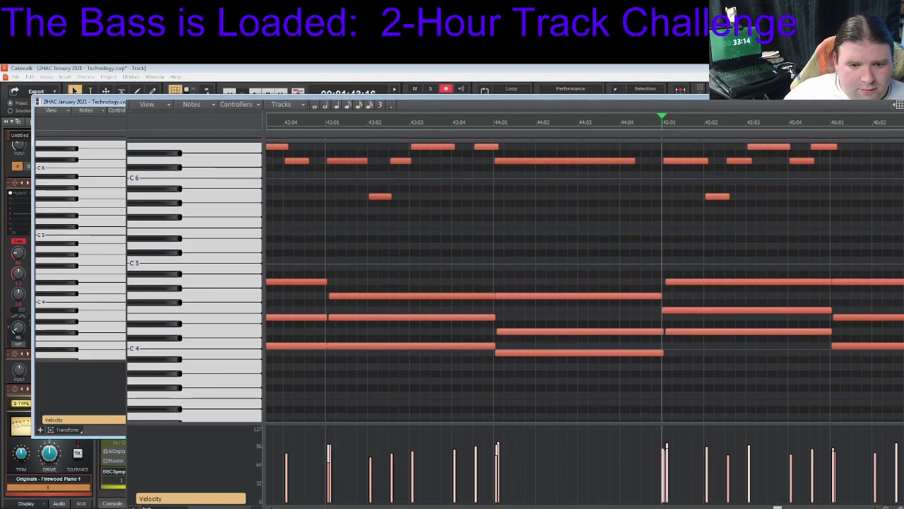
Play the pasted piano chords back from measure 45 through measure 48
{"action": "key", "text": "space"}
{"action": "left_click_drag", "start_coordinate": [777, 508], "coordinate": [802, 507]}
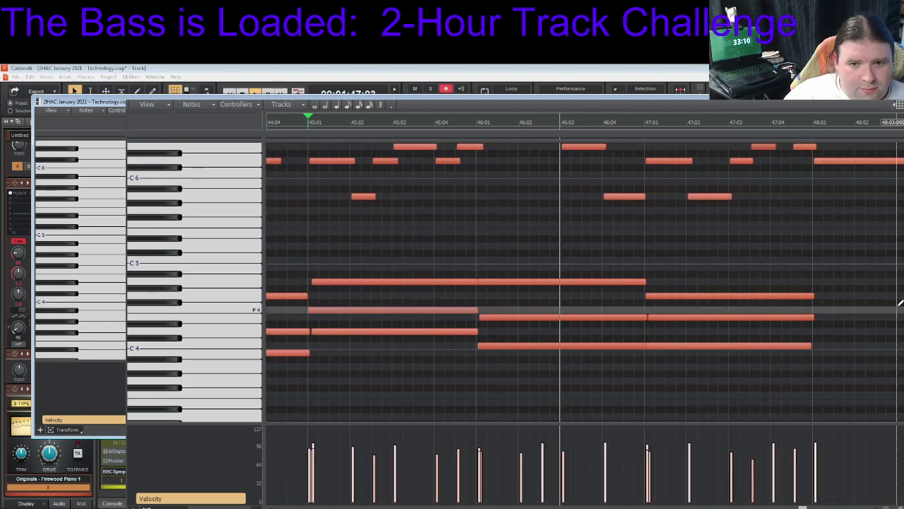
{"action": "scroll", "coordinate": [585, 282], "scroll_direction": "up", "scroll_amount": 2}
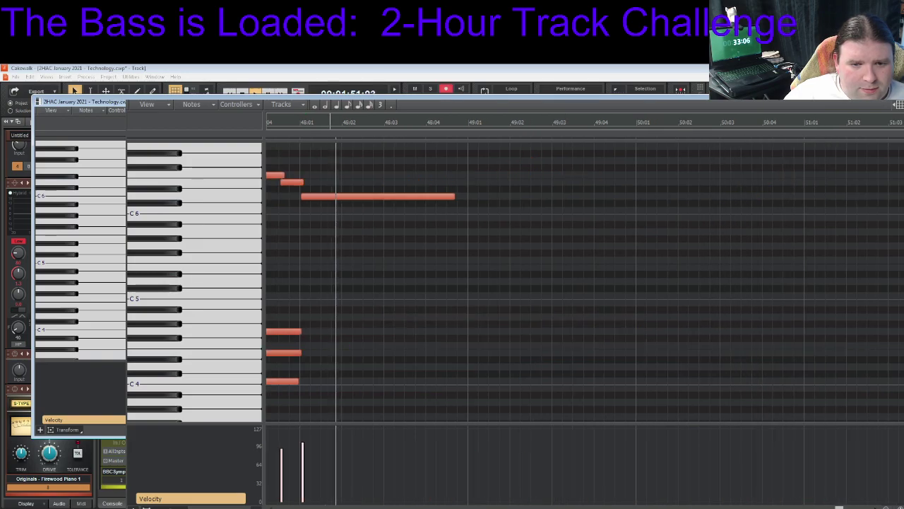
{"action": "key", "text": "space"}
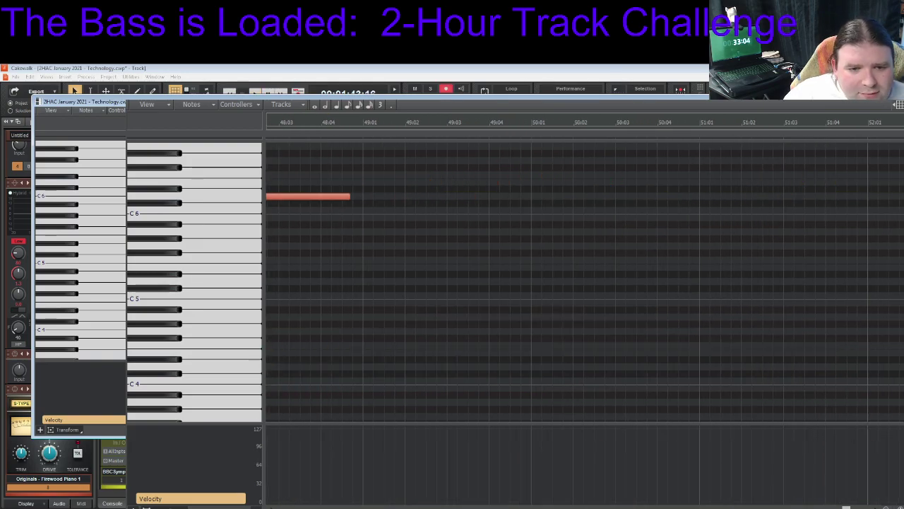
Copy the low piano chord notes of measure 40 and paste them at measure 48
{"action": "left_click_drag", "start_coordinate": [498, 329], "coordinate": [268, 329]}
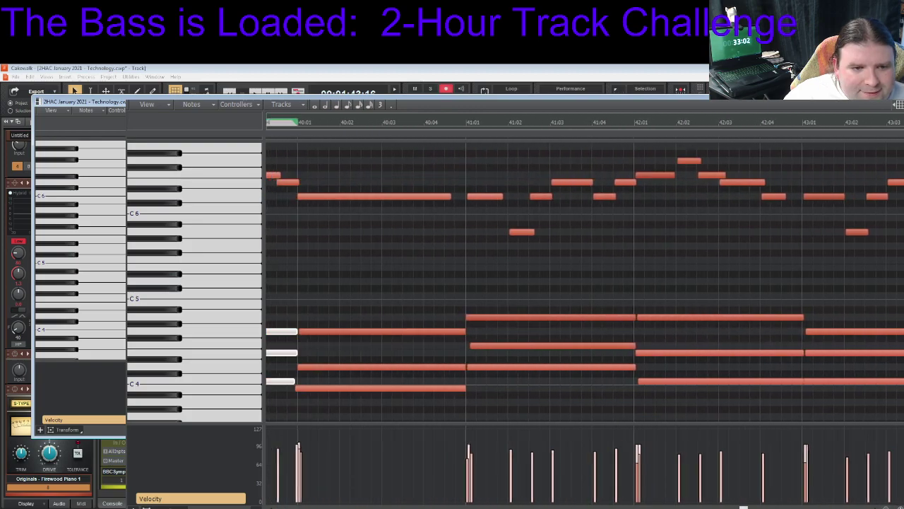
{"action": "left_click_drag", "start_coordinate": [520, 296], "coordinate": [649, 410]}
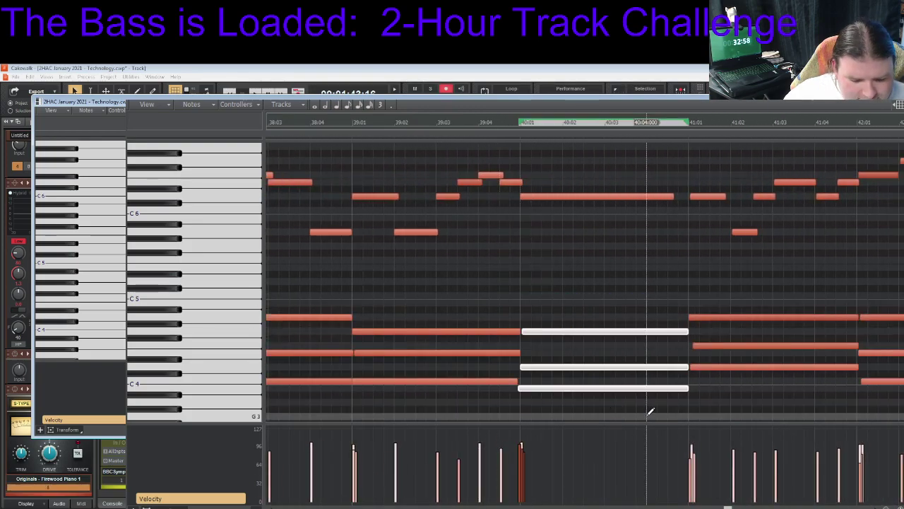
{"action": "scroll", "coordinate": [719, 421], "scroll_direction": "right", "scroll_amount": 5}
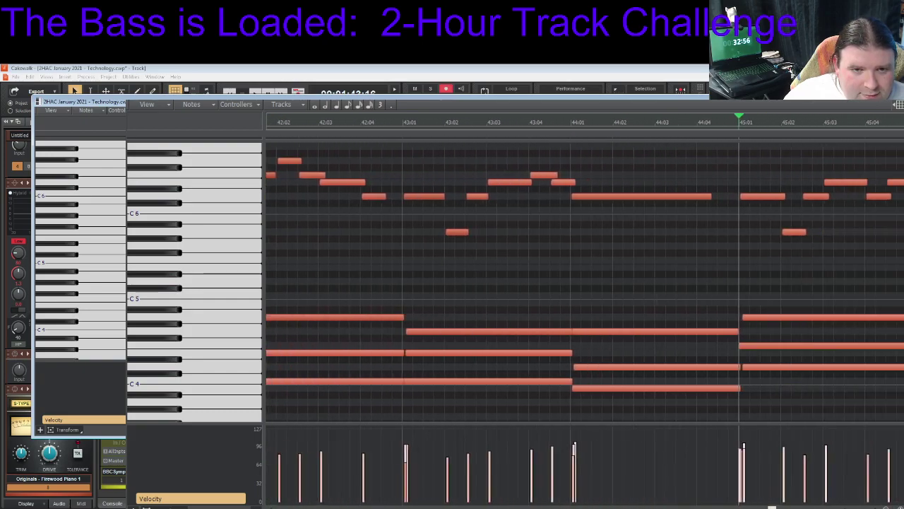
{"action": "scroll", "coordinate": [724, 268], "scroll_direction": "right", "scroll_amount": 7}
{"action": "left_click", "coordinate": [621, 129]}
{"action": "key", "text": "ctrl+v"}
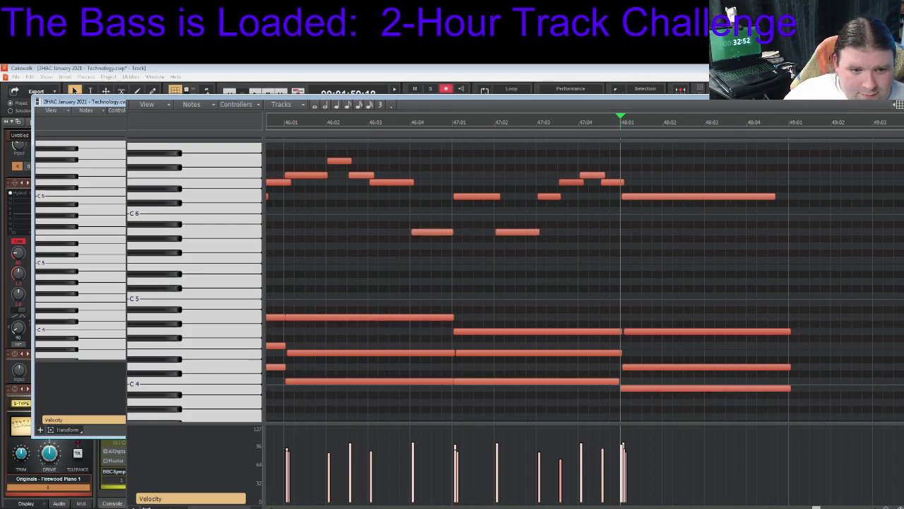
{"action": "scroll", "coordinate": [668, 250], "scroll_direction": "left", "scroll_amount": 2}
{"action": "scroll", "coordinate": [584, 283], "scroll_direction": "left", "scroll_amount": 5}
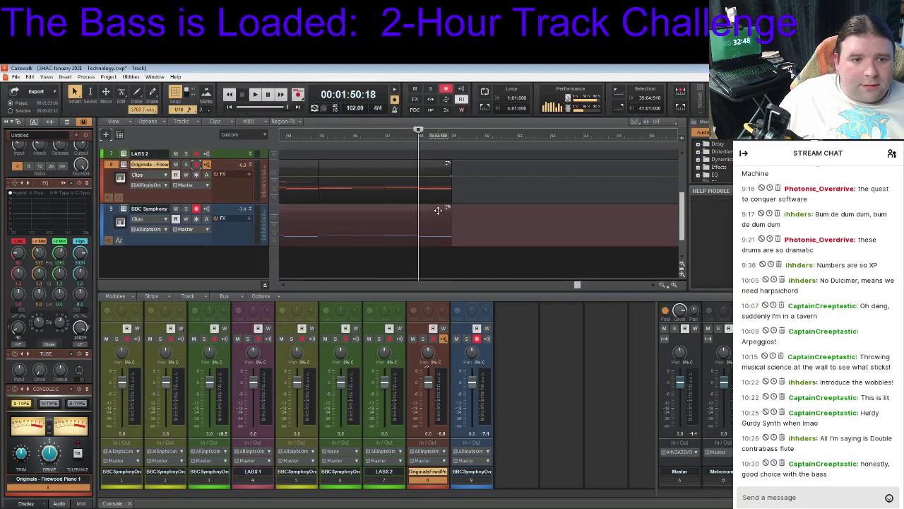
Play the section back from measure 41 through measure 48, and save the project
{"action": "left_click_drag", "start_coordinate": [577, 285], "coordinate": [541, 284]}
{"action": "left_click", "coordinate": [378, 137]}
{"action": "key", "text": "space"}
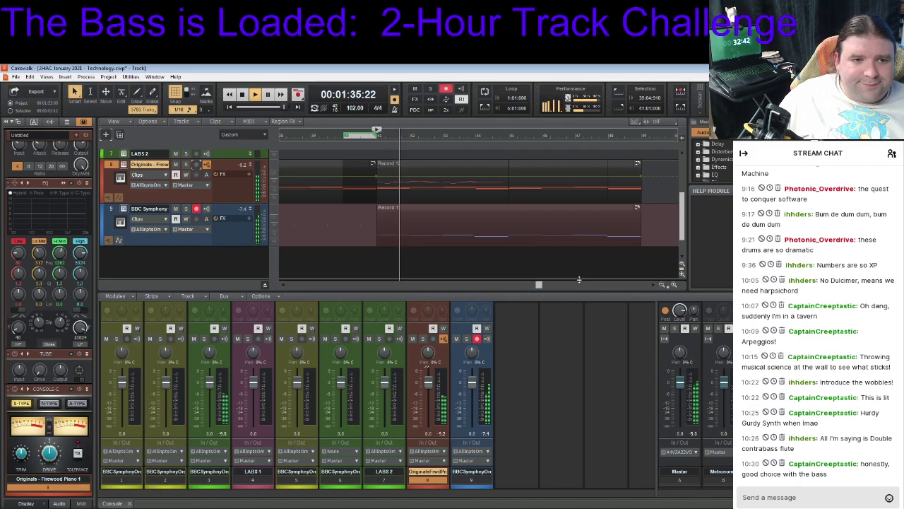
{"action": "scroll", "coordinate": [570, 384], "scroll_direction": "up", "scroll_amount": 3}
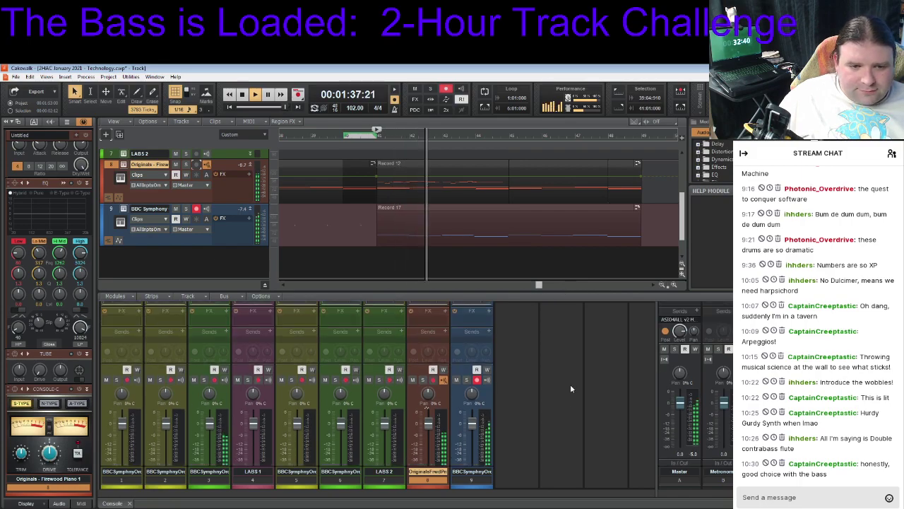
{"action": "left_click_drag", "start_coordinate": [471, 314], "coordinate": [543, 340]}
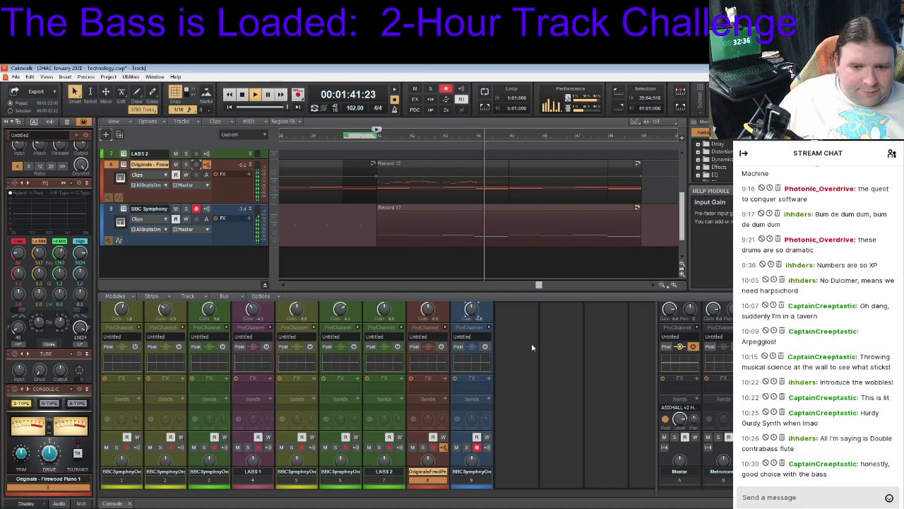
{"action": "scroll", "coordinate": [531, 342], "scroll_direction": "down", "scroll_amount": 3}
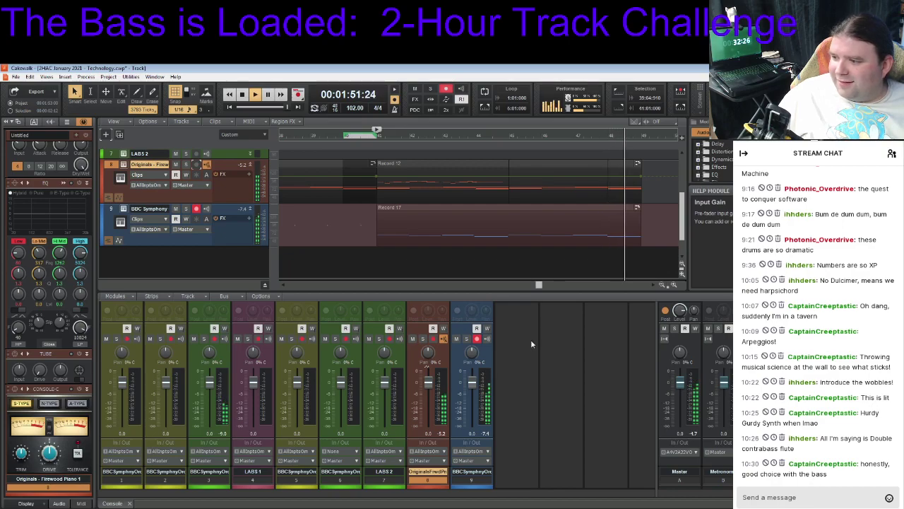
{"action": "key", "text": "space"}
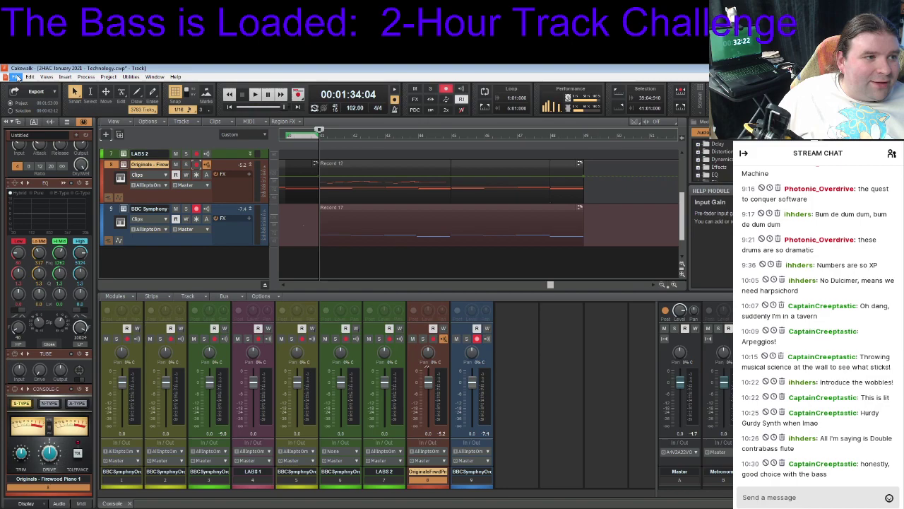
{"action": "left_click", "coordinate": [15, 76]}
{"action": "left_click", "coordinate": [32, 134]}
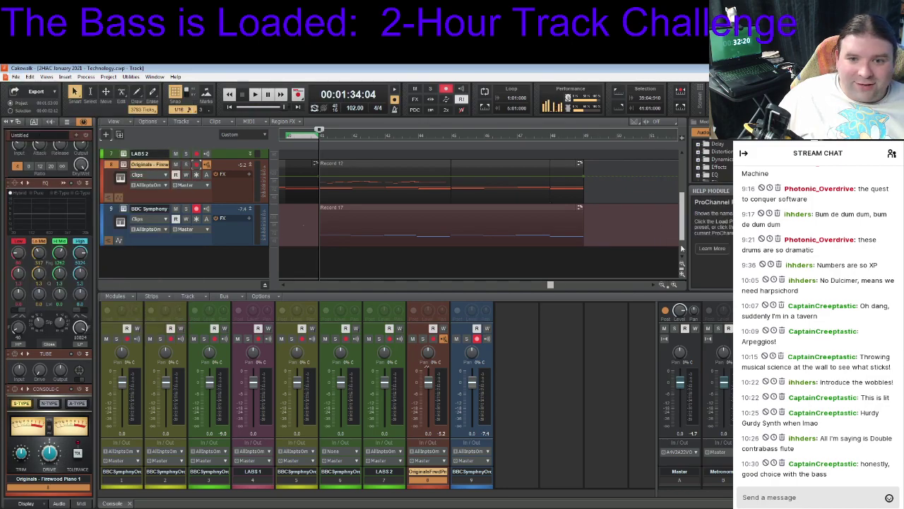
{"action": "scroll", "coordinate": [684, 205], "scroll_direction": "up", "scroll_amount": 3}
{"action": "scroll", "coordinate": [685, 185], "scroll_direction": "down", "scroll_amount": 5}
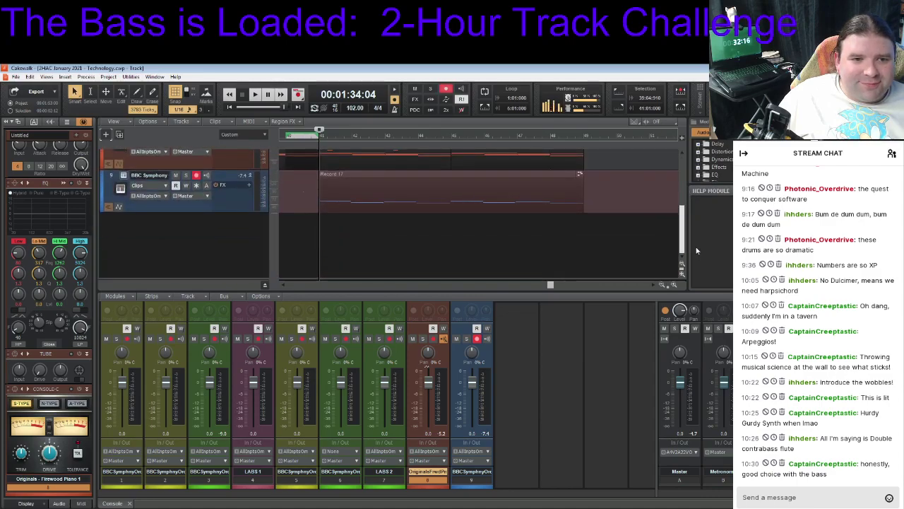
{"action": "scroll", "coordinate": [692, 224], "scroll_direction": "up", "scroll_amount": 1}
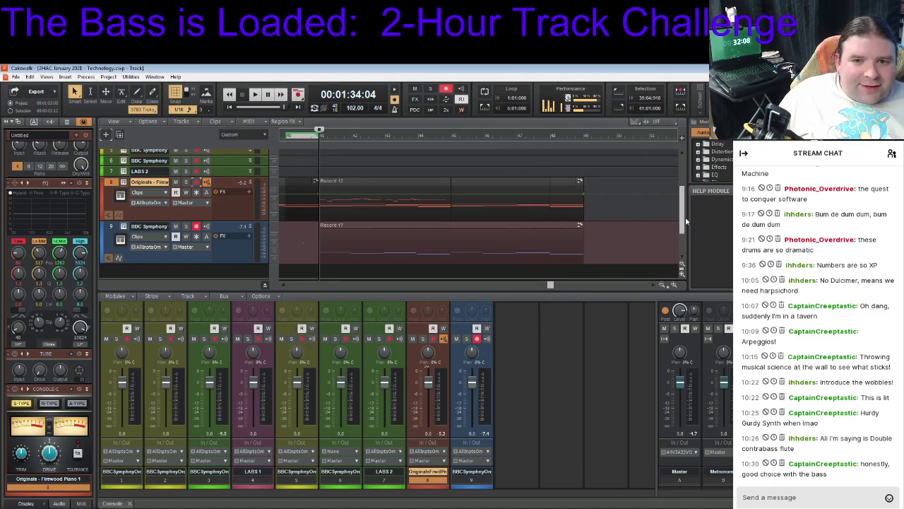
{"action": "scroll", "coordinate": [685, 219], "scroll_direction": "up", "scroll_amount": 2}
{"action": "scroll", "coordinate": [685, 224], "scroll_direction": "down", "scroll_amount": 3}
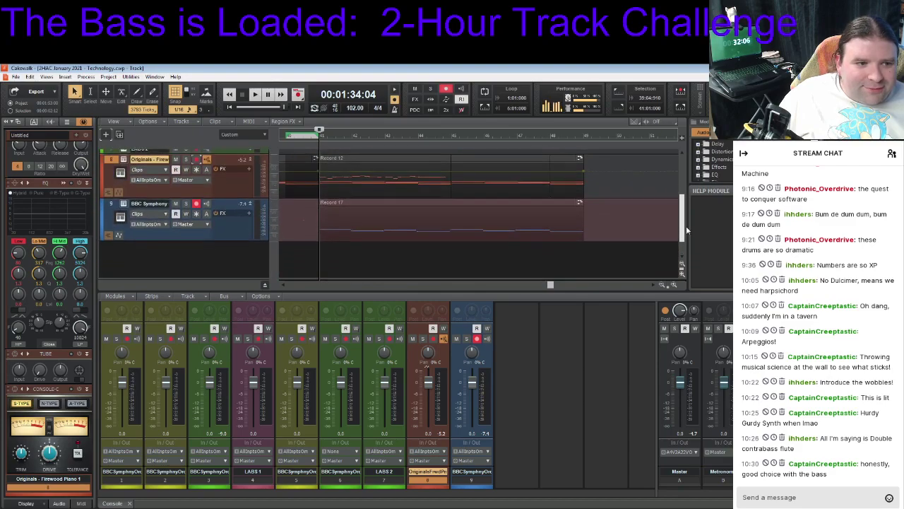
{"action": "mouse_move", "coordinate": [685, 225]}
{"action": "left_mouse_down"}
{"action": "mouse_move", "coordinate": [687, 214]}
{"action": "mouse_move", "coordinate": [687, 222]}
{"action": "left_mouse_up"}
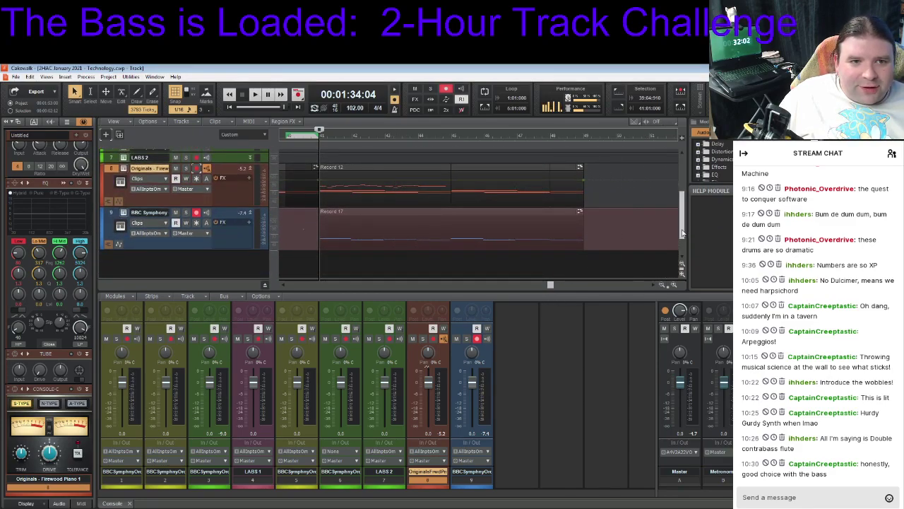
{"action": "left_click_drag", "start_coordinate": [681, 233], "coordinate": [681, 230]}
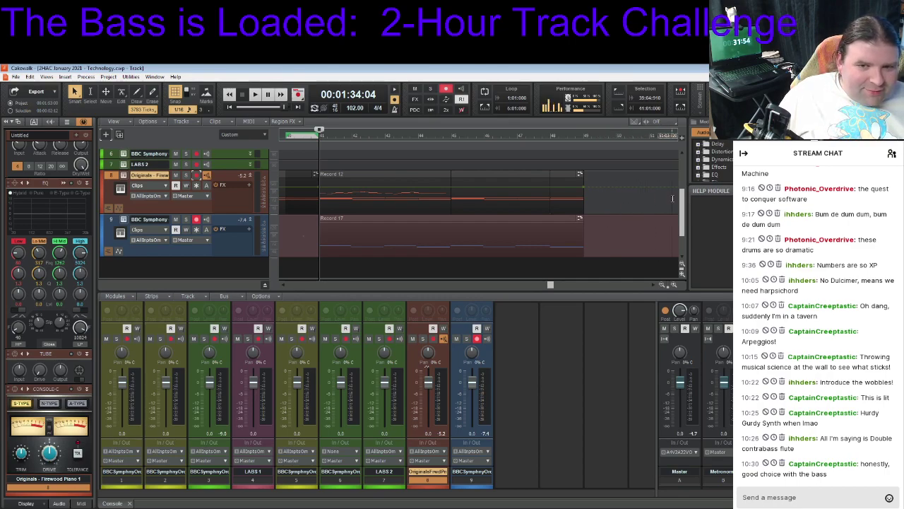
{"action": "left_click_drag", "start_coordinate": [681, 214], "coordinate": [695, 229]}
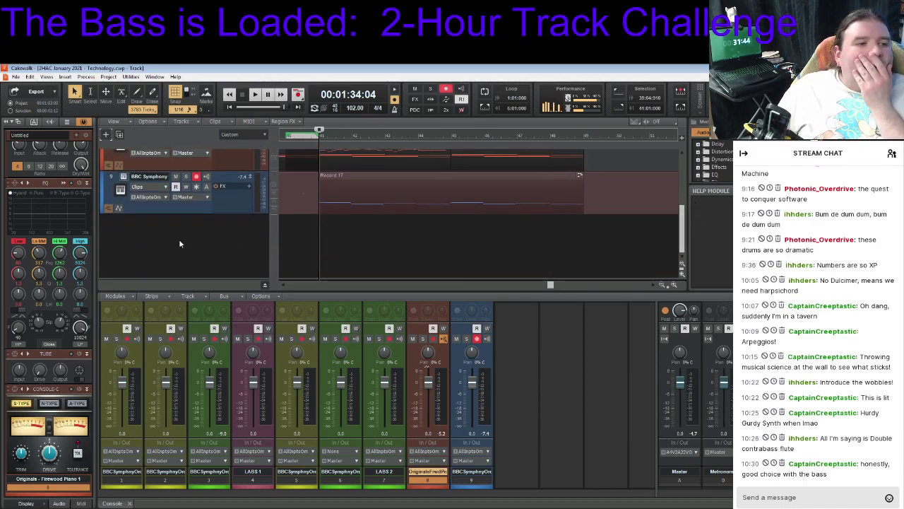
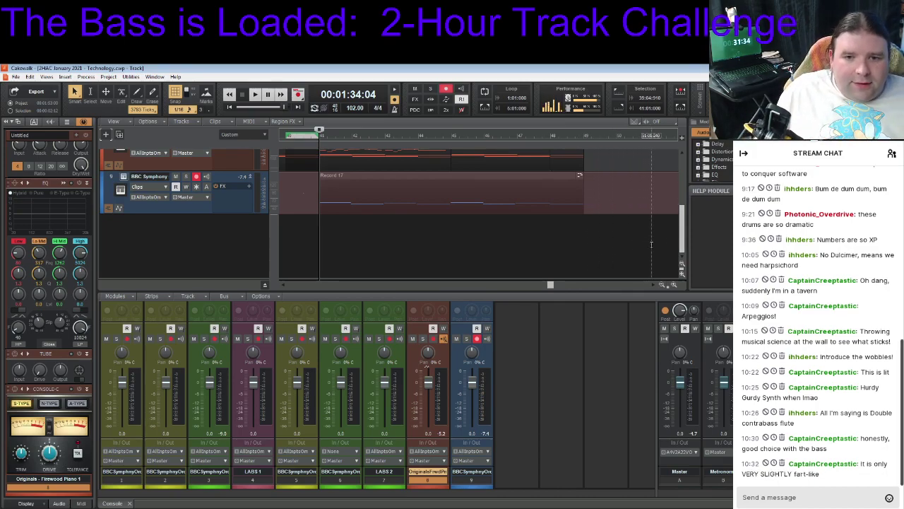
Collapse the expanded BBC Symphony track 3 to its minimized height in the track list
{"action": "left_click_drag", "start_coordinate": [682, 243], "coordinate": [682, 194]}
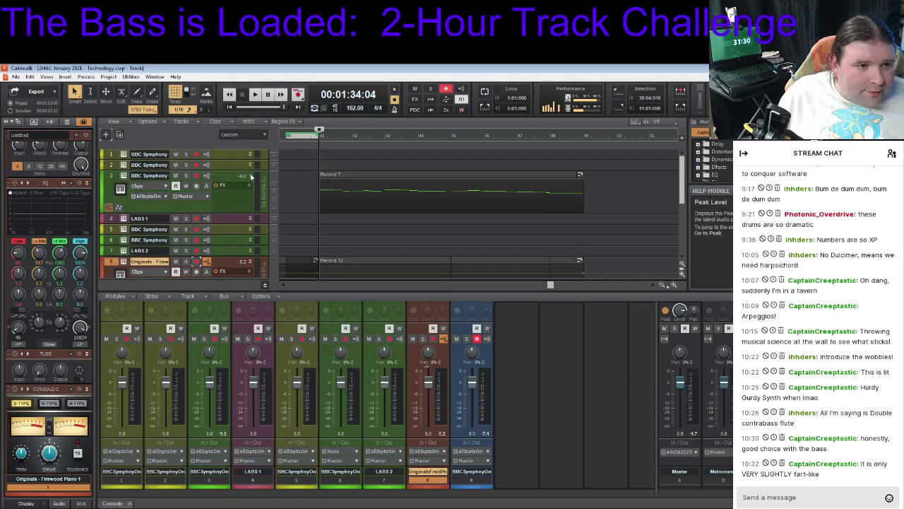
{"action": "left_click", "coordinate": [249, 175]}
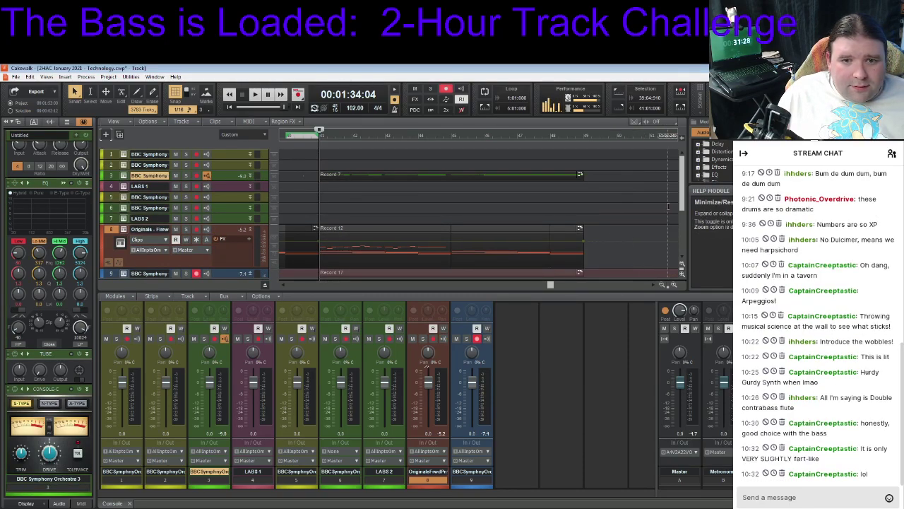
{"action": "left_click_drag", "start_coordinate": [681, 202], "coordinate": [681, 229]}
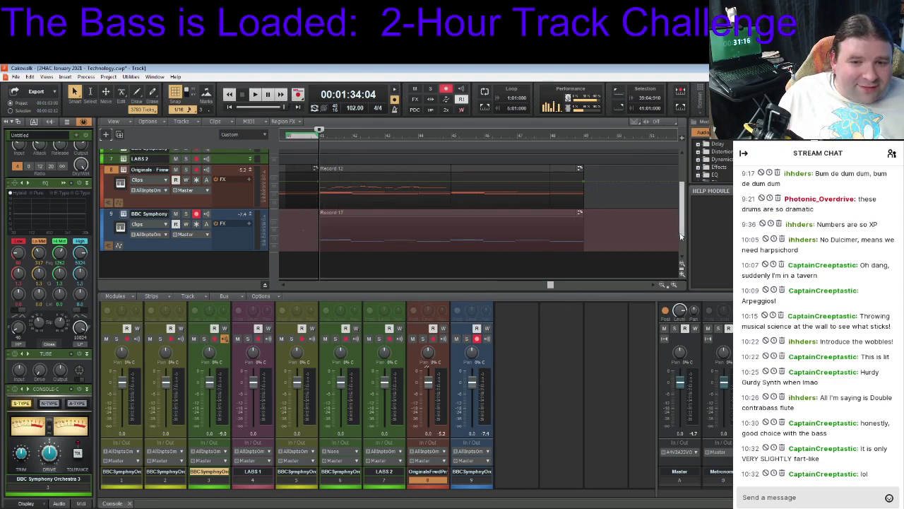
{"action": "scroll", "coordinate": [683, 233], "scroll_direction": "down", "scroll_amount": 1}
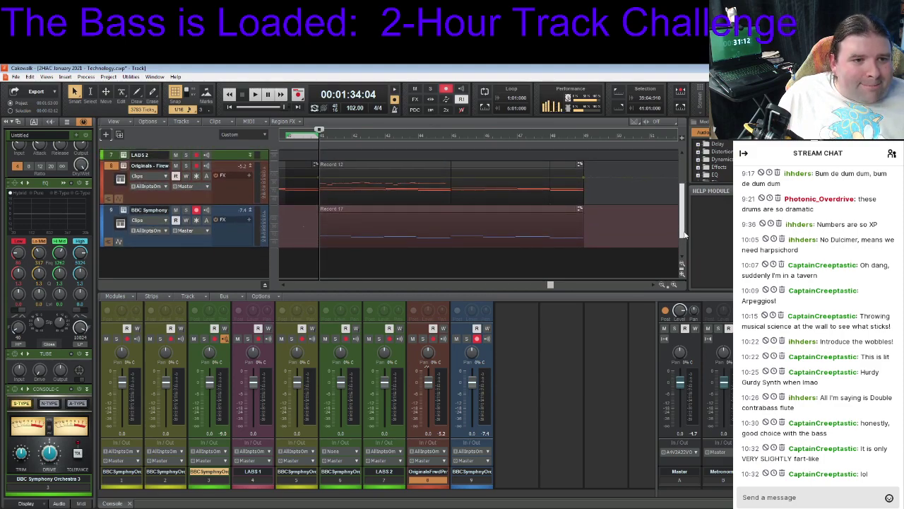
{"action": "scroll", "coordinate": [684, 235], "scroll_direction": "down", "scroll_amount": 1}
{"action": "scroll", "coordinate": [683, 236], "scroll_direction": "up", "scroll_amount": 1}
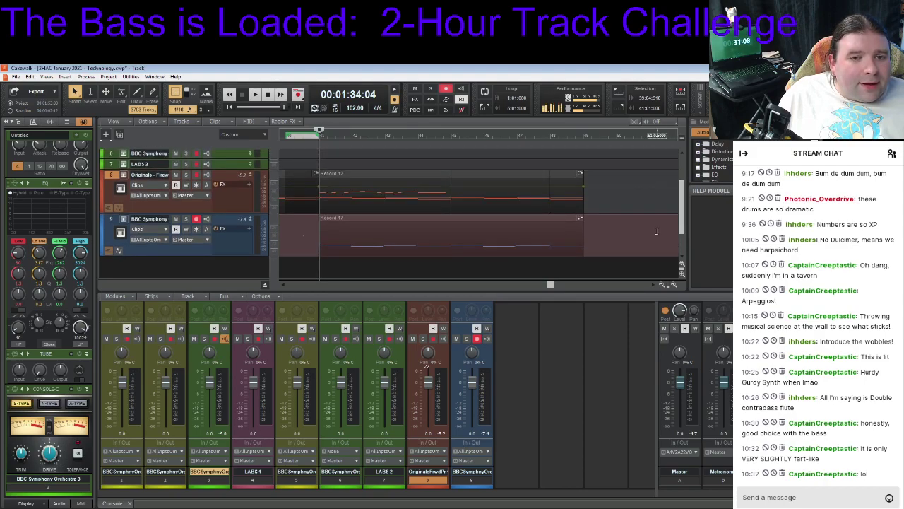
Select the piano and bass trombone clips from measure 41 to 49 and set the playhead at measure 49
{"action": "left_click_drag", "start_coordinate": [597, 176], "coordinate": [319, 263]}
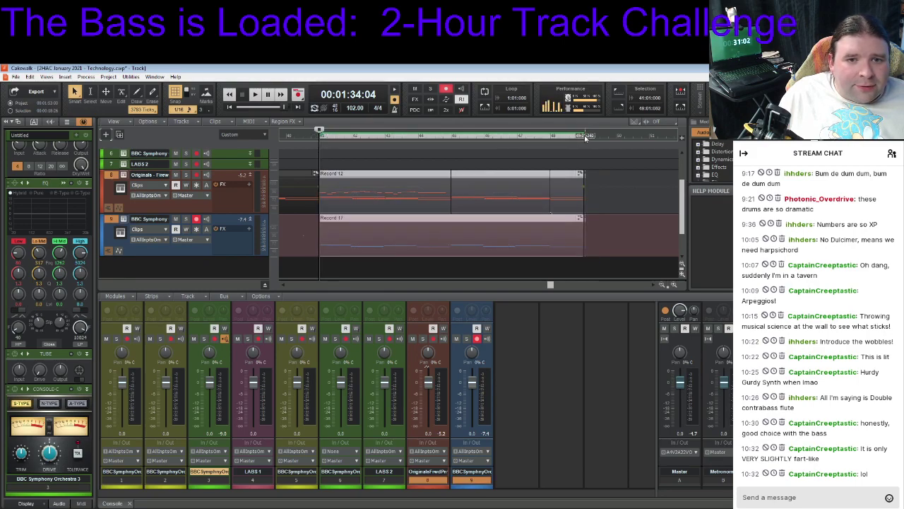
{"action": "left_click", "coordinate": [585, 135]}
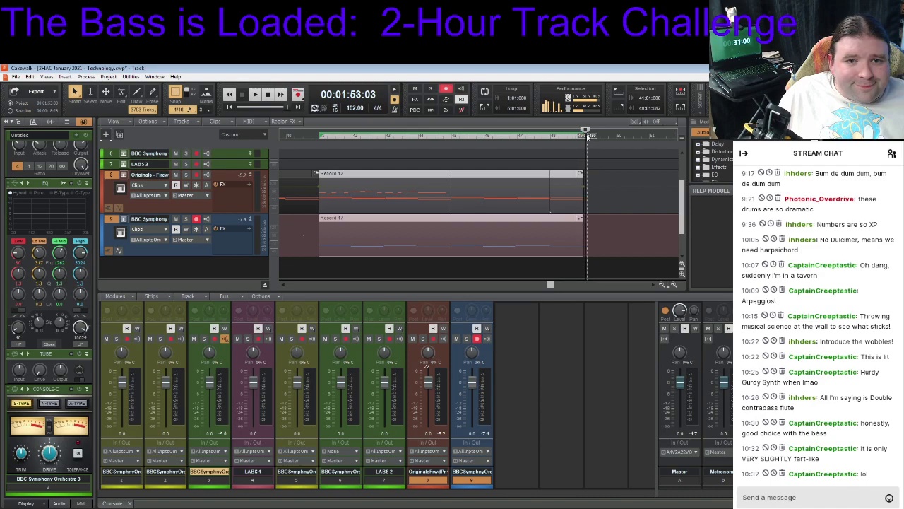
{"action": "left_click", "coordinate": [584, 136]}
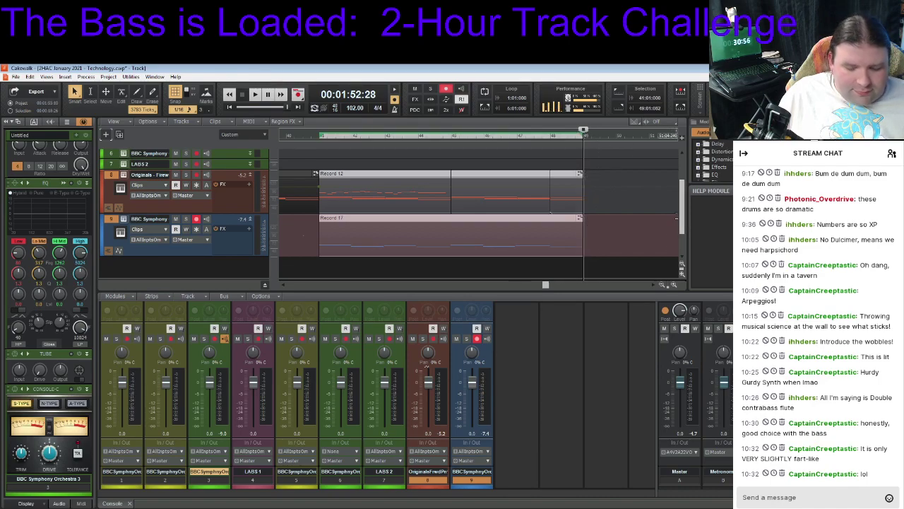
{"action": "scroll", "coordinate": [684, 170], "scroll_direction": "up", "scroll_amount": 3}
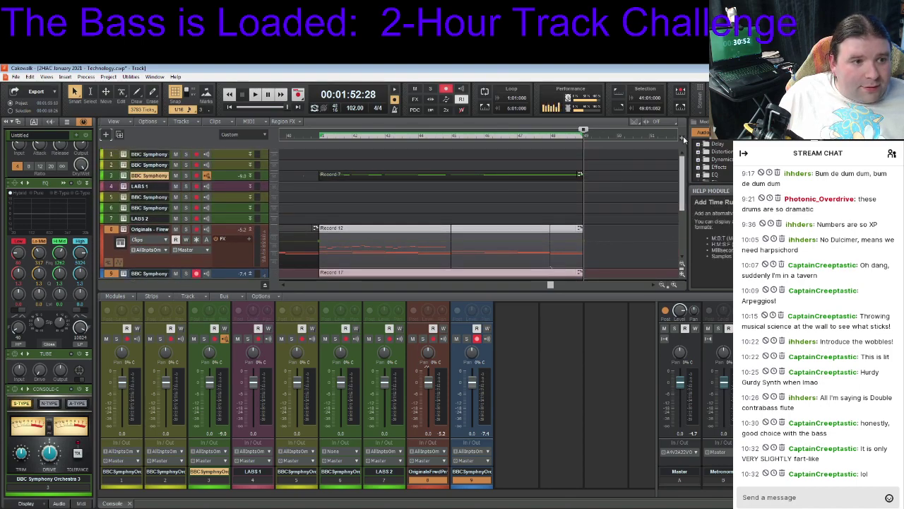
{"action": "scroll", "coordinate": [683, 162], "scroll_direction": "down", "scroll_amount": 2}
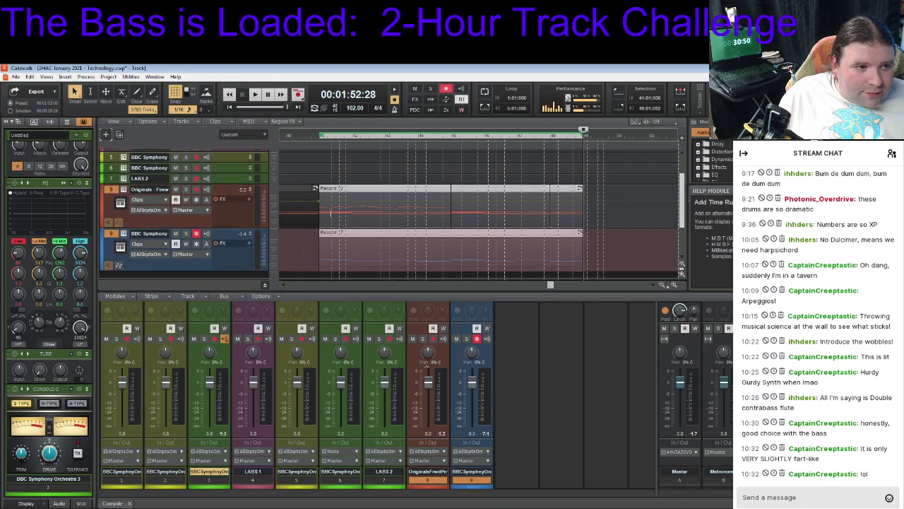
{"action": "left_click", "coordinate": [117, 198]}
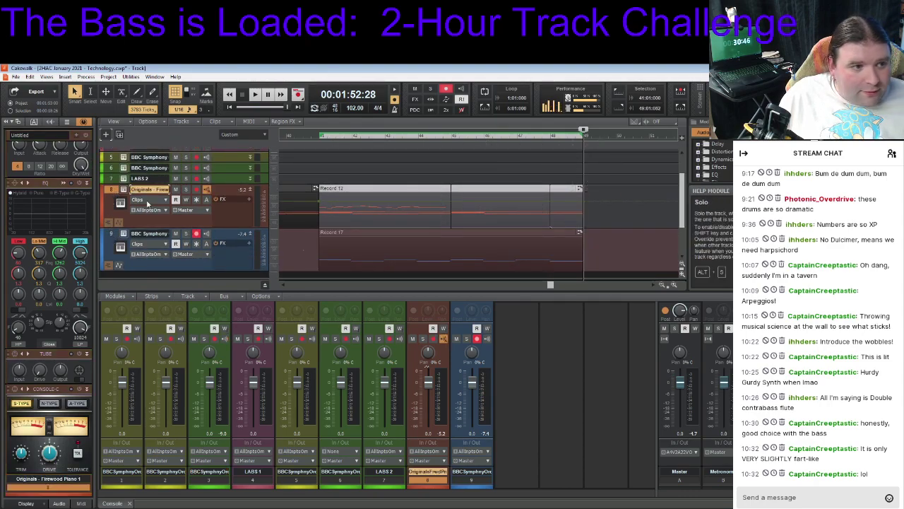
{"action": "left_click", "coordinate": [111, 234]}
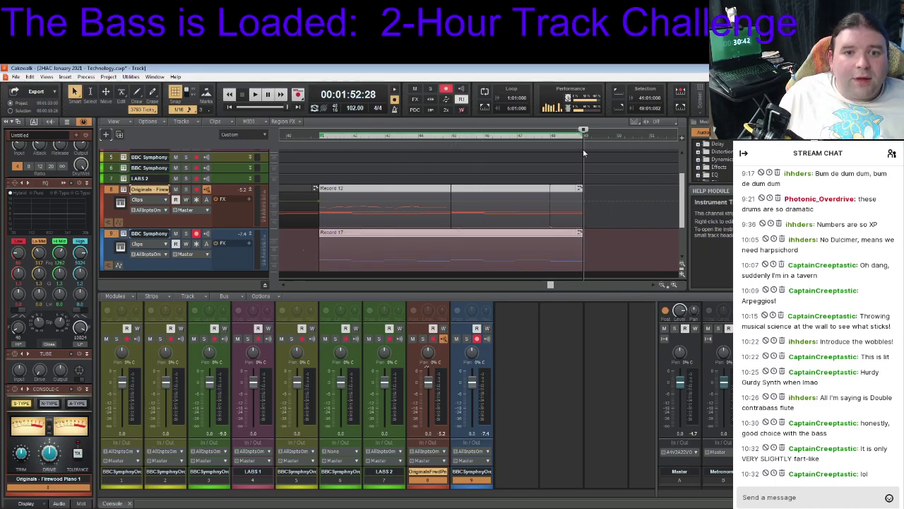
Try to duplicate the piano clip from measure 41 at measure 49, and undo the paste on track 6
{"action": "right_click", "coordinate": [604, 168]}
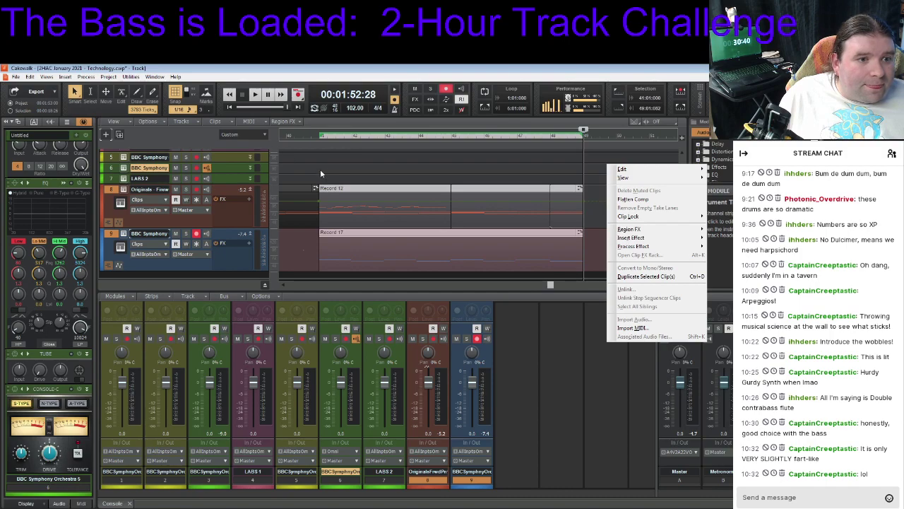
{"action": "left_click", "coordinate": [586, 157]}
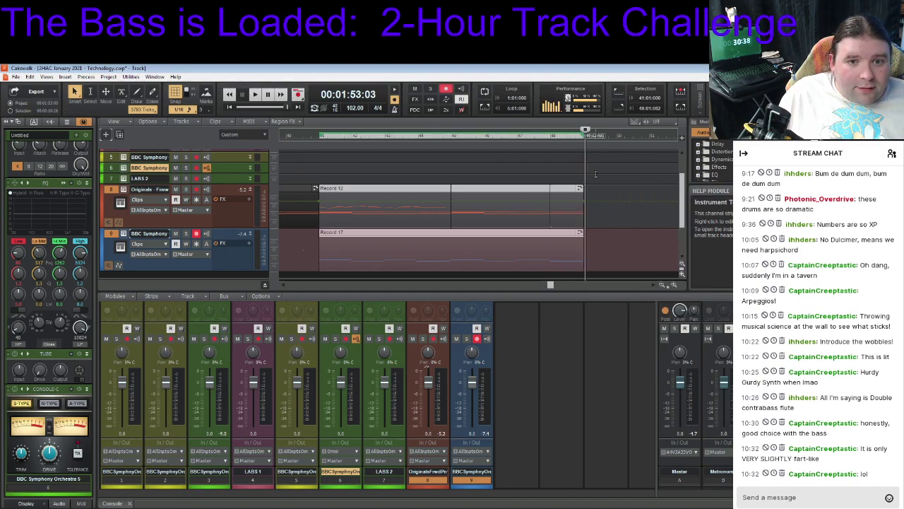
{"action": "left_click", "coordinate": [585, 137]}
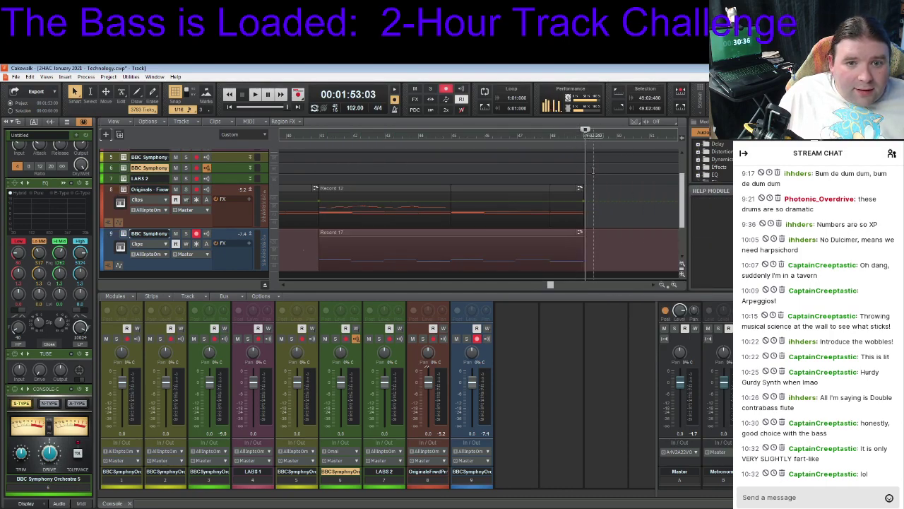
{"action": "left_click", "coordinate": [561, 194]}
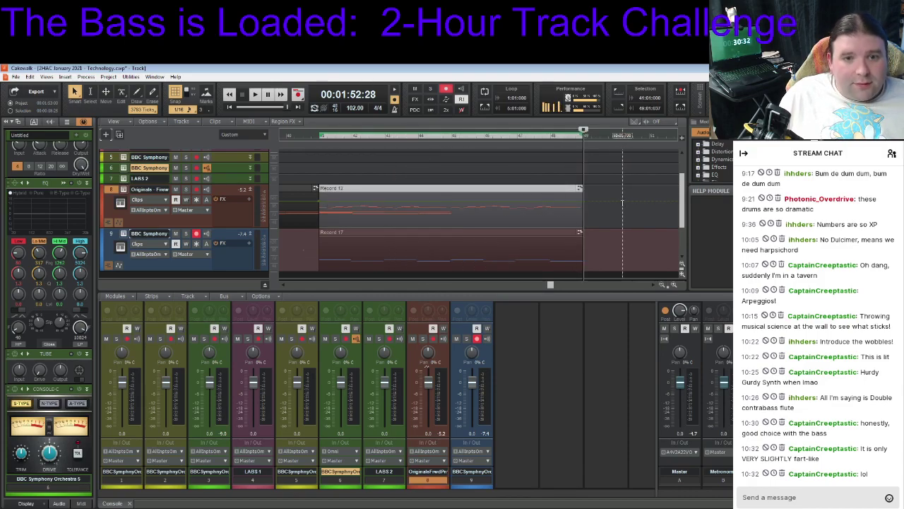
{"action": "key", "text": "ctrl+z"}
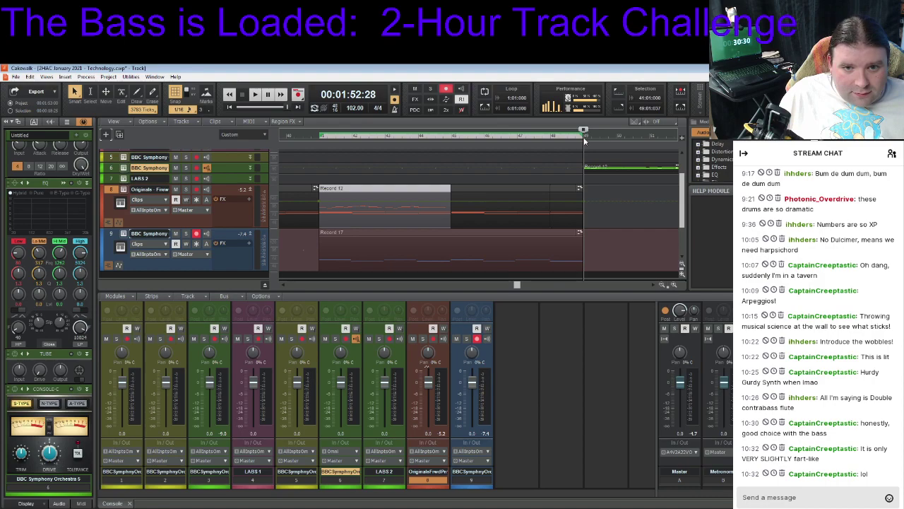
Paste the copied piano clip at measure 49 on the piano track, check its notes, and delete the pasted clip
{"action": "left_click", "coordinate": [223, 189]}
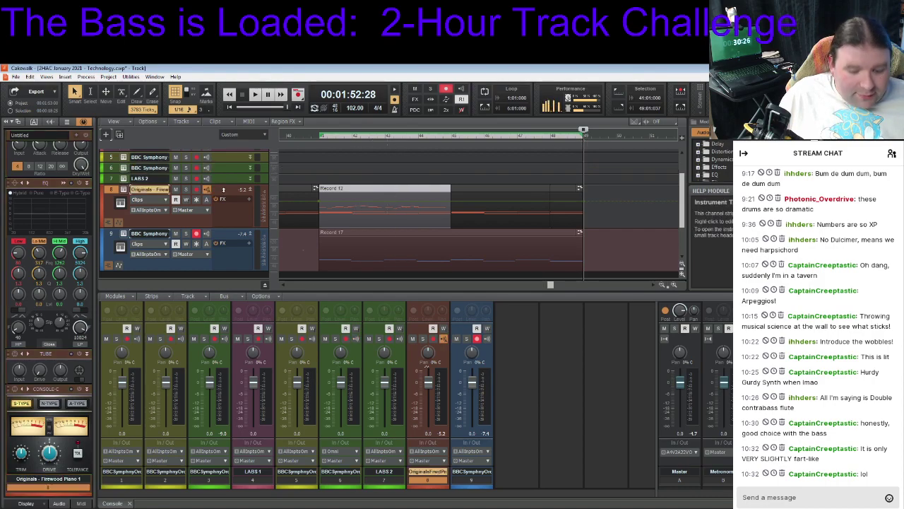
{"action": "key", "text": "ctrl+v"}
{"action": "left_click_drag", "start_coordinate": [517, 286], "coordinate": [540, 286]}
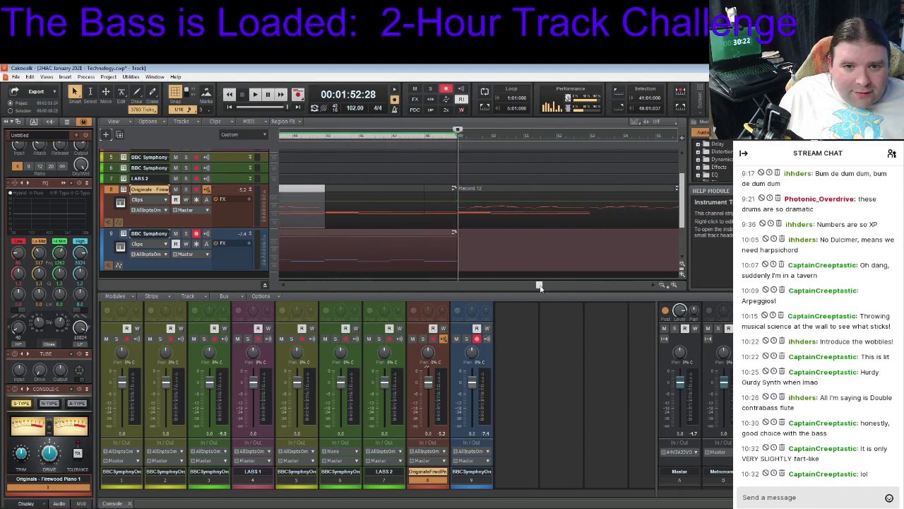
{"action": "double_click", "coordinate": [606, 189]}
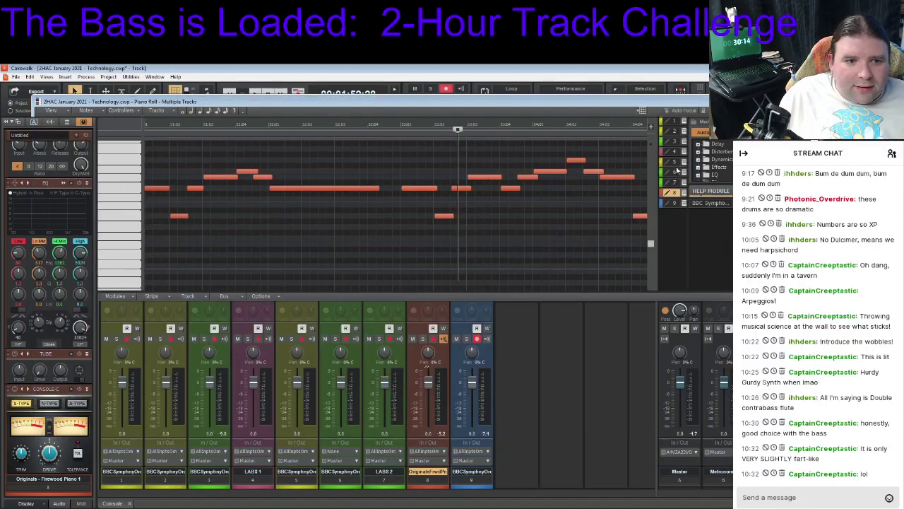
{"action": "left_click_drag", "start_coordinate": [539, 284], "coordinate": [561, 284]}
{"action": "left_click", "coordinate": [527, 187]}
{"action": "key", "text": "Delete"}
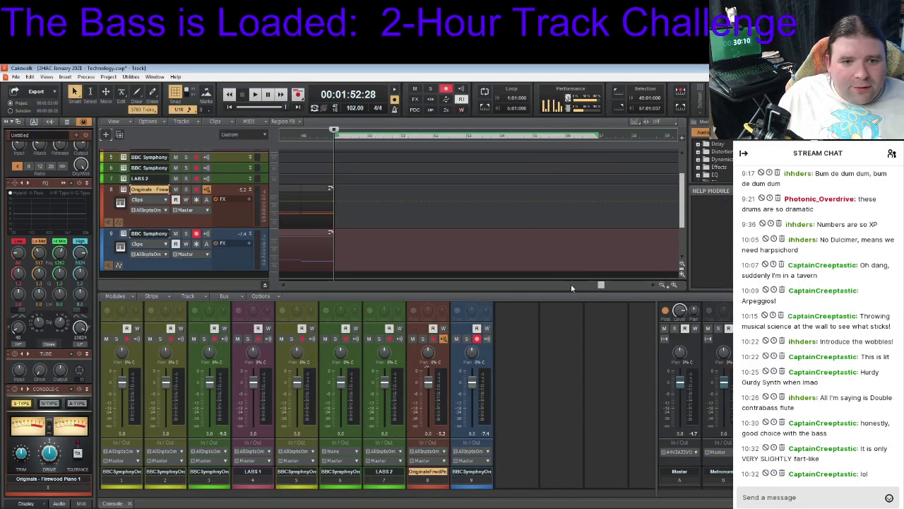
Copy all piano clip segments of measures 41 to 49 from the piano track's take lane and paste them at measure 49
{"action": "left_click_drag", "start_coordinate": [601, 287], "coordinate": [541, 289]}
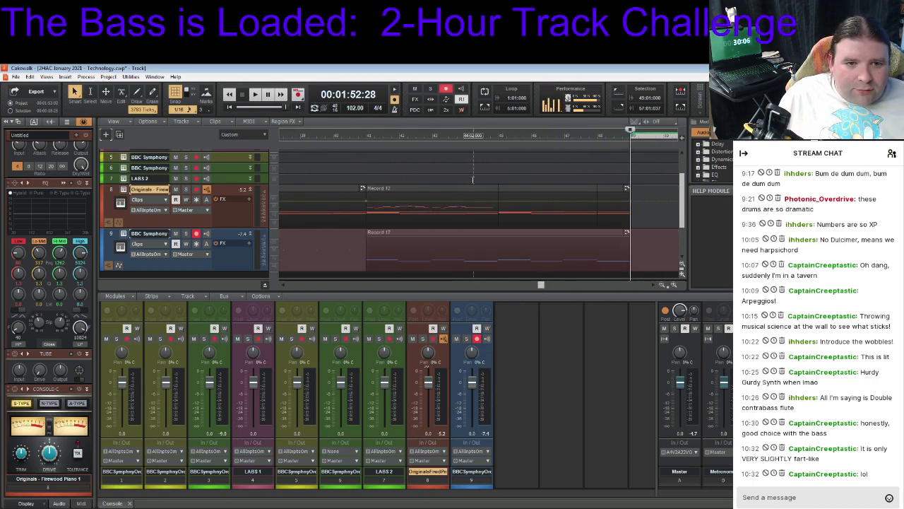
{"action": "left_click", "coordinate": [472, 188]}
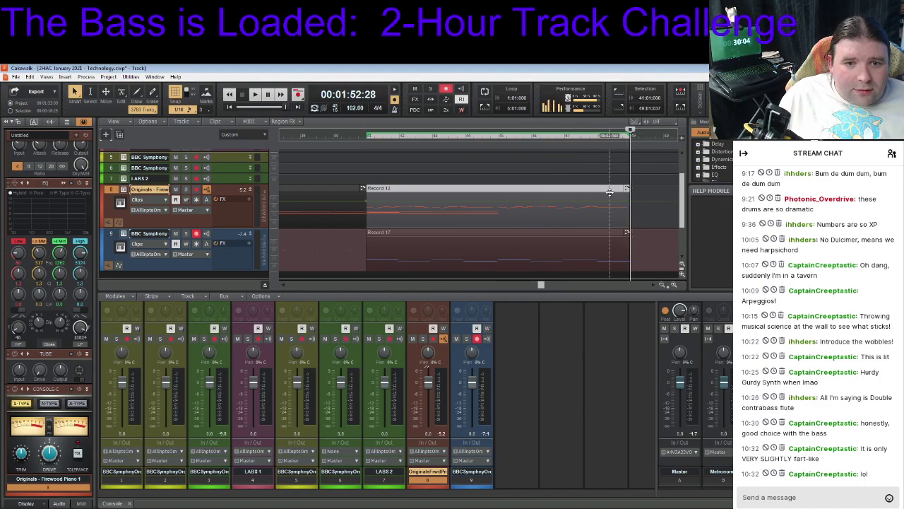
{"action": "left_click", "coordinate": [108, 223]}
{"action": "scroll", "coordinate": [406, 212], "scroll_direction": "down", "scroll_amount": 3}
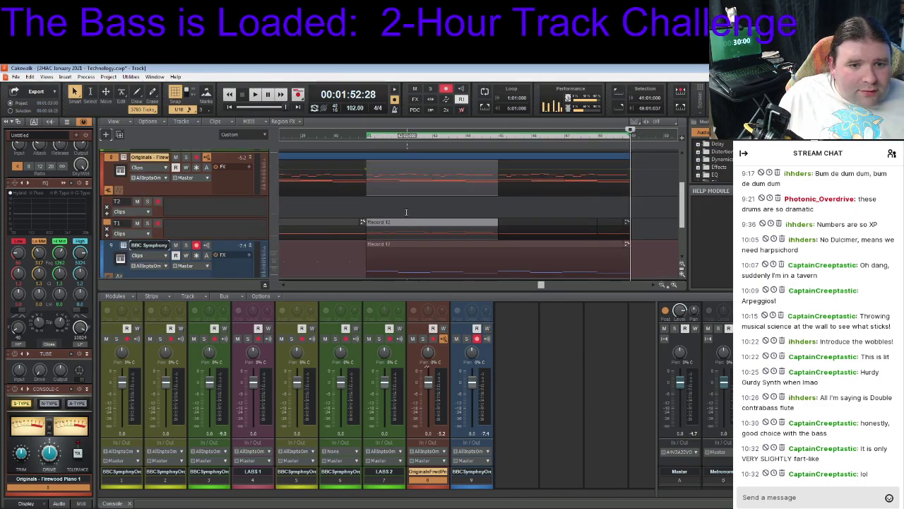
{"action": "left_click", "coordinate": [611, 223]}
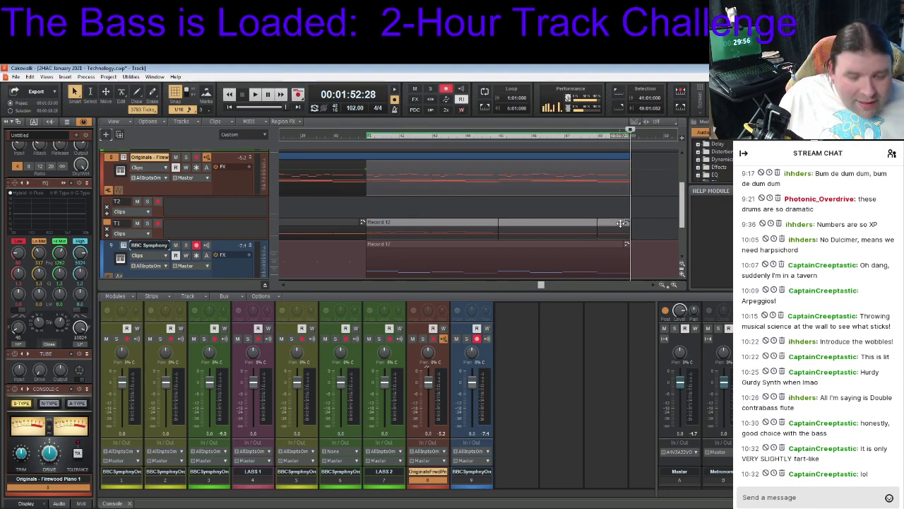
{"action": "scroll", "coordinate": [645, 208], "scroll_direction": "up", "scroll_amount": 3}
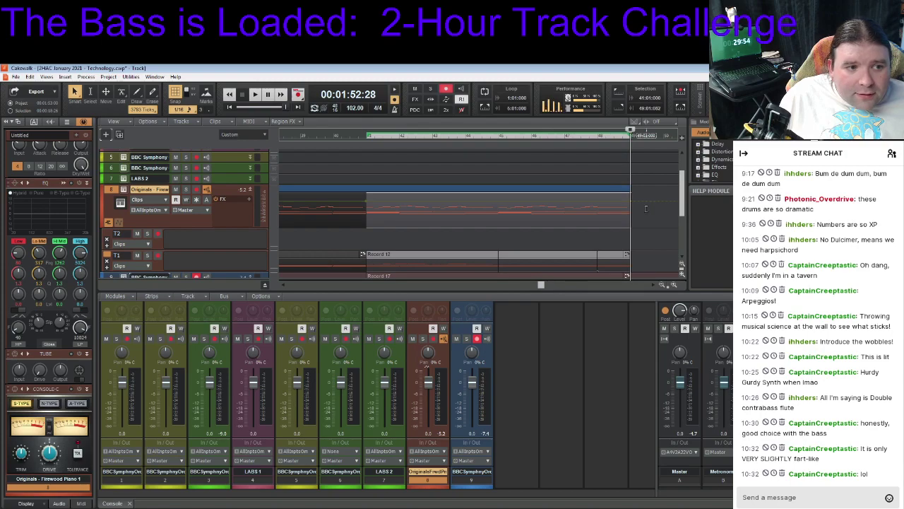
{"action": "left_click_drag", "start_coordinate": [541, 285], "coordinate": [556, 285]}
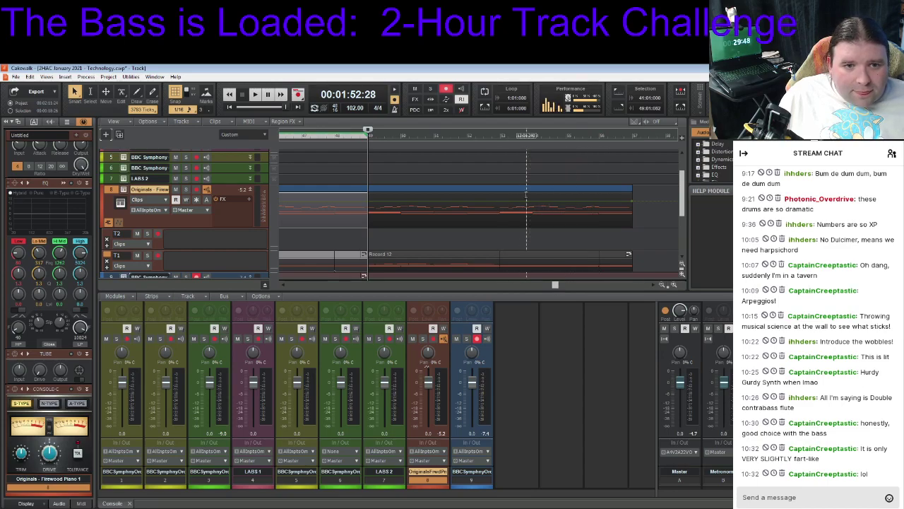
Examine the pasted piano notes up to measure 57 in the piano roll, and hide the piano track's take lanes
{"action": "left_click", "coordinate": [537, 188]}
{"action": "double_click", "coordinate": [537, 189]}
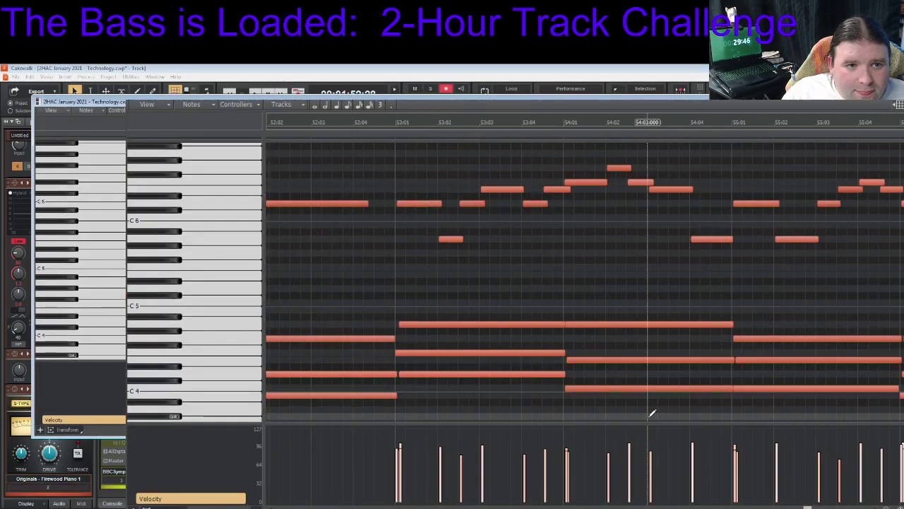
{"action": "left_click_drag", "start_coordinate": [807, 507], "coordinate": [827, 507]}
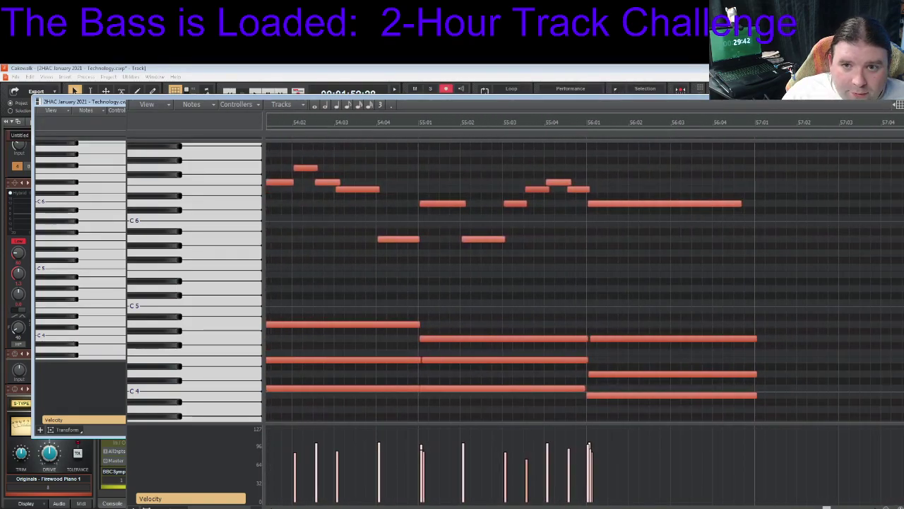
{"action": "key", "text": "Escape"}
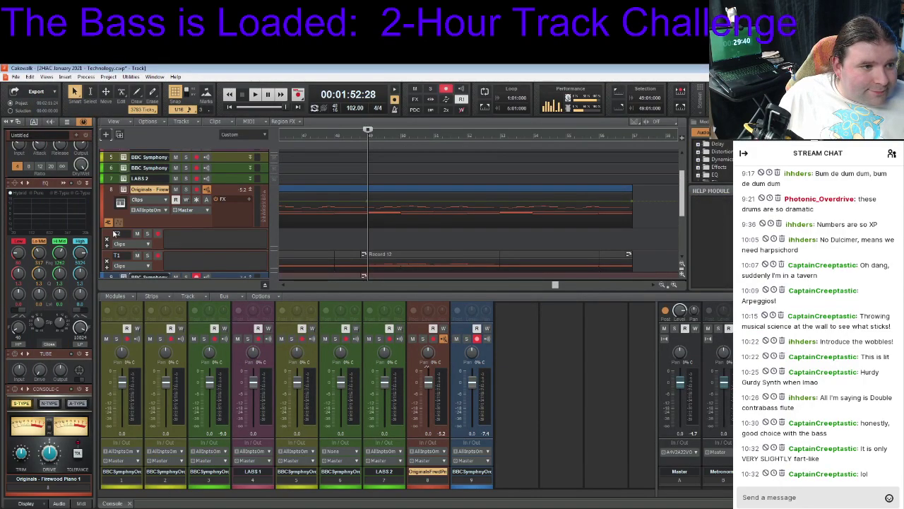
{"action": "left_click", "coordinate": [108, 222]}
Copy the bass trombone clip of measures 41 to 49 and paste it at measure 49 on its own track
{"action": "scroll", "coordinate": [428, 233], "scroll_direction": "down", "scroll_amount": 1}
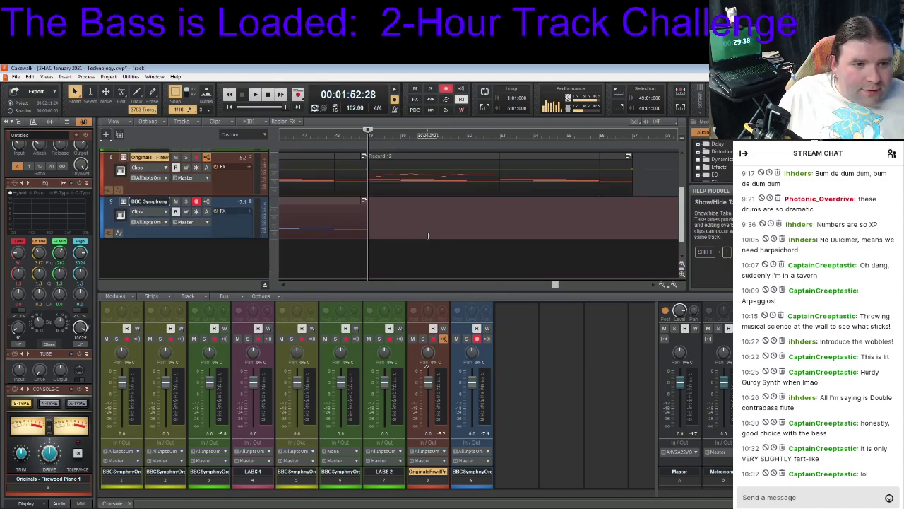
{"action": "left_click", "coordinate": [327, 199]}
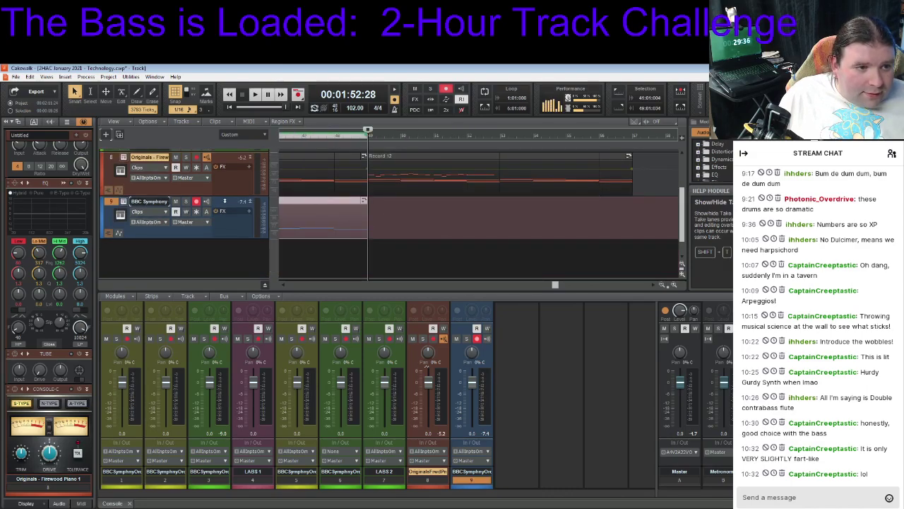
{"action": "left_click", "coordinate": [168, 230]}
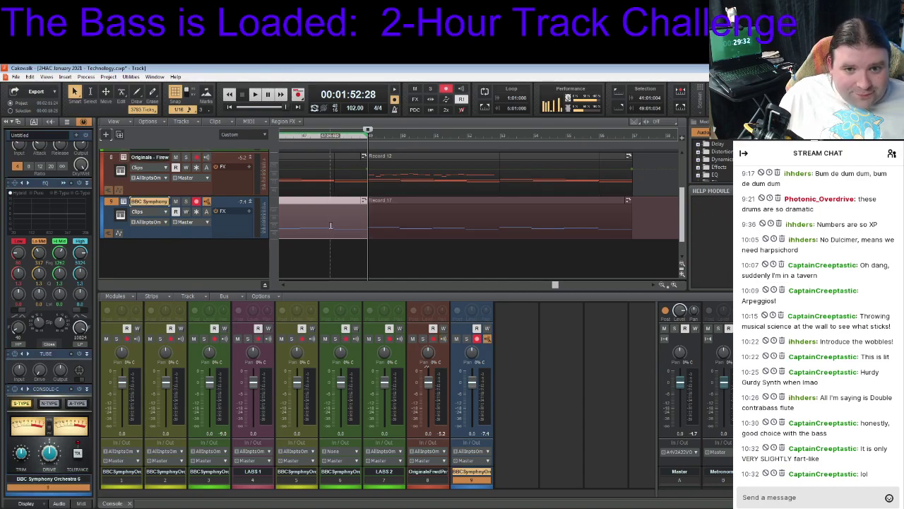
Add a new LABS instrument track below the bass trombone track, and expand its height in the track list
{"action": "mouse_move", "coordinate": [682, 225]}
{"action": "left_mouse_down"}
{"action": "mouse_move", "coordinate": [691, 174]}
{"action": "mouse_move", "coordinate": [687, 226]}
{"action": "left_mouse_up"}
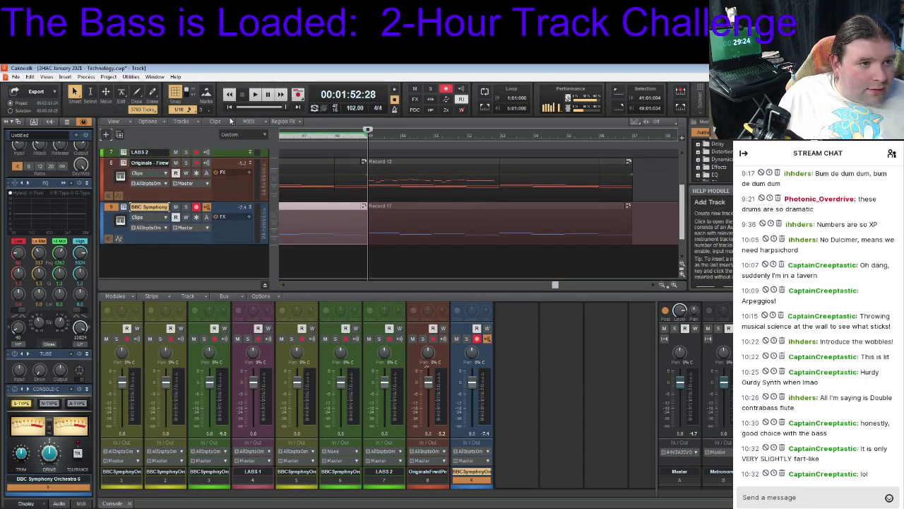
{"action": "left_click", "coordinate": [119, 134]}
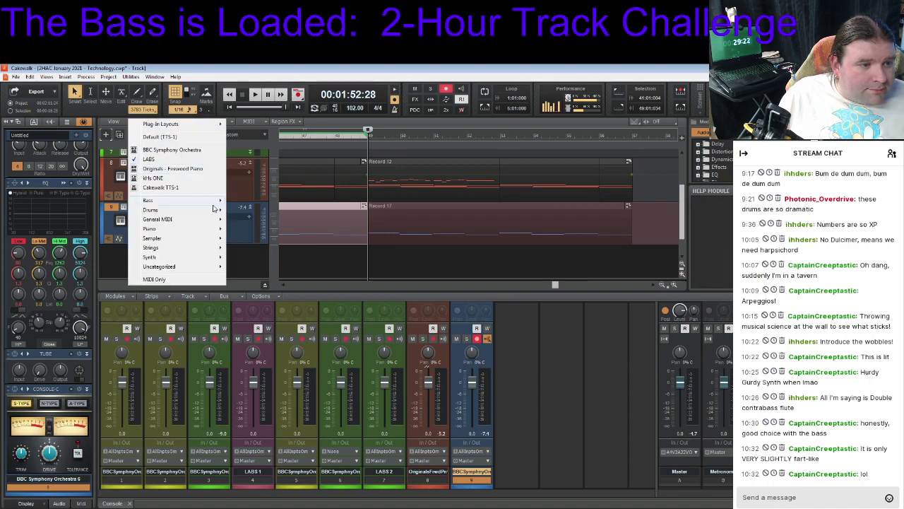
{"action": "mouse_move", "coordinate": [219, 243]}
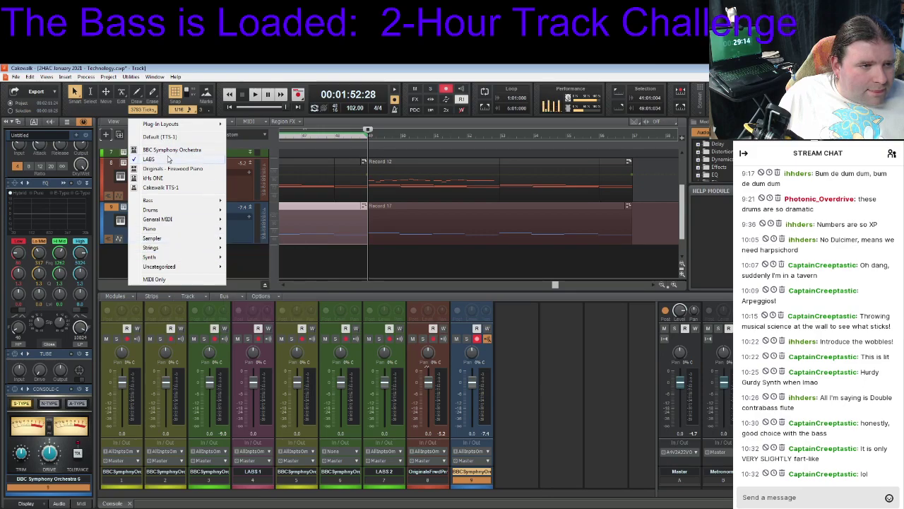
{"action": "left_click", "coordinate": [161, 160]}
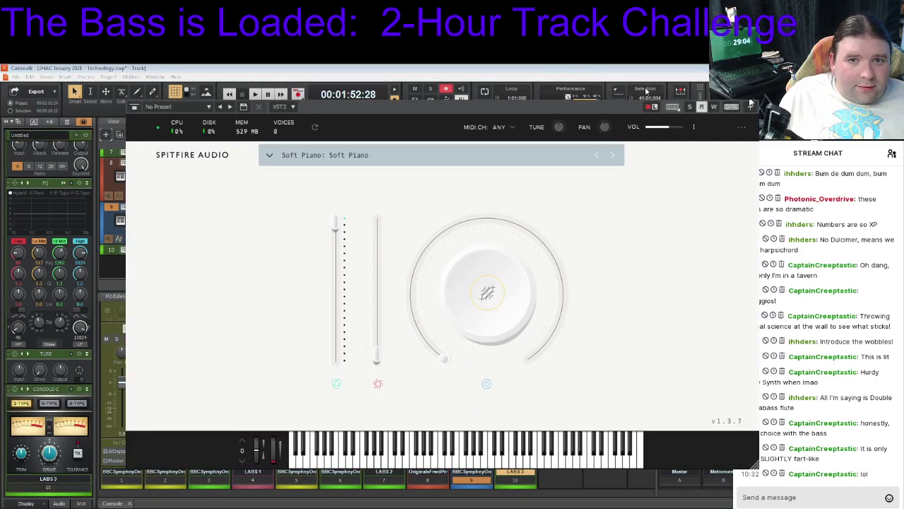
{"action": "left_click", "coordinate": [117, 240]}
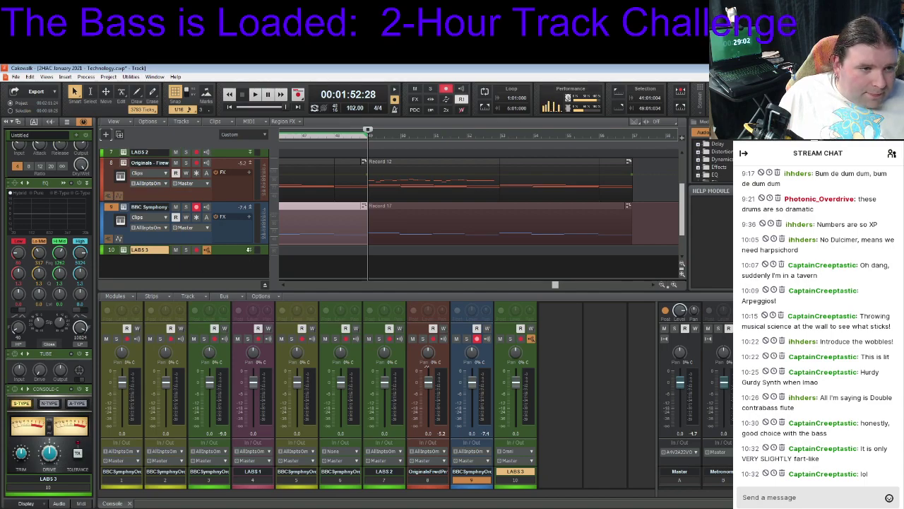
{"action": "scroll", "coordinate": [248, 247], "scroll_direction": "down", "scroll_amount": 2}
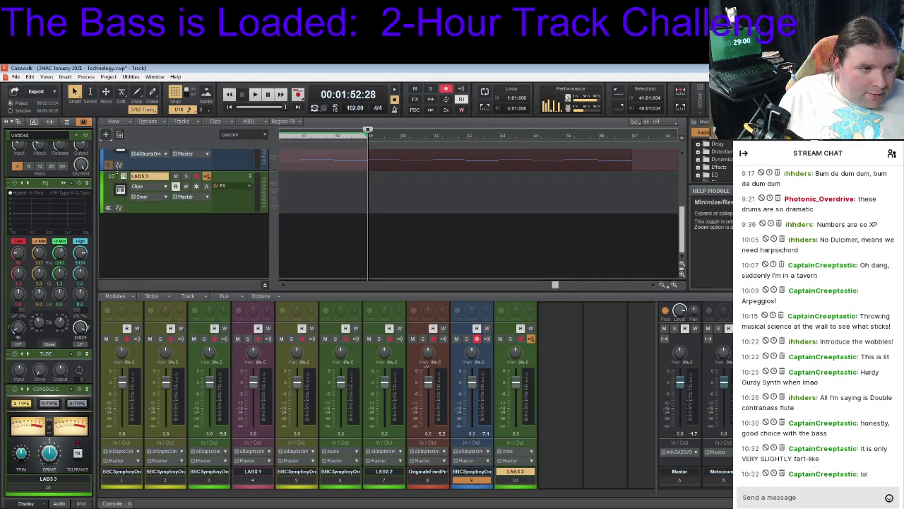
Load the Lap Steel Plucks preset into the new LABS instrument
{"action": "left_click", "coordinate": [123, 177]}
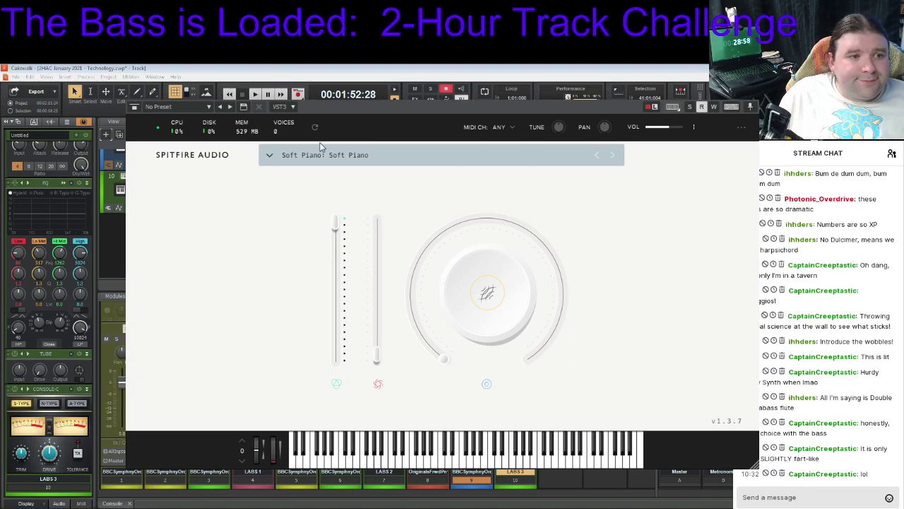
{"action": "left_click", "coordinate": [269, 155]}
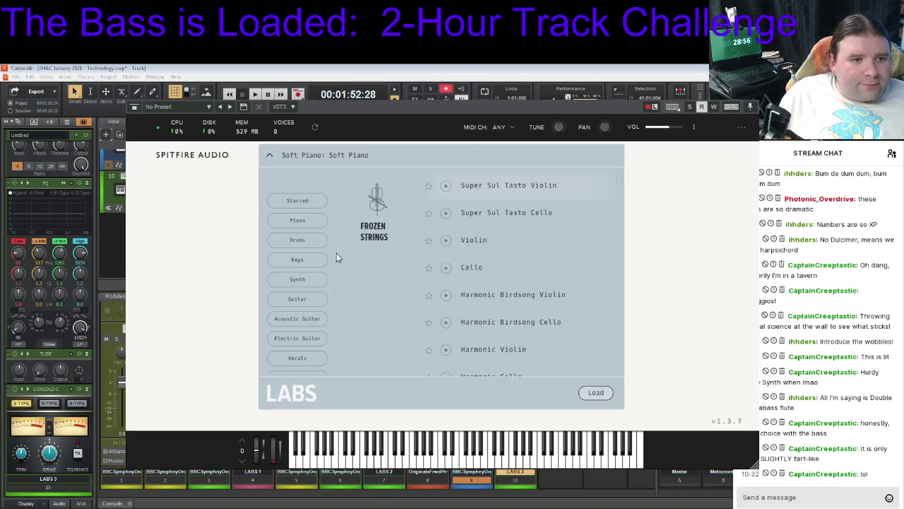
{"action": "left_click_drag", "start_coordinate": [621, 188], "coordinate": [620, 234]}
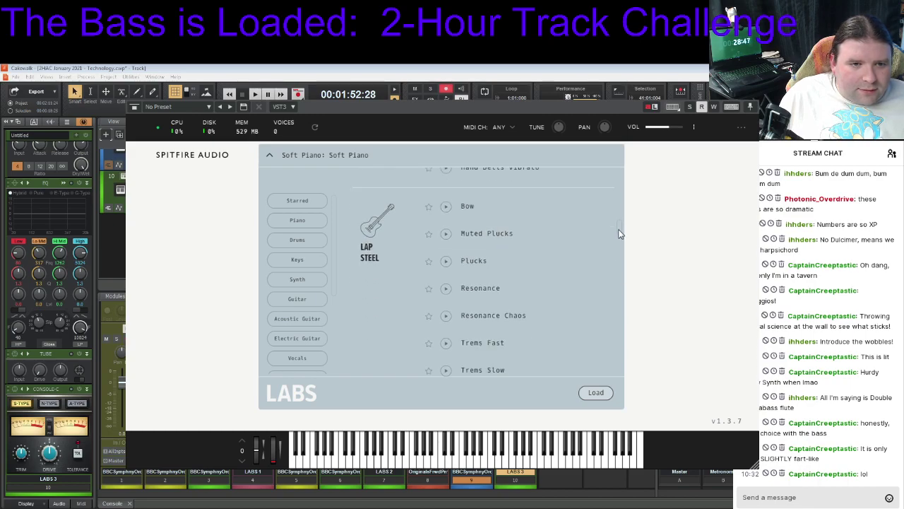
{"action": "left_click", "coordinate": [487, 260]}
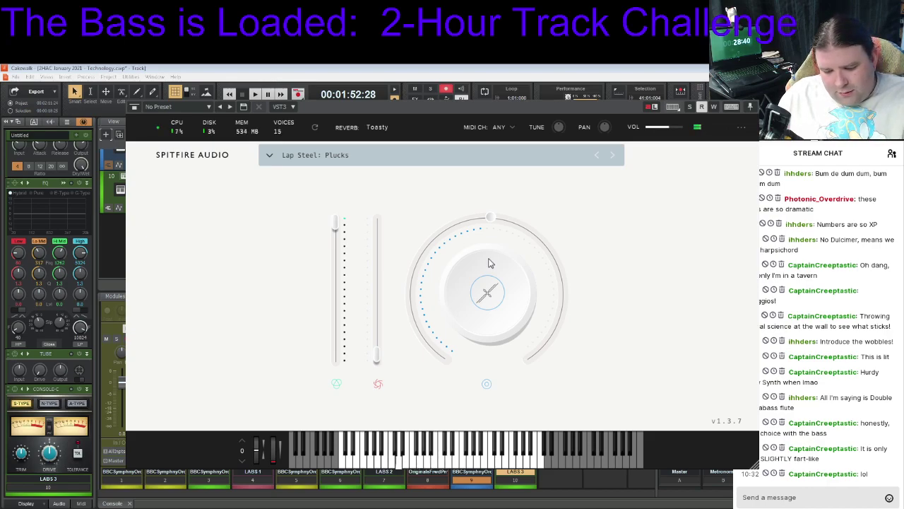
Switch the LABS main dial to Reverb and set it to 0%
{"action": "mouse_move", "coordinate": [493, 297]}
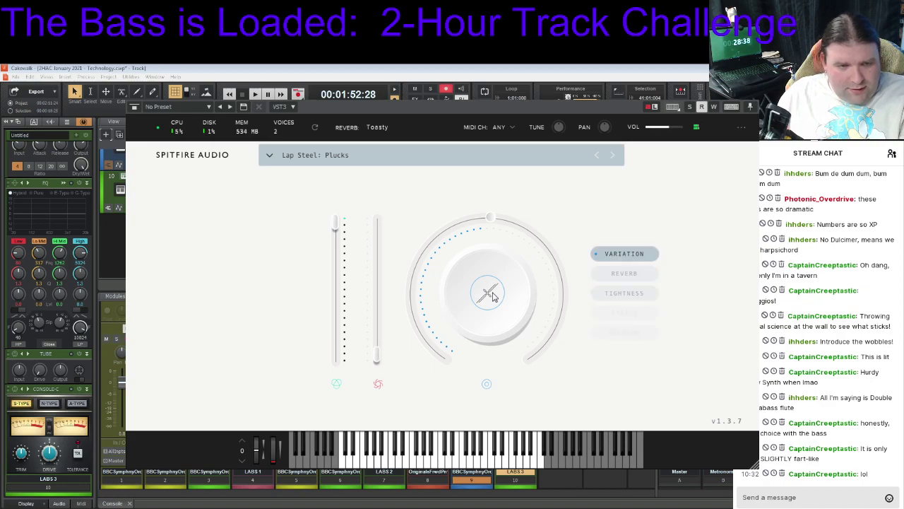
{"action": "left_click", "coordinate": [629, 273]}
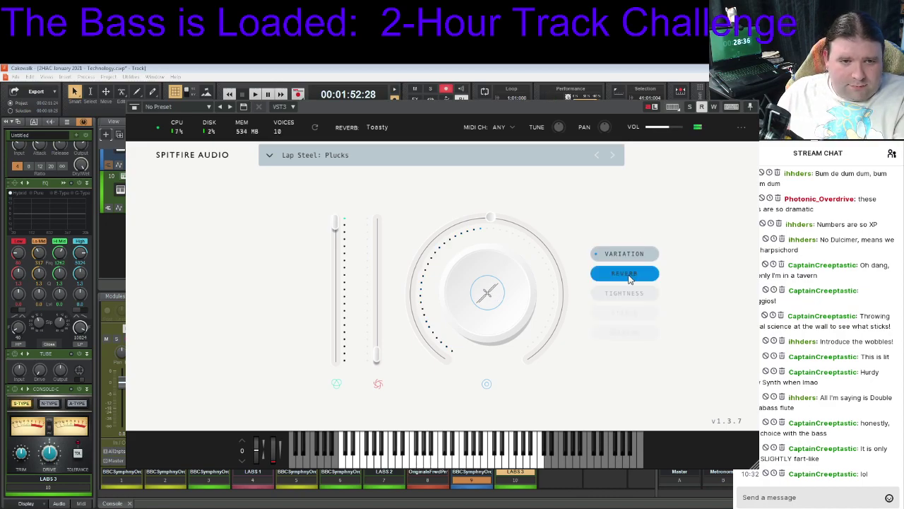
{"action": "left_click_drag", "start_coordinate": [422, 252], "coordinate": [436, 358]}
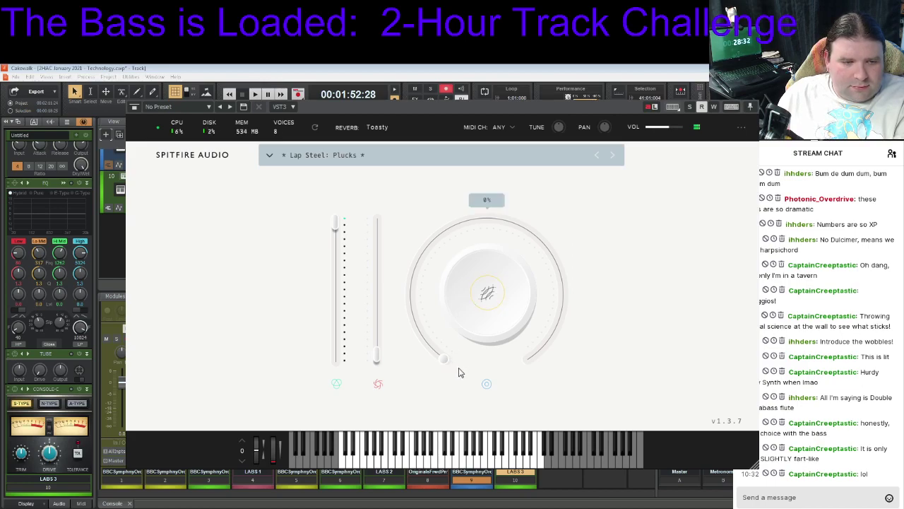
Load the Muted Plucks preset of the Lap Steel instrument in LABS
{"action": "left_click", "coordinate": [270, 156]}
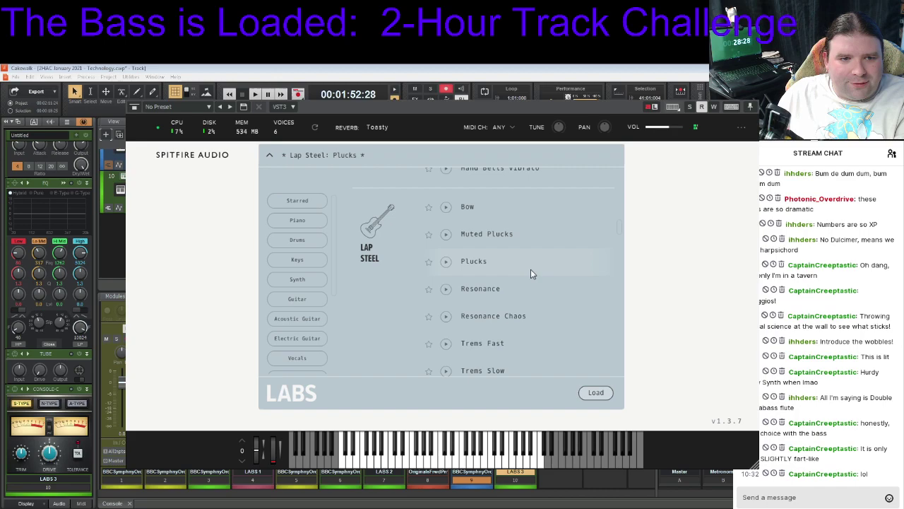
{"action": "scroll", "coordinate": [539, 285], "scroll_direction": "down", "scroll_amount": 1}
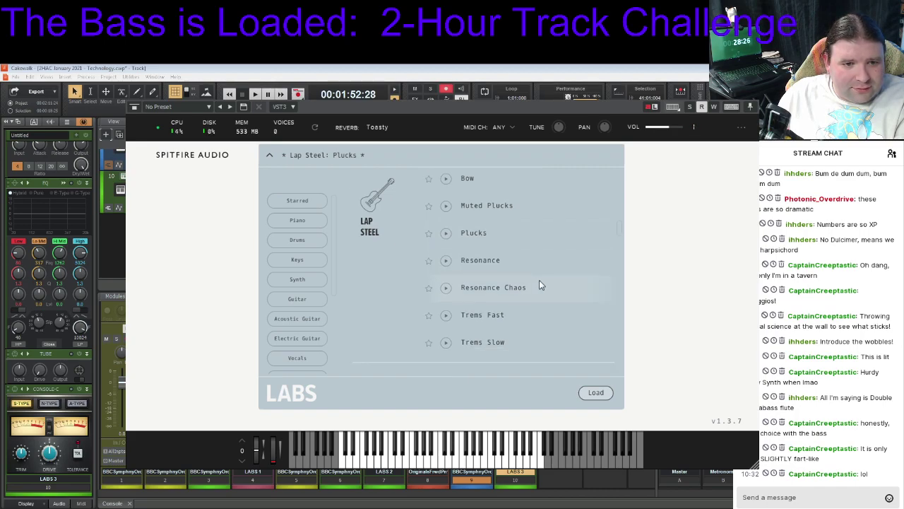
{"action": "double_click", "coordinate": [494, 205]}
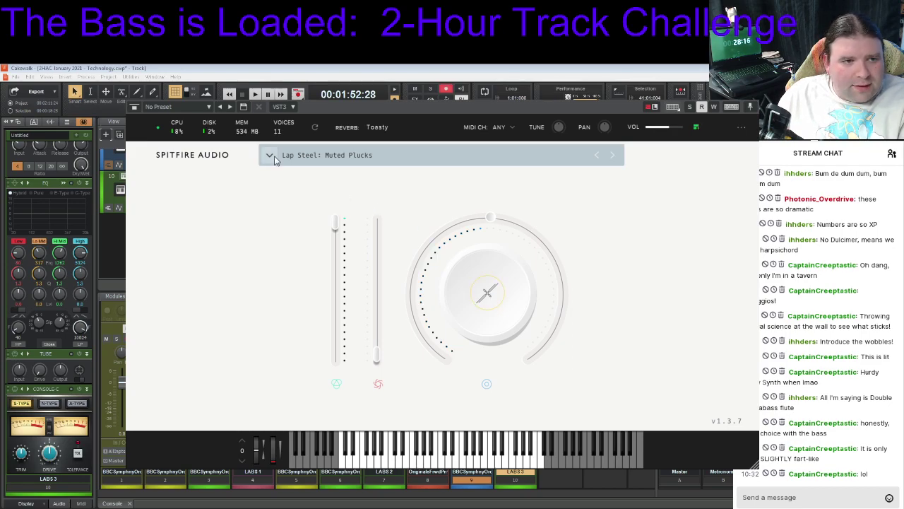
Load the Moon Guitar 01 preset in LABS
{"action": "left_click", "coordinate": [572, 155]}
{"action": "scroll", "coordinate": [620, 240], "scroll_direction": "down", "scroll_amount": 5}
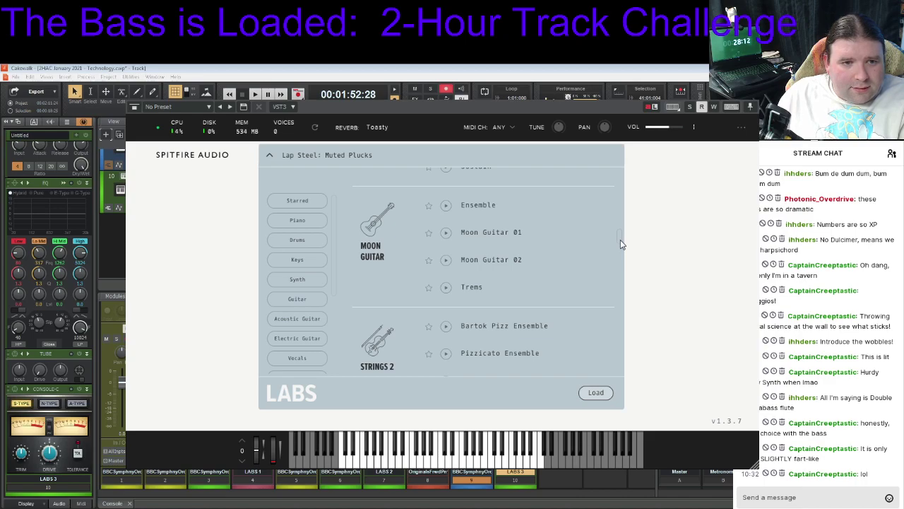
{"action": "scroll", "coordinate": [621, 245], "scroll_direction": "down", "scroll_amount": 1}
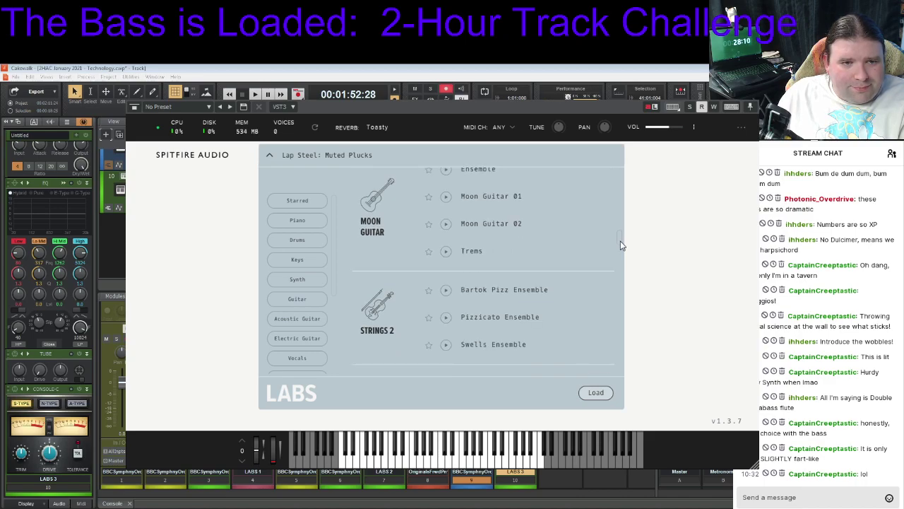
{"action": "double_click", "coordinate": [507, 196]}
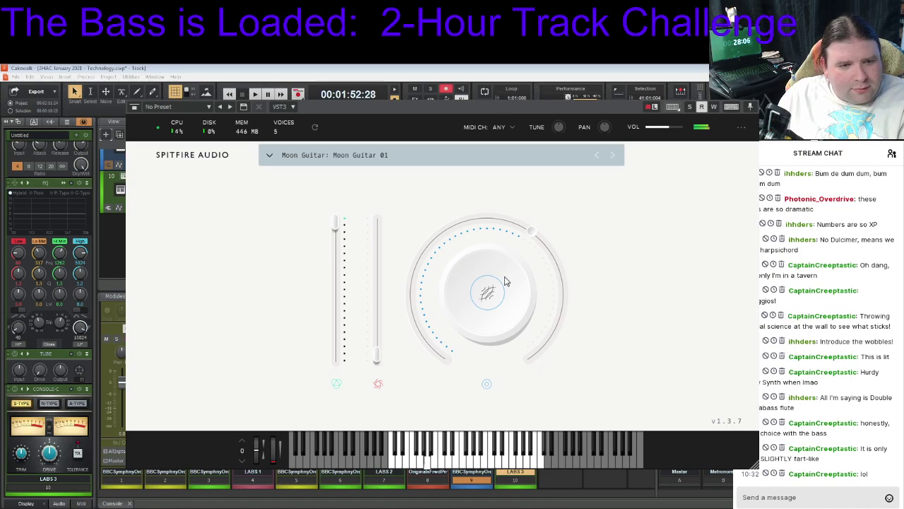
Find and load the Peel Guitar 1 preset in LABS, and raise its second vertical slider most of the way
{"action": "left_click", "coordinate": [272, 155]}
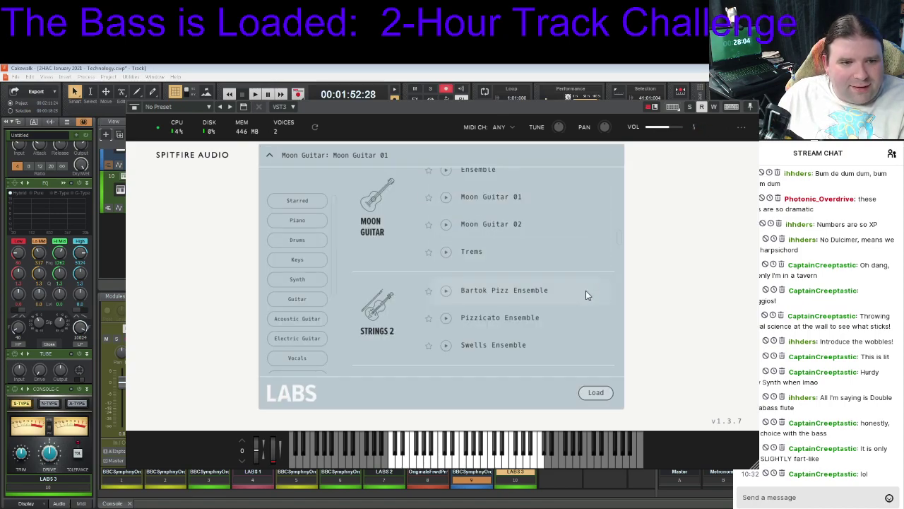
{"action": "scroll", "coordinate": [585, 290], "scroll_direction": "down", "scroll_amount": 3}
{"action": "scroll", "coordinate": [584, 289], "scroll_direction": "down", "scroll_amount": 4}
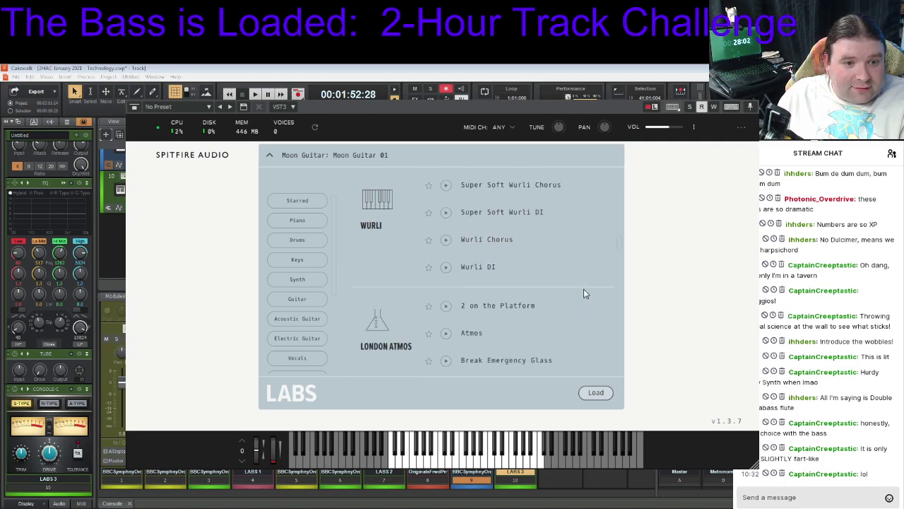
{"action": "scroll", "coordinate": [554, 280], "scroll_direction": "down", "scroll_amount": 8}
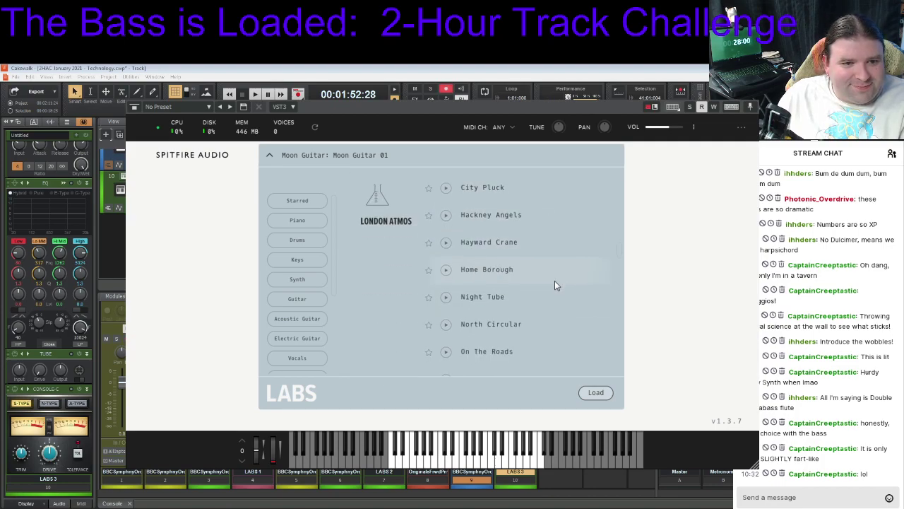
{"action": "scroll", "coordinate": [555, 280], "scroll_direction": "down", "scroll_amount": 9}
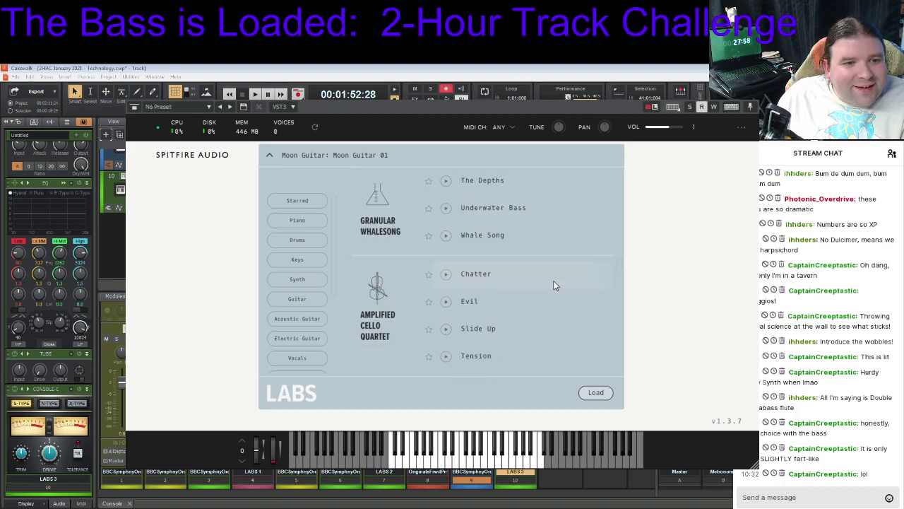
{"action": "scroll", "coordinate": [554, 280], "scroll_direction": "down", "scroll_amount": 1}
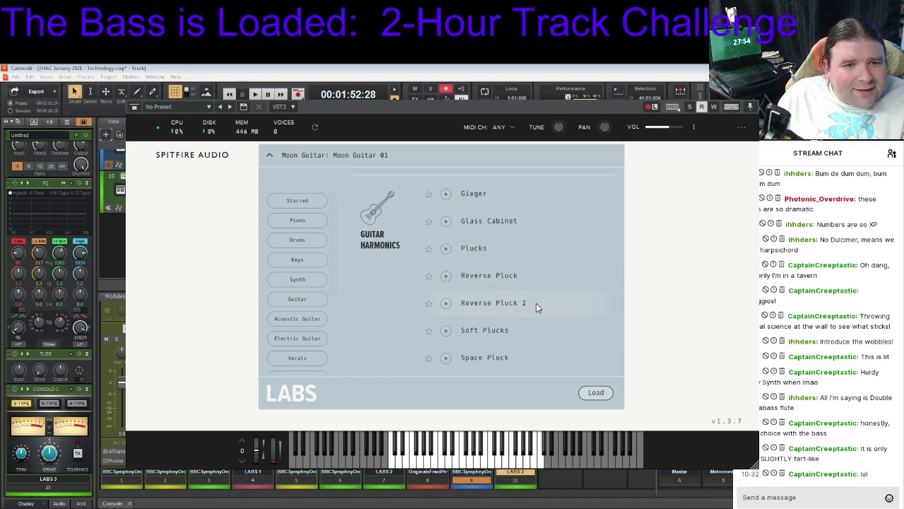
{"action": "scroll", "coordinate": [536, 303], "scroll_direction": "down", "scroll_amount": 12}
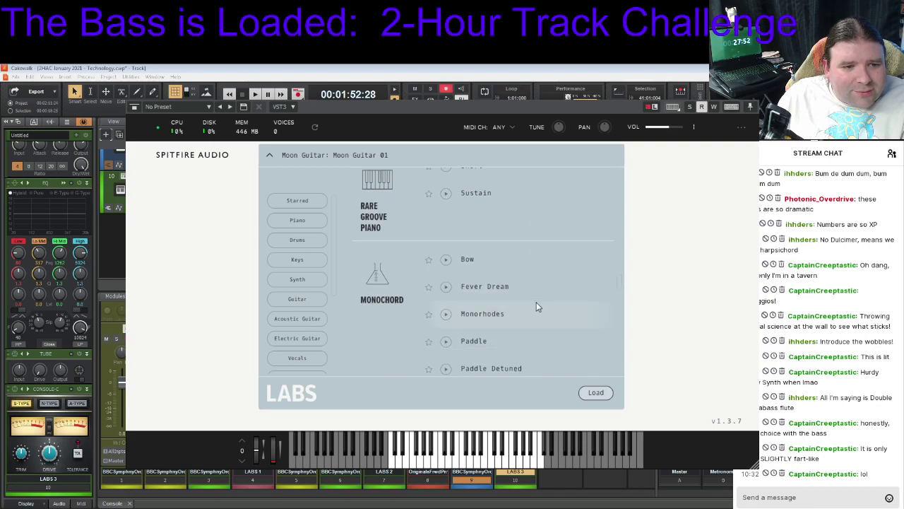
{"action": "scroll", "coordinate": [536, 302], "scroll_direction": "down", "scroll_amount": 2}
{"action": "scroll", "coordinate": [536, 302], "scroll_direction": "down", "scroll_amount": 9}
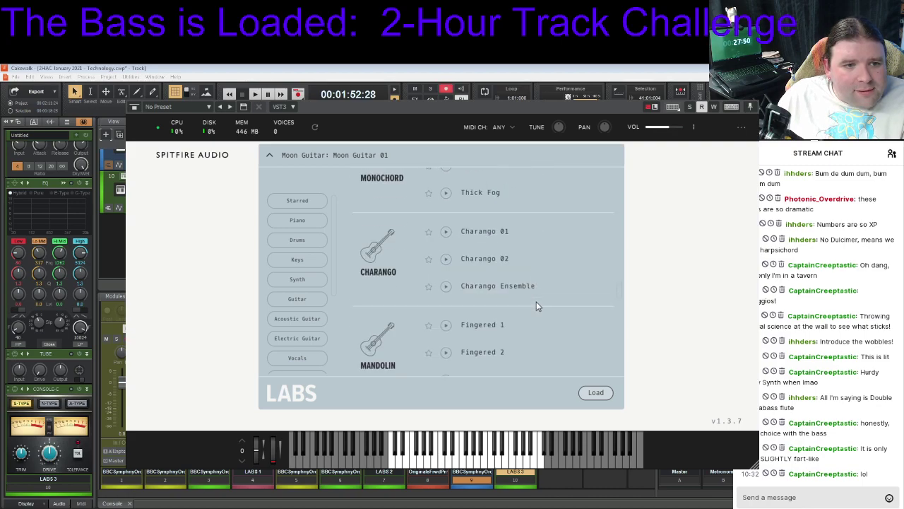
{"action": "scroll", "coordinate": [536, 306], "scroll_direction": "down", "scroll_amount": 1}
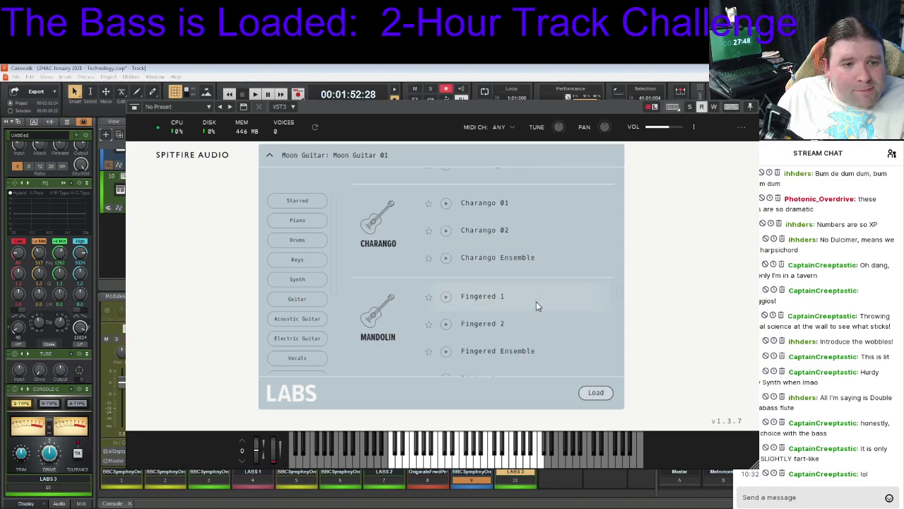
{"action": "scroll", "coordinate": [537, 304], "scroll_direction": "down", "scroll_amount": 15}
{"action": "scroll", "coordinate": [536, 305], "scroll_direction": "down", "scroll_amount": 15}
{"action": "scroll", "coordinate": [536, 306], "scroll_direction": "down", "scroll_amount": 5}
{"action": "scroll", "coordinate": [515, 254], "scroll_direction": "down", "scroll_amount": 10}
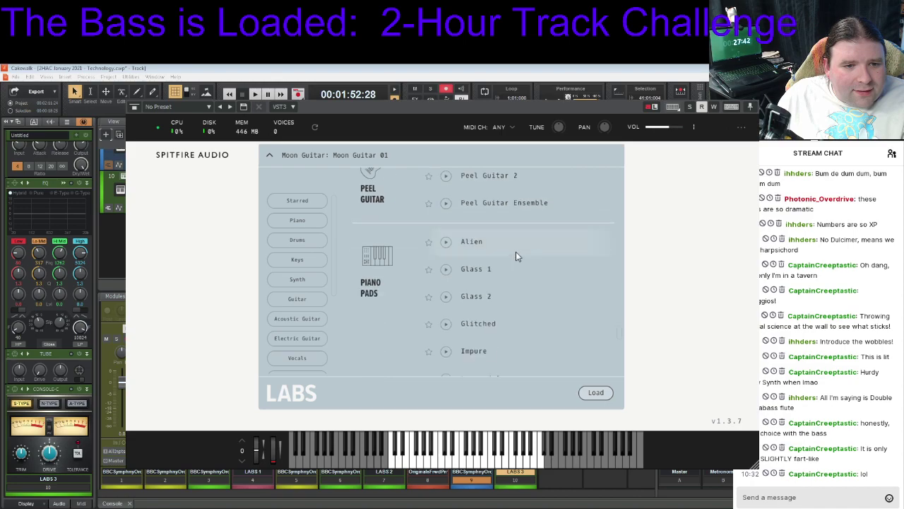
{"action": "scroll", "coordinate": [516, 256], "scroll_direction": "down", "scroll_amount": 10}
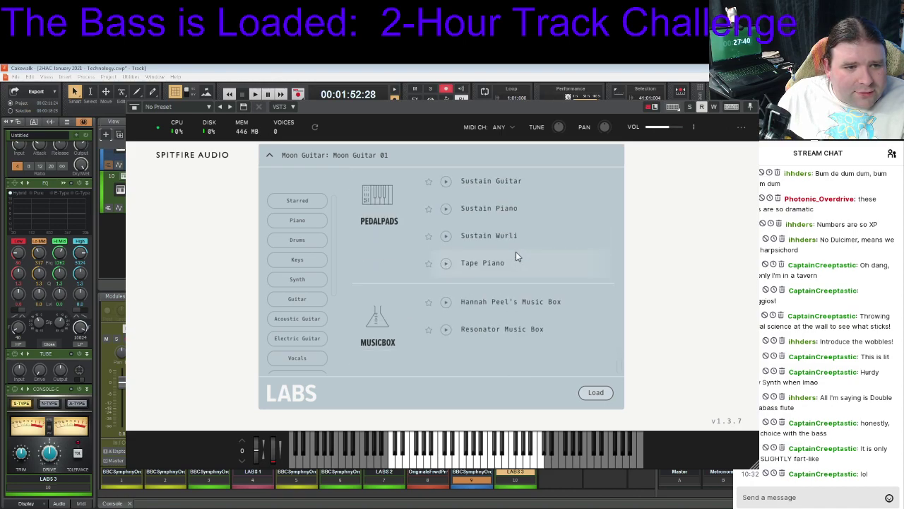
{"action": "scroll", "coordinate": [515, 252], "scroll_direction": "up", "scroll_amount": 20}
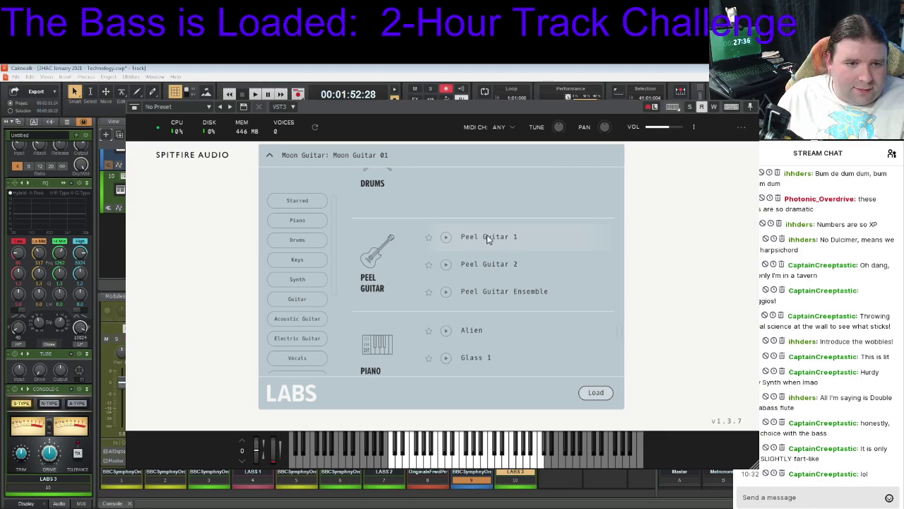
{"action": "double_click", "coordinate": [487, 236]}
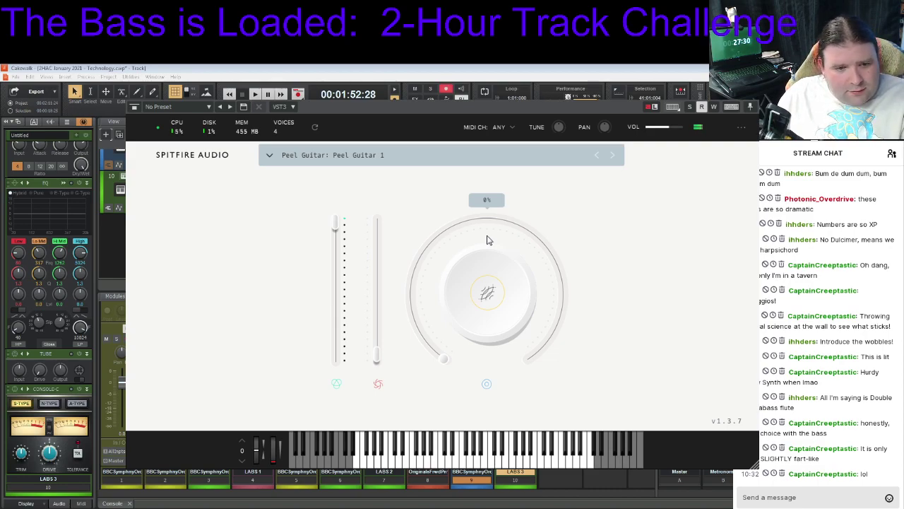
{"action": "mouse_move", "coordinate": [486, 306]}
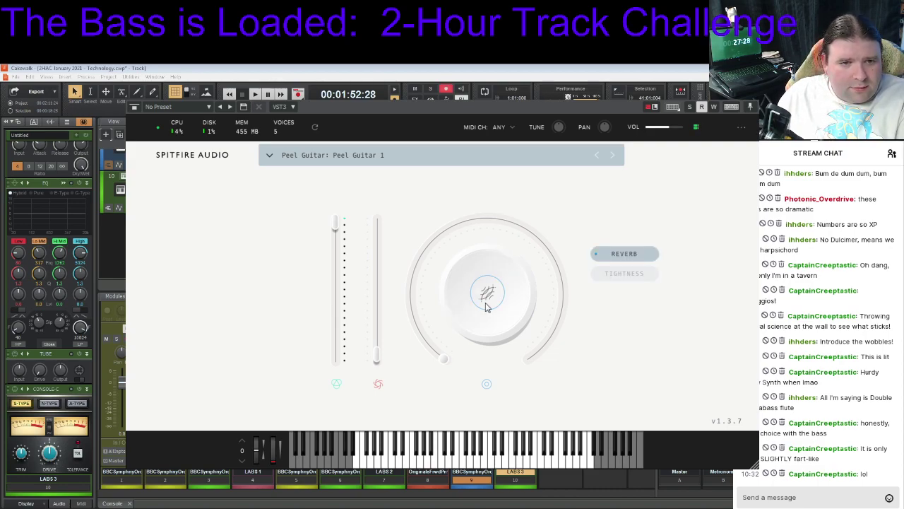
{"action": "left_click_drag", "start_coordinate": [375, 361], "coordinate": [377, 245]}
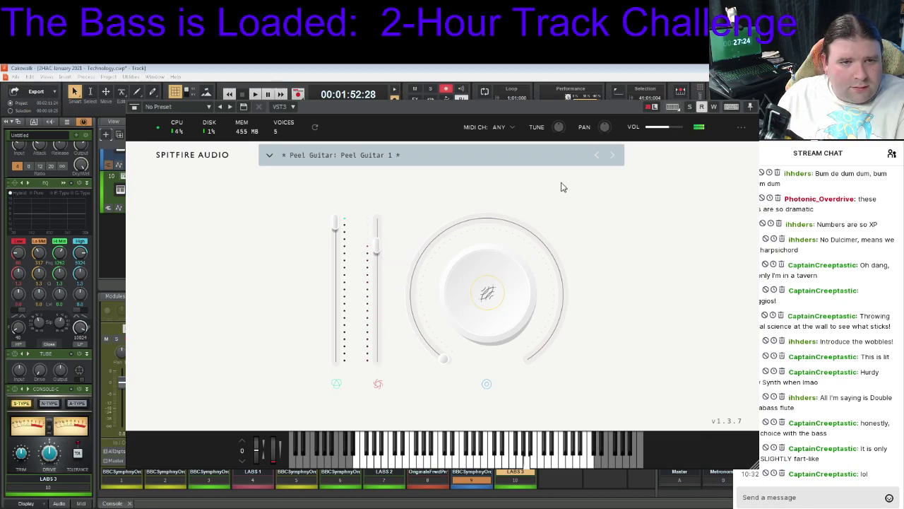
Try the Peel Guitar 2 preset with its second vertical slider raised high, and lower that slider slightly
{"action": "left_click", "coordinate": [613, 155]}
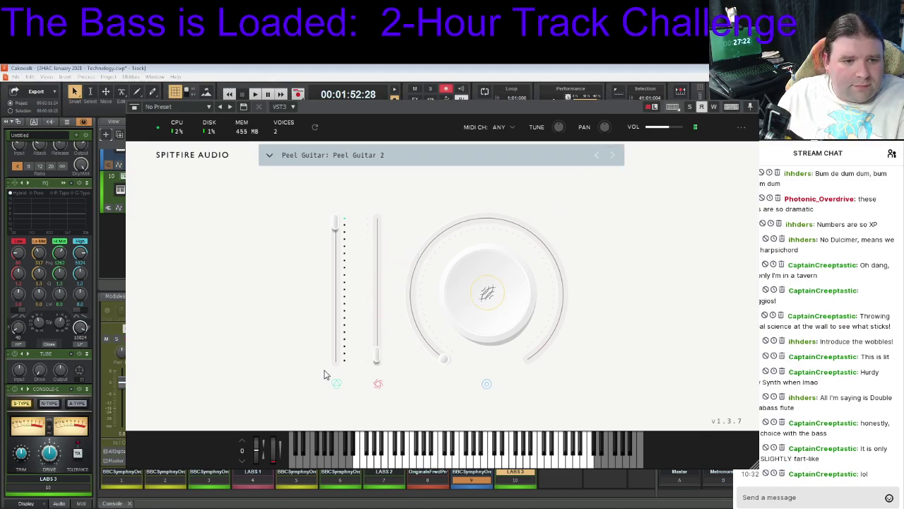
{"action": "left_click_drag", "start_coordinate": [379, 361], "coordinate": [378, 242]}
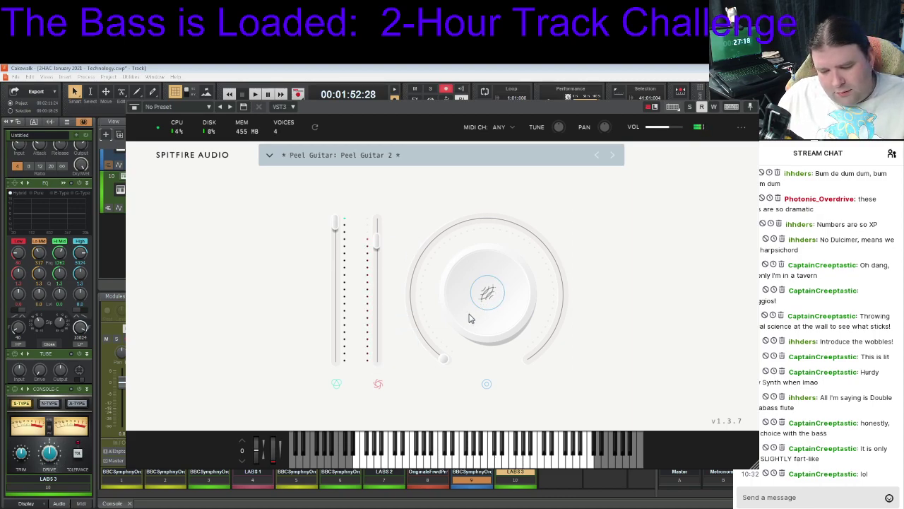
{"action": "mouse_move", "coordinate": [417, 353]}
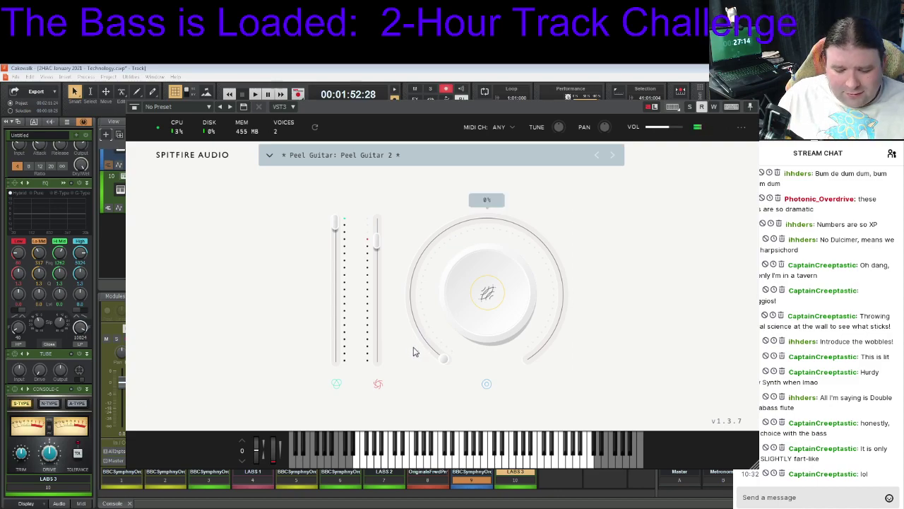
{"action": "left_click_drag", "start_coordinate": [378, 244], "coordinate": [377, 259]}
Return to the Peel Guitar 1 preset and raise its second vertical slider to about halfway
{"action": "left_click", "coordinate": [597, 155]}
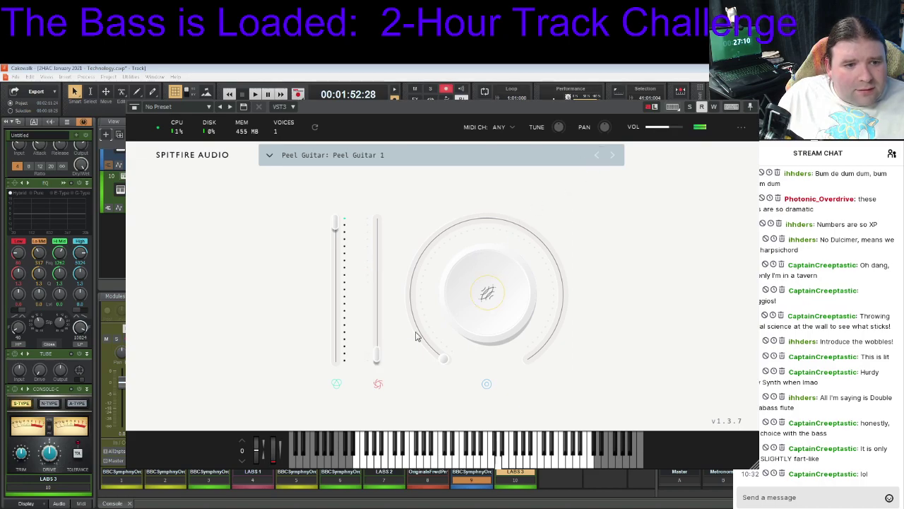
{"action": "left_click_drag", "start_coordinate": [380, 358], "coordinate": [375, 291]}
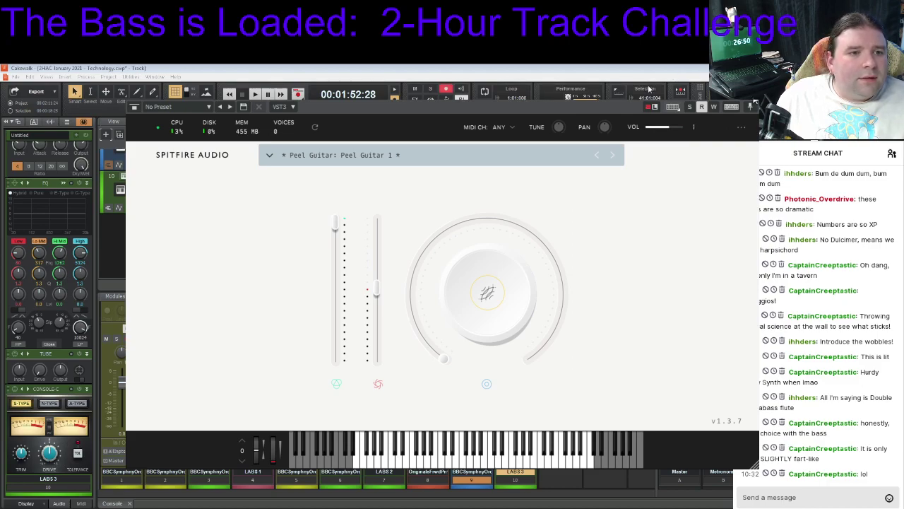
Switch to the Peel Guitar 2 preset again and set its second vertical slider to 75%
{"action": "left_click", "coordinate": [612, 157]}
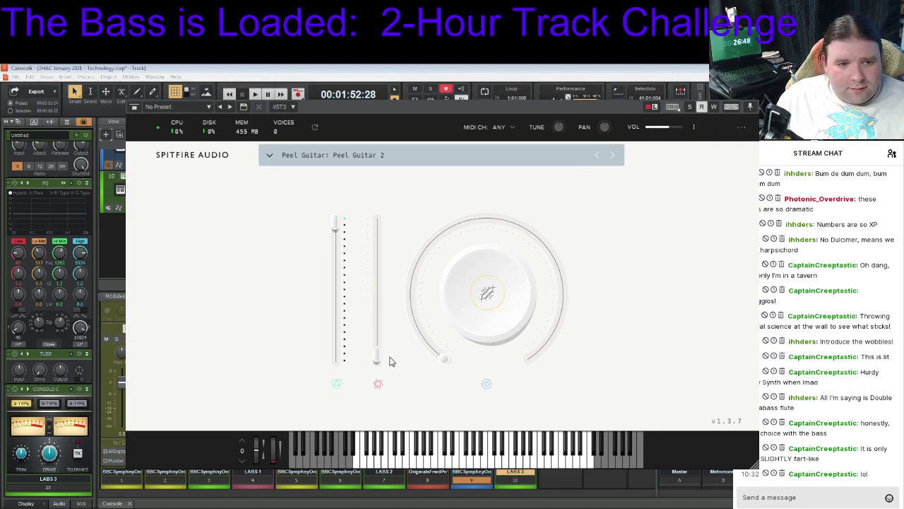
{"action": "left_click_drag", "start_coordinate": [378, 357], "coordinate": [394, 260]}
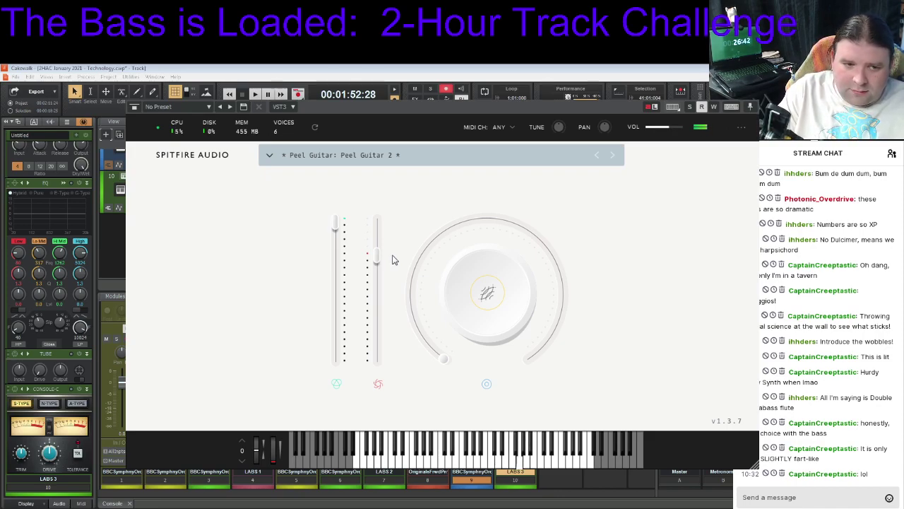
{"action": "mouse_move", "coordinate": [378, 265]}
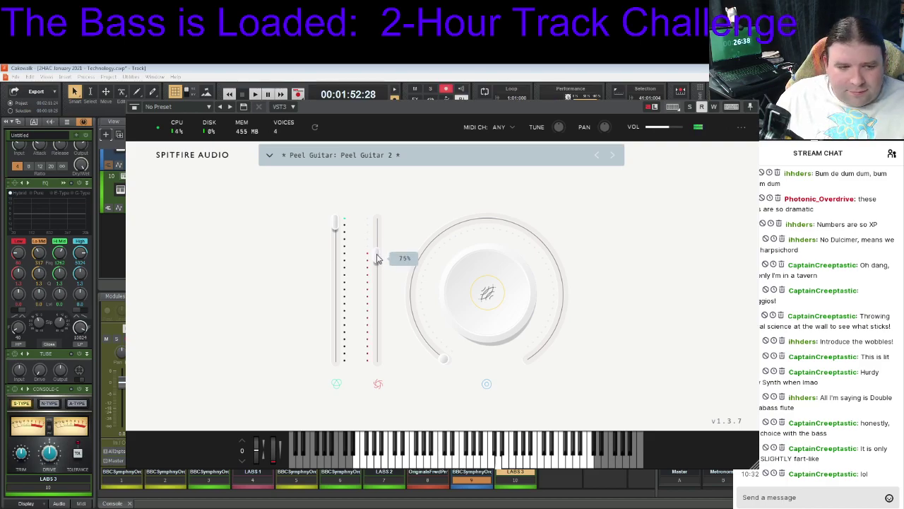
Try the Peel Guitar 2 Reverb dial at 84%, and return it to 0%
{"action": "mouse_move", "coordinate": [336, 229]}
{"action": "left_mouse_down"}
{"action": "mouse_move", "coordinate": [339, 296]}
{"action": "mouse_move", "coordinate": [337, 226]}
{"action": "left_mouse_up"}
{"action": "left_click_drag", "start_coordinate": [442, 360], "coordinate": [459, 180]}
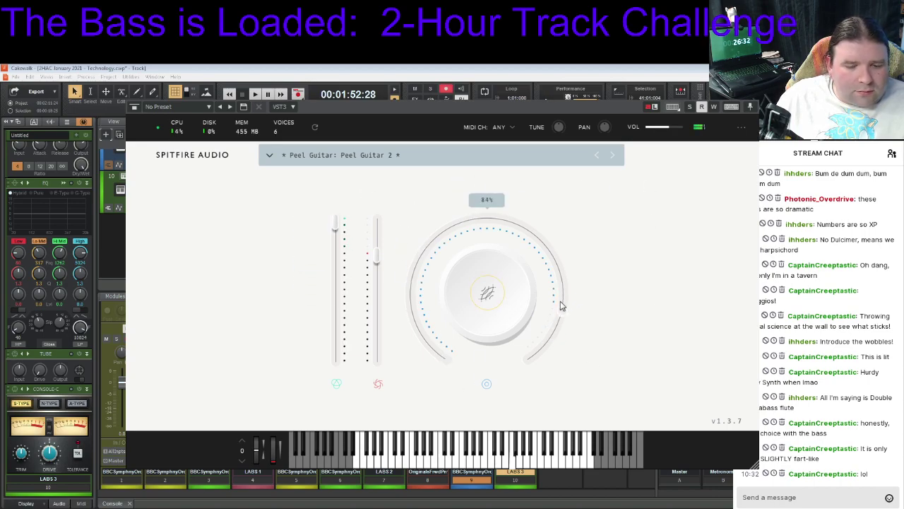
{"action": "left_click_drag", "start_coordinate": [558, 314], "coordinate": [426, 360]}
Switch the Peel Guitar 2 main dial to Tightness and set it to maximum
{"action": "mouse_move", "coordinate": [463, 312]}
{"action": "mouse_move", "coordinate": [640, 288]}
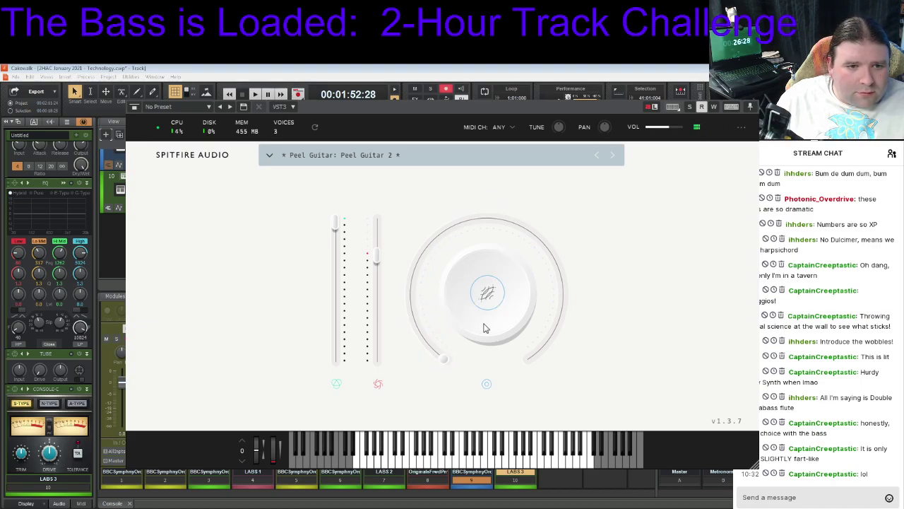
{"action": "left_click", "coordinate": [638, 273]}
{"action": "left_click_drag", "start_coordinate": [487, 222], "coordinate": [429, 301]}
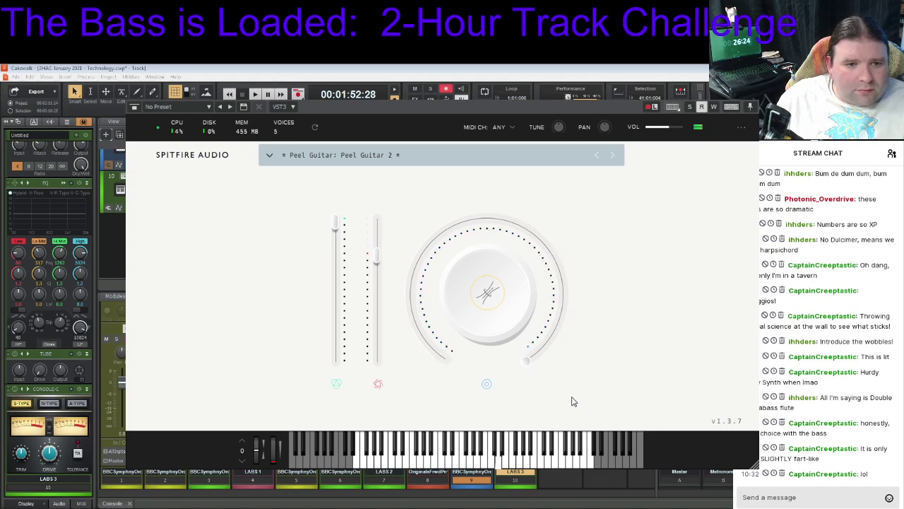
Reload Peel Guitar 1 with its second vertical slider near maximum and its main dial on nearly full Tightness, and close the instrument window
{"action": "left_click", "coordinate": [597, 155]}
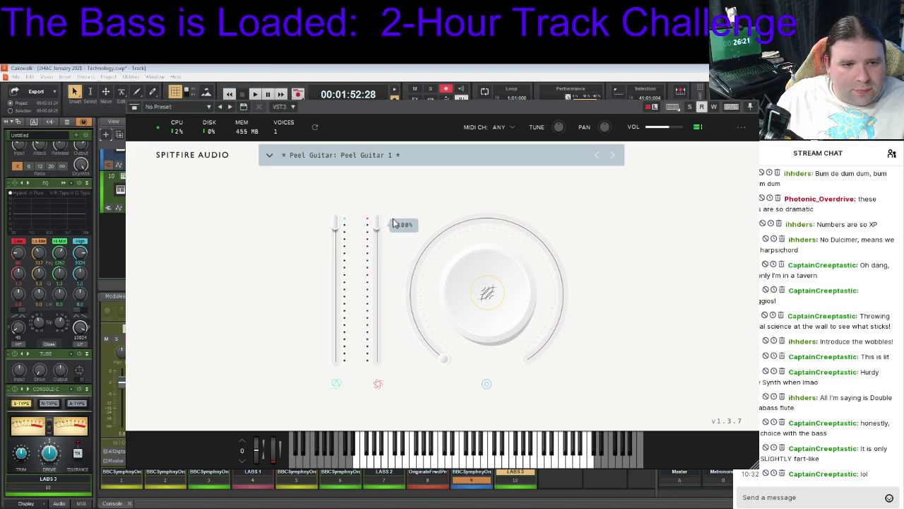
{"action": "left_click", "coordinate": [487, 293]}
{"action": "left_click", "coordinate": [624, 273]}
{"action": "left_click_drag", "start_coordinate": [488, 225], "coordinate": [710, 237]}
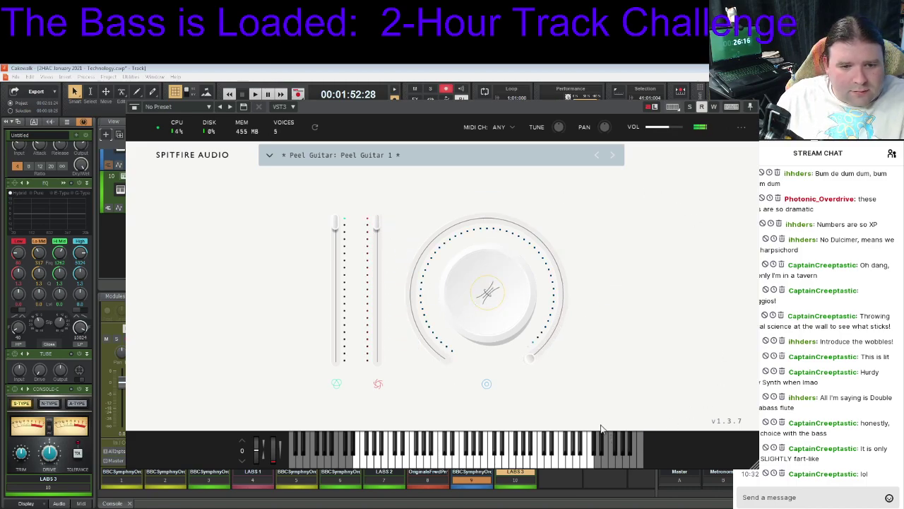
{"action": "mouse_move", "coordinate": [378, 236]}
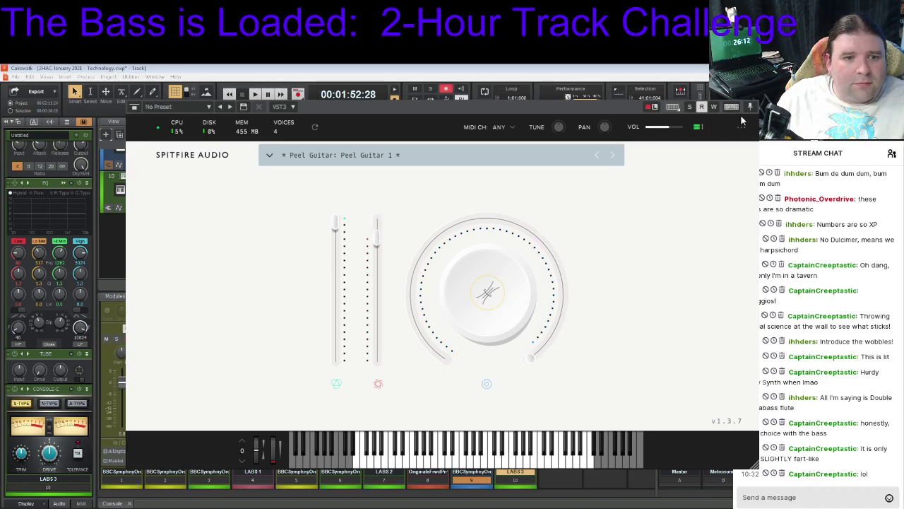
{"action": "left_click", "coordinate": [648, 89]}
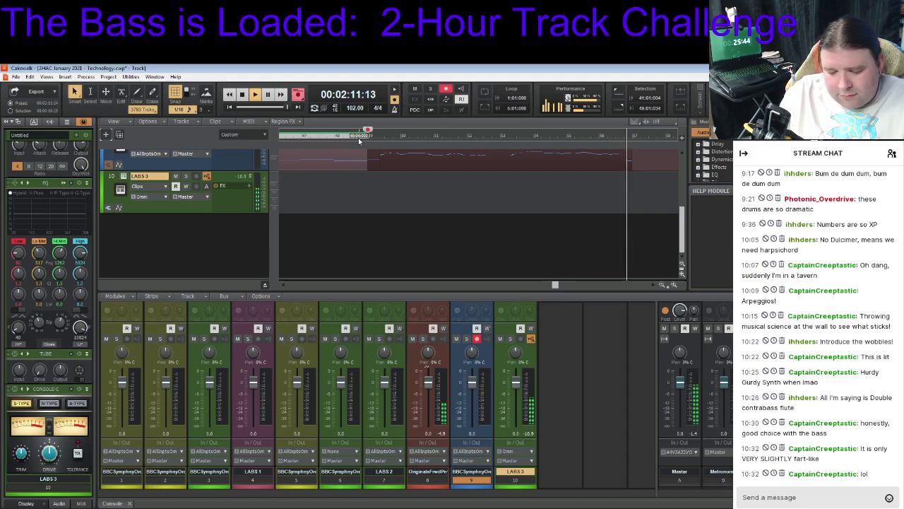
Stop playback, arm the LABS 3 track for recording in place of BBC Symphony track 9, and save the project
{"action": "key", "text": "space"}
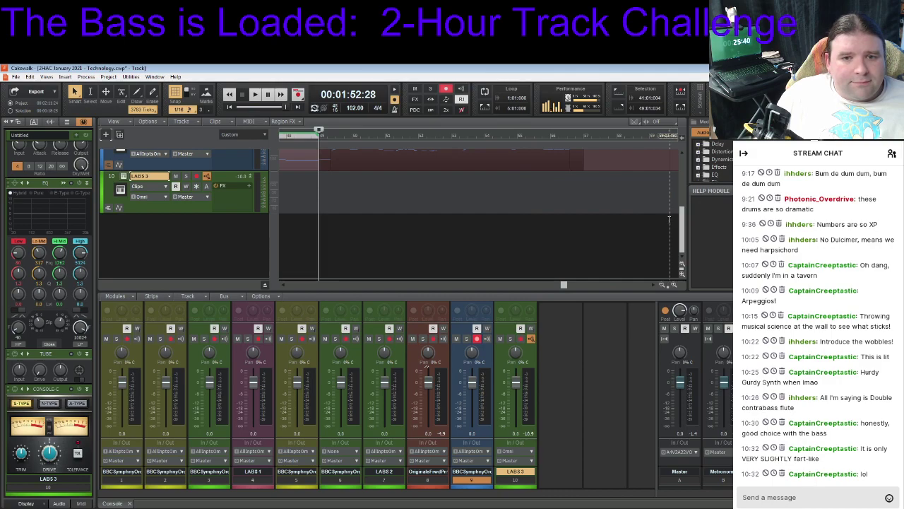
{"action": "scroll", "coordinate": [682, 225], "scroll_direction": "up", "scroll_amount": 1}
{"action": "left_click_drag", "start_coordinate": [682, 224], "coordinate": [685, 203]}
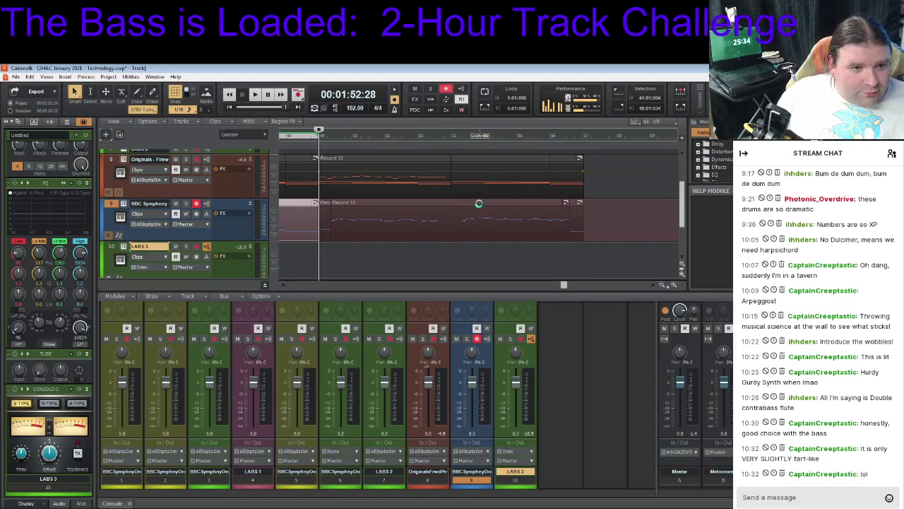
{"action": "left_click", "coordinate": [197, 247]}
{"action": "left_click", "coordinate": [197, 204]}
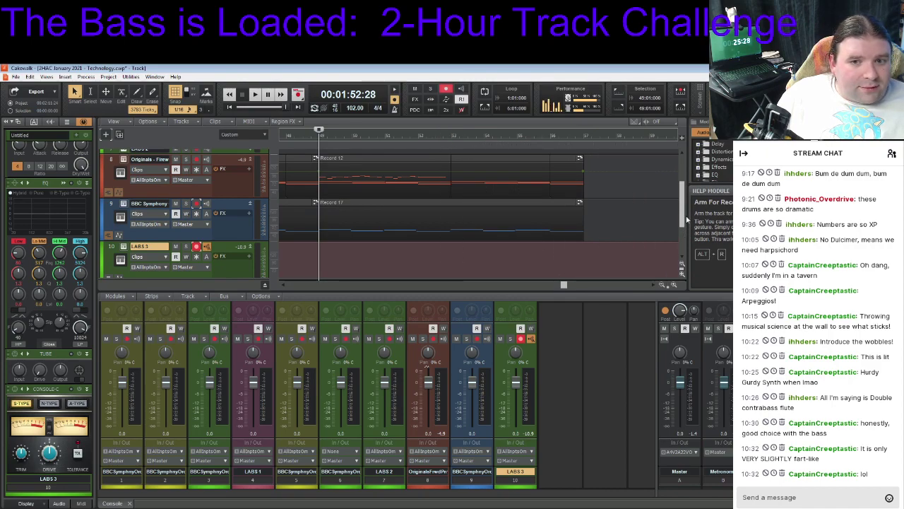
{"action": "scroll", "coordinate": [687, 220], "scroll_direction": "down", "scroll_amount": 2}
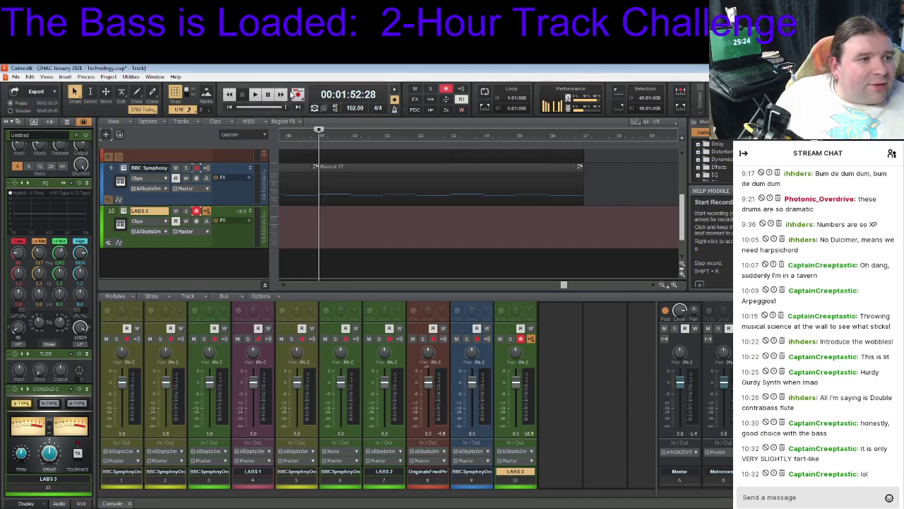
{"action": "left_click", "coordinate": [15, 77]}
{"action": "left_click", "coordinate": [16, 77]}
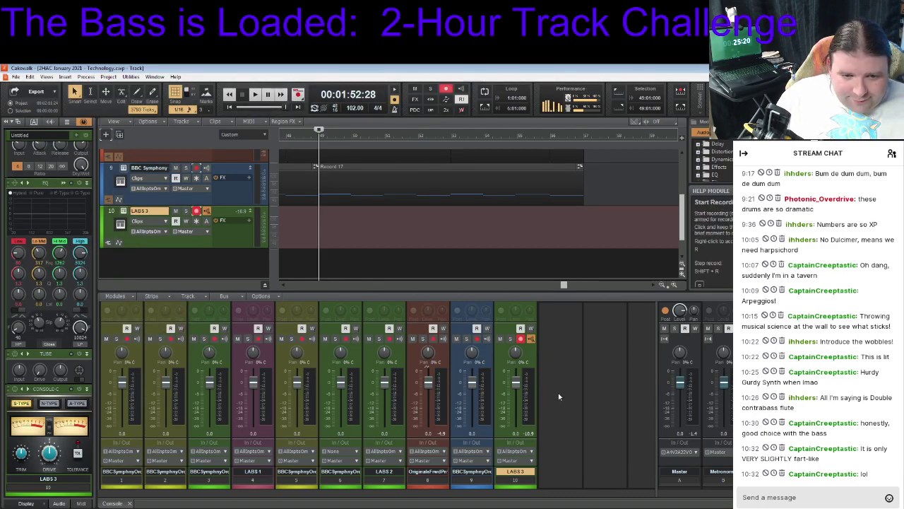
Record a guitar take on the LABS 3 track from measure 49 to about measure 57
{"action": "scroll", "coordinate": [558, 397], "scroll_direction": "up", "scroll_amount": 5}
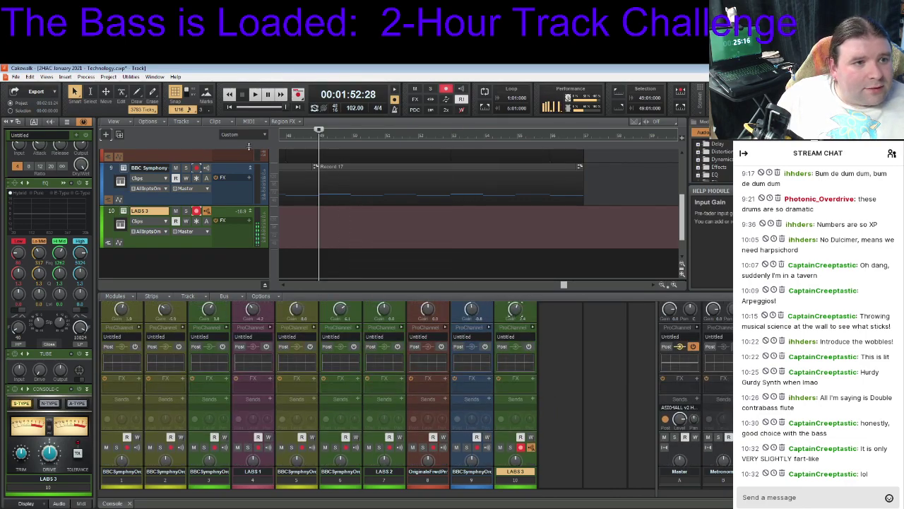
{"action": "left_click", "coordinate": [298, 94]}
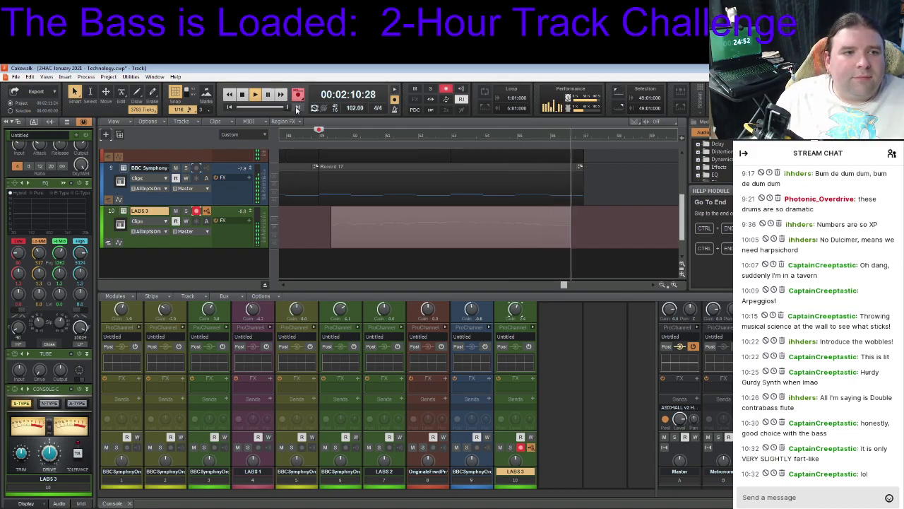
{"action": "key", "text": "space"}
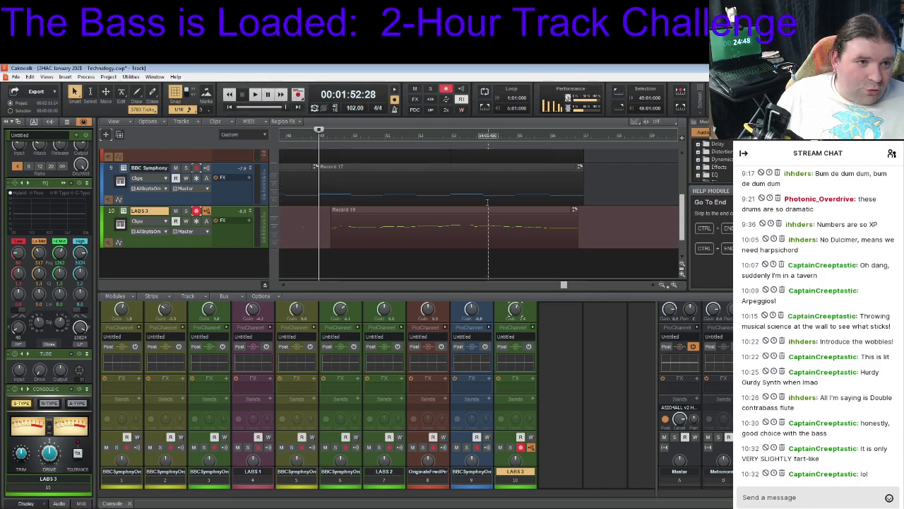
Play back the new LABS 3 take twice from measure 49 to check it against the other tracks
{"action": "key", "text": "space"}
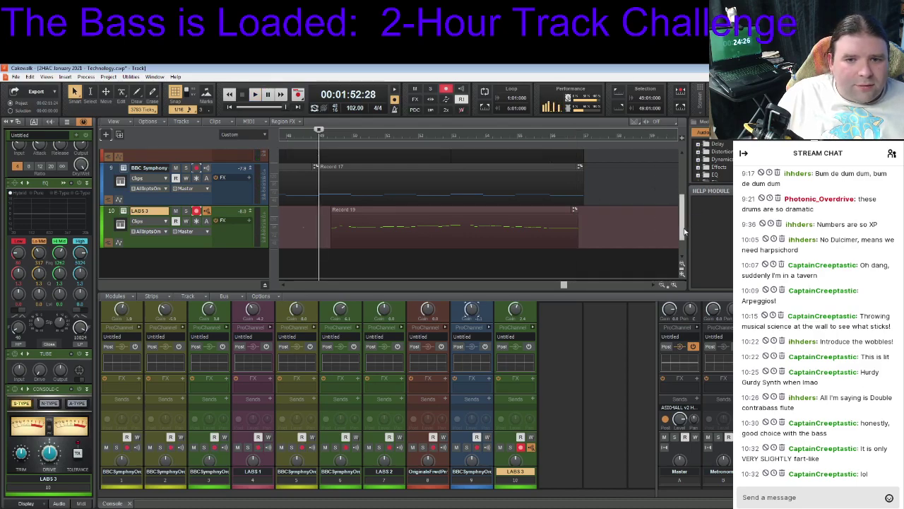
{"action": "scroll", "coordinate": [684, 232], "scroll_direction": "up", "scroll_amount": 1}
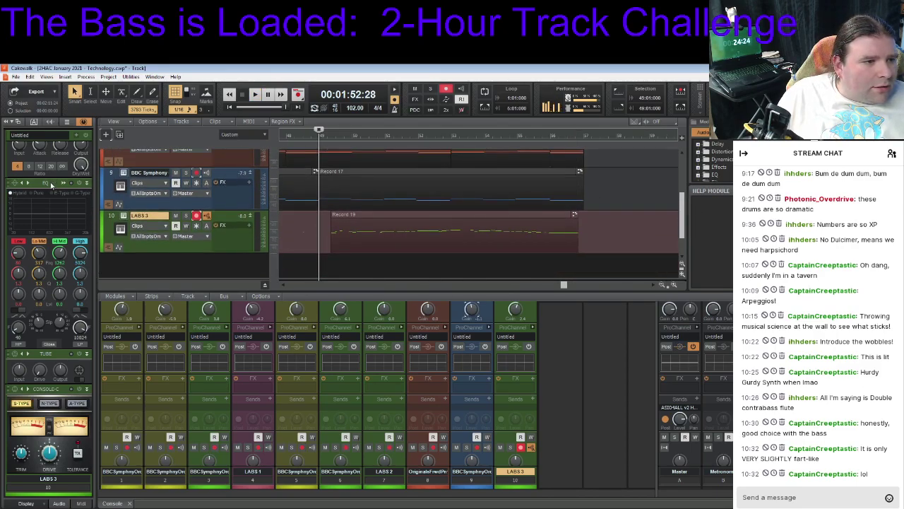
{"action": "scroll", "coordinate": [50, 182], "scroll_direction": "up", "scroll_amount": 2}
{"action": "key", "text": "space"}
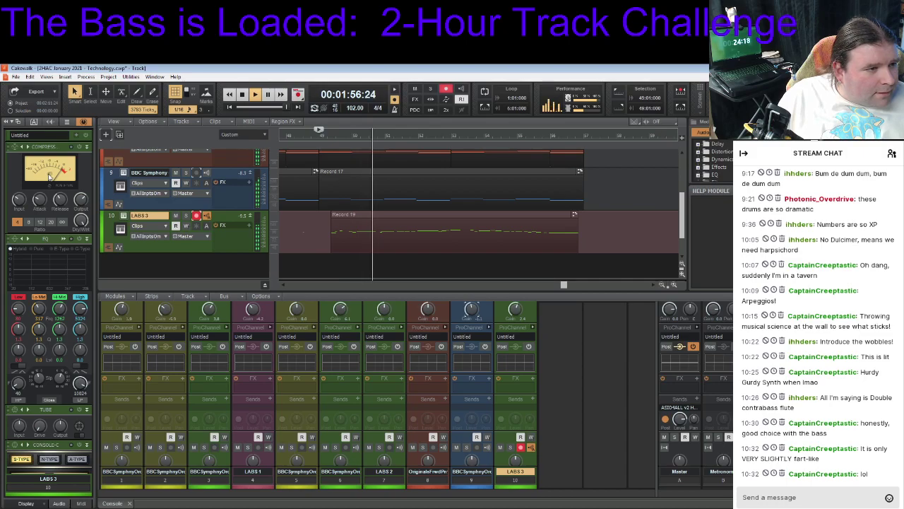
{"action": "scroll", "coordinate": [21, 166], "scroll_direction": "down", "scroll_amount": 2}
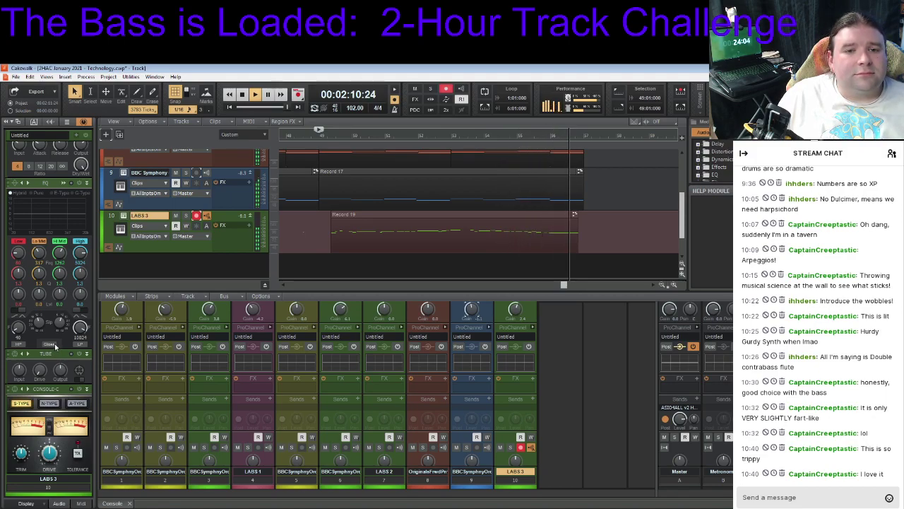
{"action": "key", "text": "space"}
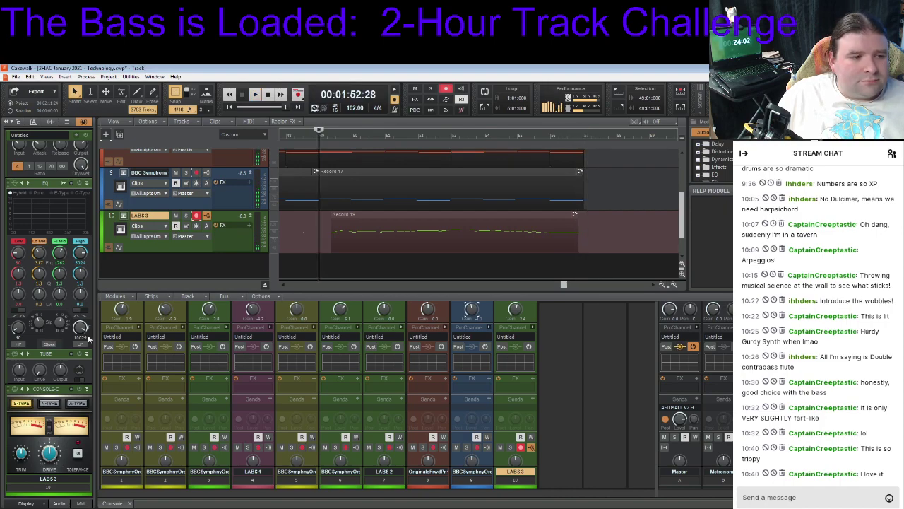
Try to paste a copy of the Firewood Piano clips from measure 49 at measure 57
{"action": "scroll", "coordinate": [683, 202], "scroll_direction": "up", "scroll_amount": 1}
{"action": "scroll", "coordinate": [683, 203], "scroll_direction": "up", "scroll_amount": 2}
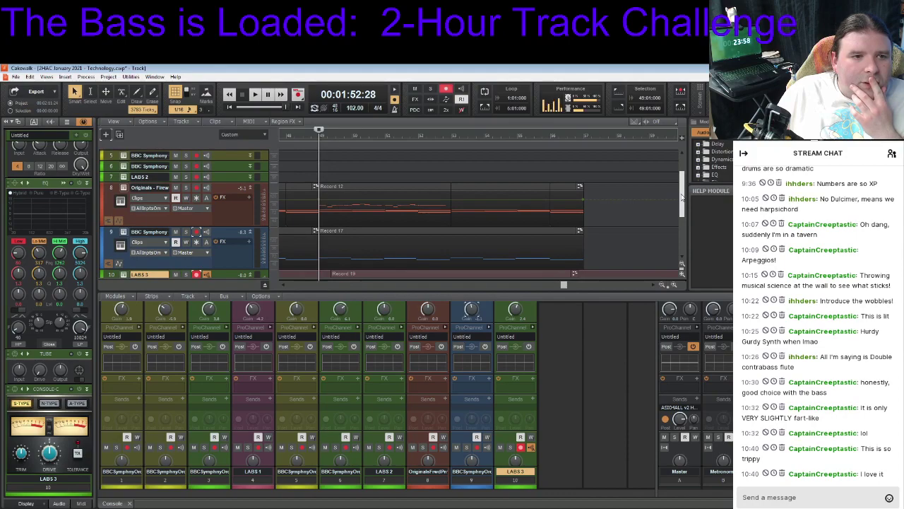
{"action": "scroll", "coordinate": [683, 198], "scroll_direction": "down", "scroll_amount": 1}
{"action": "scroll", "coordinate": [683, 198], "scroll_direction": "up", "scroll_amount": 1}
{"action": "scroll", "coordinate": [682, 198], "scroll_direction": "down", "scroll_amount": 3}
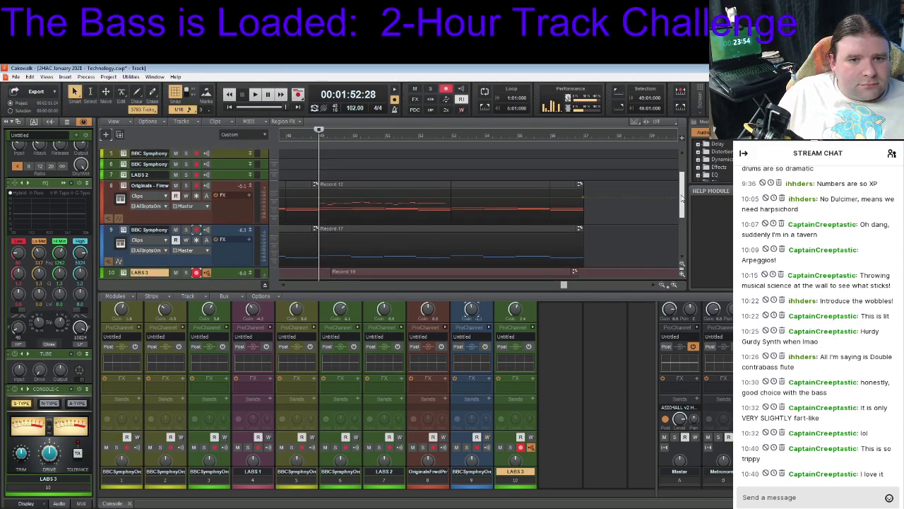
{"action": "scroll", "coordinate": [692, 203], "scroll_direction": "up", "scroll_amount": 1}
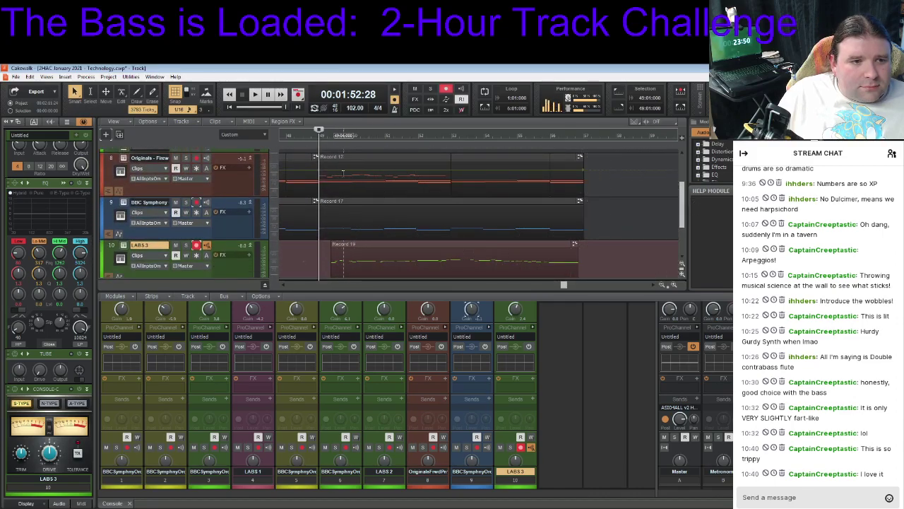
{"action": "left_click", "coordinate": [357, 161]}
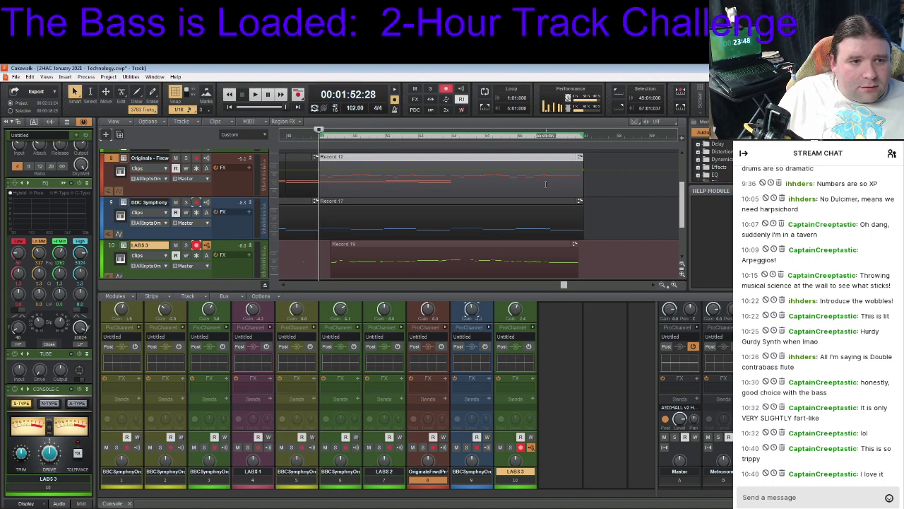
{"action": "left_click", "coordinate": [221, 159]}
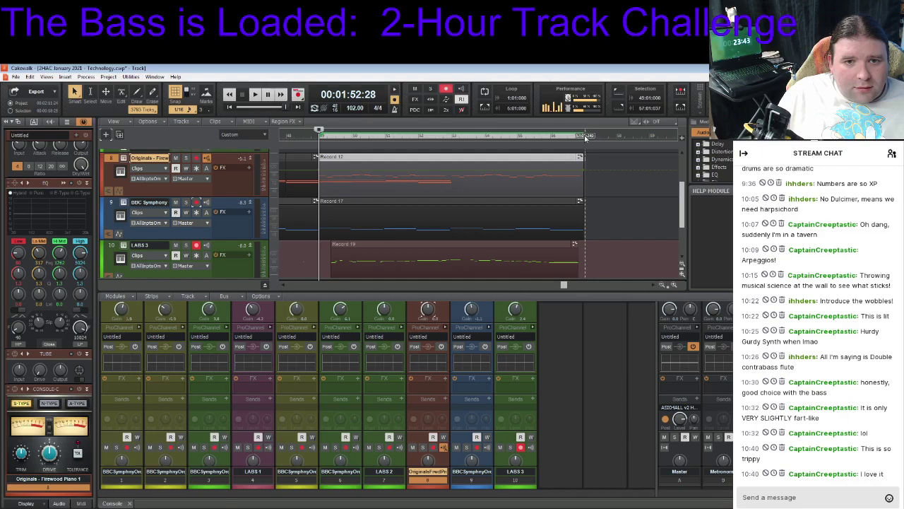
{"action": "left_click", "coordinate": [585, 136]}
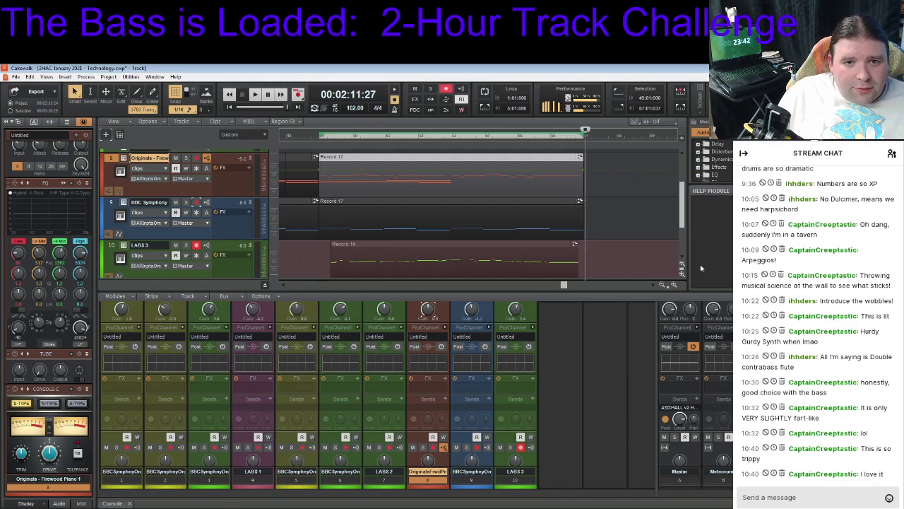
{"action": "left_click", "coordinate": [584, 136]}
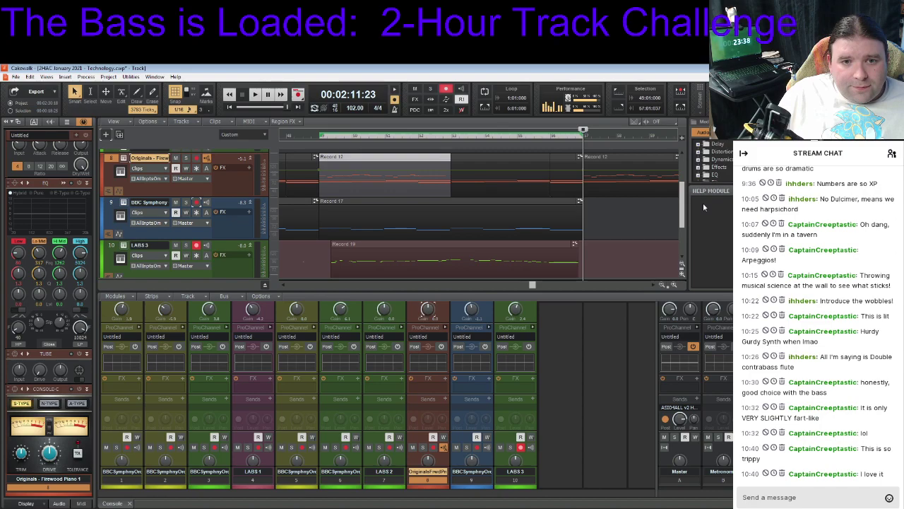
Undo the pasted Firewood Piano copy at measure 57, keeping the LABS 3 take
{"action": "key", "text": "ctrl+z"}
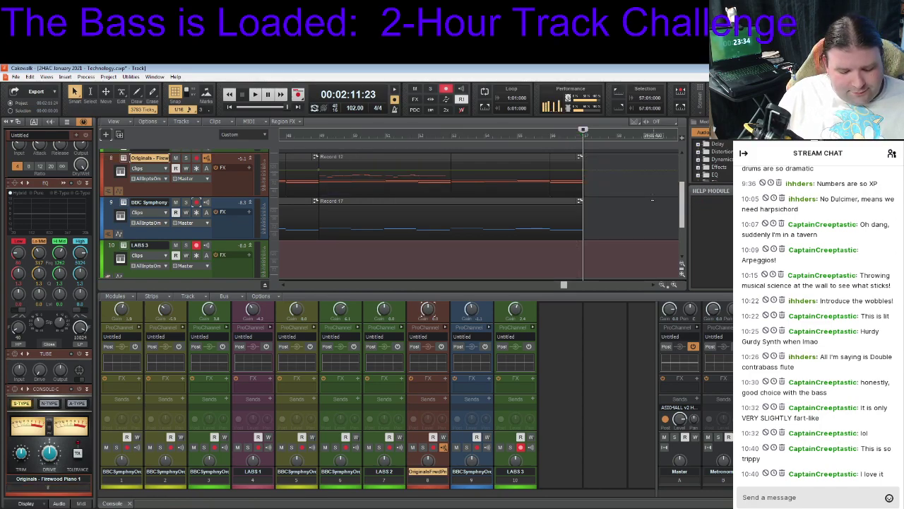
{"action": "key", "text": "ctrl+y"}
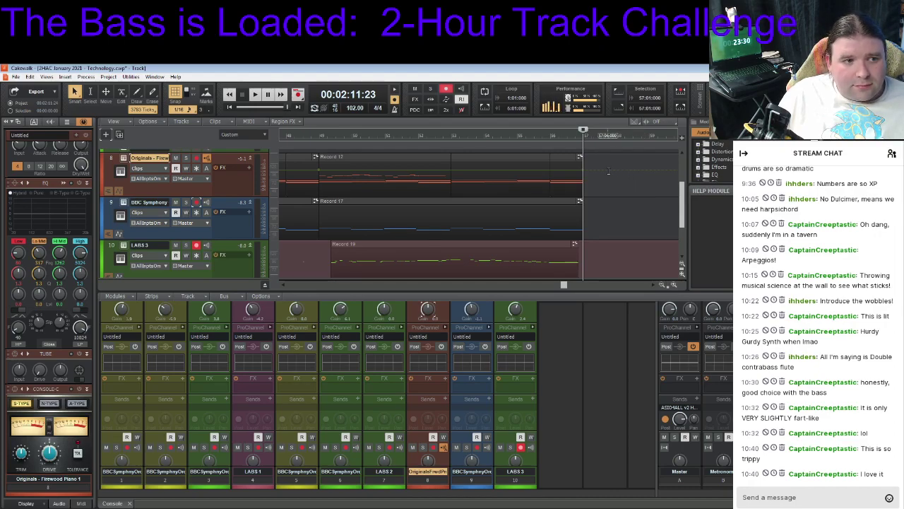
{"action": "key", "text": "ctrl+y"}
{"action": "left_click_drag", "start_coordinate": [533, 286], "coordinate": [551, 285]}
{"action": "key", "text": "ctrl+z"}
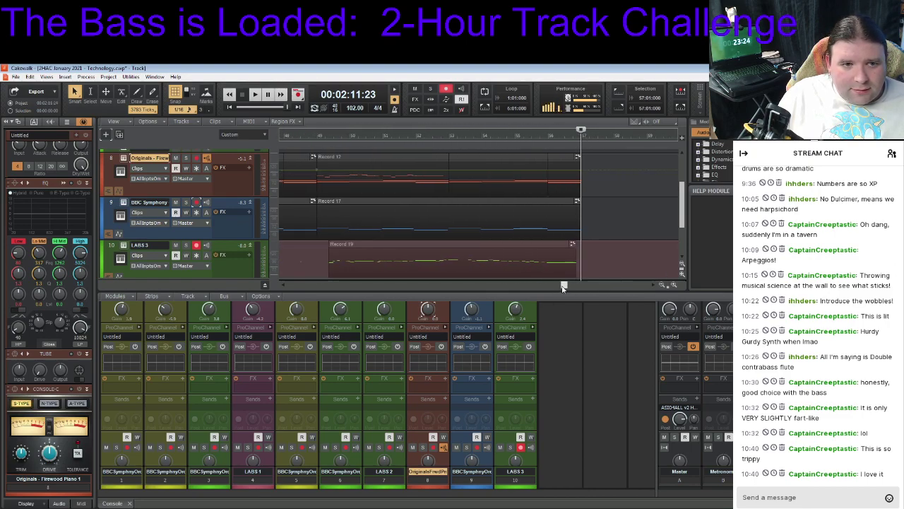
Examine the Firewood Piano notes up to measure 57 in the piano roll, and close it
{"action": "double_click", "coordinate": [480, 175]}
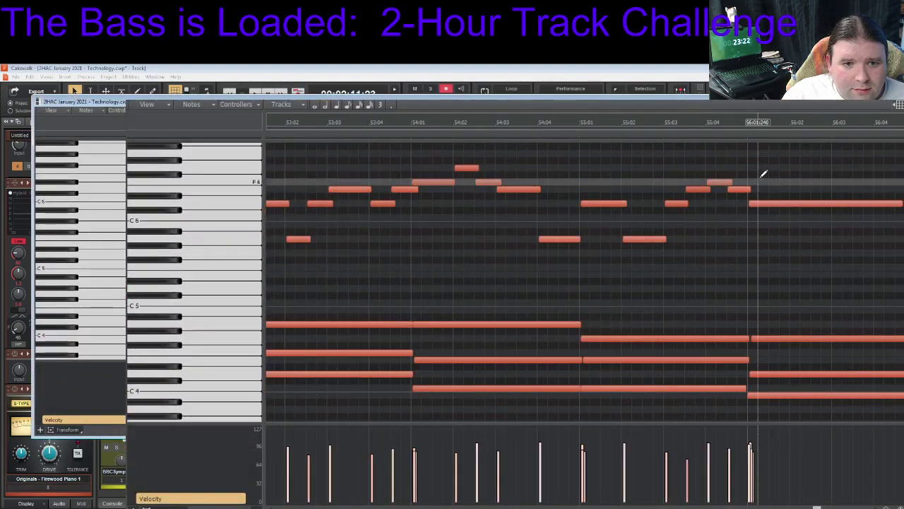
{"action": "scroll", "coordinate": [832, 500], "scroll_direction": "left", "scroll_amount": 5}
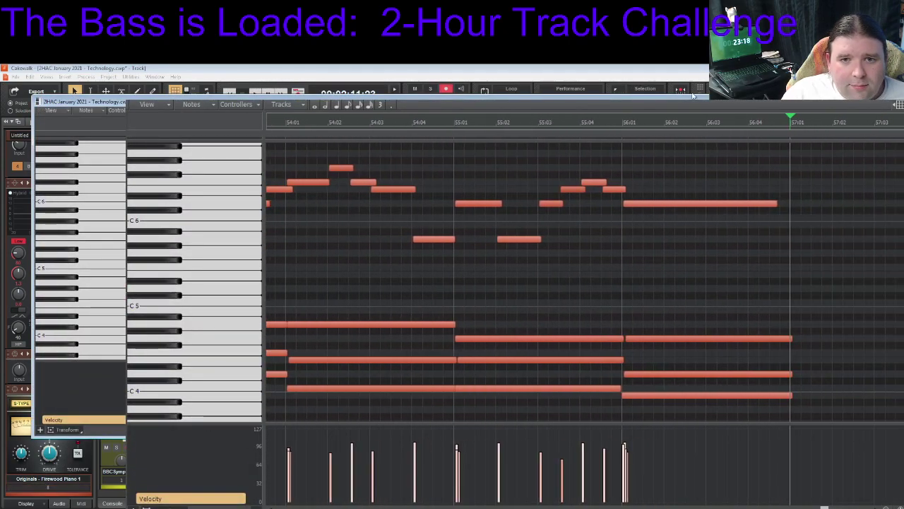
{"action": "left_click", "coordinate": [694, 96]}
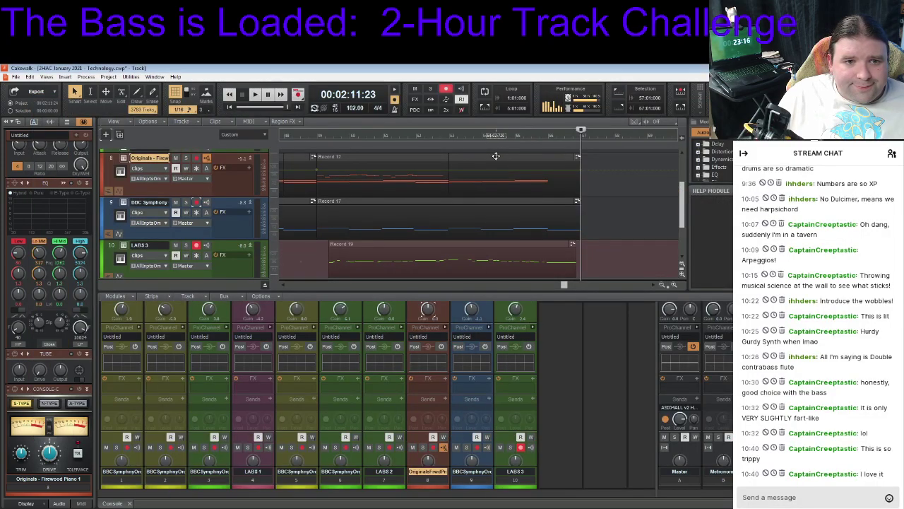
Check which clips make up the Firewood Piano section from measure 49 to 57, and show the track's take lanes
{"action": "left_click", "coordinate": [391, 156]}
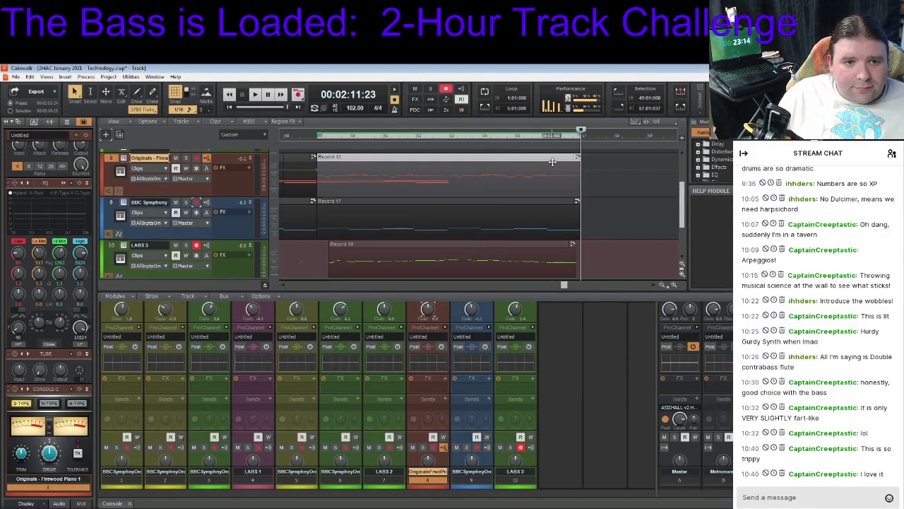
{"action": "left_click_drag", "start_coordinate": [553, 162], "coordinate": [579, 162]}
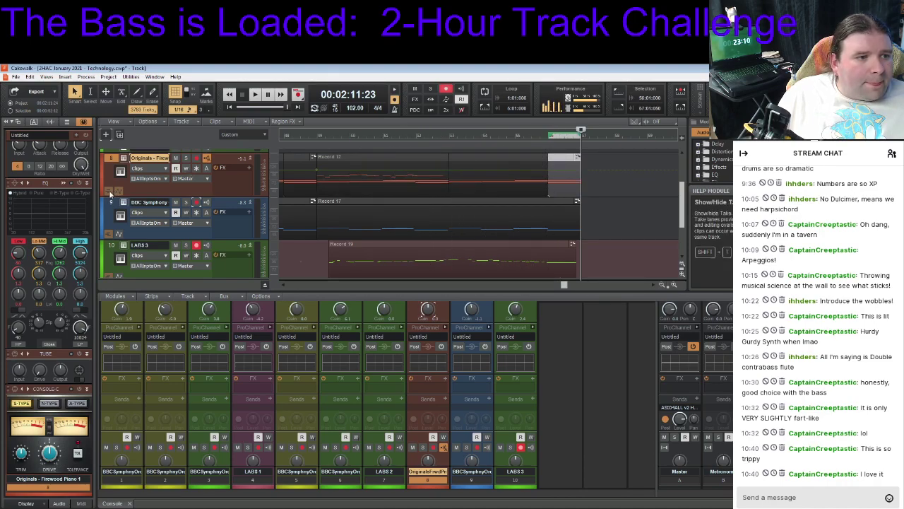
{"action": "left_click", "coordinate": [110, 191]}
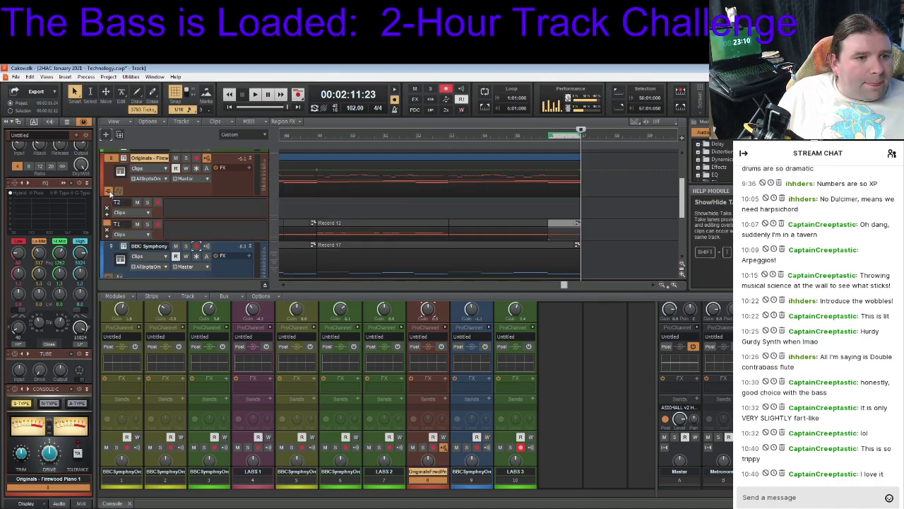
Save the project and bounce the Firewood Piano clips in lane T1 from measure 49 to 57 into one clip
{"action": "left_click", "coordinate": [428, 222]}
{"action": "right_click", "coordinate": [427, 222]}
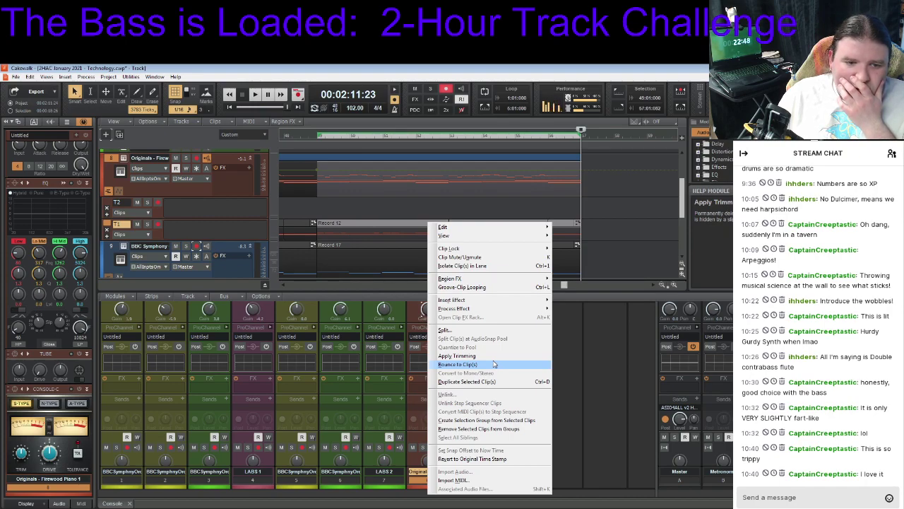
{"action": "left_click", "coordinate": [14, 76]}
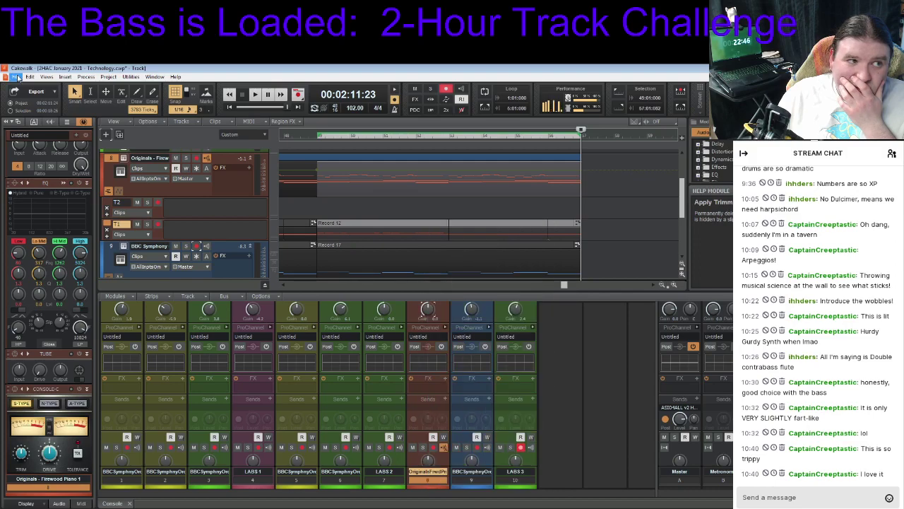
{"action": "left_click", "coordinate": [45, 134]}
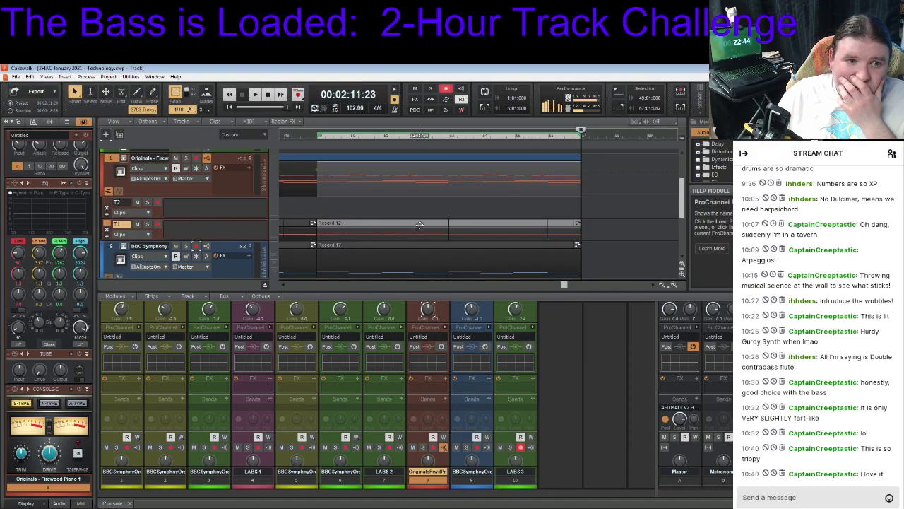
{"action": "right_click", "coordinate": [420, 228]}
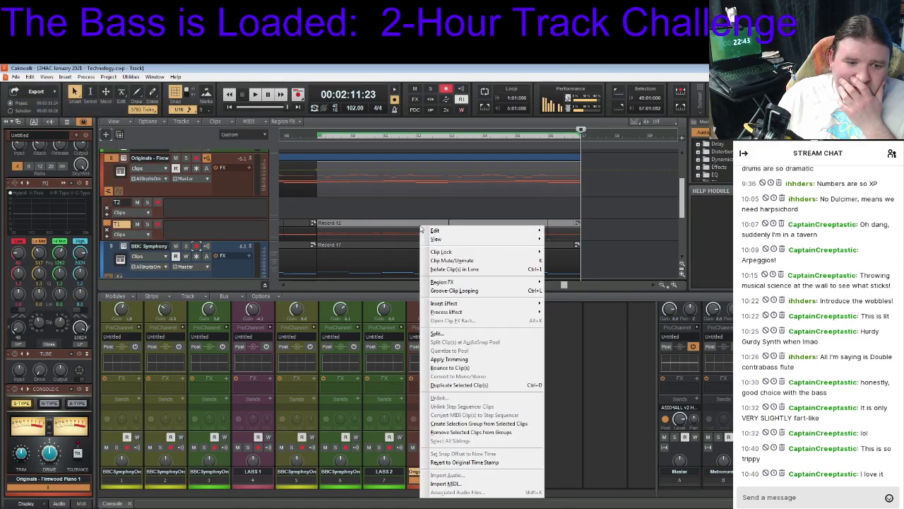
{"action": "left_click", "coordinate": [493, 367]}
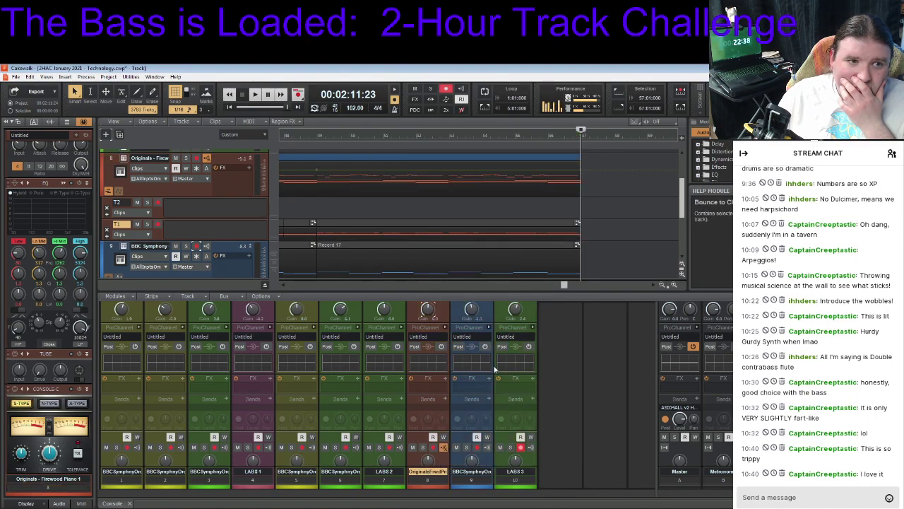
{"action": "mouse_move", "coordinate": [563, 288]}
{"action": "left_mouse_down"}
{"action": "mouse_move", "coordinate": [545, 286]}
{"action": "mouse_move", "coordinate": [565, 286]}
{"action": "left_mouse_up"}
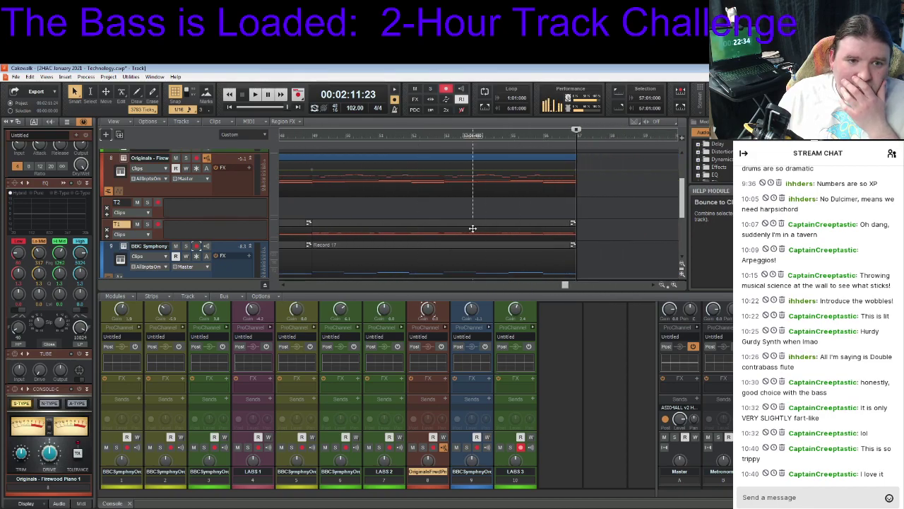
Hide the Firewood Piano take lanes and copy the Firewood Piano and BBC Symphony section clips to measure 57 on their own tracks
{"action": "left_click", "coordinate": [106, 191]}
{"action": "left_click", "coordinate": [363, 156]}
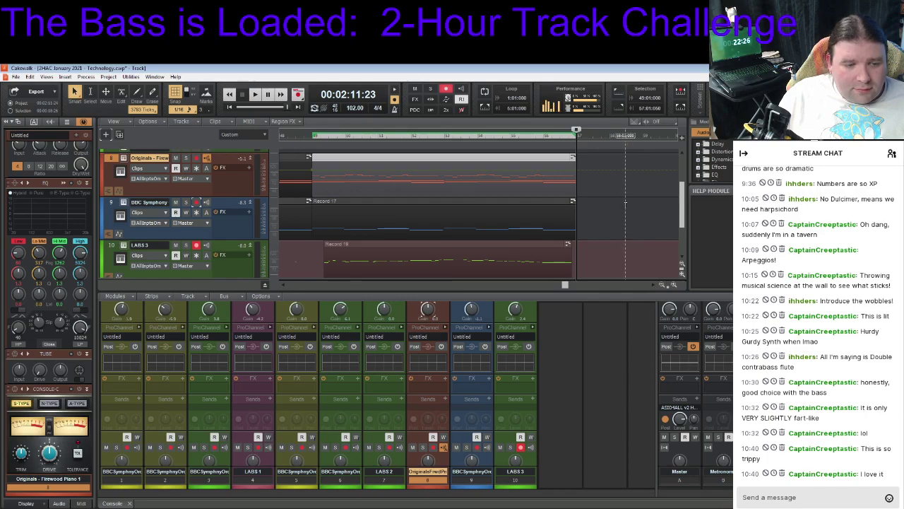
{"action": "left_click_drag", "start_coordinate": [534, 286], "coordinate": [540, 284]}
{"action": "left_click", "coordinate": [471, 204]}
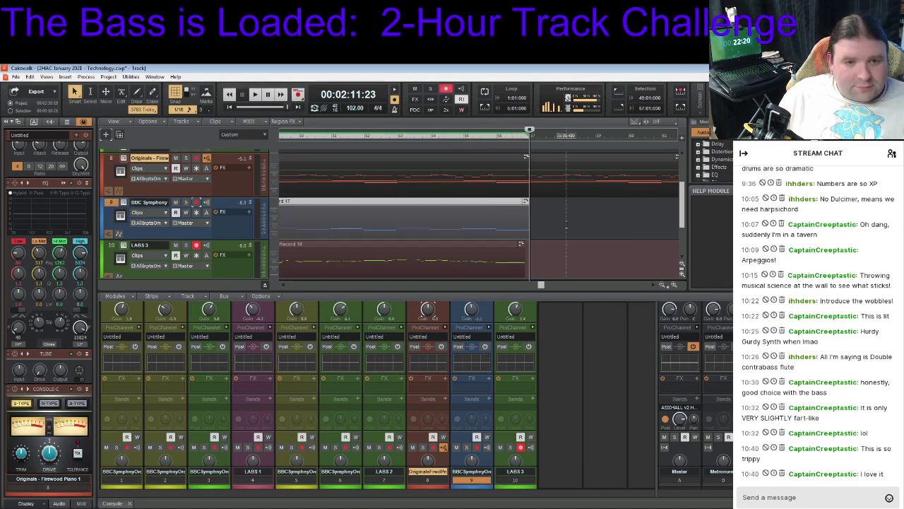
{"action": "left_click", "coordinate": [150, 202]}
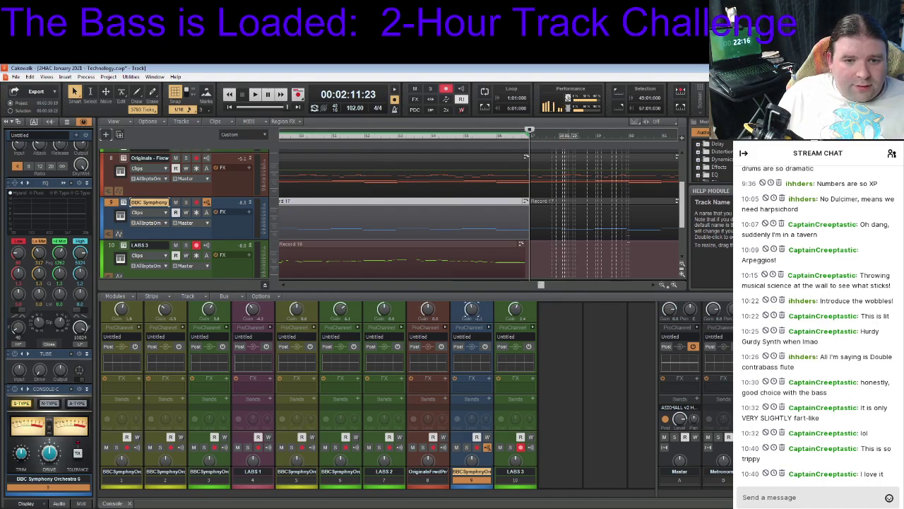
Add a new LABS instrument track below LABS 3
{"action": "scroll", "coordinate": [682, 224], "scroll_direction": "down", "scroll_amount": 2}
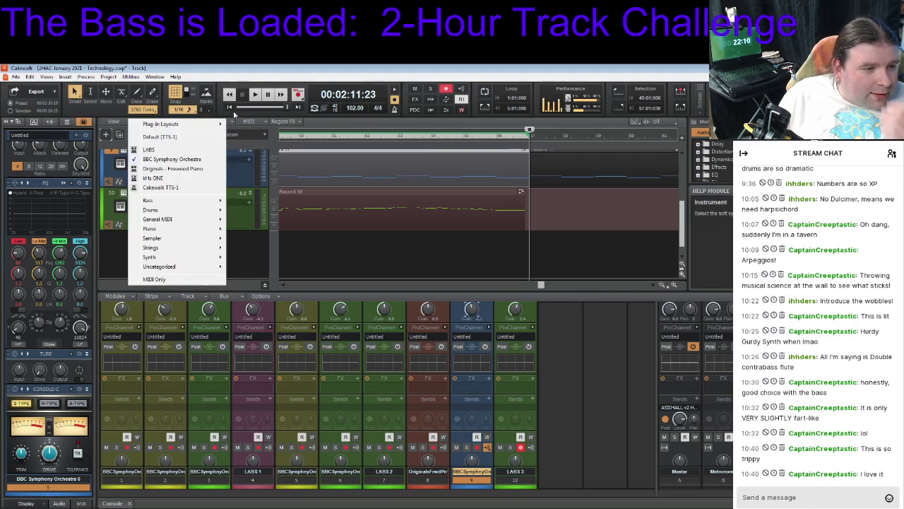
{"action": "mouse_move", "coordinate": [211, 247]}
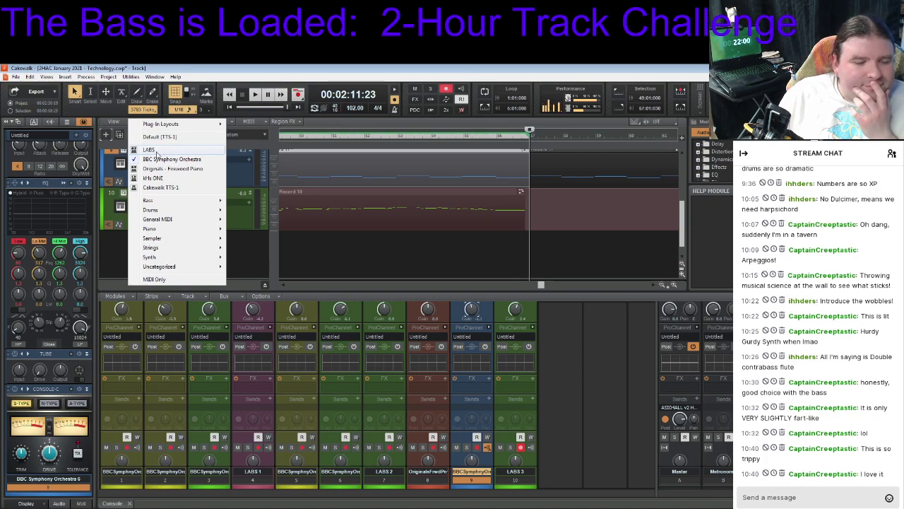
{"action": "left_click", "coordinate": [147, 152]}
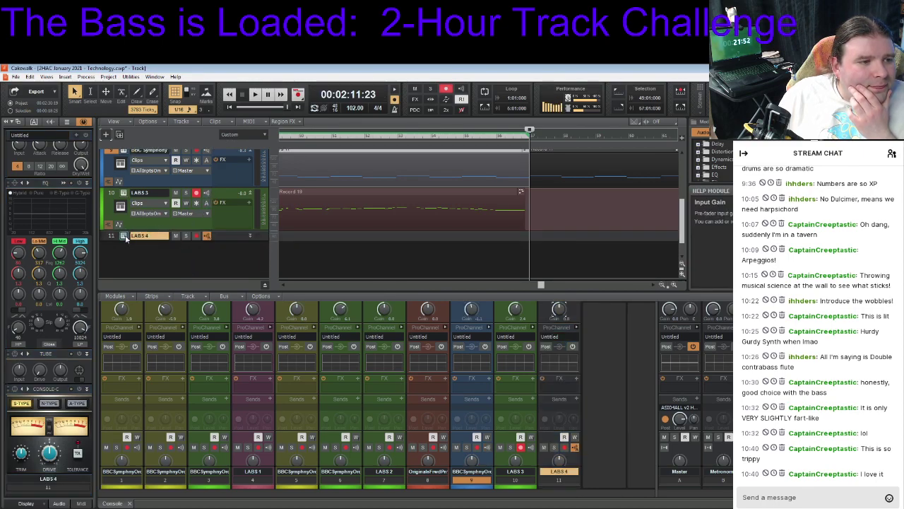
Browse the sound presets of the new LABS 4 instrument, and close the plug-in
{"action": "left_click", "coordinate": [124, 237]}
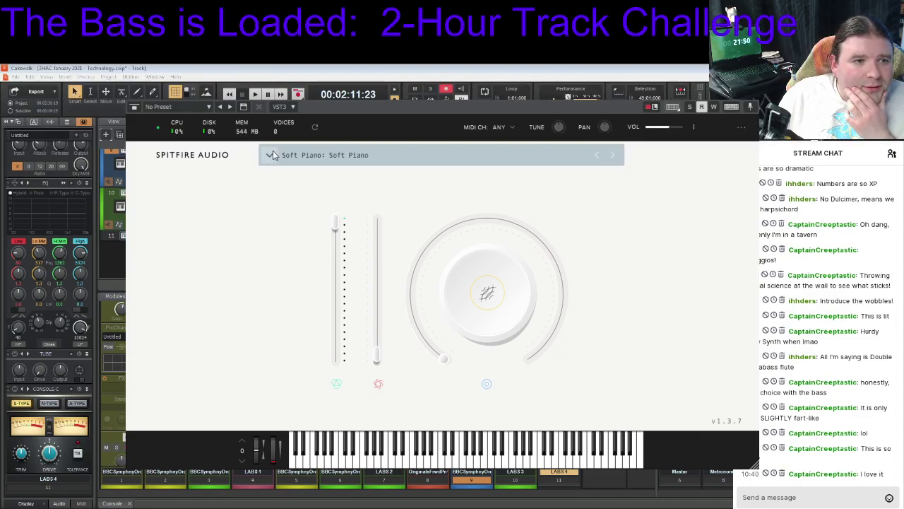
{"action": "left_click", "coordinate": [270, 155]}
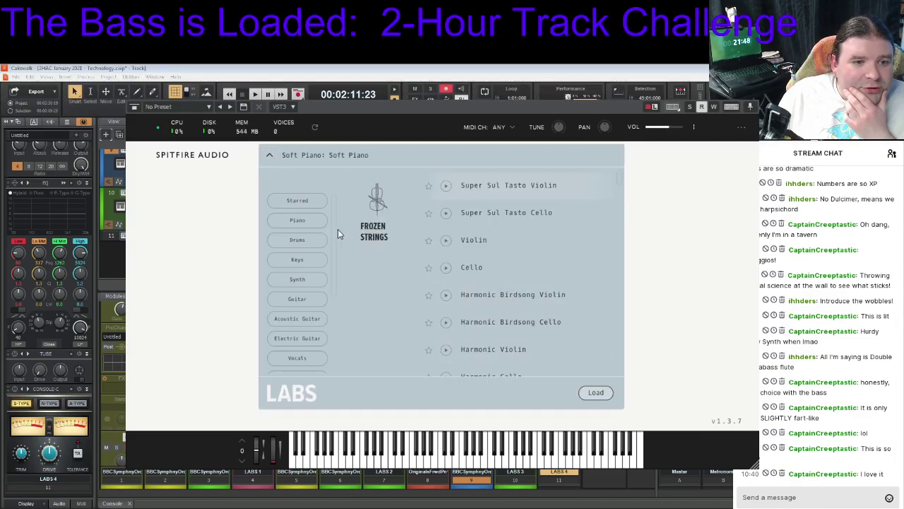
{"action": "left_click_drag", "start_coordinate": [621, 184], "coordinate": [611, 372]}
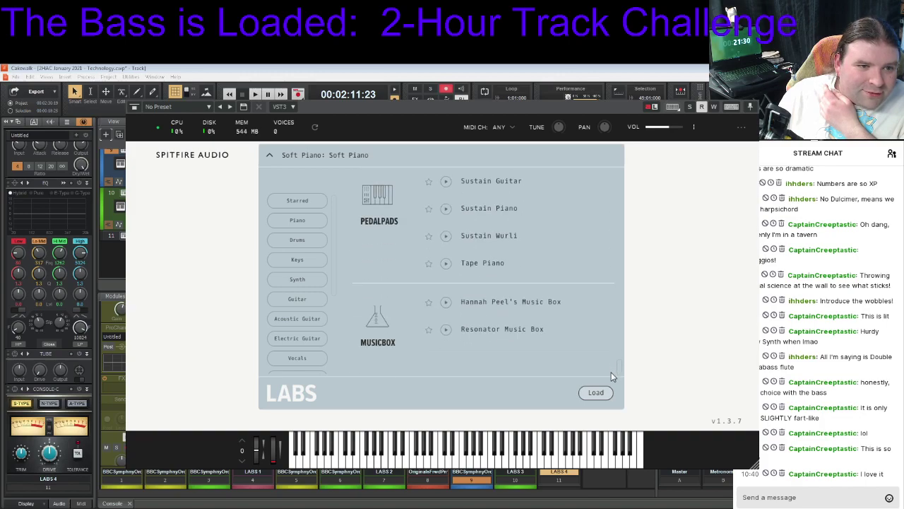
{"action": "left_click", "coordinate": [749, 104]}
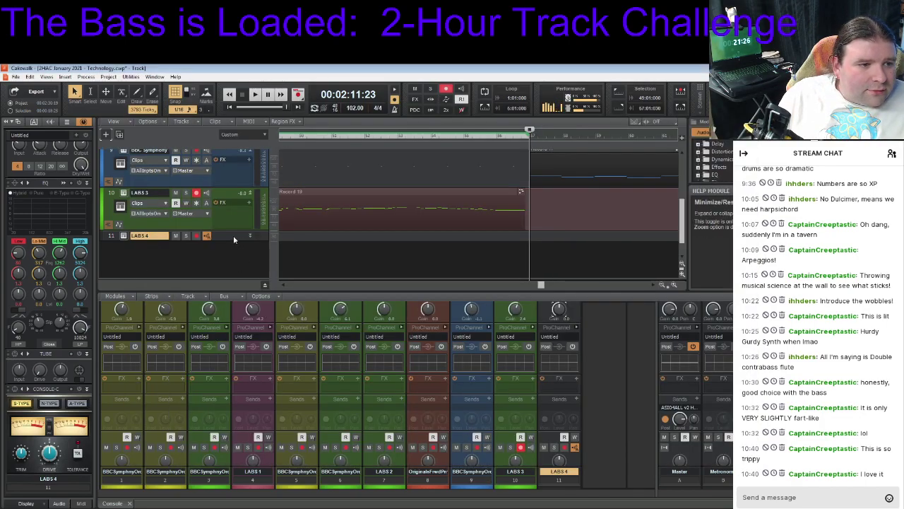
Replace the synth on the LABS 4 track with FTplug
{"action": "scroll", "coordinate": [235, 236], "scroll_direction": "up", "scroll_amount": 1}
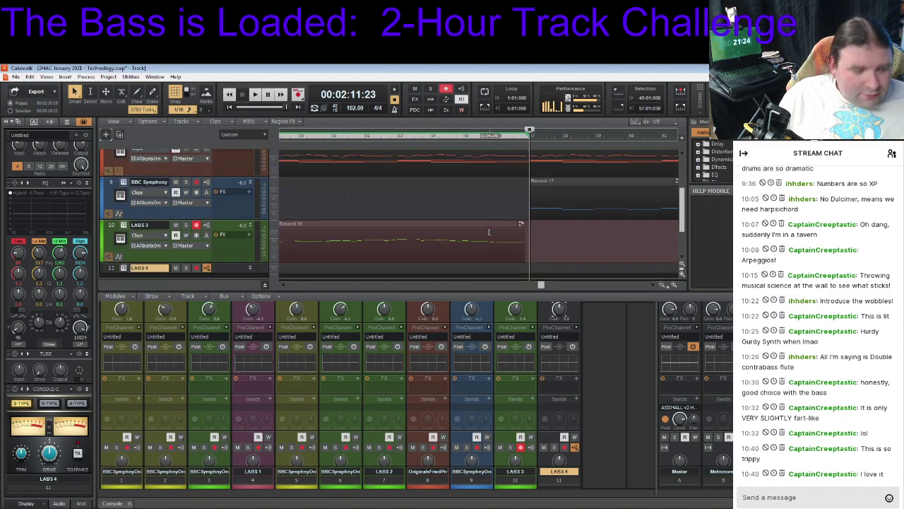
{"action": "scroll", "coordinate": [171, 262], "scroll_direction": "down", "scroll_amount": 1}
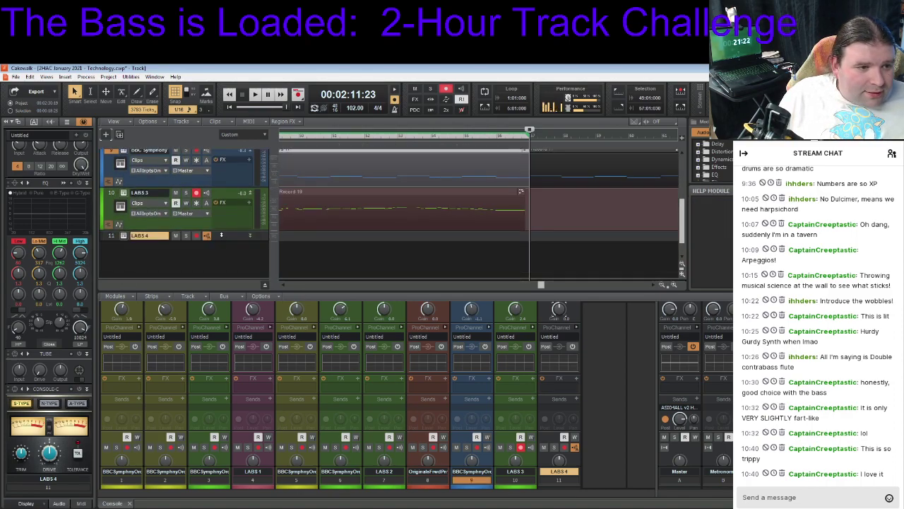
{"action": "right_click", "coordinate": [221, 233]}
{"action": "mouse_move", "coordinate": [318, 360]}
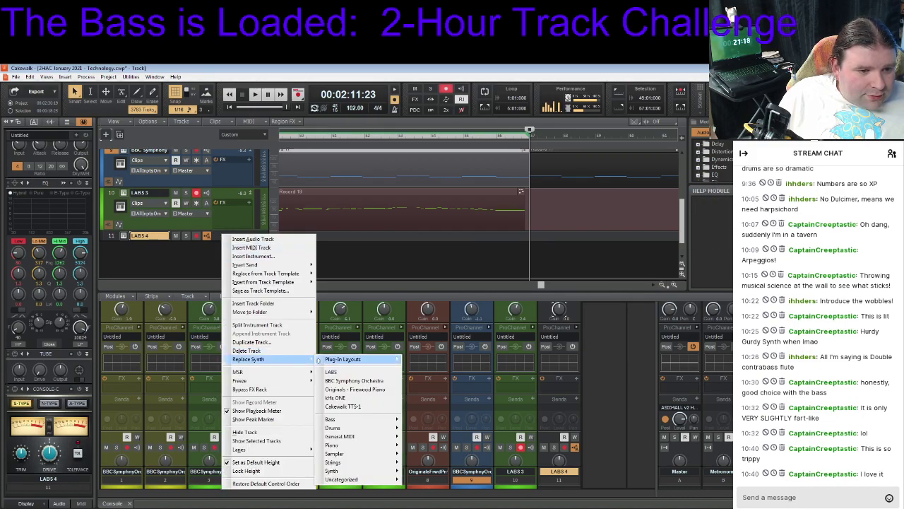
{"action": "mouse_move", "coordinate": [375, 421]}
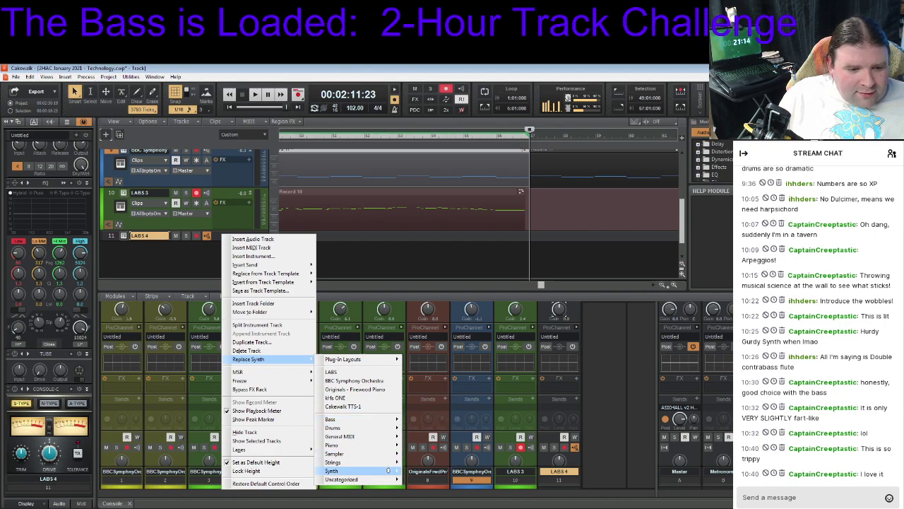
{"action": "mouse_move", "coordinate": [388, 470]}
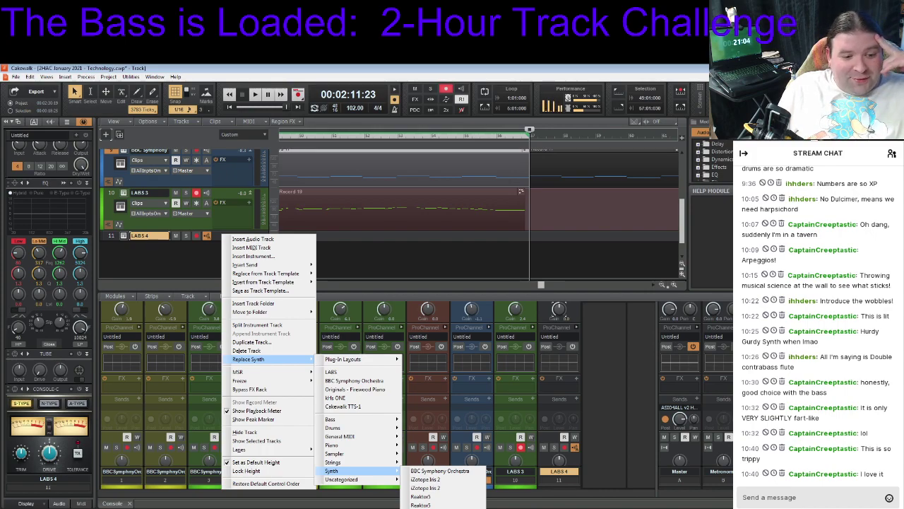
{"action": "mouse_move", "coordinate": [368, 481]}
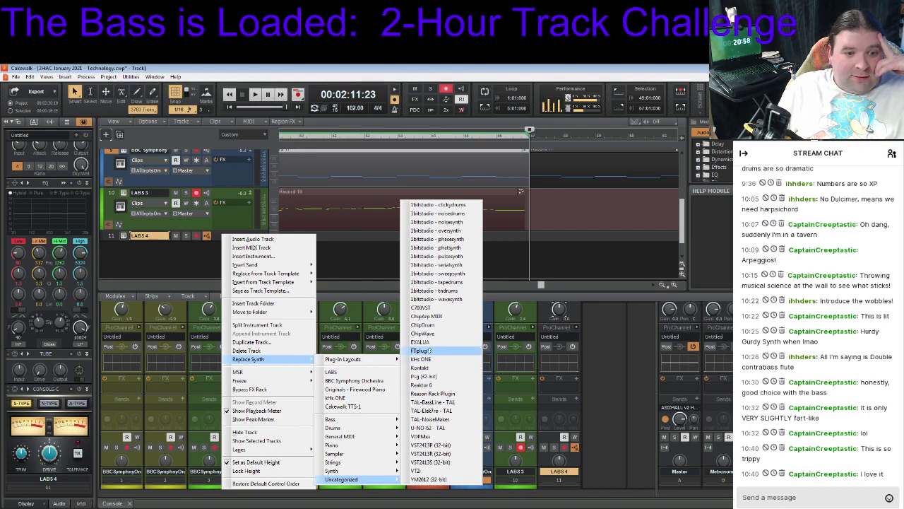
{"action": "left_click", "coordinate": [423, 350]}
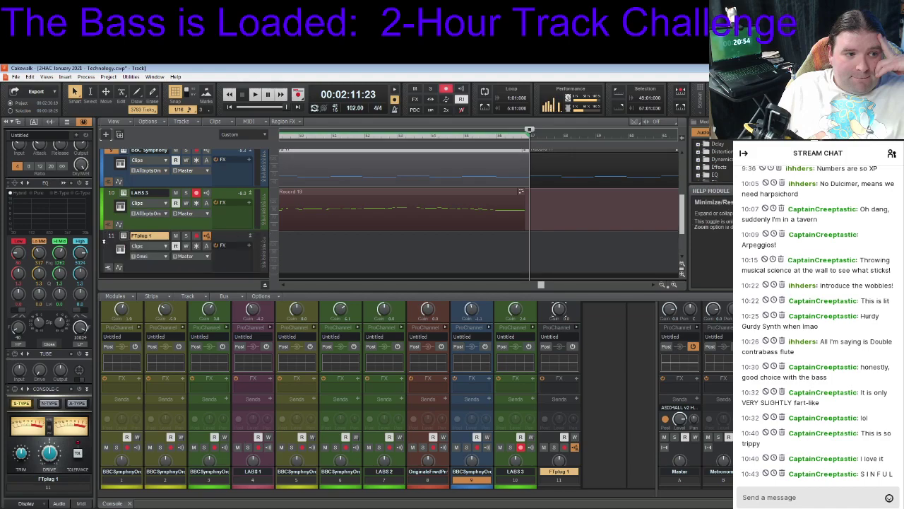
Open the FTplug synth on track 11 and compare its VRC6Pulse waveform with 2A03Pulse
{"action": "left_click", "coordinate": [113, 251]}
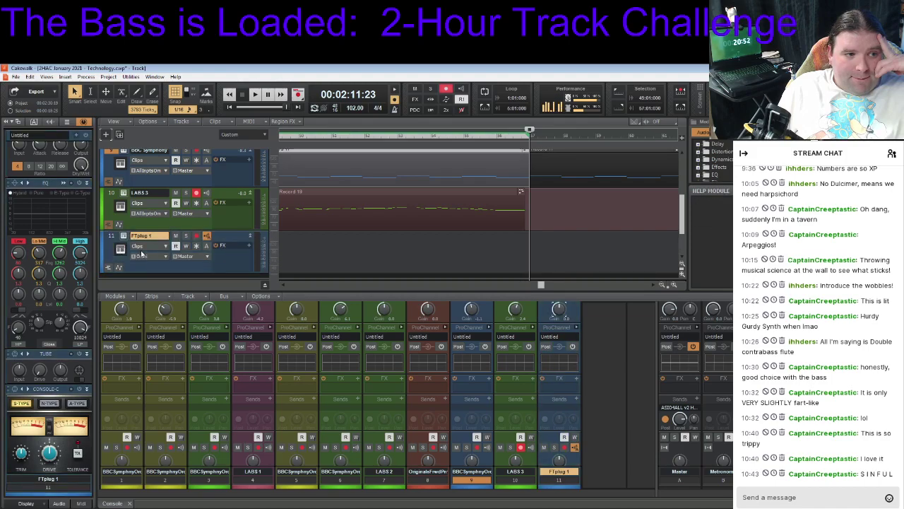
{"action": "left_click", "coordinate": [124, 240]}
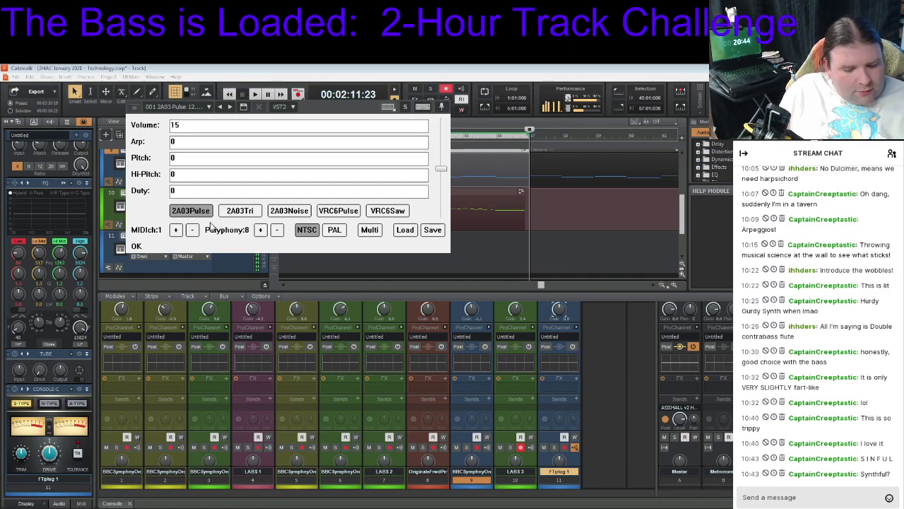
{"action": "left_click", "coordinate": [342, 213]}
{"action": "left_click", "coordinate": [193, 215]}
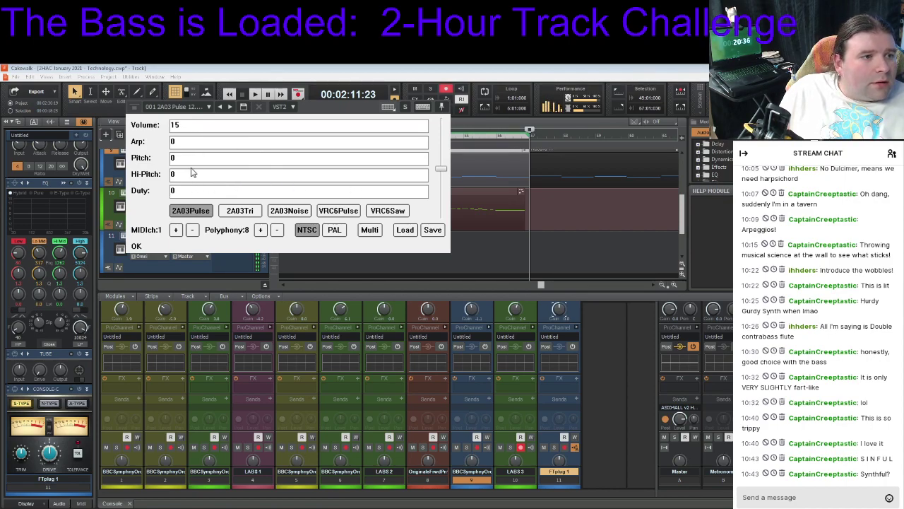
Try duty values 2, 3, 4 and 5 on the 2A03Pulse sound, and set the duty to 6
{"action": "double_click", "coordinate": [177, 190]}
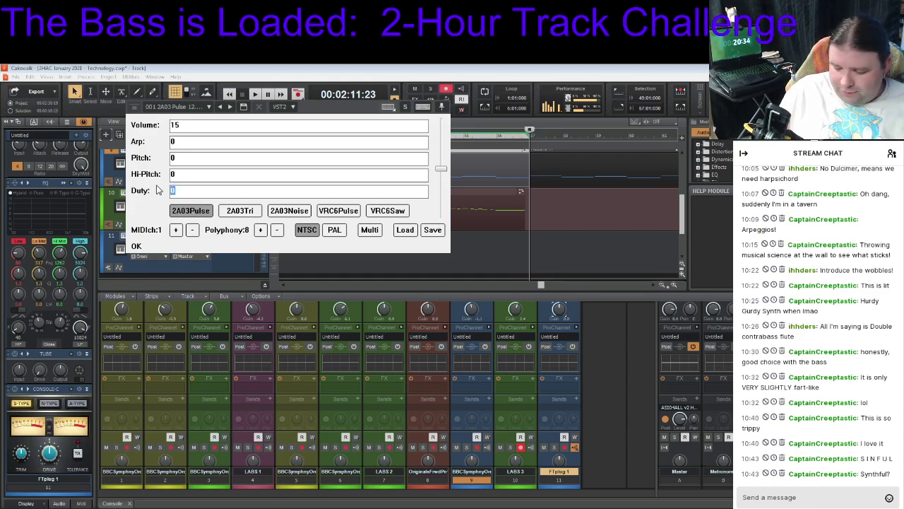
{"action": "key", "text": "BackSpace"}
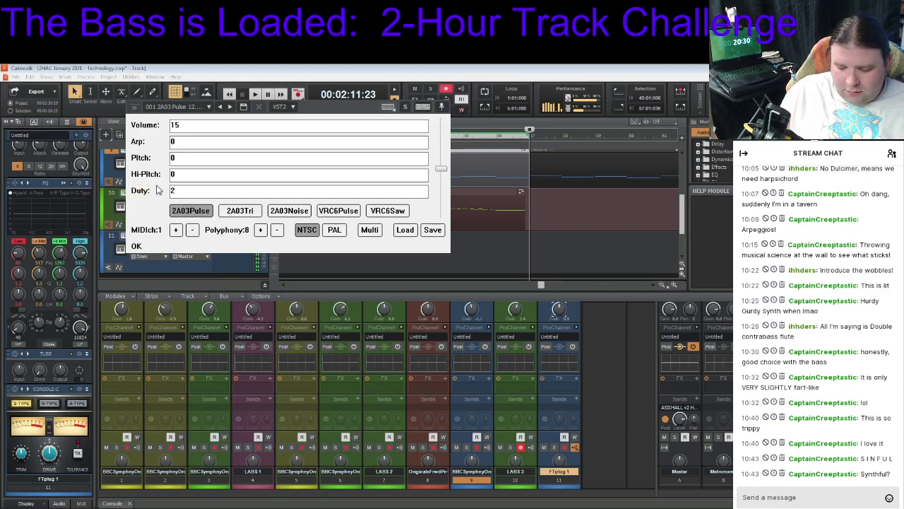
{"action": "type", "text": "3"}
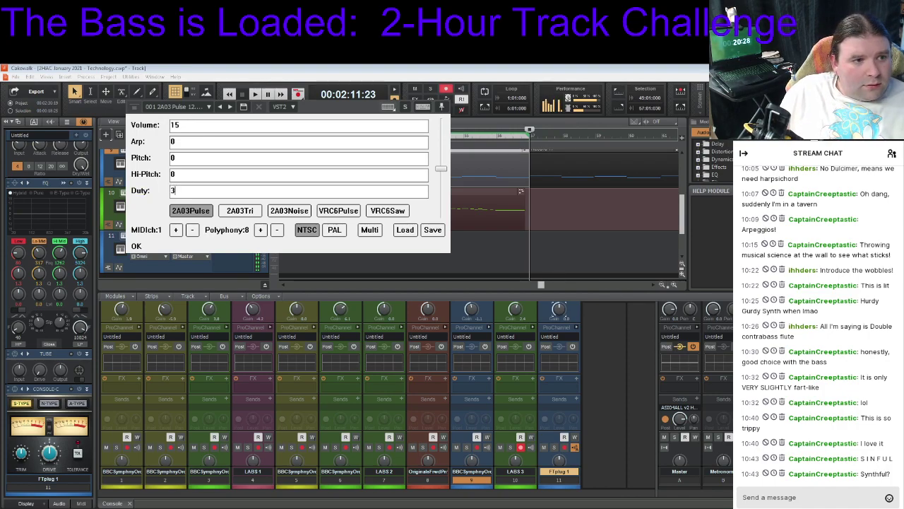
{"action": "type", "text": "4"}
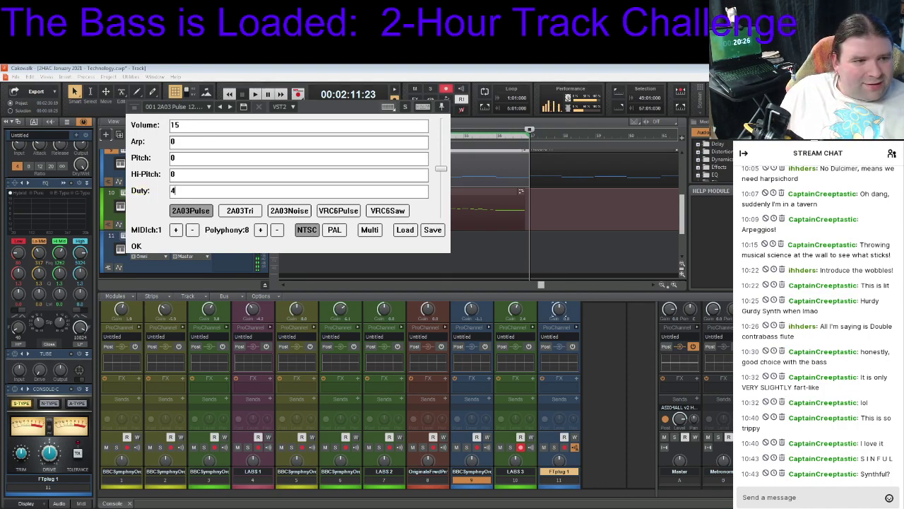
{"action": "key", "text": "BackSpace"}
{"action": "type", "text": "5"}
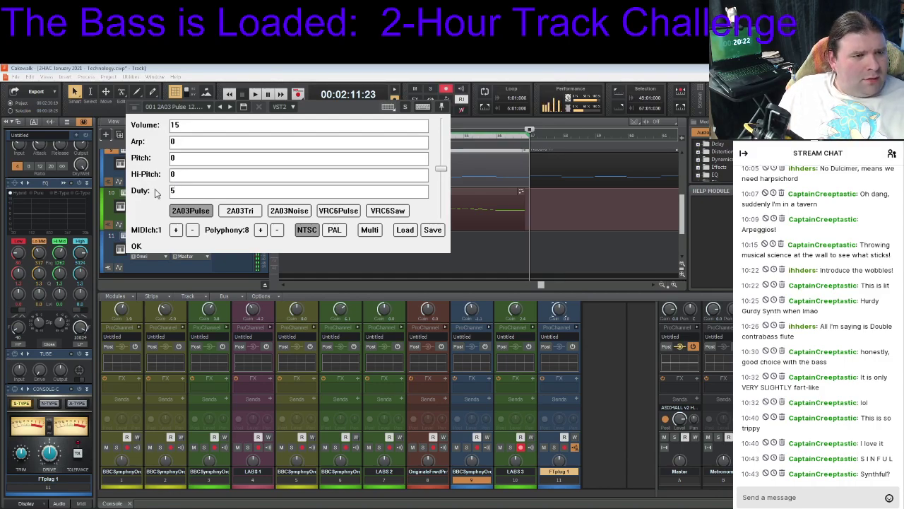
{"action": "type", "text": "6"}
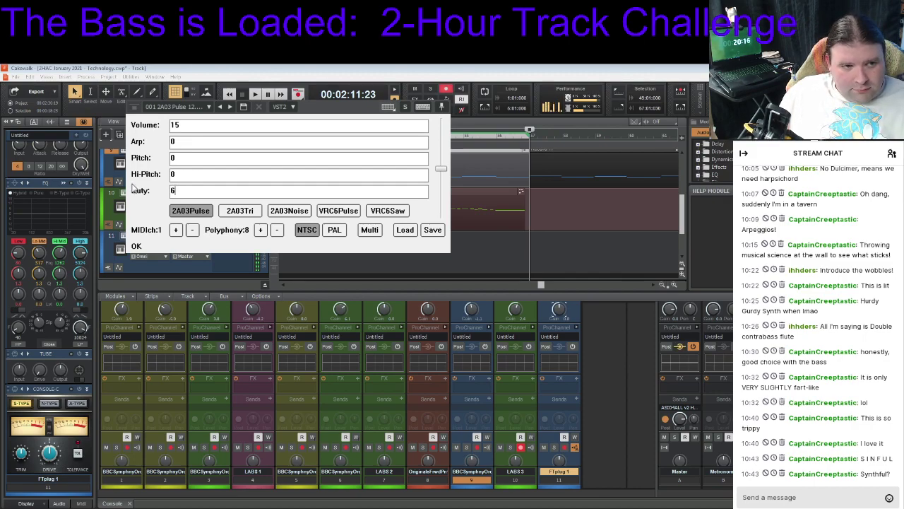
Switch FTplug to the 2A03Tri waveform, raise its level slider slightly, and close the plug-in
{"action": "left_click", "coordinate": [224, 208]}
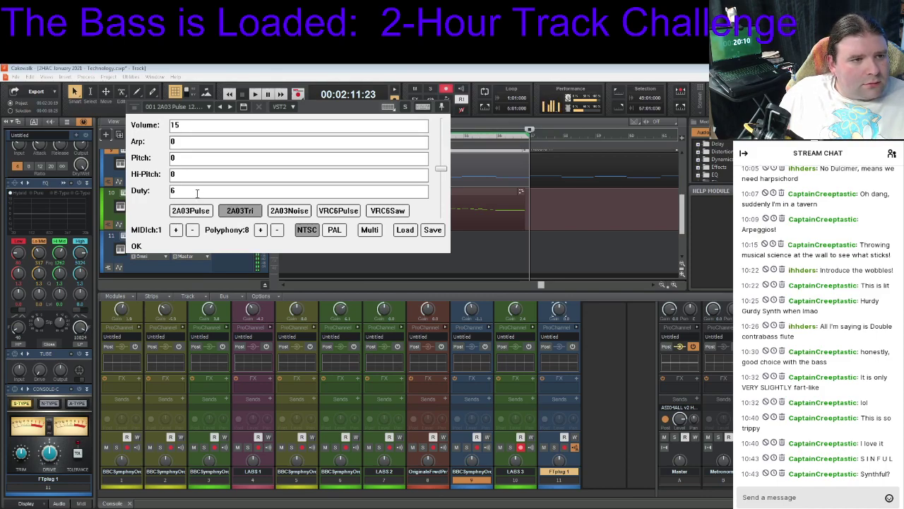
{"action": "left_click_drag", "start_coordinate": [437, 171], "coordinate": [441, 157]}
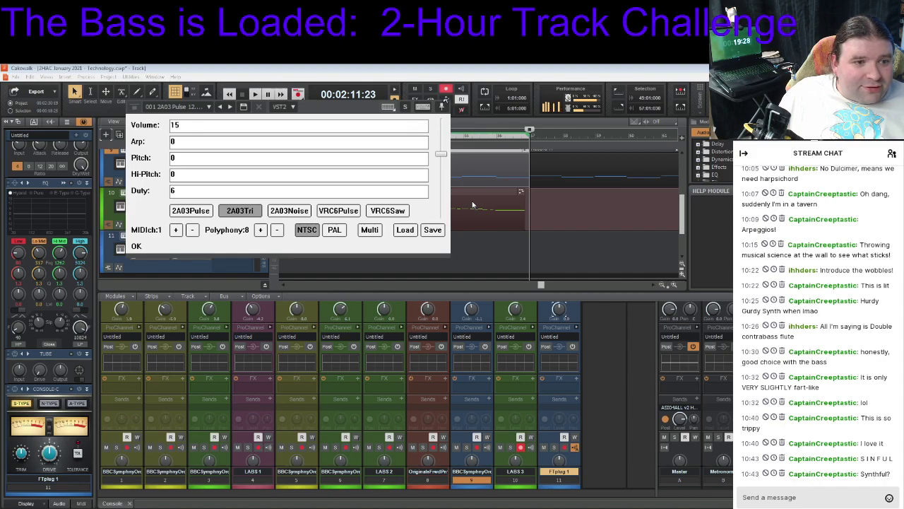
{"action": "key", "text": "Return"}
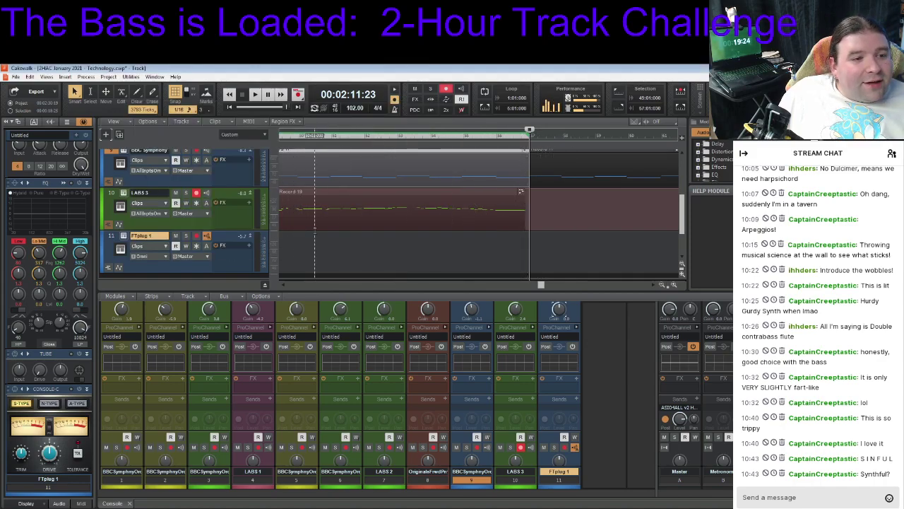
Disarm LABS 3, arm FTplug 1, and record a part on it from measure 57 to about measure 65
{"action": "left_click", "coordinate": [197, 193]}
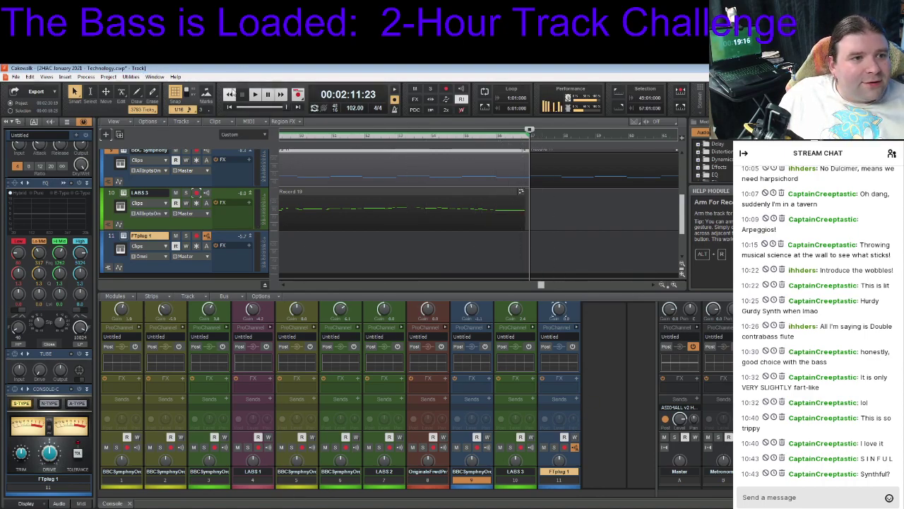
{"action": "left_click", "coordinate": [299, 94]}
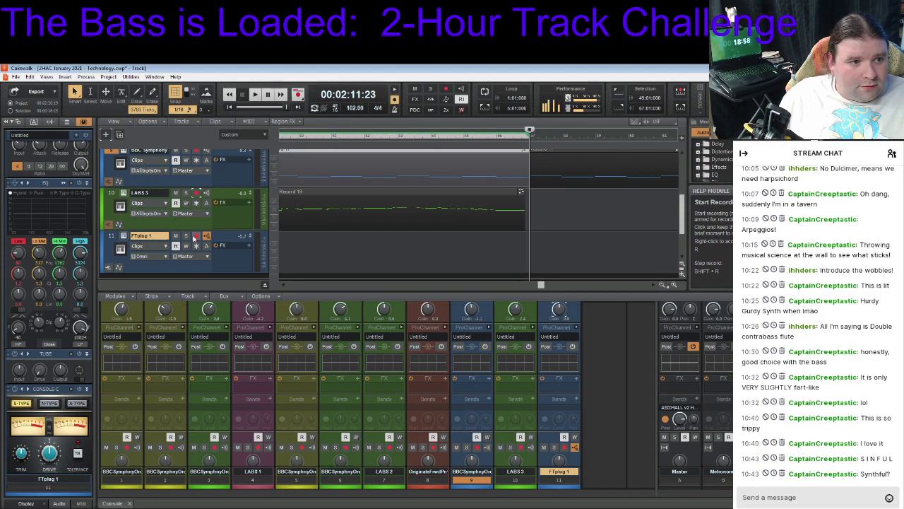
{"action": "left_click", "coordinate": [206, 235]}
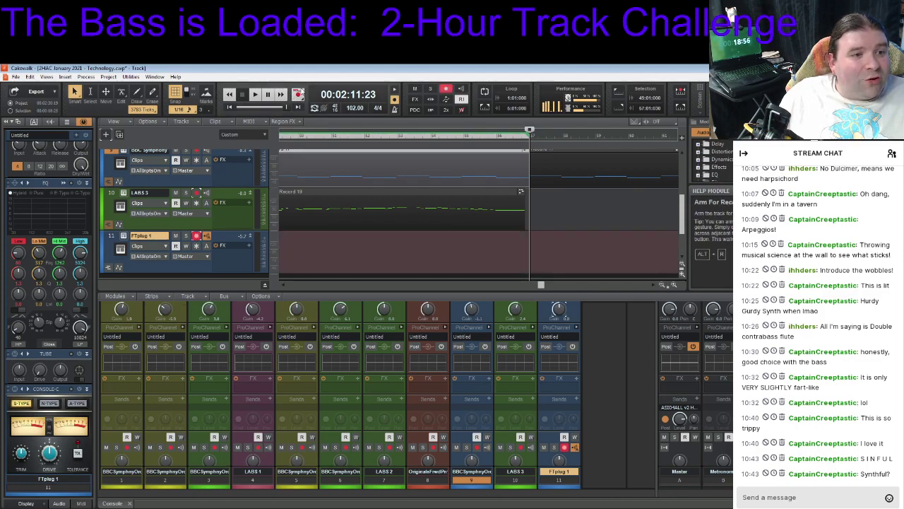
{"action": "left_click", "coordinate": [298, 94]}
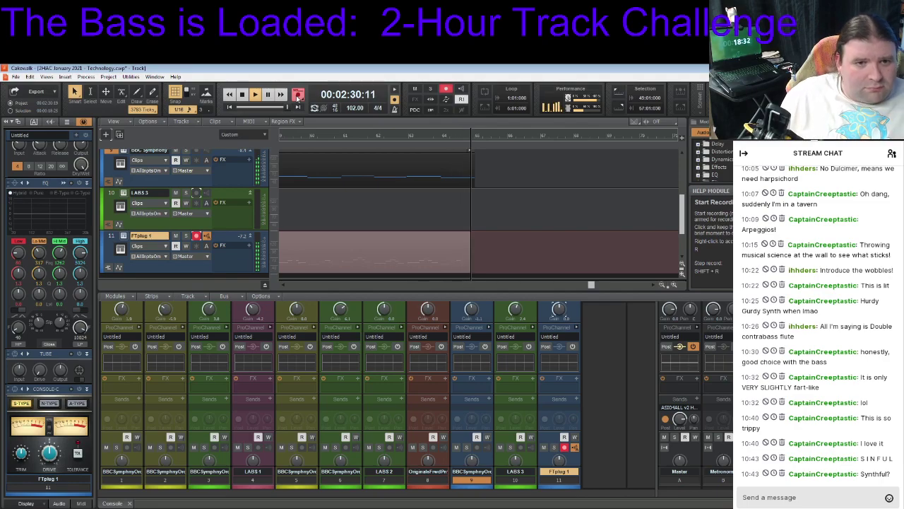
{"action": "key", "text": "space"}
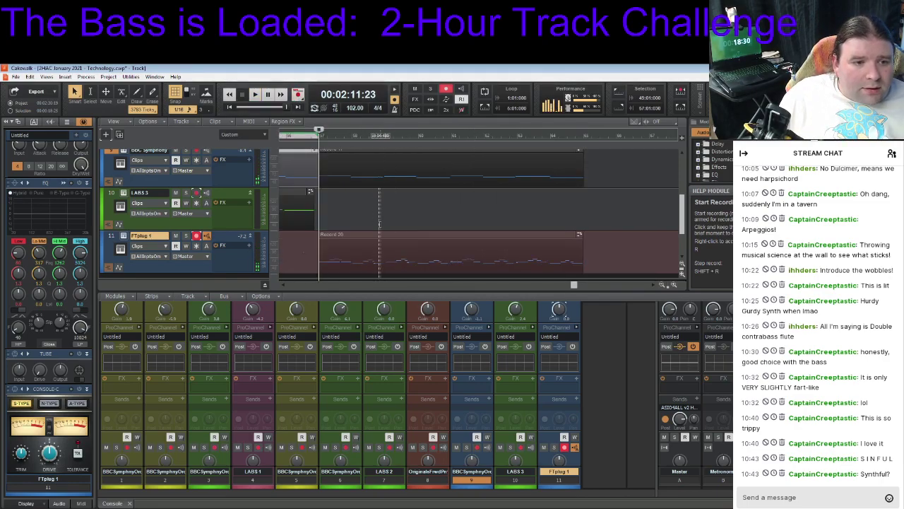
In the FTplug recording's piano roll, shorten the first note to end just after 57:02 and delete the stray G2 note near 58:04
{"action": "left_click", "coordinate": [354, 233]}
{"action": "double_click", "coordinate": [354, 233]}
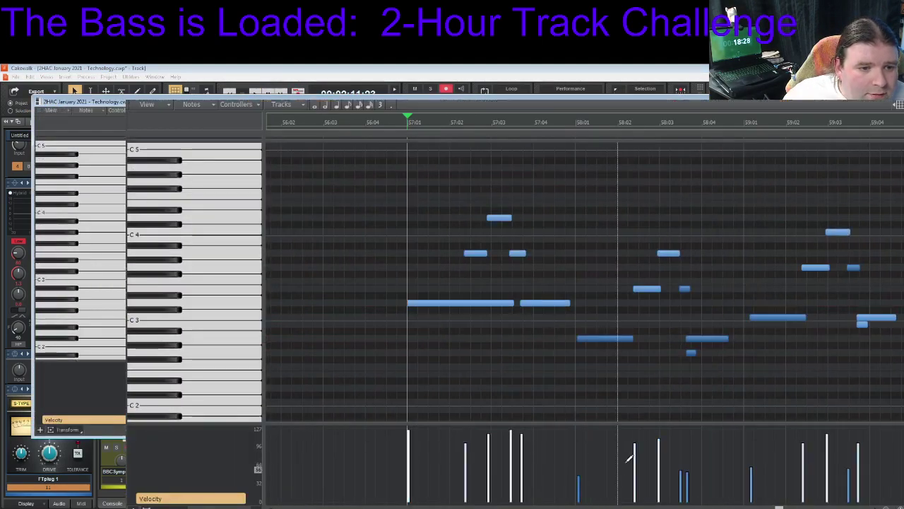
{"action": "left_click_drag", "start_coordinate": [513, 305], "coordinate": [459, 304]}
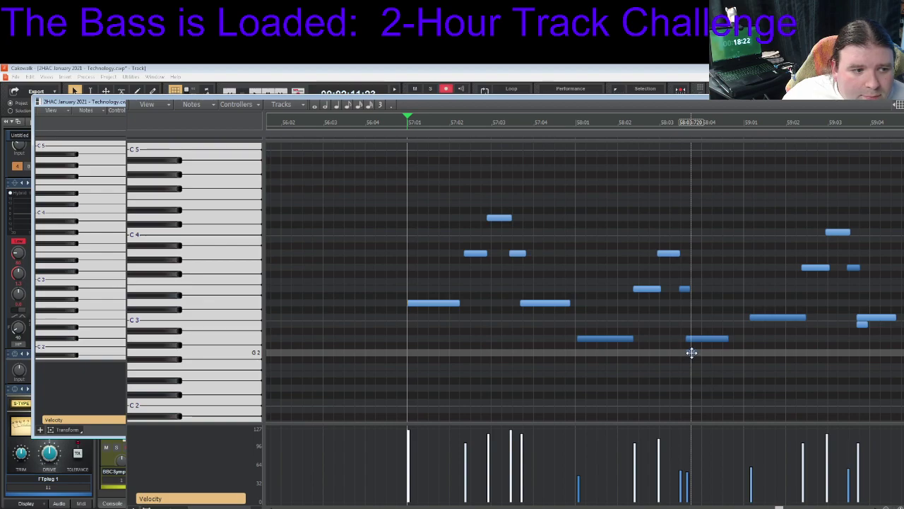
{"action": "left_click", "coordinate": [691, 353]}
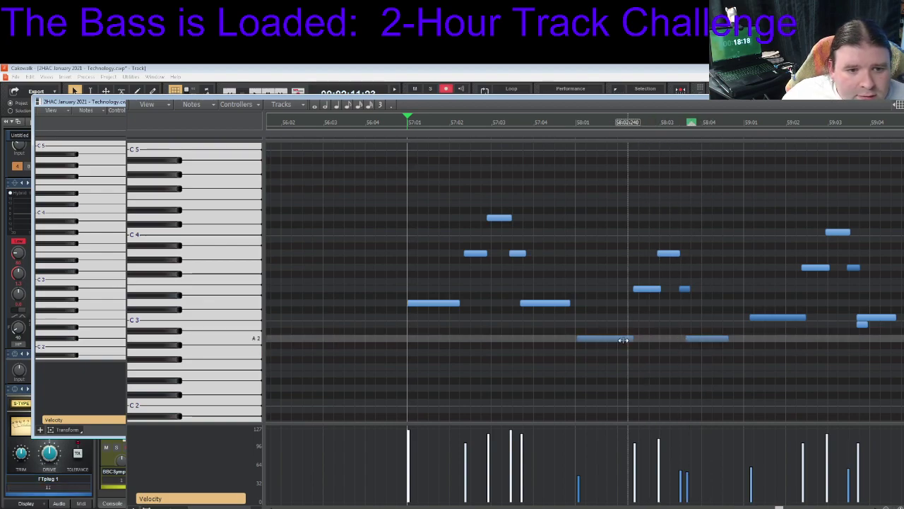
Play through the FTplug part and delete the stray B2 notes near 59:04 and 63:01 and the stray E3 note at 61:01
{"action": "key", "text": "space"}
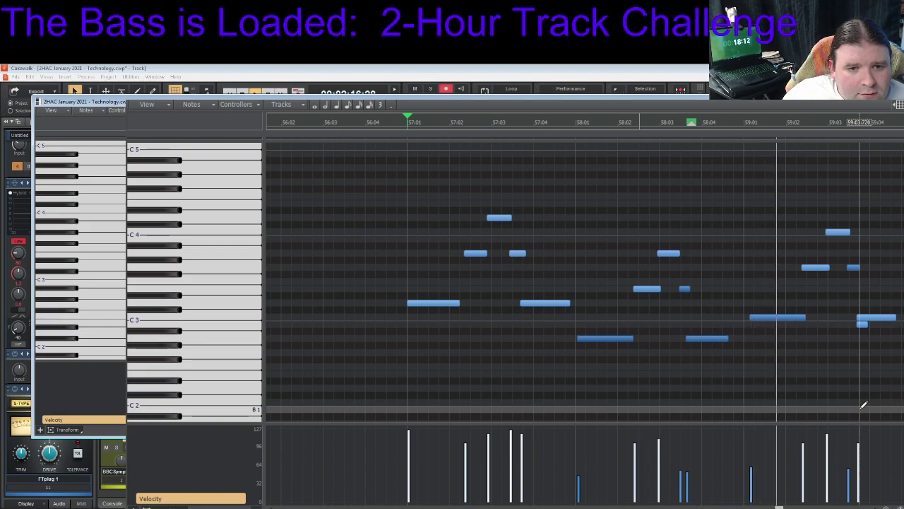
{"action": "key", "text": "space"}
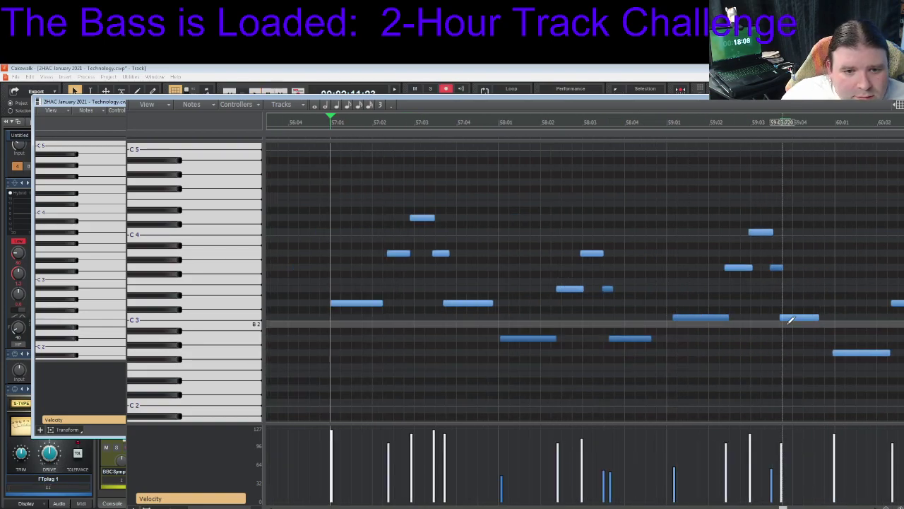
{"action": "key", "text": "space"}
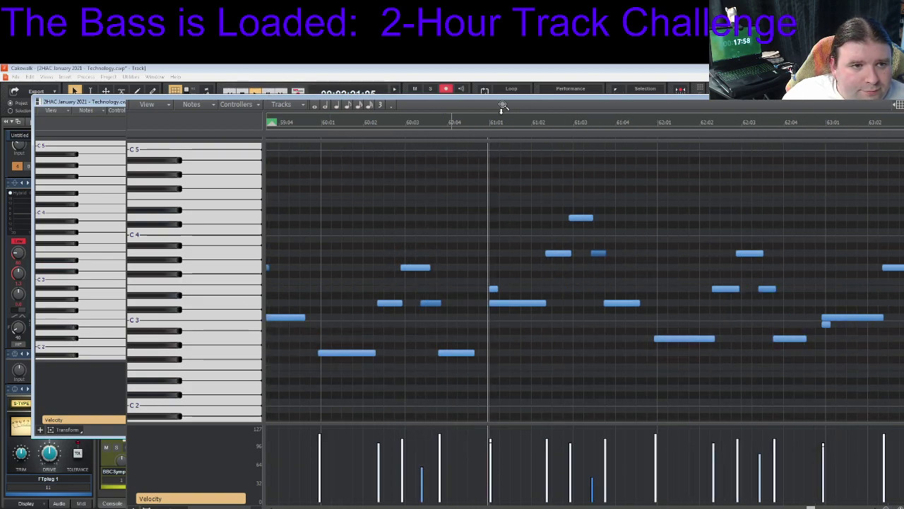
{"action": "key", "text": "space"}
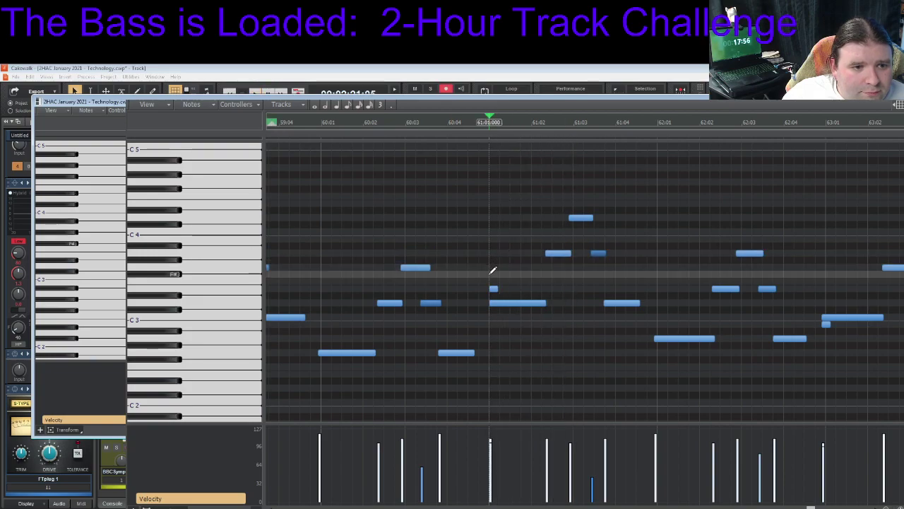
{"action": "key", "text": "space"}
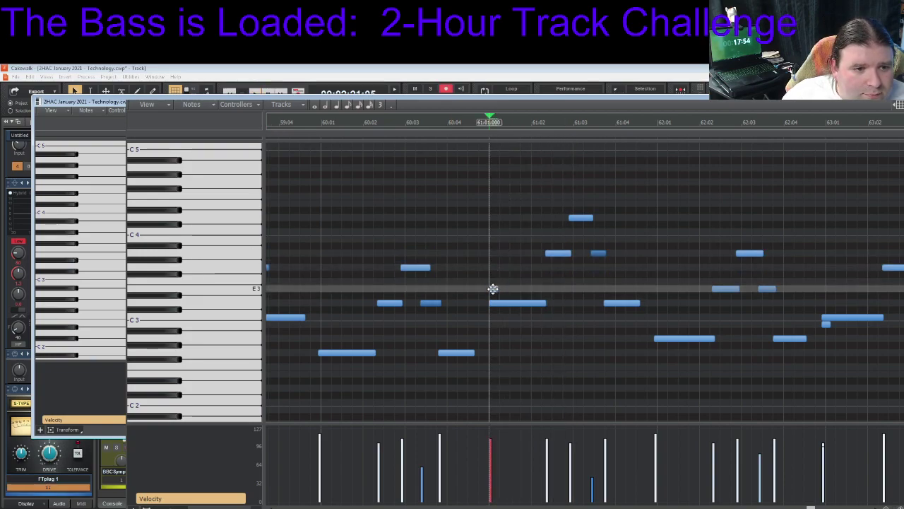
{"action": "key", "text": "space"}
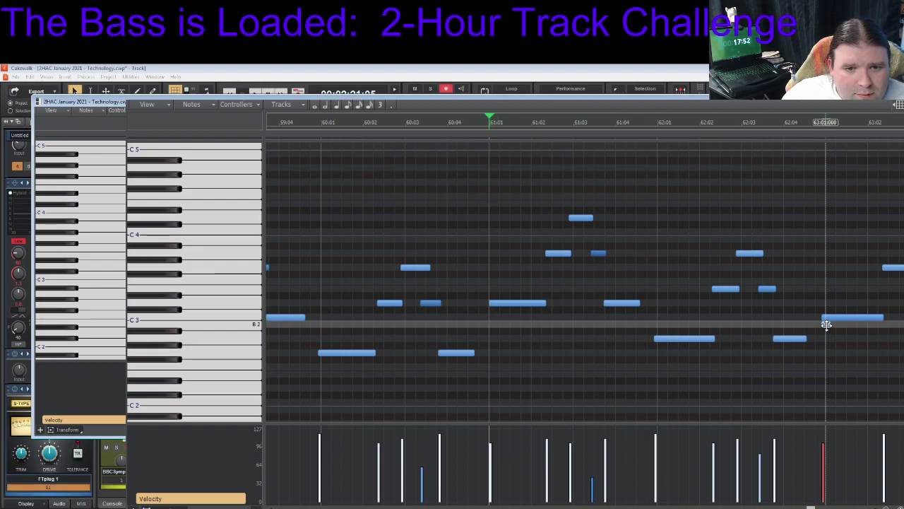
{"action": "key", "text": "space"}
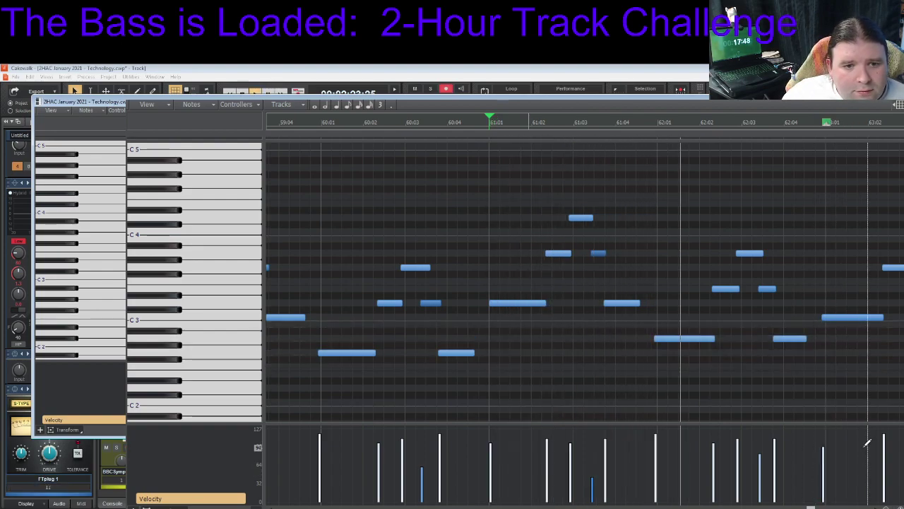
{"action": "key", "text": "space"}
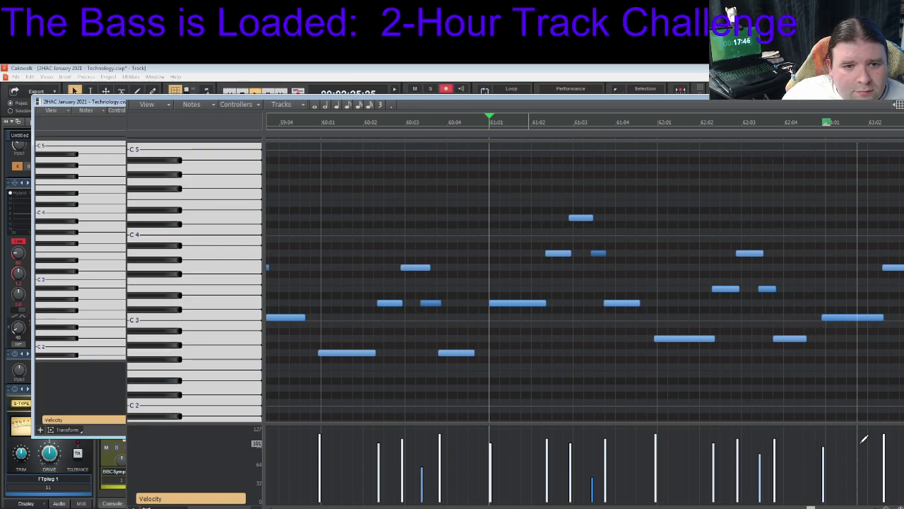
Tighten the timing of the A3 and E3 notes around 62:03, check the rest by playback, and close the piano roll
{"action": "left_click", "coordinate": [746, 253]}
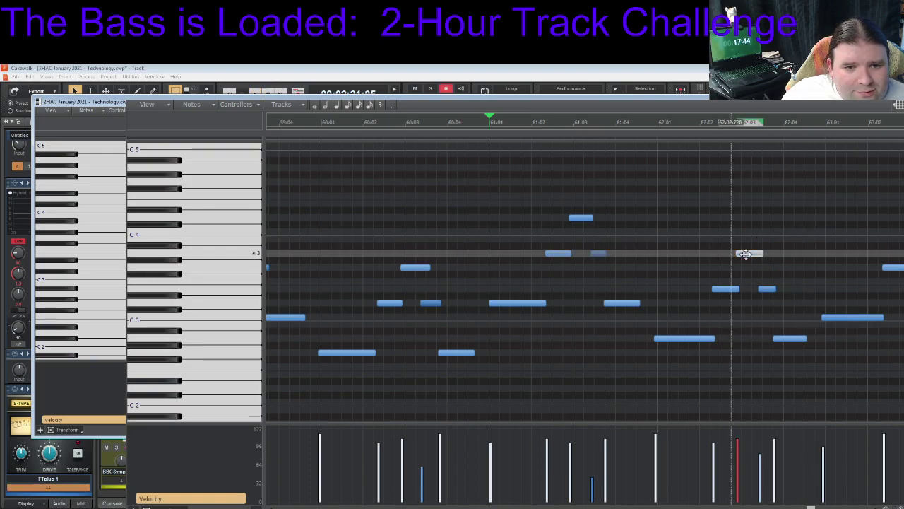
{"action": "left_click_drag", "start_coordinate": [769, 253], "coordinate": [762, 253]}
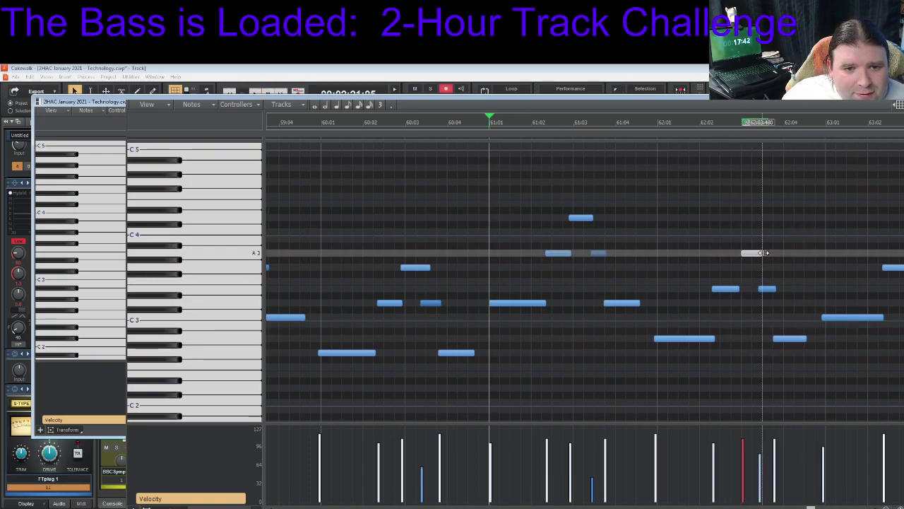
{"action": "left_click", "coordinate": [766, 288]}
{"action": "key", "text": "space"}
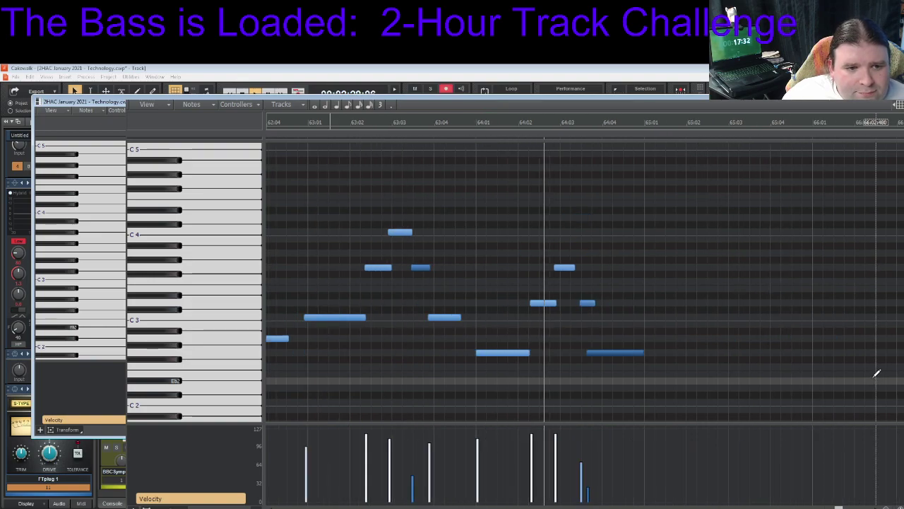
{"action": "key", "text": "space"}
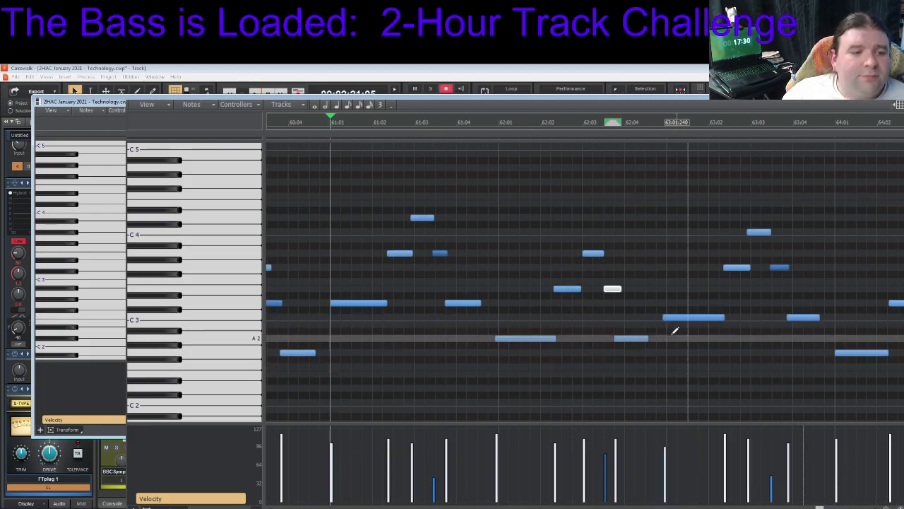
{"action": "key", "text": "ctrl+F4"}
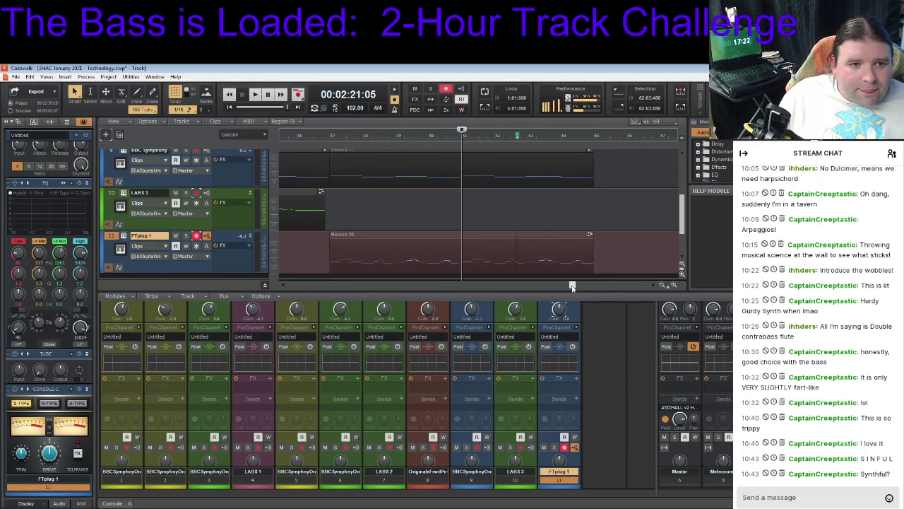
Show the volume automation lanes of BBC Symphony track 9 and FTplug 1 track 11
{"action": "left_click_drag", "start_coordinate": [574, 286], "coordinate": [575, 286]}
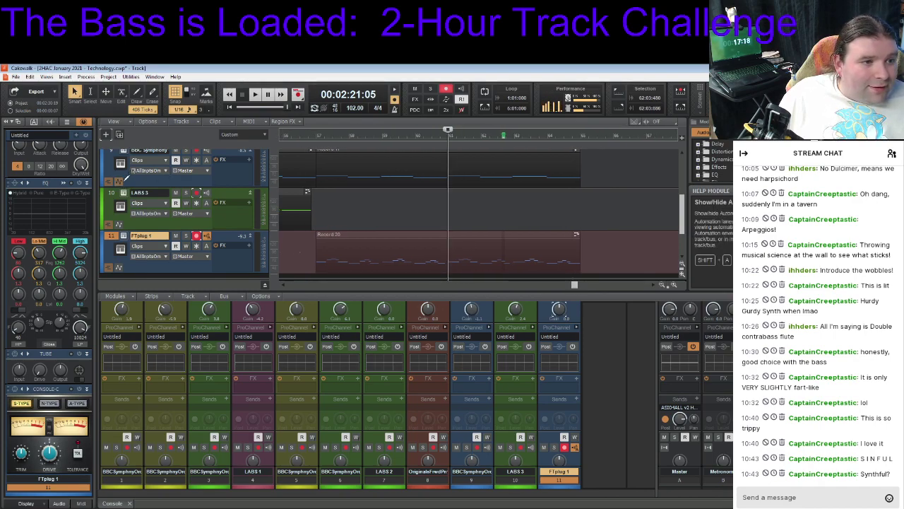
{"action": "left_click", "coordinate": [119, 182]}
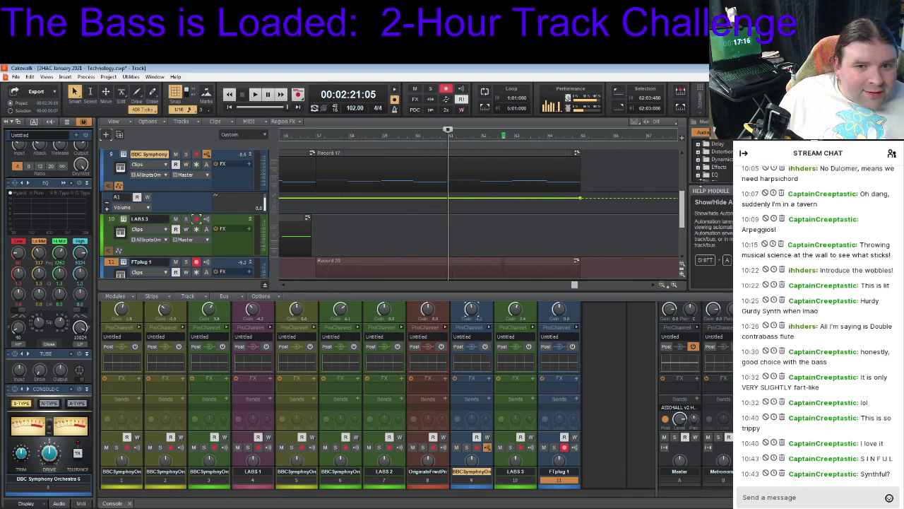
{"action": "left_click_drag", "start_coordinate": [685, 208], "coordinate": [683, 232]}
{"action": "left_click", "coordinate": [118, 233]}
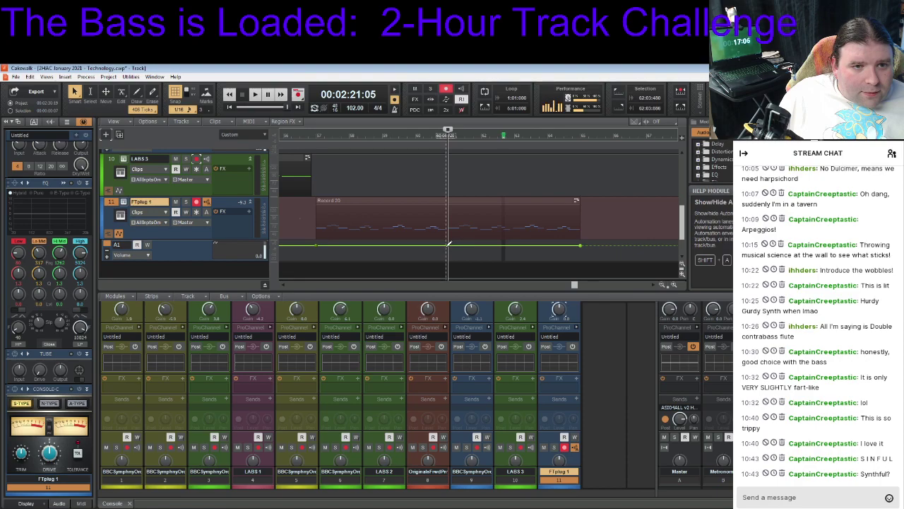
Play from measure 57 and create an FTplug volume fade-in rising from about -75 dB at measure 57 to full level at measure 60
{"action": "left_click", "coordinate": [316, 136]}
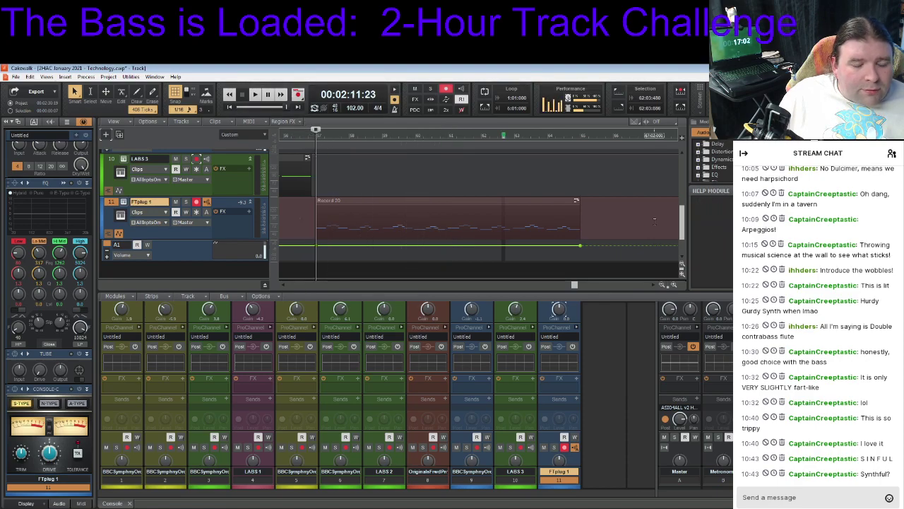
{"action": "key", "text": "space"}
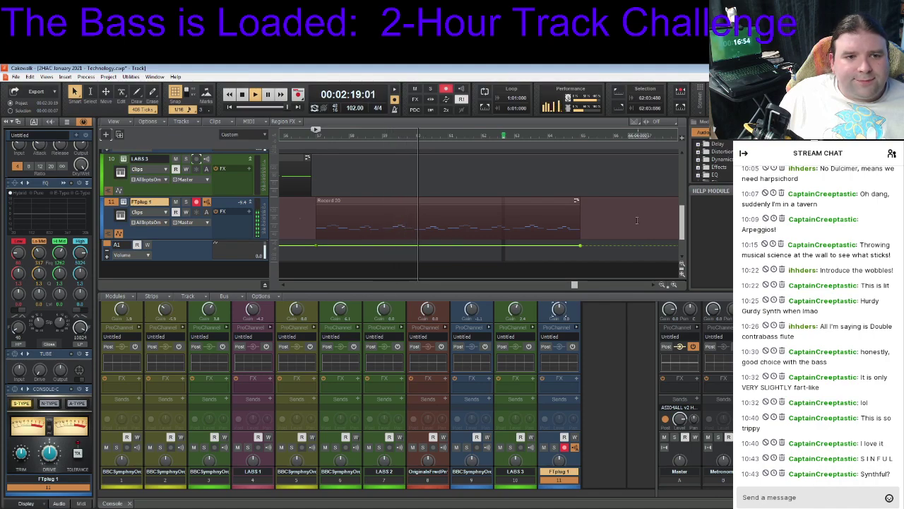
{"action": "key", "text": "space"}
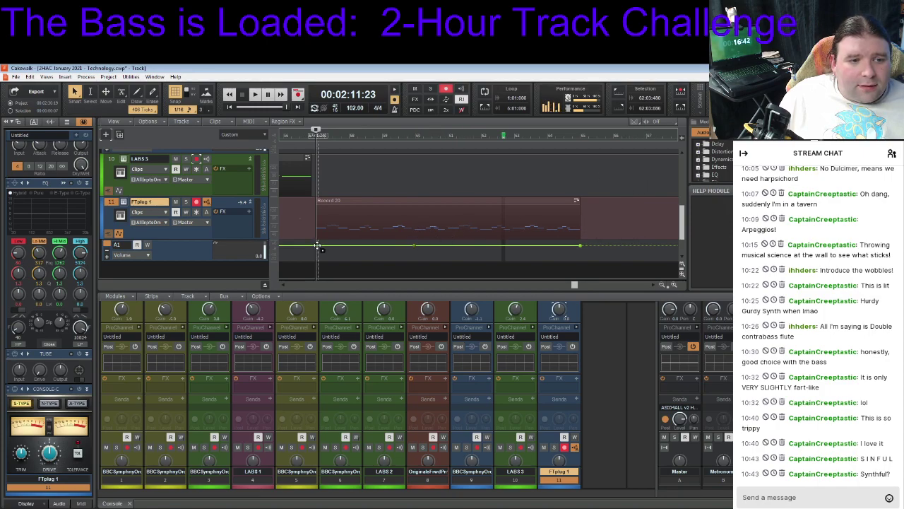
{"action": "left_click_drag", "start_coordinate": [317, 245], "coordinate": [318, 259]}
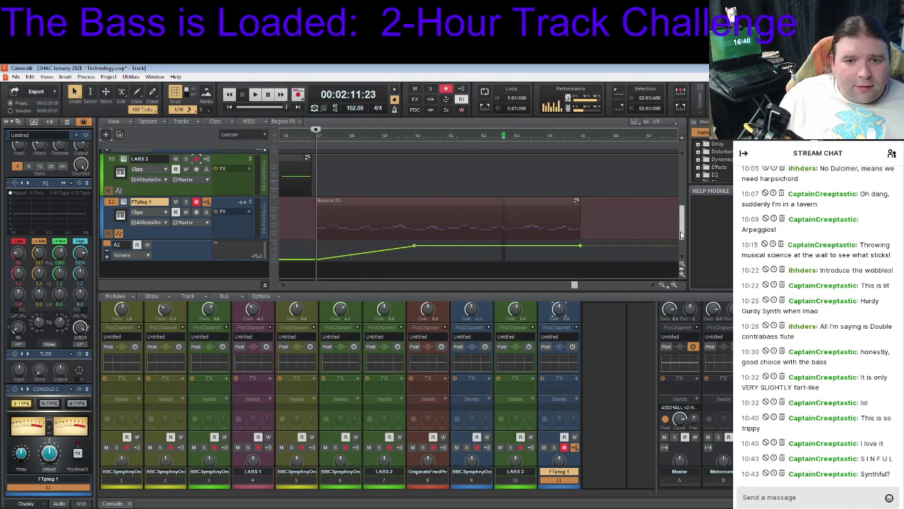
Create a volume fade-down on BBC Symphony track 9 from measure 57 to about measure 60, holding the lower level to measure 65
{"action": "scroll", "coordinate": [682, 234], "scroll_direction": "up", "scroll_amount": 1}
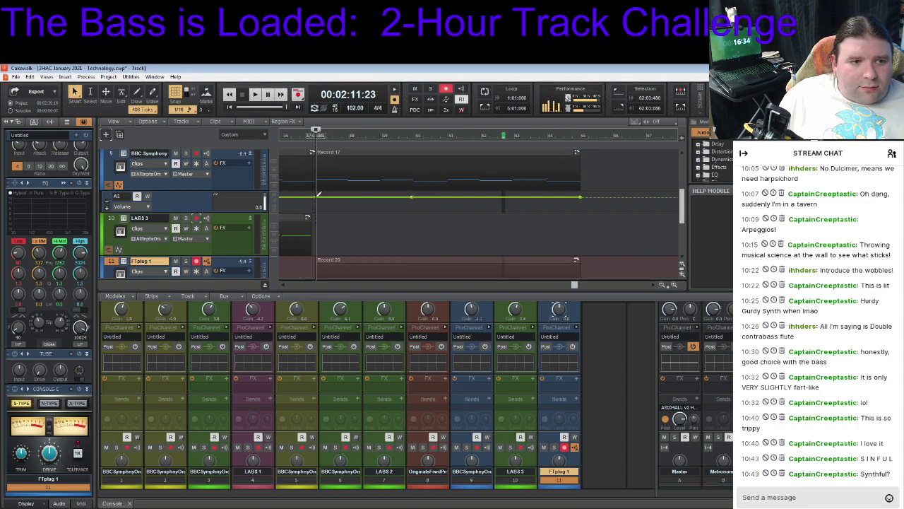
{"action": "left_click_drag", "start_coordinate": [413, 196], "coordinate": [408, 210]}
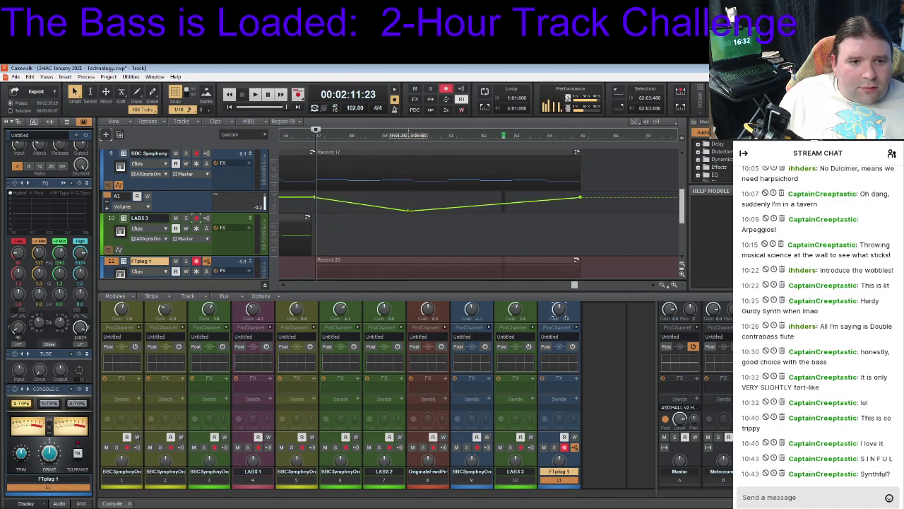
{"action": "left_click_drag", "start_coordinate": [579, 197], "coordinate": [579, 209]}
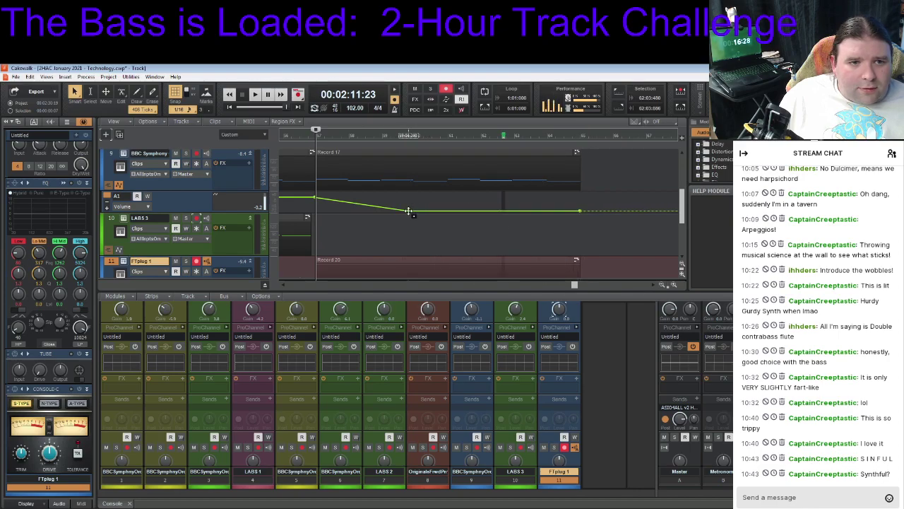
Play the crossfade from measure 57 and align the low point of the BBC Symphony fade with measure 60
{"action": "key", "text": "space"}
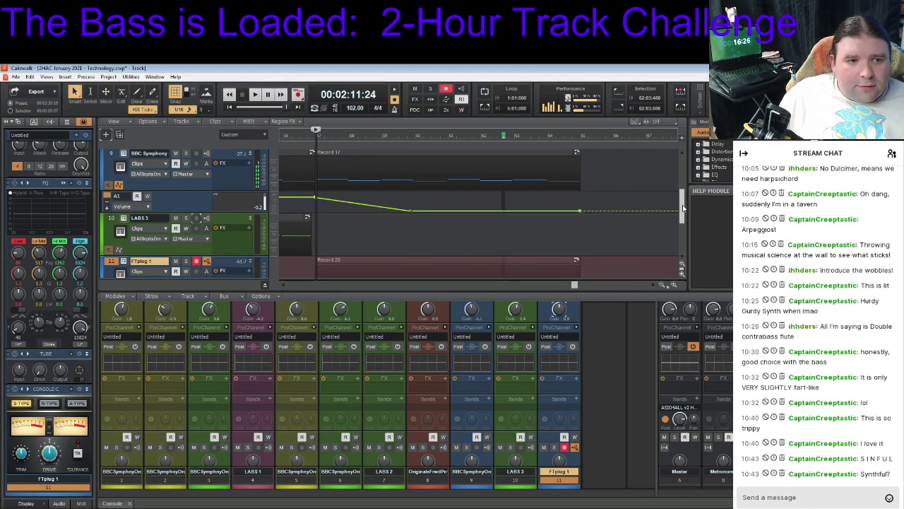
{"action": "scroll", "coordinate": [684, 212], "scroll_direction": "down", "scroll_amount": 3}
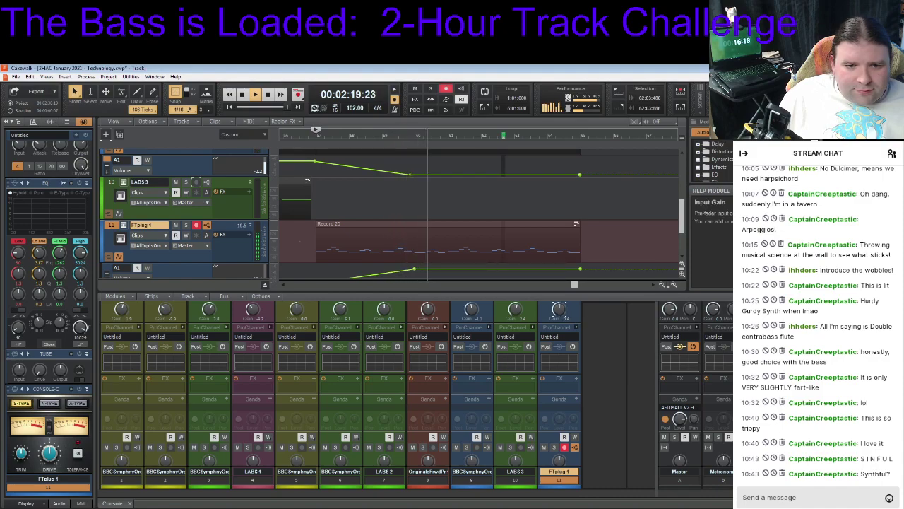
{"action": "key", "text": "space"}
{"action": "left_click_drag", "start_coordinate": [681, 224], "coordinate": [682, 219]}
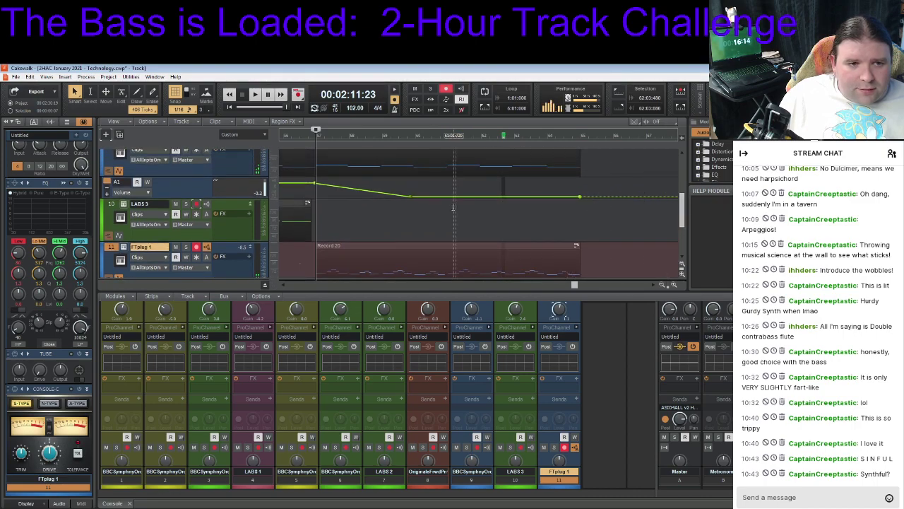
{"action": "left_click_drag", "start_coordinate": [413, 197], "coordinate": [415, 197]}
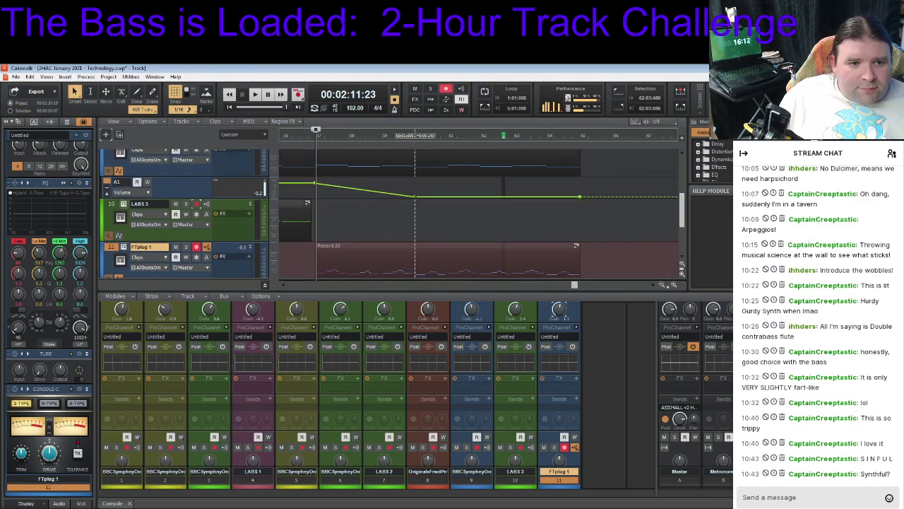
Replay the transition from measure 57 and slightly raise the starting level of the FTplug volume fade-in
{"action": "key", "text": "space"}
{"action": "scroll", "coordinate": [616, 219], "scroll_direction": "down", "scroll_amount": 1}
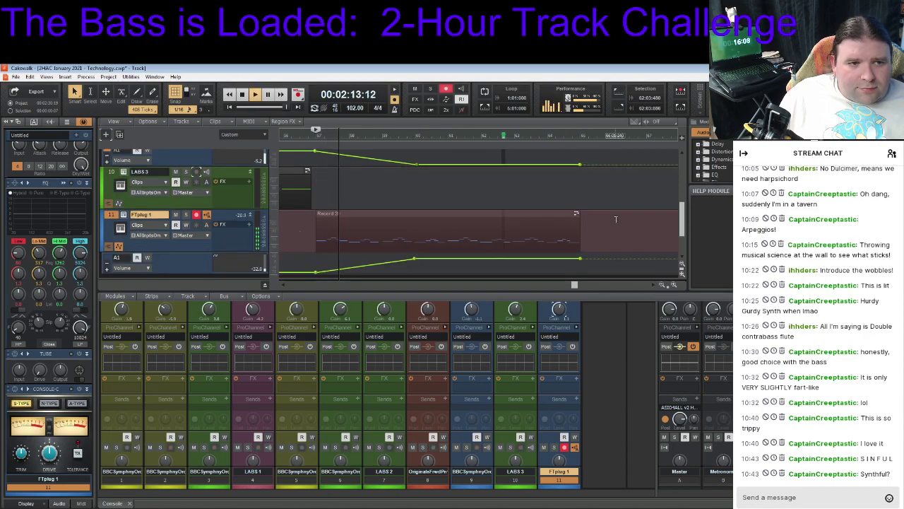
{"action": "scroll", "coordinate": [616, 219], "scroll_direction": "down", "scroll_amount": 1}
{"action": "key", "text": "space"}
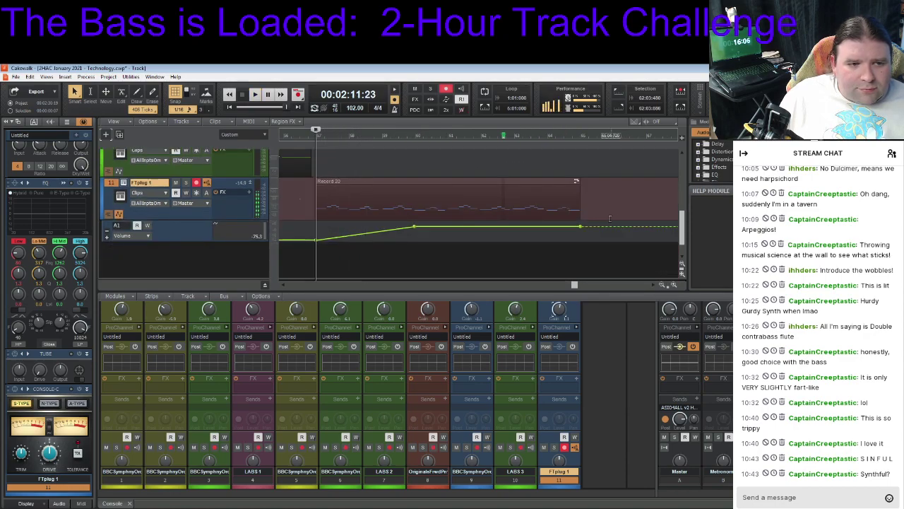
{"action": "key", "text": "space"}
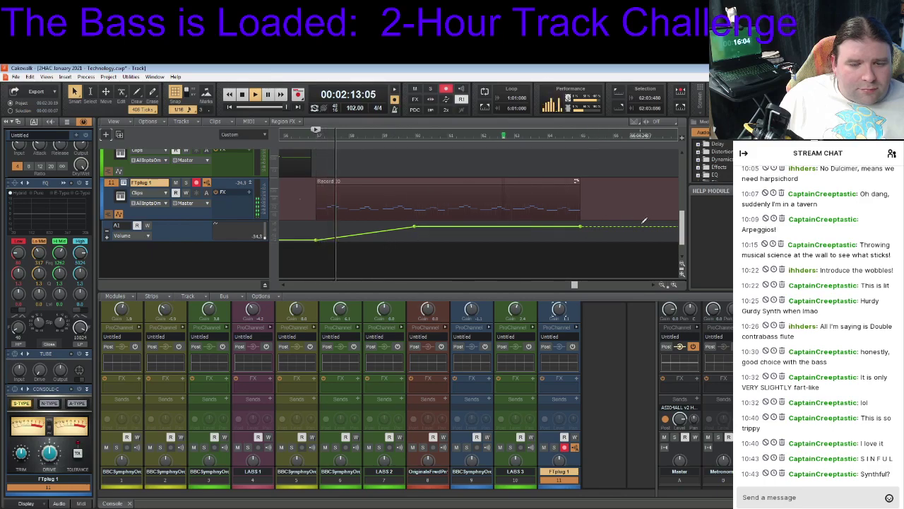
{"action": "scroll", "coordinate": [316, 211], "scroll_direction": "down", "scroll_amount": 1}
{"action": "key", "text": "space"}
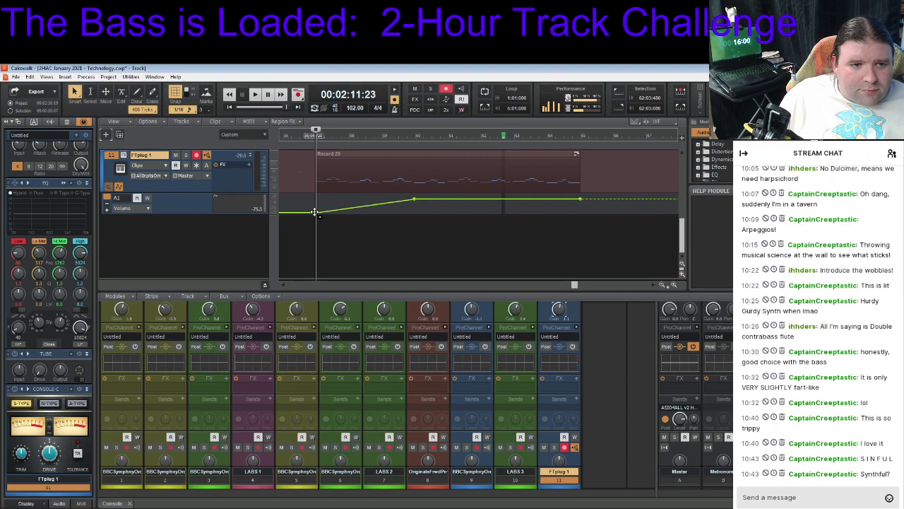
{"action": "key", "text": "space"}
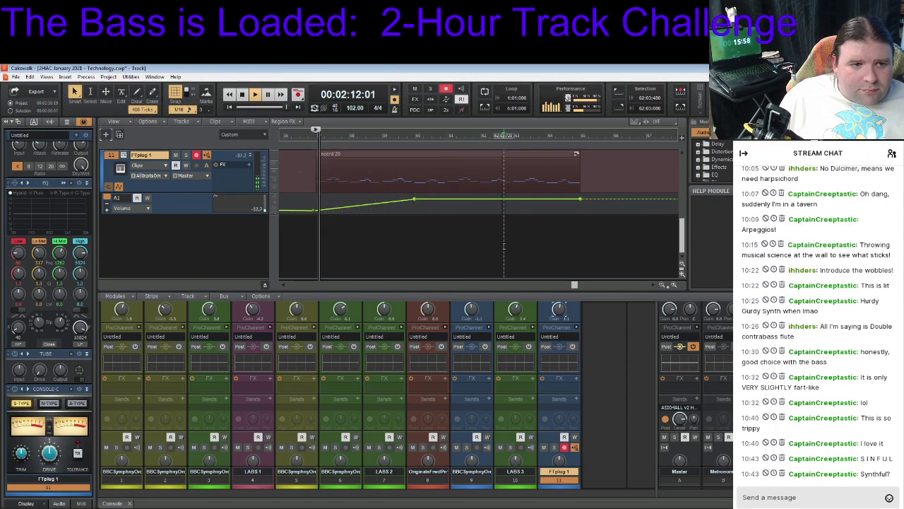
Try the Slow Curve shape on the BBC Symphony track 9 volume fade between measures 57 and 60
{"action": "scroll", "coordinate": [683, 226], "scroll_direction": "up", "scroll_amount": 1}
{"action": "scroll", "coordinate": [682, 226], "scroll_direction": "up", "scroll_amount": 3}
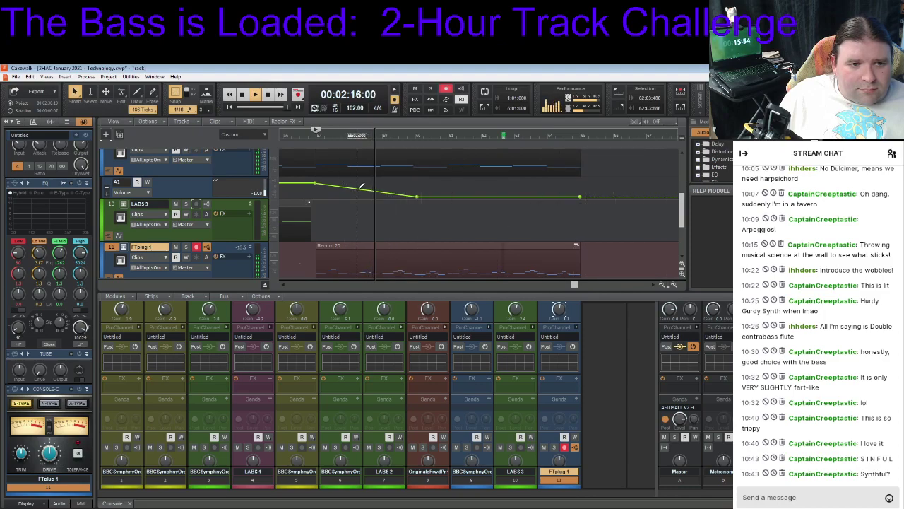
{"action": "key", "text": "space"}
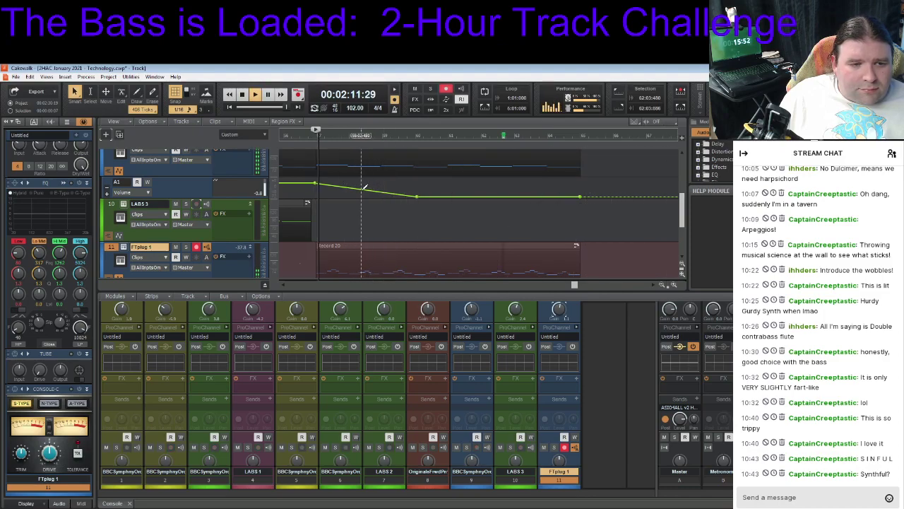
{"action": "right_click", "coordinate": [367, 186]}
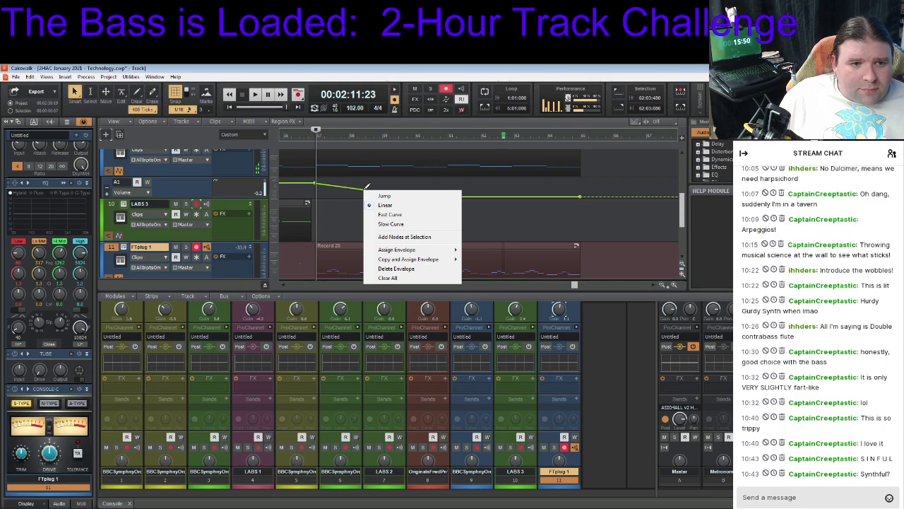
{"action": "left_click", "coordinate": [390, 223]}
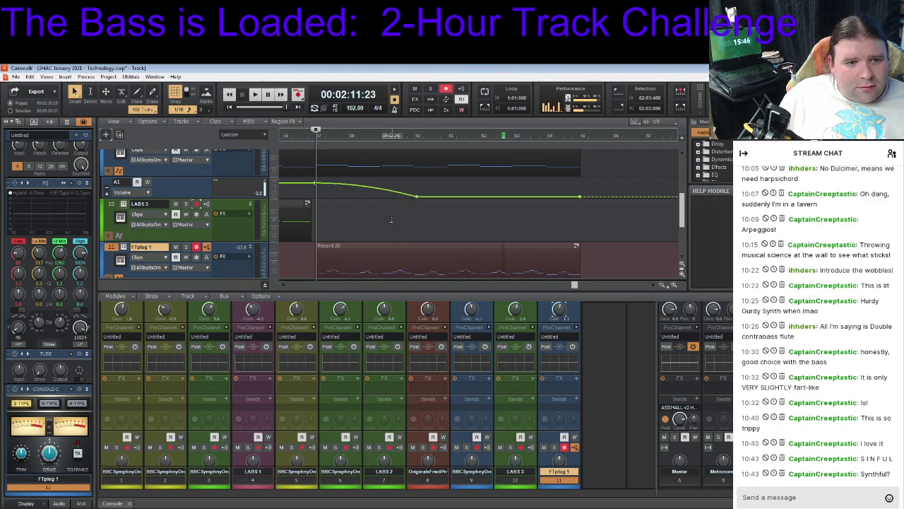
Try the Fast Curve shape on the BBC Symphony volume fade and play it from measure 57, undoing and reapplying it
{"action": "right_click", "coordinate": [361, 185]}
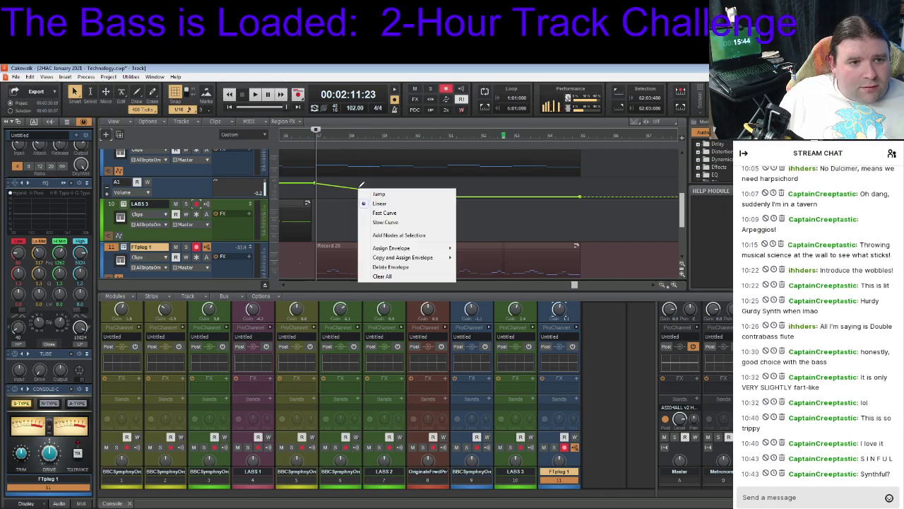
{"action": "left_click", "coordinate": [385, 212]}
{"action": "key", "text": "space"}
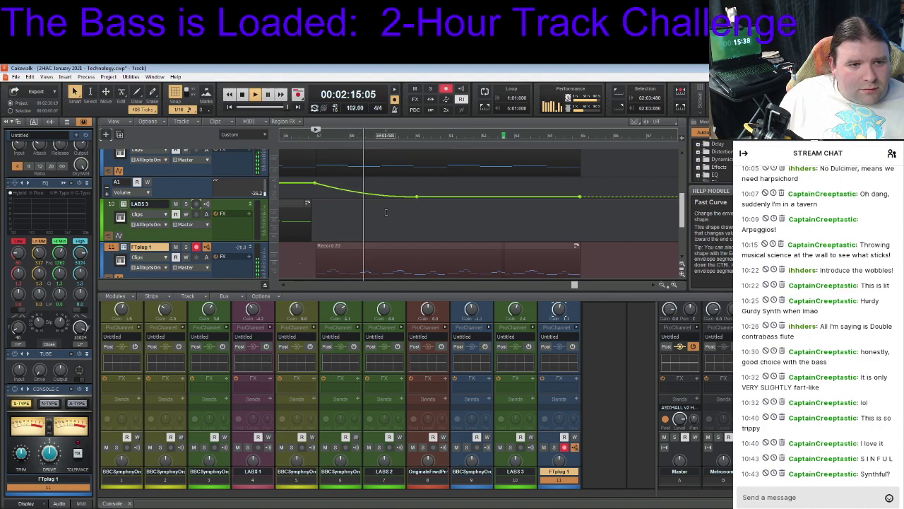
{"action": "key", "text": "space"}
{"action": "key", "text": "ctrl+z"}
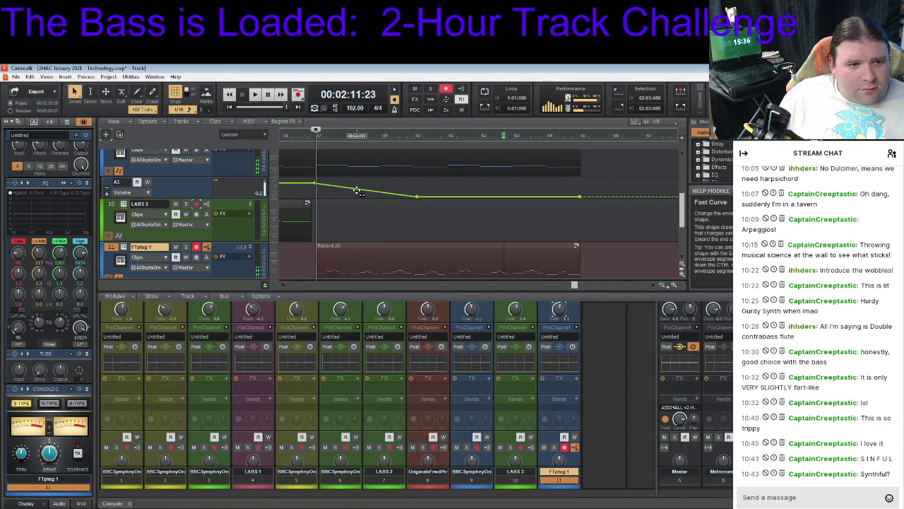
{"action": "right_click", "coordinate": [359, 188]}
{"action": "left_click", "coordinate": [384, 214]}
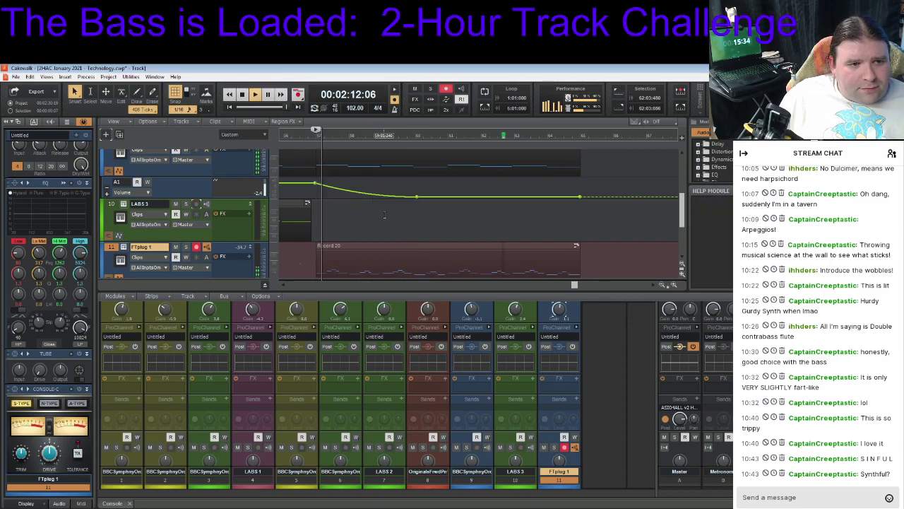
Set the BBC Symphony volume fade from measure 57 to Slow Curve and play the transition
{"action": "right_click", "coordinate": [368, 189]}
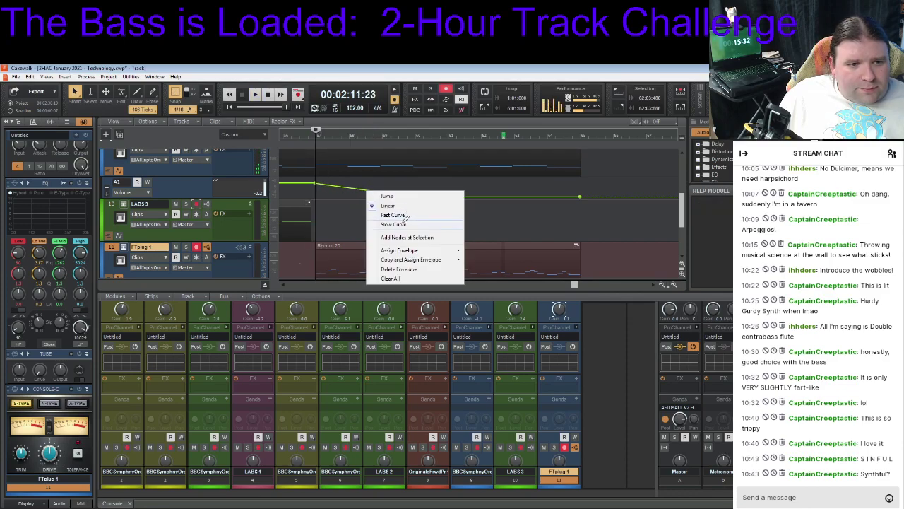
{"action": "left_click", "coordinate": [403, 223]}
{"action": "key", "text": "space"}
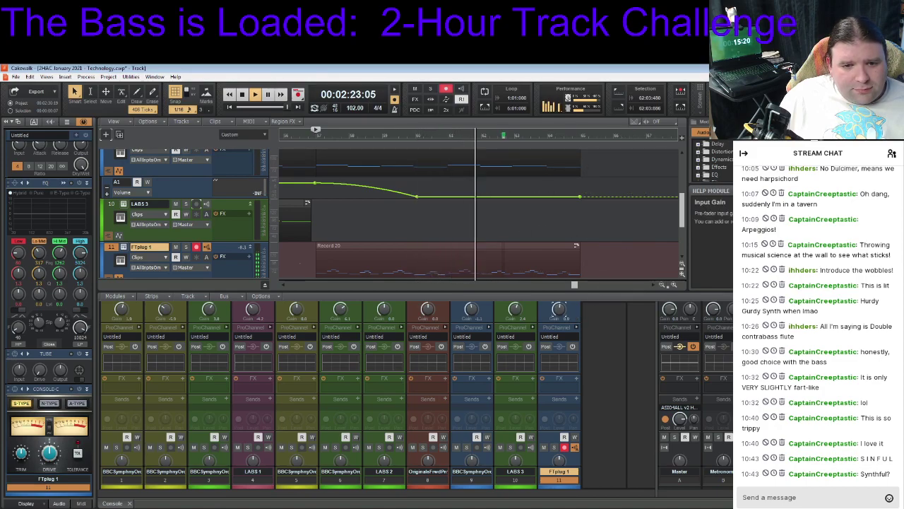
Set the FTplug 1 volume fade-in between measures 57 and 60 to Fast Curve and play the crossfade from measure 57
{"action": "scroll", "coordinate": [684, 235], "scroll_direction": "down", "scroll_amount": 3}
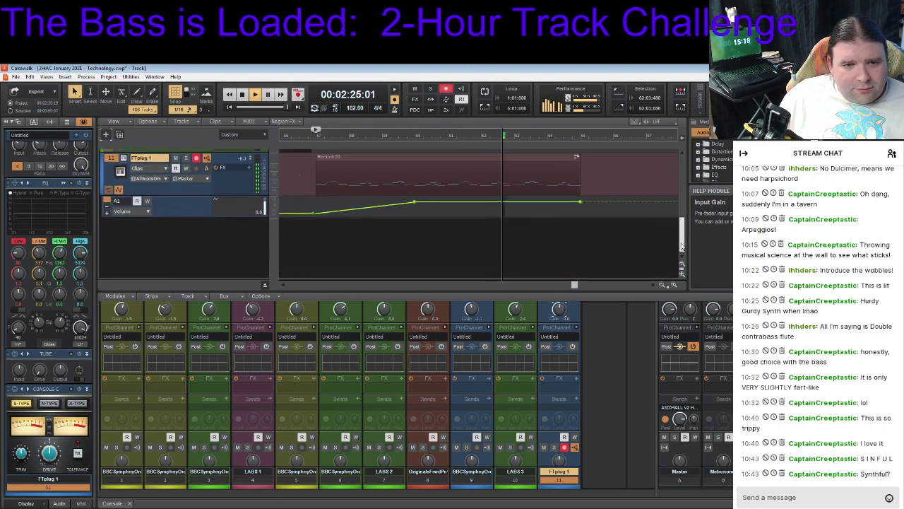
{"action": "key", "text": "space"}
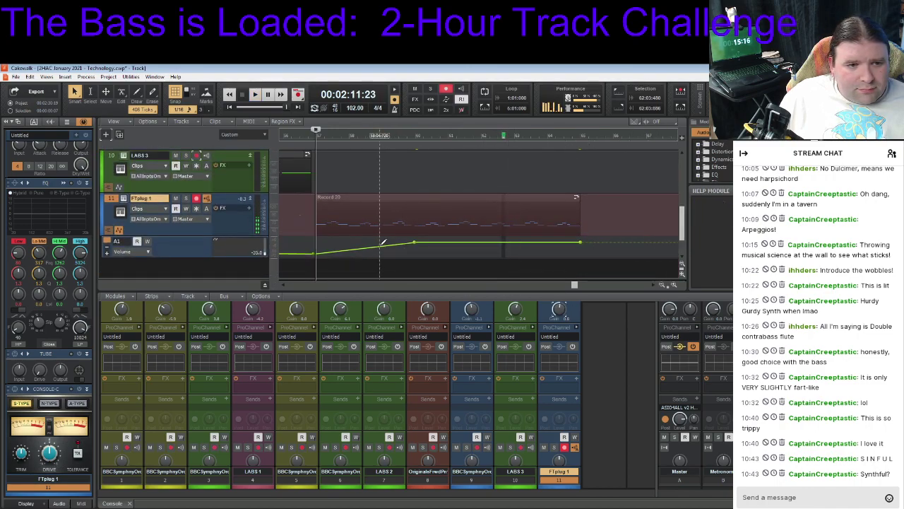
{"action": "right_click", "coordinate": [384, 243]}
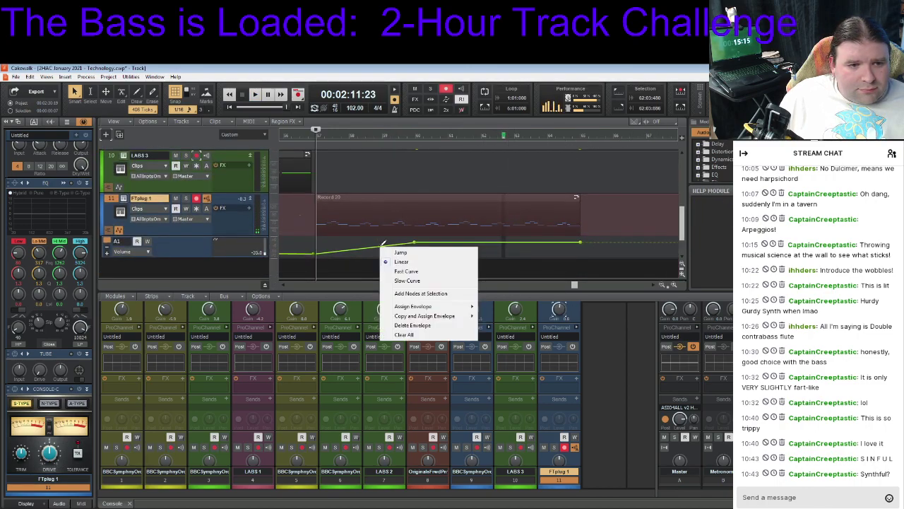
{"action": "left_click", "coordinate": [407, 271]}
{"action": "left_click_drag", "start_coordinate": [682, 234], "coordinate": [683, 225]}
{"action": "key", "text": "space"}
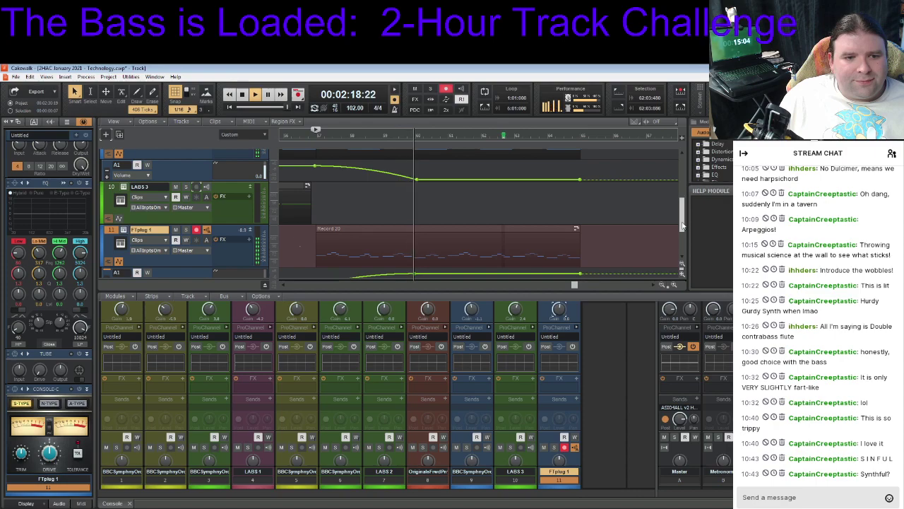
Minimize BBC Symphony track 9 and hide the volume automation lanes of BBC Symphony and FTplug 1
{"action": "left_click_drag", "start_coordinate": [682, 224], "coordinate": [683, 205]}
{"action": "left_click", "coordinate": [594, 222]}
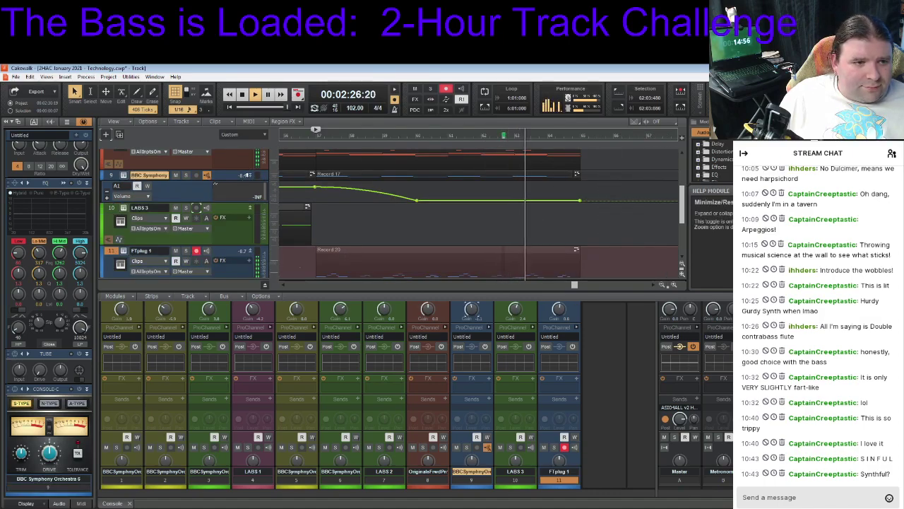
{"action": "left_click", "coordinate": [248, 176]}
{"action": "left_click", "coordinate": [119, 206]}
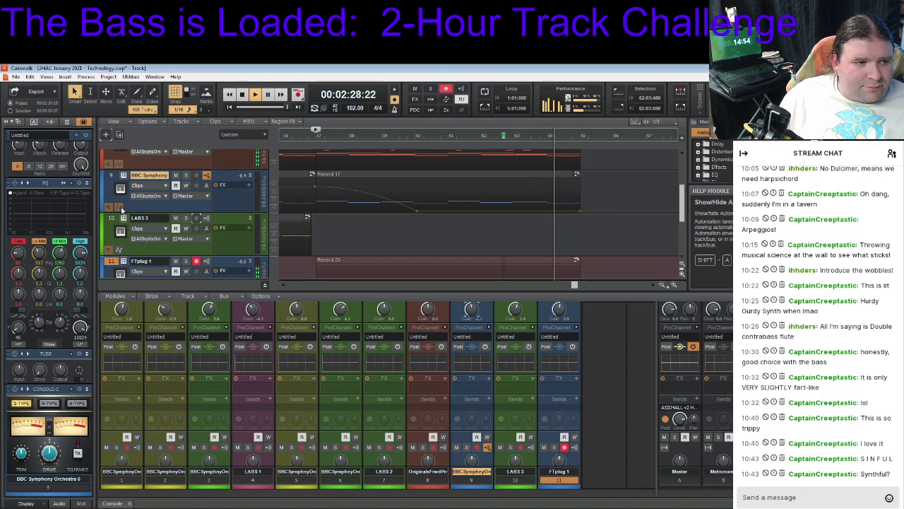
{"action": "left_click", "coordinate": [249, 176]}
{"action": "key", "text": "space"}
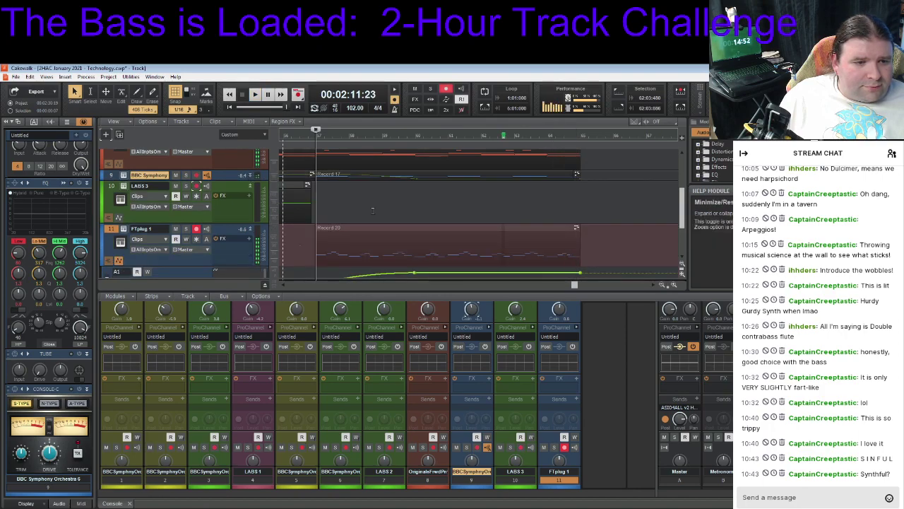
{"action": "left_click", "coordinate": [118, 260]}
{"action": "left_click", "coordinate": [263, 231]}
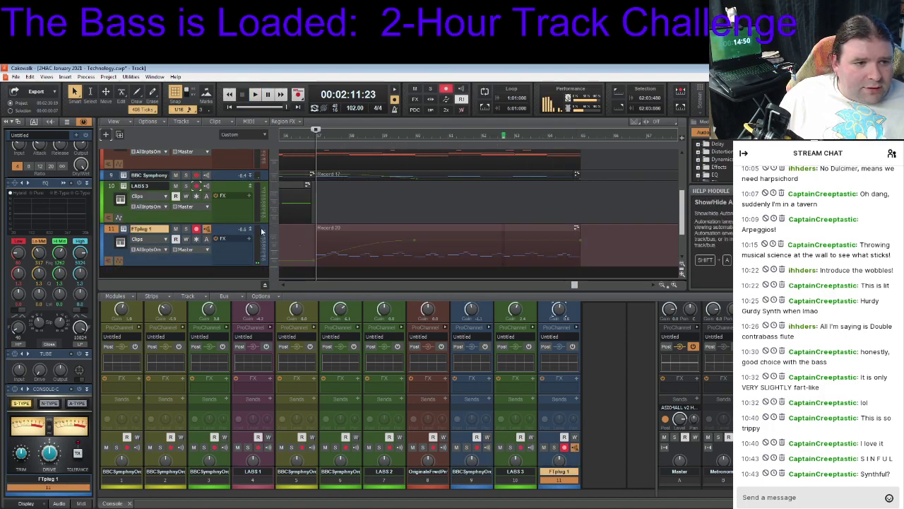
Disarm FTplug 1 and arm LABS 3 on track 10 for recording
{"action": "mouse_move", "coordinate": [682, 209]}
{"action": "left_mouse_down"}
{"action": "mouse_move", "coordinate": [683, 181]}
{"action": "mouse_move", "coordinate": [687, 207]}
{"action": "left_mouse_up"}
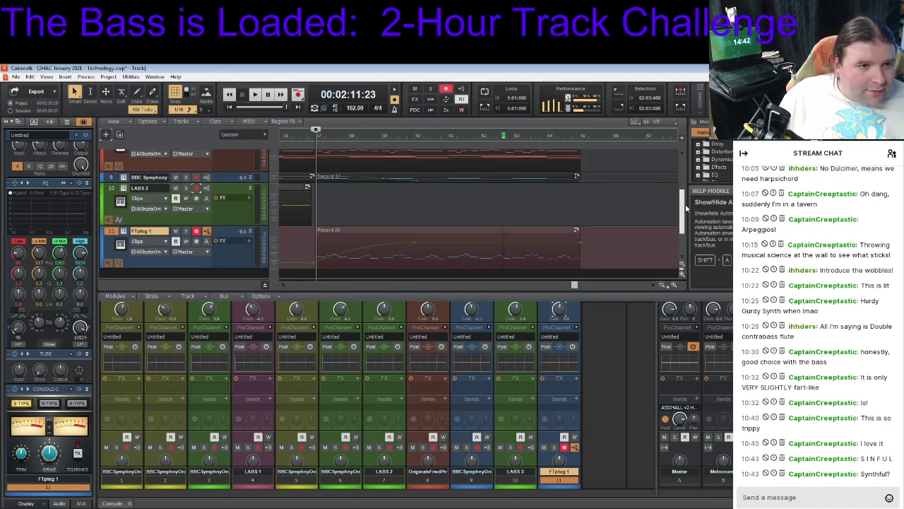
{"action": "left_click_drag", "start_coordinate": [577, 287], "coordinate": [547, 290]}
{"action": "left_click", "coordinate": [197, 231]}
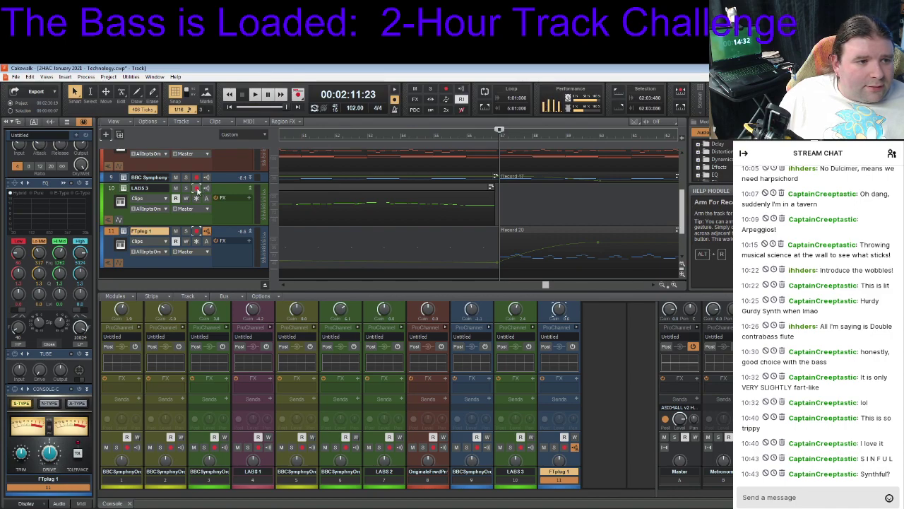
{"action": "left_click", "coordinate": [197, 188]}
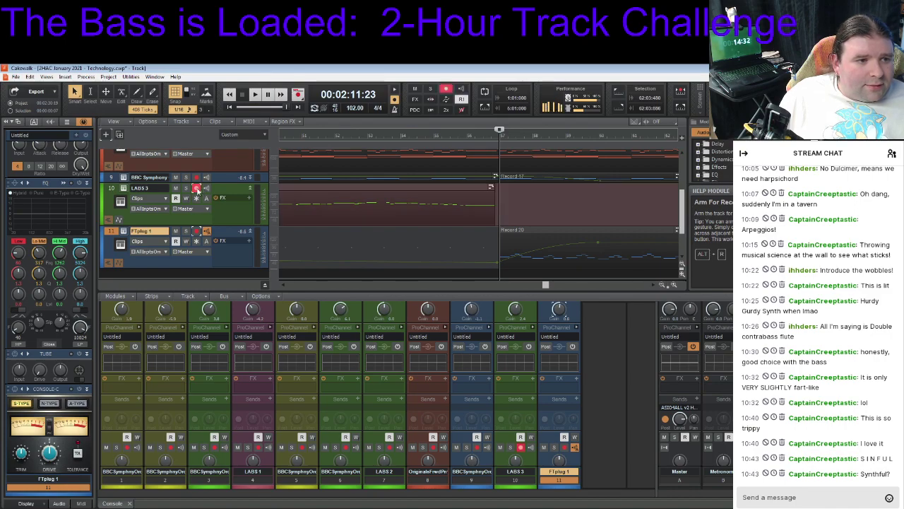
Start recording LABS 3 from measure 57, stop the take, and select the LABS 3 track for a new take
{"action": "left_click", "coordinate": [298, 94]}
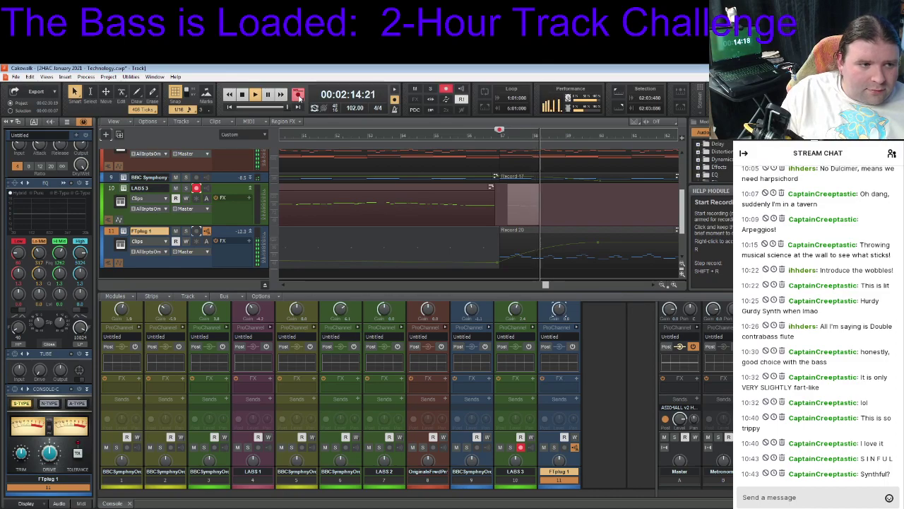
{"action": "left_click", "coordinate": [298, 96]}
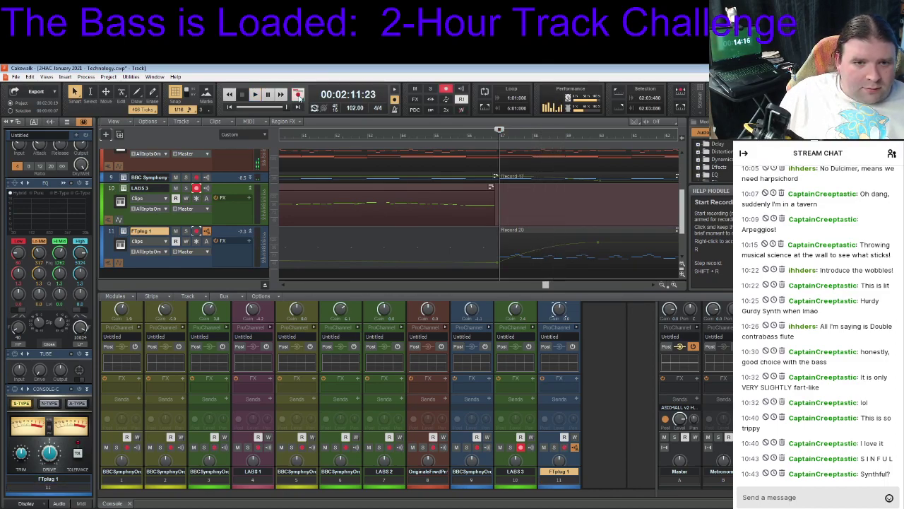
{"action": "left_click", "coordinate": [111, 198]}
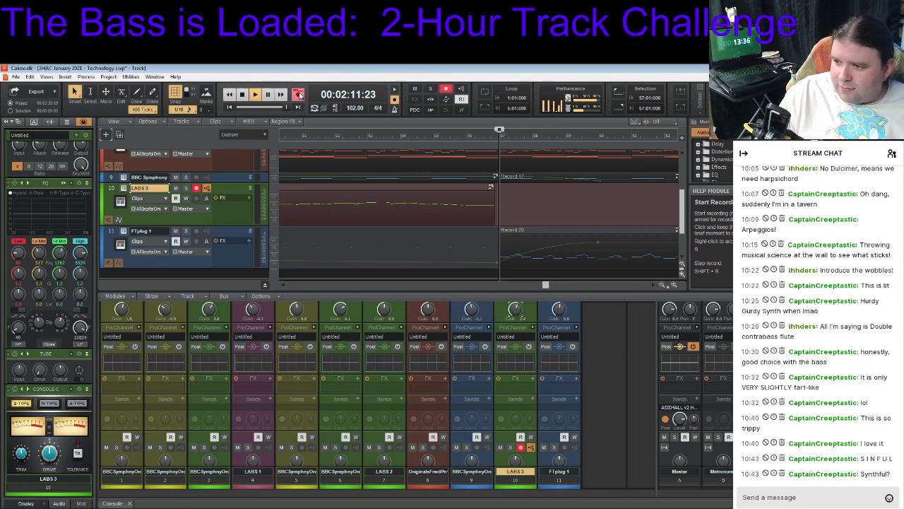
Record a new take on the LABS 3 track starting at measure 57
{"action": "left_click", "coordinate": [298, 95]}
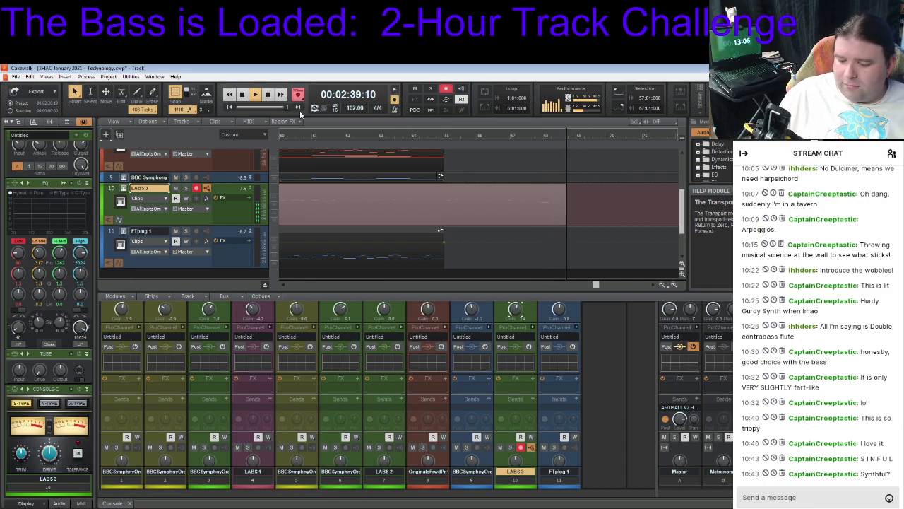
{"action": "key", "text": "space"}
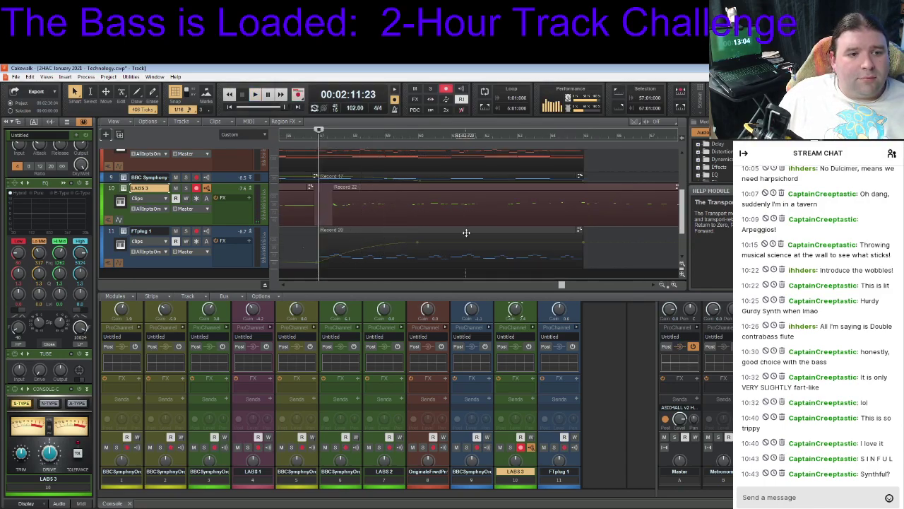
Play back the LABS 3 take from measure 57 and inspect its notes in the piano roll
{"action": "key", "text": "space"}
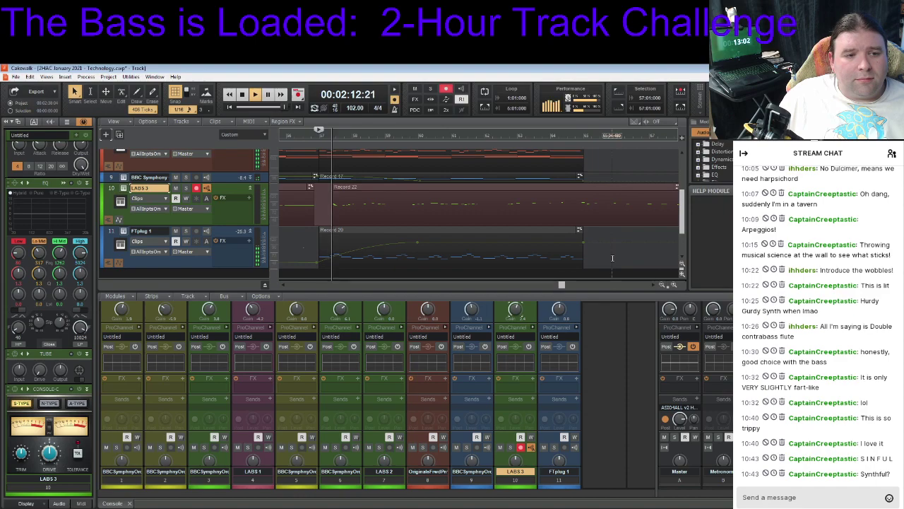
{"action": "double_click", "coordinate": [499, 190]}
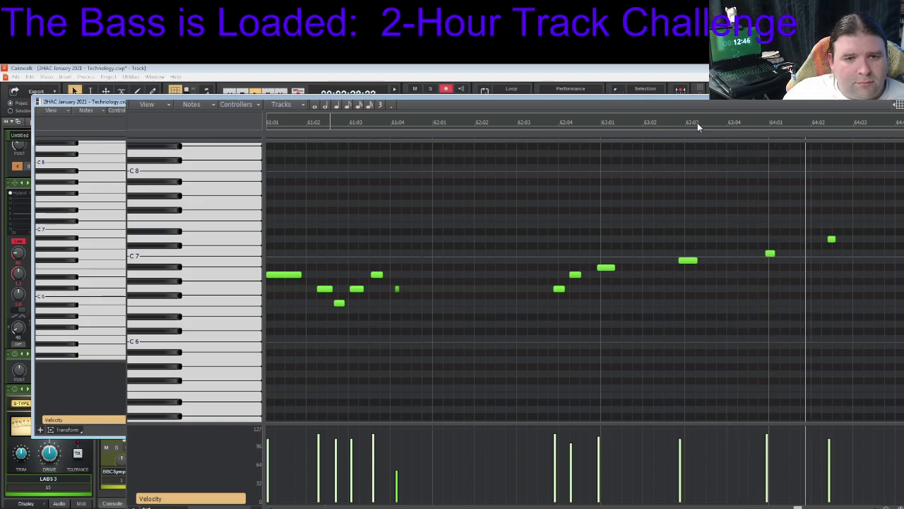
{"action": "key", "text": "space"}
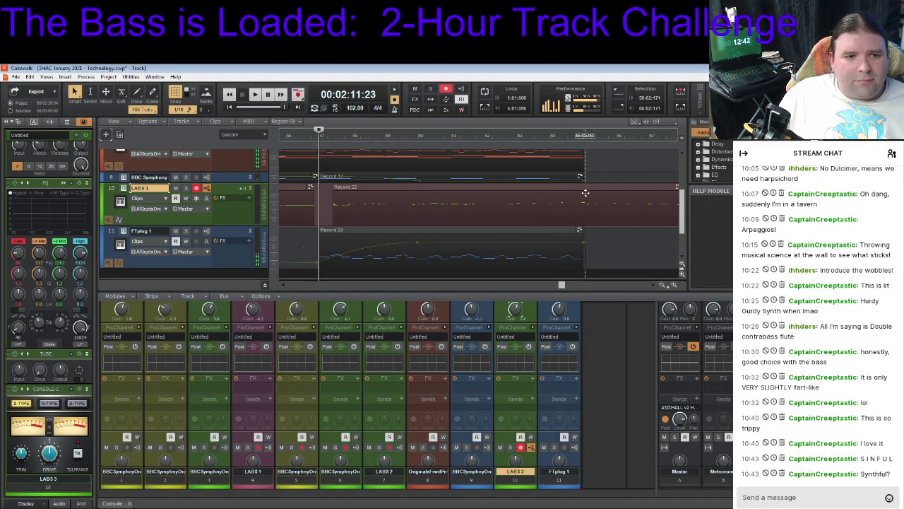
{"action": "key", "text": "space"}
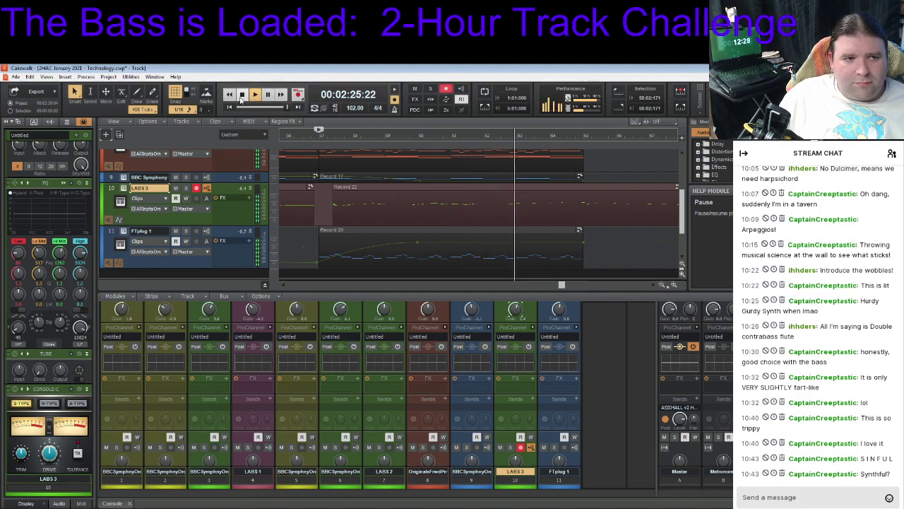
{"action": "left_click", "coordinate": [241, 98]}
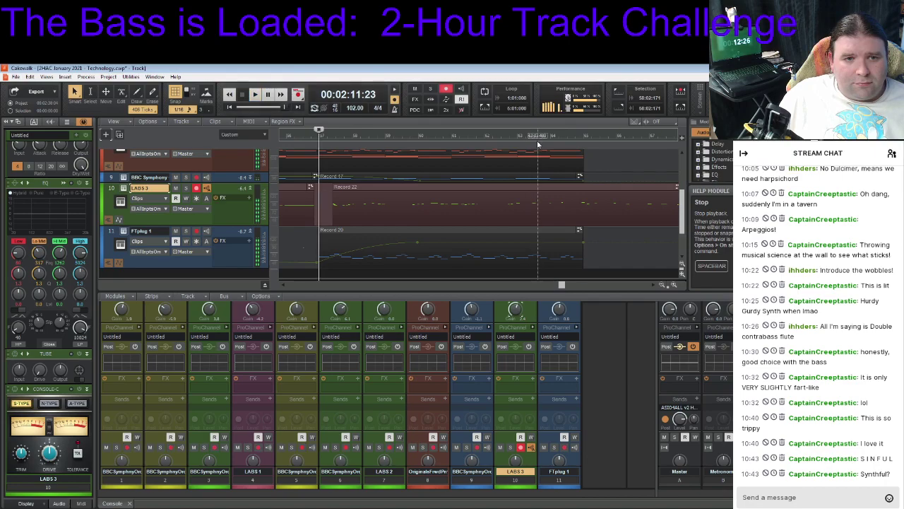
Record a replacement LABS 3 part from measure 62 onward and play it back
{"action": "left_click", "coordinate": [484, 141]}
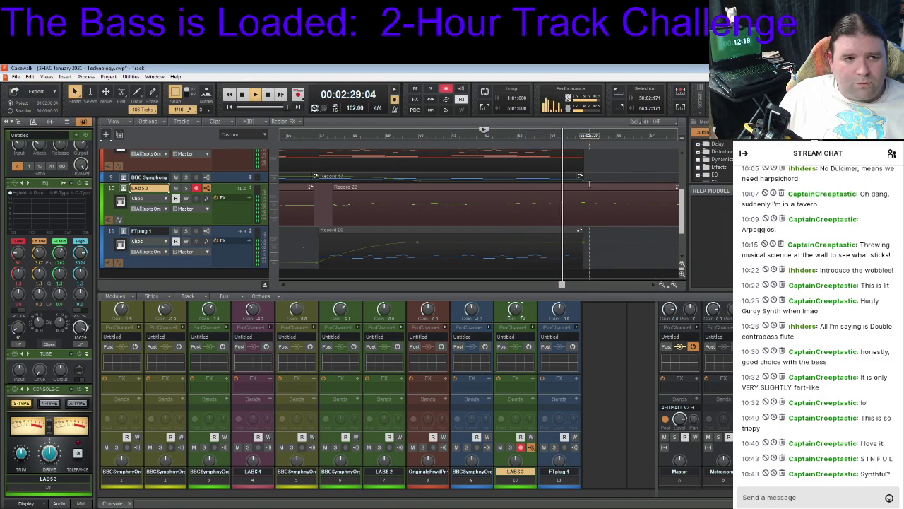
{"action": "key", "text": "space"}
{"action": "key", "text": "space"}
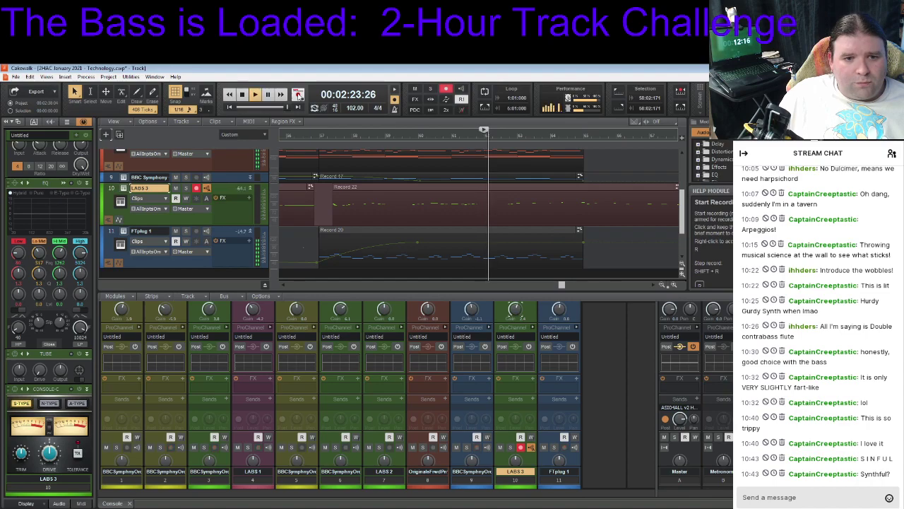
{"action": "key", "text": "space"}
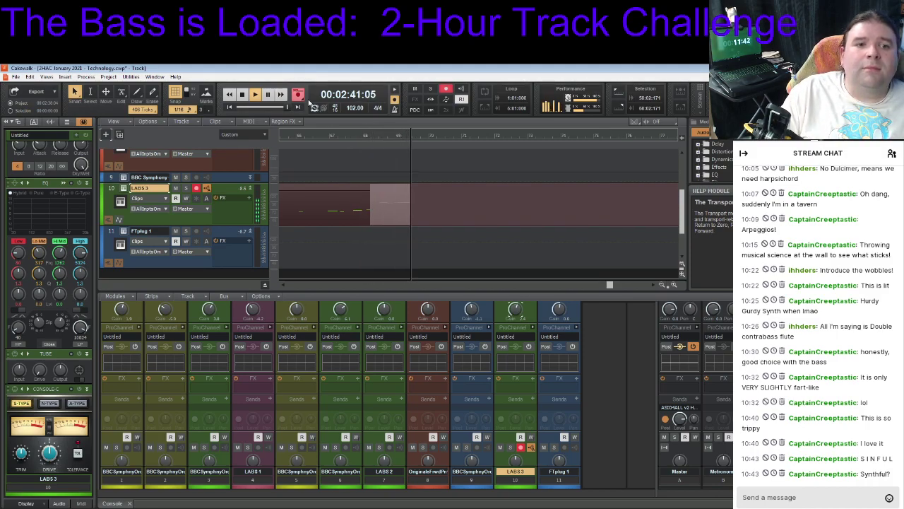
{"action": "key", "text": "space"}
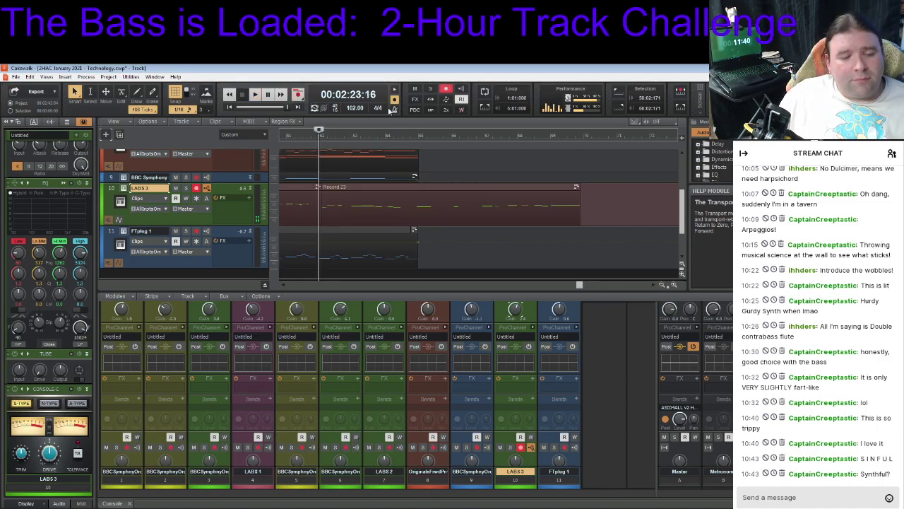
{"action": "key", "text": "space"}
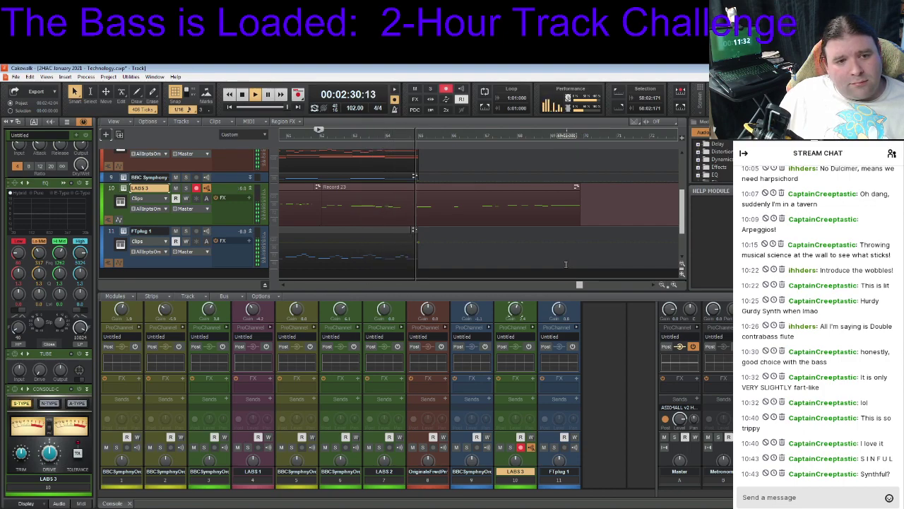
{"action": "key", "text": "space"}
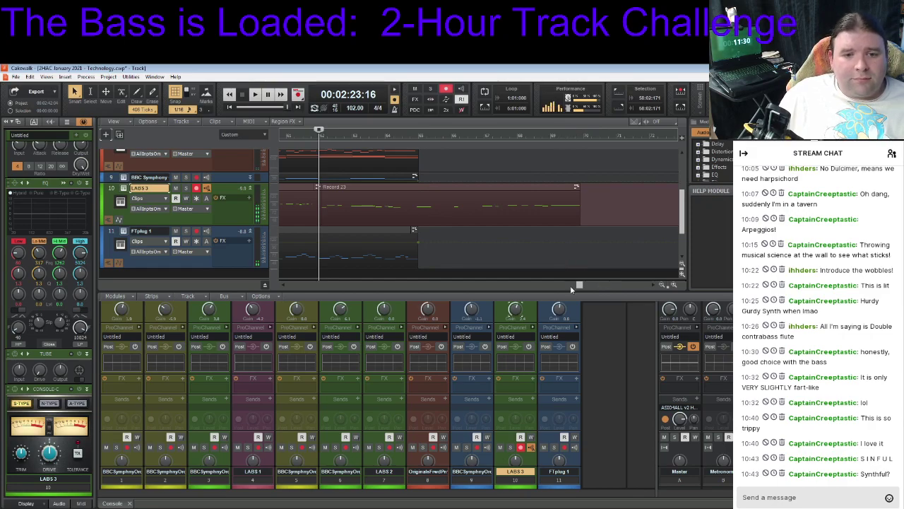
Copy the FTplug 1 clip starting at measure 57 and paste it on the same track at measure 65
{"action": "left_click_drag", "start_coordinate": [579, 286], "coordinate": [555, 291]}
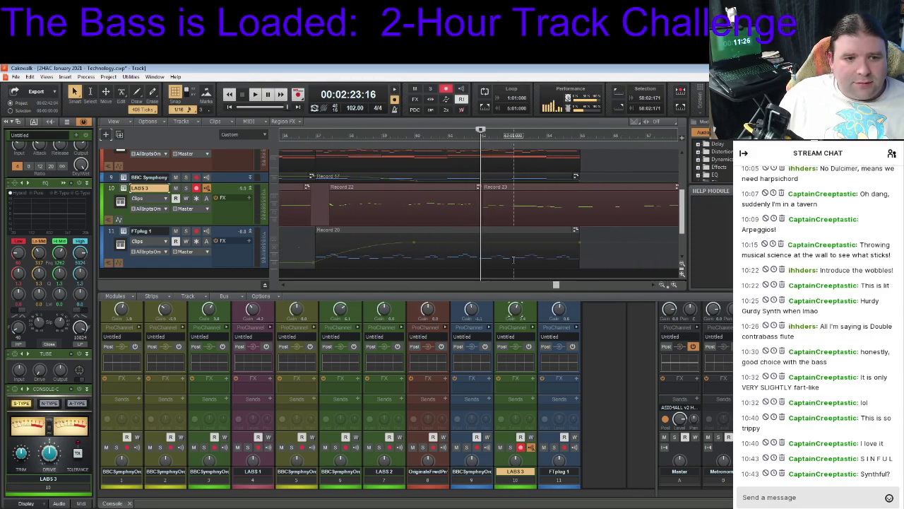
{"action": "left_click", "coordinate": [491, 231]}
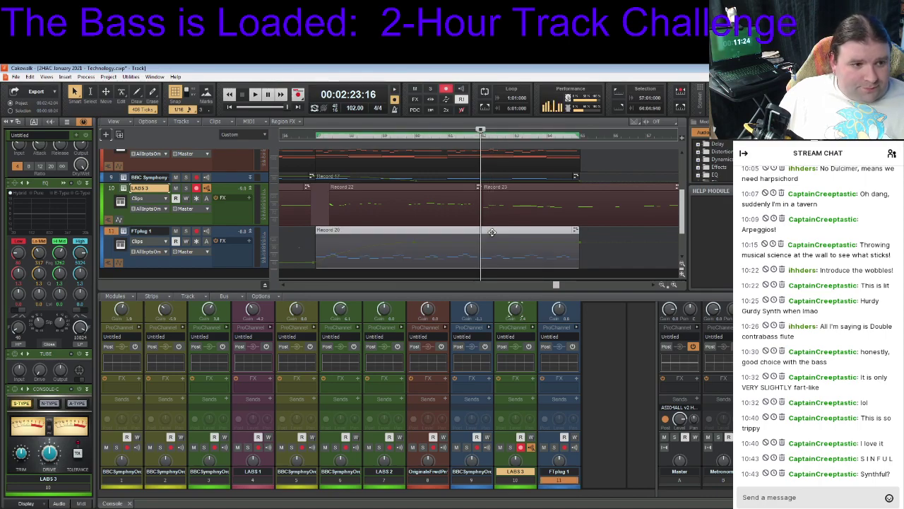
{"action": "left_click", "coordinate": [228, 230]}
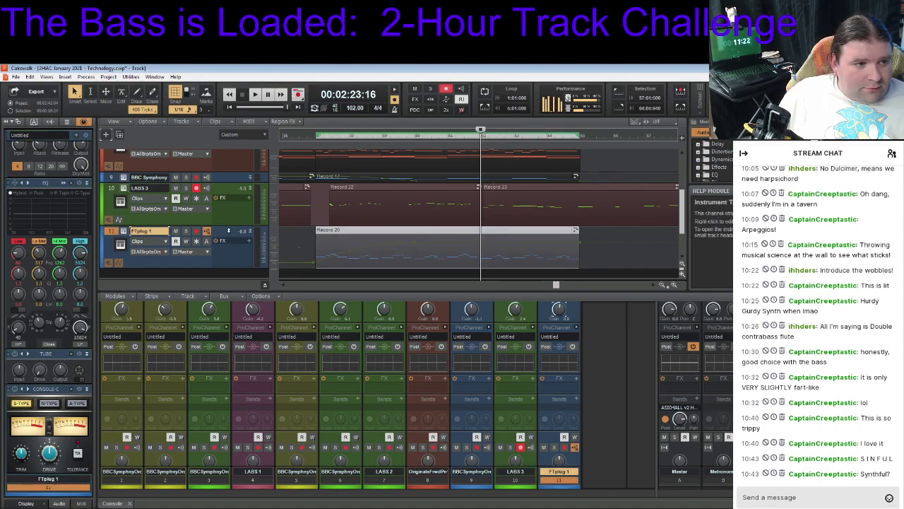
{"action": "left_click", "coordinate": [581, 138]}
{"action": "key", "text": "ctrl+v"}
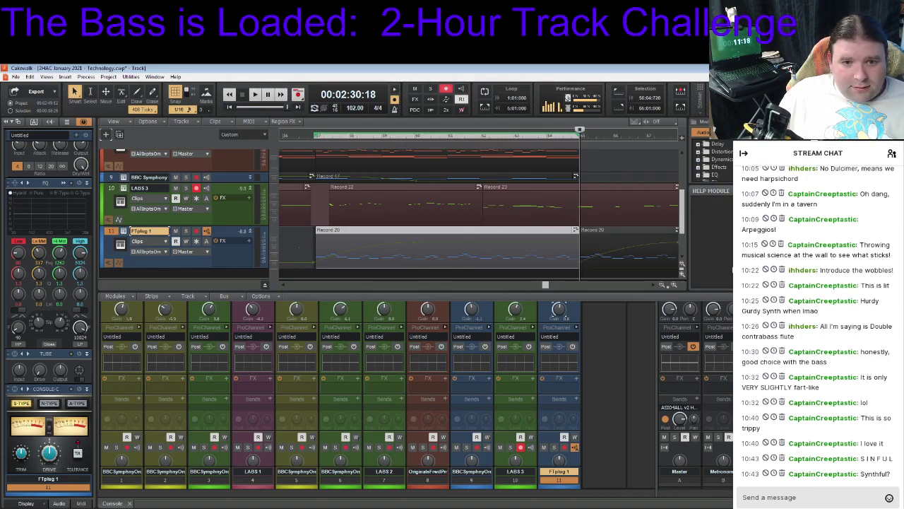
Select the pasted FTplug 1 clip and show the track's Volume automation lane
{"action": "left_click_drag", "start_coordinate": [548, 286], "coordinate": [561, 286]}
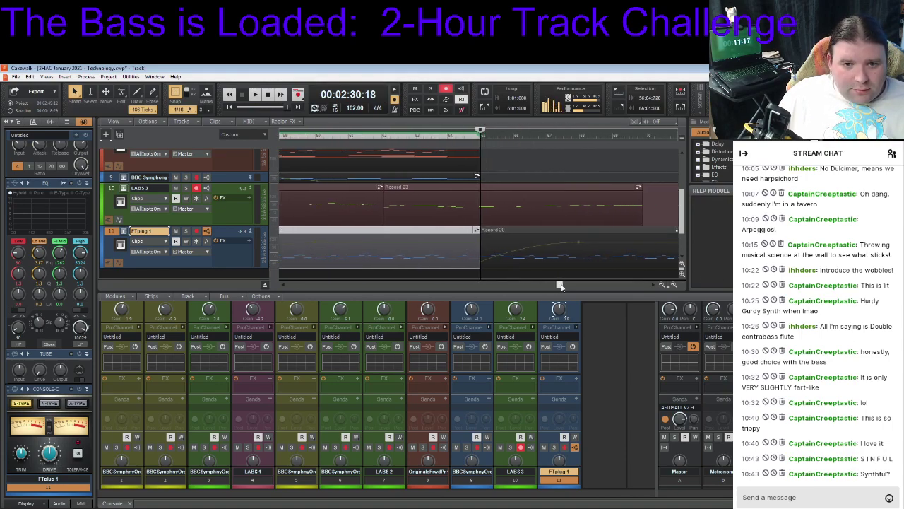
{"action": "left_click", "coordinate": [569, 234]}
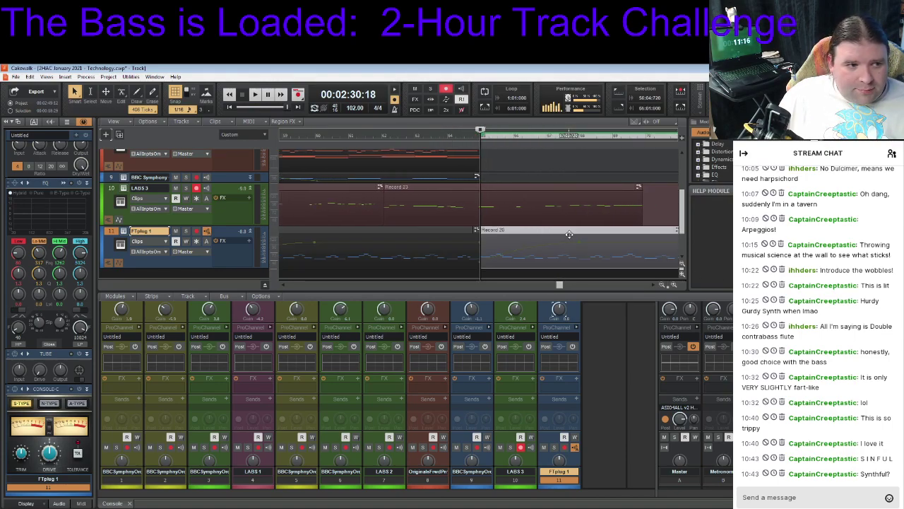
{"action": "left_click", "coordinate": [120, 263]}
{"action": "scroll", "coordinate": [476, 219], "scroll_direction": "down", "scroll_amount": 2}
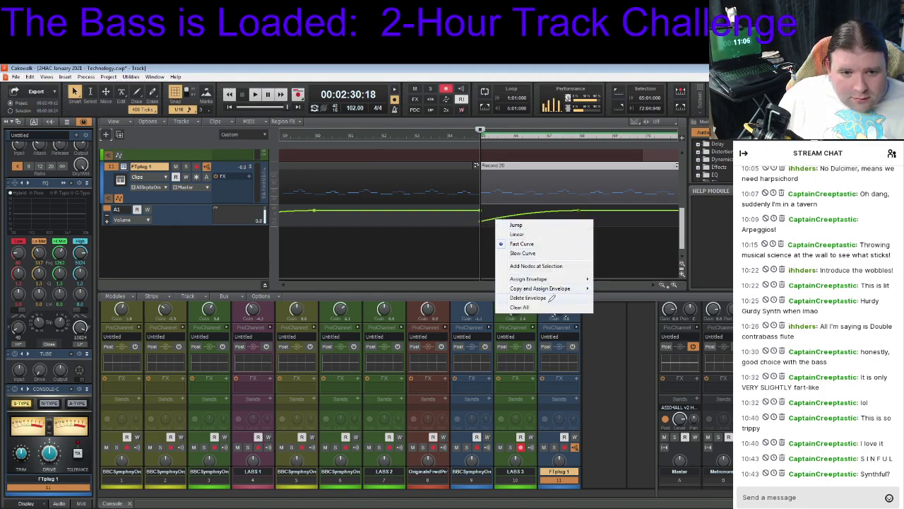
{"action": "mouse_move", "coordinate": [572, 279]}
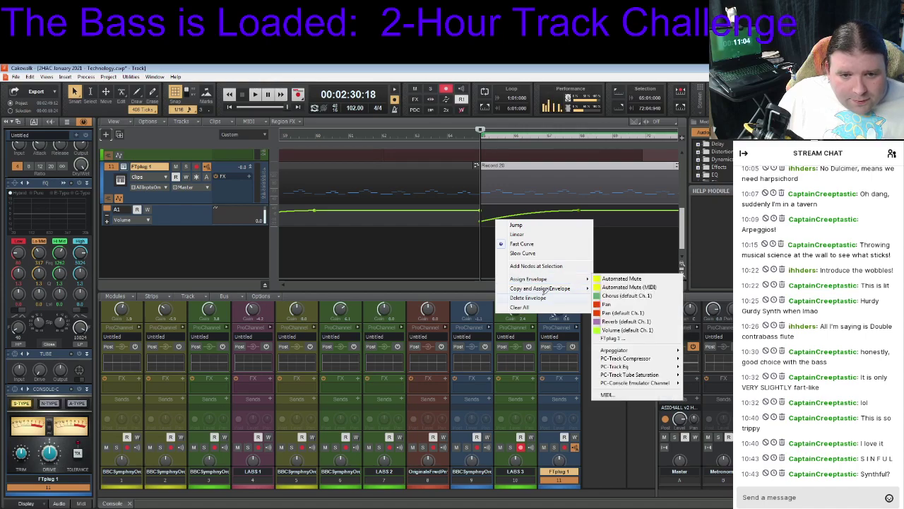
{"action": "left_click", "coordinate": [542, 297]}
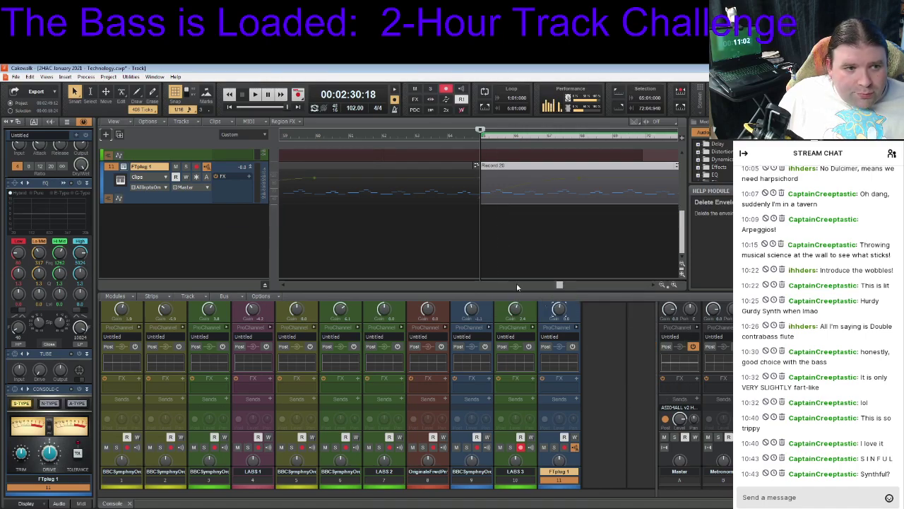
{"action": "key", "text": "ctrl+z"}
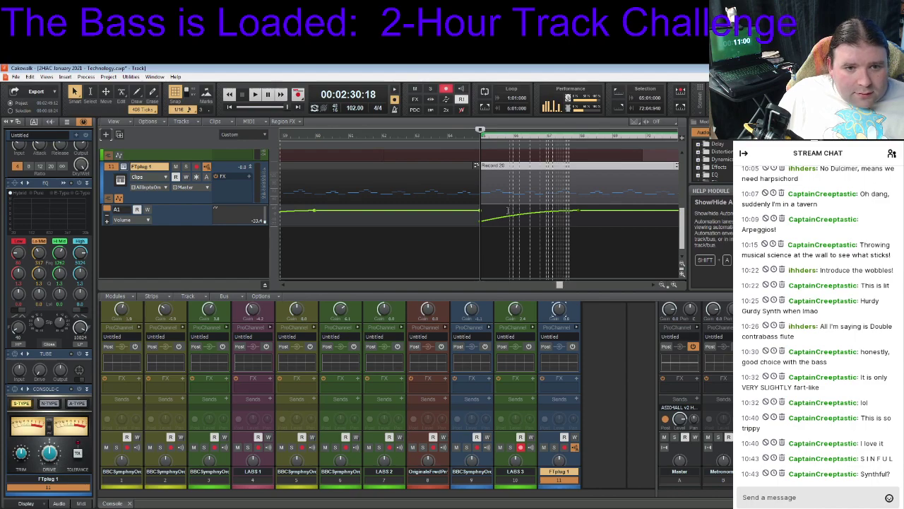
Delete the Volume envelope node at measure 65 on FTplug 1 and hide the automation lane
{"action": "right_click", "coordinate": [506, 212]}
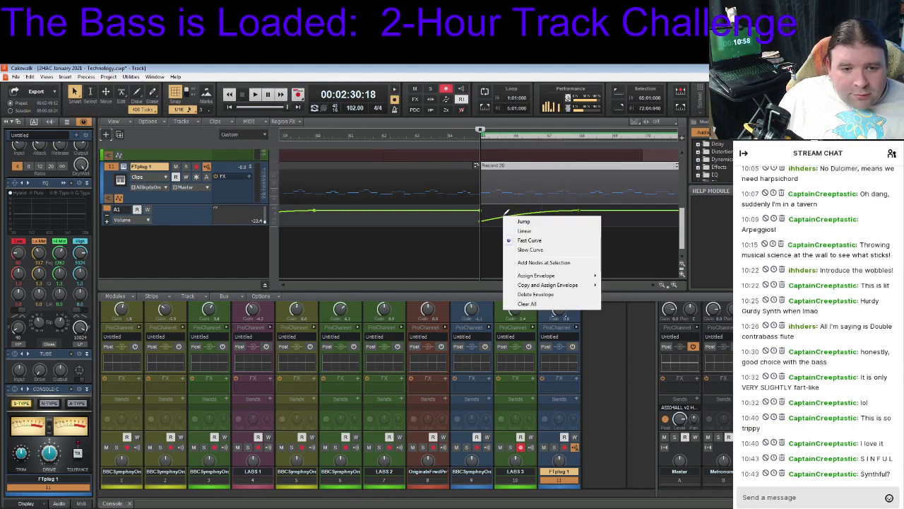
{"action": "left_click", "coordinate": [480, 224]}
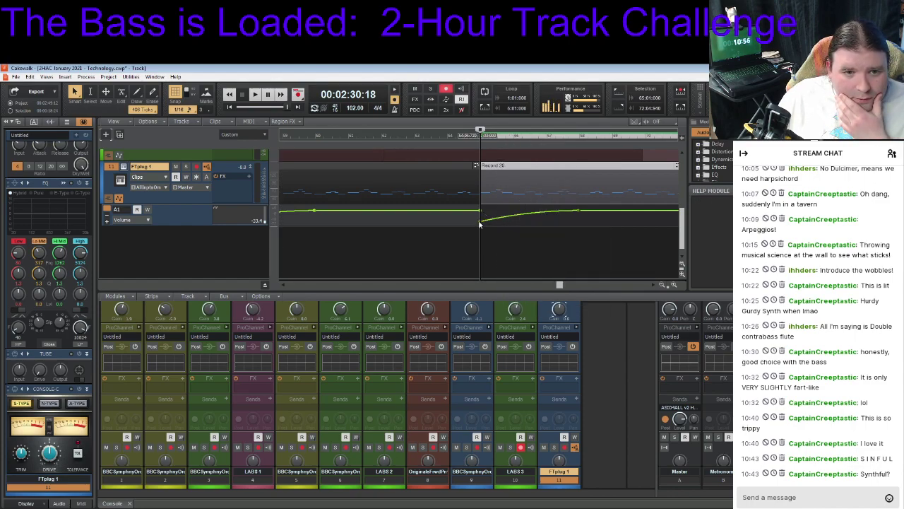
{"action": "right_click", "coordinate": [479, 224]}
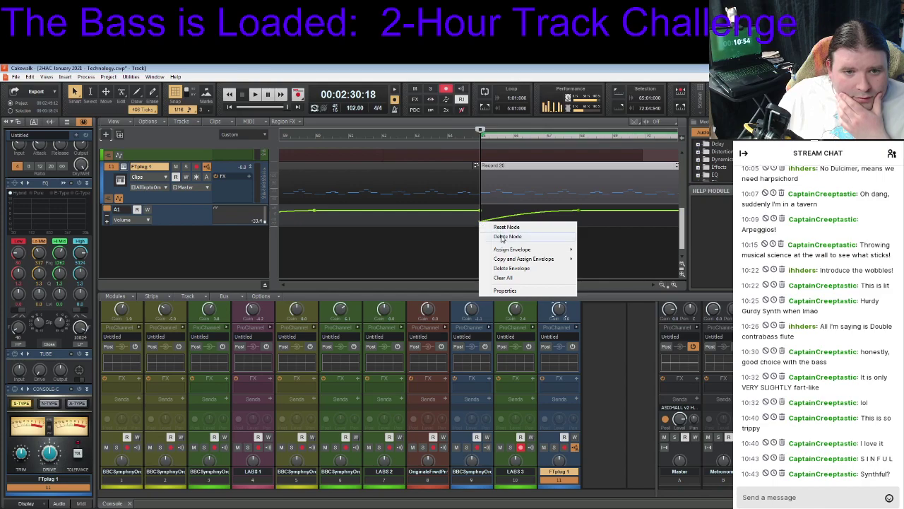
{"action": "left_click", "coordinate": [501, 236]}
{"action": "mouse_move", "coordinate": [563, 286]}
{"action": "left_mouse_down"}
{"action": "mouse_move", "coordinate": [545, 285]}
{"action": "mouse_move", "coordinate": [566, 285]}
{"action": "left_mouse_up"}
{"action": "mouse_move", "coordinate": [683, 223]}
{"action": "left_mouse_down"}
{"action": "mouse_move", "coordinate": [684, 195]}
{"action": "mouse_move", "coordinate": [684, 219]}
{"action": "mouse_move", "coordinate": [684, 209]}
{"action": "left_mouse_up"}
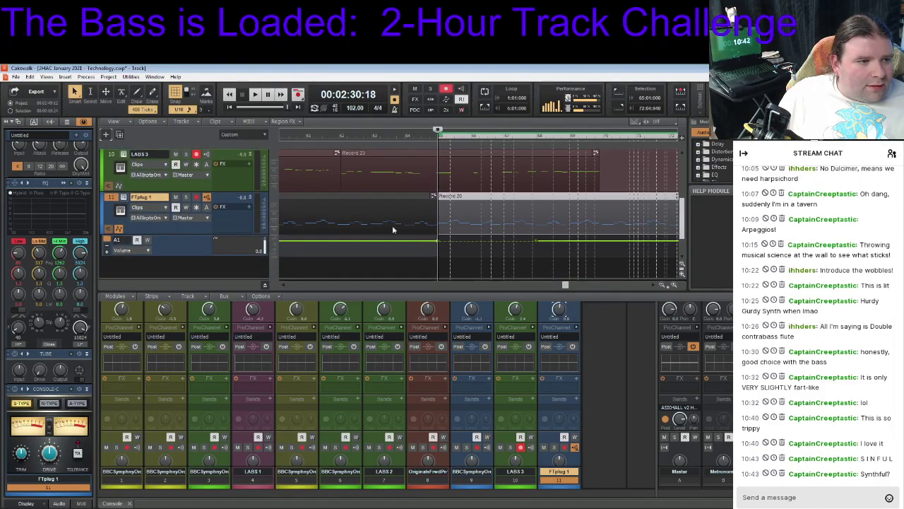
{"action": "left_click", "coordinate": [119, 229]}
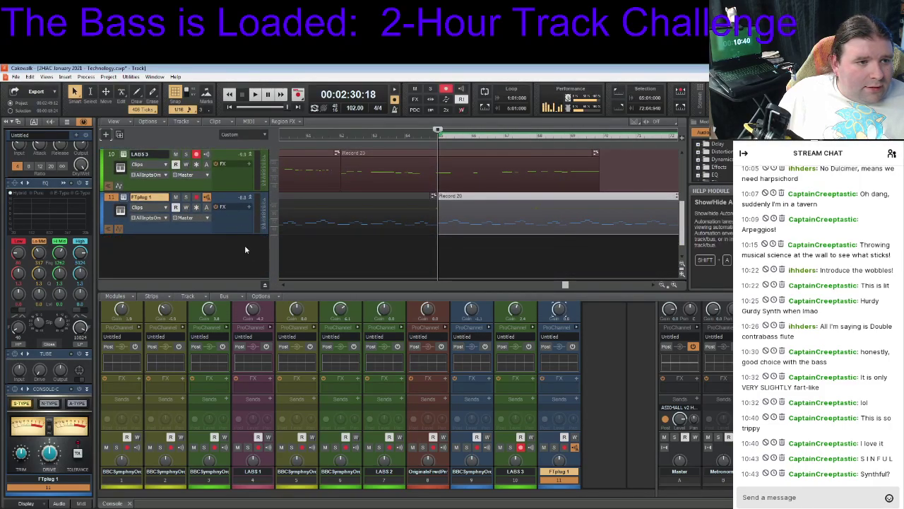
Add an instrument track using the U-NO-62 - TAL synth from the uncategorized plug-ins, below FTplug 1
{"action": "scroll", "coordinate": [248, 247], "scroll_direction": "up", "scroll_amount": 3}
{"action": "scroll", "coordinate": [253, 251], "scroll_direction": "down", "scroll_amount": 1}
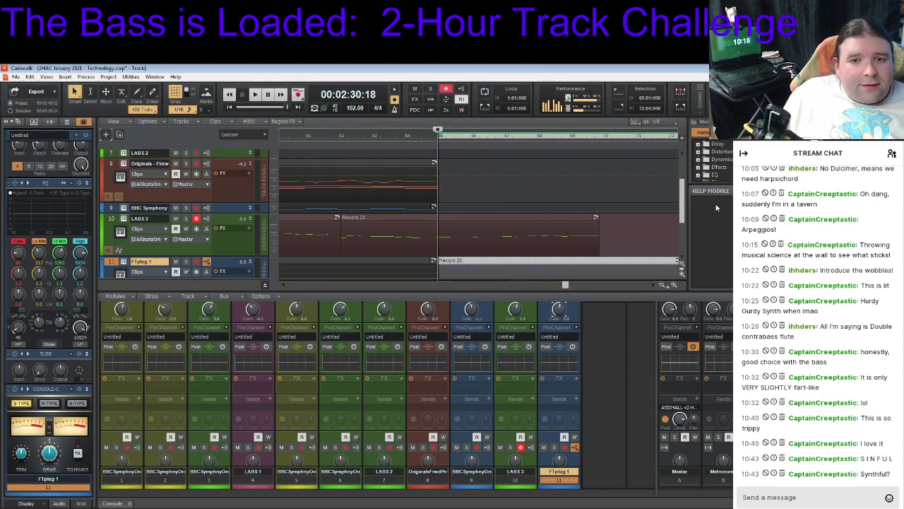
{"action": "scroll", "coordinate": [682, 210], "scroll_direction": "down", "scroll_amount": 1}
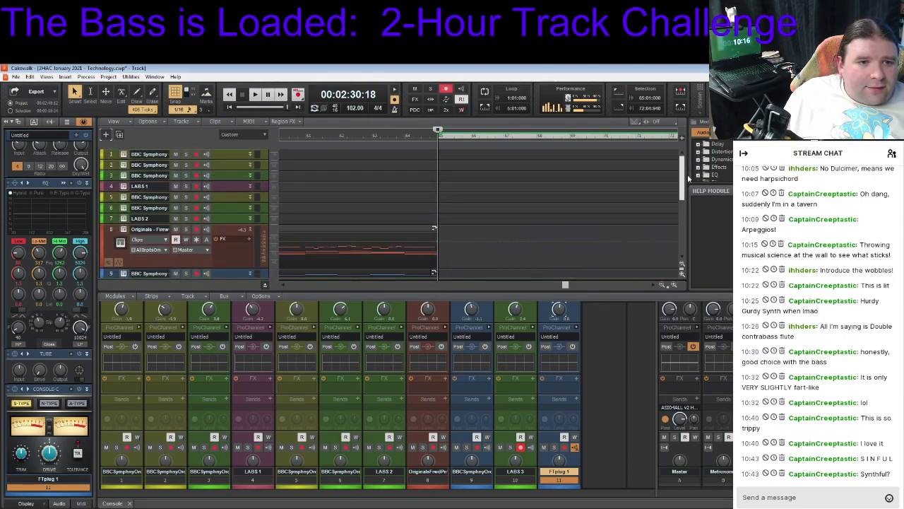
{"action": "scroll", "coordinate": [691, 218], "scroll_direction": "down", "scroll_amount": 1}
{"action": "scroll", "coordinate": [693, 226], "scroll_direction": "down", "scroll_amount": 1}
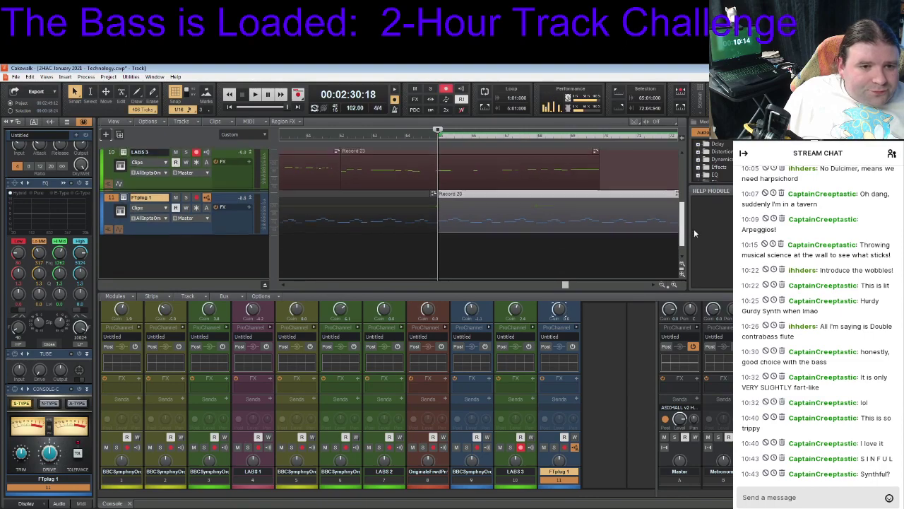
{"action": "right_click", "coordinate": [228, 251]}
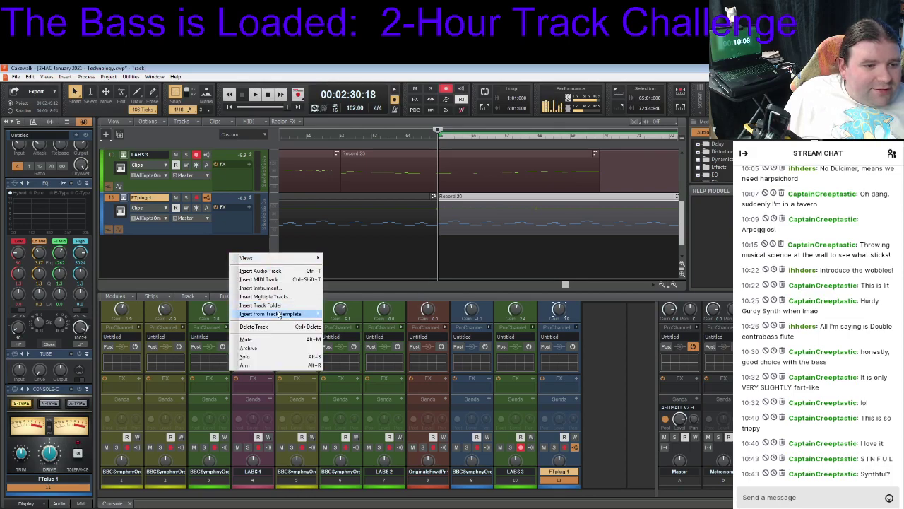
{"action": "mouse_move", "coordinate": [281, 314]}
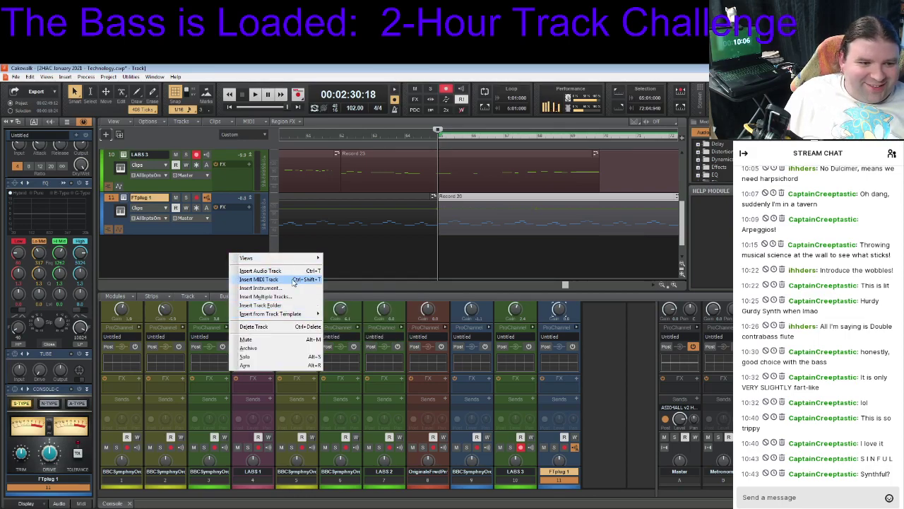
{"action": "left_click", "coordinate": [125, 260]}
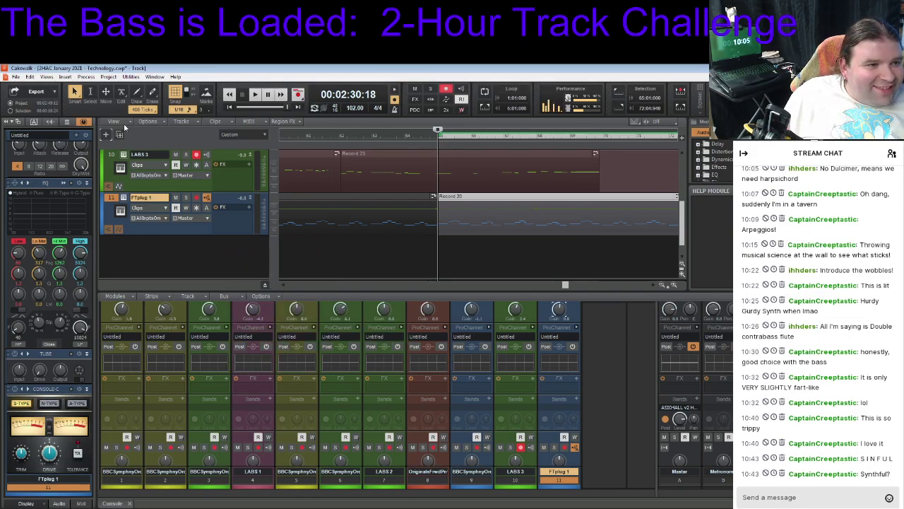
{"action": "left_click", "coordinate": [107, 134]}
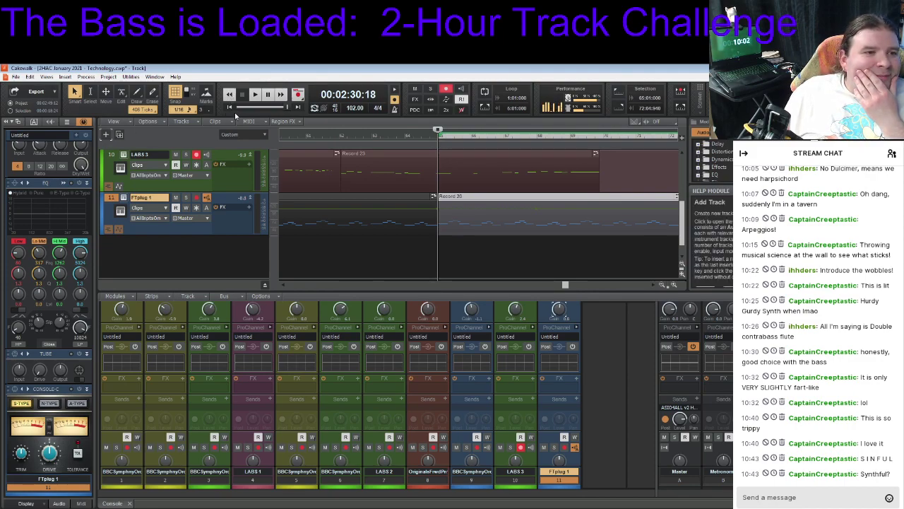
{"action": "mouse_move", "coordinate": [234, 115]}
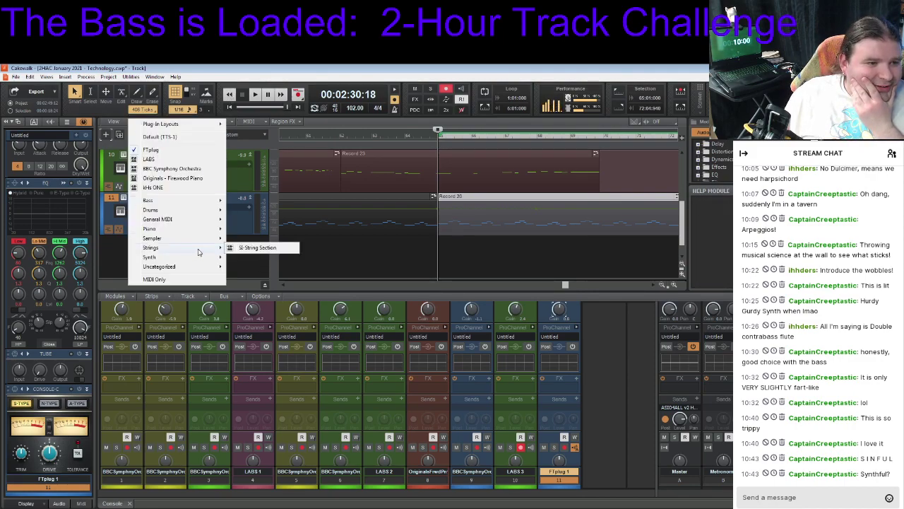
{"action": "mouse_move", "coordinate": [209, 260]}
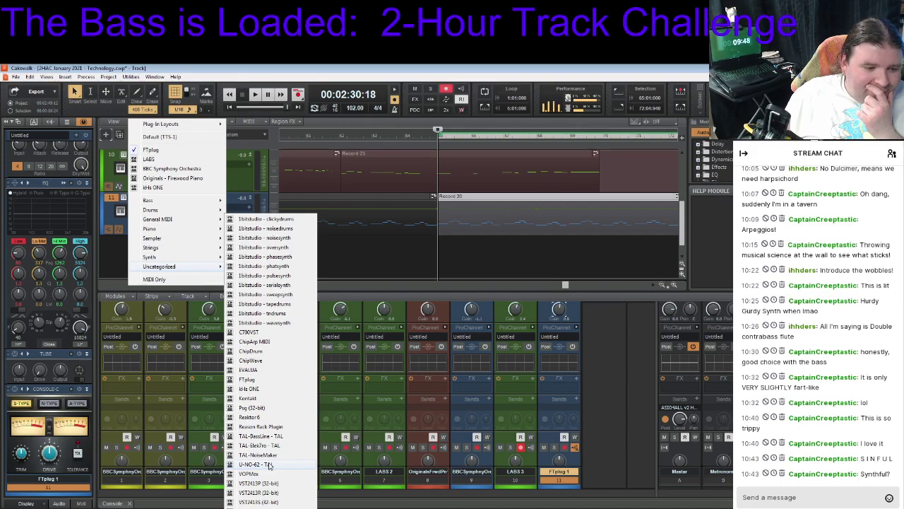
{"action": "left_click", "coordinate": [269, 464]}
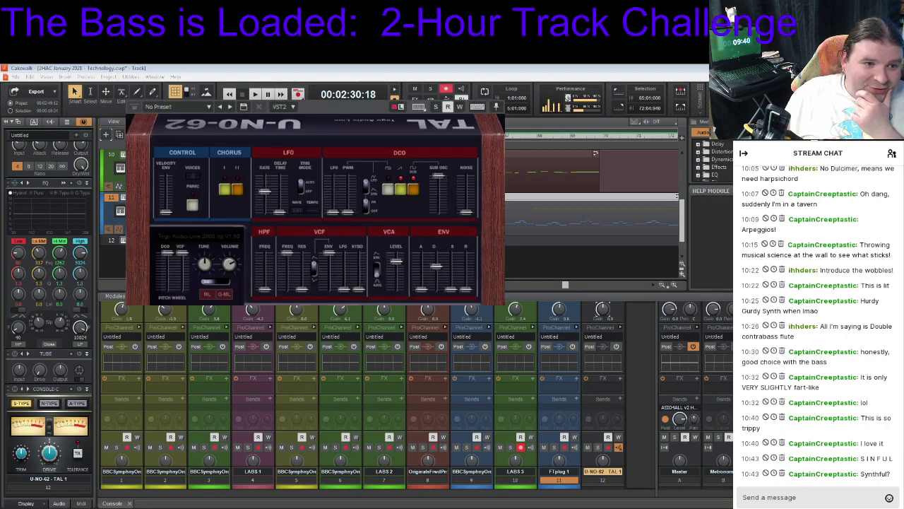
{"action": "left_click", "coordinate": [102, 245]}
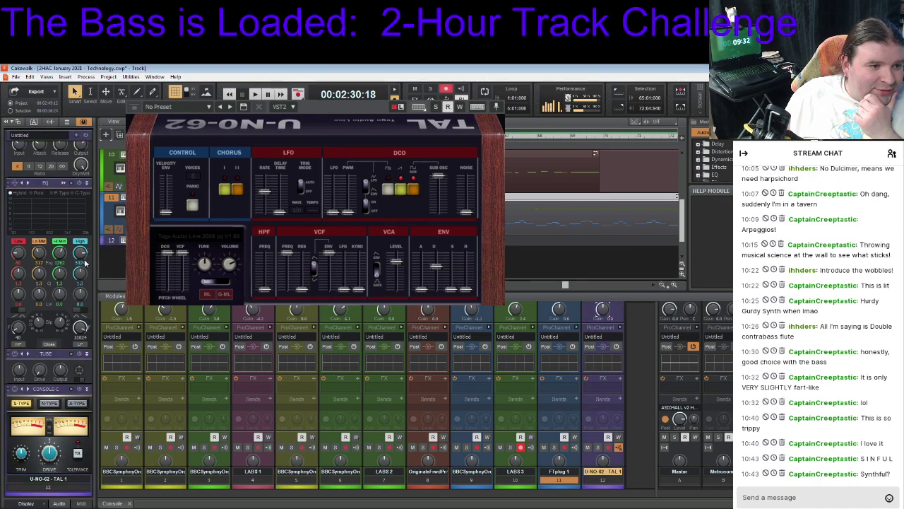
Audition the glass flute and Nostalgic Lead presets on the U-NO-62 synth, and settle on the Square Pad preset
{"action": "left_click", "coordinate": [210, 105]}
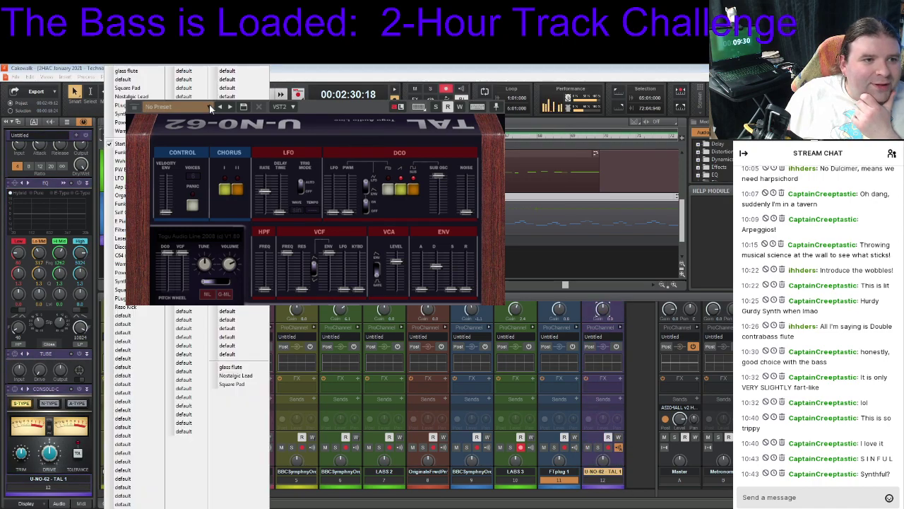
{"action": "left_click", "coordinate": [245, 369]}
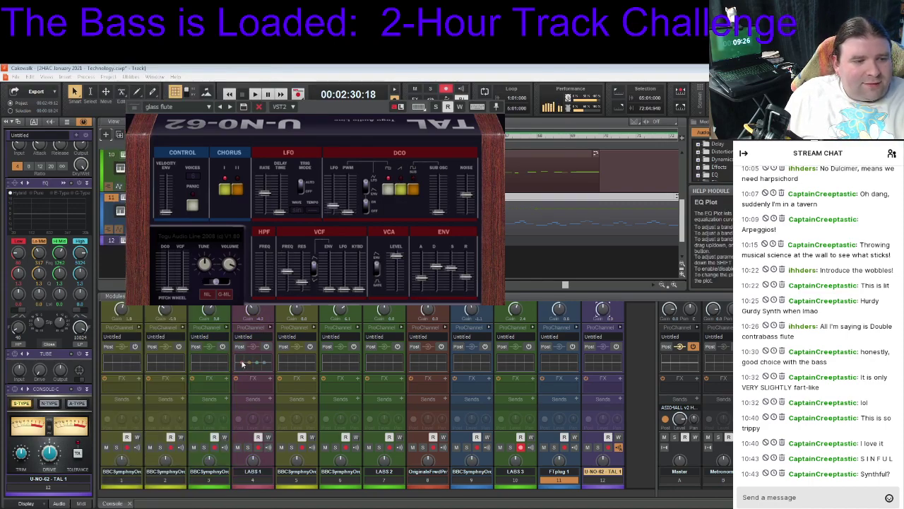
{"action": "left_click", "coordinate": [211, 105]}
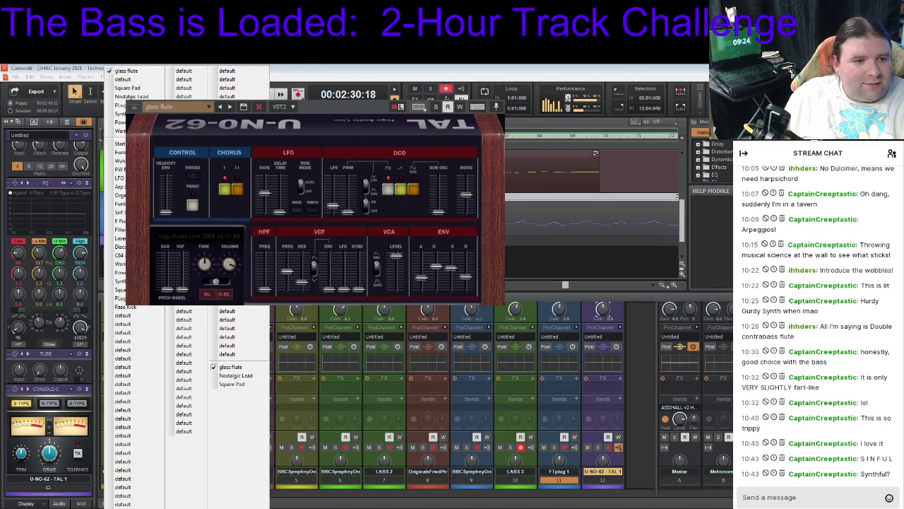
{"action": "left_click", "coordinate": [246, 373]}
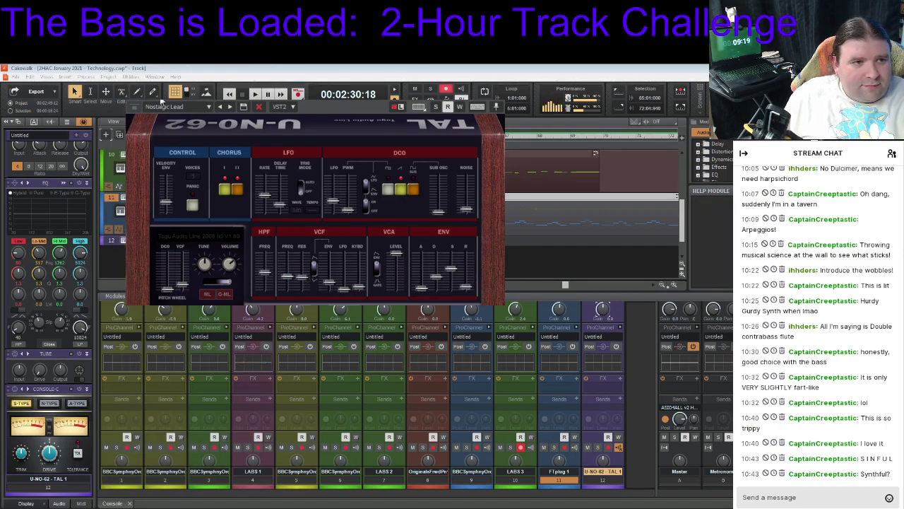
{"action": "left_click", "coordinate": [209, 106]}
{"action": "left_click", "coordinate": [243, 385]}
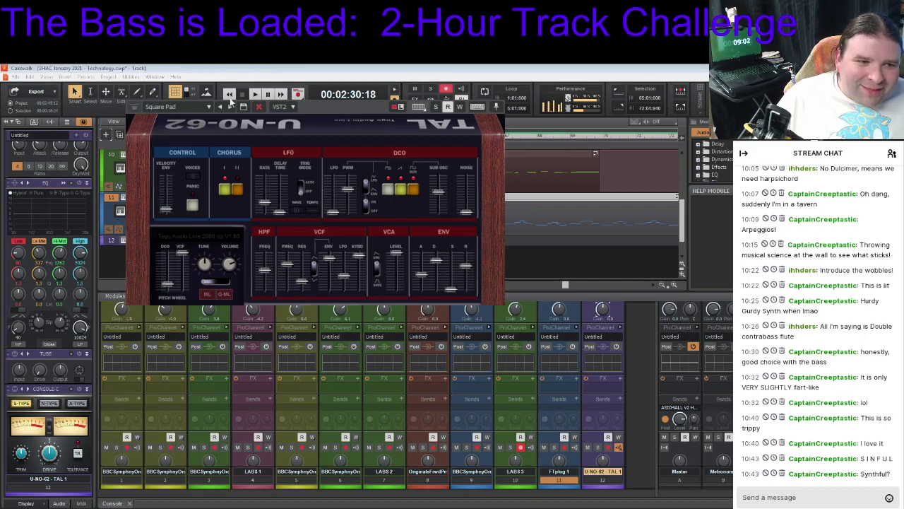
{"action": "left_click", "coordinate": [163, 106]}
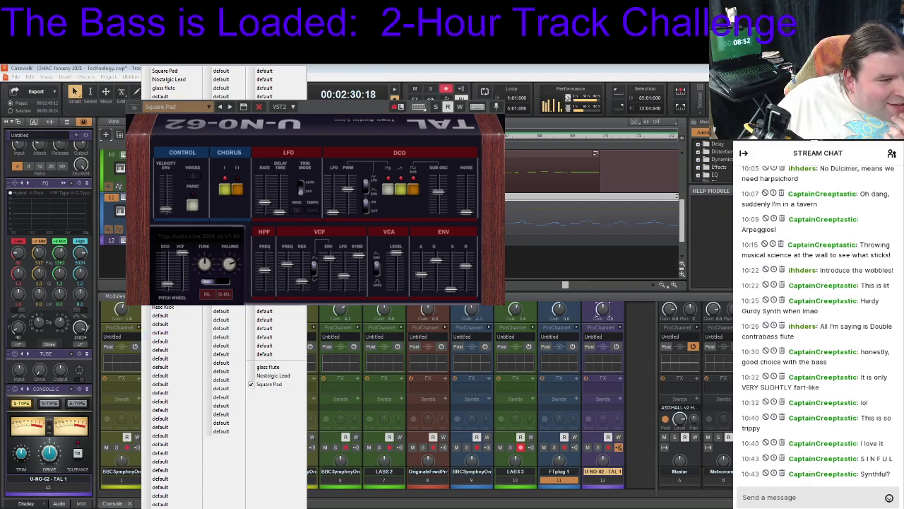
{"action": "left_click", "coordinate": [344, 101]}
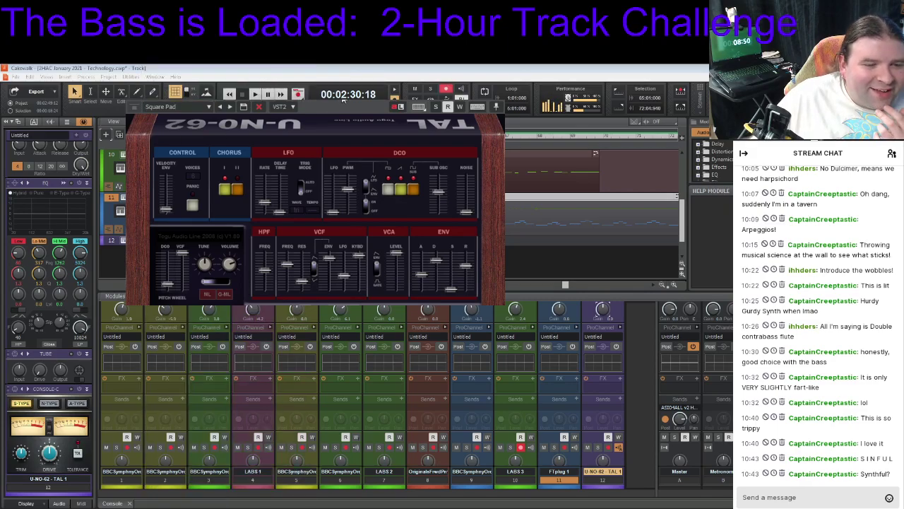
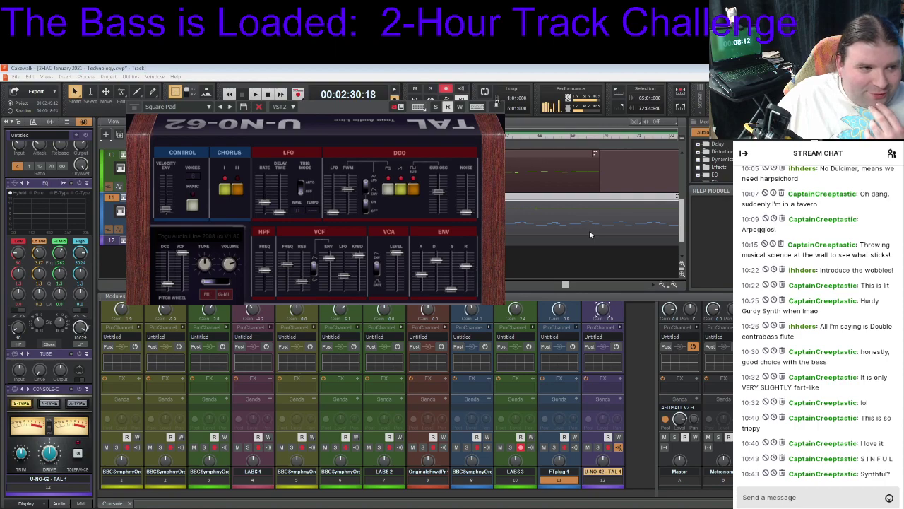
Return to the track view and expand the U-NO-62 - TAL 1 track to its full height
{"action": "left_click", "coordinate": [208, 241]}
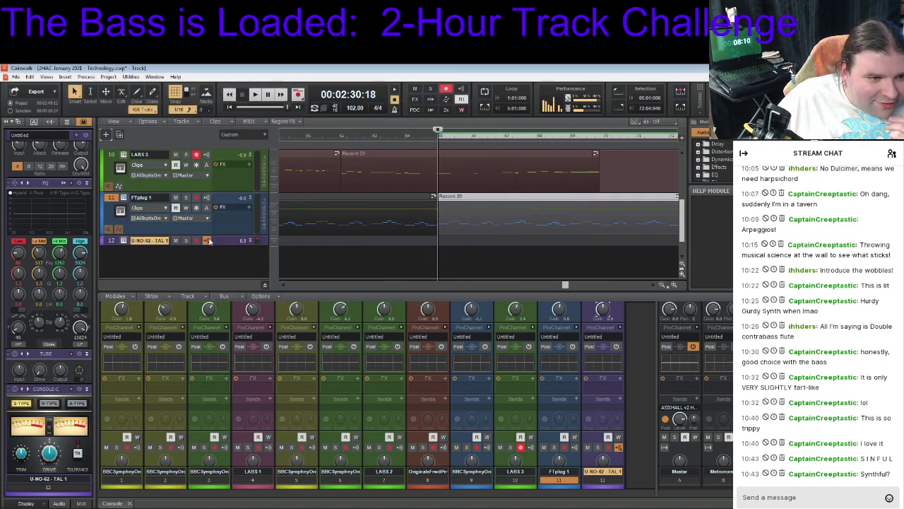
{"action": "double_click", "coordinate": [248, 243]}
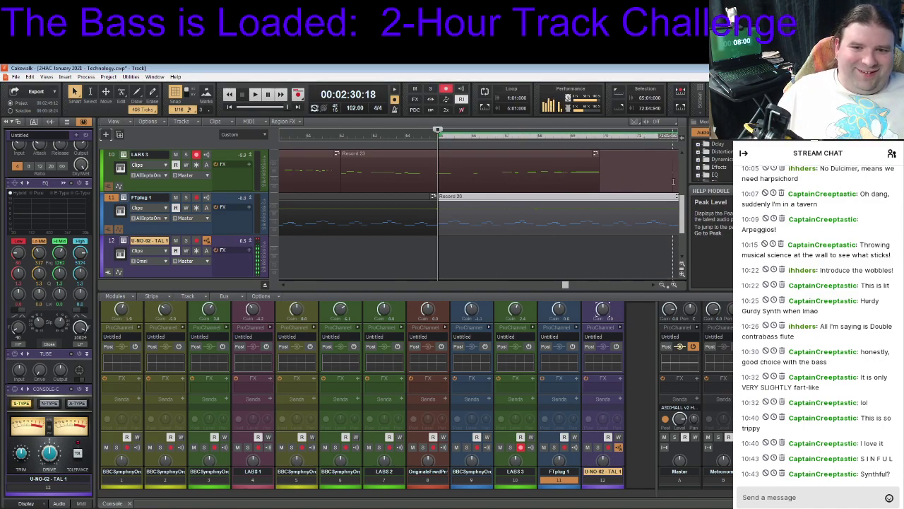
{"action": "left_click_drag", "start_coordinate": [683, 201], "coordinate": [698, 179]}
{"action": "scroll", "coordinate": [565, 173], "scroll_direction": "down", "scroll_amount": 1}
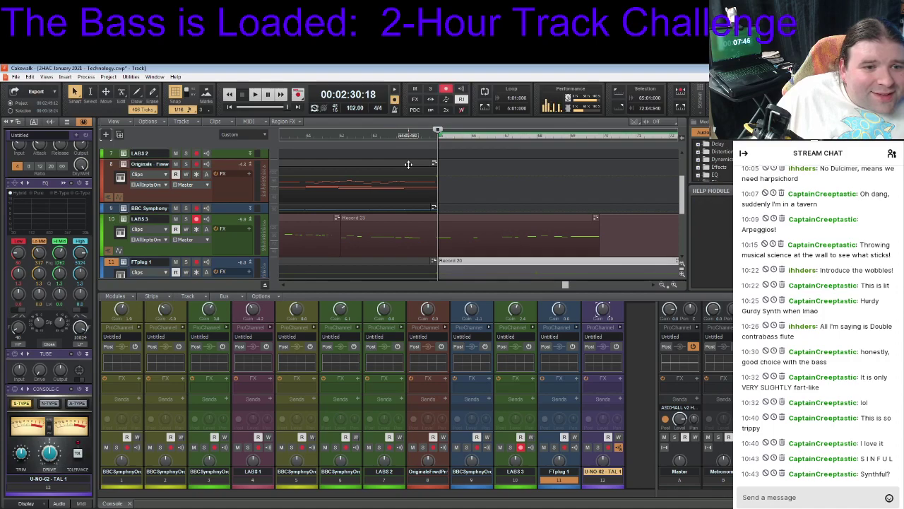
{"action": "left_click_drag", "start_coordinate": [686, 203], "coordinate": [683, 229]}
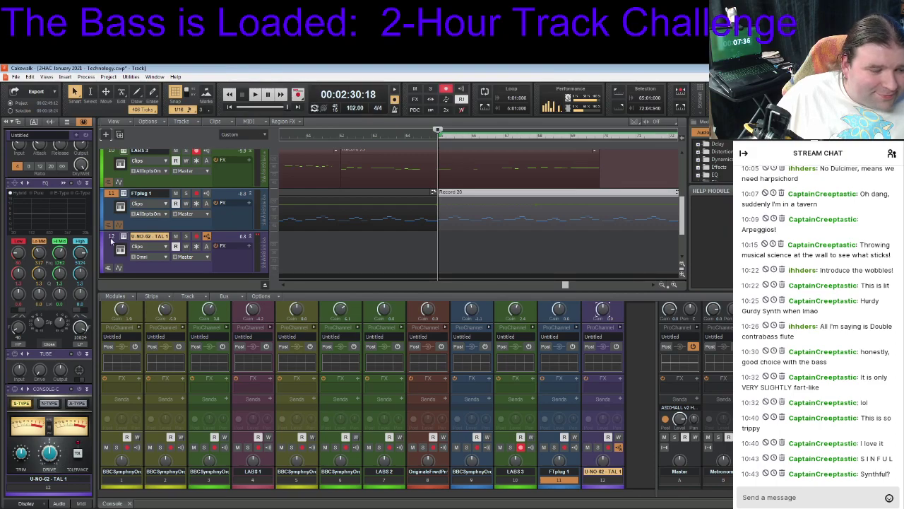
Disarm LABS 3 and leave only the U-NO-62 - TAL 1 track armed for recording
{"action": "left_click", "coordinate": [196, 236]}
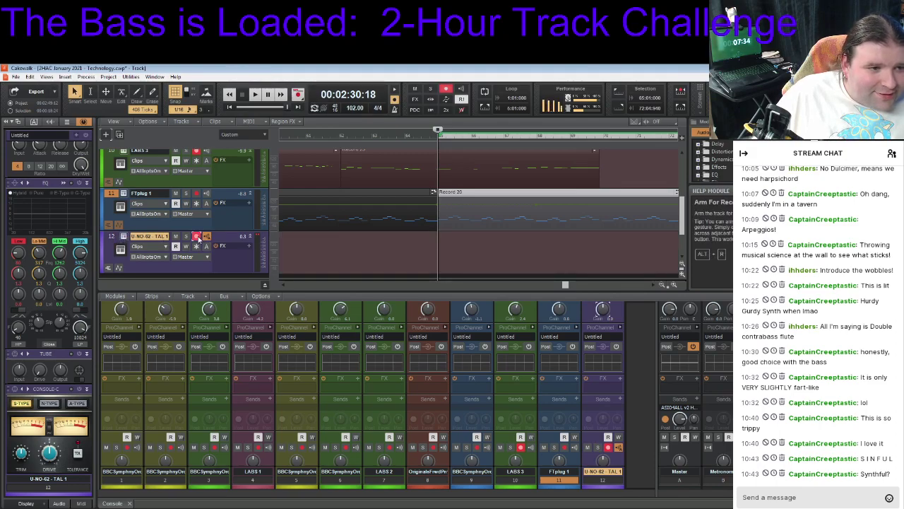
{"action": "scroll", "coordinate": [260, 229], "scroll_direction": "up", "scroll_amount": 1}
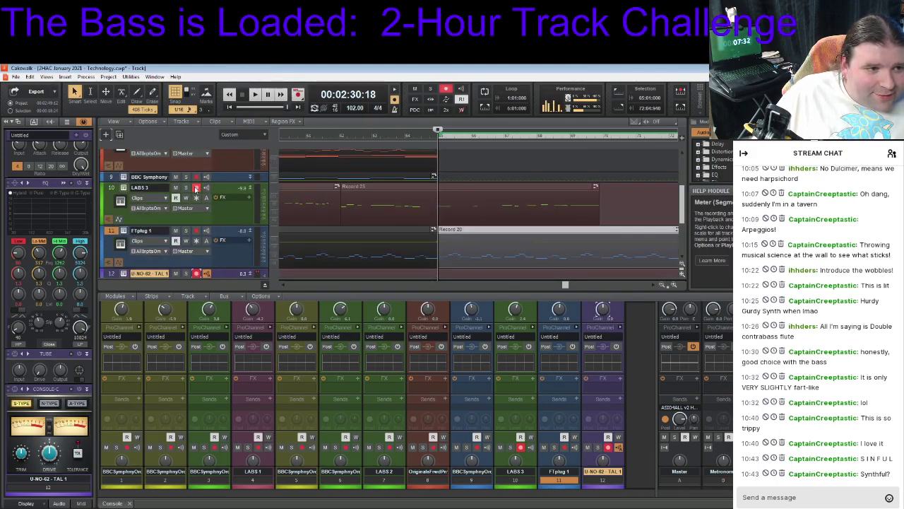
{"action": "scroll", "coordinate": [355, 214], "scroll_direction": "down", "scroll_amount": 1}
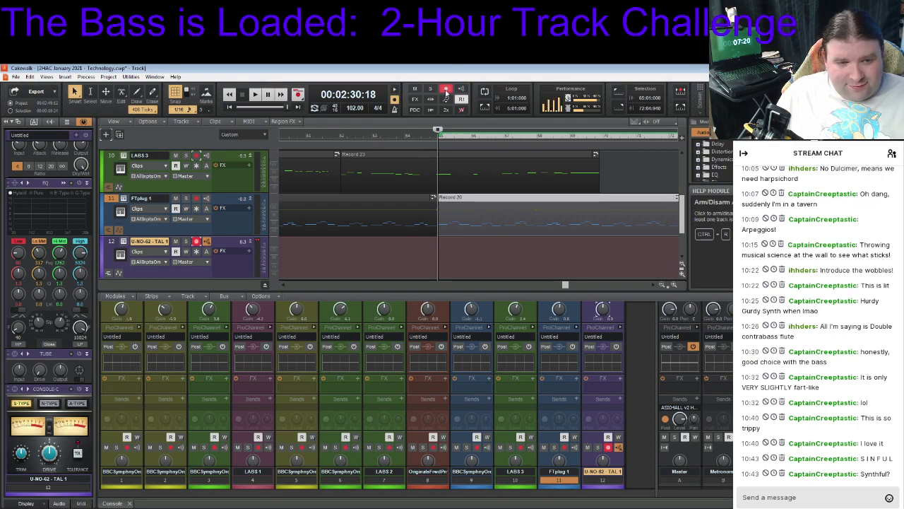
{"action": "left_click", "coordinate": [445, 92]}
{"action": "left_click", "coordinate": [446, 91]}
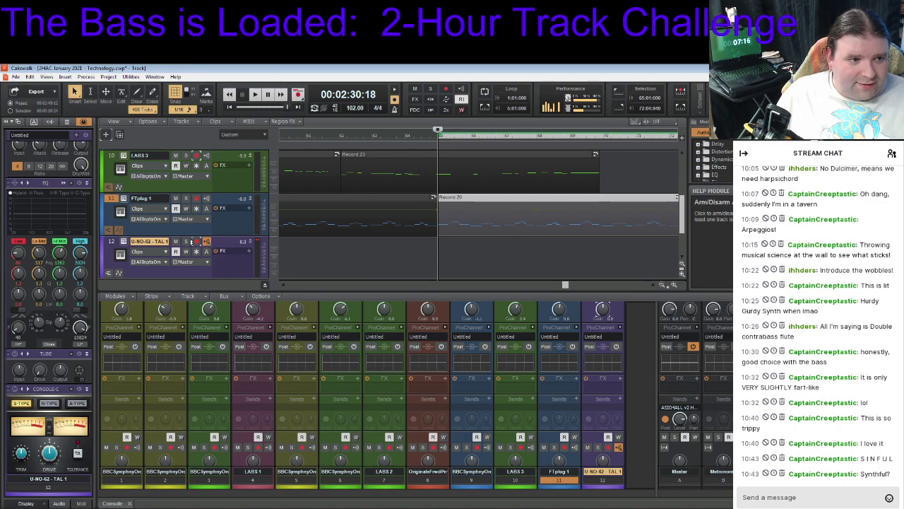
{"action": "left_click", "coordinate": [196, 241]}
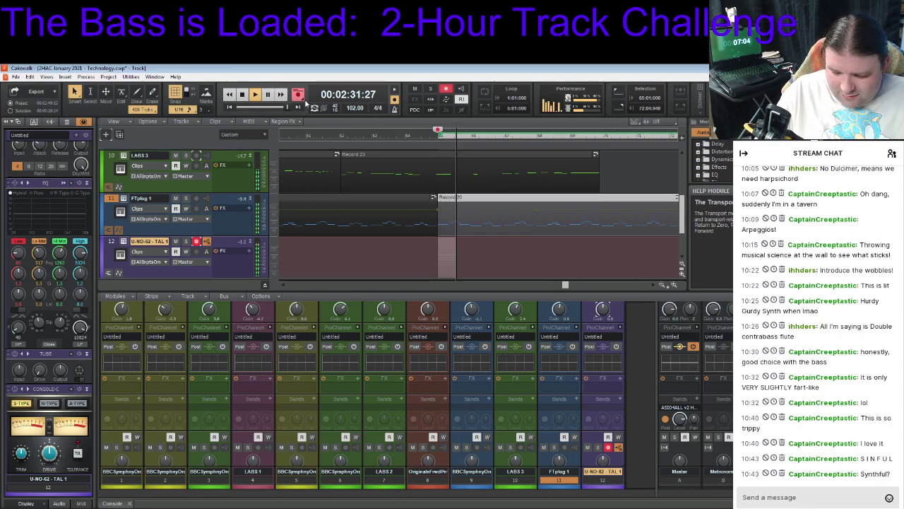
Record a short take on the U-NO-62 - TAL 1 track from measure 65 and undo it
{"action": "key", "text": "space"}
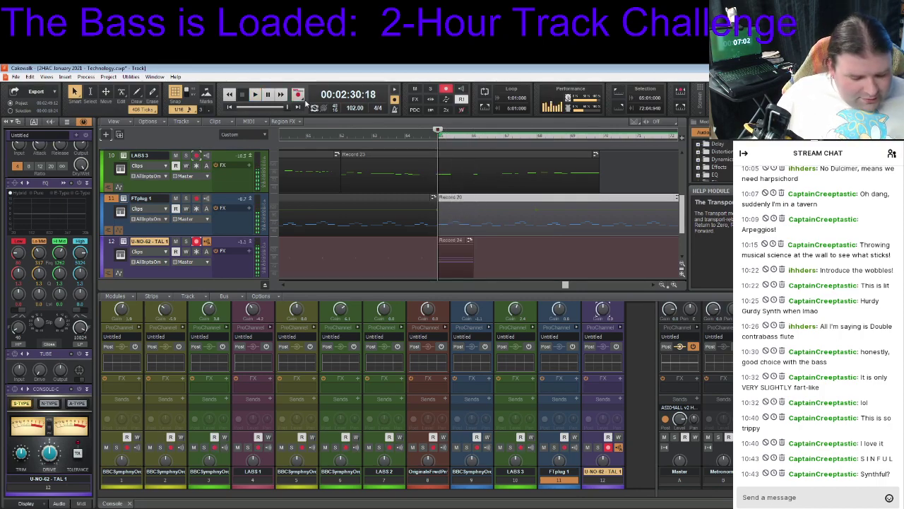
{"action": "key", "text": "ctrl+z"}
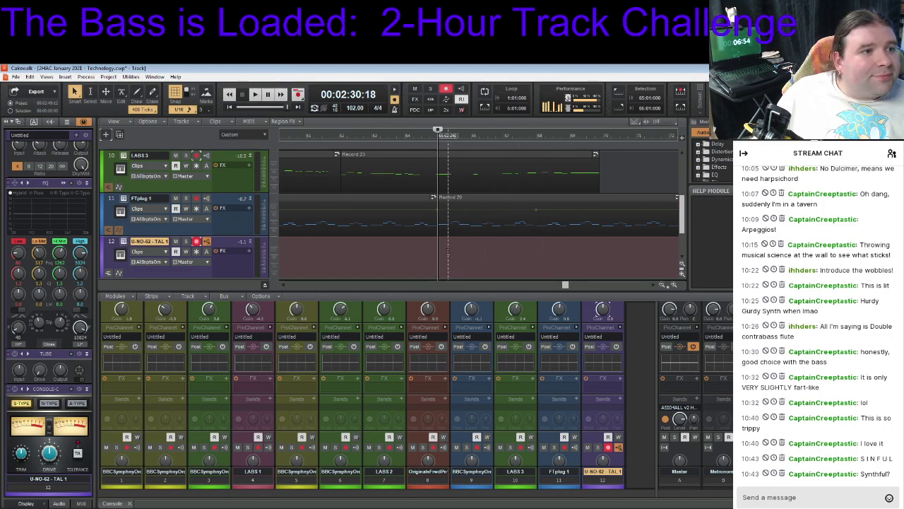
Open the Piano Roll from the FTplug 1 clip and switch it to the U-NO-62 - TAL 1 track, showing the octaves above C6
{"action": "double_click", "coordinate": [452, 199]}
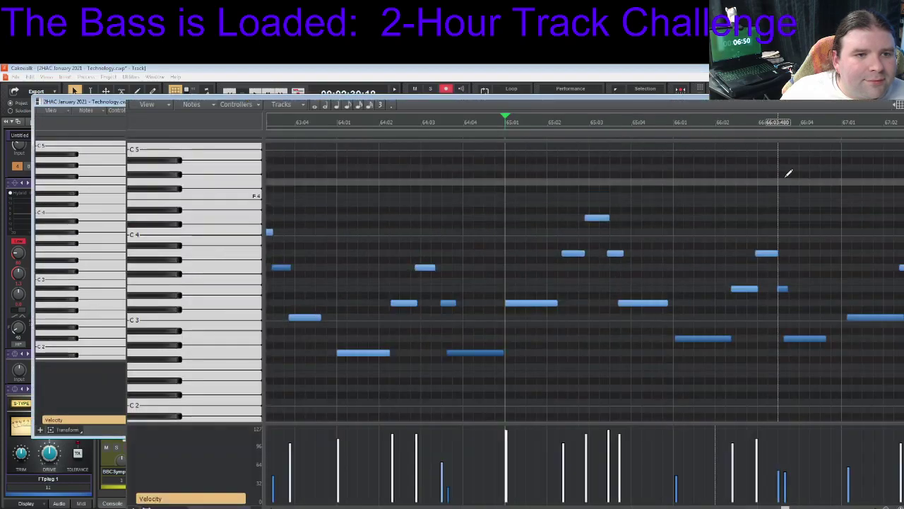
{"action": "key", "text": "Down"}
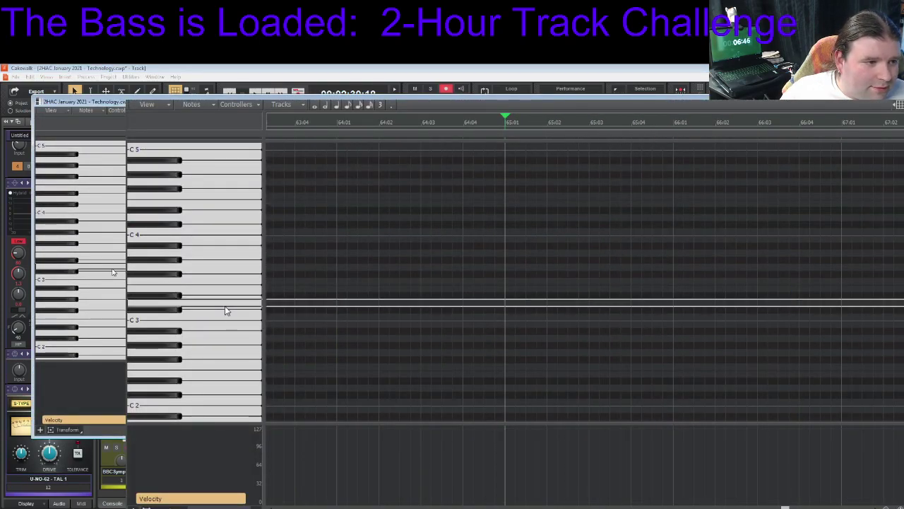
{"action": "scroll", "coordinate": [215, 216], "scroll_direction": "up", "scroll_amount": 6}
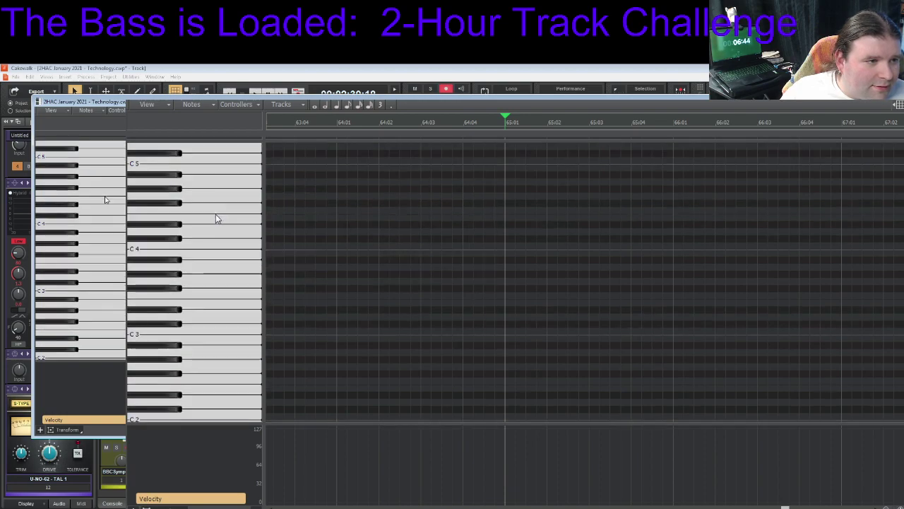
{"action": "scroll", "coordinate": [215, 214], "scroll_direction": "up", "scroll_amount": 1}
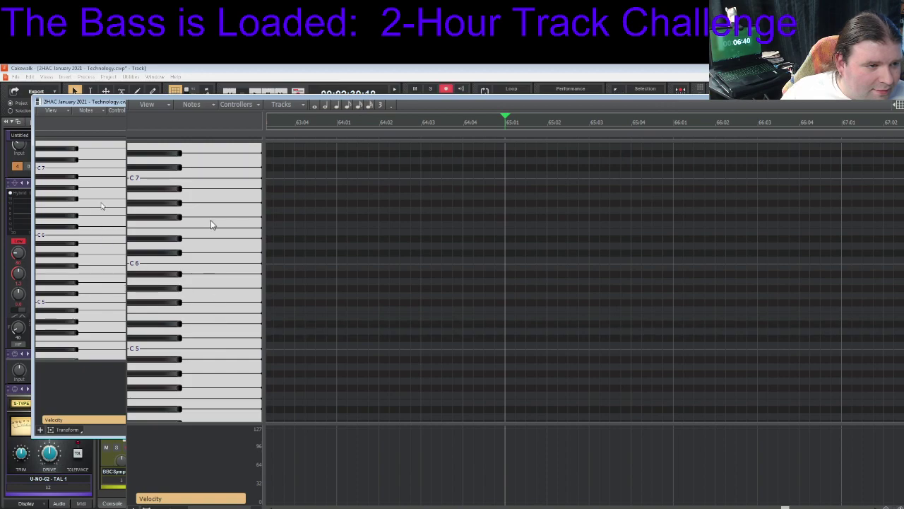
{"action": "scroll", "coordinate": [212, 248], "scroll_direction": "up", "scroll_amount": 3}
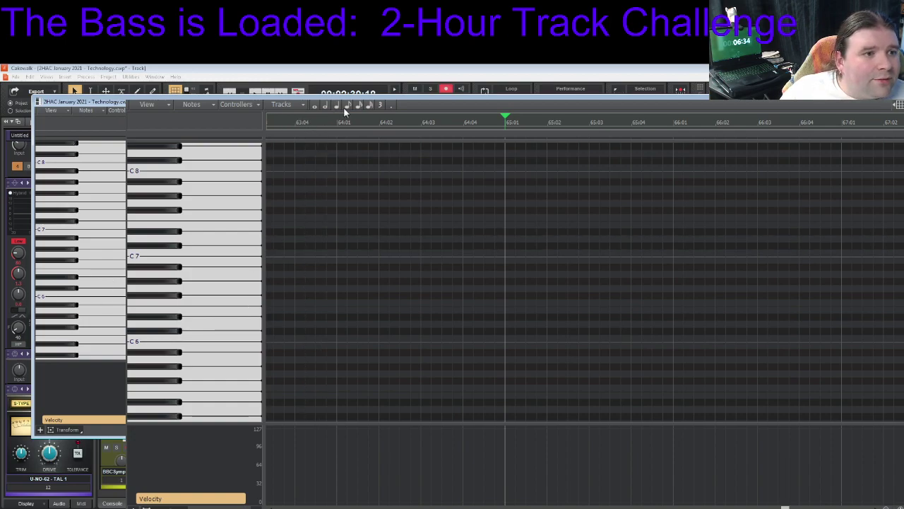
Draw a whole-note D6 near the start of measure 65 and trim its start to 65:01
{"action": "left_click", "coordinate": [314, 105]}
{"action": "left_click", "coordinate": [499, 322]}
{"action": "left_click", "coordinate": [500, 322]}
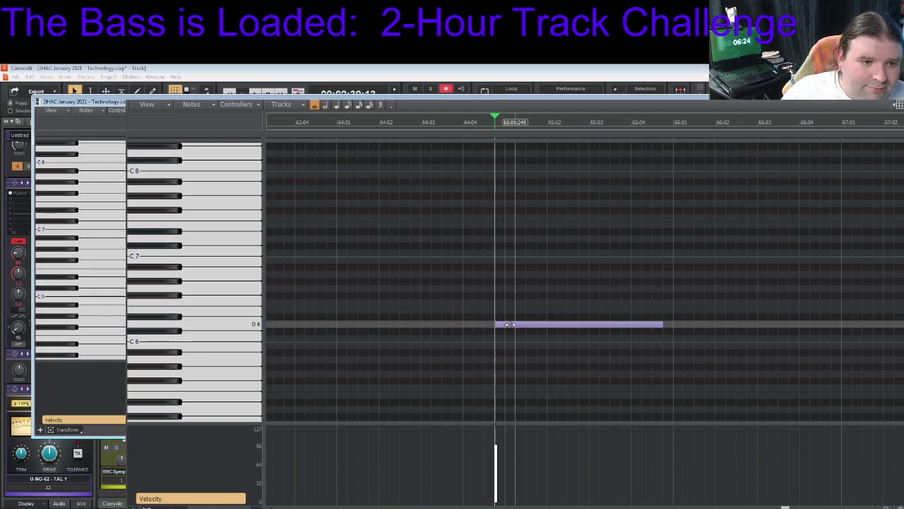
{"action": "left_click", "coordinate": [506, 123]}
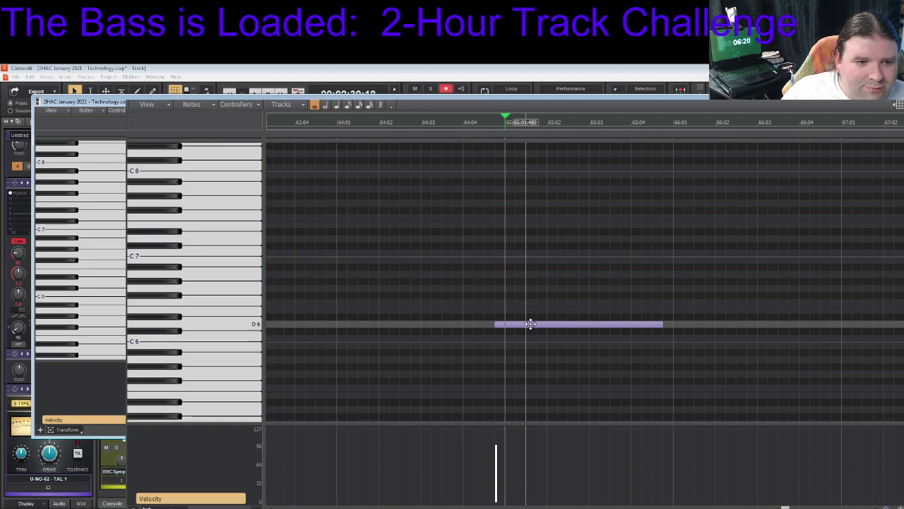
{"action": "left_click_drag", "start_coordinate": [498, 323], "coordinate": [506, 323]}
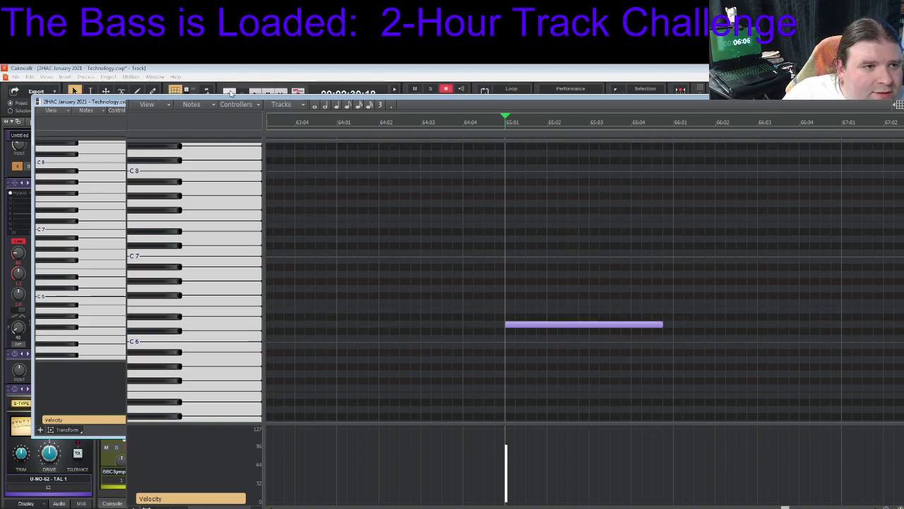
Resize the D6 note to three beats, ending at 65:04, and play it back from measure 65
{"action": "left_click", "coordinate": [326, 105]}
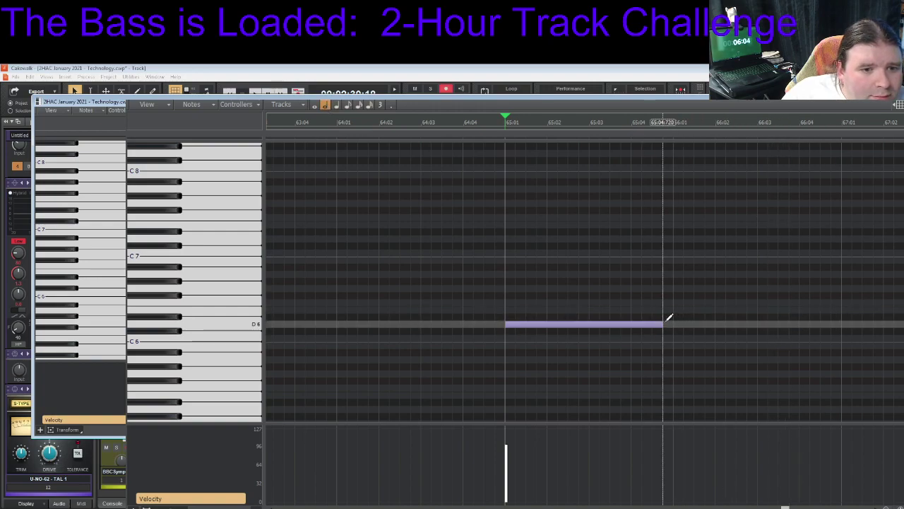
{"action": "left_click_drag", "start_coordinate": [668, 320], "coordinate": [589, 322]}
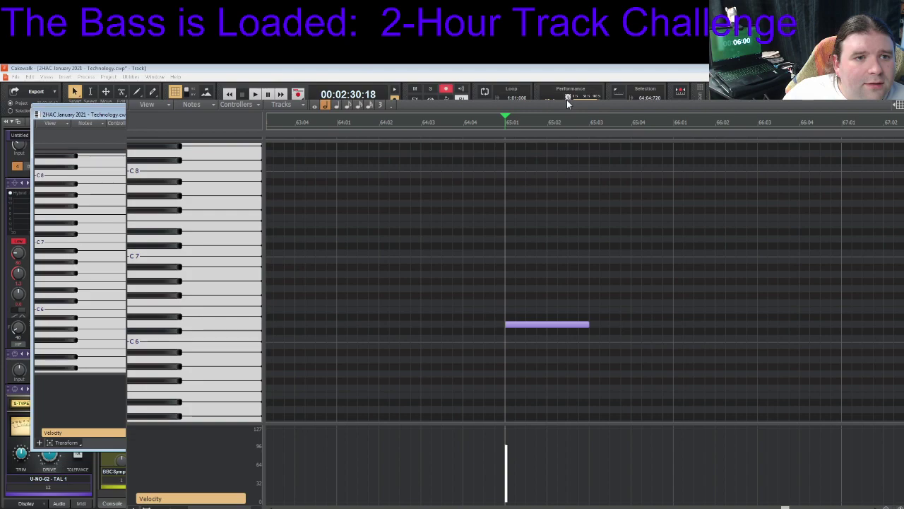
{"action": "left_click", "coordinate": [394, 92]}
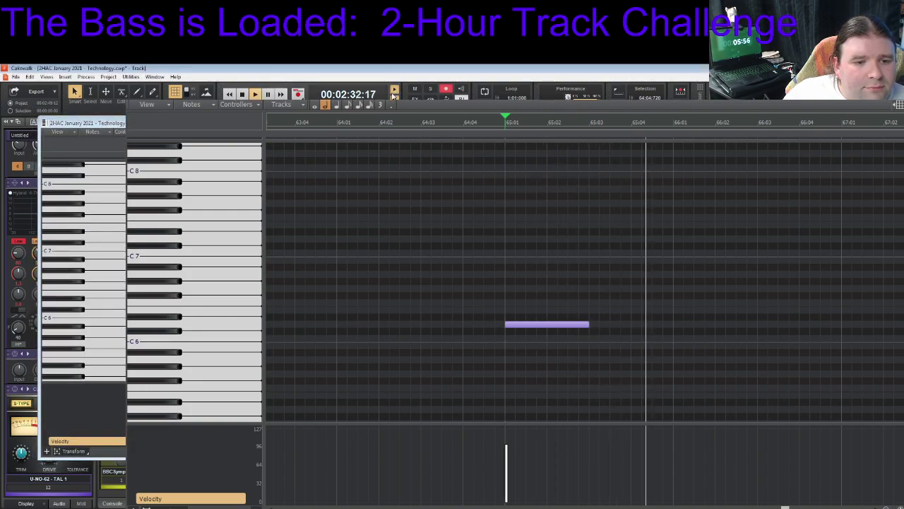
{"action": "key", "text": "space"}
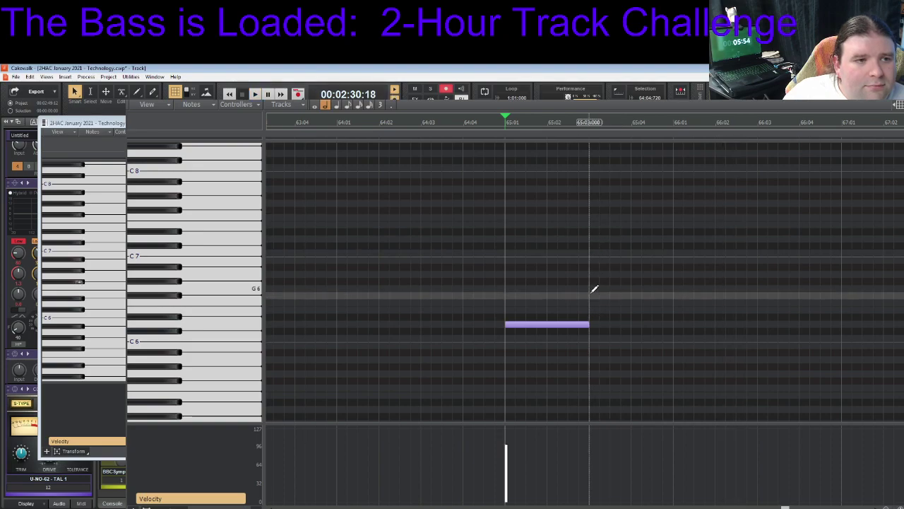
{"action": "left_click_drag", "start_coordinate": [587, 324], "coordinate": [544, 326]}
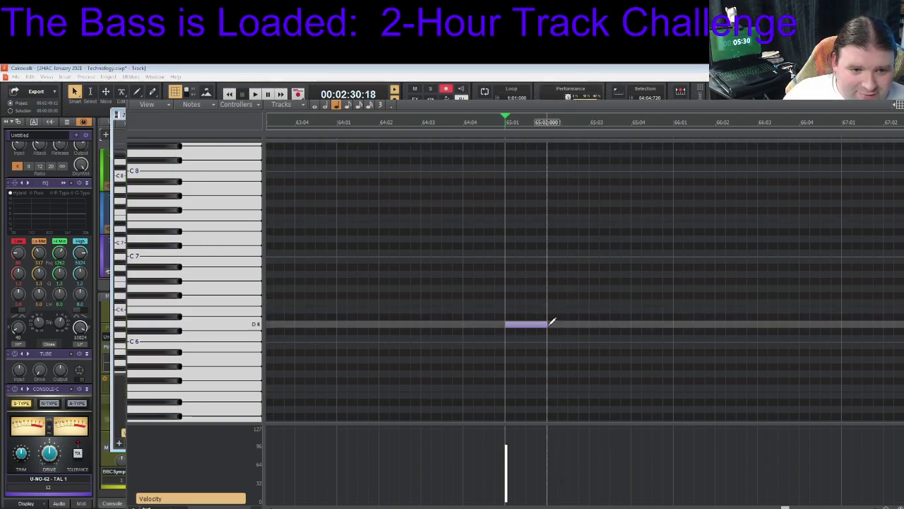
{"action": "left_click_drag", "start_coordinate": [547, 324], "coordinate": [631, 325]}
{"action": "key", "text": "space"}
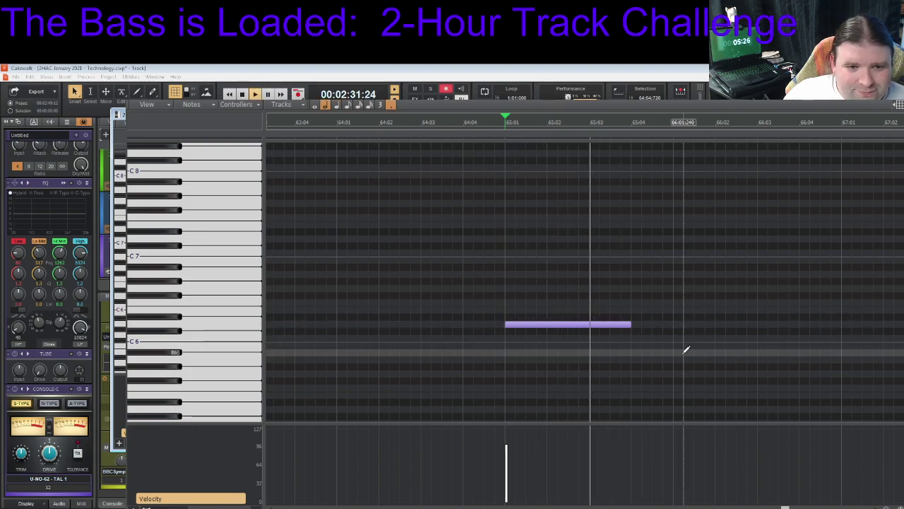
{"action": "key", "text": "space"}
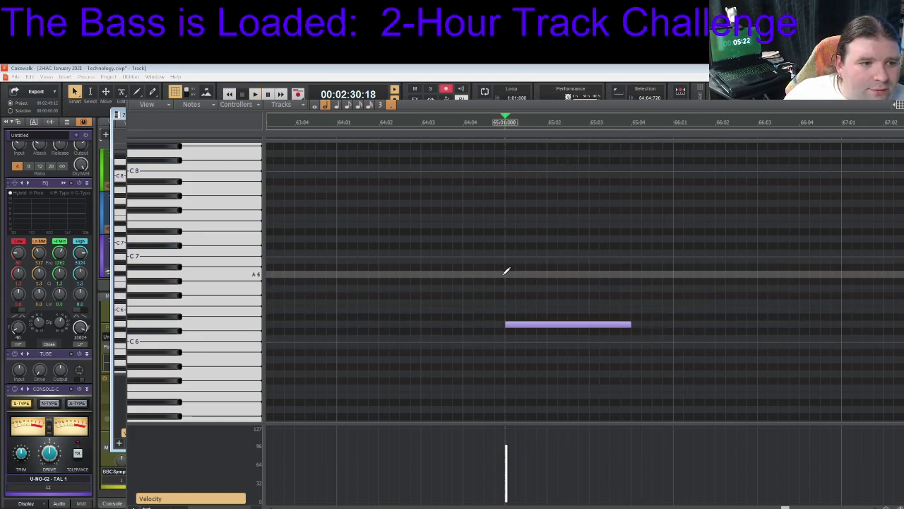
Stack dotted half notes on A6, F7 and E8 over the D6, all starting at 65:01 and ending at 65:04
{"action": "mouse_move", "coordinate": [507, 274]}
{"action": "left_mouse_down"}
{"action": "mouse_move", "coordinate": [606, 266]}
{"action": "mouse_move", "coordinate": [638, 275]}
{"action": "mouse_move", "coordinate": [630, 275]}
{"action": "left_mouse_up"}
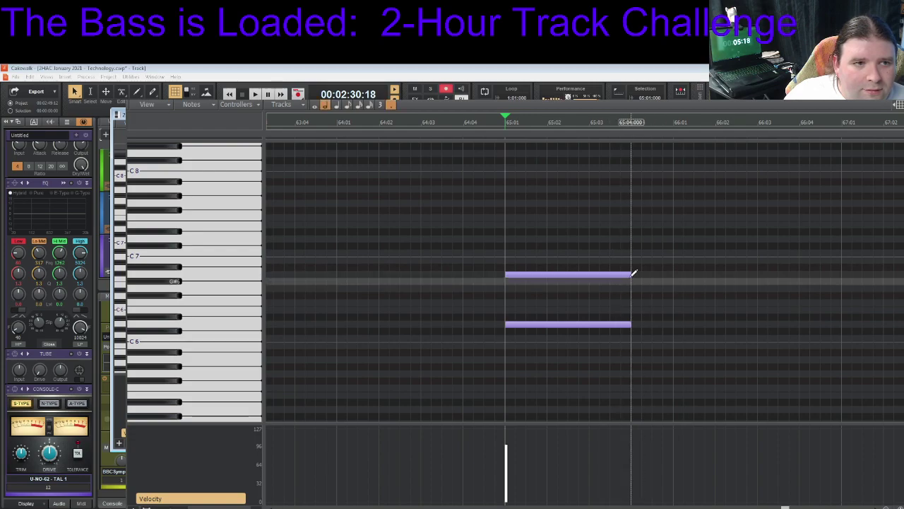
{"action": "left_click", "coordinate": [510, 217]}
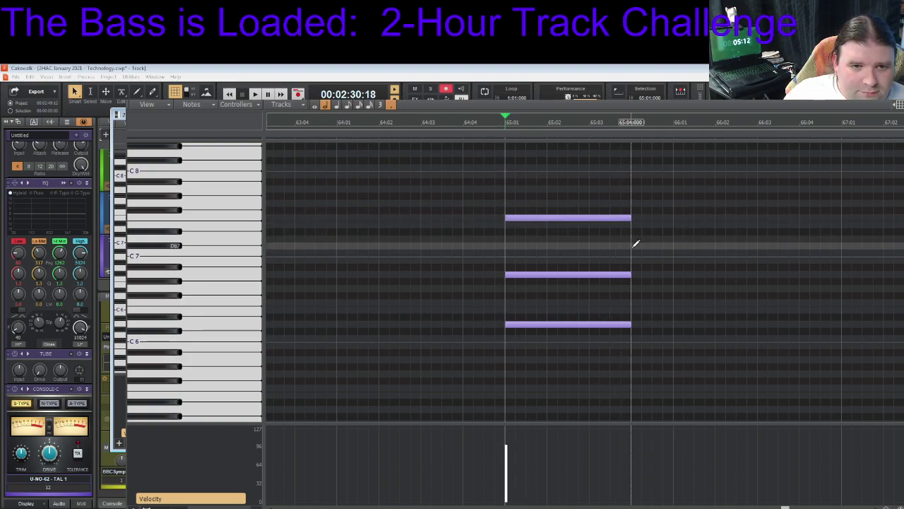
{"action": "scroll", "coordinate": [645, 246], "scroll_direction": "up", "scroll_amount": 2}
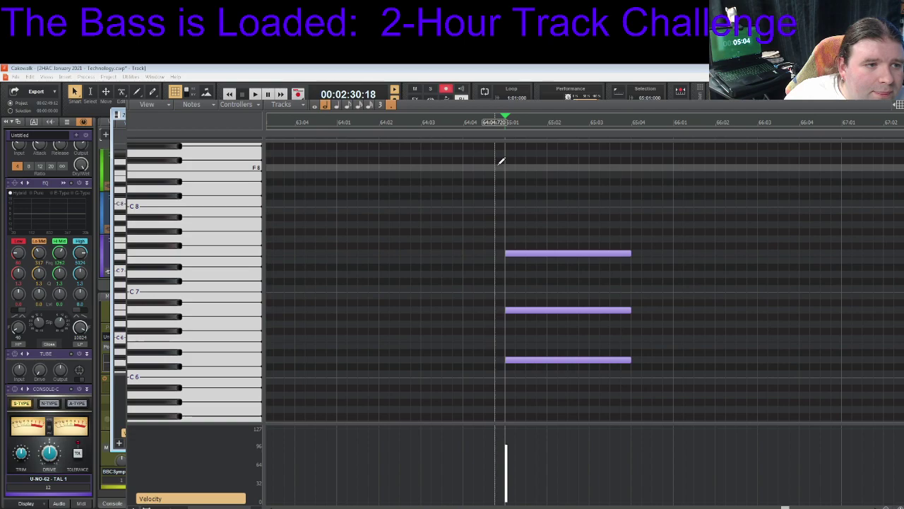
{"action": "left_click", "coordinate": [499, 170]}
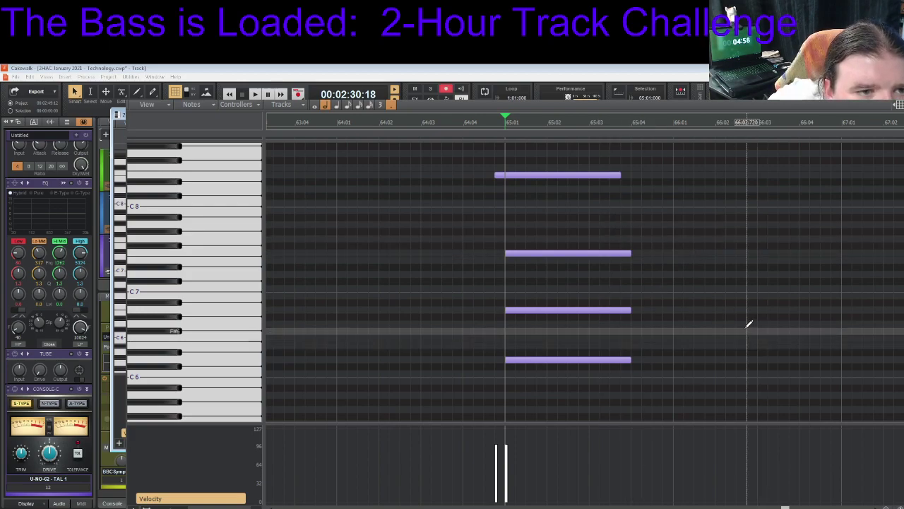
{"action": "left_click", "coordinate": [523, 174]}
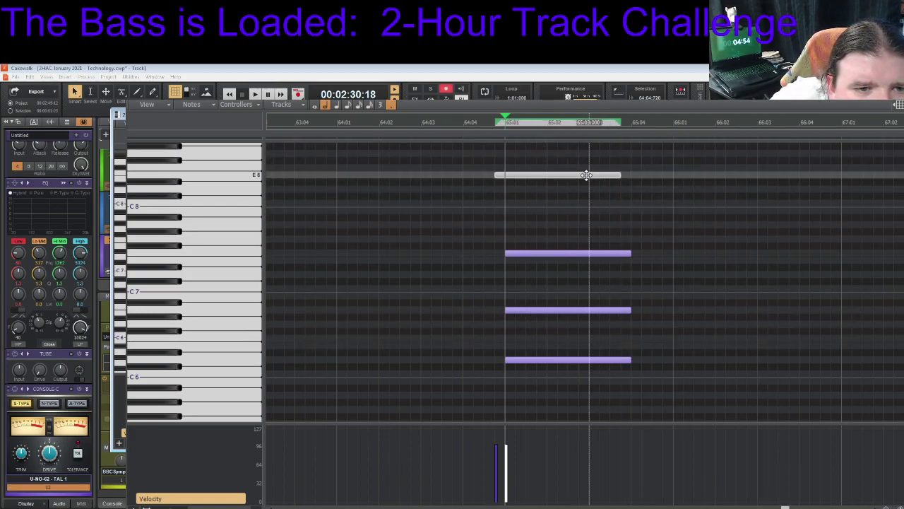
{"action": "left_click_drag", "start_coordinate": [558, 175], "coordinate": [568, 176]}
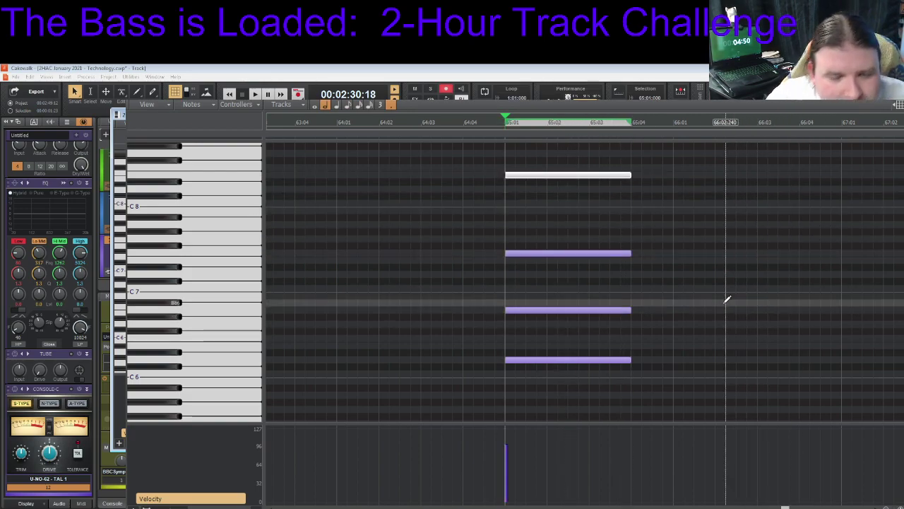
Play back the four-note chord from the start of measure 65
{"action": "key", "text": "space"}
{"action": "key", "text": "space"}
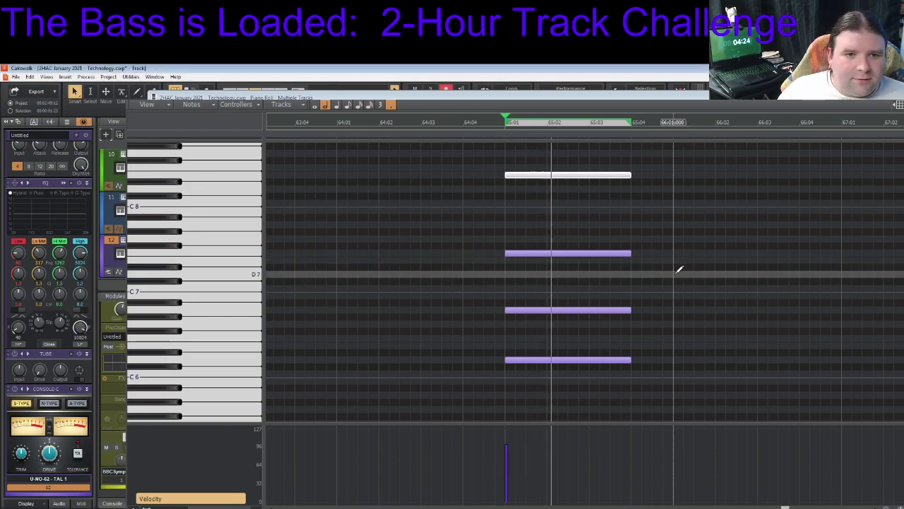
{"action": "key", "text": "space"}
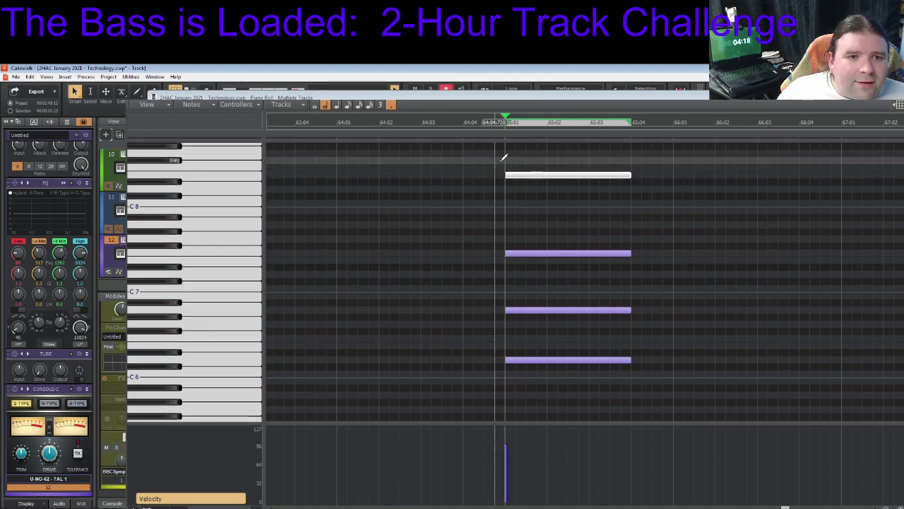
Try to copy the four-note chord from measure 65 to 66:01, and undo the pasted copies
{"action": "left_click_drag", "start_coordinate": [506, 159], "coordinate": [634, 385]}
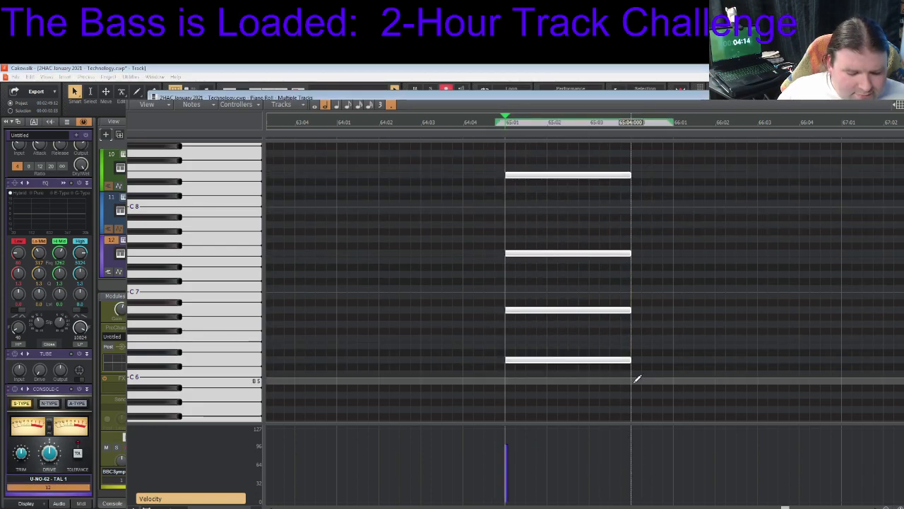
{"action": "left_click", "coordinate": [675, 129]}
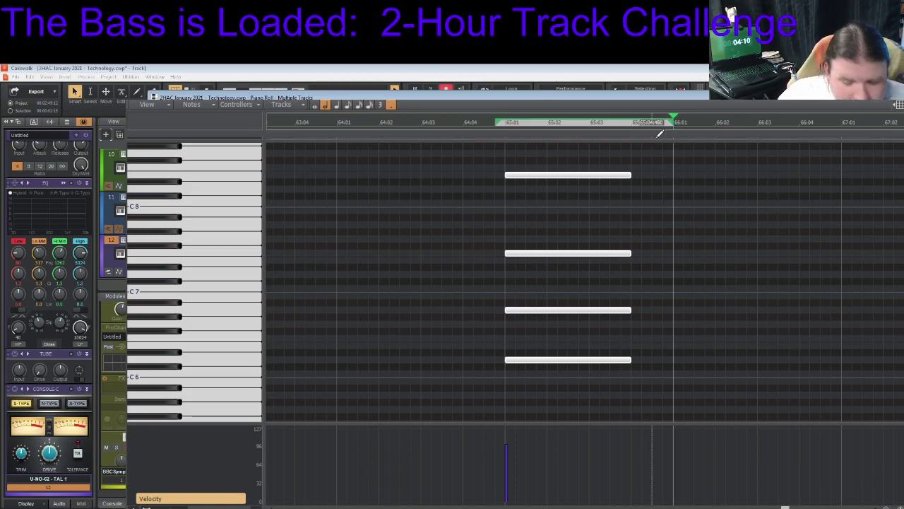
{"action": "key", "text": "ctrl+v"}
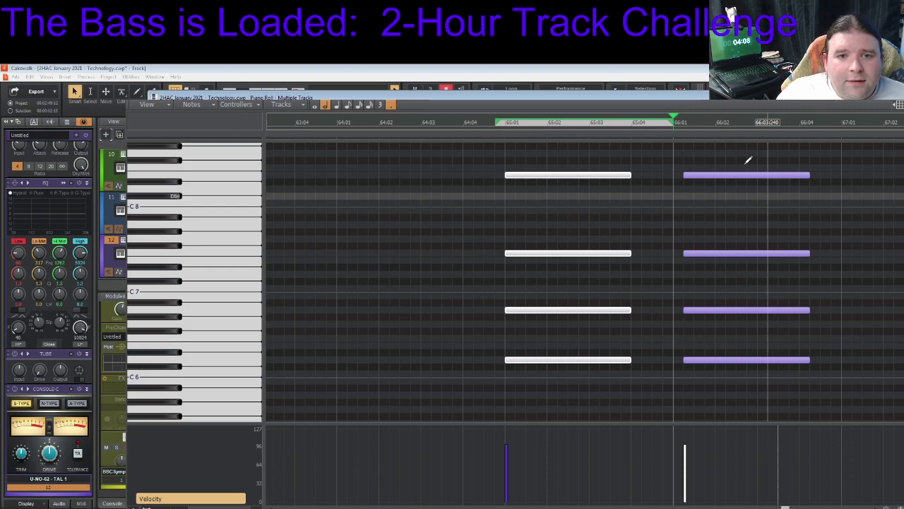
{"action": "key", "text": "ctrl+z"}
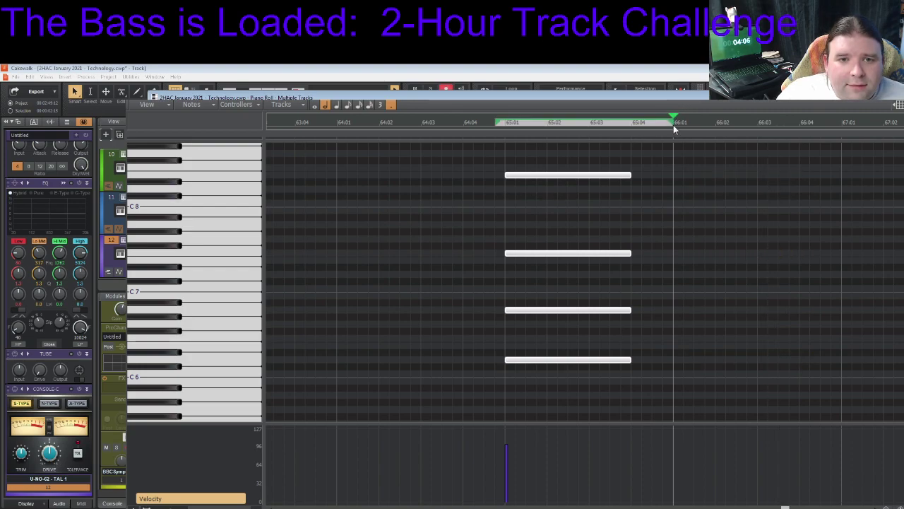
{"action": "key", "text": "ctrl+v"}
{"action": "key", "text": "ctrl+z"}
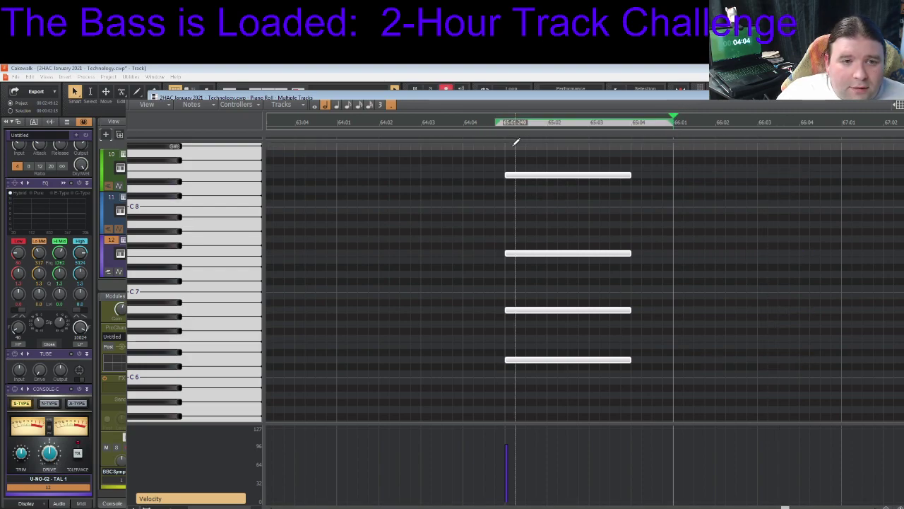
{"action": "left_click_drag", "start_coordinate": [507, 147], "coordinate": [644, 387]}
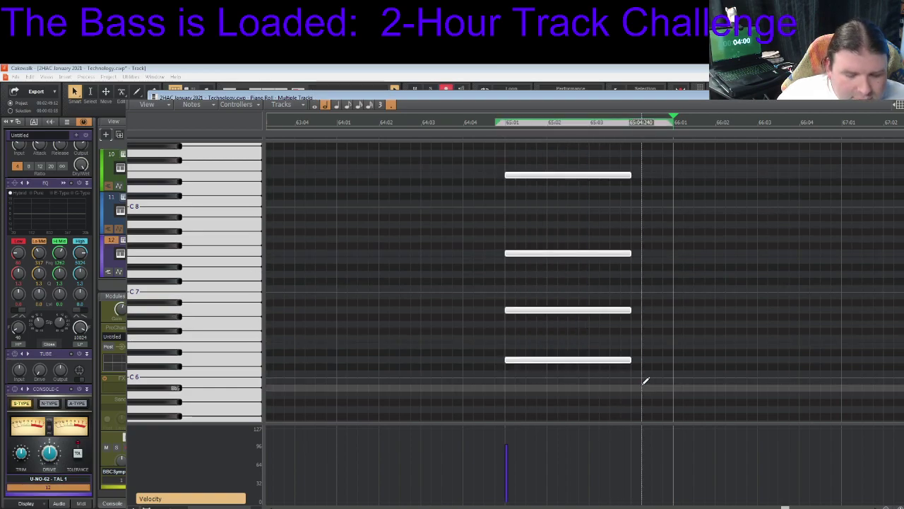
{"action": "key", "text": "ctrl+v"}
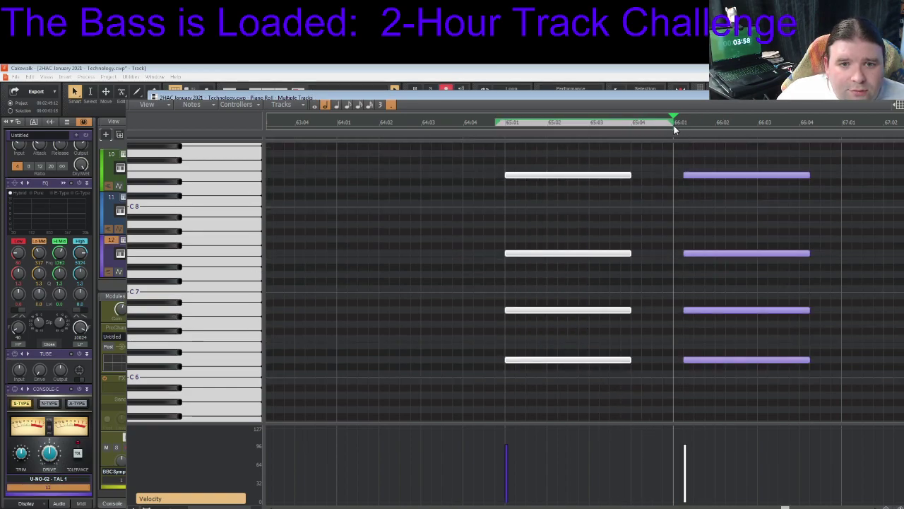
{"action": "key", "text": "ctrl+z"}
Reselect the chord with the selection starting exactly at 65:01, paste a copy at 66:01, and select the four pasted notes
{"action": "left_click_drag", "start_coordinate": [645, 151], "coordinate": [529, 368]}
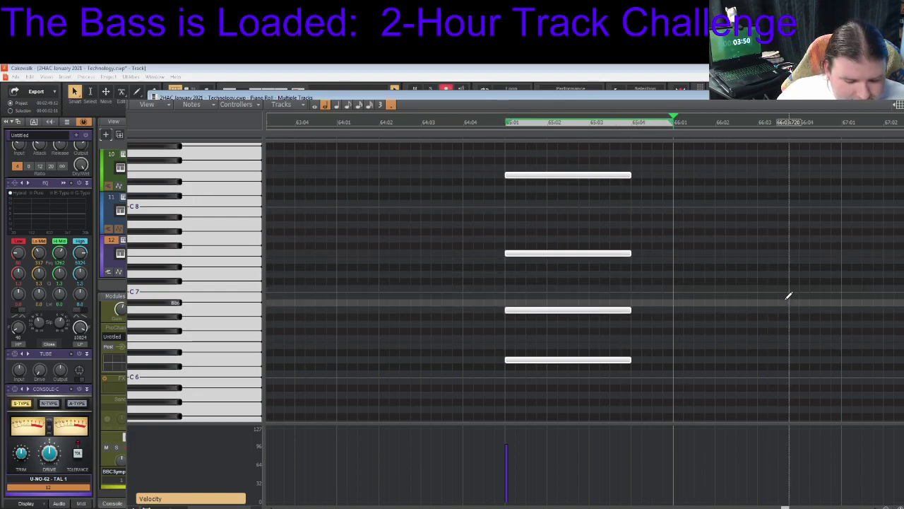
{"action": "key", "text": "ctrl+v"}
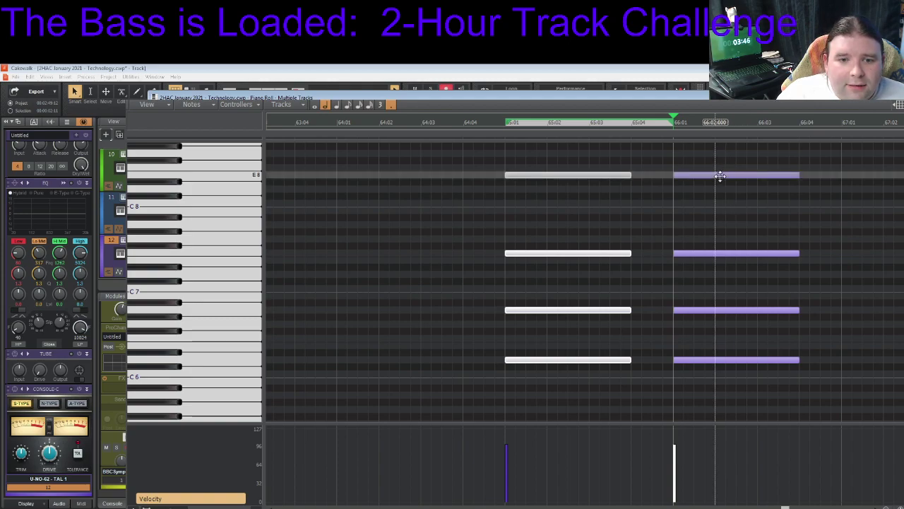
{"action": "left_click", "coordinate": [720, 176]}
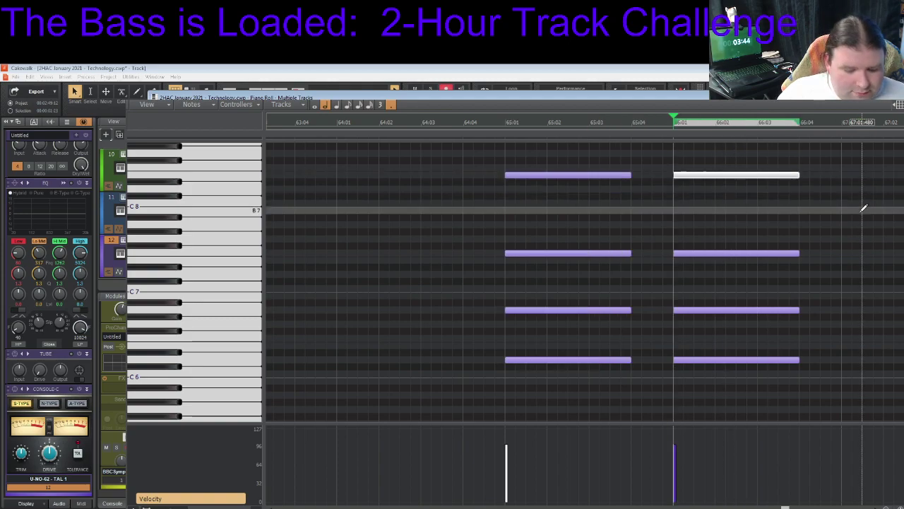
{"action": "key", "text": "ctrl+z"}
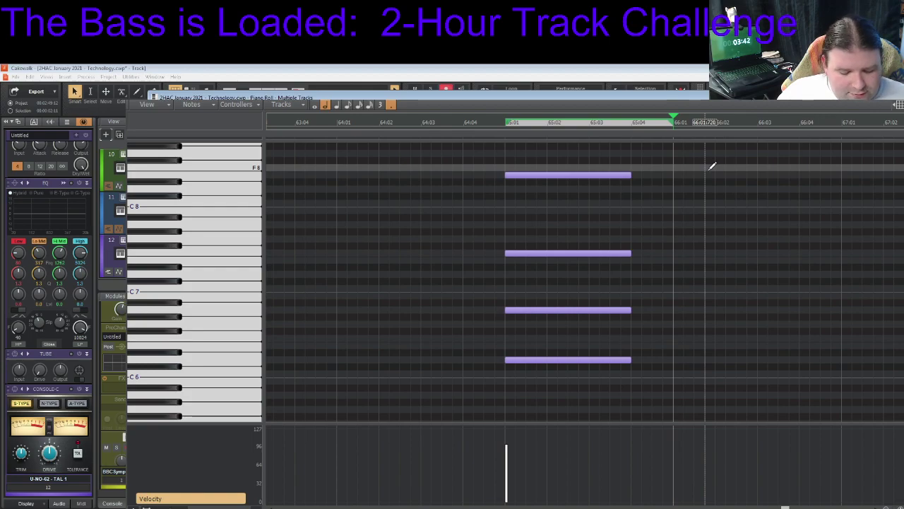
{"action": "key", "text": "ctrl+v"}
{"action": "left_click_drag", "start_coordinate": [675, 163], "coordinate": [871, 423]}
{"action": "scroll", "coordinate": [841, 290], "scroll_direction": "up", "scroll_amount": 2}
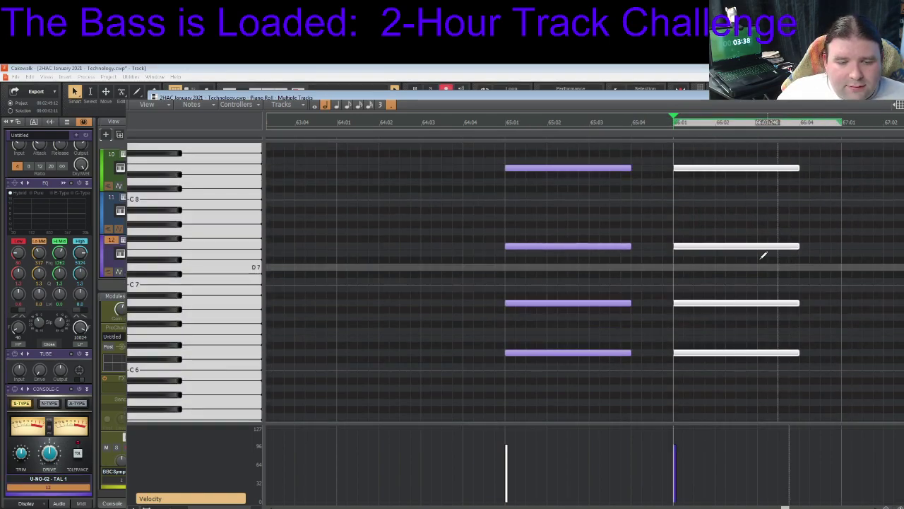
Transpose the selected chord at 66:01 down five semitones to A5, E6, C7 and B7
{"action": "left_click_drag", "start_coordinate": [700, 245], "coordinate": [701, 251]}
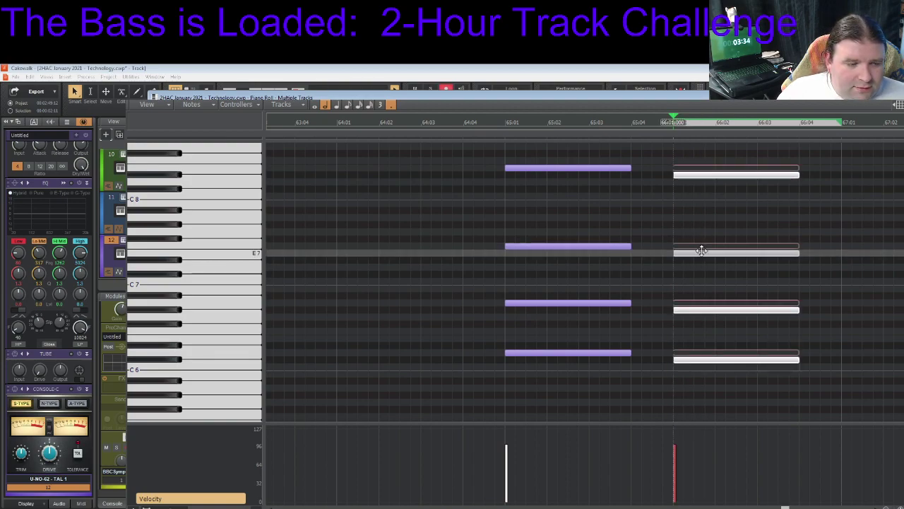
{"action": "left_click_drag", "start_coordinate": [701, 253], "coordinate": [704, 279]}
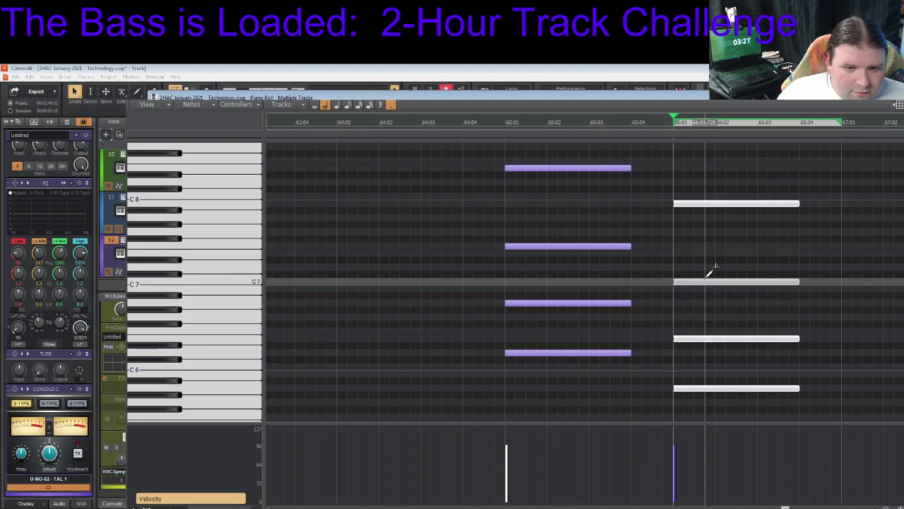
Paste a copy of the chord at 67:01 and transpose its four notes up three semitones to C6, G6, D#7 and D8
{"action": "left_click", "coordinate": [843, 125]}
{"action": "key", "text": "ctrl+v"}
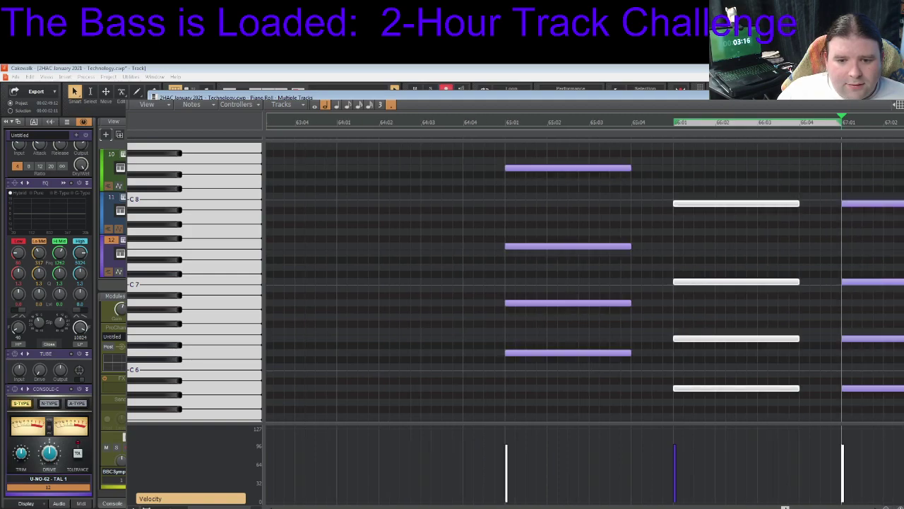
{"action": "mouse_move", "coordinate": [784, 507]}
{"action": "left_mouse_down"}
{"action": "mouse_move", "coordinate": [794, 507]}
{"action": "mouse_move", "coordinate": [786, 507]}
{"action": "left_mouse_up"}
{"action": "left_click_drag", "start_coordinate": [715, 154], "coordinate": [847, 412]}
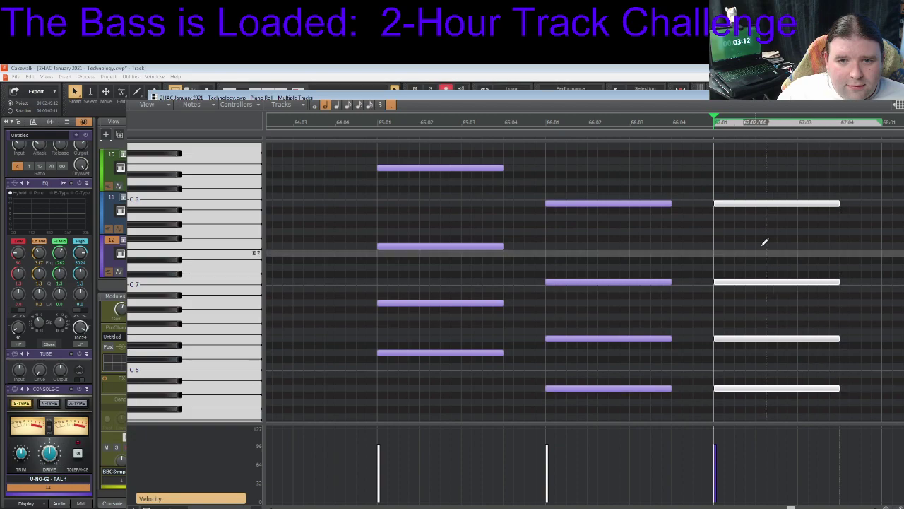
{"action": "left_click_drag", "start_coordinate": [749, 280], "coordinate": [751, 261]}
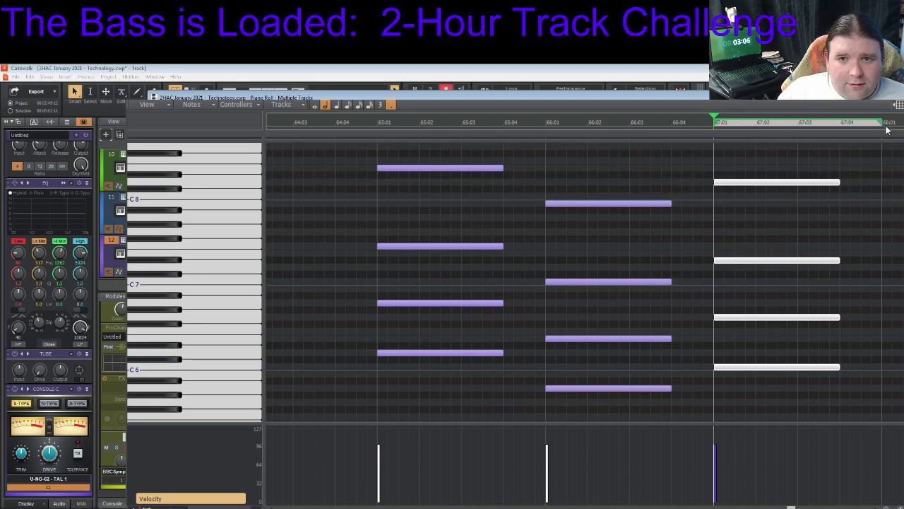
Paste another copy of the chord at 68:01 and transpose it down two semitones to G5, D6, A#6 and A7
{"action": "left_click", "coordinate": [883, 126]}
{"action": "key", "text": "ctrl+v"}
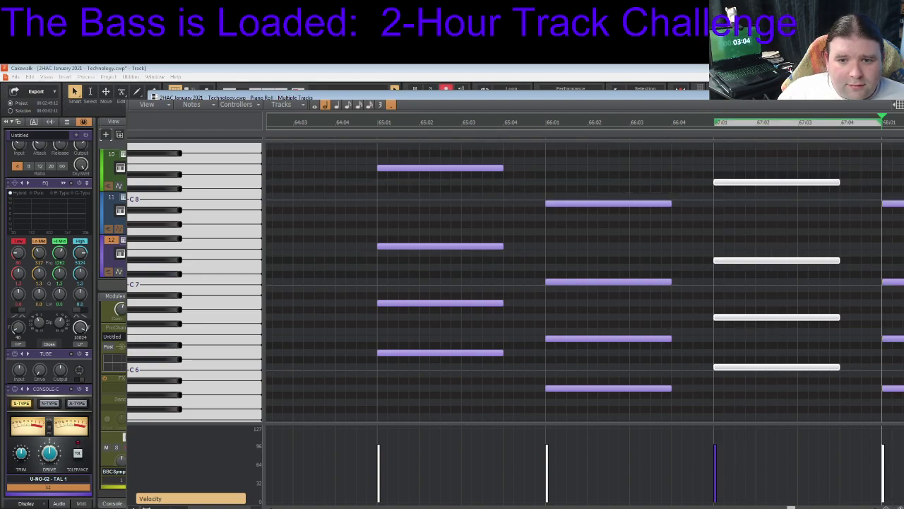
{"action": "mouse_move", "coordinate": [889, 391]}
{"action": "left_mouse_down"}
{"action": "mouse_move", "coordinate": [896, 406]}
{"action": "mouse_move", "coordinate": [852, 434]}
{"action": "mouse_move", "coordinate": [902, 392]}
{"action": "left_mouse_up"}
{"action": "left_click_drag", "start_coordinate": [767, 345], "coordinate": [767, 359]}
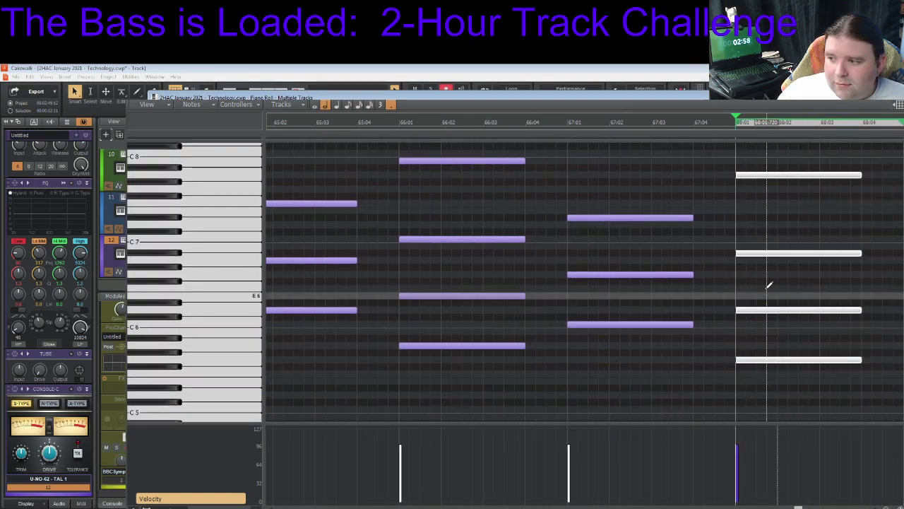
Audition the four notes of the chord at 66:01 one by one, from lowest to highest
{"action": "scroll", "coordinate": [582, 360], "scroll_direction": "up", "scroll_amount": 1}
{"action": "scroll", "coordinate": [582, 360], "scroll_direction": "up", "scroll_amount": 3}
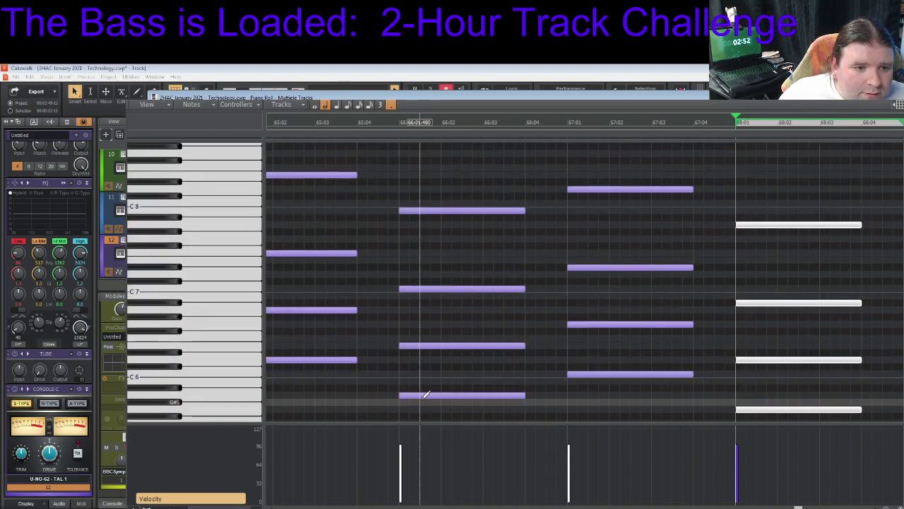
{"action": "left_click", "coordinate": [422, 396]}
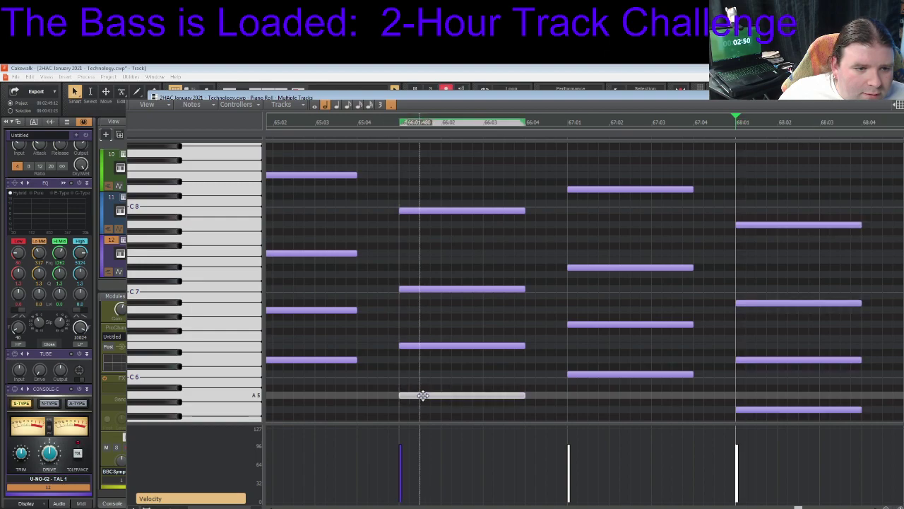
{"action": "left_click", "coordinate": [424, 345]}
{"action": "left_click", "coordinate": [427, 289]}
{"action": "left_click", "coordinate": [422, 211]}
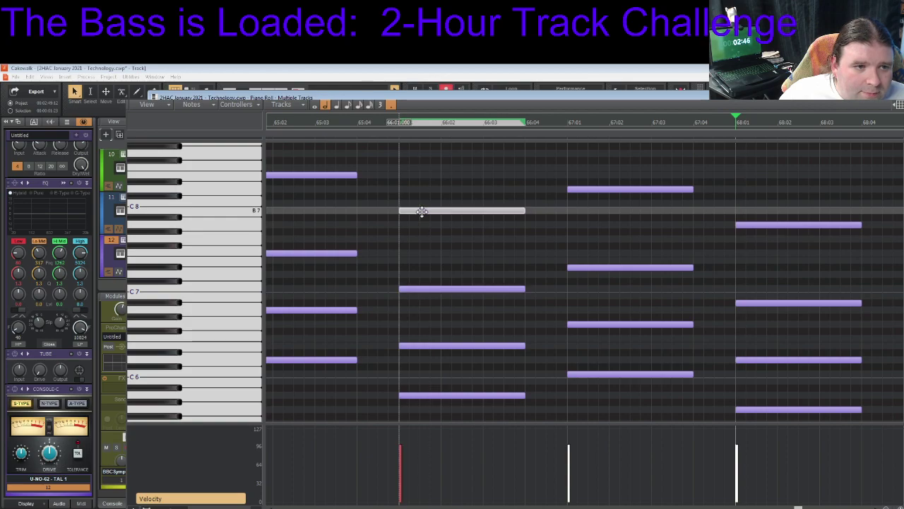
Audition the four notes of the chord at 67:01 one by one, from lowest to highest
{"action": "left_click", "coordinate": [604, 374]}
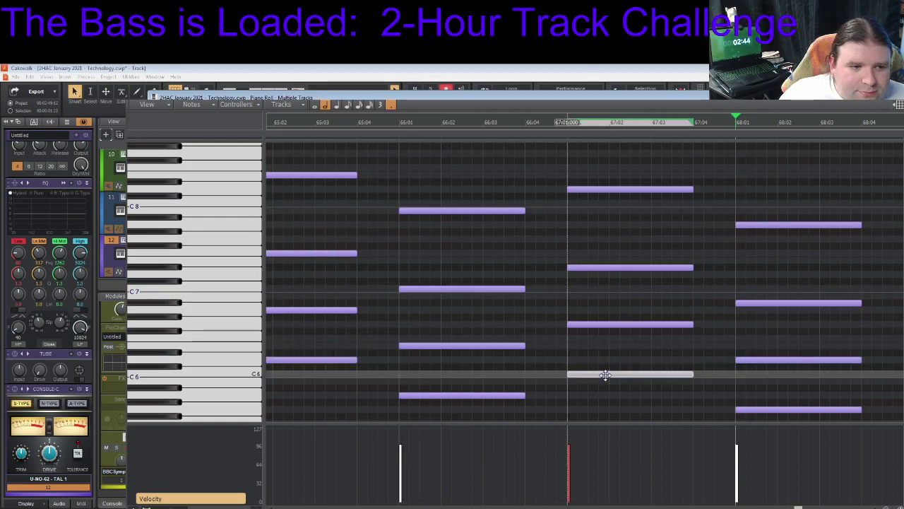
{"action": "left_click", "coordinate": [591, 324]}
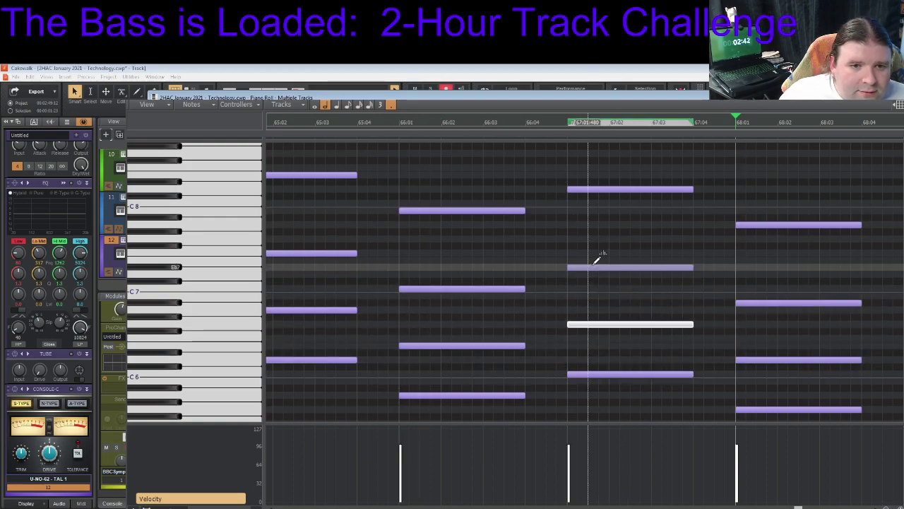
{"action": "left_click", "coordinate": [591, 267]}
{"action": "left_click", "coordinate": [589, 267]}
{"action": "left_click", "coordinate": [592, 190]}
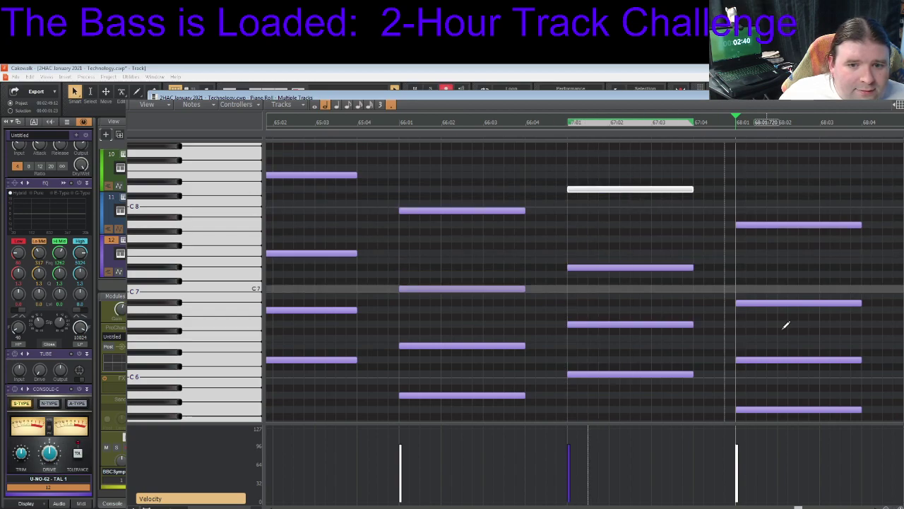
Audition the four notes of the chord at 68:01 one by one, from lowest to highest
{"action": "left_click", "coordinate": [772, 410]}
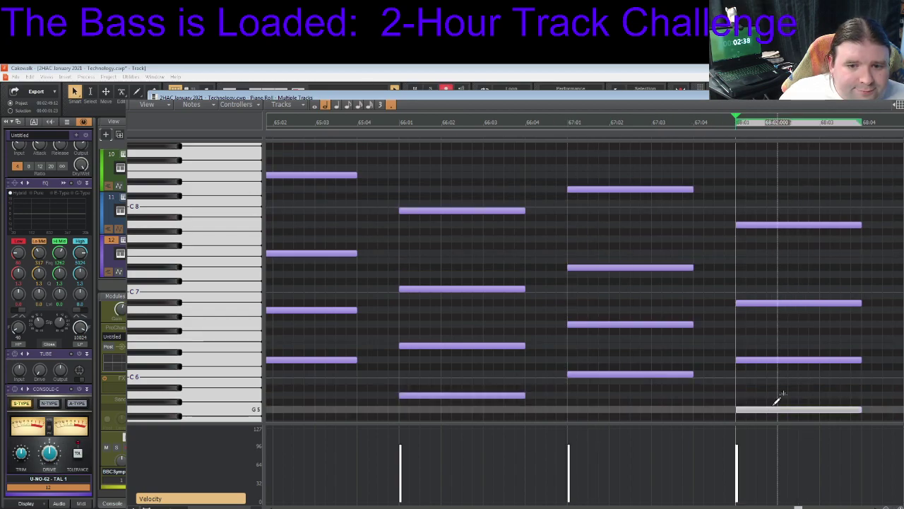
{"action": "left_click", "coordinate": [757, 360]}
{"action": "left_click", "coordinate": [756, 360]}
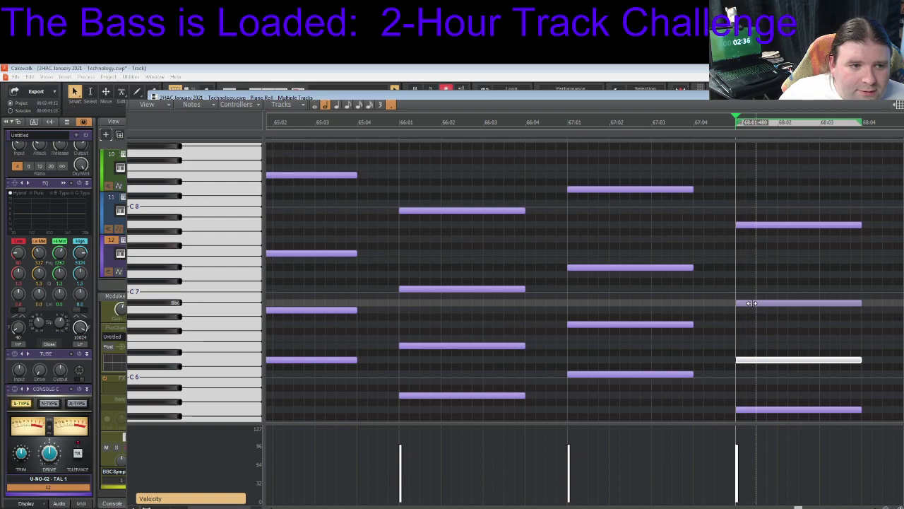
{"action": "left_click", "coordinate": [758, 302]}
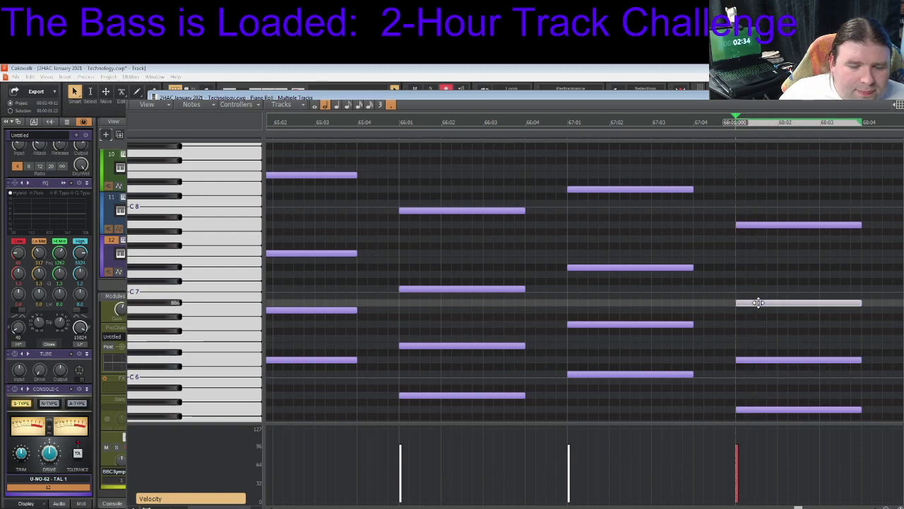
{"action": "left_click", "coordinate": [754, 225]}
{"action": "left_click", "coordinate": [755, 225]}
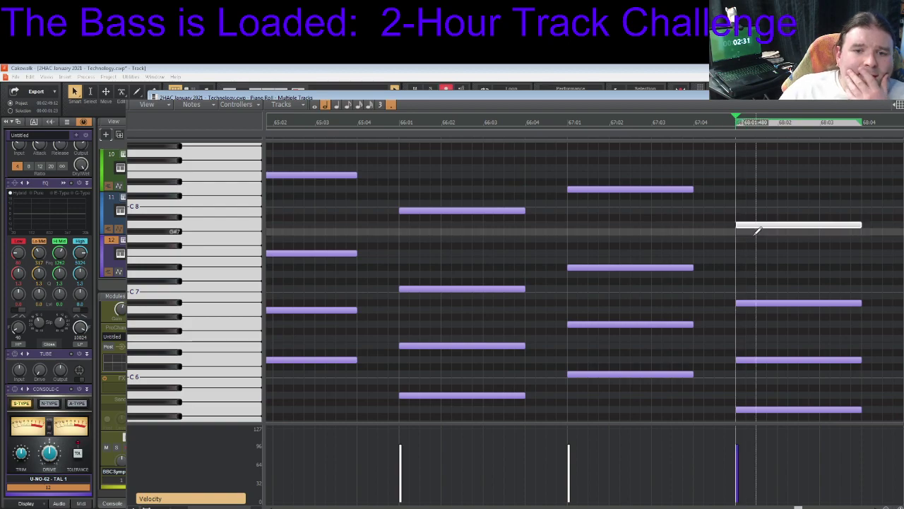
Lower the second-highest note of the chord at 68:01 to A6 and audition the revised chord note by note
{"action": "left_click", "coordinate": [760, 303]}
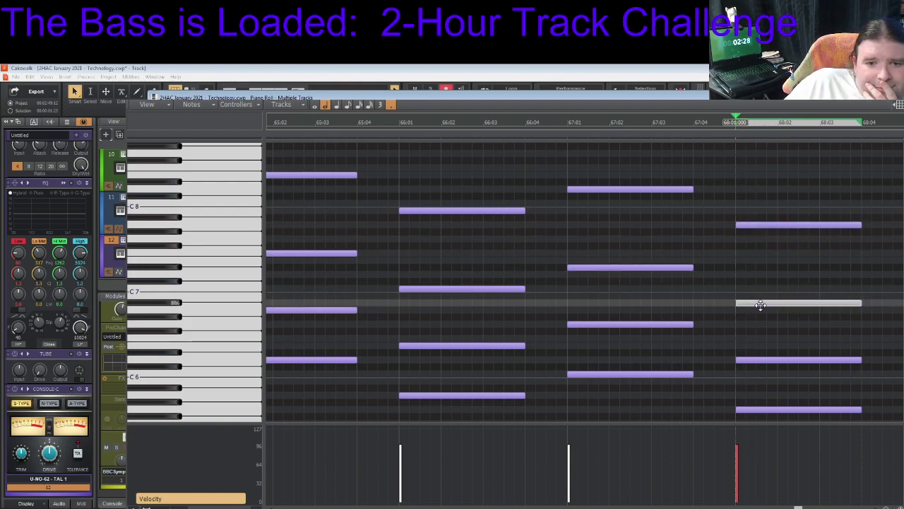
{"action": "left_click_drag", "start_coordinate": [760, 305], "coordinate": [759, 310]}
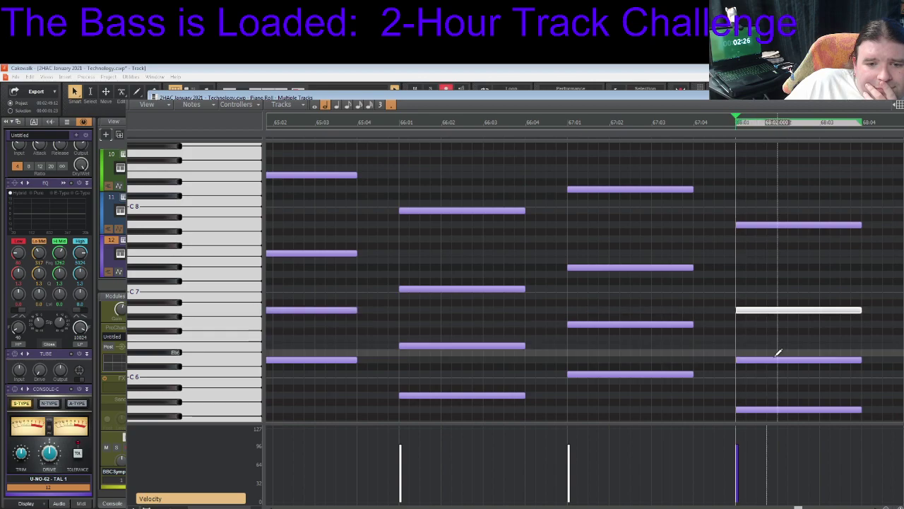
{"action": "left_click", "coordinate": [769, 409]}
{"action": "left_click", "coordinate": [779, 359]}
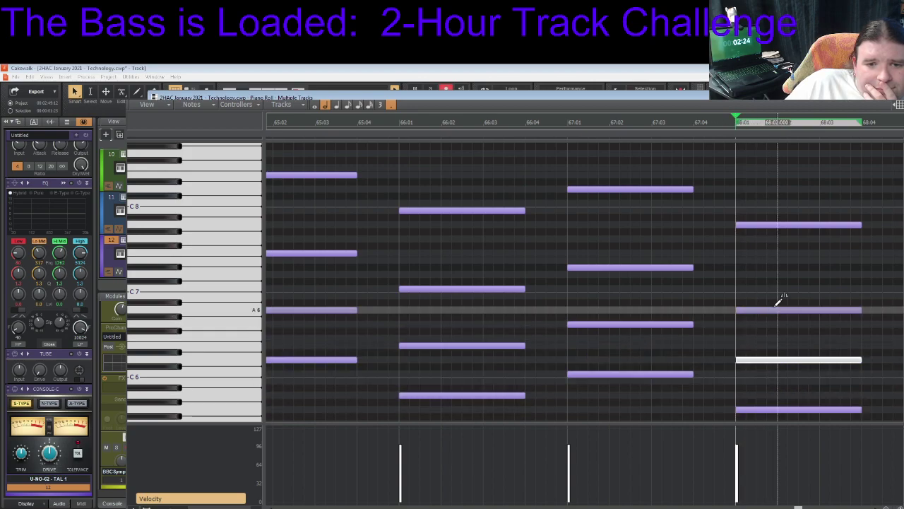
{"action": "left_click", "coordinate": [773, 309]}
{"action": "left_click", "coordinate": [768, 224]}
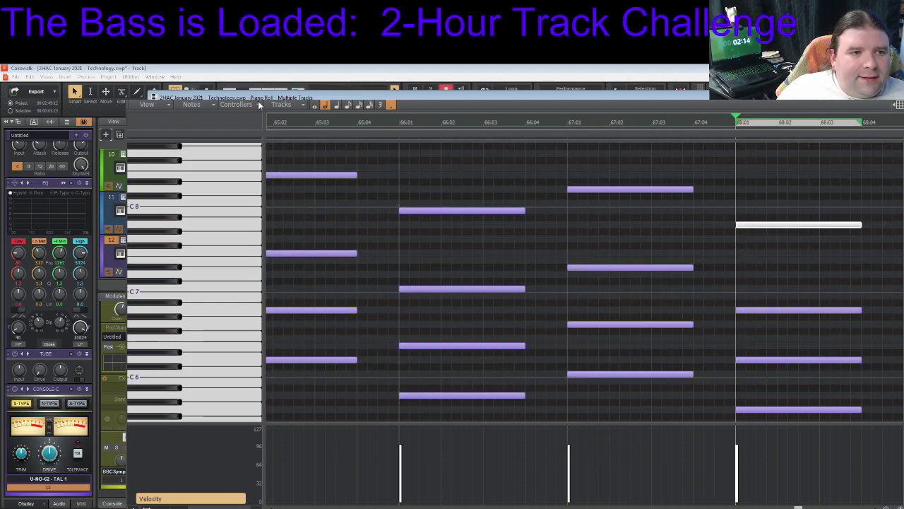
Return to the track view, set the playhead to 65:01 and trim the start of the first U-NO-62 - TAL 1 clip to it
{"action": "left_click_drag", "start_coordinate": [233, 96], "coordinate": [138, 101]}
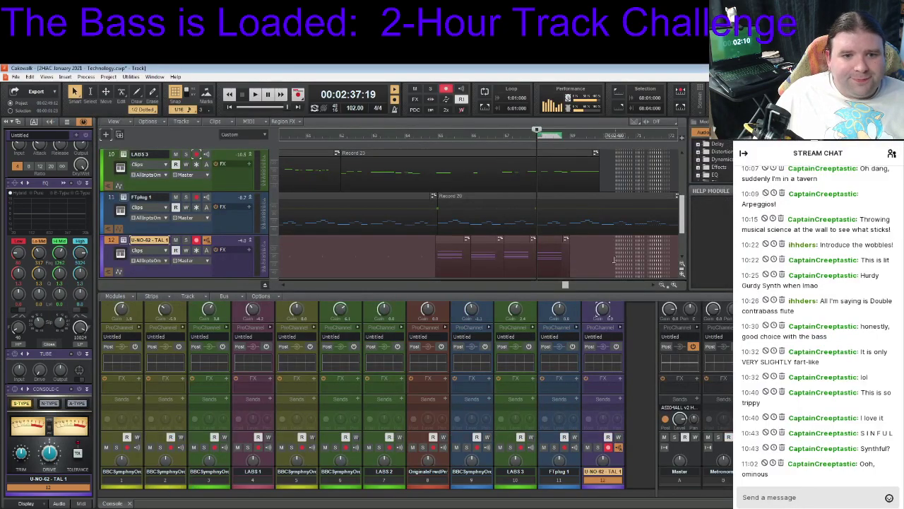
{"action": "left_click", "coordinate": [439, 136]}
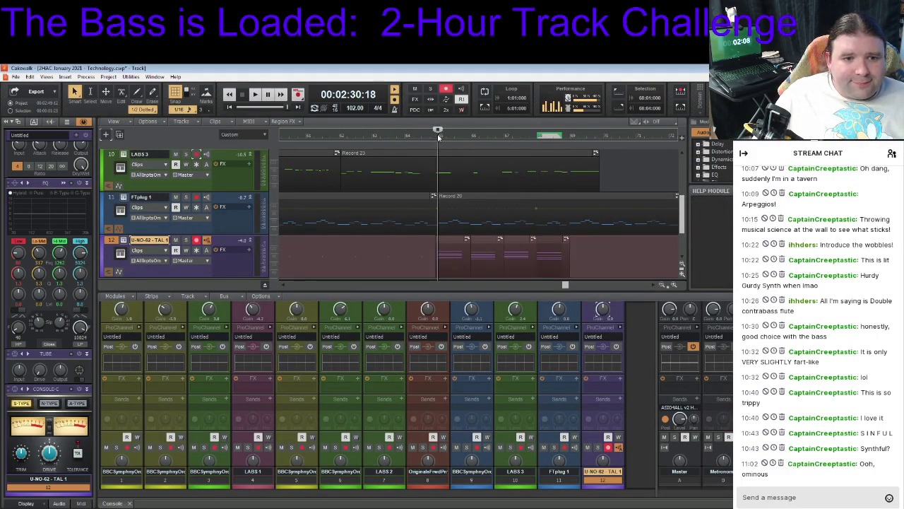
{"action": "left_click_drag", "start_coordinate": [436, 243], "coordinate": [438, 245]}
Play back the four-chord progression from measure 65 several times while looking over the other tracks
{"action": "key", "text": "space"}
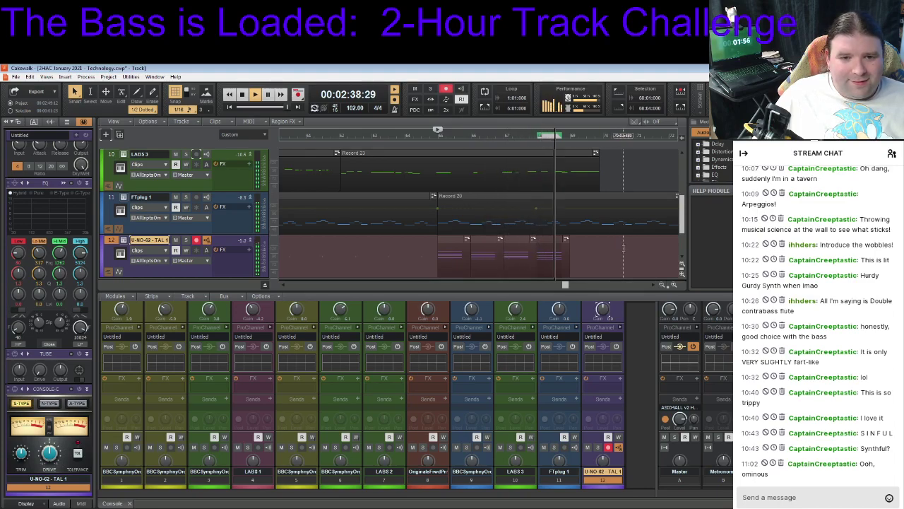
{"action": "key", "text": "space"}
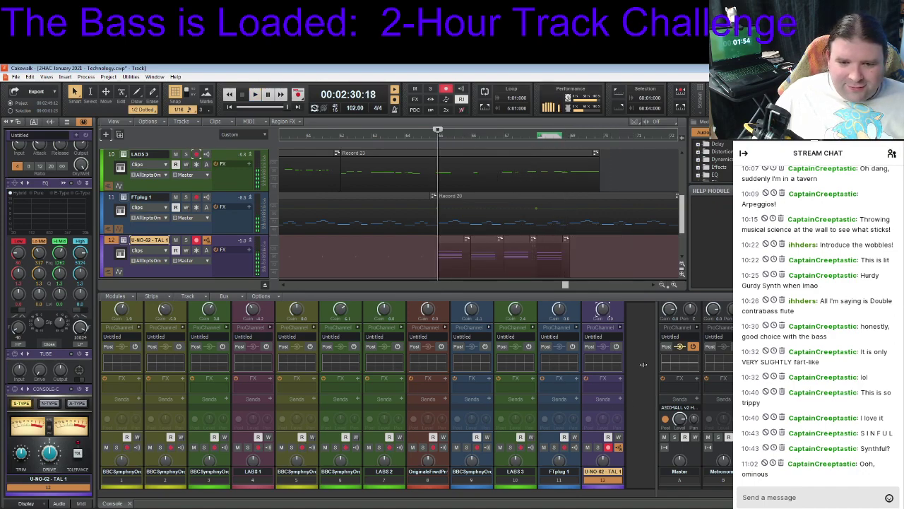
{"action": "key", "text": "space"}
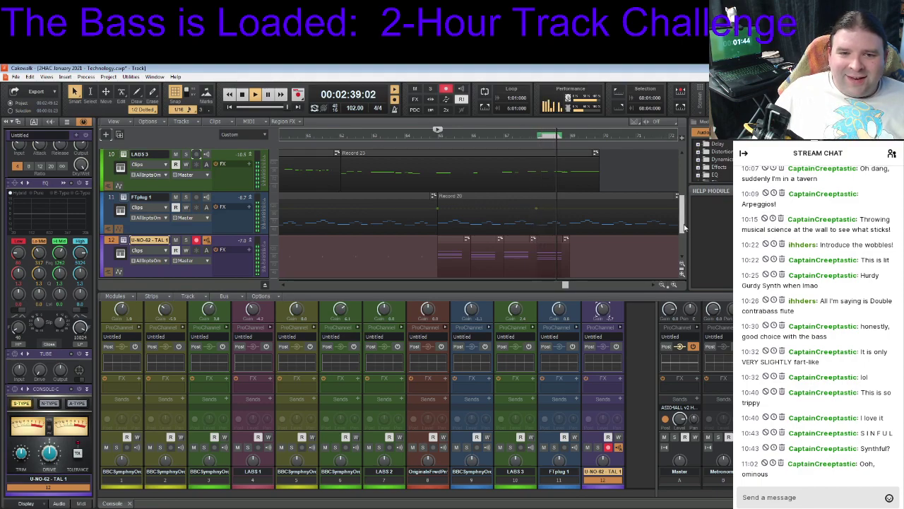
{"action": "key", "text": "space"}
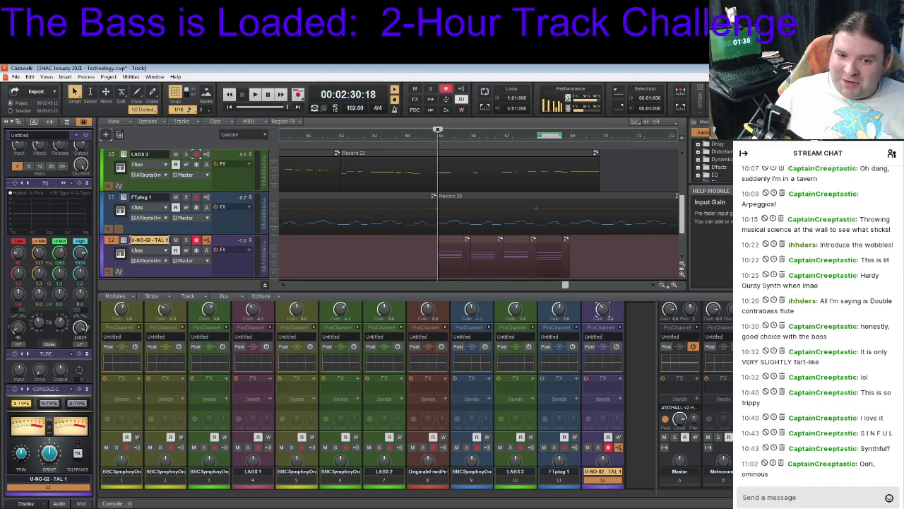
{"action": "key", "text": "space"}
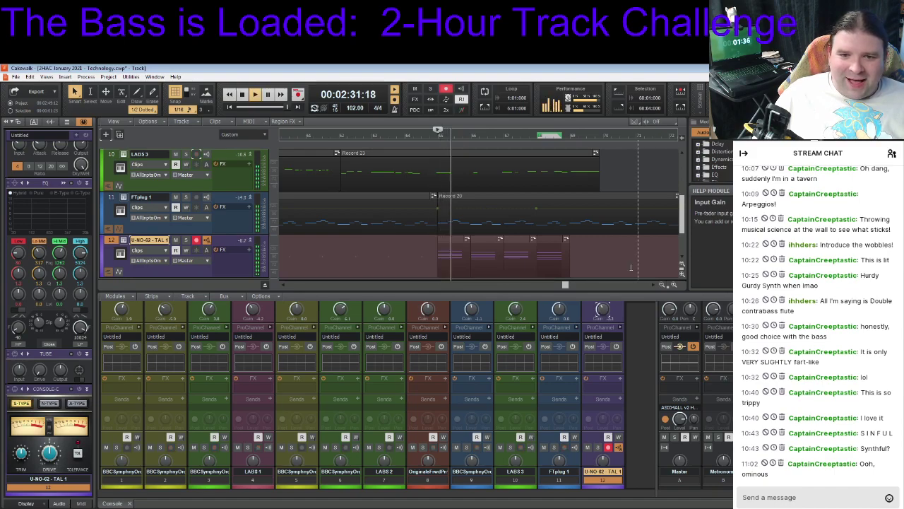
{"action": "scroll", "coordinate": [681, 226], "scroll_direction": "up", "scroll_amount": 1}
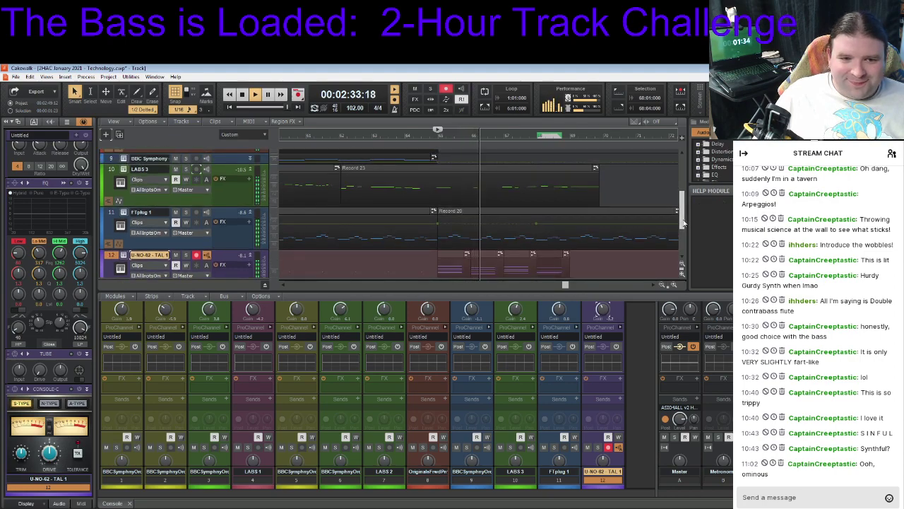
{"action": "scroll", "coordinate": [682, 223], "scroll_direction": "down", "scroll_amount": 1}
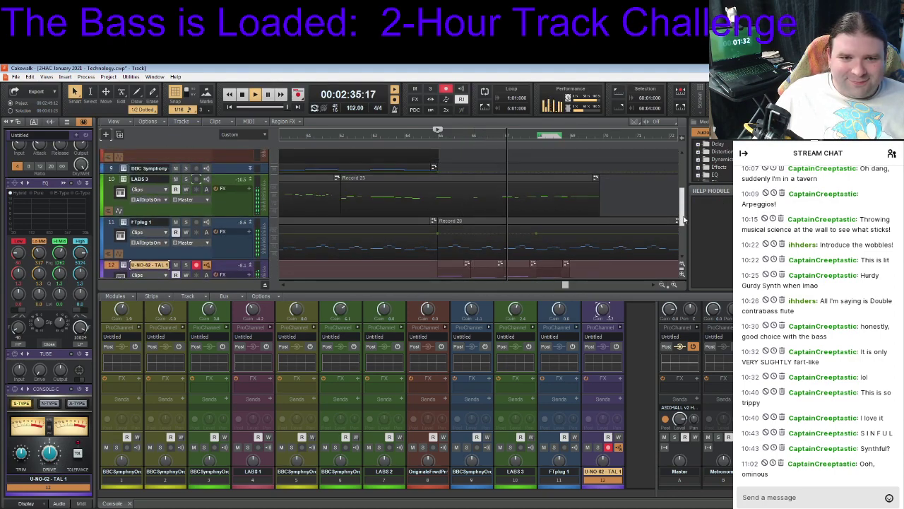
{"action": "scroll", "coordinate": [684, 225], "scroll_direction": "down", "scroll_amount": 1}
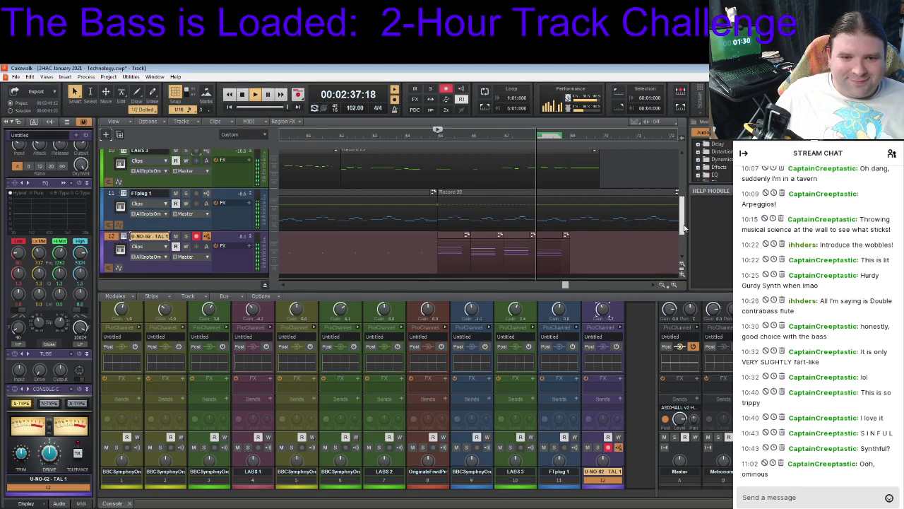
{"action": "scroll", "coordinate": [684, 225], "scroll_direction": "up", "scroll_amount": 3}
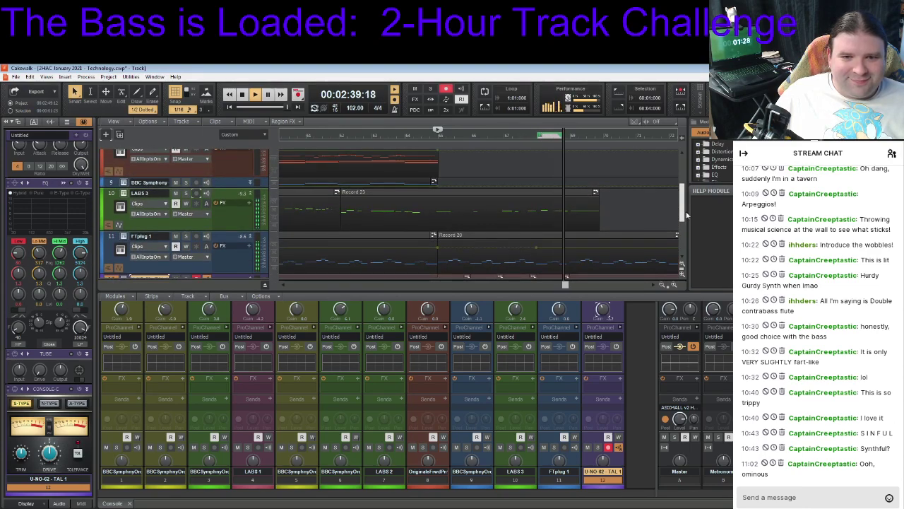
{"action": "key", "text": "space"}
Duplicate the four U-NO-62 - TAL 1 chord clips from measures 65–68 to 69:01
{"action": "left_click_drag", "start_coordinate": [684, 218], "coordinate": [682, 231]}
{"action": "left_click", "coordinate": [458, 233]}
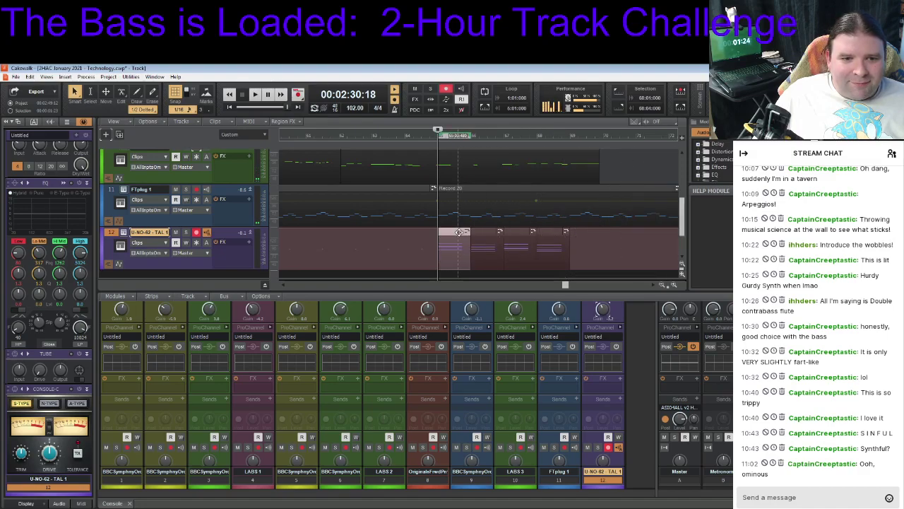
{"action": "left_click", "coordinate": [557, 231], "text": "shift"}
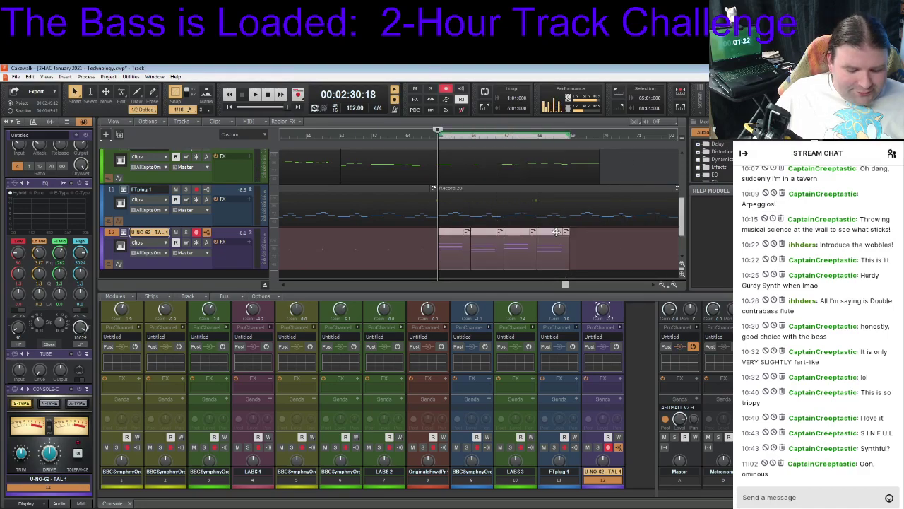
{"action": "left_click", "coordinate": [572, 138]}
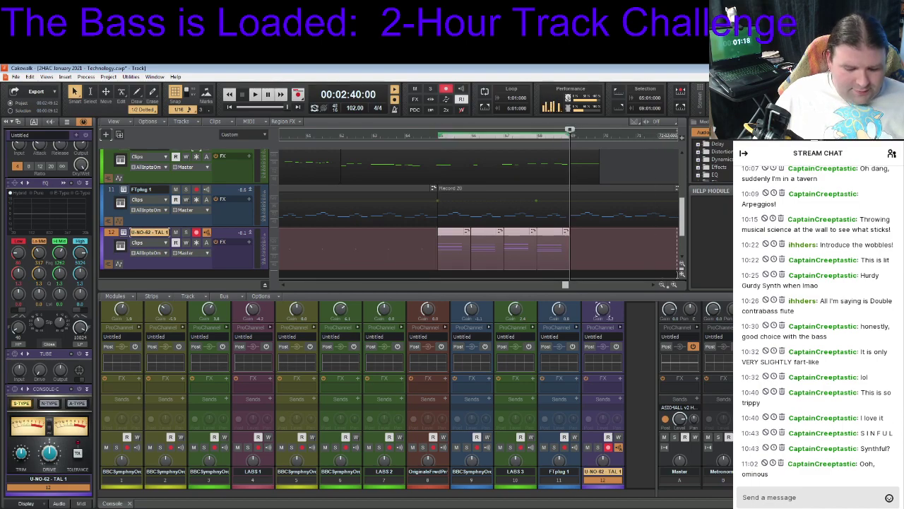
{"action": "key", "text": "ctrl+v"}
{"action": "left_click_drag", "start_coordinate": [558, 286], "coordinate": [574, 286]}
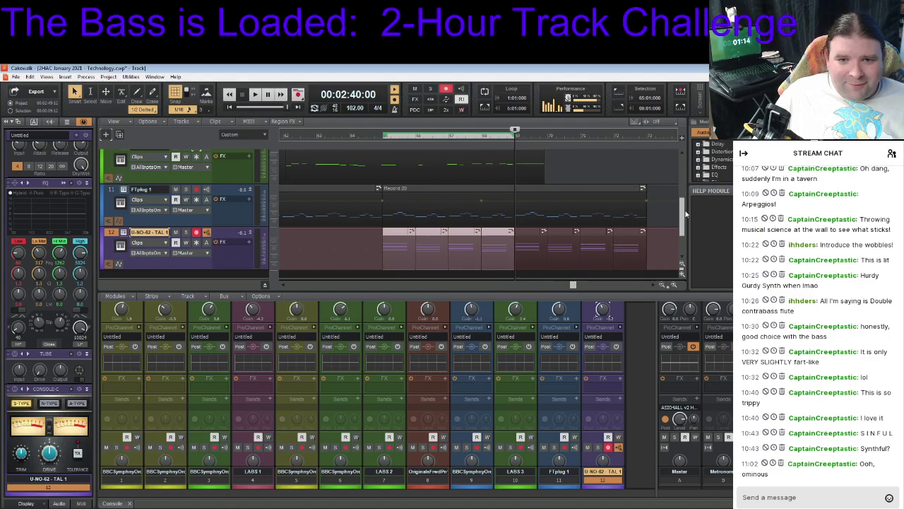
Play back the arrangement from 65:01 into the repeated chord progression
{"action": "left_click_drag", "start_coordinate": [683, 225], "coordinate": [684, 211]}
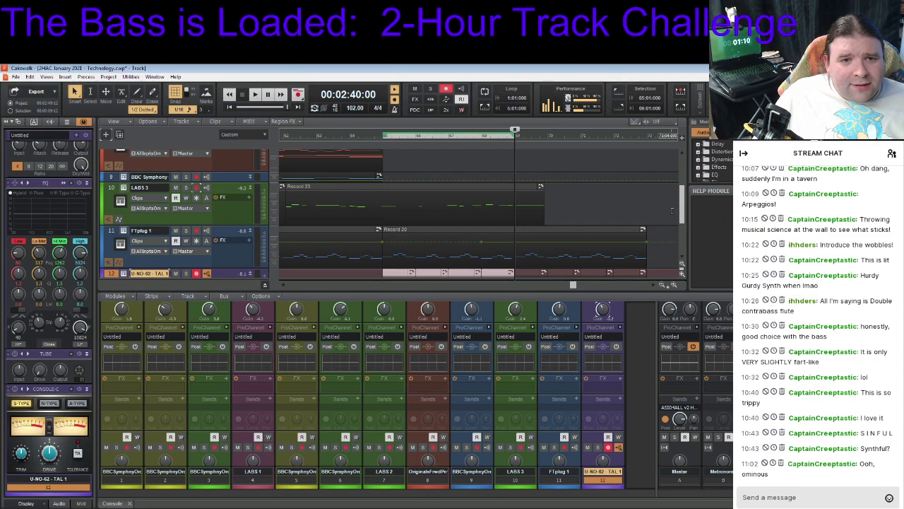
{"action": "scroll", "coordinate": [683, 212], "scroll_direction": "up", "scroll_amount": 1}
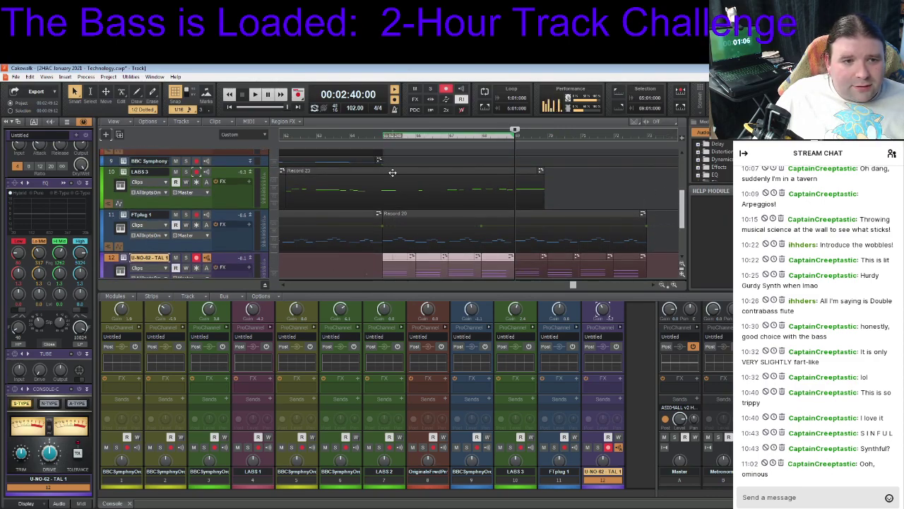
{"action": "left_click", "coordinate": [384, 134]}
{"action": "key", "text": "space"}
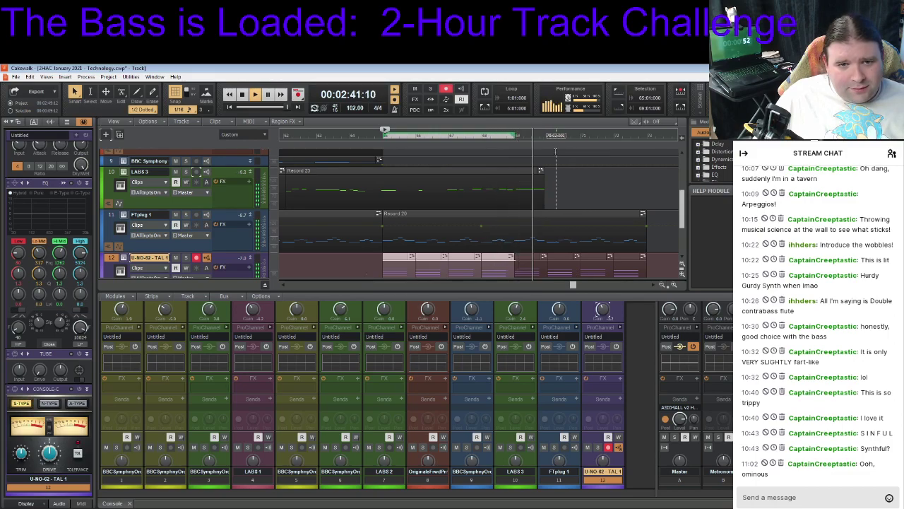
{"action": "key", "text": "space"}
Set the playhead to 69:01, arm LABS 3 for recording instead of U-NO-62 - TAL 1, and check its Peel Guitar instrument
{"action": "left_click", "coordinate": [515, 138]}
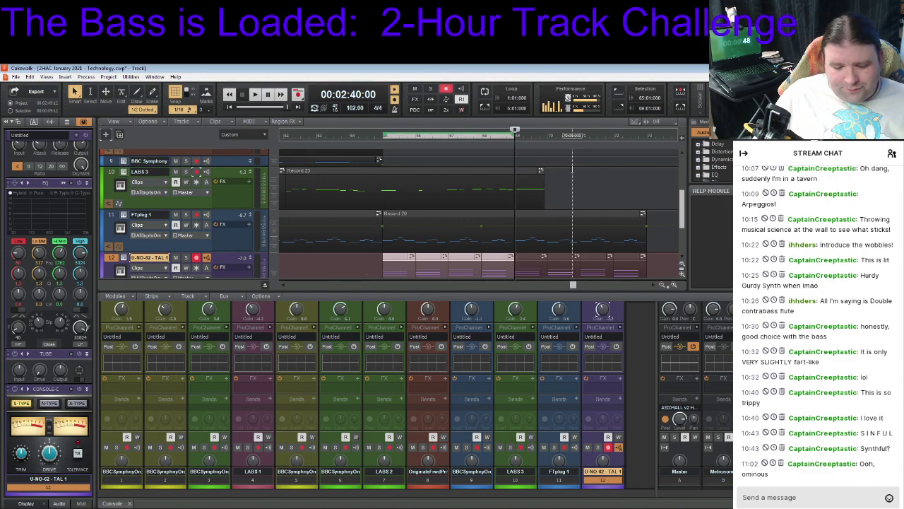
{"action": "left_click", "coordinate": [196, 257]}
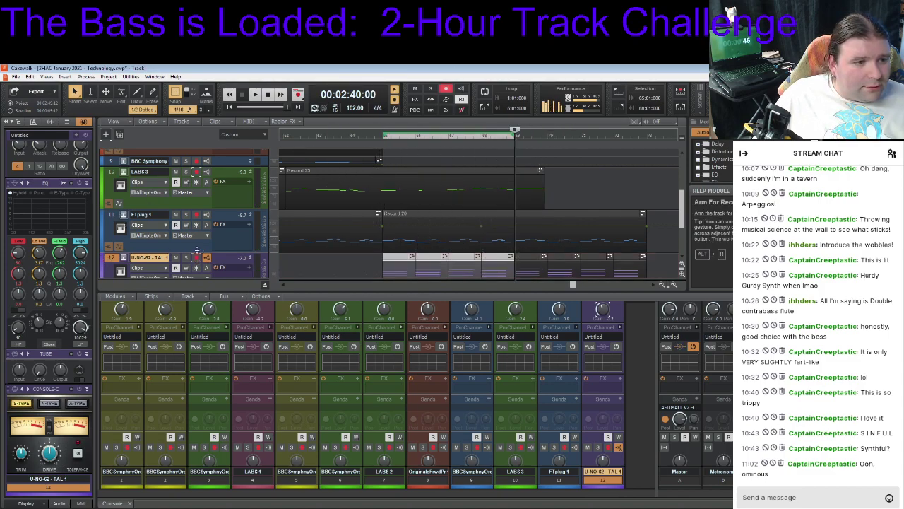
{"action": "left_click", "coordinate": [197, 172]}
{"action": "left_click", "coordinate": [124, 174]}
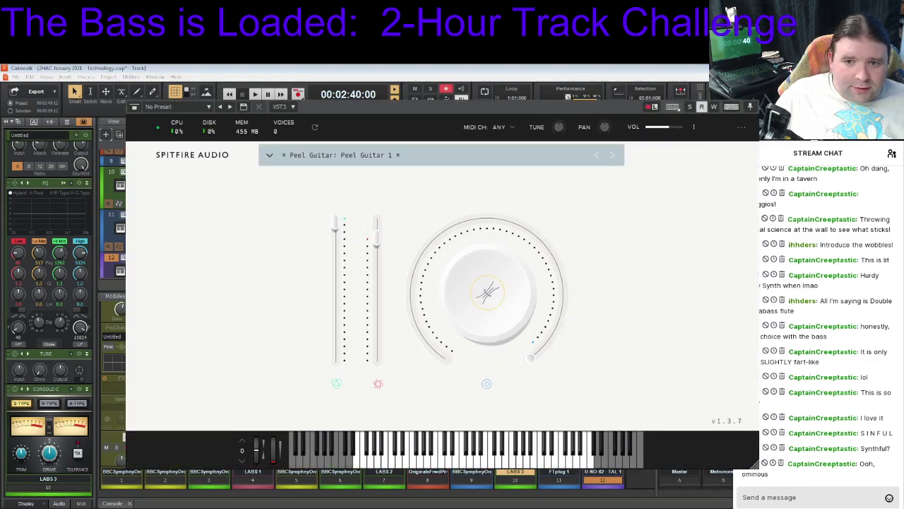
{"action": "left_click", "coordinate": [118, 177]}
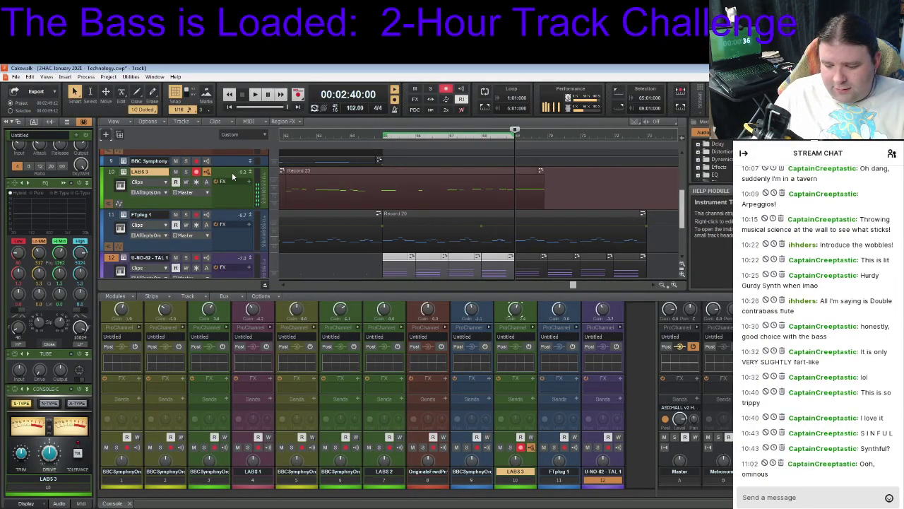
Record a LABS 3 melody from 69:01 over the repeated chords and play the take back
{"action": "left_click", "coordinate": [255, 96]}
{"action": "left_click", "coordinate": [242, 94]}
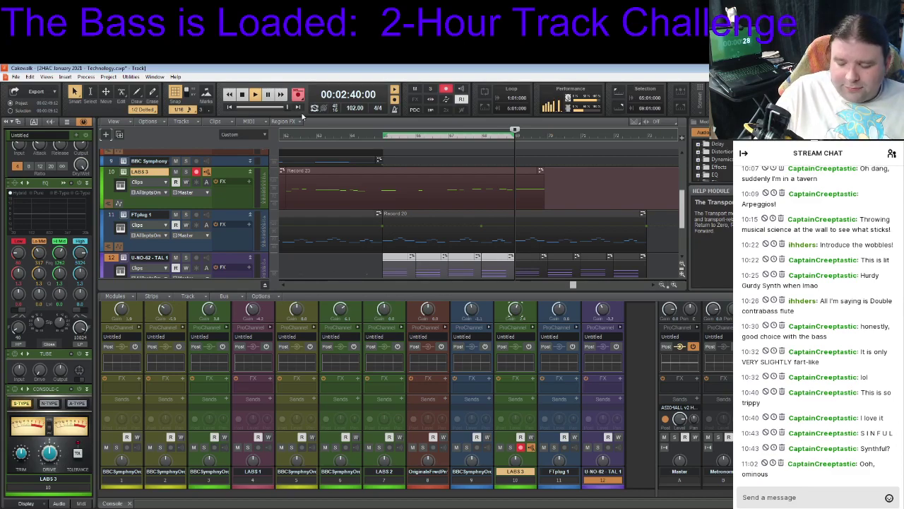
{"action": "key", "text": "space"}
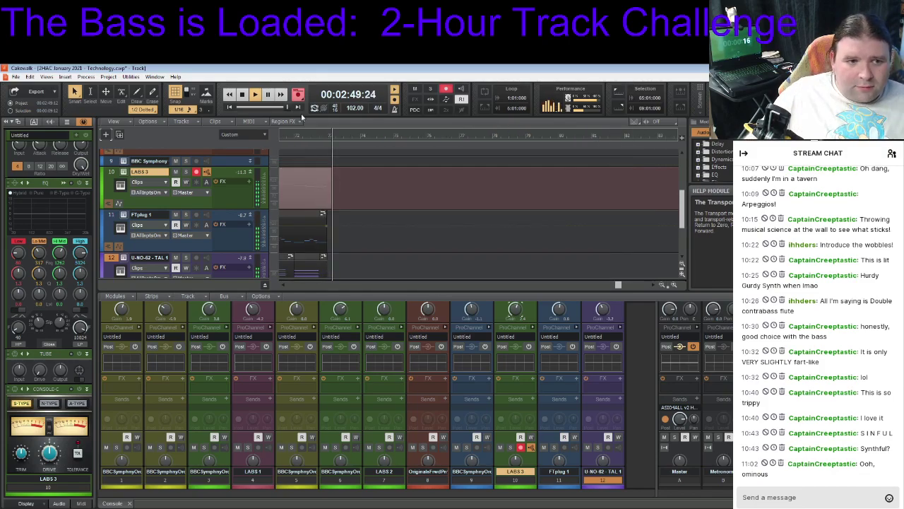
{"action": "key", "text": "space"}
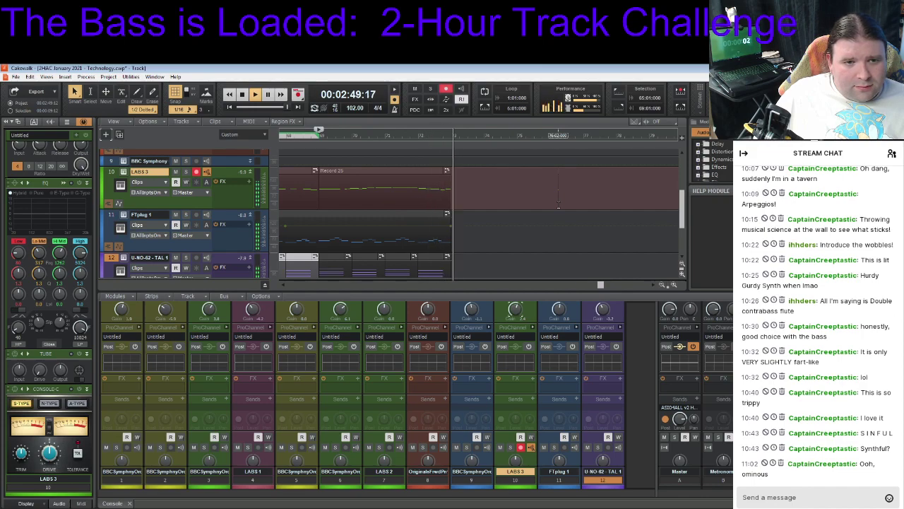
{"action": "key", "text": "space"}
Lengthen the final D6 note of the new LABS 3 clip to 73:04 and return to the track view
{"action": "double_click", "coordinate": [427, 172]}
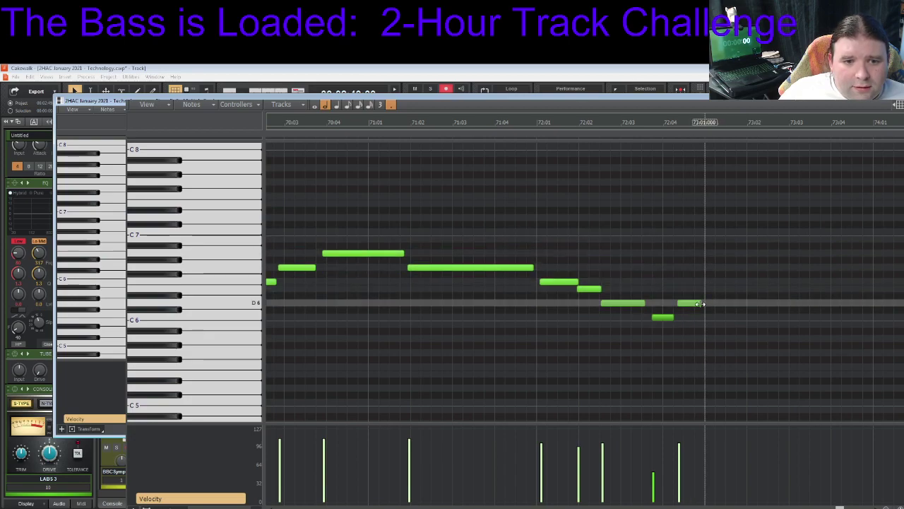
{"action": "left_click_drag", "start_coordinate": [701, 303], "coordinate": [788, 307]}
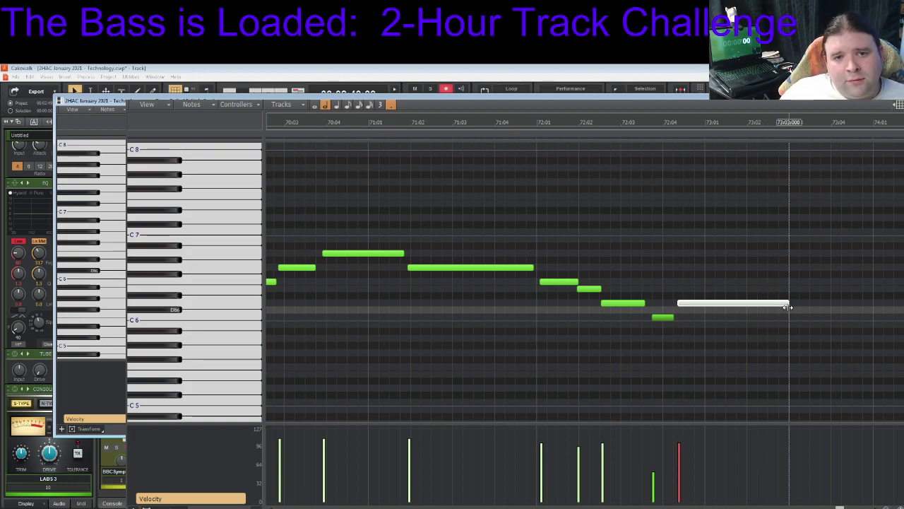
{"action": "left_click_drag", "start_coordinate": [788, 308], "coordinate": [831, 309]}
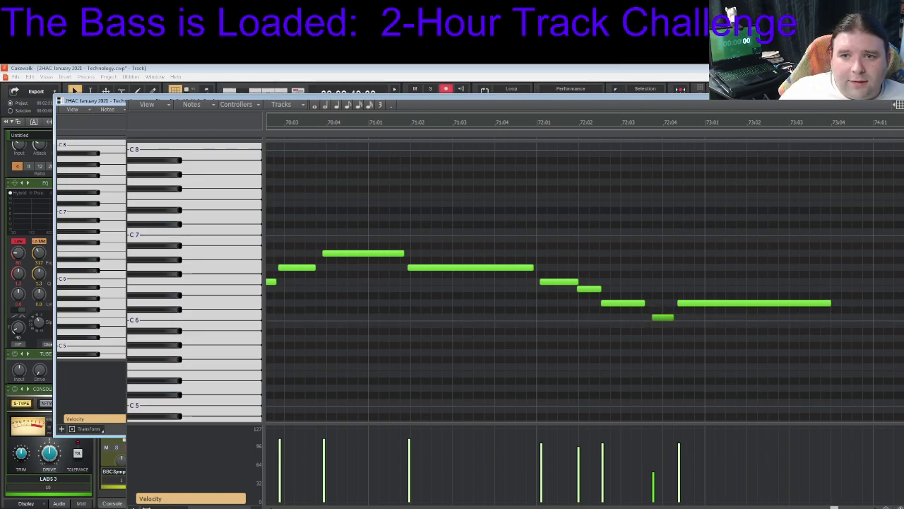
{"action": "key", "text": "alt+2"}
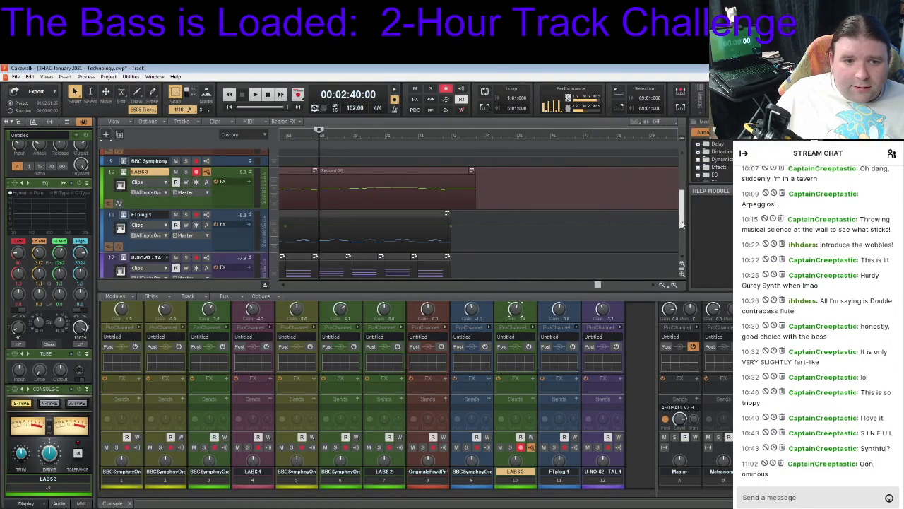
Add a RYM2612 synth instrument track below U-NO-62 - TAL 1 and select it
{"action": "scroll", "coordinate": [682, 225], "scroll_direction": "down", "scroll_amount": 1}
{"action": "scroll", "coordinate": [684, 224], "scroll_direction": "up", "scroll_amount": 1}
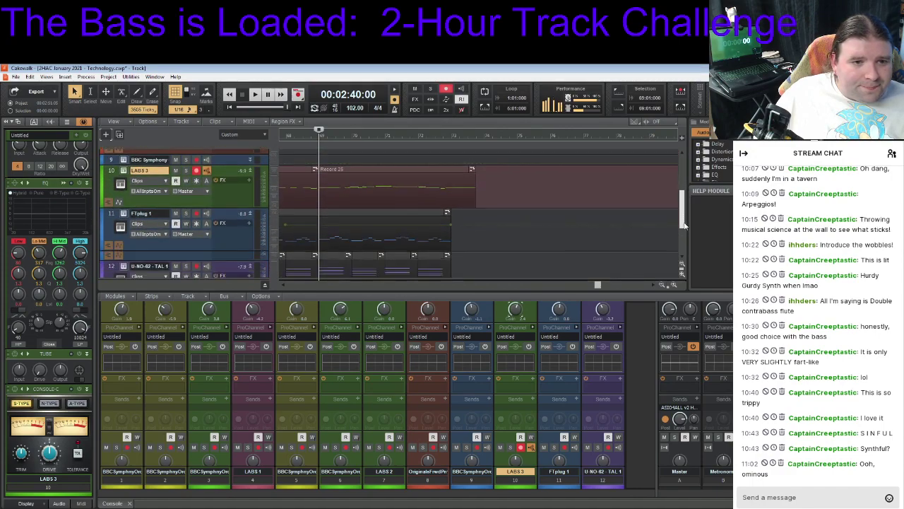
{"action": "scroll", "coordinate": [684, 225], "scroll_direction": "down", "scroll_amount": 2}
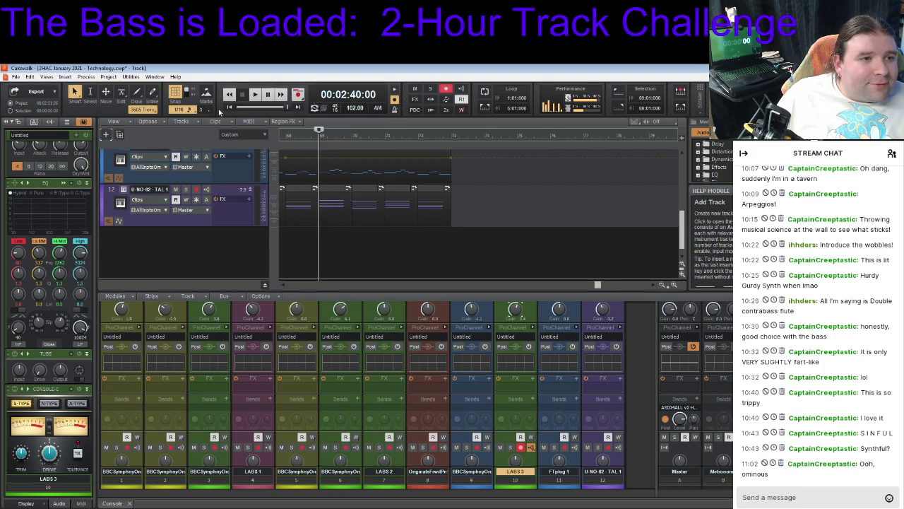
{"action": "left_click", "coordinate": [233, 119]}
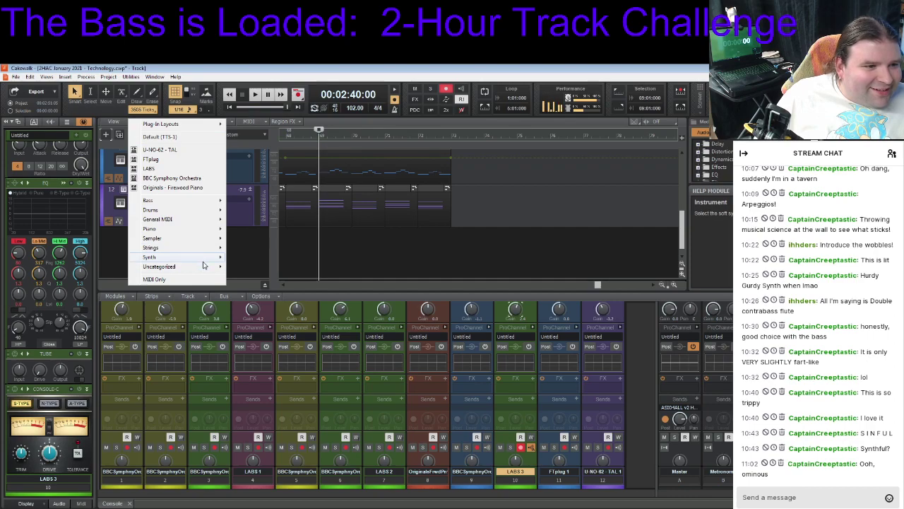
{"action": "mouse_move", "coordinate": [209, 260]}
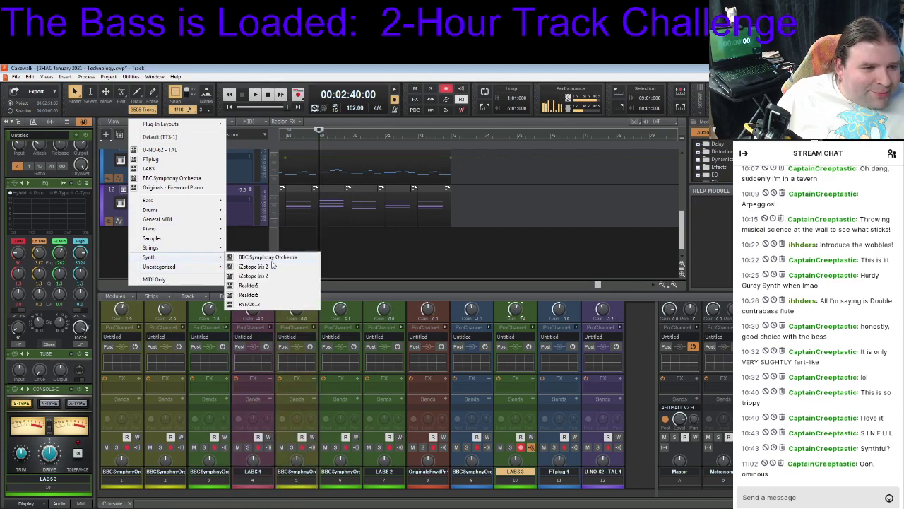
{"action": "left_click", "coordinate": [253, 305]}
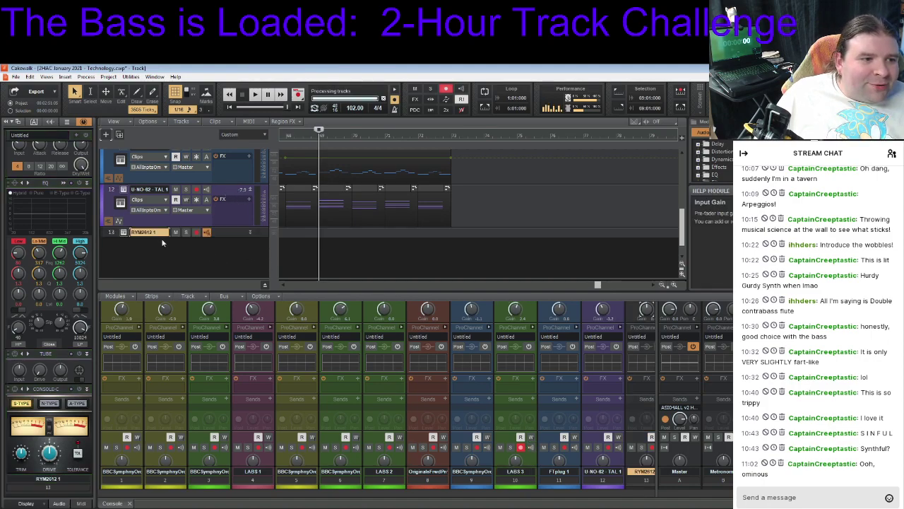
{"action": "left_click", "coordinate": [112, 234]}
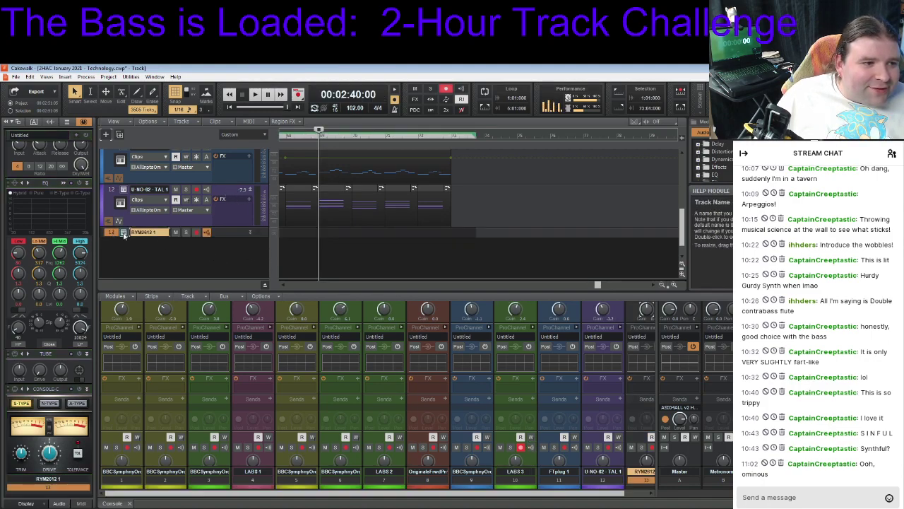
{"action": "left_click", "coordinate": [99, 232]}
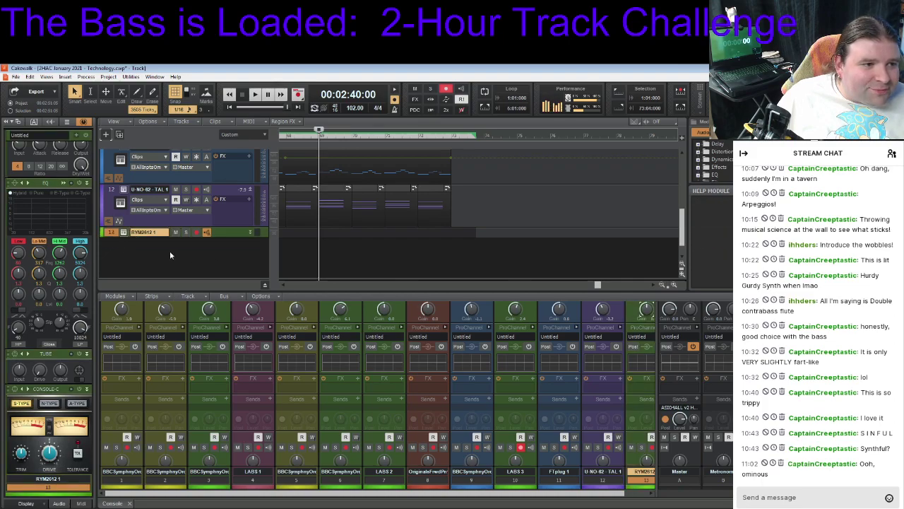
Load the Ice Guitar 1 patch in the RYM2612 synth and close its window
{"action": "left_click", "coordinate": [124, 234]}
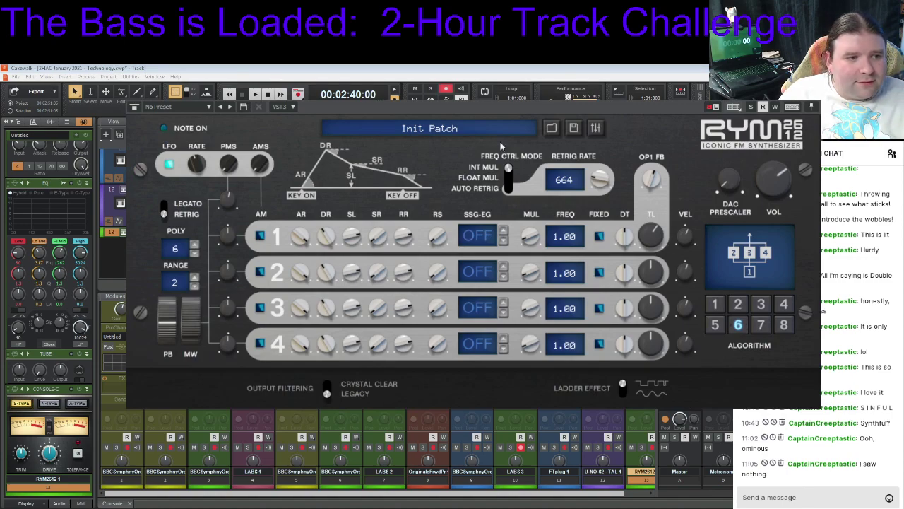
{"action": "left_click_drag", "start_coordinate": [772, 177], "coordinate": [769, 174]}
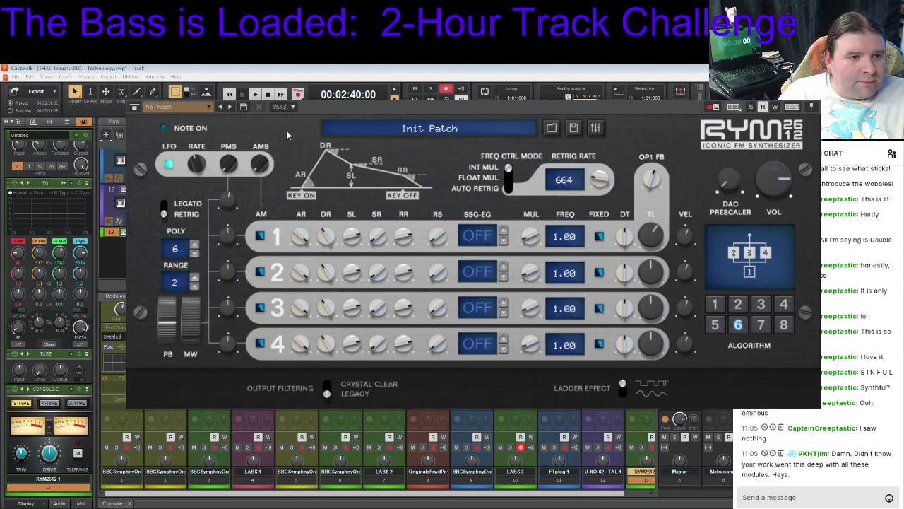
{"action": "left_click", "coordinate": [552, 127]}
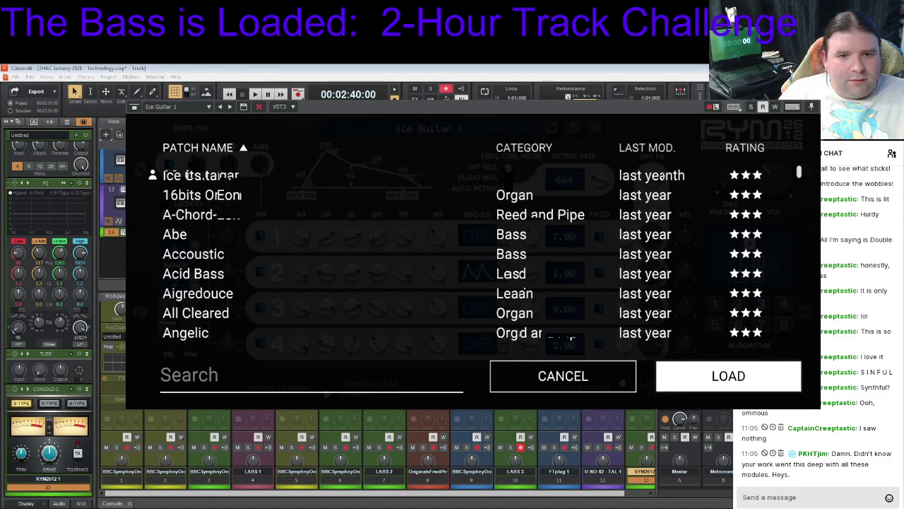
{"action": "left_click", "coordinate": [810, 105]}
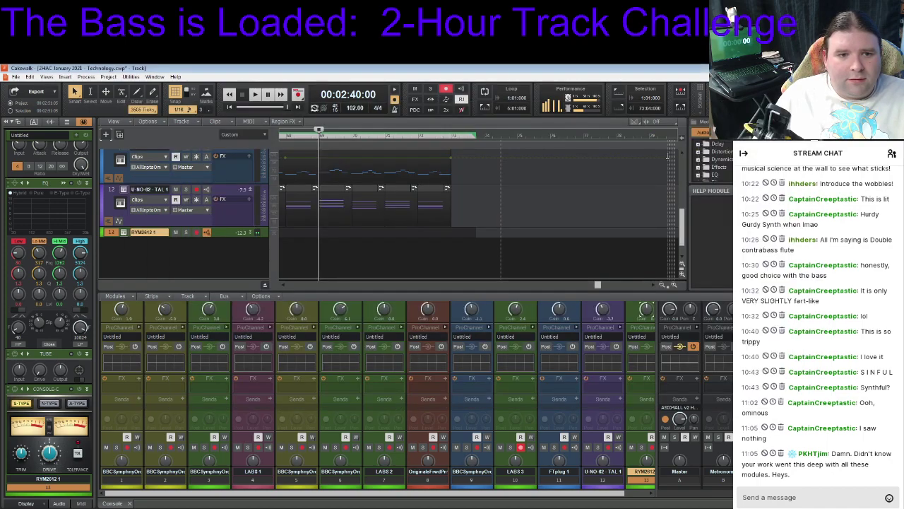
Reopen the RYM2612 synth and step the Ice Guitar 1 patch through algorithms 1 to 8
{"action": "left_click", "coordinate": [124, 232]}
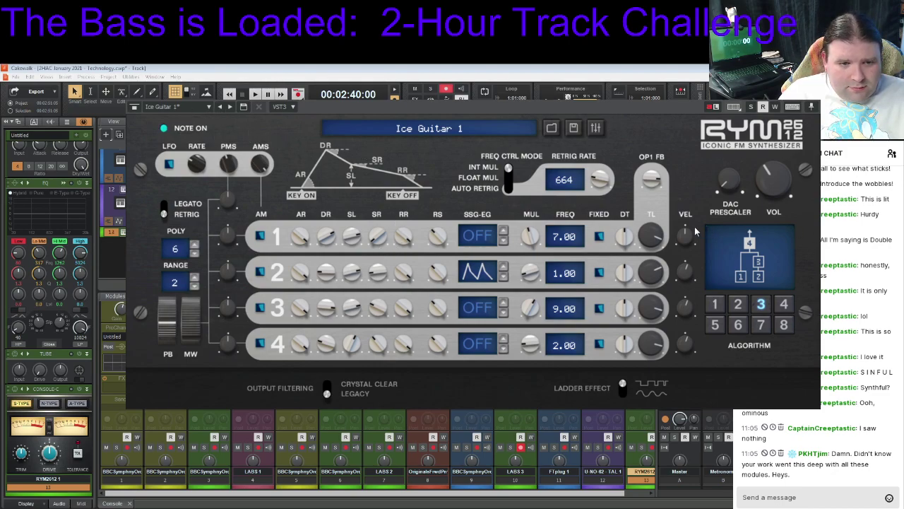
{"action": "left_click", "coordinate": [716, 304]}
{"action": "left_click", "coordinate": [738, 305]}
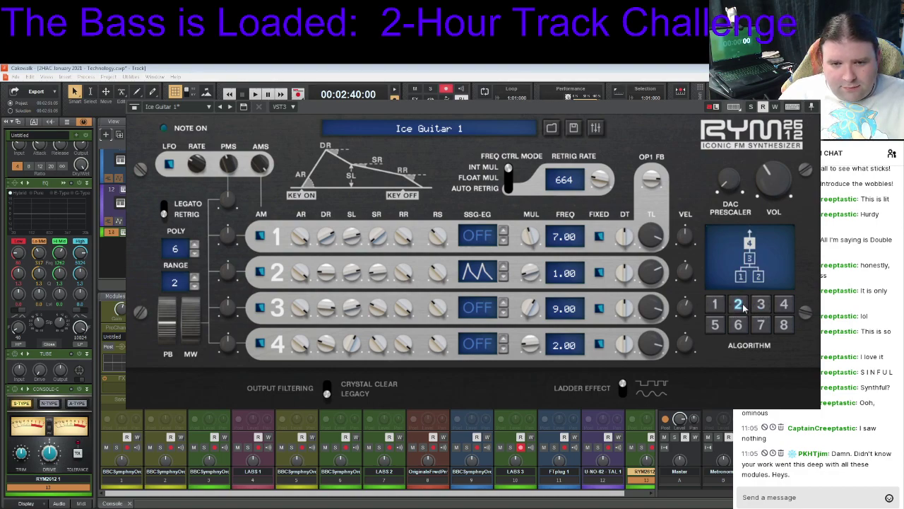
{"action": "left_click", "coordinate": [761, 304]}
{"action": "left_click", "coordinate": [783, 305]}
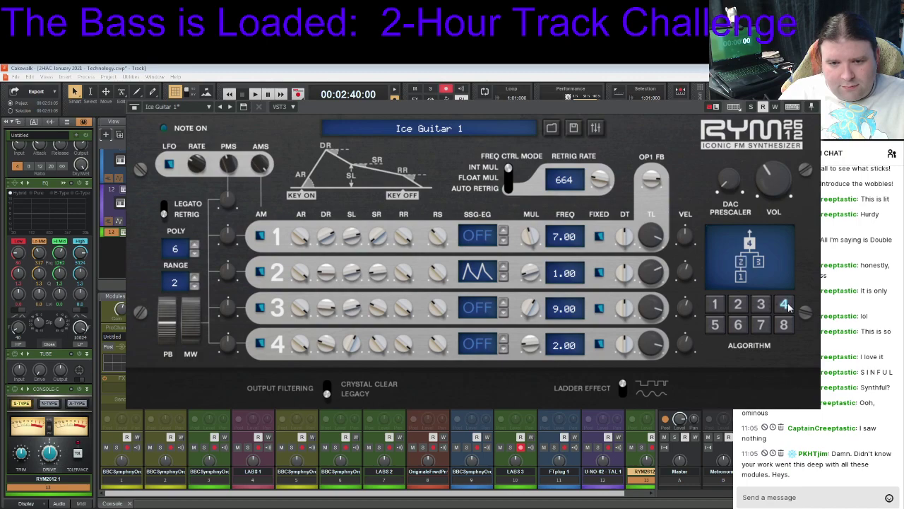
{"action": "left_click", "coordinate": [717, 327]}
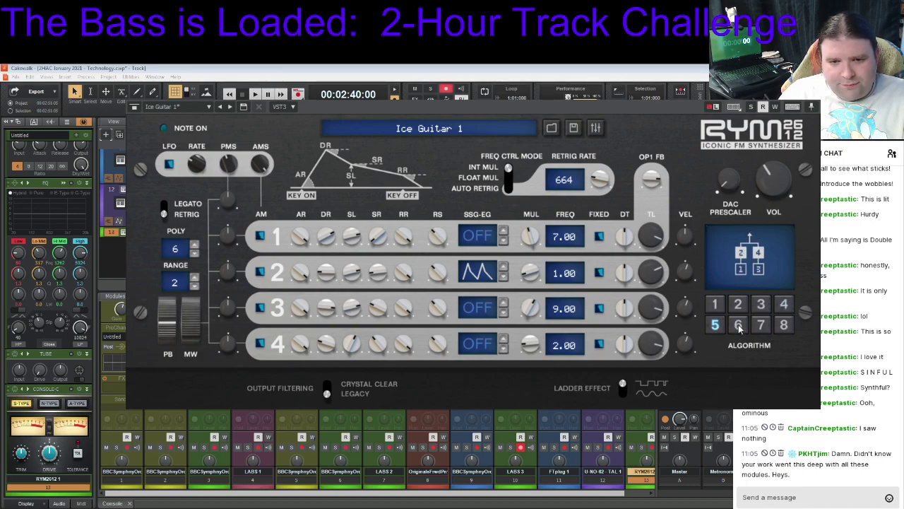
{"action": "left_click", "coordinate": [738, 325]}
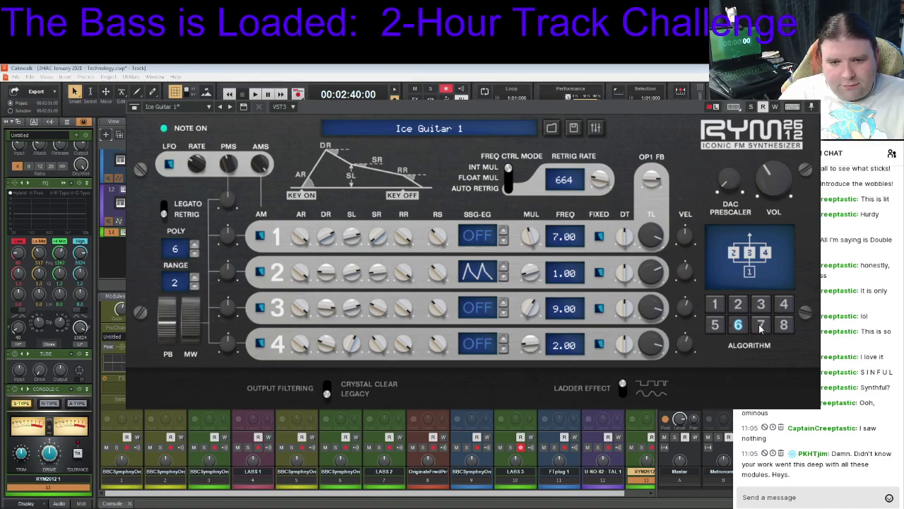
{"action": "left_click", "coordinate": [761, 326]}
{"action": "left_click", "coordinate": [785, 326]}
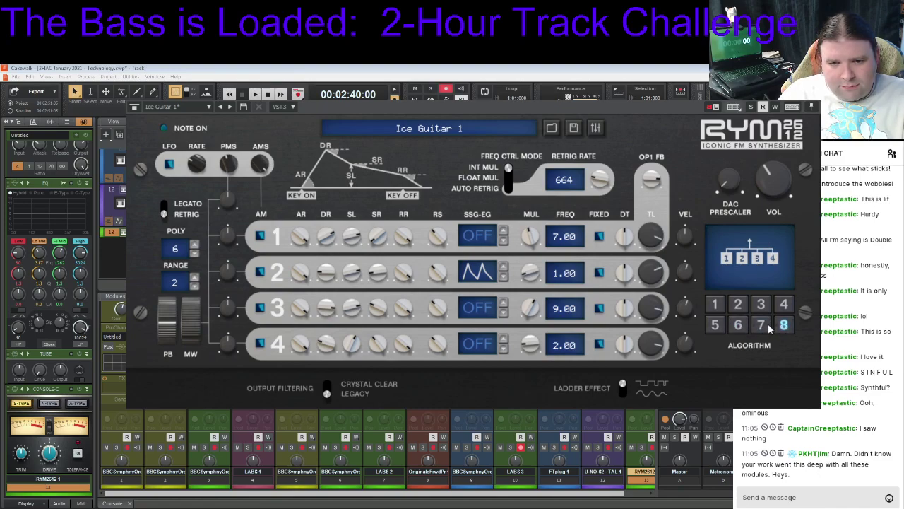
Audition algorithms 5 to 8 on the Ice Guitar 1 patch to compare their sound
{"action": "left_click", "coordinate": [761, 327]}
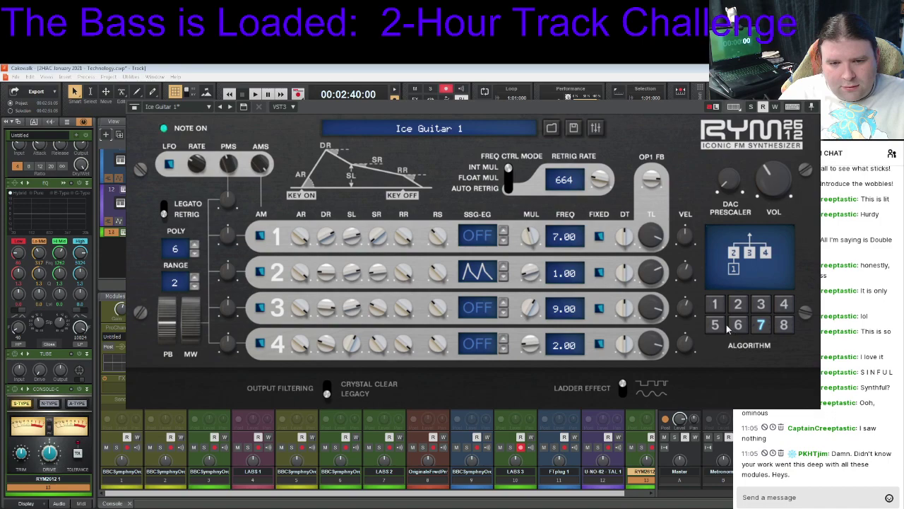
{"action": "left_click", "coordinate": [722, 326]}
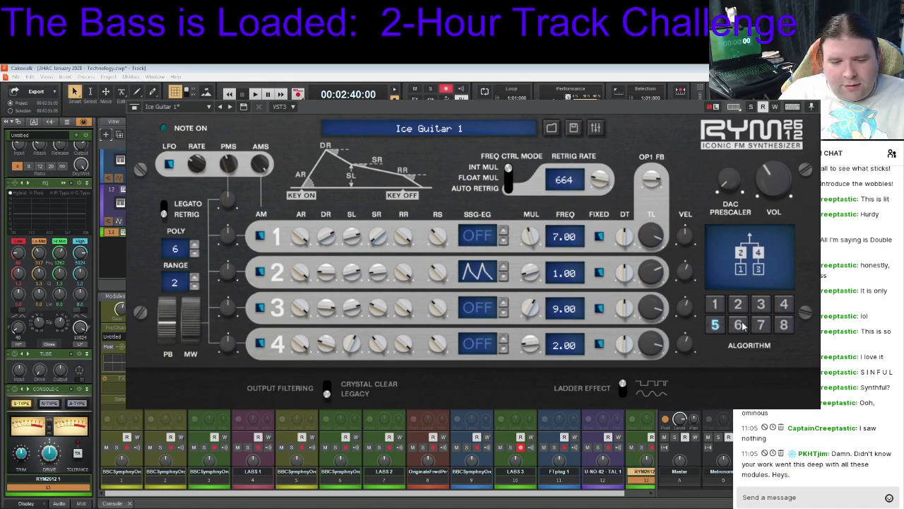
{"action": "left_click", "coordinate": [739, 325]}
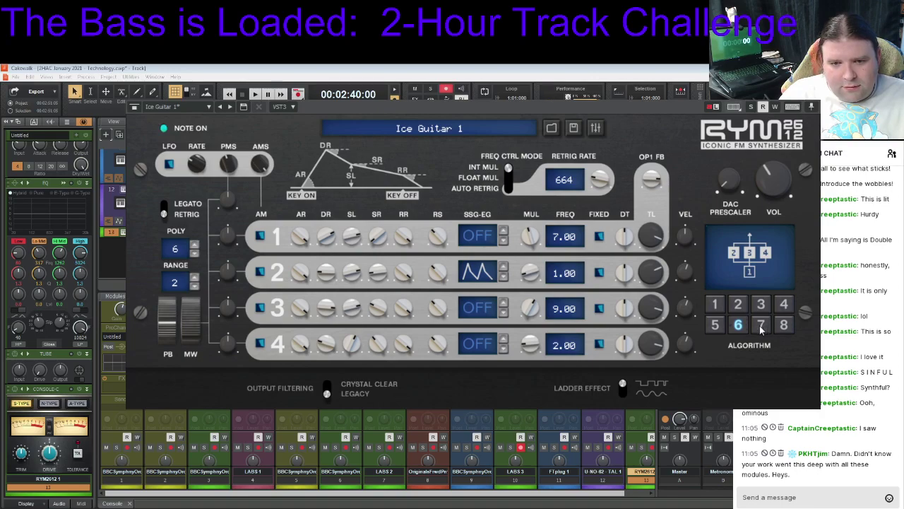
{"action": "left_click", "coordinate": [761, 325]}
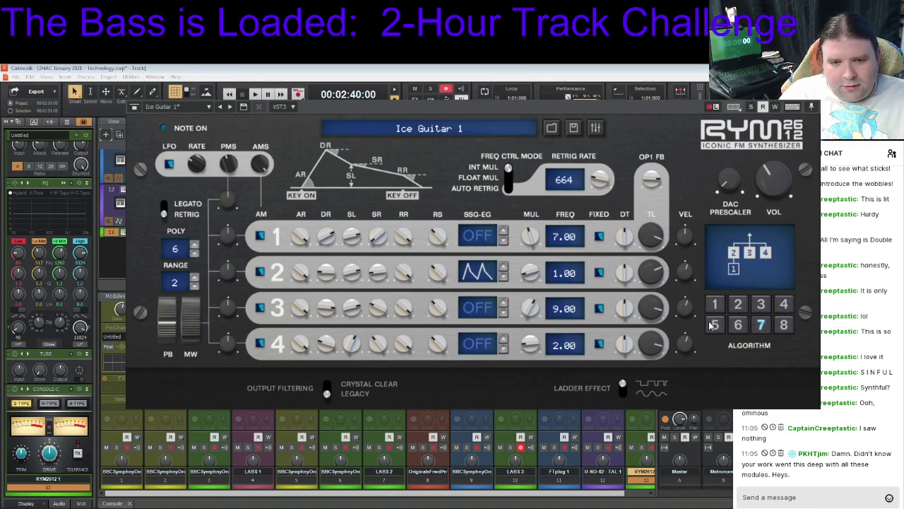
{"action": "left_click", "coordinate": [786, 325]}
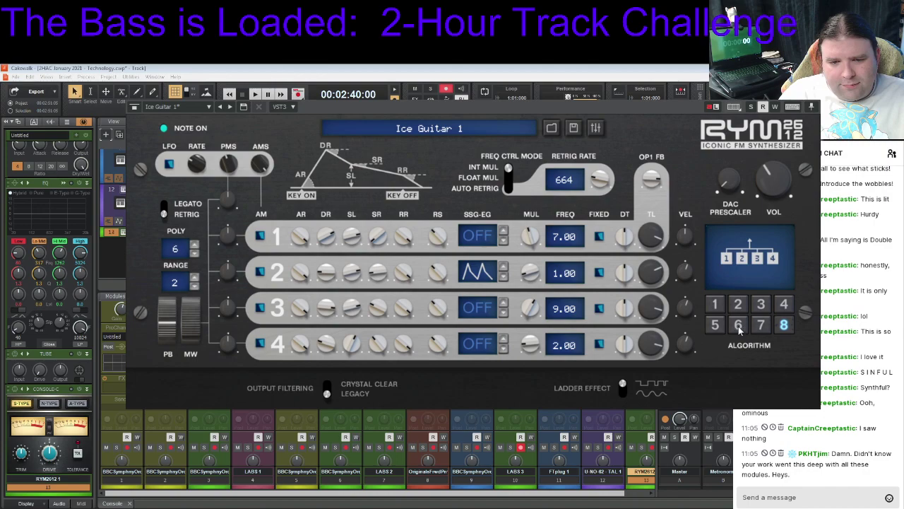
{"action": "left_click", "coordinate": [714, 325]}
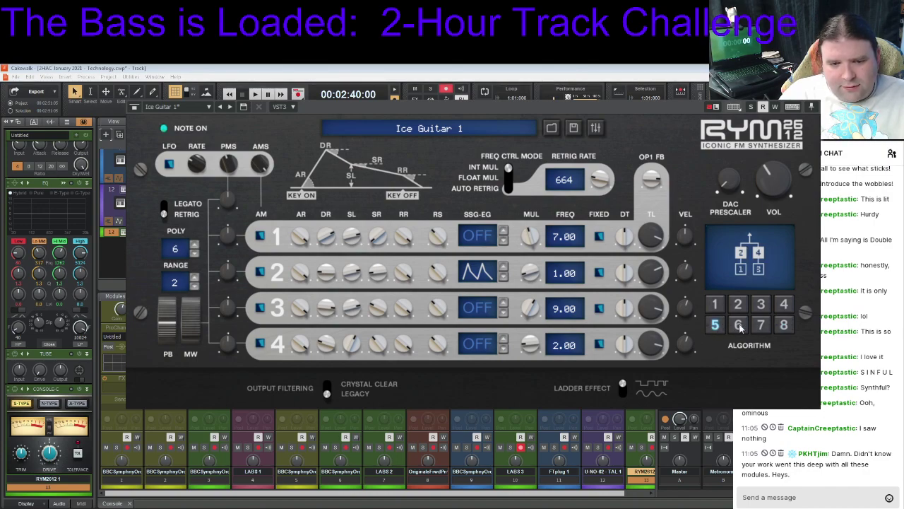
{"action": "left_click", "coordinate": [738, 325]}
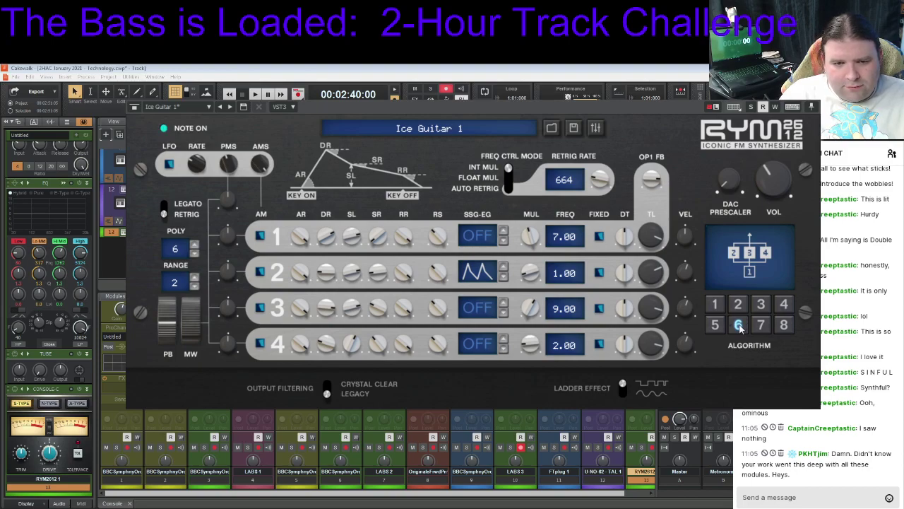
{"action": "left_click", "coordinate": [717, 326]}
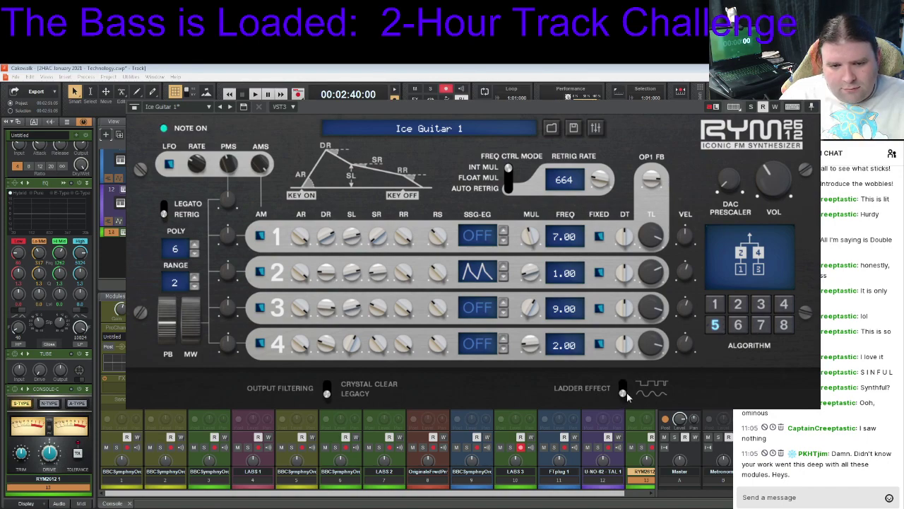
Set the Ice Guitar 1 patch to algorithm 6 with Legacy output filtering and close the RYM2612 window
{"action": "left_click", "coordinate": [327, 393]}
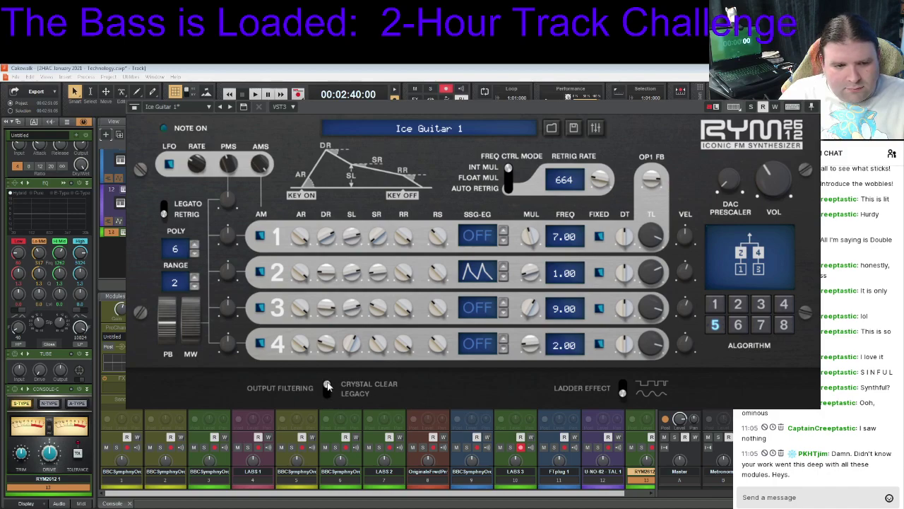
{"action": "left_click", "coordinate": [738, 325]}
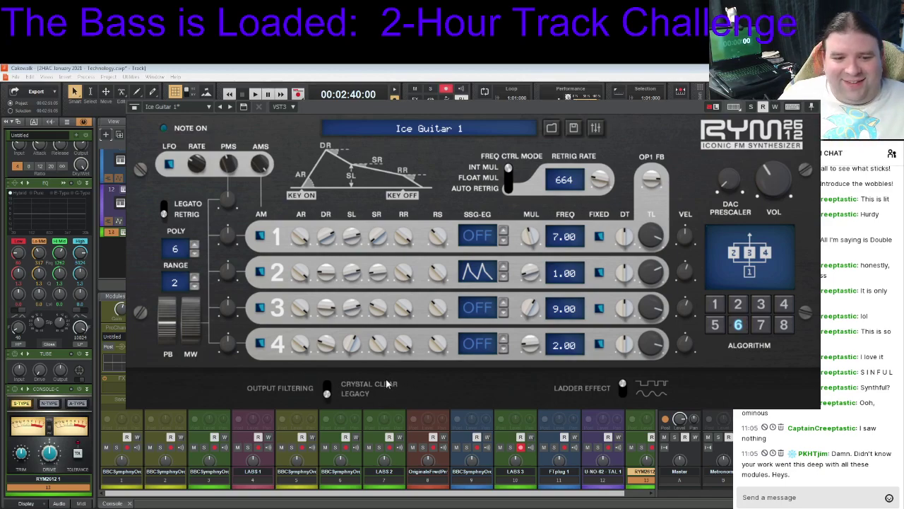
{"action": "left_click", "coordinate": [623, 390]}
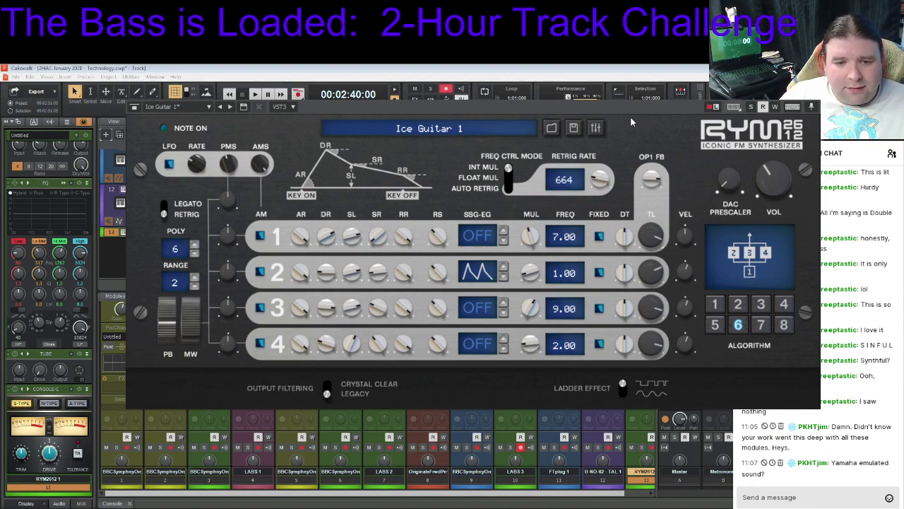
{"action": "left_click", "coordinate": [812, 104]}
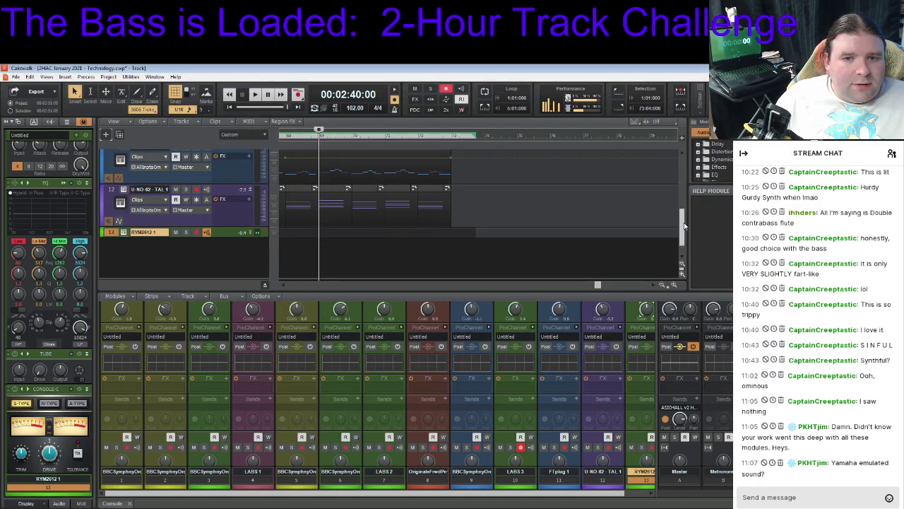
Look through all tracks around measures 65 to 73 to check which parts play there
{"action": "scroll", "coordinate": [683, 209], "scroll_direction": "up", "scroll_amount": 3}
{"action": "scroll", "coordinate": [683, 209], "scroll_direction": "down", "scroll_amount": 2}
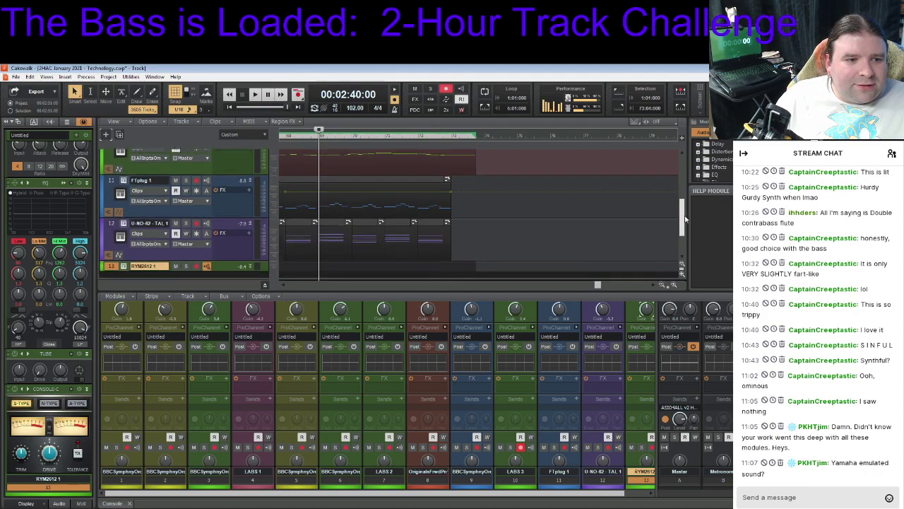
{"action": "scroll", "coordinate": [689, 213], "scroll_direction": "up", "scroll_amount": 3}
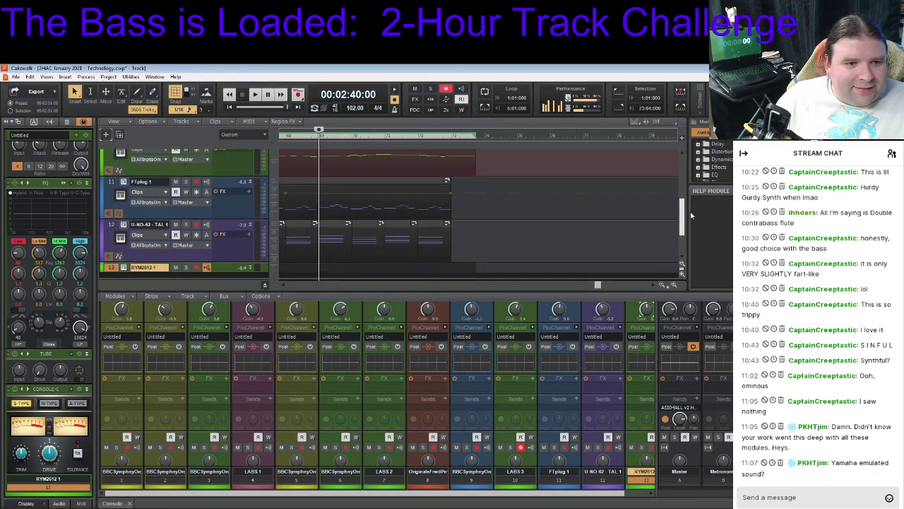
{"action": "scroll", "coordinate": [697, 197], "scroll_direction": "up", "scroll_amount": 4}
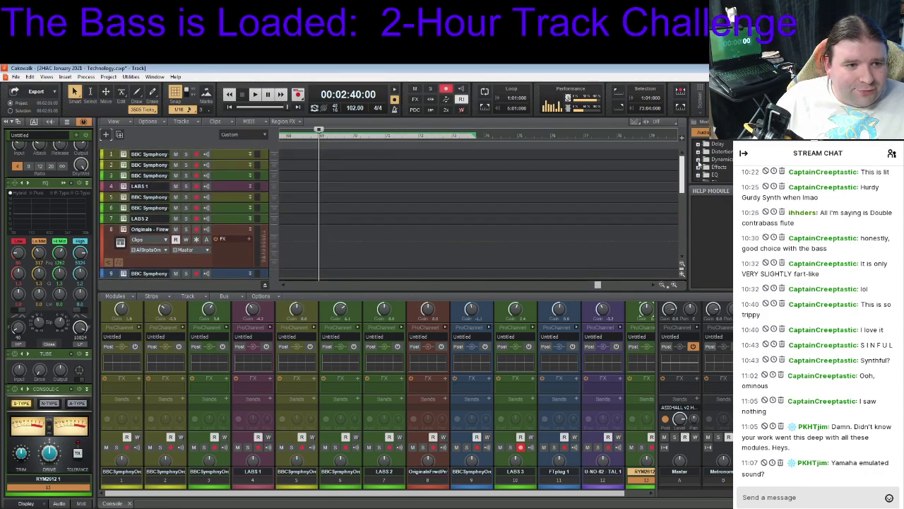
{"action": "scroll", "coordinate": [705, 196], "scroll_direction": "down", "scroll_amount": 3}
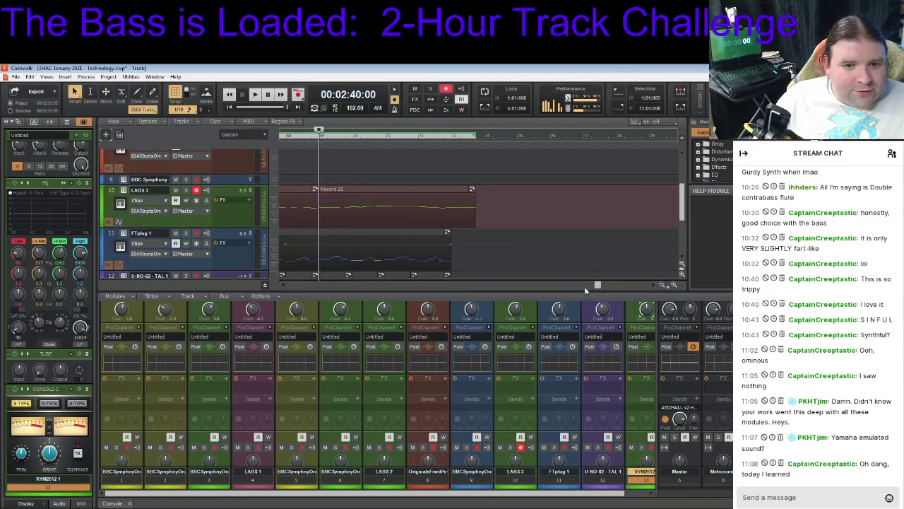
{"action": "left_click_drag", "start_coordinate": [599, 286], "coordinate": [583, 291]}
{"action": "scroll", "coordinate": [600, 224], "scroll_direction": "up", "scroll_amount": 5}
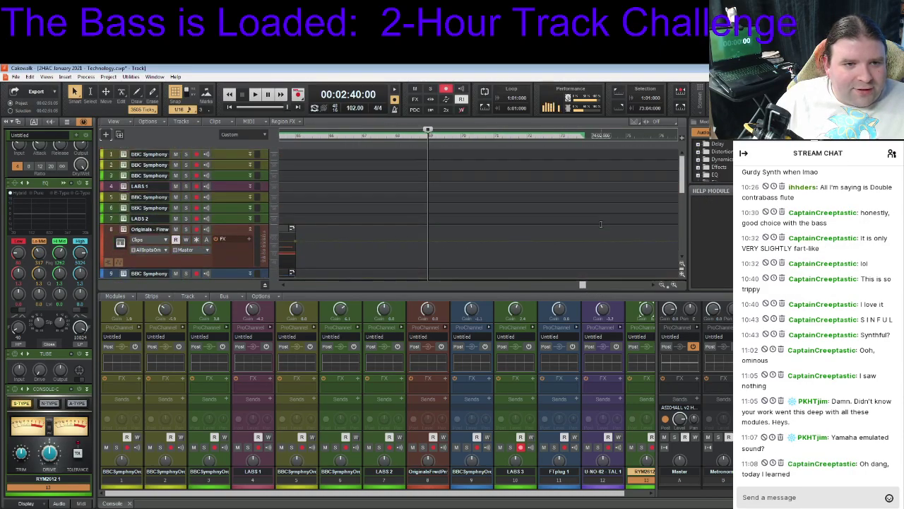
{"action": "scroll", "coordinate": [600, 224], "scroll_direction": "down", "scroll_amount": 8}
{"action": "scroll", "coordinate": [601, 224], "scroll_direction": "up", "scroll_amount": 8}
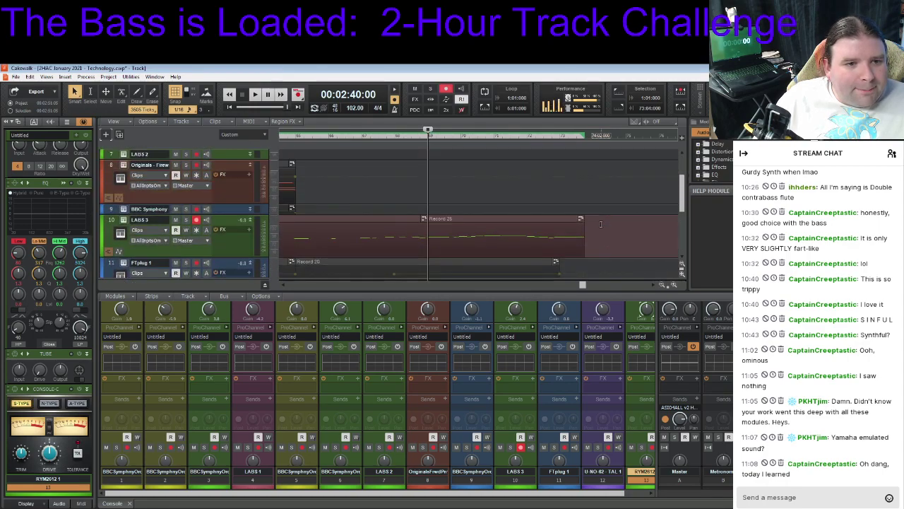
{"action": "scroll", "coordinate": [601, 224], "scroll_direction": "down", "scroll_amount": 8}
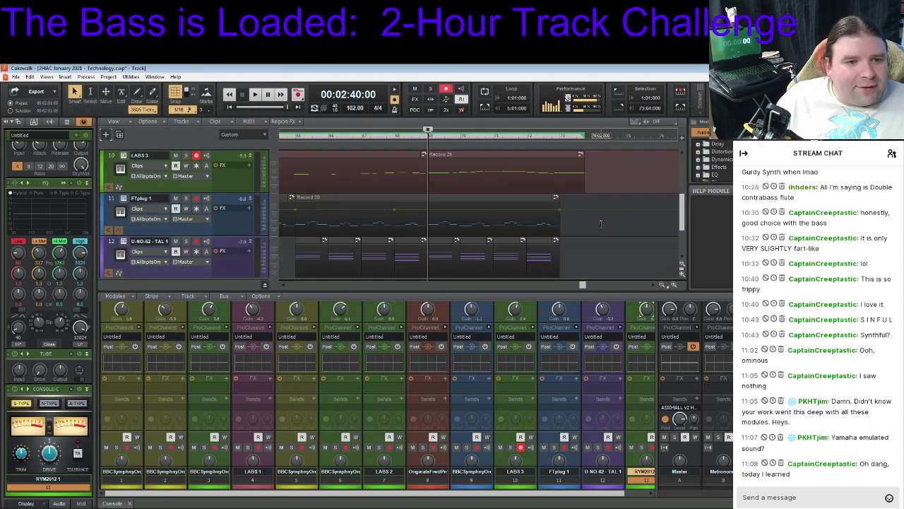
{"action": "scroll", "coordinate": [601, 224], "scroll_direction": "up", "scroll_amount": 8}
{"action": "scroll", "coordinate": [600, 224], "scroll_direction": "down", "scroll_amount": 8}
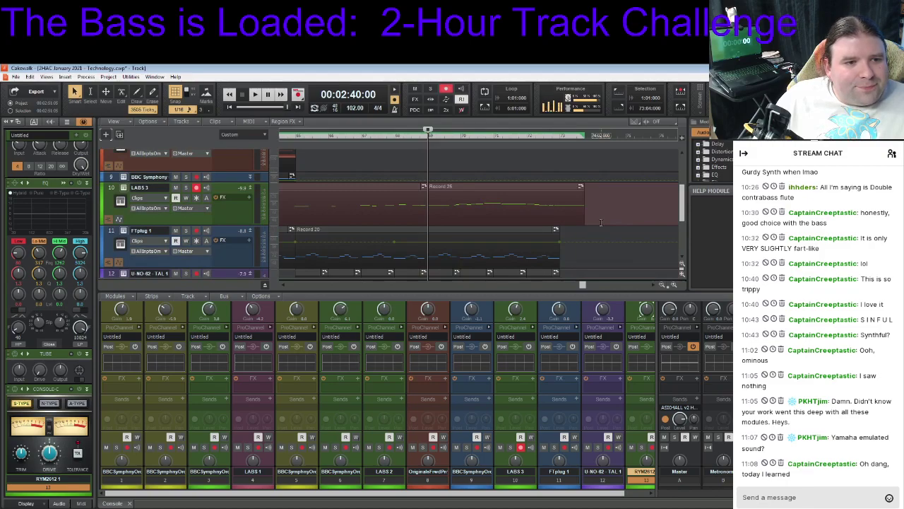
{"action": "scroll", "coordinate": [600, 223], "scroll_direction": "up", "scroll_amount": 8}
{"action": "scroll", "coordinate": [600, 223], "scroll_direction": "down", "scroll_amount": 9}
{"action": "scroll", "coordinate": [600, 223], "scroll_direction": "down", "scroll_amount": 1}
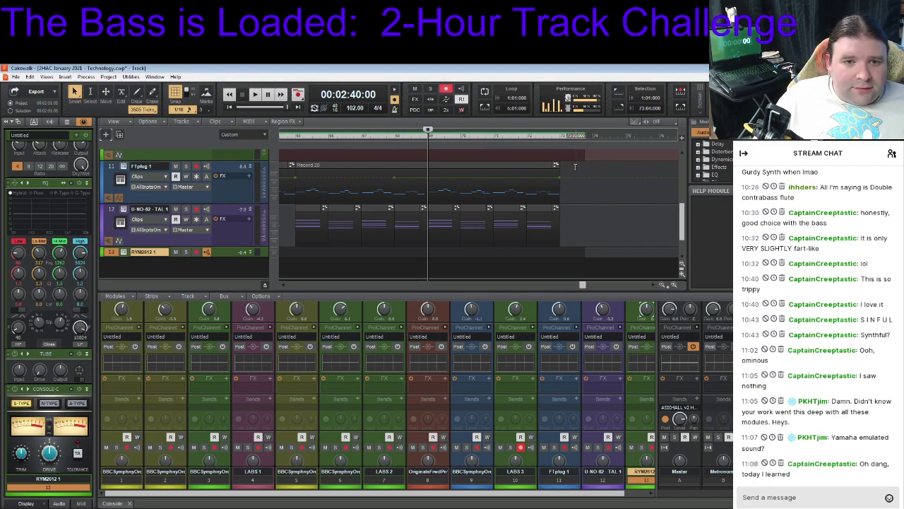
Copy the FTplug 1 and U-NO-62 - TAL 1 clips from measures 65 to 73 and paste them at measure 73
{"action": "left_click_drag", "start_coordinate": [575, 166], "coordinate": [296, 232]}
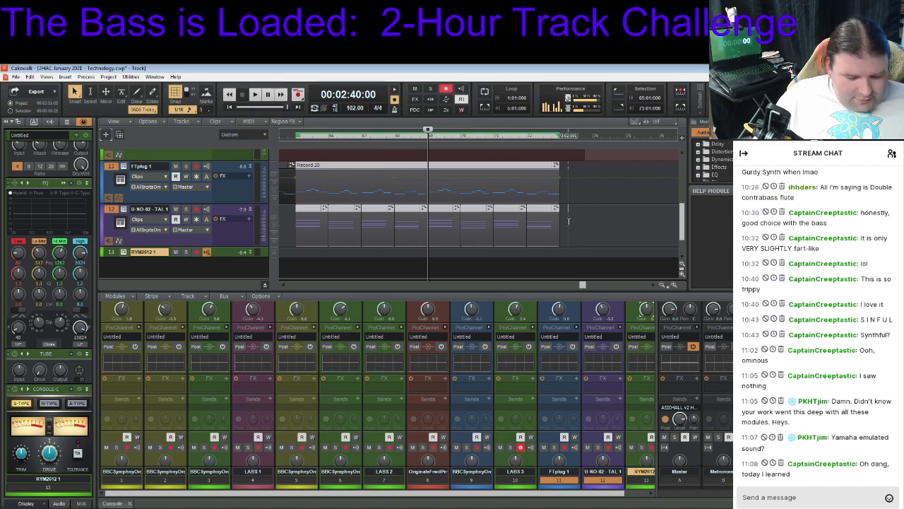
{"action": "left_click", "coordinate": [561, 142]}
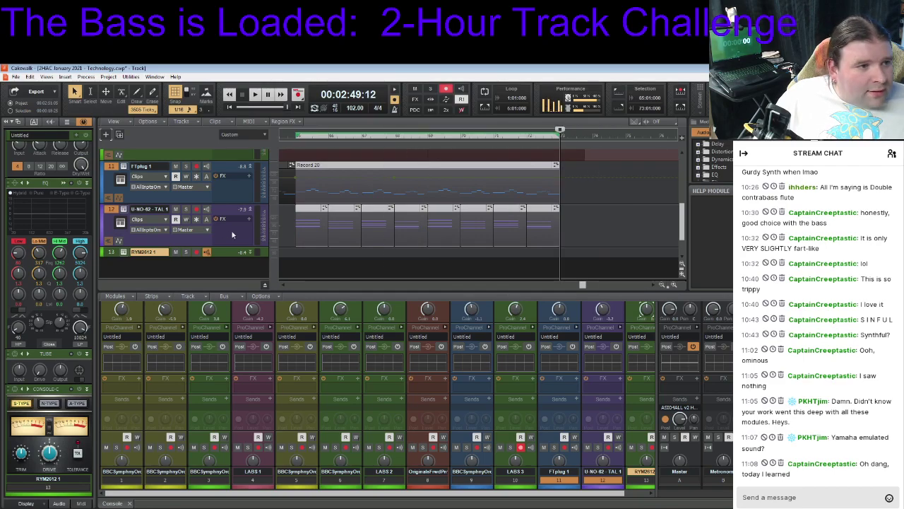
{"action": "left_click_drag", "start_coordinate": [683, 234], "coordinate": [680, 212]}
{"action": "left_click", "coordinate": [109, 224]}
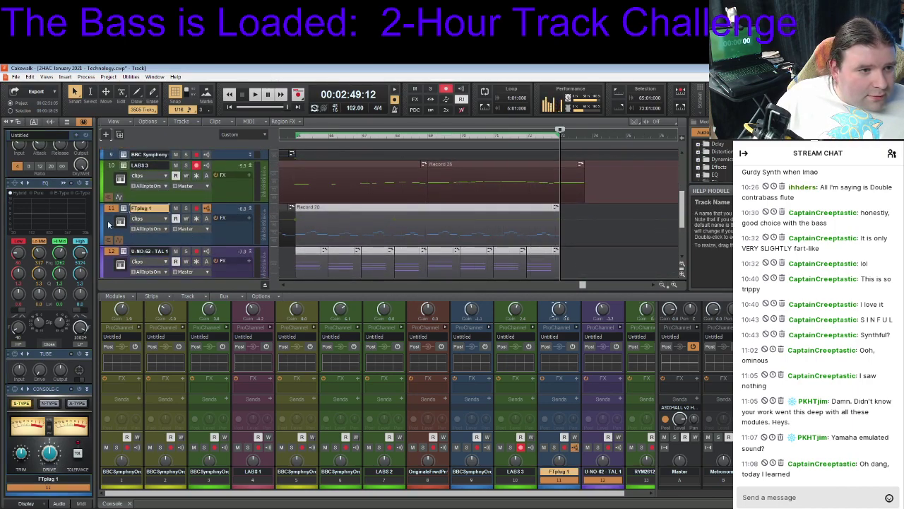
{"action": "key", "text": "ctrl+v"}
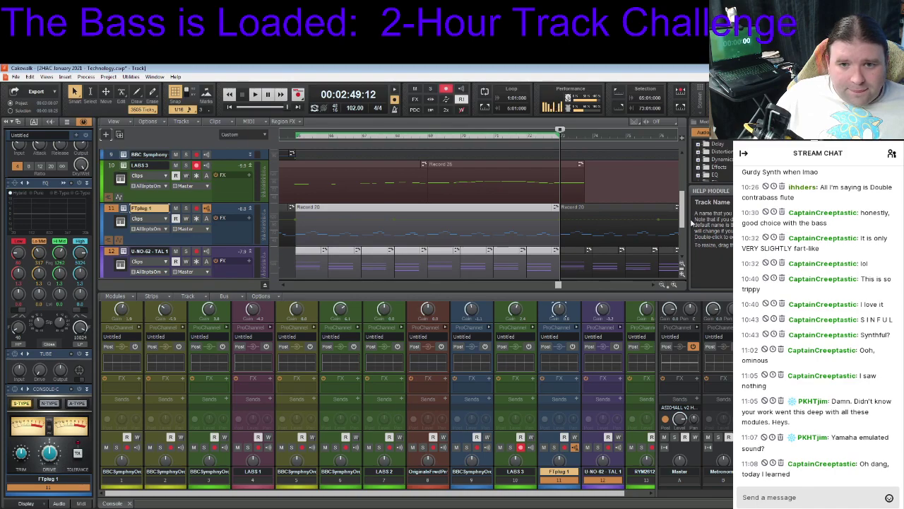
Expand the BBC Symphony Orchestra 1 track and paste copies of its Record 1 clip from measure 29 at measures 73 and 77
{"action": "left_click_drag", "start_coordinate": [683, 220], "coordinate": [682, 171]}
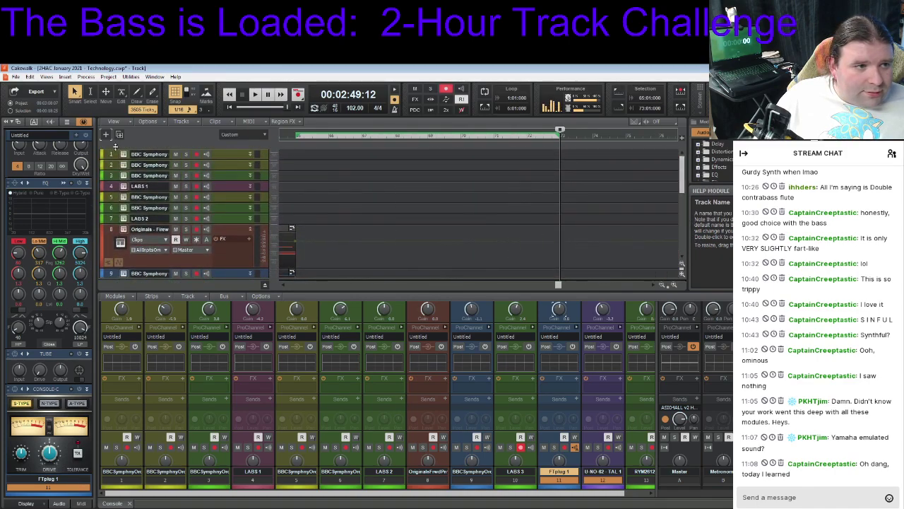
{"action": "left_click", "coordinate": [251, 155]}
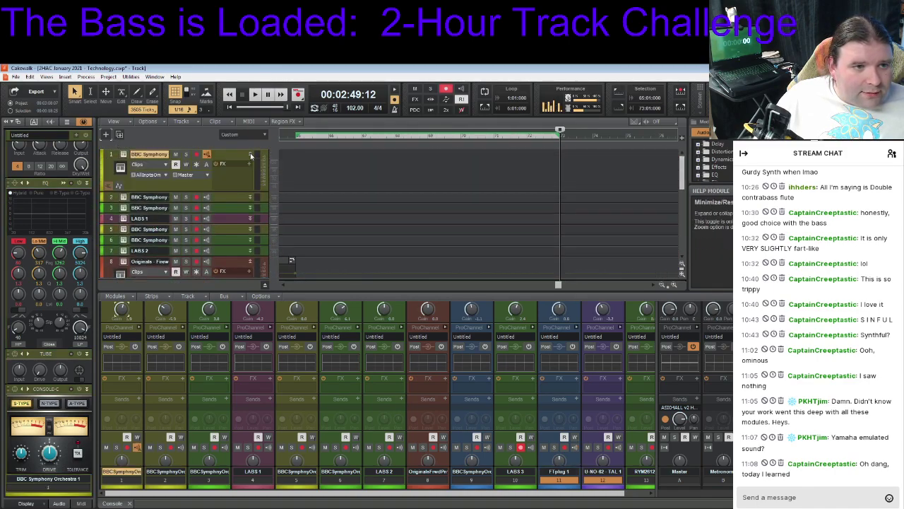
{"action": "left_click", "coordinate": [115, 157]}
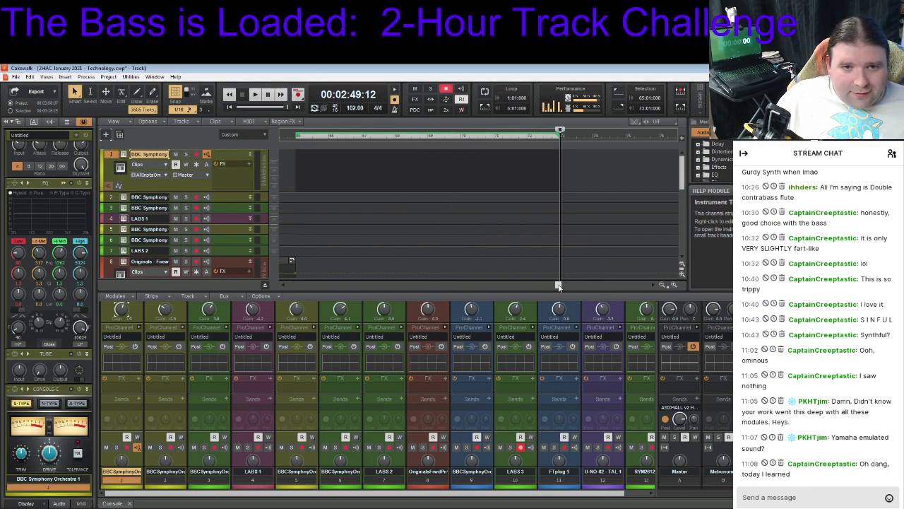
{"action": "left_click_drag", "start_coordinate": [556, 286], "coordinate": [380, 284]}
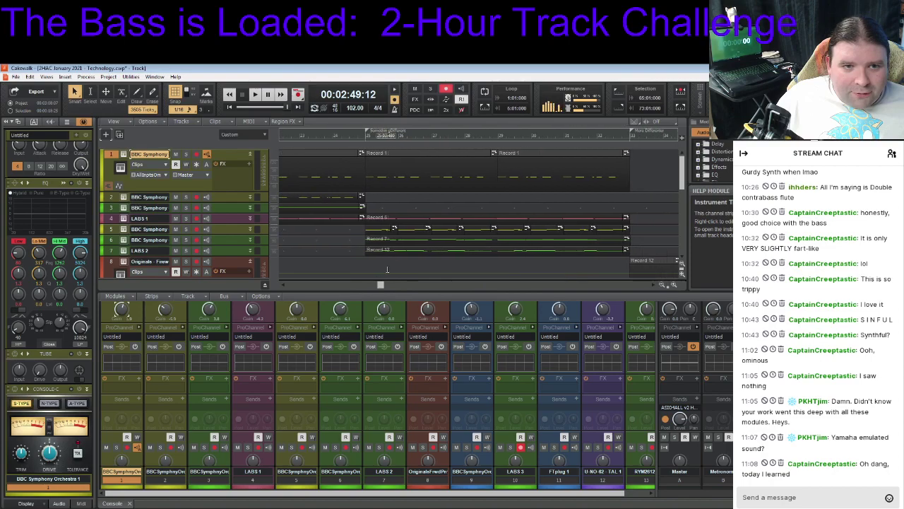
{"action": "left_click", "coordinate": [520, 153]}
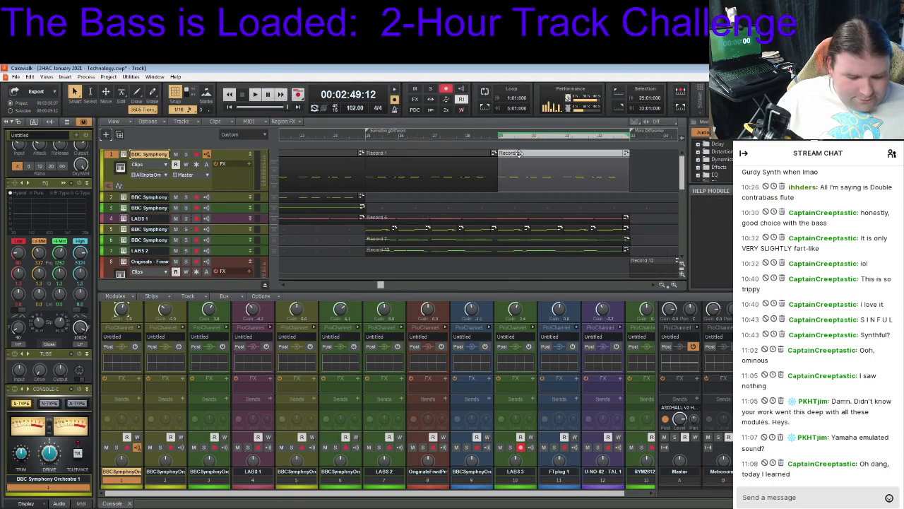
{"action": "left_click_drag", "start_coordinate": [380, 284], "coordinate": [589, 285]}
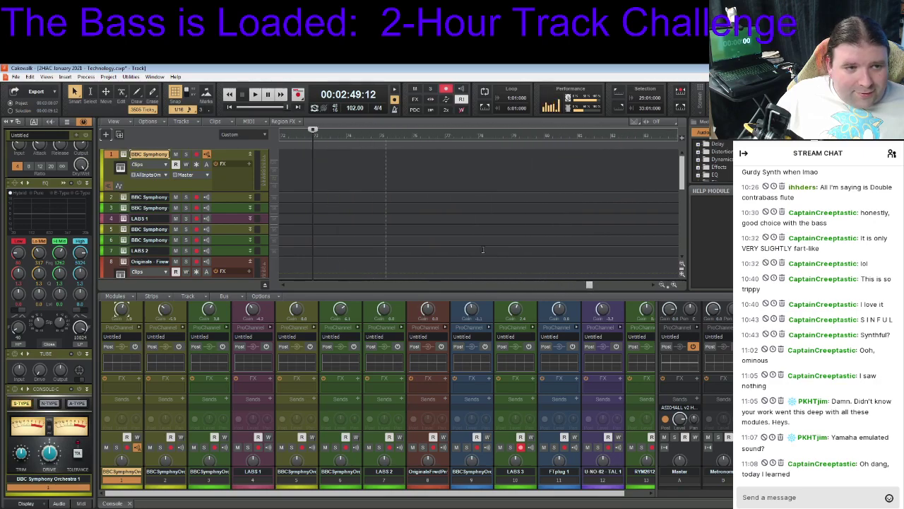
{"action": "key", "text": "ctrl+v"}
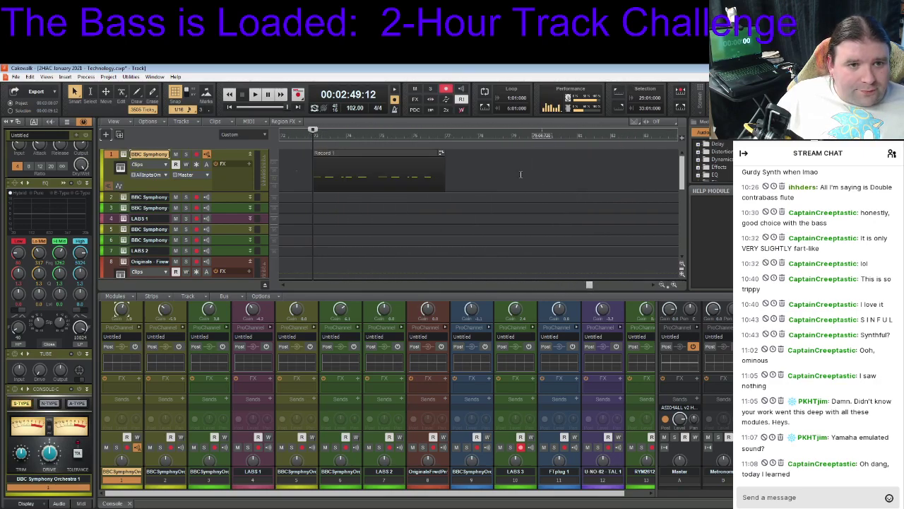
{"action": "left_click", "coordinate": [445, 136]}
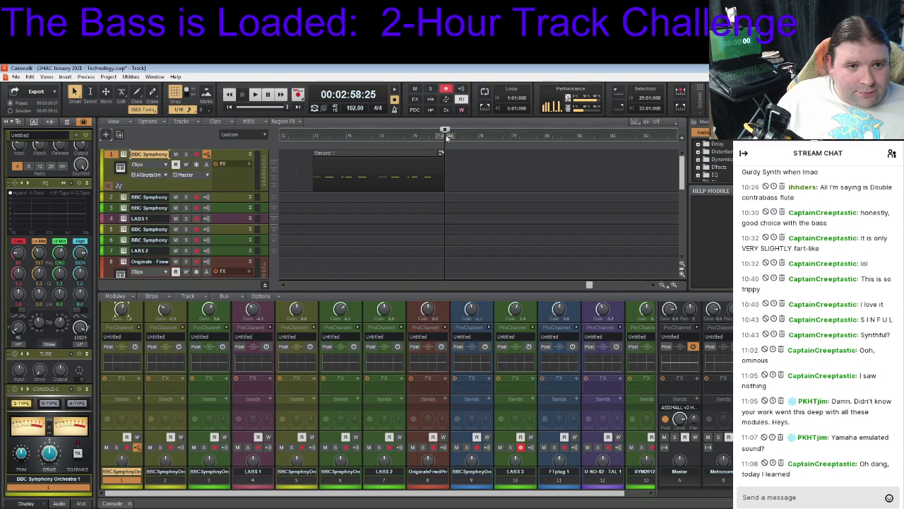
{"action": "key", "text": "ctrl+v"}
Expand the RYM2612 1 track and move the playhead to the start of measure 73
{"action": "left_click_drag", "start_coordinate": [683, 179], "coordinate": [681, 239]}
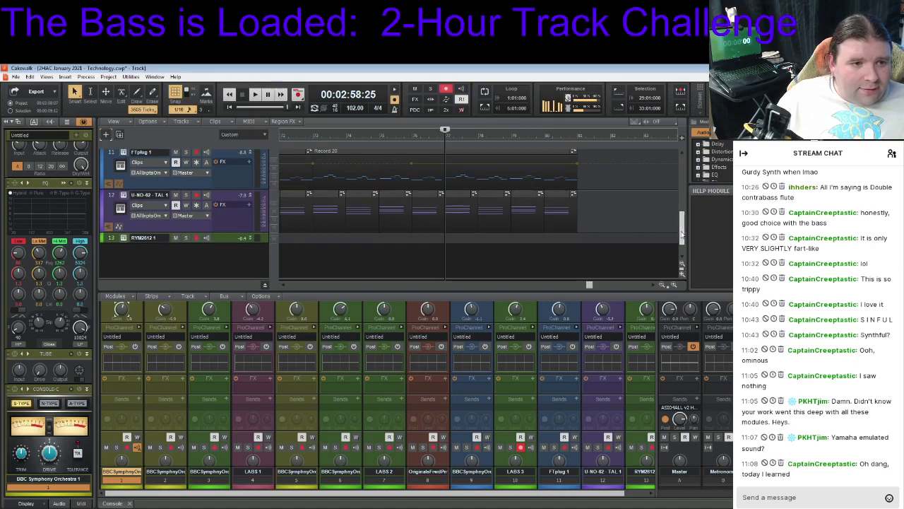
{"action": "double_click", "coordinate": [250, 241]}
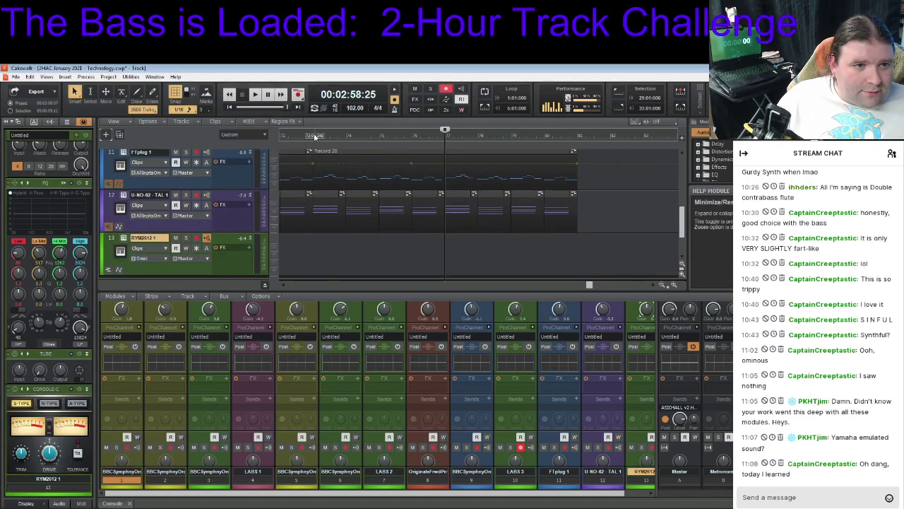
{"action": "left_click", "coordinate": [315, 137]}
{"action": "left_click", "coordinate": [313, 136]}
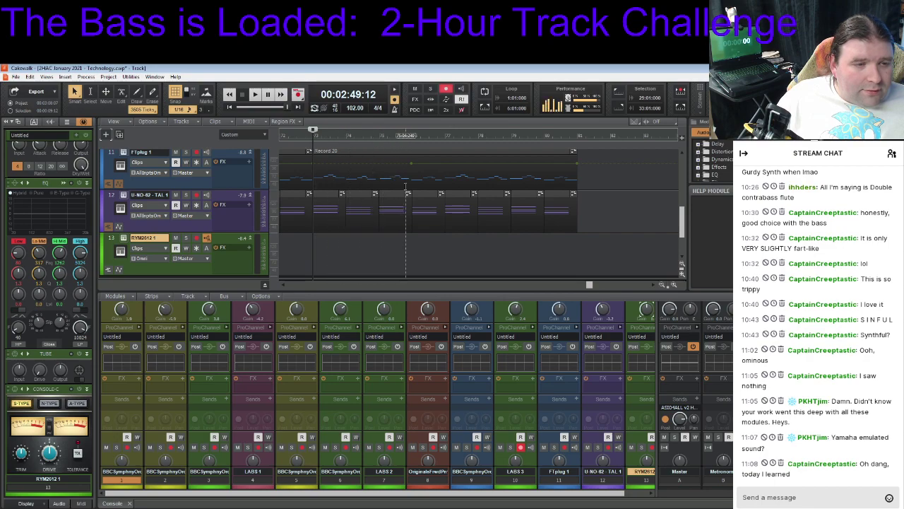
Save the 2HAC January 2021 - Technology project
{"action": "left_click", "coordinate": [16, 76]}
{"action": "left_click", "coordinate": [26, 133]}
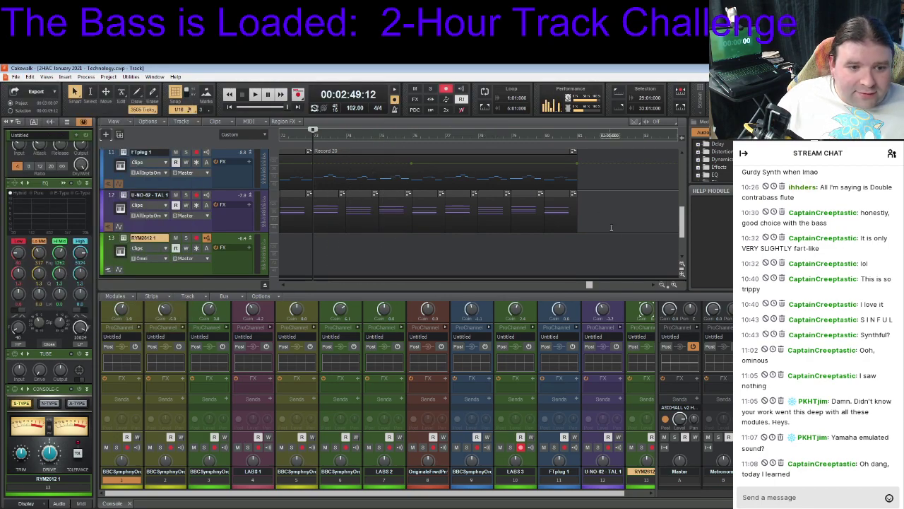
{"action": "left_click_drag", "start_coordinate": [617, 499], "coordinate": [642, 499]}
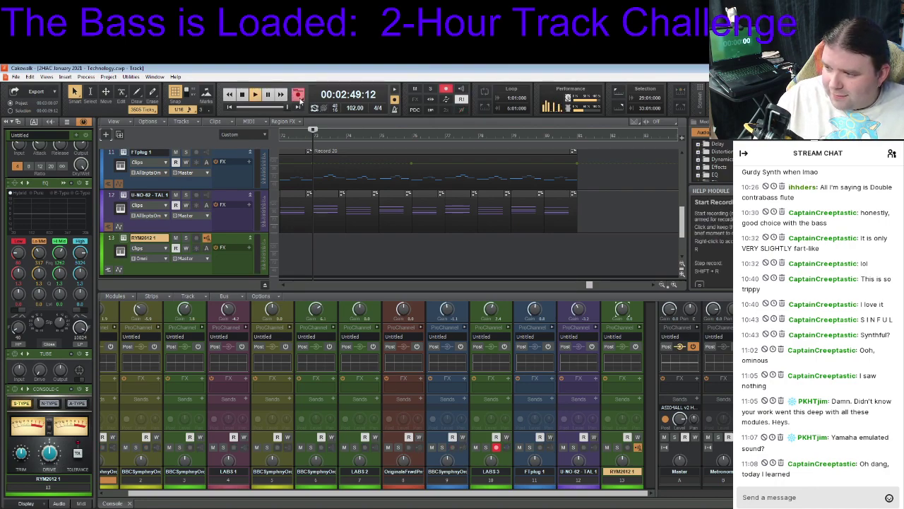
{"action": "left_click", "coordinate": [299, 95]}
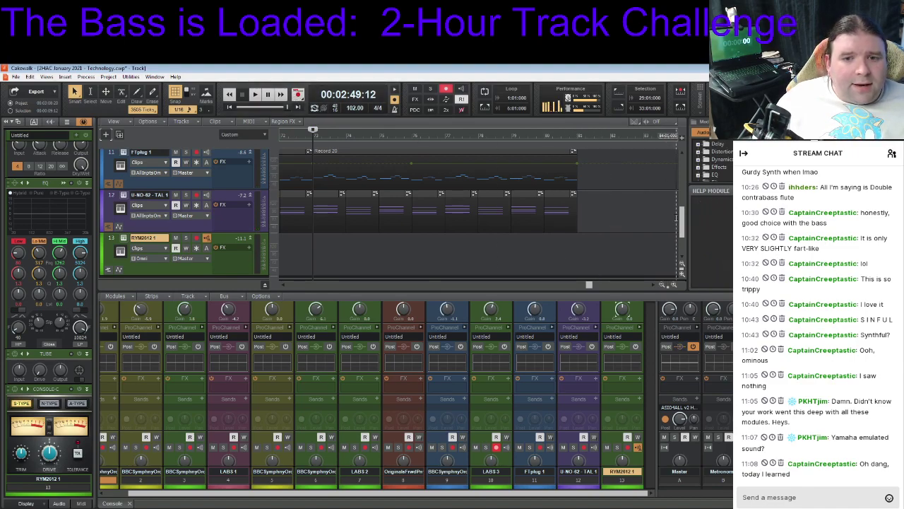
{"action": "left_click_drag", "start_coordinate": [683, 225], "coordinate": [682, 204]}
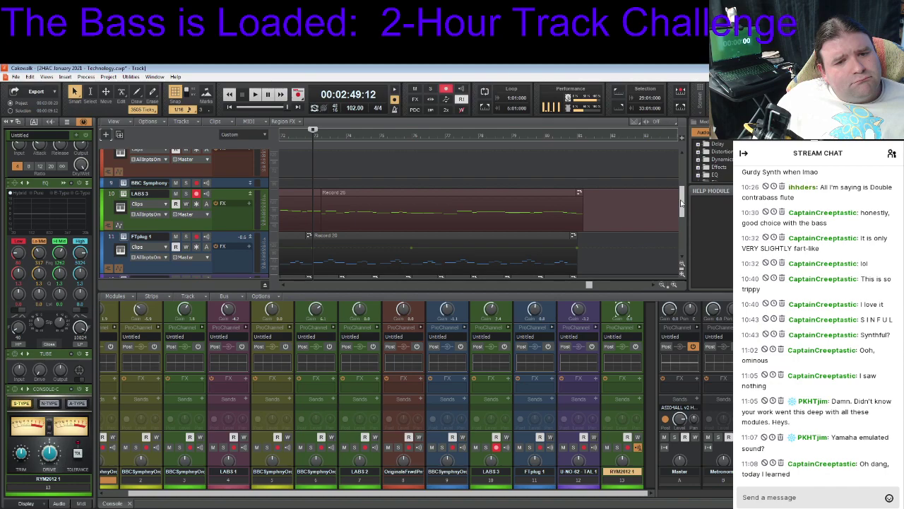
{"action": "key", "text": "ctrl+z"}
Arm the RYM2612 1 track and record a melody on it from measure 73 until just past measure 81
{"action": "left_click_drag", "start_coordinate": [682, 209], "coordinate": [681, 213]}
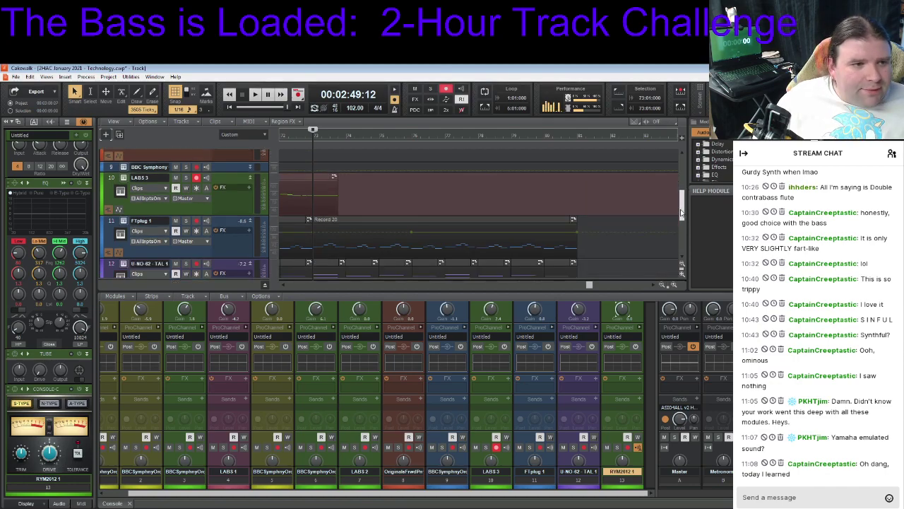
{"action": "scroll", "coordinate": [444, 205], "scroll_direction": "down", "scroll_amount": 3}
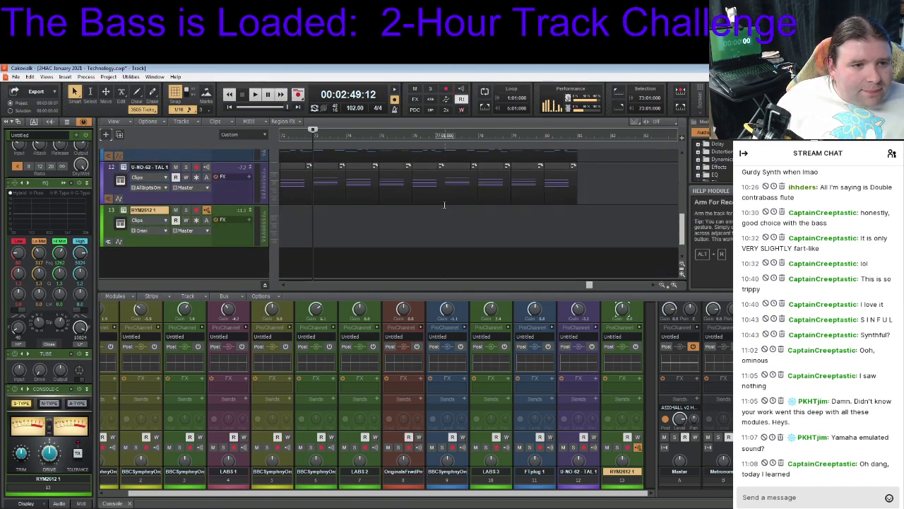
{"action": "left_click", "coordinate": [196, 211]}
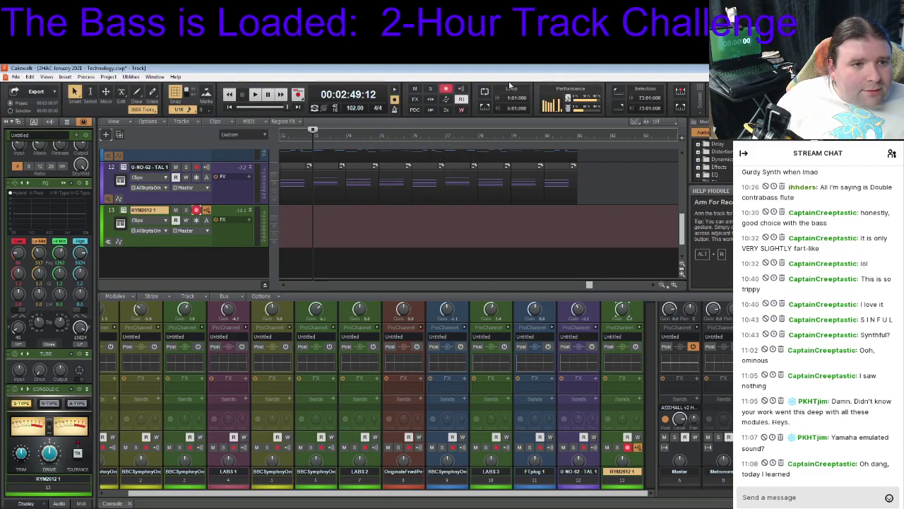
{"action": "left_click", "coordinate": [298, 94]}
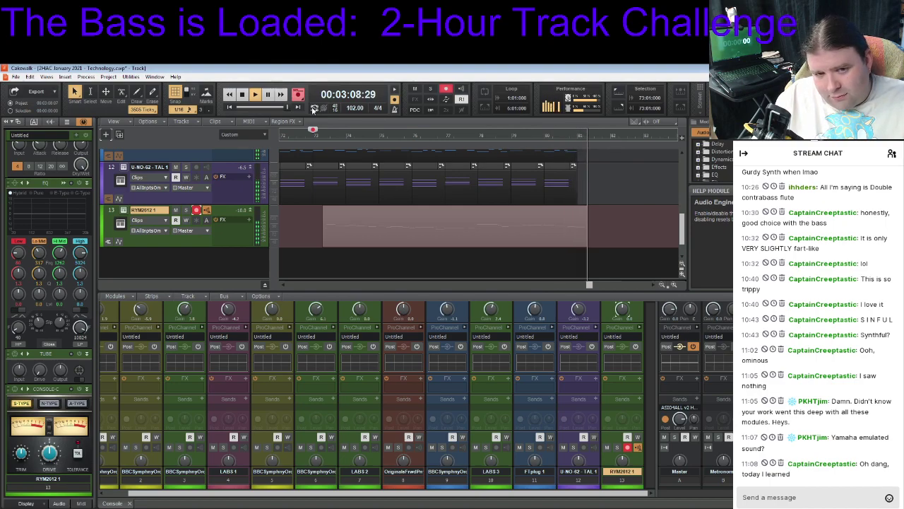
{"action": "key", "text": "space"}
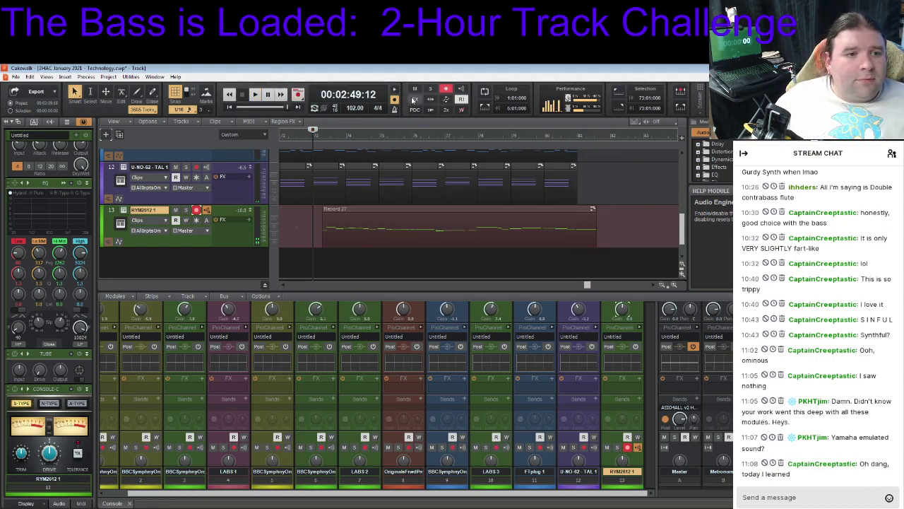
Play back the recorded RYM2612 1 clip from measure 73 and open it in the Piano Roll
{"action": "key", "text": "space"}
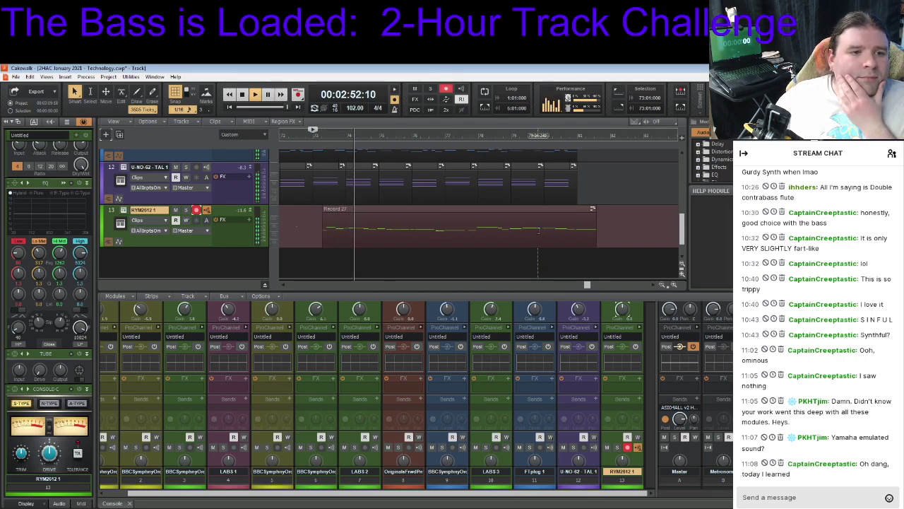
{"action": "double_click", "coordinate": [389, 209]}
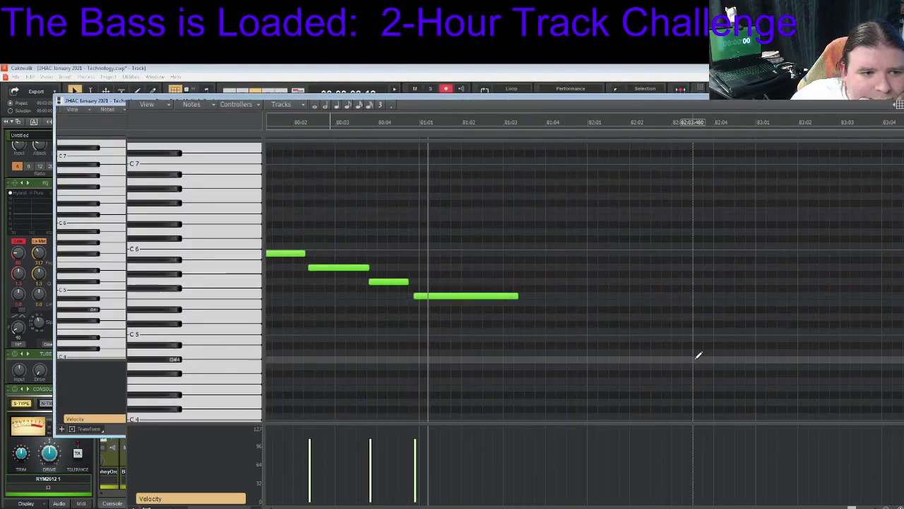
{"action": "key", "text": "space"}
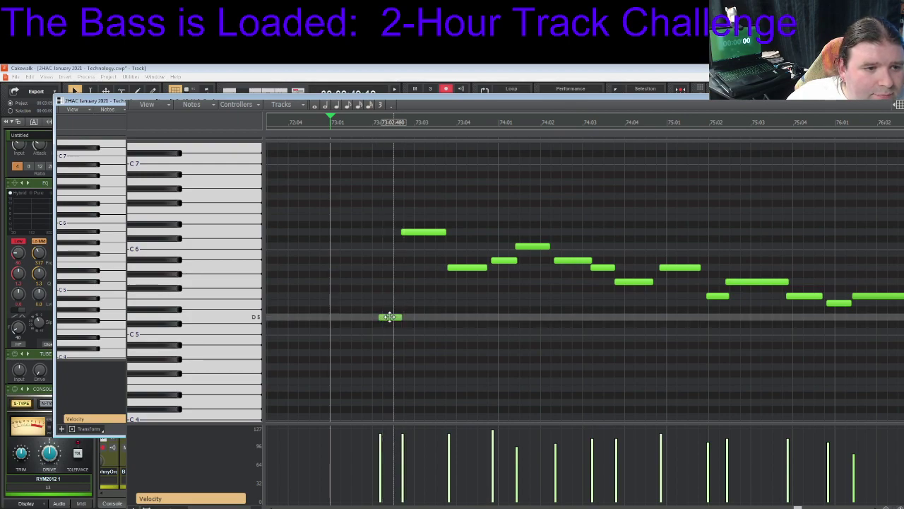
{"action": "key", "text": "space"}
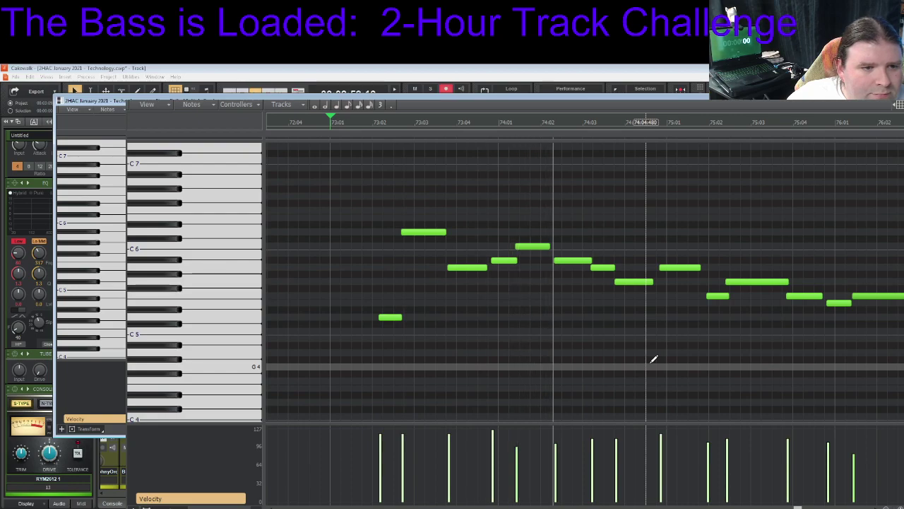
{"action": "key", "text": "space"}
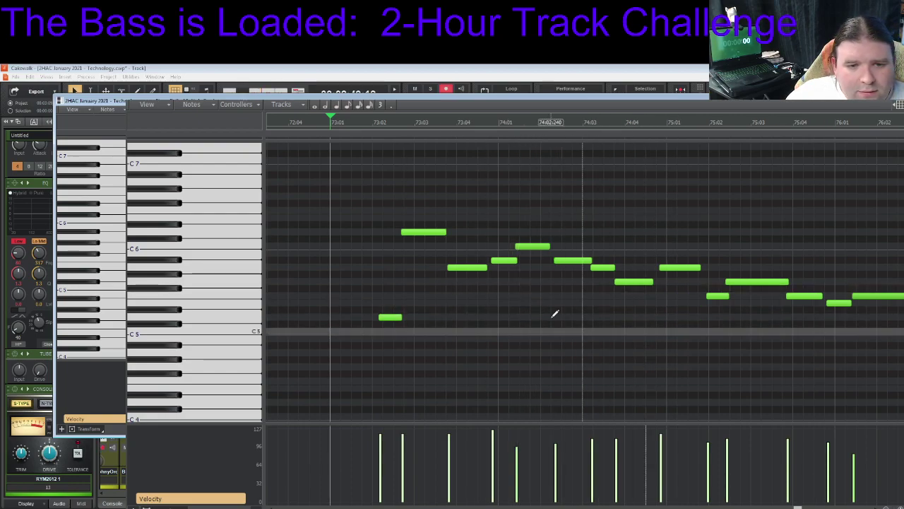
Select all notes of the recorded RYM2612 melody and shift them slightly later in time
{"action": "scroll", "coordinate": [574, 311], "scroll_direction": "down", "scroll_amount": 2}
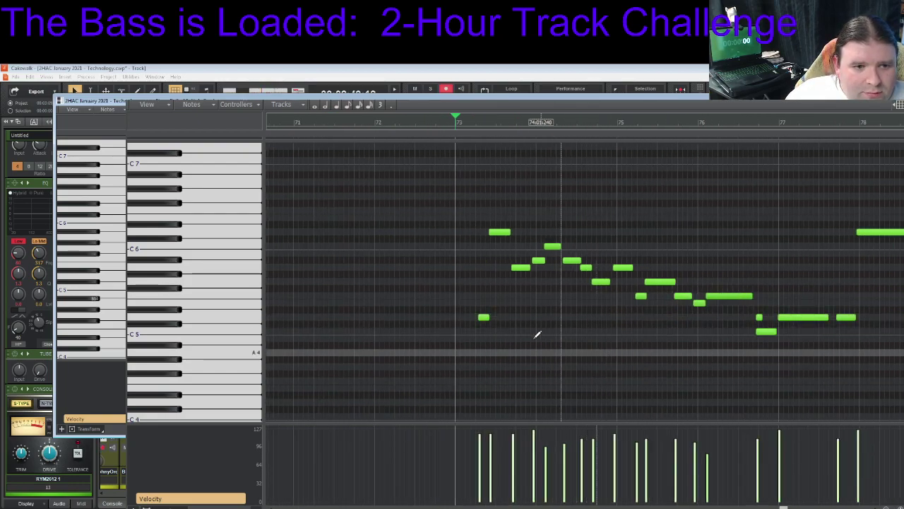
{"action": "scroll", "coordinate": [620, 349], "scroll_direction": "right", "scroll_amount": 3}
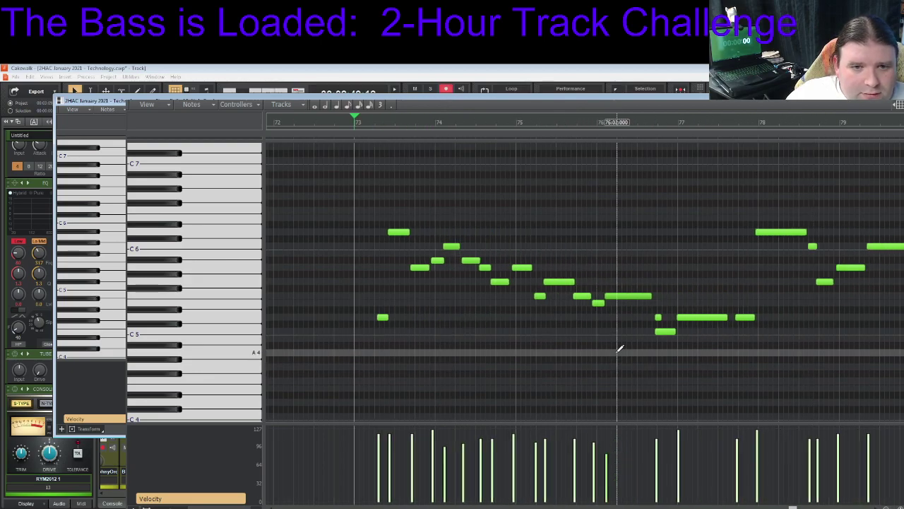
{"action": "left_click_drag", "start_coordinate": [833, 193], "coordinate": [469, 396]}
{"action": "scroll", "coordinate": [506, 295], "scroll_direction": "up", "scroll_amount": 2}
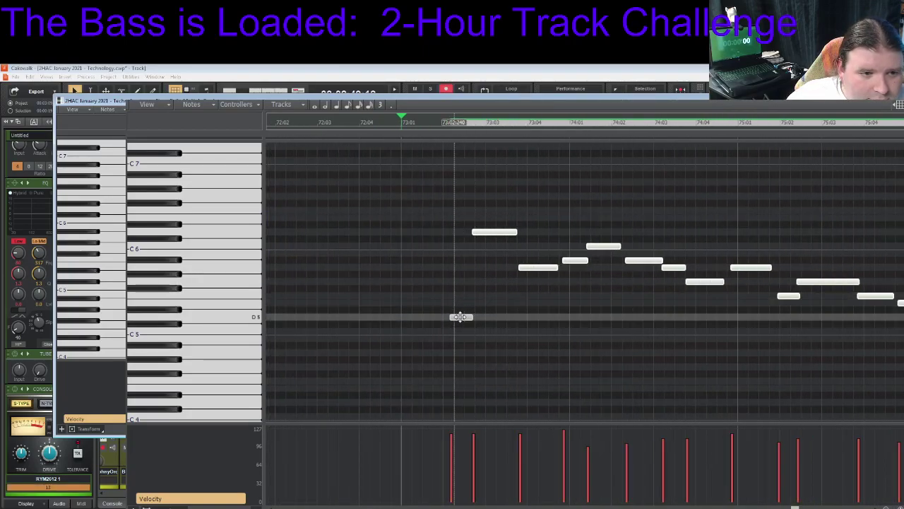
{"action": "left_click_drag", "start_coordinate": [460, 316], "coordinate": [464, 317]}
Check the timing by playing from measure 73 and shift the selected notes slightly later again
{"action": "key", "text": "space"}
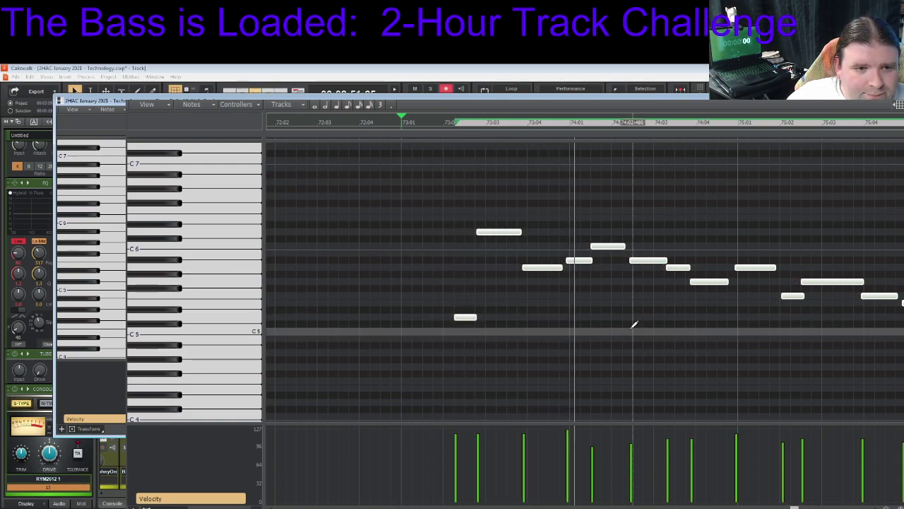
{"action": "key", "text": "space"}
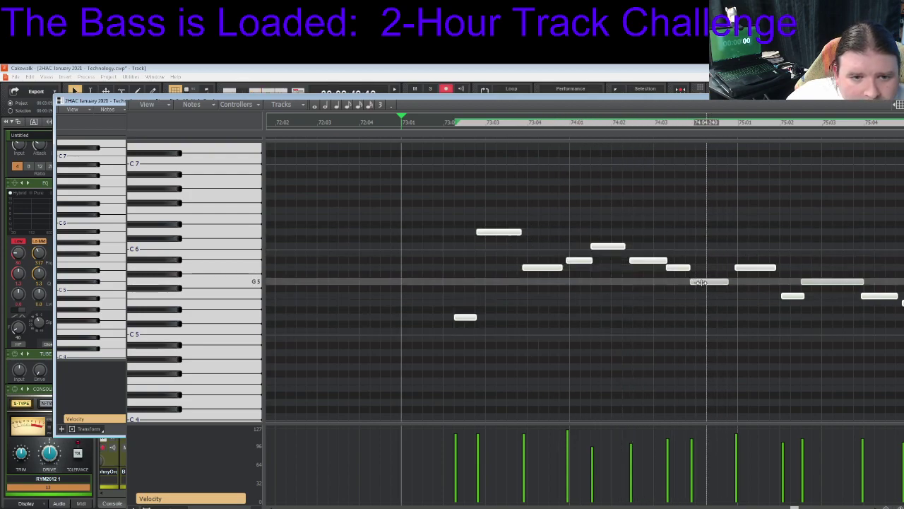
{"action": "left_click_drag", "start_coordinate": [704, 281], "coordinate": [709, 281]}
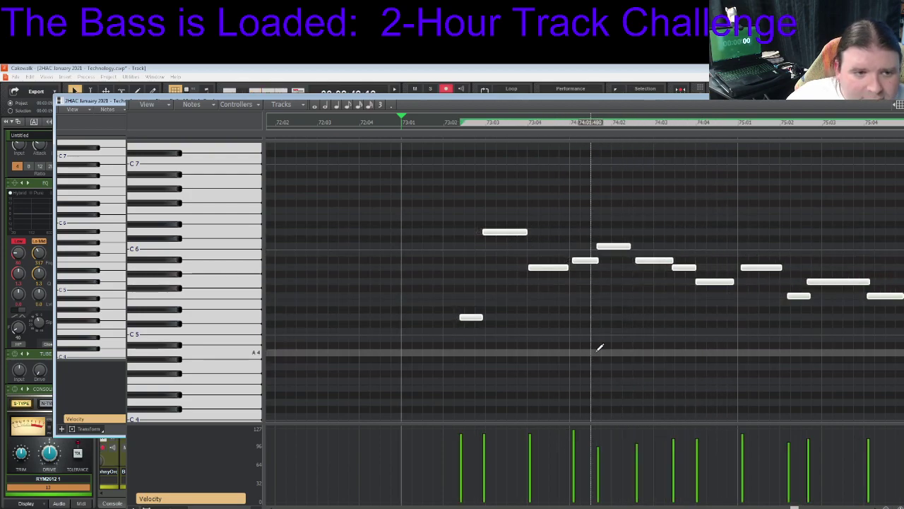
{"action": "key", "text": "space"}
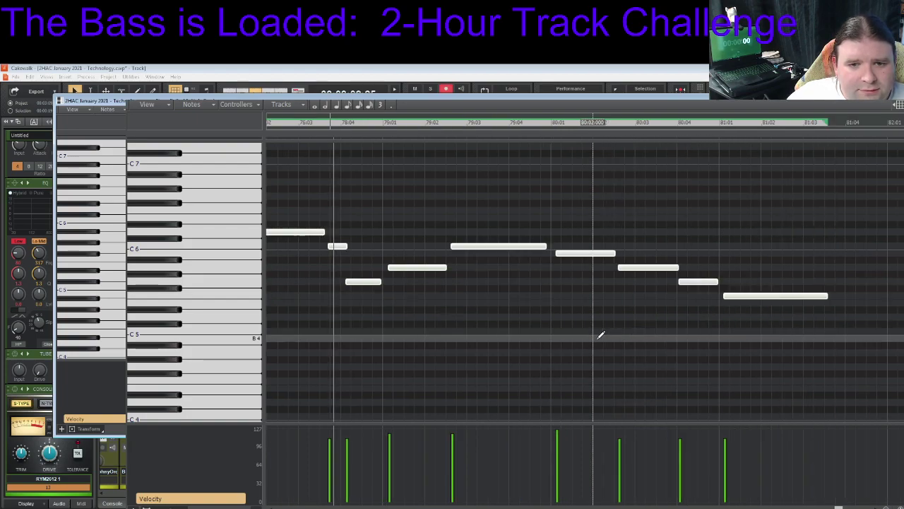
{"action": "key", "text": "space"}
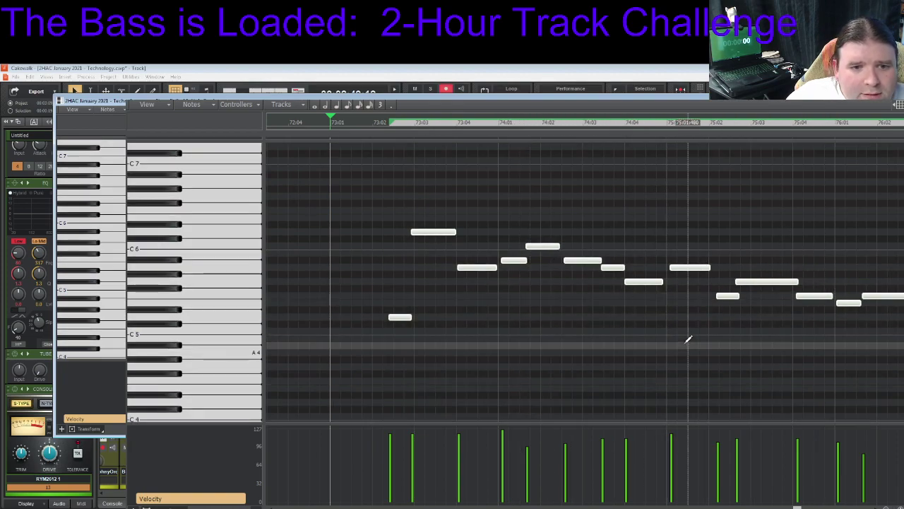
Deselect the notes and delete the stray short D5 note in beat 4 of measure 76
{"action": "key", "text": "space"}
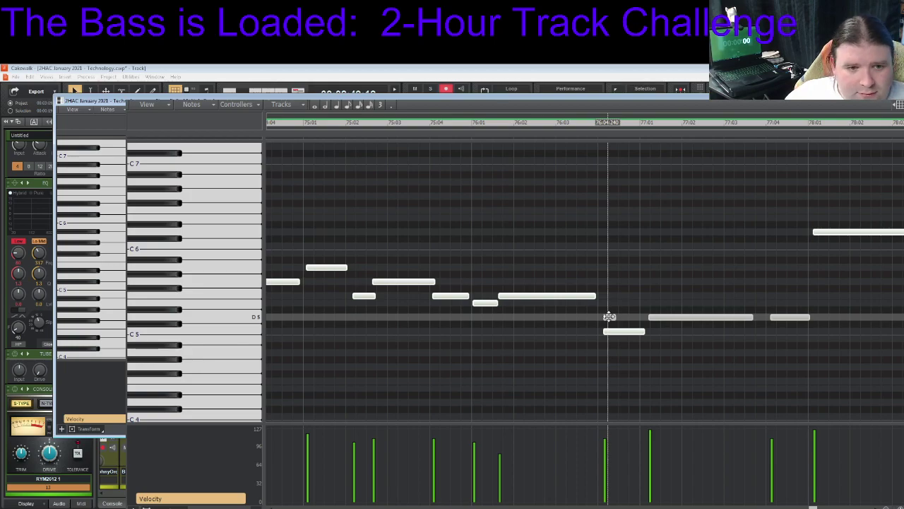
{"action": "right_click", "coordinate": [584, 325]}
{"action": "left_click", "coordinate": [609, 212]}
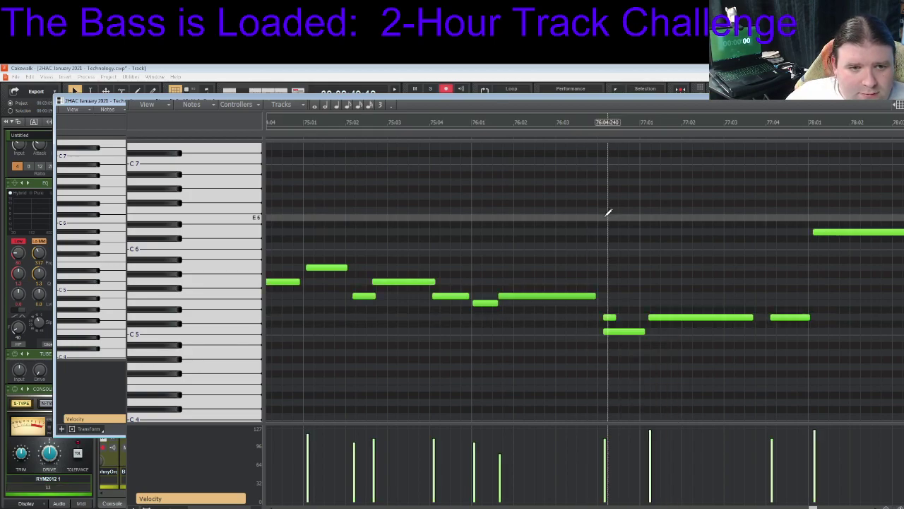
{"action": "left_click", "coordinate": [610, 317]}
{"action": "key", "text": "Delete"}
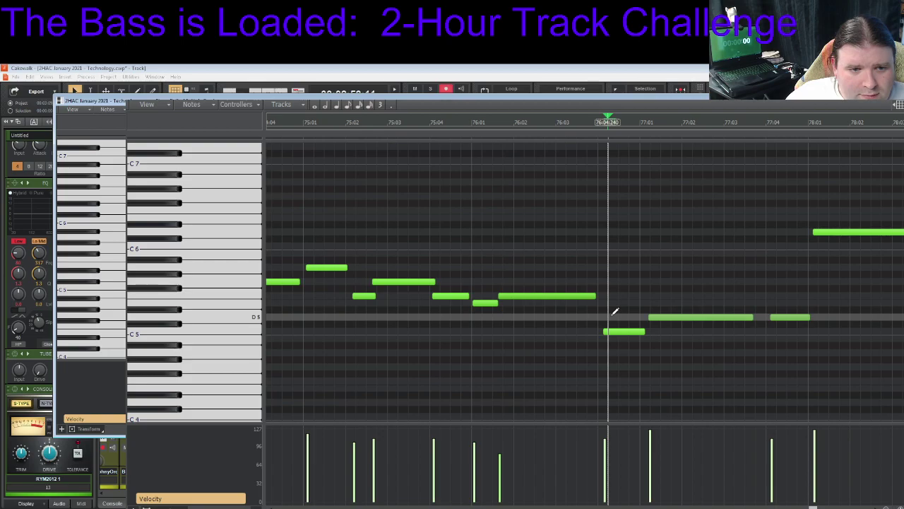
Look through the melody's notes up to measure 81 and back to measure 73 for further stray or mistimed notes
{"action": "scroll", "coordinate": [614, 311], "scroll_direction": "down", "scroll_amount": 2}
{"action": "scroll", "coordinate": [615, 310], "scroll_direction": "up", "scroll_amount": 1}
{"action": "scroll", "coordinate": [615, 304], "scroll_direction": "right", "scroll_amount": 6}
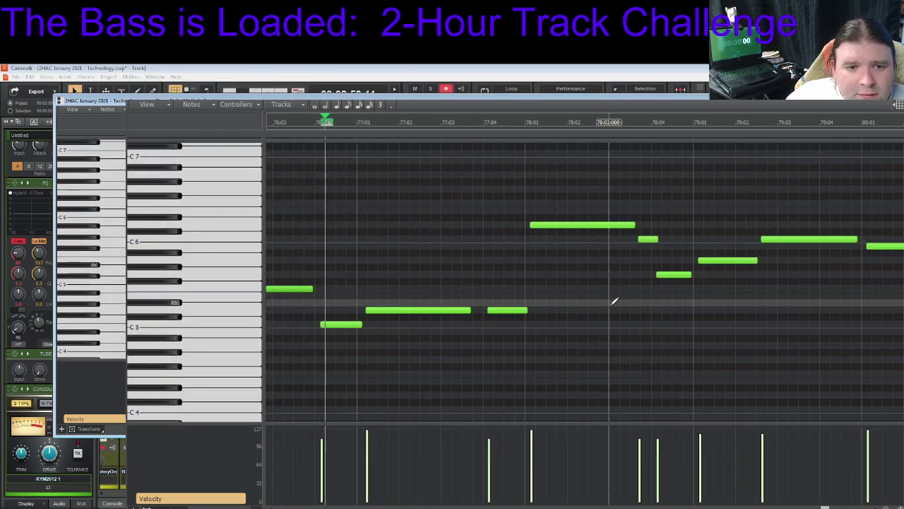
{"action": "scroll", "coordinate": [614, 302], "scroll_direction": "right", "scroll_amount": 5}
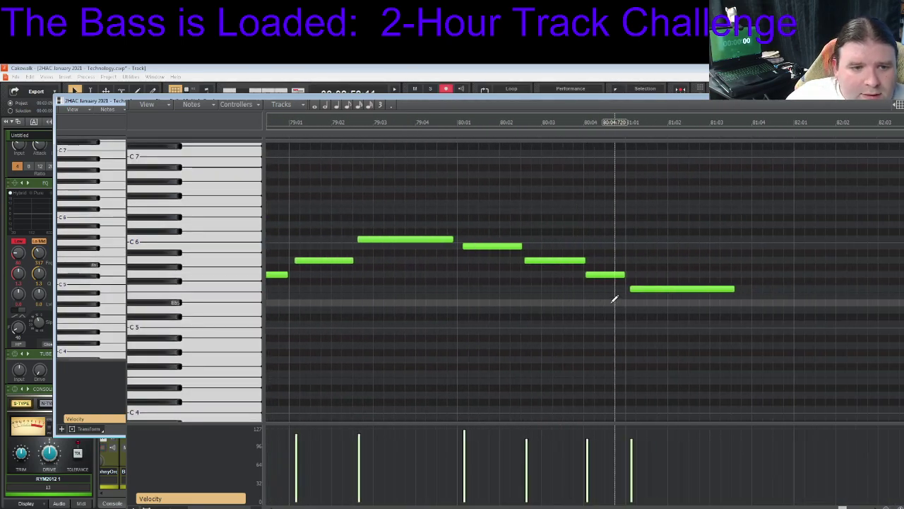
{"action": "scroll", "coordinate": [614, 298], "scroll_direction": "left", "scroll_amount": 5}
{"action": "scroll", "coordinate": [614, 298], "scroll_direction": "up", "scroll_amount": 2}
{"action": "scroll", "coordinate": [614, 299], "scroll_direction": "down", "scroll_amount": 1}
{"action": "scroll", "coordinate": [614, 298], "scroll_direction": "left", "scroll_amount": 1}
{"action": "scroll", "coordinate": [615, 299], "scroll_direction": "left", "scroll_amount": 6}
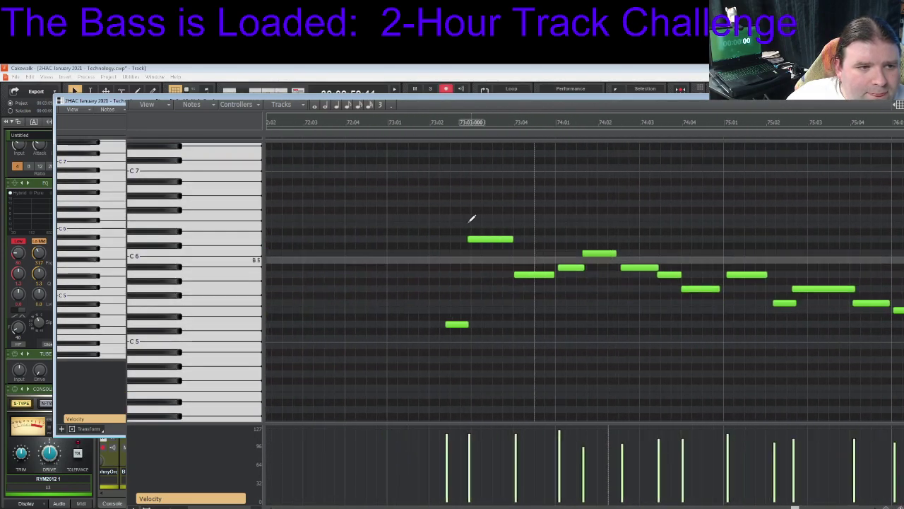
Play back the edited melody, then stop and place the playhead at the start of measure 77
{"action": "key", "text": "space"}
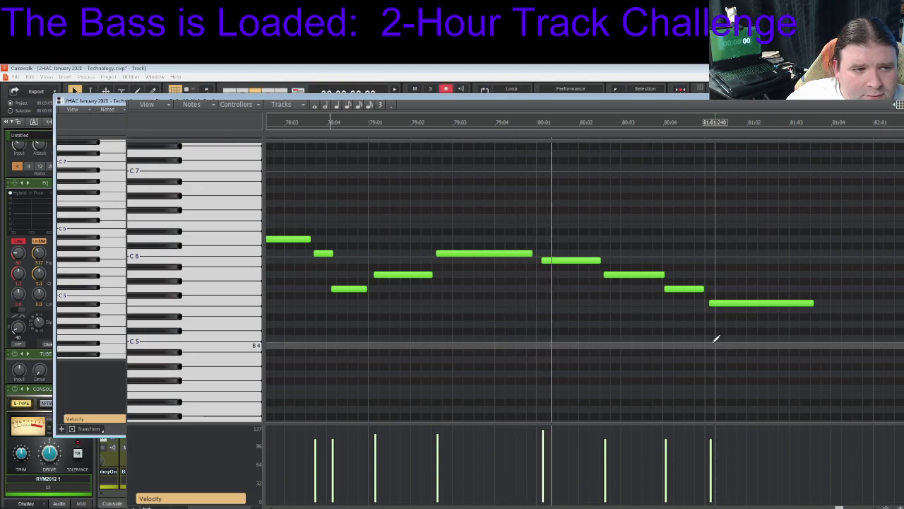
{"action": "left_click", "coordinate": [283, 118]}
{"action": "key", "text": "space"}
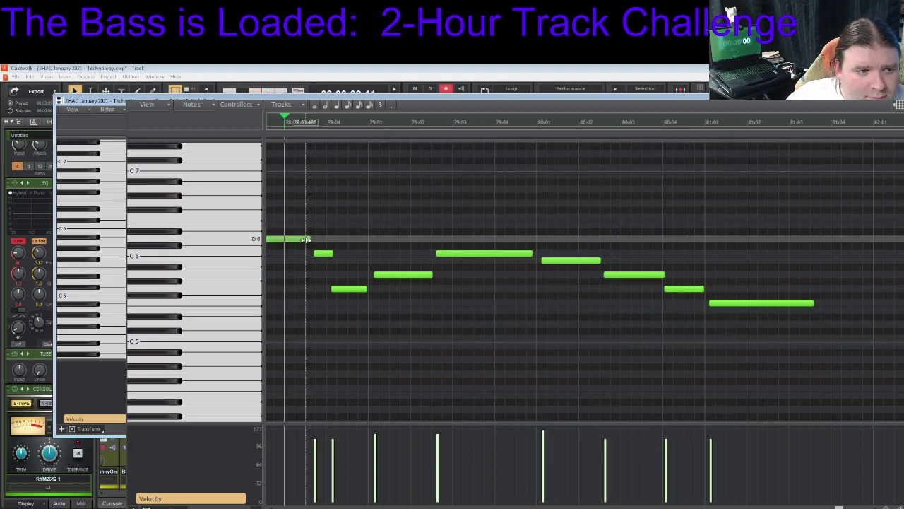
{"action": "scroll", "coordinate": [411, 111], "scroll_direction": "left", "scroll_amount": 5}
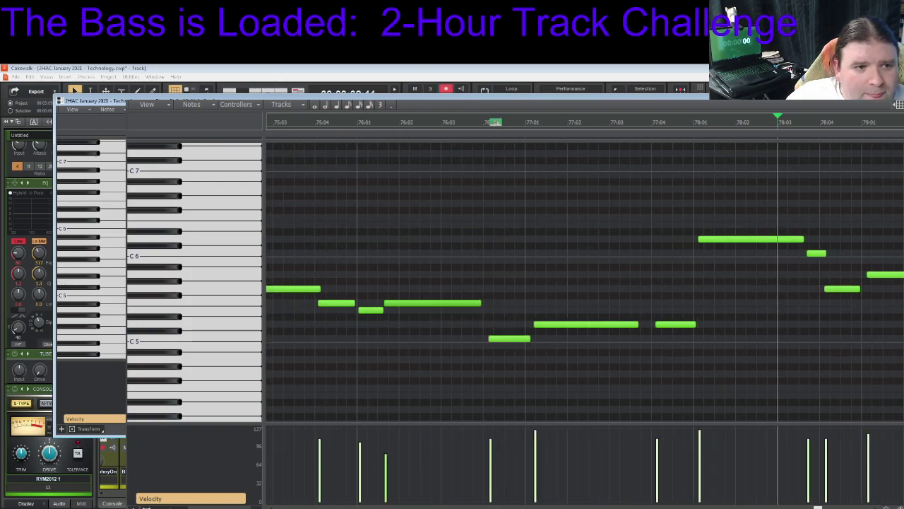
{"action": "left_click", "coordinate": [410, 123]}
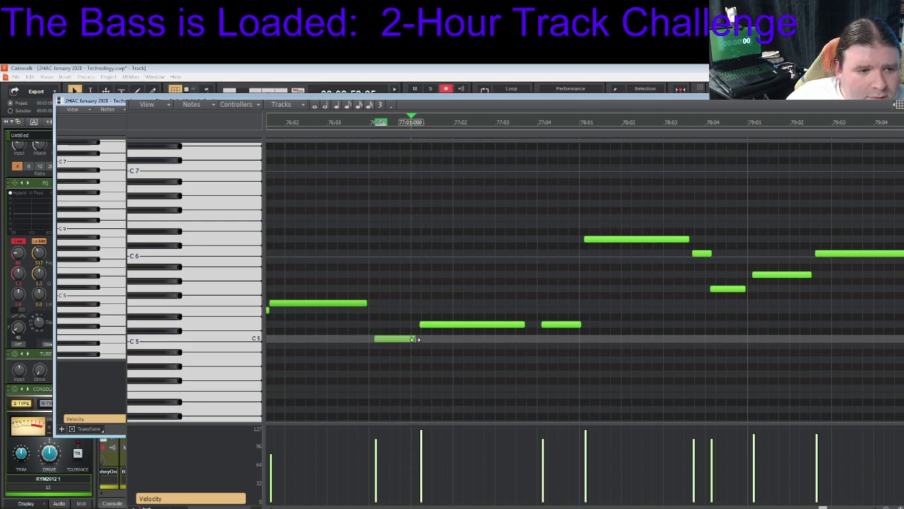
Check the timing from beat 2 of measure 76, then trim the D6 note's end to 78:03:480 and move the following C6 note there
{"action": "left_click", "coordinate": [287, 124]}
{"action": "key", "text": "space"}
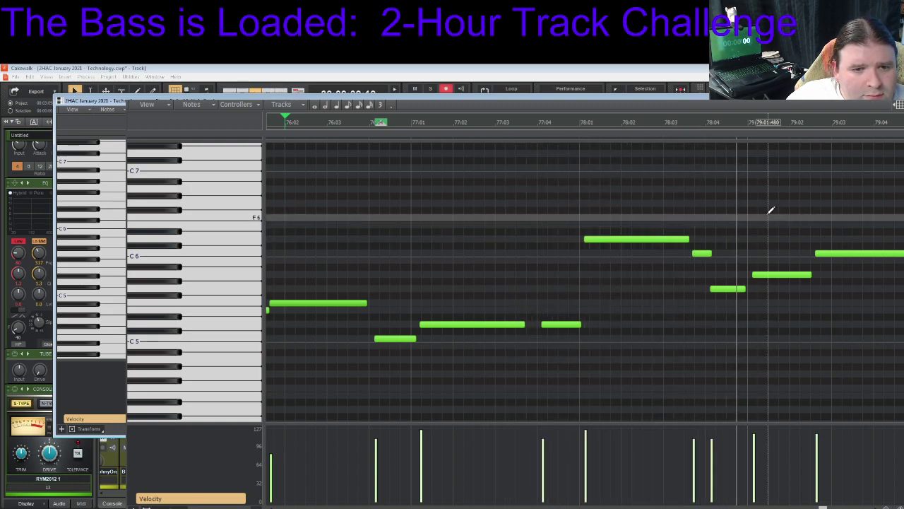
{"action": "key", "text": "space"}
{"action": "left_click", "coordinate": [685, 239]}
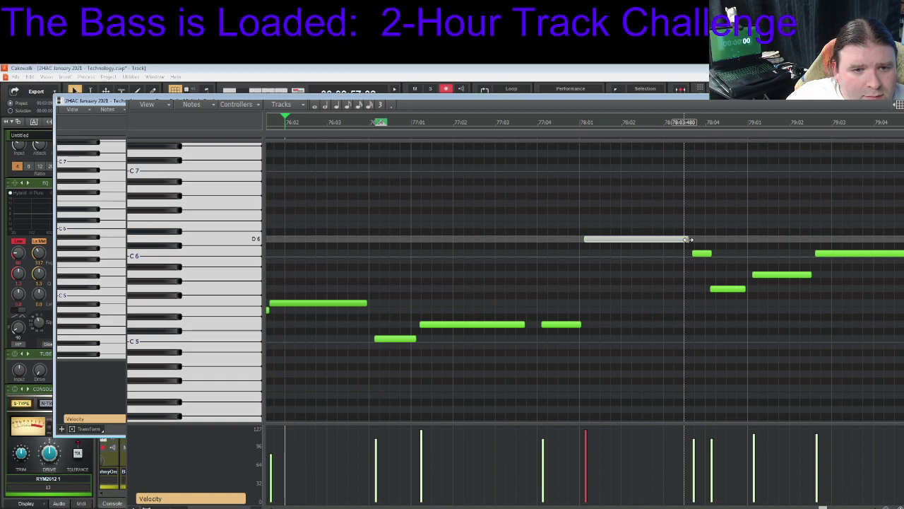
{"action": "left_click", "coordinate": [691, 245]}
{"action": "left_click_drag", "start_coordinate": [699, 252], "coordinate": [691, 253]}
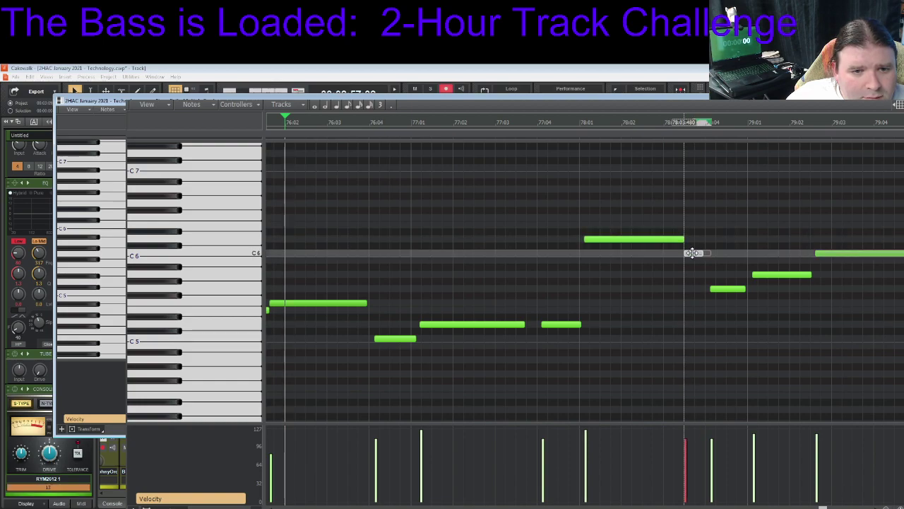
Extend the starts of the next G5 and A5 notes back to 78:04:000 and measure 79, checking the timing with playback
{"action": "left_click", "coordinate": [711, 289]}
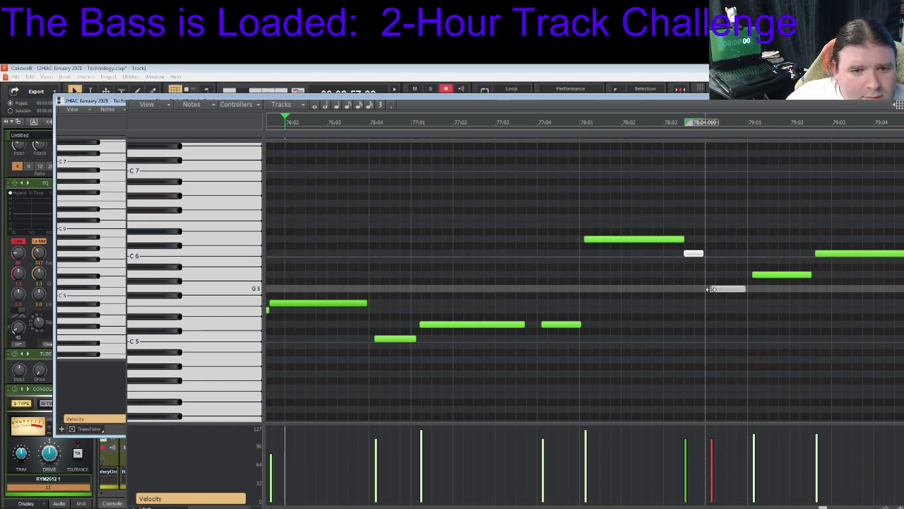
{"action": "left_click", "coordinate": [743, 277]}
{"action": "key", "text": "space"}
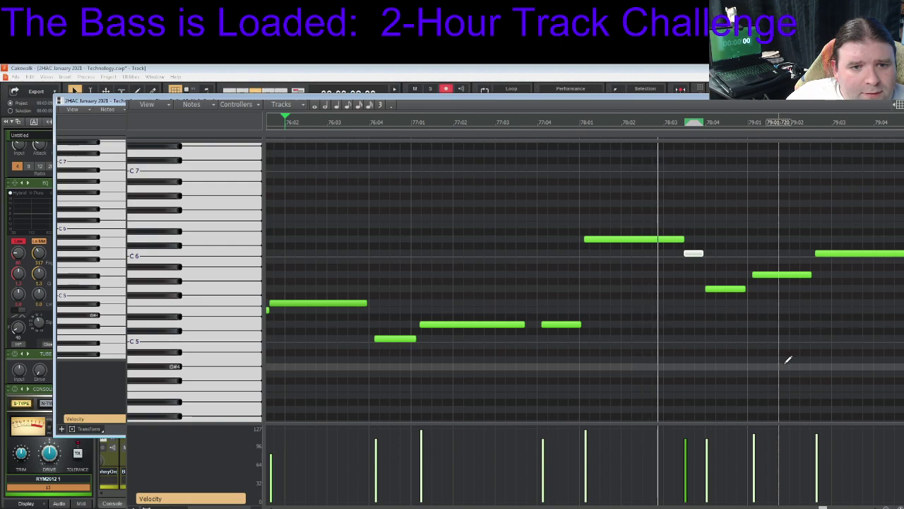
{"action": "key", "text": "space"}
{"action": "left_click", "coordinate": [753, 275]}
{"action": "left_click", "coordinate": [736, 344]}
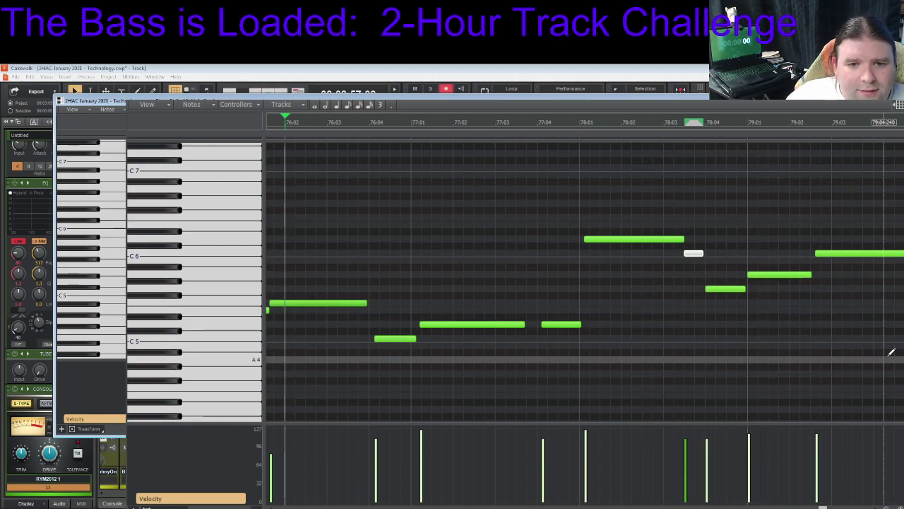
Play back the corrected notes, then save the project and return to the track view
{"action": "key", "text": "space"}
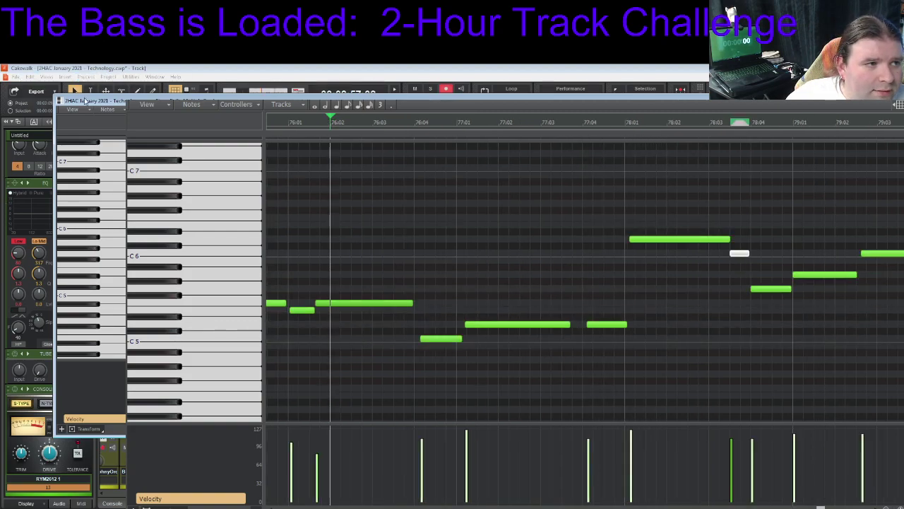
{"action": "left_click", "coordinate": [15, 76]}
{"action": "key", "text": "Escape"}
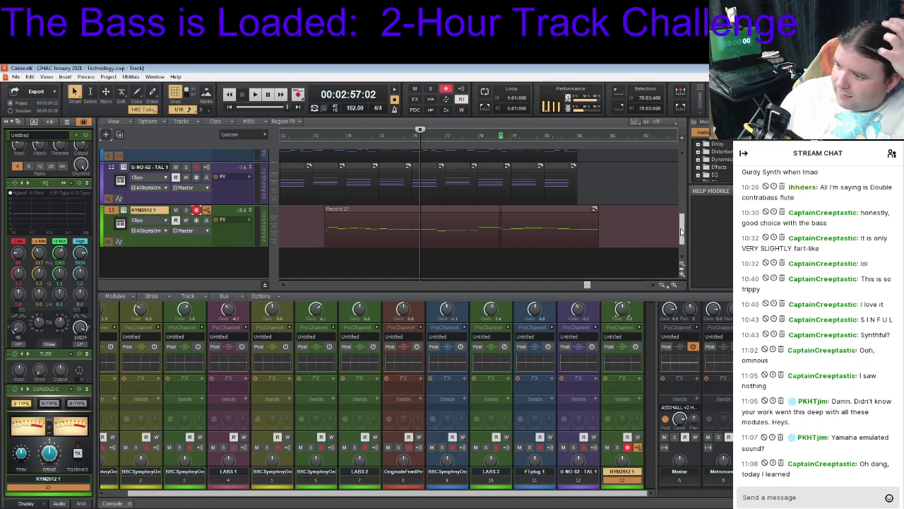
Minimize the LABS 3 track in the track list
{"action": "left_click_drag", "start_coordinate": [681, 232], "coordinate": [680, 195]}
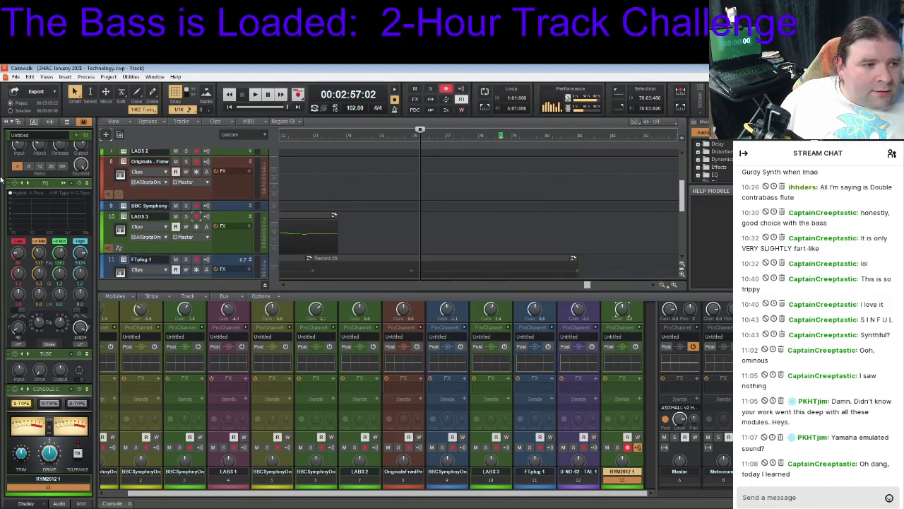
{"action": "left_click", "coordinate": [251, 217]}
{"action": "mouse_move", "coordinate": [682, 210]}
{"action": "left_mouse_down"}
{"action": "mouse_move", "coordinate": [682, 224]}
{"action": "mouse_move", "coordinate": [673, 178]}
{"action": "mouse_move", "coordinate": [682, 227]}
{"action": "mouse_move", "coordinate": [682, 198]}
{"action": "left_mouse_up"}
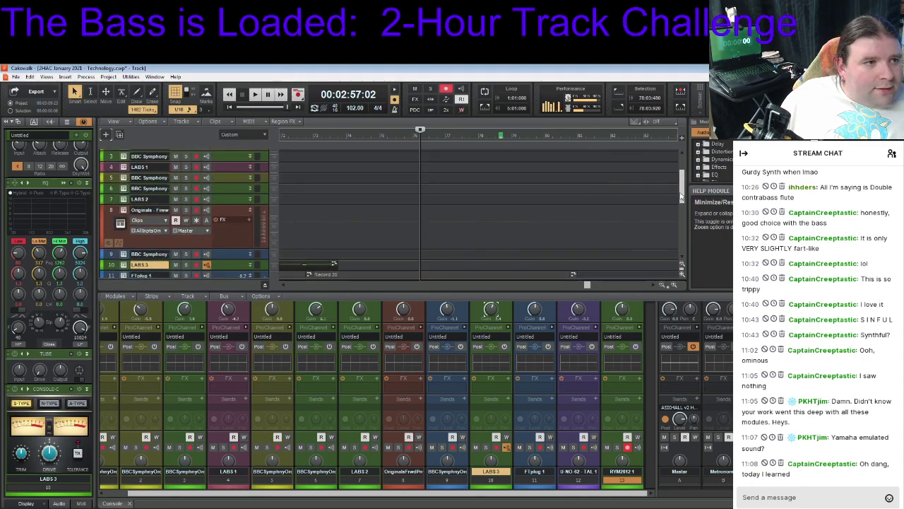
{"action": "left_click", "coordinate": [16, 76]}
{"action": "left_click", "coordinate": [318, 159]}
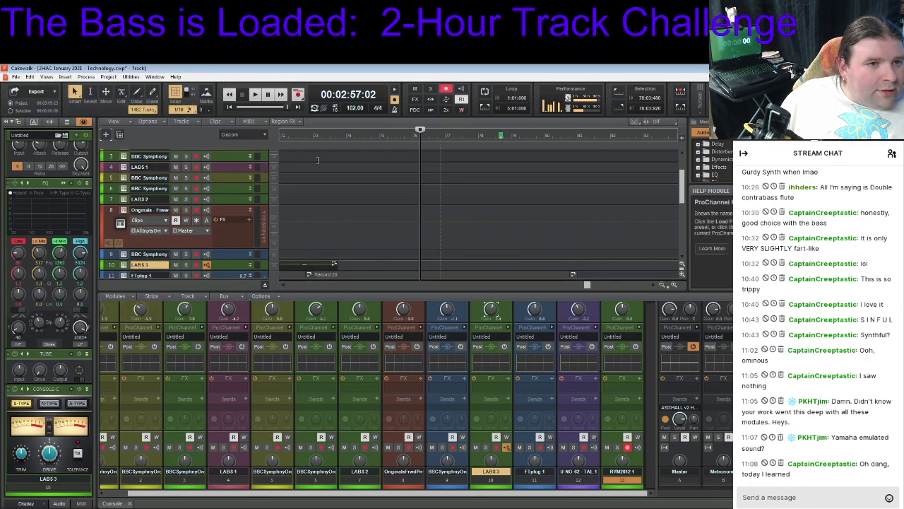
Listen to the earlier Something Different section by playing from measure 25 and again from measure 29
{"action": "mouse_move", "coordinate": [683, 201]}
{"action": "left_mouse_down"}
{"action": "mouse_move", "coordinate": [682, 177]}
{"action": "mouse_move", "coordinate": [671, 245]}
{"action": "mouse_move", "coordinate": [676, 201]}
{"action": "left_mouse_up"}
{"action": "left_click_drag", "start_coordinate": [590, 287], "coordinate": [380, 285]}
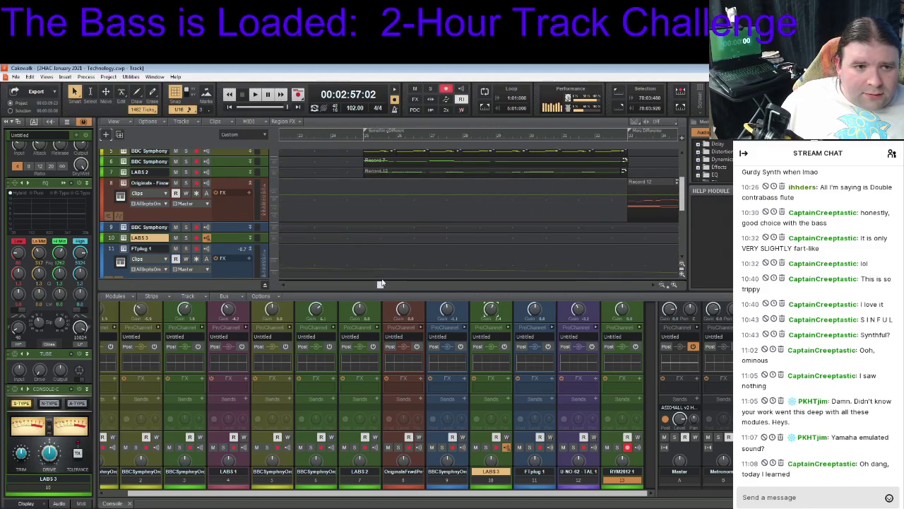
{"action": "left_click", "coordinate": [368, 136]}
{"action": "key", "text": "space"}
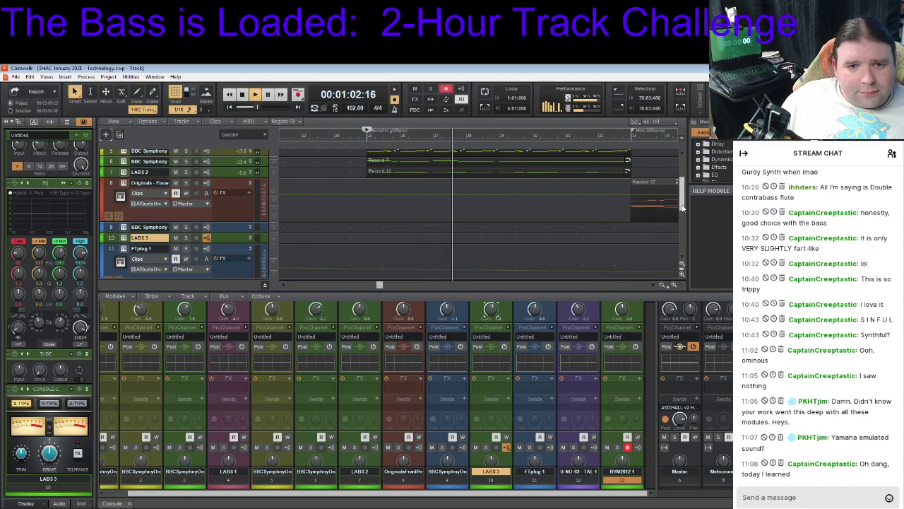
{"action": "key", "text": "space"}
{"action": "left_click", "coordinate": [499, 137]}
{"action": "key", "text": "space"}
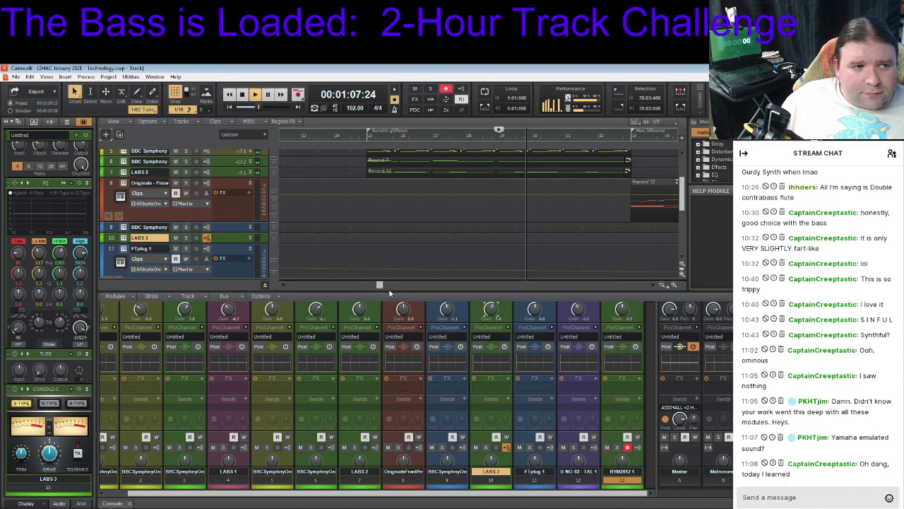
{"action": "key", "text": "space"}
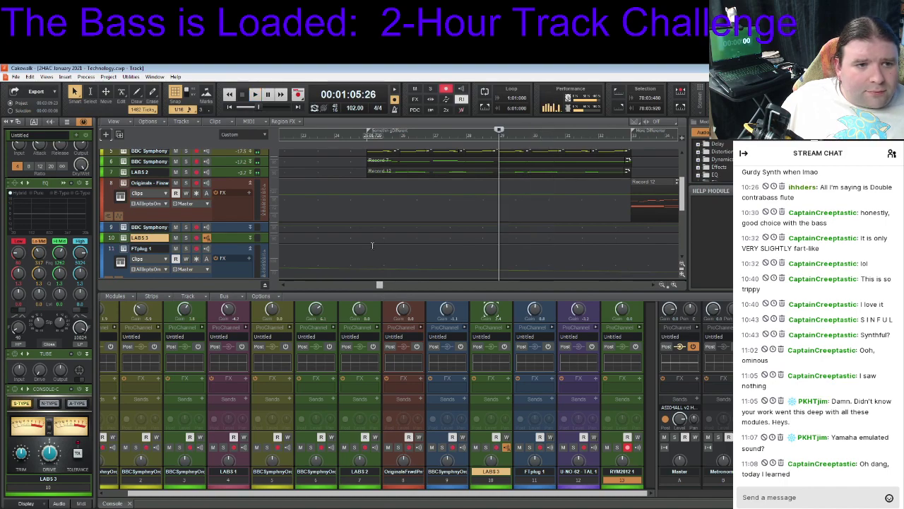
Listen to the early BBC Symphony parts from measure 9 and measure 13, then stop playback
{"action": "left_click_drag", "start_coordinate": [379, 285], "coordinate": [325, 284]}
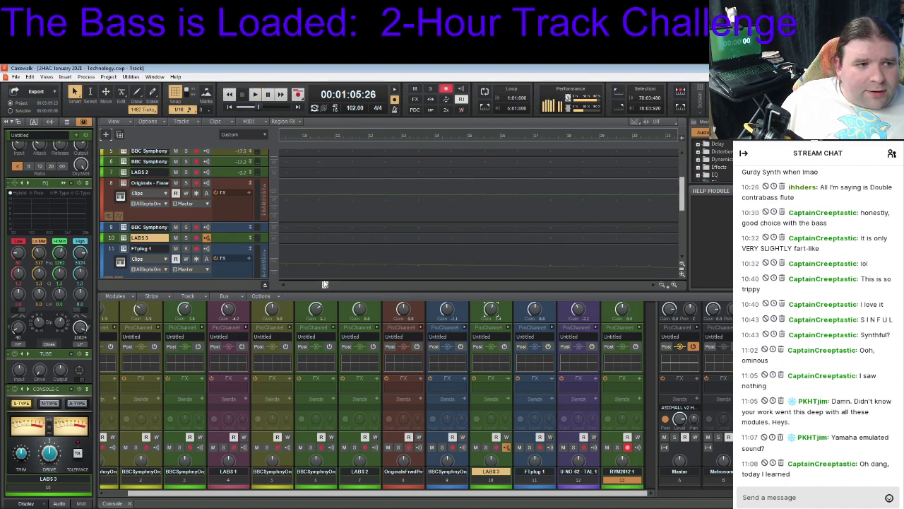
{"action": "scroll", "coordinate": [535, 200], "scroll_direction": "up", "scroll_amount": 4}
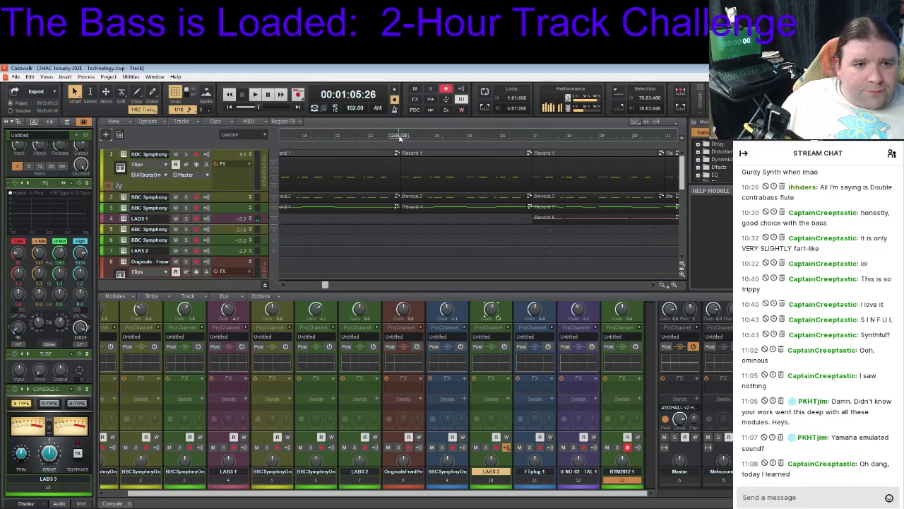
{"action": "left_click_drag", "start_coordinate": [325, 285], "coordinate": [318, 285]}
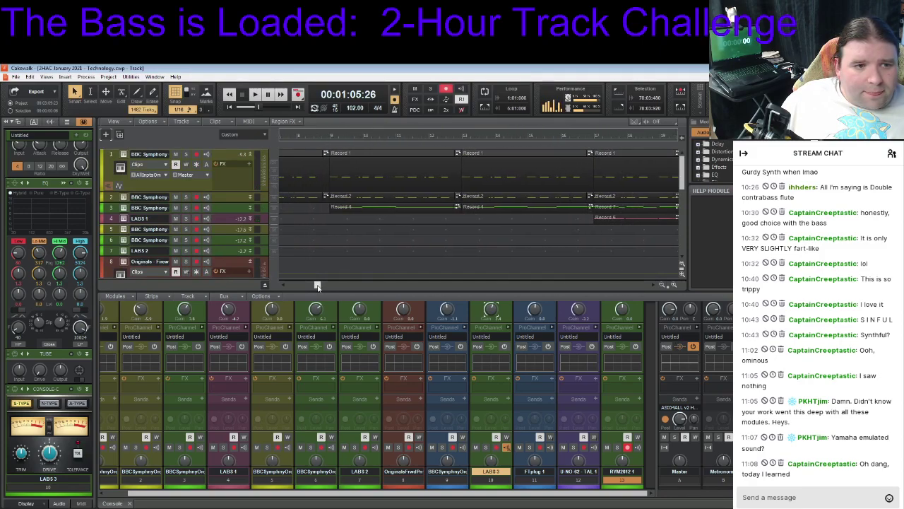
{"action": "left_click", "coordinate": [332, 136]}
{"action": "key", "text": "space"}
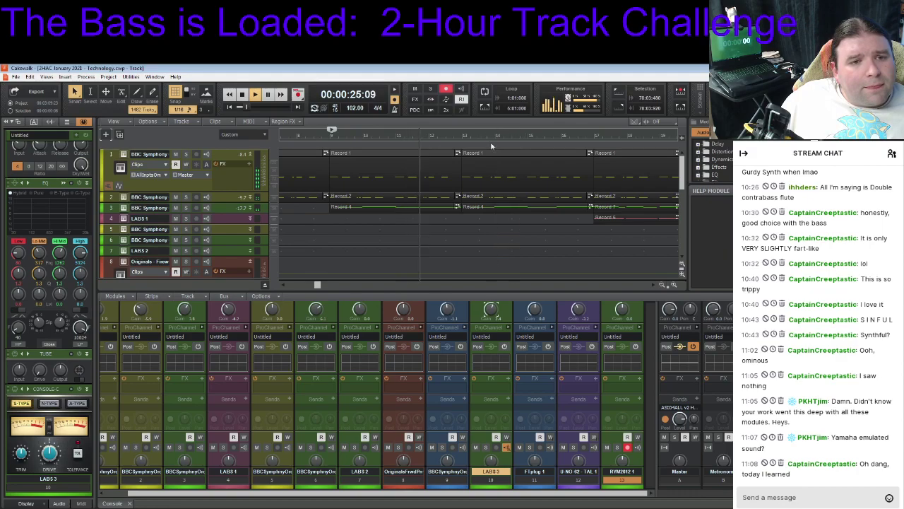
{"action": "left_click", "coordinate": [463, 136]}
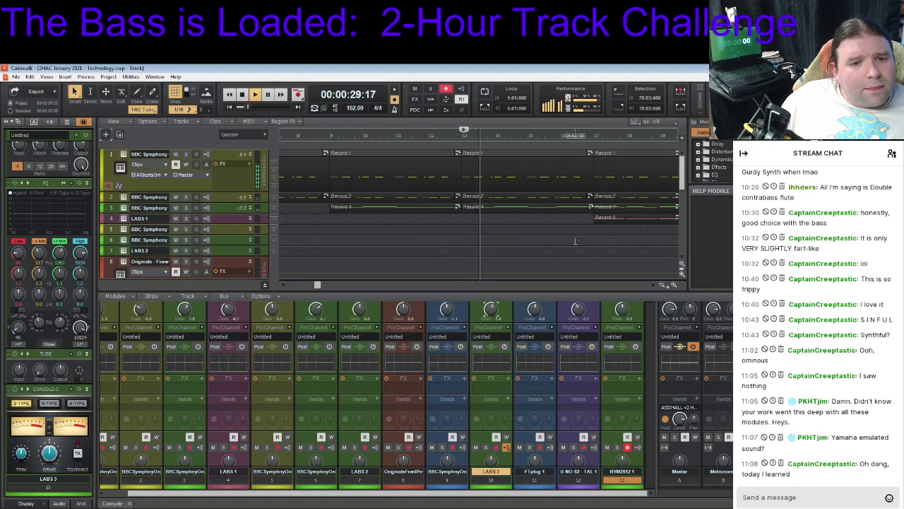
{"action": "key", "text": "space"}
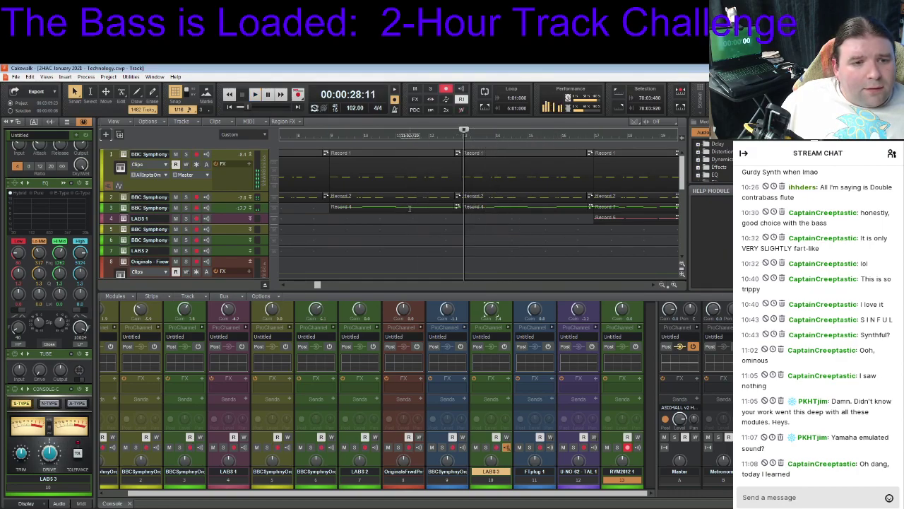
Copy track 3's two Record 4 clips from measures 9 to 17 and paste them onto the RYM2612 track at measure 84
{"action": "left_click", "coordinate": [409, 208]}
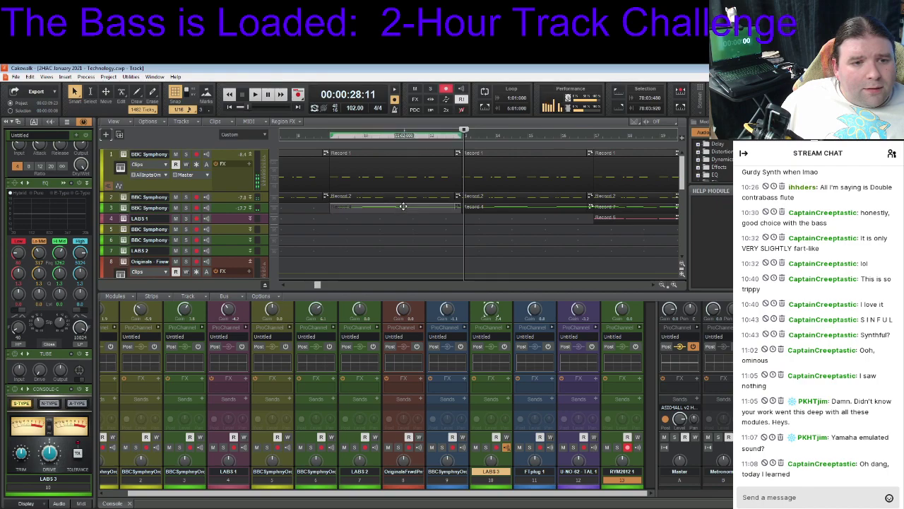
{"action": "left_click", "coordinate": [493, 205], "text": "ctrl"}
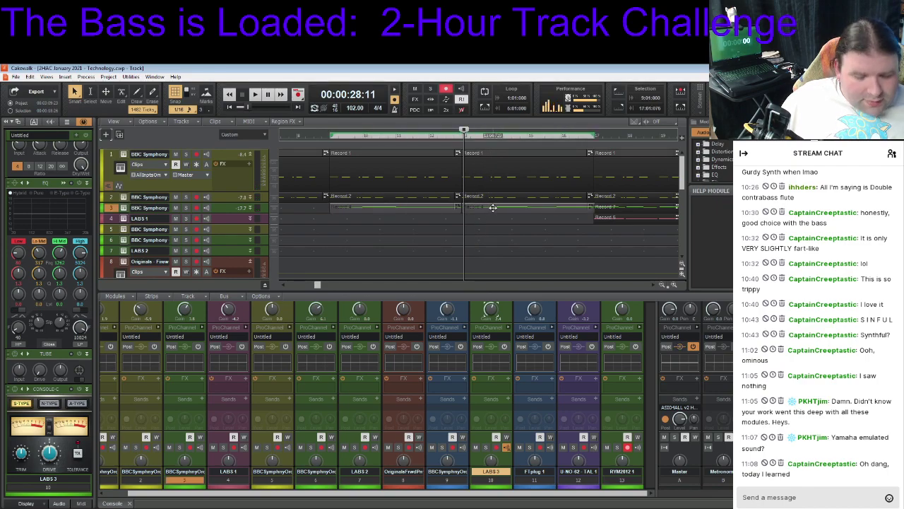
{"action": "scroll", "coordinate": [210, 181], "scroll_direction": "down", "scroll_amount": 5}
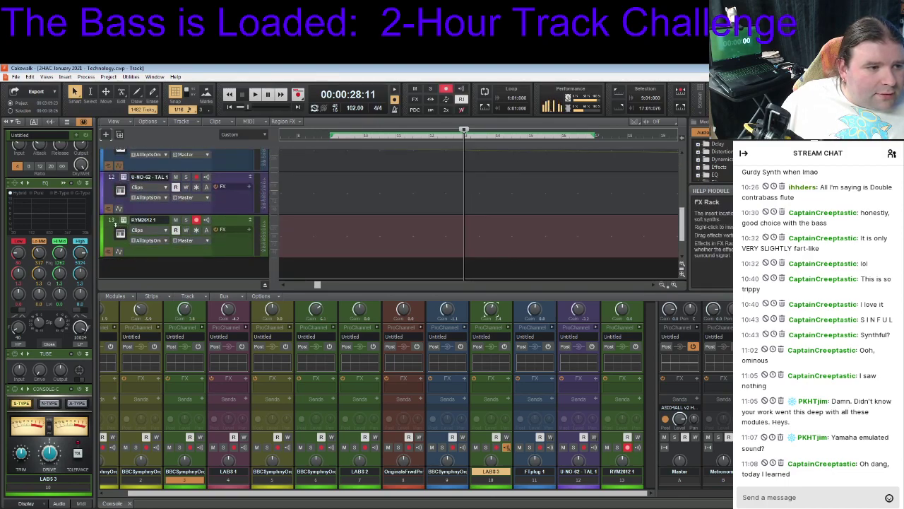
{"action": "left_click", "coordinate": [111, 230]}
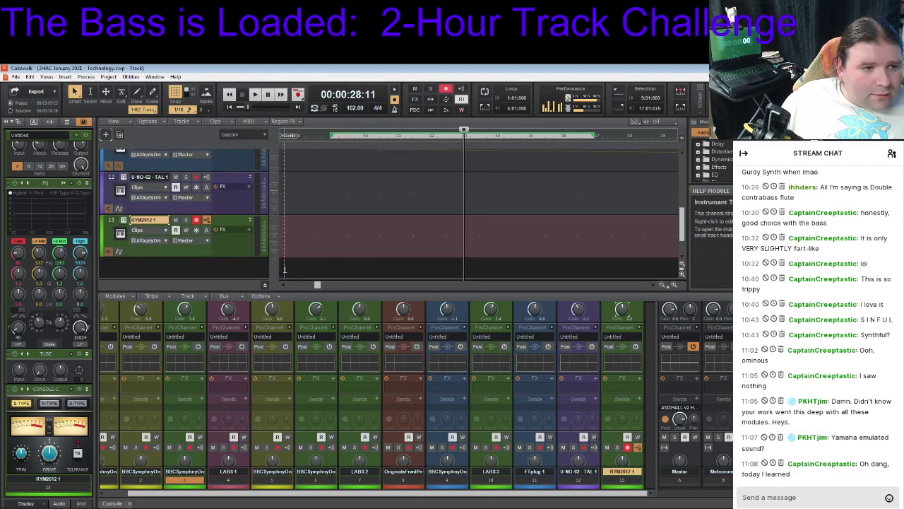
{"action": "left_click", "coordinate": [113, 223]}
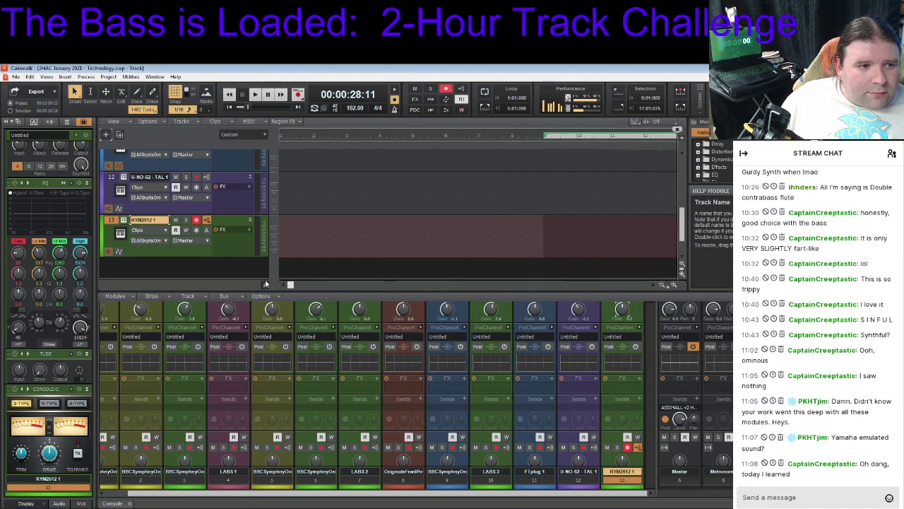
{"action": "left_click_drag", "start_coordinate": [318, 285], "coordinate": [607, 295]}
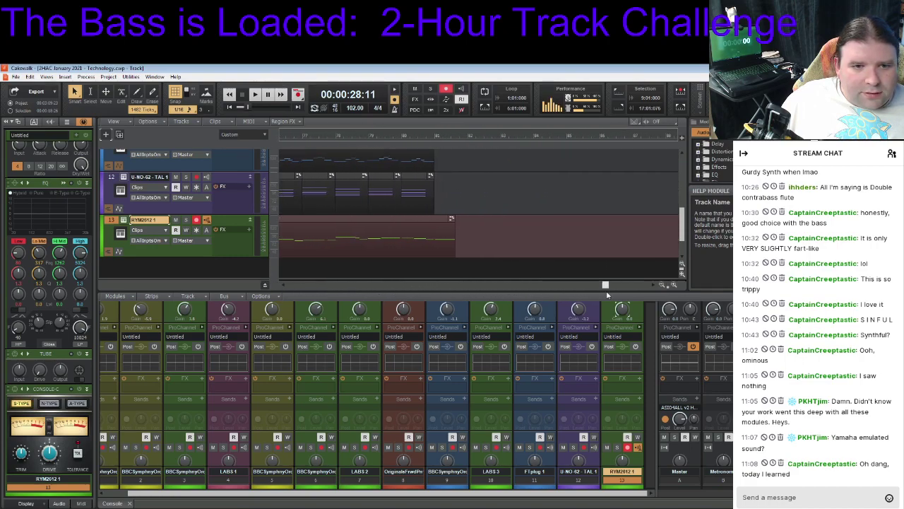
{"action": "left_click", "coordinate": [535, 138]}
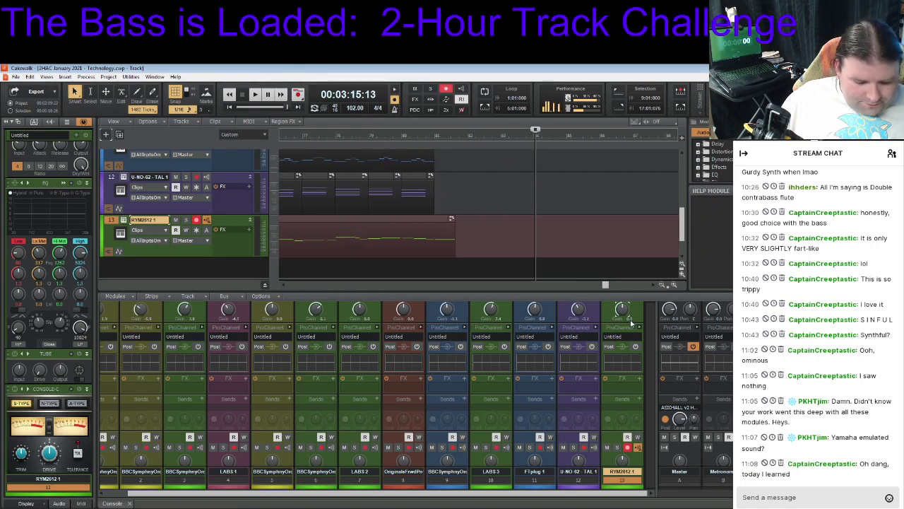
{"action": "key", "text": "ctrl+v"}
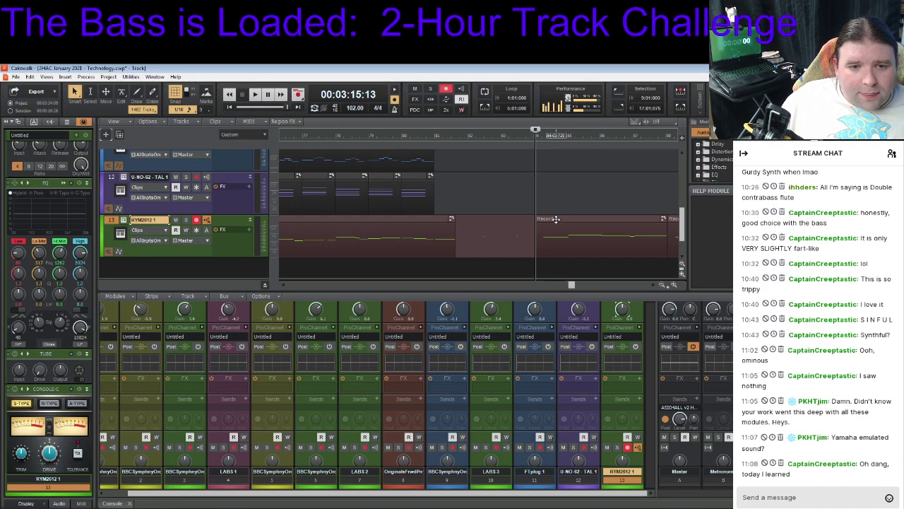
Inspect the first pasted Record 4 clip's notes in the piano roll, then trim the clip's empty start to beat 2 of measure 84
{"action": "double_click", "coordinate": [556, 219]}
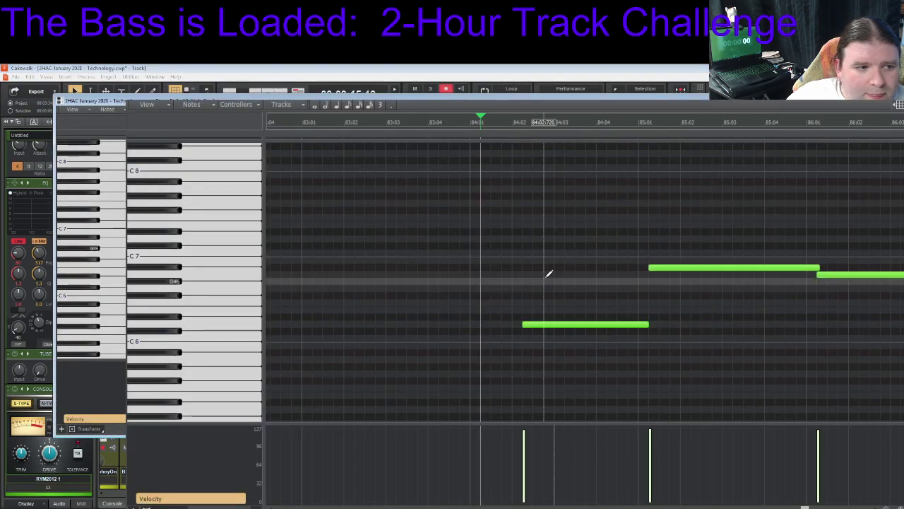
{"action": "left_click", "coordinate": [218, 324]}
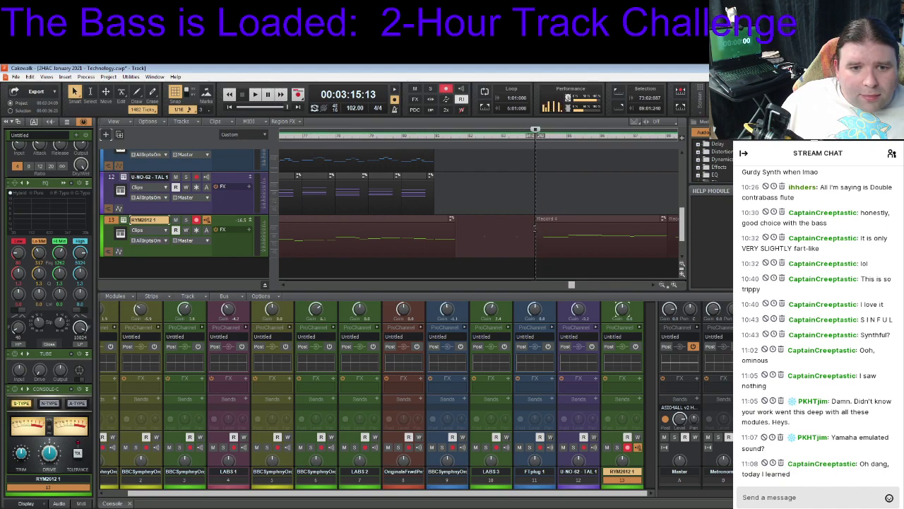
{"action": "left_click_drag", "start_coordinate": [537, 229], "coordinate": [544, 229]}
Move the trimmed Record 4 clip earlier on the RYM2612 track so it starts at 81:03:480, accepting the drag-and-drop options
{"action": "left_click_drag", "start_coordinate": [619, 217], "coordinate": [470, 220]}
{"action": "left_click", "coordinate": [488, 250]}
{"action": "left_click", "coordinate": [491, 229]}
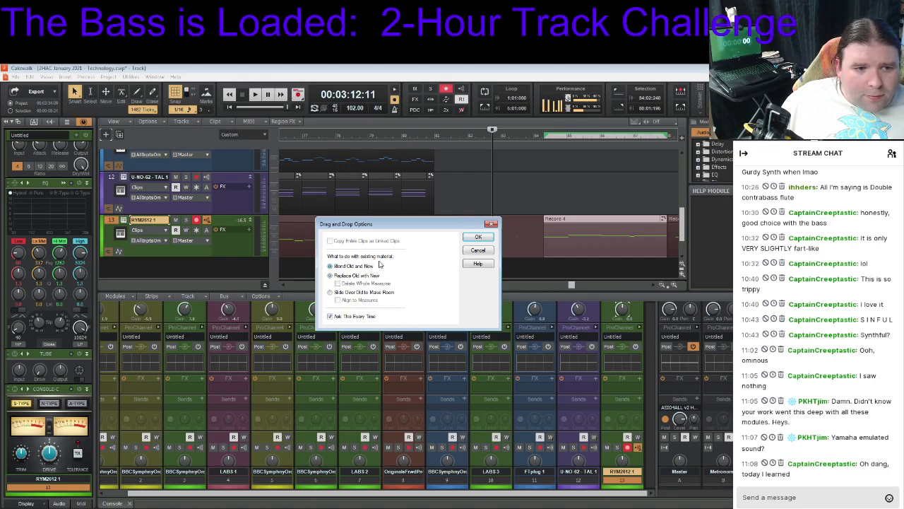
{"action": "left_click", "coordinate": [467, 239]}
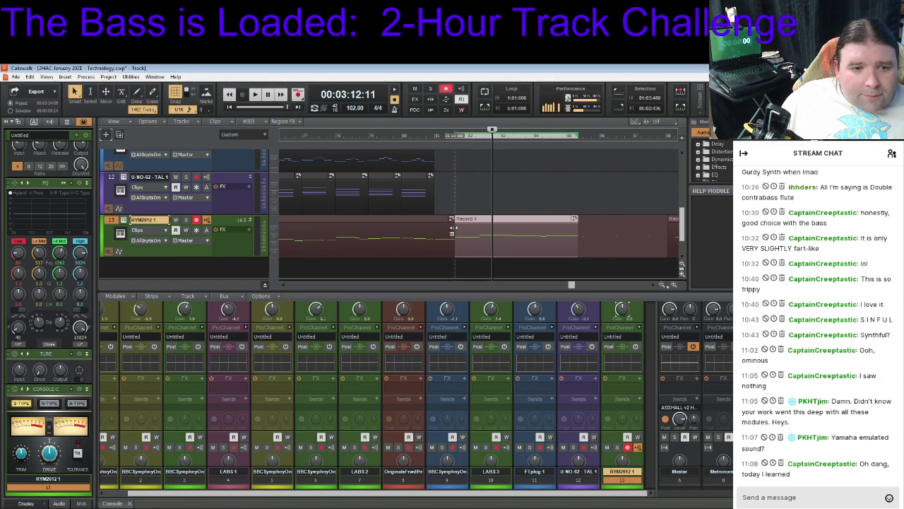
Try to trim and shift the Record 4 clip near measure 81, open its notes in the piano roll, and undo both clip edits
{"action": "left_click", "coordinate": [568, 137]}
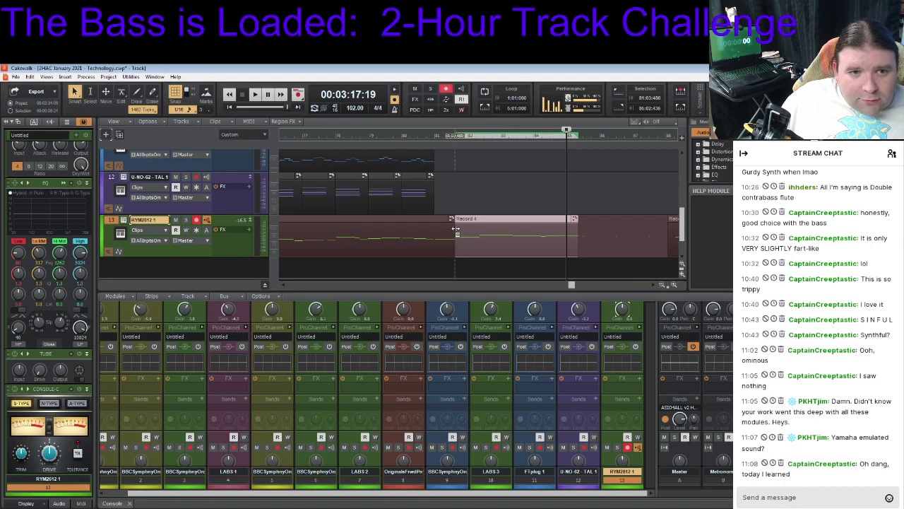
{"action": "left_click_drag", "start_coordinate": [456, 229], "coordinate": [504, 224]}
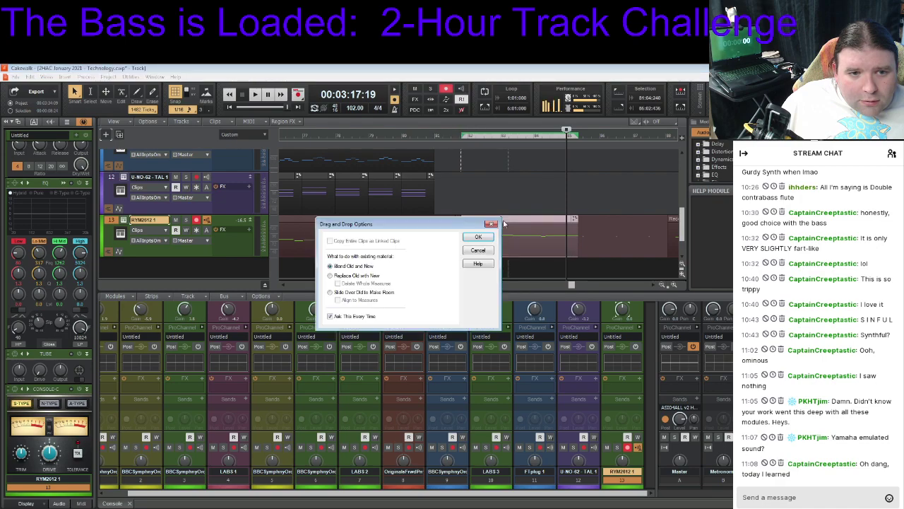
{"action": "left_click", "coordinate": [479, 237]}
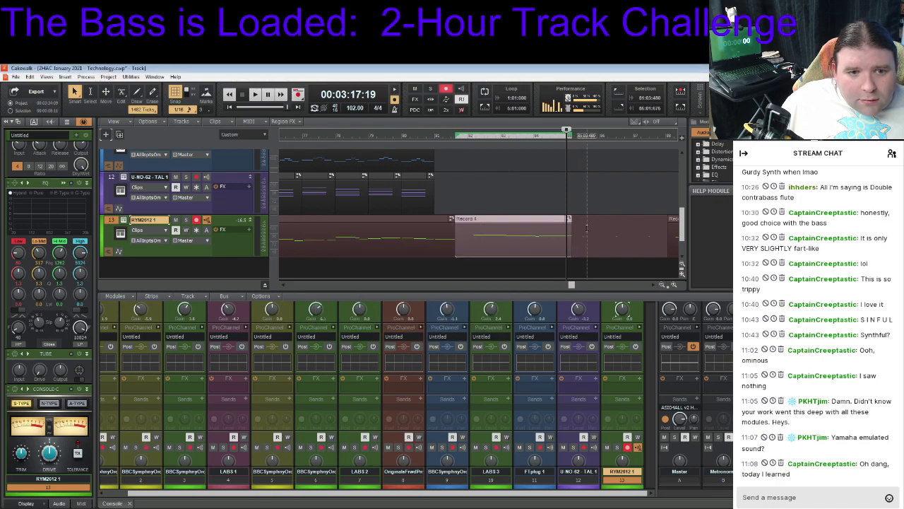
{"action": "double_click", "coordinate": [498, 218]}
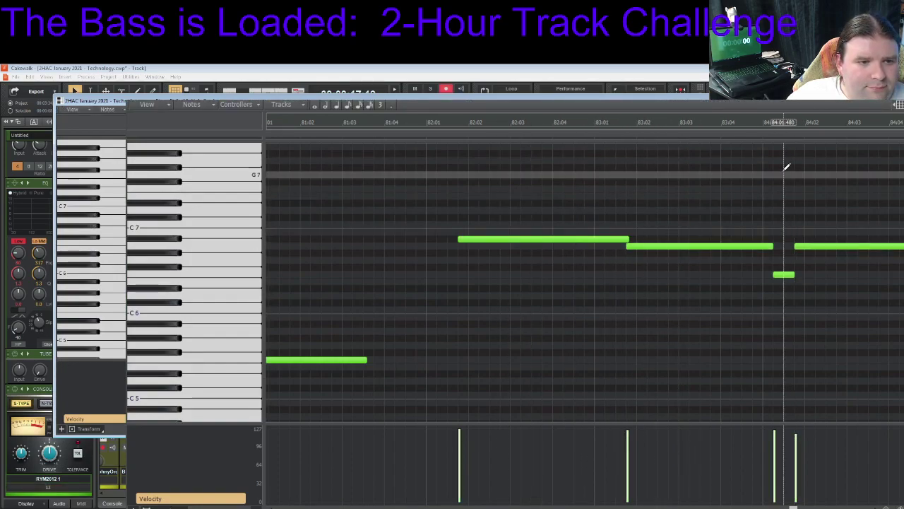
{"action": "key", "text": "ctrl+z"}
{"action": "key", "text": "ctrl+z"}
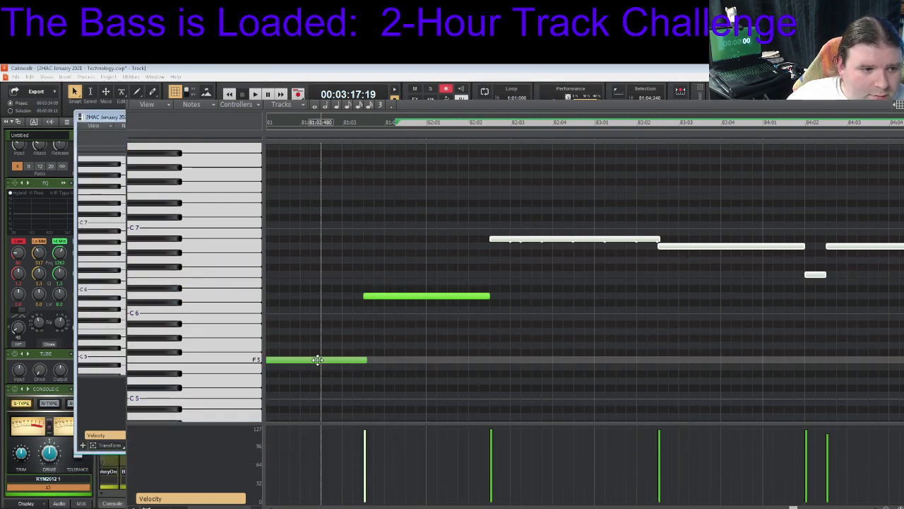
Shorten the F5 note in measure 81 so it ends at beat 3, after auditioning the F5 and D6 pitches
{"action": "left_click", "coordinate": [248, 361]}
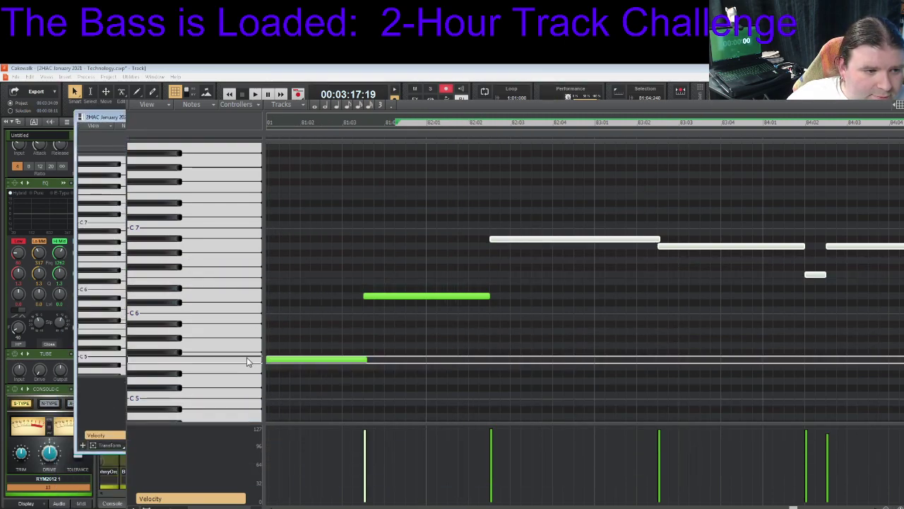
{"action": "left_click", "coordinate": [232, 298]}
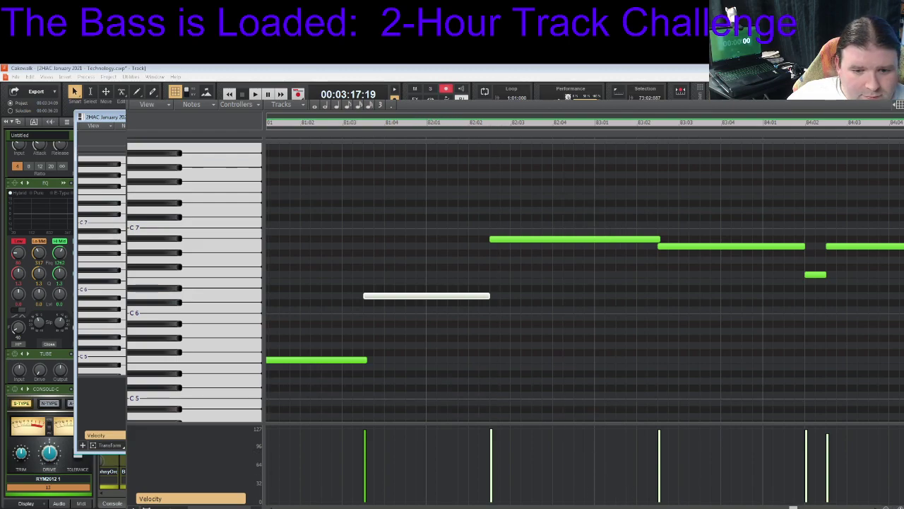
{"action": "scroll", "coordinate": [493, 329], "scroll_direction": "left", "scroll_amount": 5}
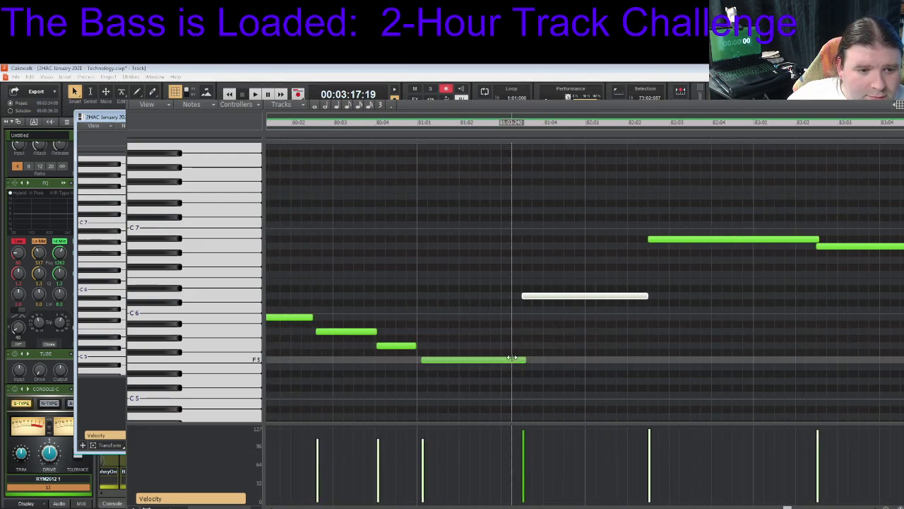
{"action": "left_click_drag", "start_coordinate": [522, 360], "coordinate": [502, 361]}
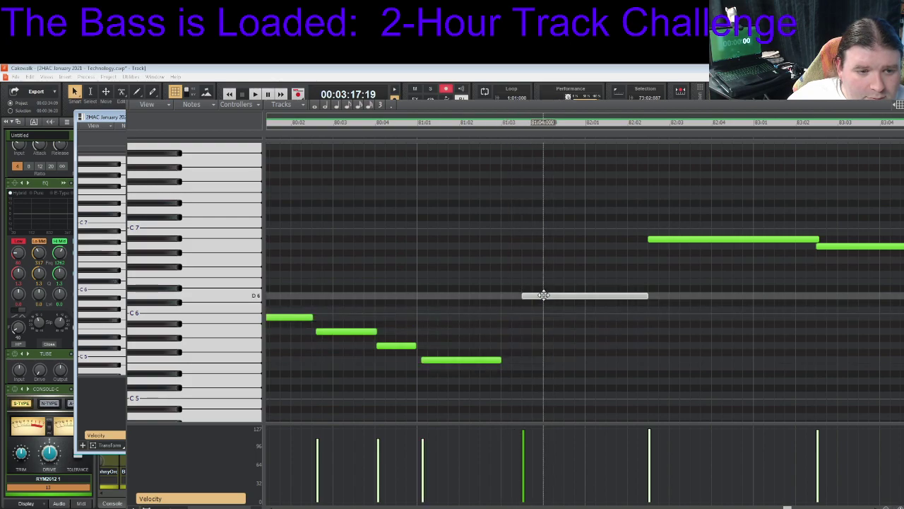
Move the D6 note to start at 81:03:000 and shorten it to end at measure 82
{"action": "left_click_drag", "start_coordinate": [543, 294], "coordinate": [524, 295]}
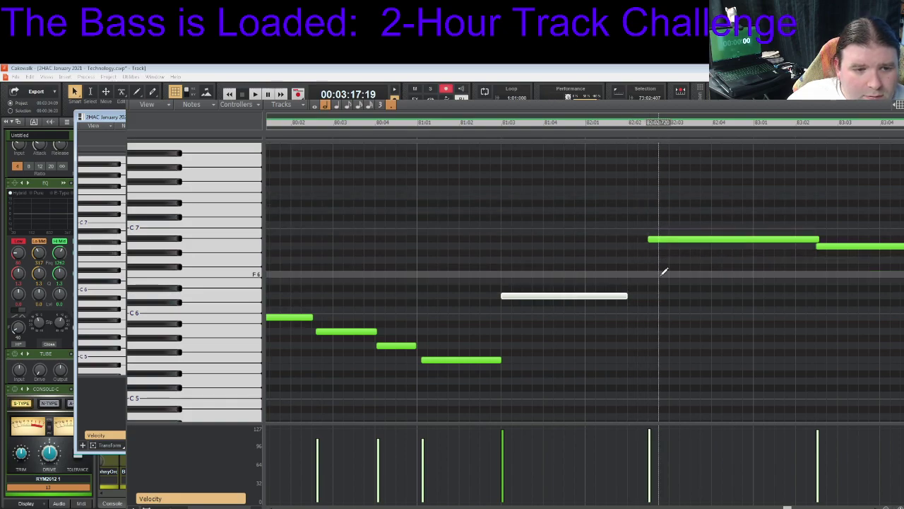
{"action": "key", "text": "ctrl+z"}
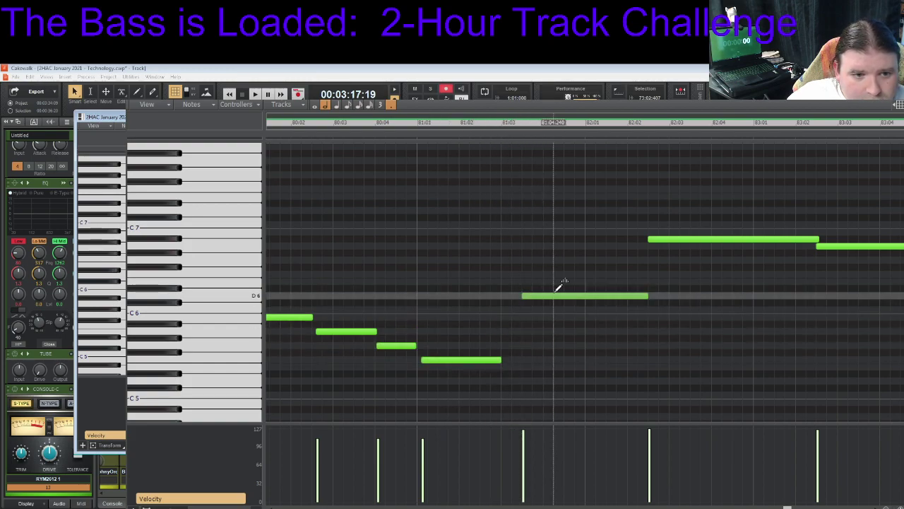
{"action": "left_click_drag", "start_coordinate": [558, 296], "coordinate": [537, 295]}
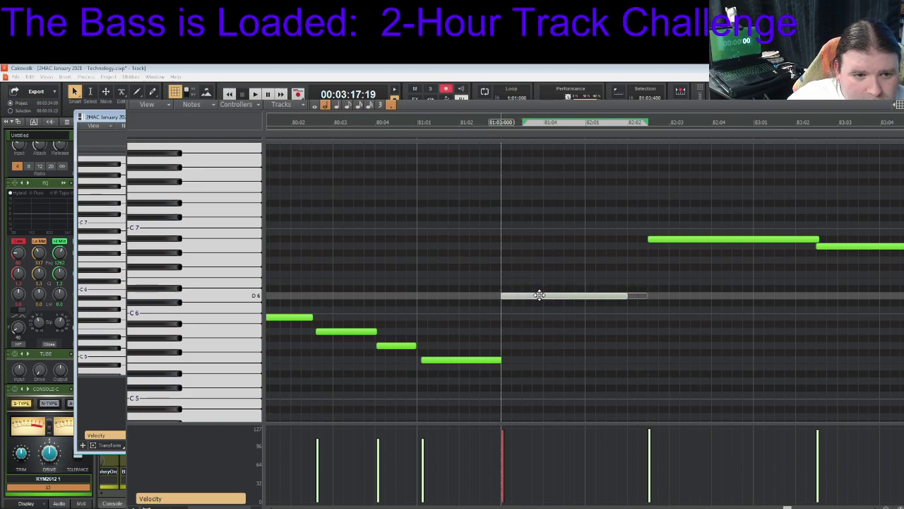
{"action": "left_click_drag", "start_coordinate": [625, 296], "coordinate": [585, 297]}
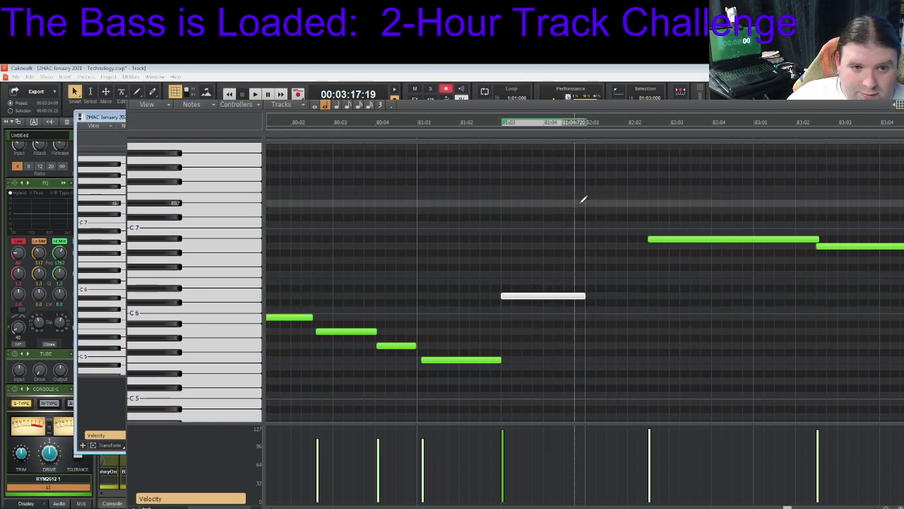
Select the four notes following the D6 note and move them earlier so the group starts at measure 82
{"action": "left_click_drag", "start_coordinate": [586, 191], "coordinate": [586, 304]}
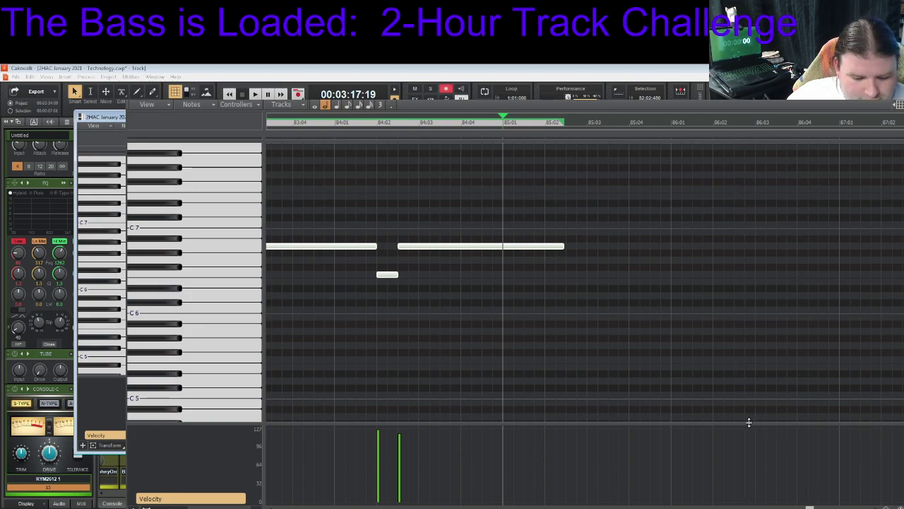
{"action": "scroll", "coordinate": [753, 410], "scroll_direction": "down", "scroll_amount": 2}
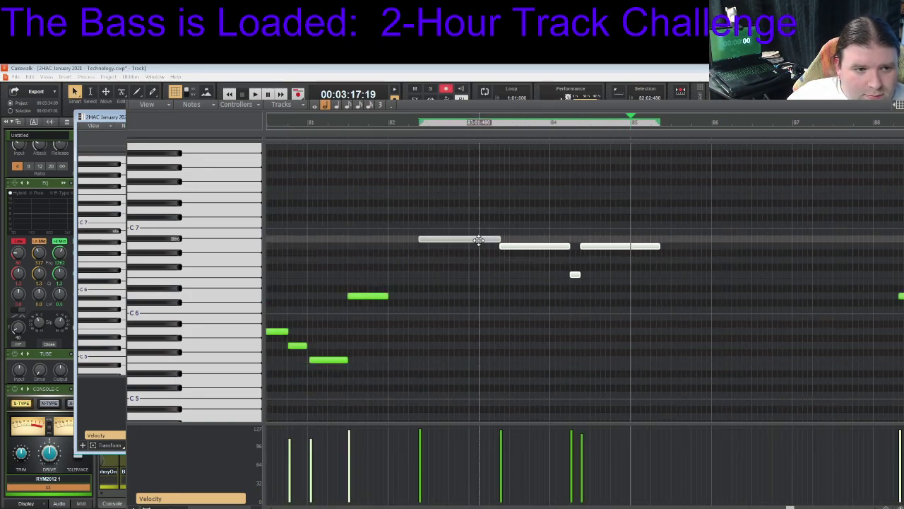
{"action": "left_click_drag", "start_coordinate": [469, 238], "coordinate": [436, 241]}
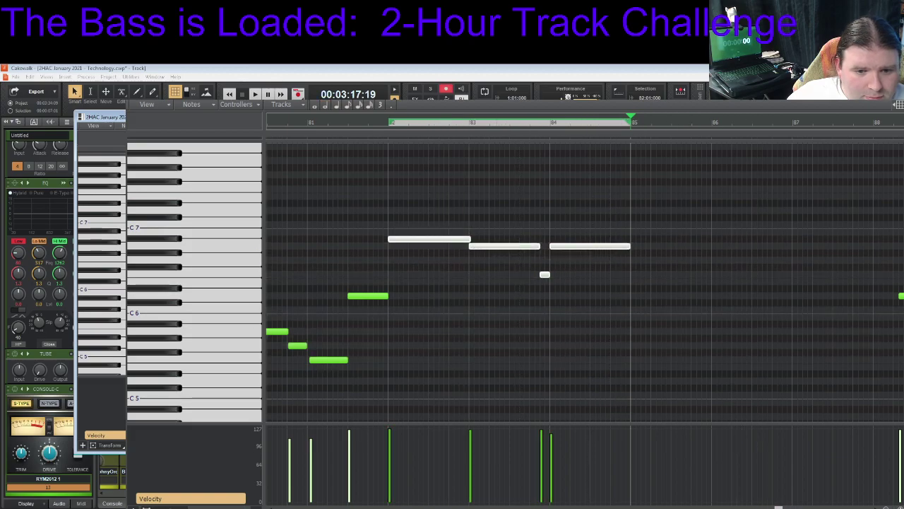
Select the five pasted melody notes from 81:03 to measure 85 and transpose them down one octave
{"action": "scroll", "coordinate": [585, 283], "scroll_direction": "left", "scroll_amount": 5}
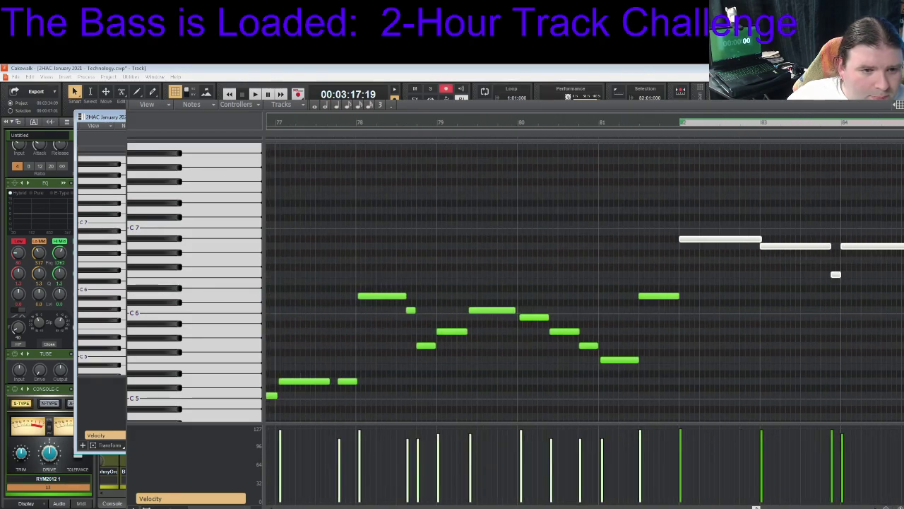
{"action": "scroll", "coordinate": [585, 283], "scroll_direction": "right", "scroll_amount": 5}
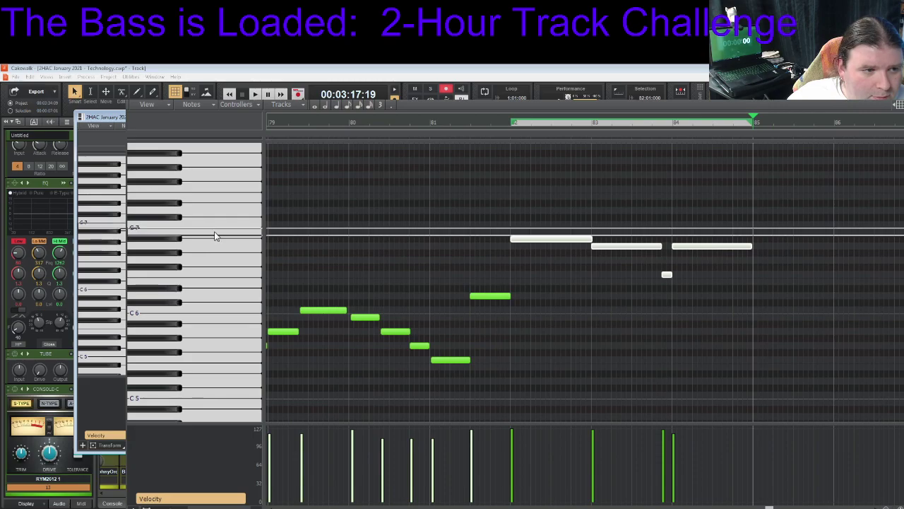
{"action": "left_click", "coordinate": [470, 202]}
{"action": "left_click_drag", "start_coordinate": [475, 205], "coordinate": [834, 353]}
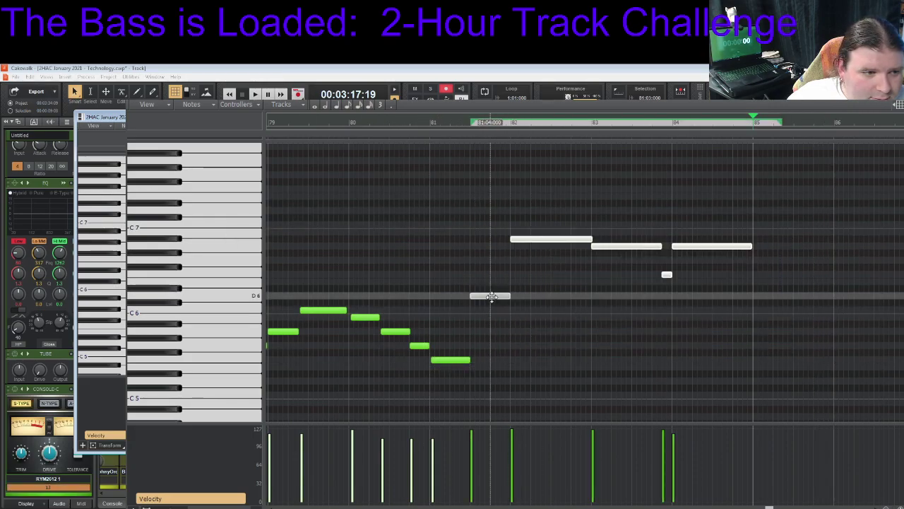
{"action": "left_click_drag", "start_coordinate": [491, 296], "coordinate": [493, 381]}
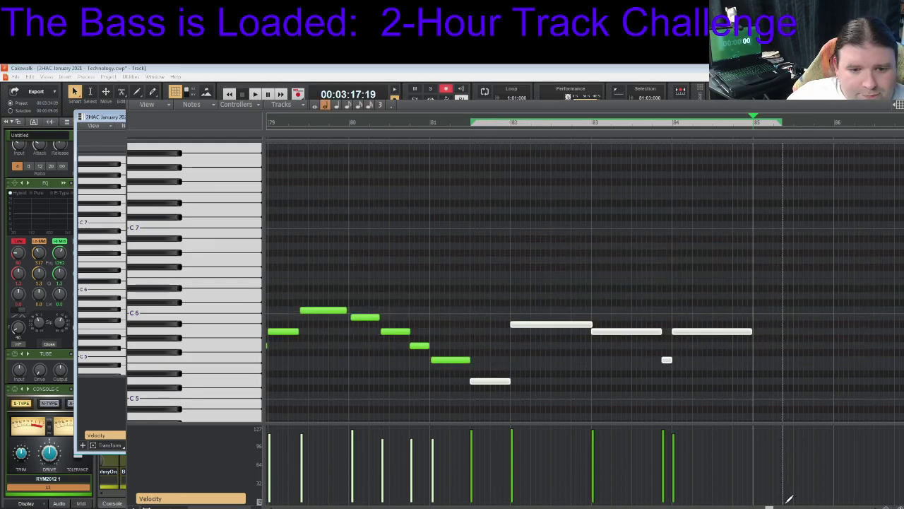
Move the second clip's five notes from measures 88 to 92 to start at 85:02, one octave lower
{"action": "scroll", "coordinate": [792, 503], "scroll_direction": "right", "scroll_amount": 4}
{"action": "scroll", "coordinate": [792, 503], "scroll_direction": "right", "scroll_amount": 3}
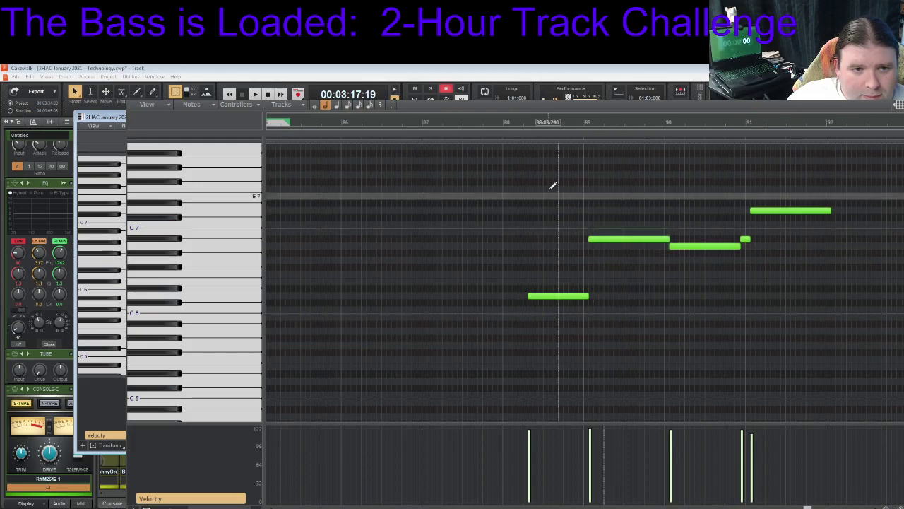
{"action": "left_click_drag", "start_coordinate": [504, 173], "coordinate": [869, 367]}
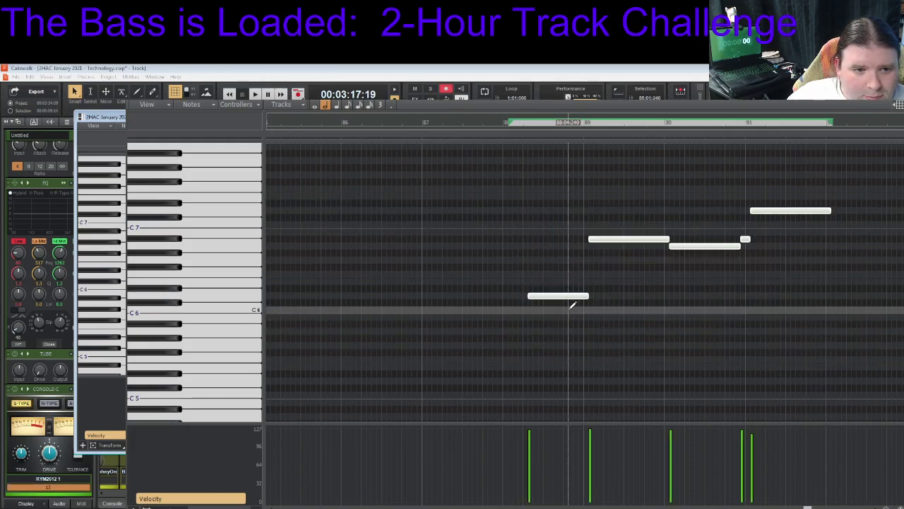
{"action": "left_click_drag", "start_coordinate": [559, 294], "coordinate": [432, 383]}
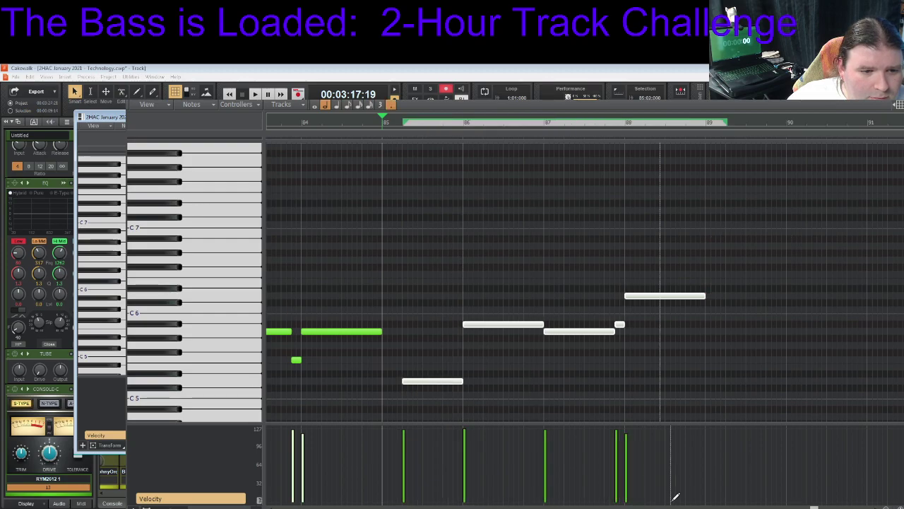
Play back the edited melody from measure 81, stop playback, and return to the track view
{"action": "scroll", "coordinate": [585, 282], "scroll_direction": "left", "scroll_amount": 5}
{"action": "scroll", "coordinate": [585, 282], "scroll_direction": "right", "scroll_amount": 1}
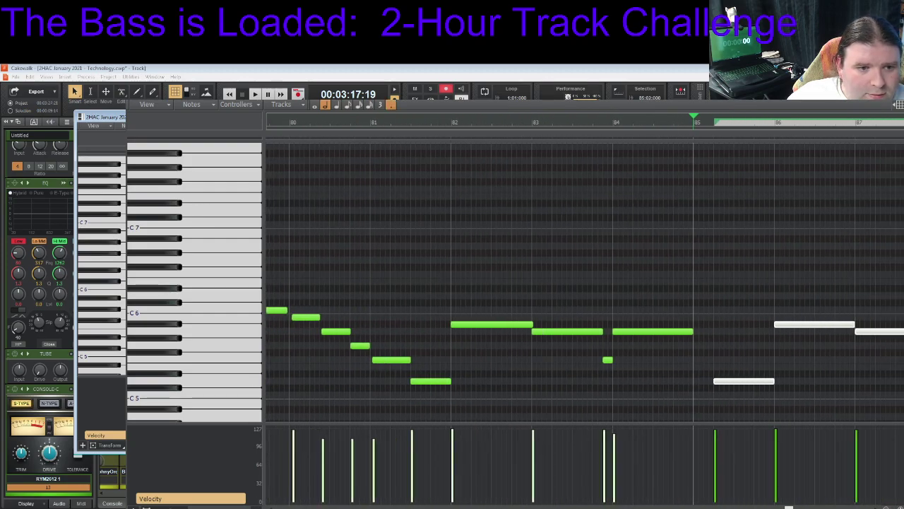
{"action": "left_click", "coordinate": [370, 123]}
{"action": "key", "text": "space"}
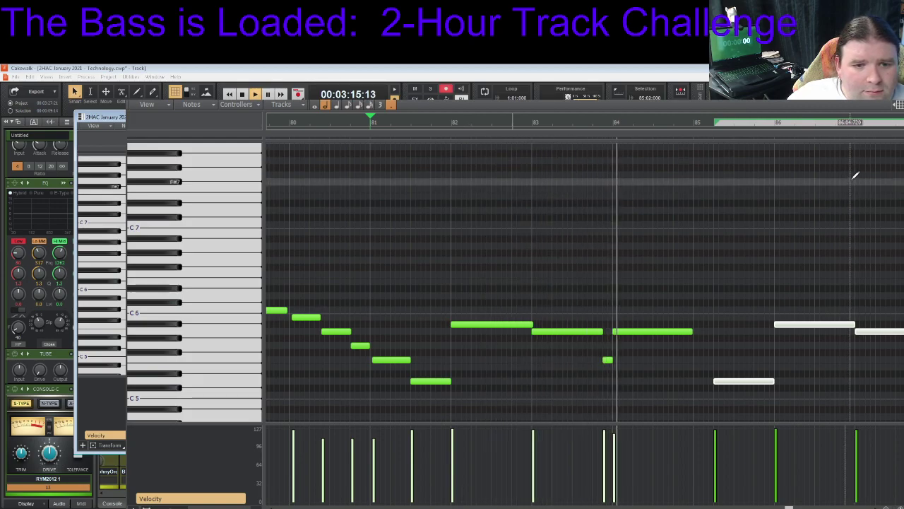
{"action": "key", "text": "space"}
{"action": "key", "text": "alt+2"}
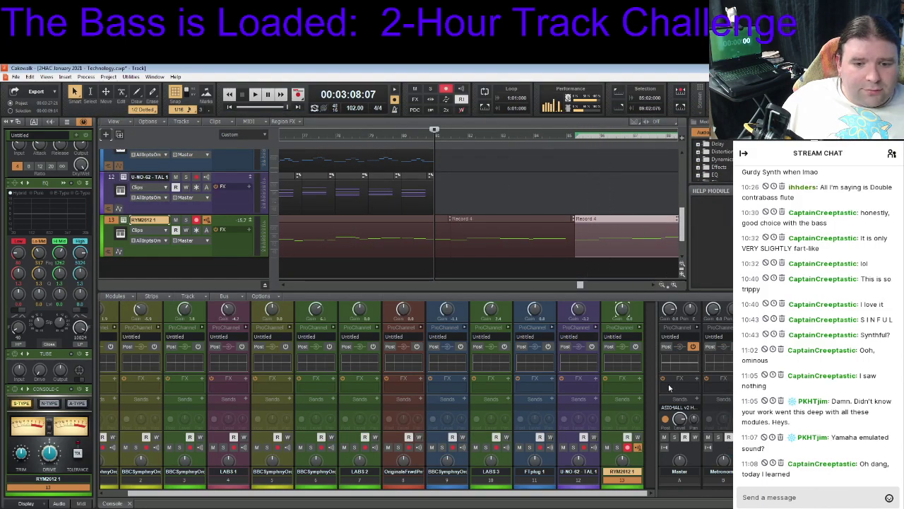
Insert a marker named "Ending" at measure 81
{"action": "scroll", "coordinate": [682, 238], "scroll_direction": "up", "scroll_amount": 4}
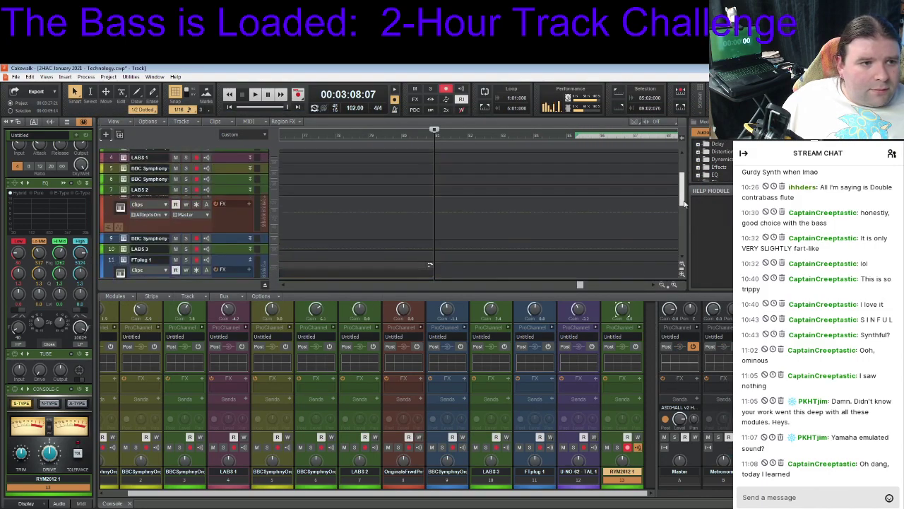
{"action": "scroll", "coordinate": [682, 254], "scroll_direction": "down", "scroll_amount": 6}
{"action": "scroll", "coordinate": [683, 240], "scroll_direction": "up", "scroll_amount": 2}
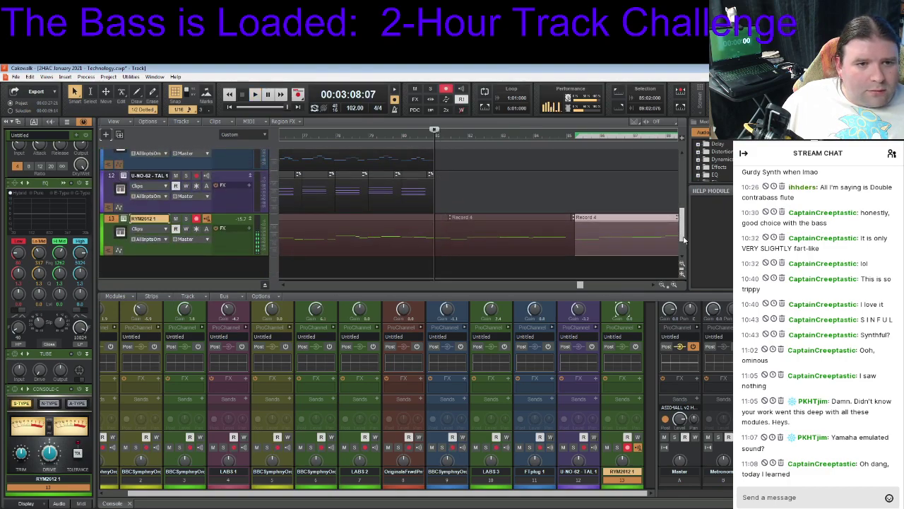
{"action": "scroll", "coordinate": [683, 232], "scroll_direction": "down", "scroll_amount": 1}
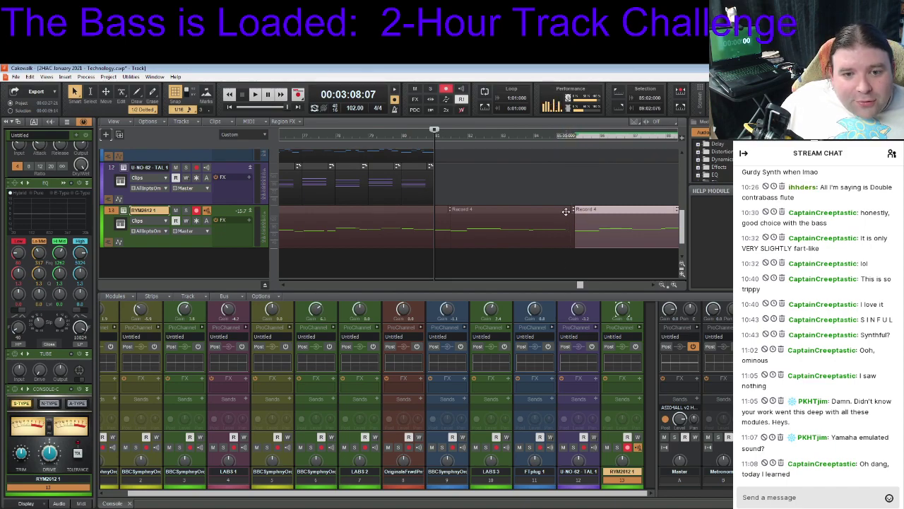
{"action": "left_click_drag", "start_coordinate": [580, 285], "coordinate": [572, 285]}
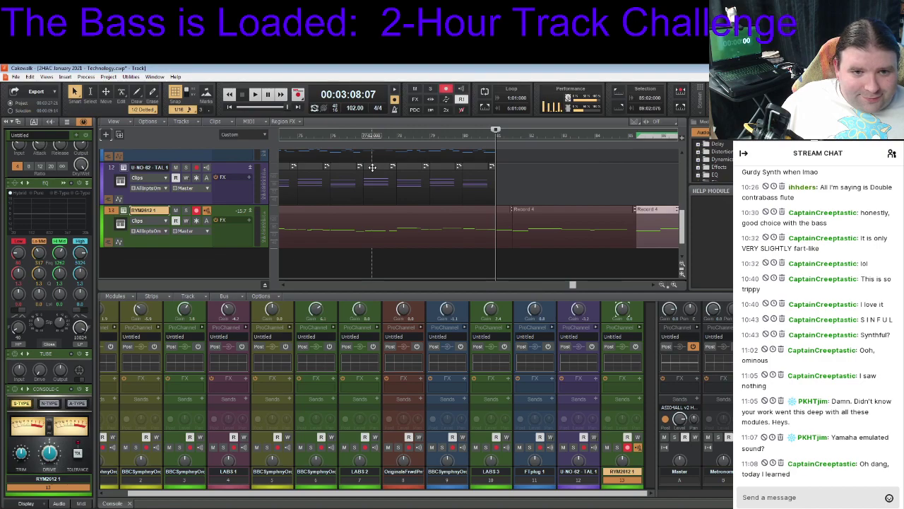
{"action": "left_click_drag", "start_coordinate": [689, 233], "coordinate": [690, 219]}
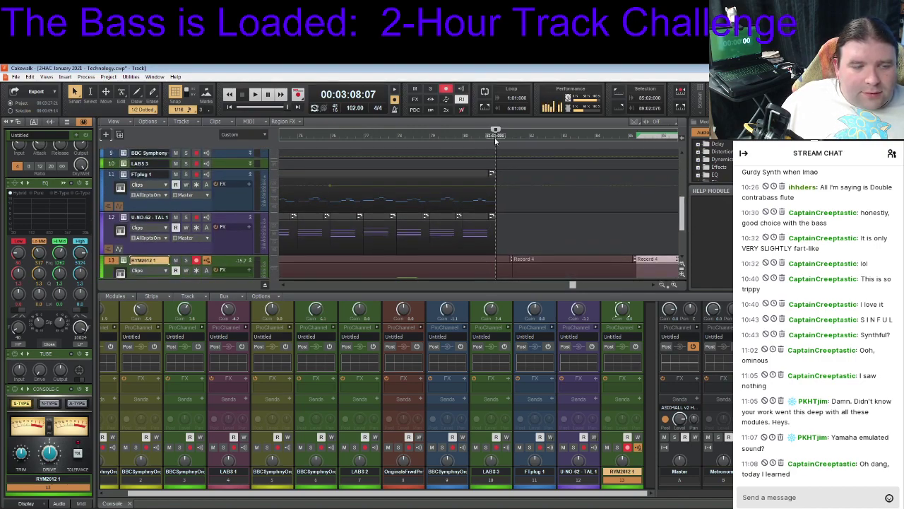
{"action": "left_click", "coordinate": [109, 77]}
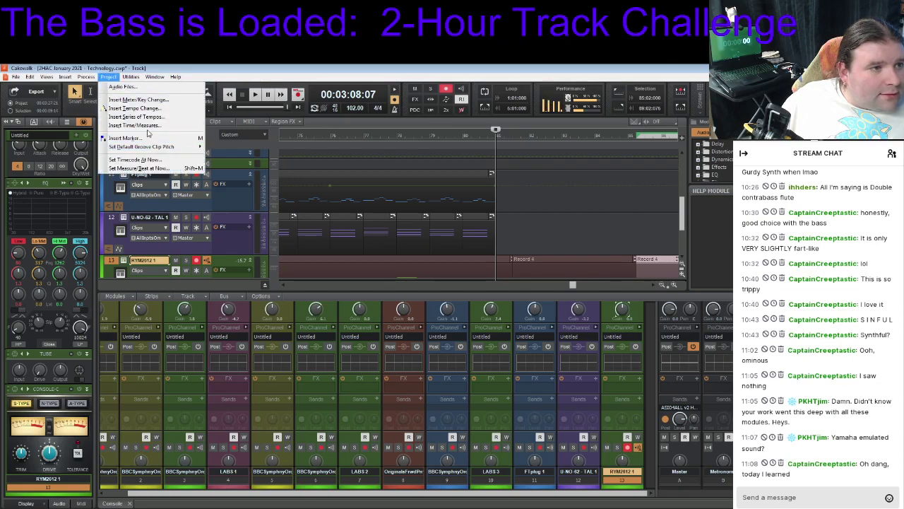
{"action": "left_click", "coordinate": [150, 137]}
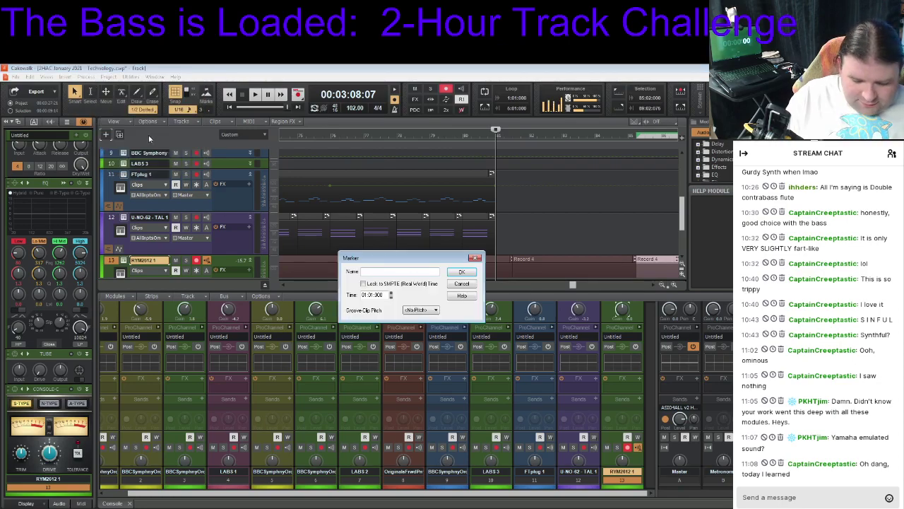
{"action": "type", "text": "Ending"}
{"action": "key", "text": "Return"}
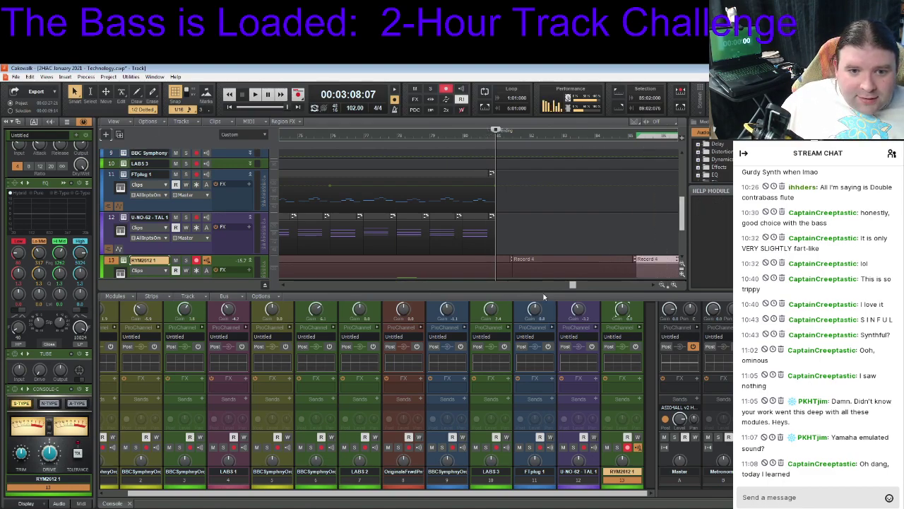
{"action": "left_click_drag", "start_coordinate": [573, 286], "coordinate": [566, 284]}
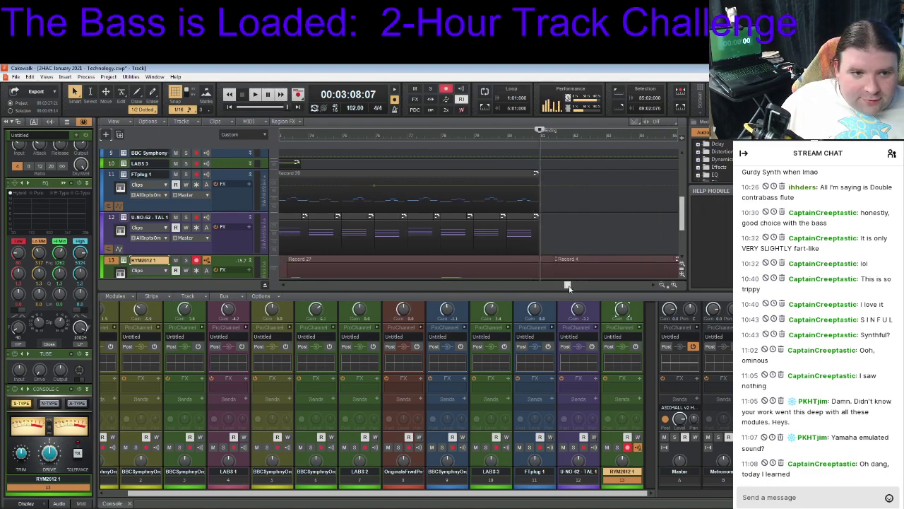
Copy the U-NO-62 chord clips from measures 77 to 81 and paste them at measures 81 and 85
{"action": "left_click", "coordinate": [517, 218]}
{"action": "left_click_drag", "start_coordinate": [484, 216], "coordinate": [426, 219]}
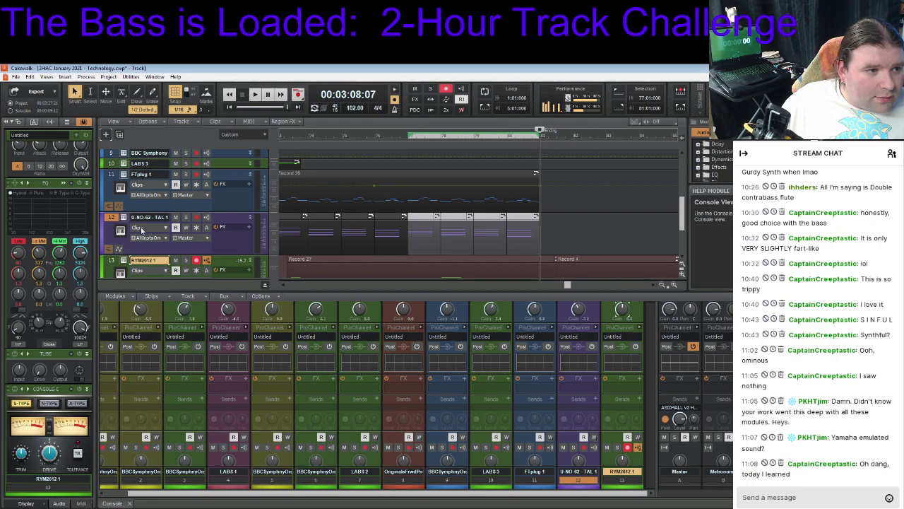
{"action": "left_click", "coordinate": [110, 234]}
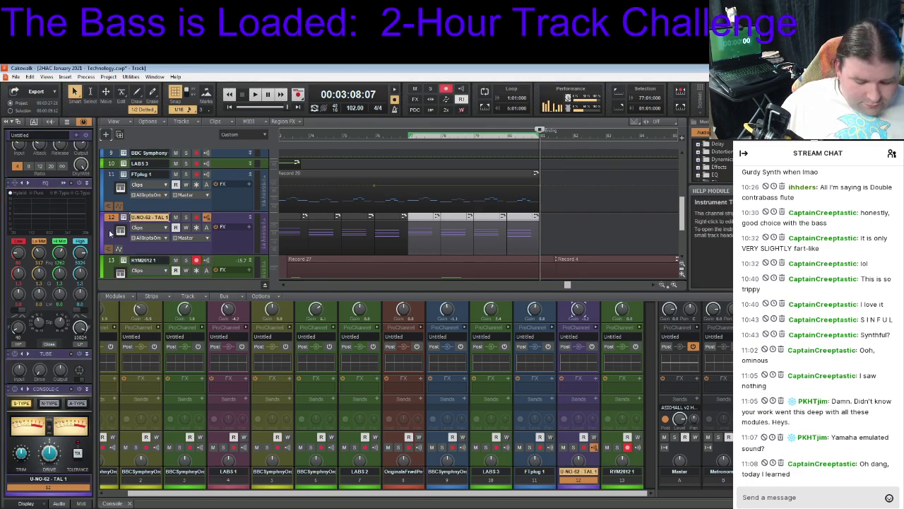
{"action": "left_click_drag", "start_coordinate": [567, 285], "coordinate": [587, 285]}
{"action": "left_click", "coordinate": [495, 138]}
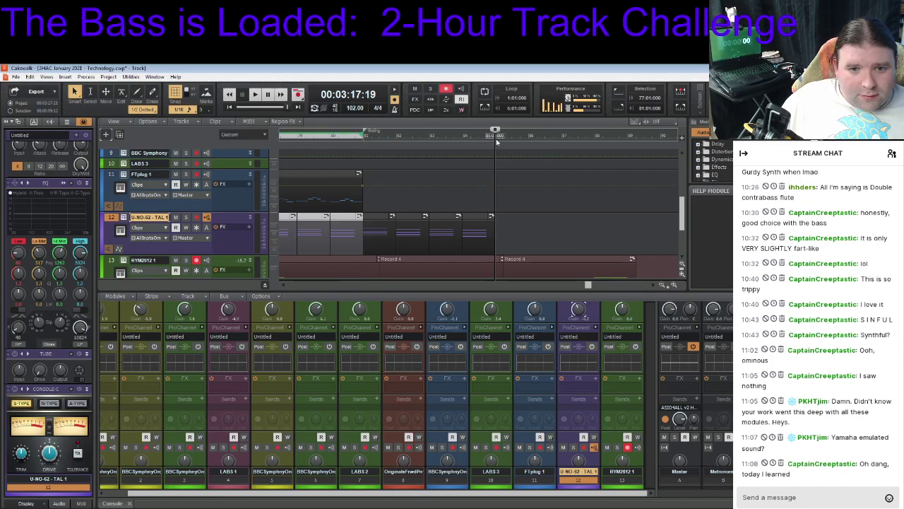
{"action": "key", "text": "ctrl+v"}
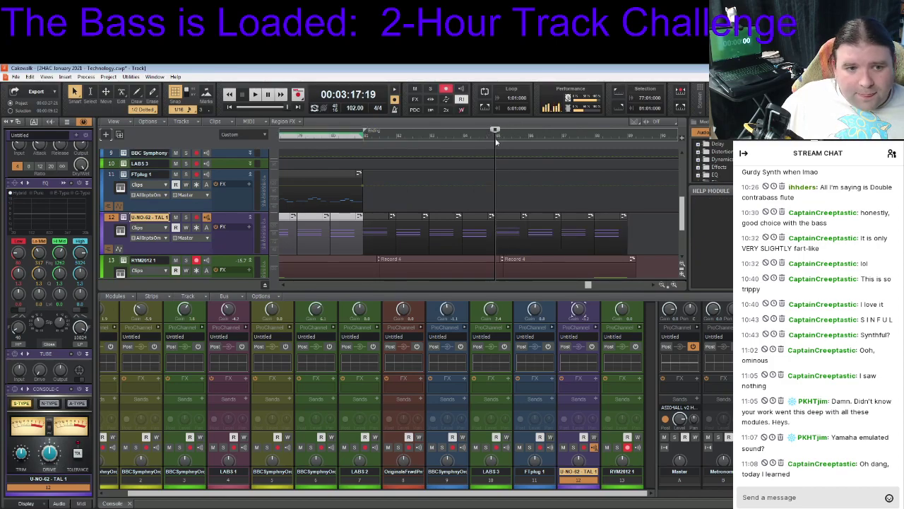
Copy the FTplug clip spanning measures 73 to 81 and paste it at measure 81 on the same track
{"action": "left_click_drag", "start_coordinate": [588, 286], "coordinate": [565, 290]}
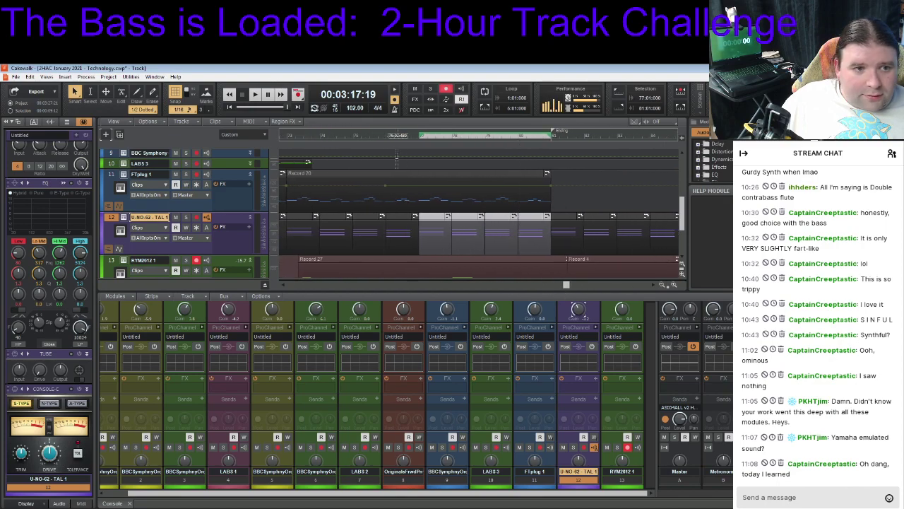
{"action": "left_click", "coordinate": [341, 173]}
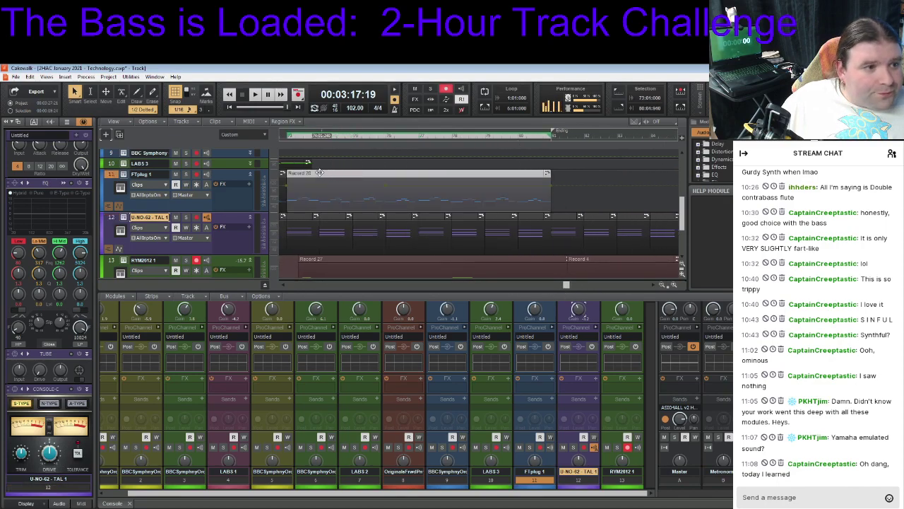
{"action": "left_click", "coordinate": [112, 189]}
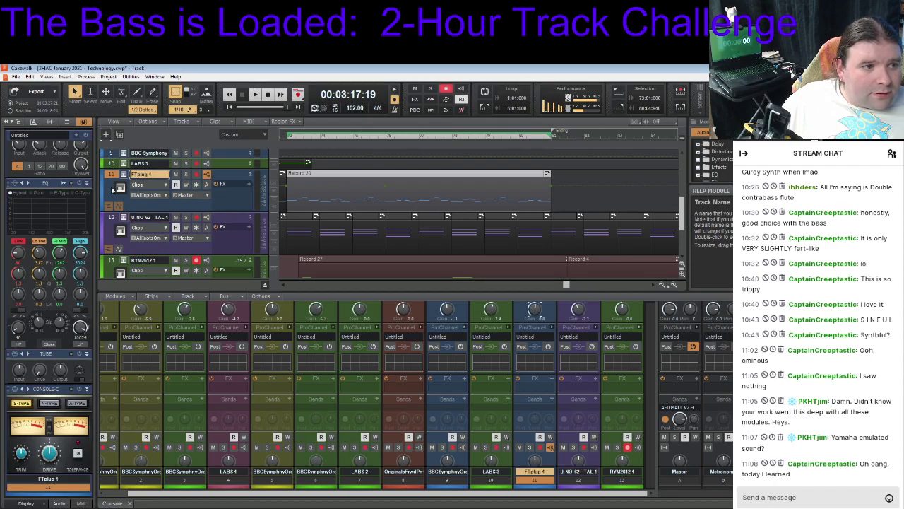
{"action": "left_click", "coordinate": [552, 140]}
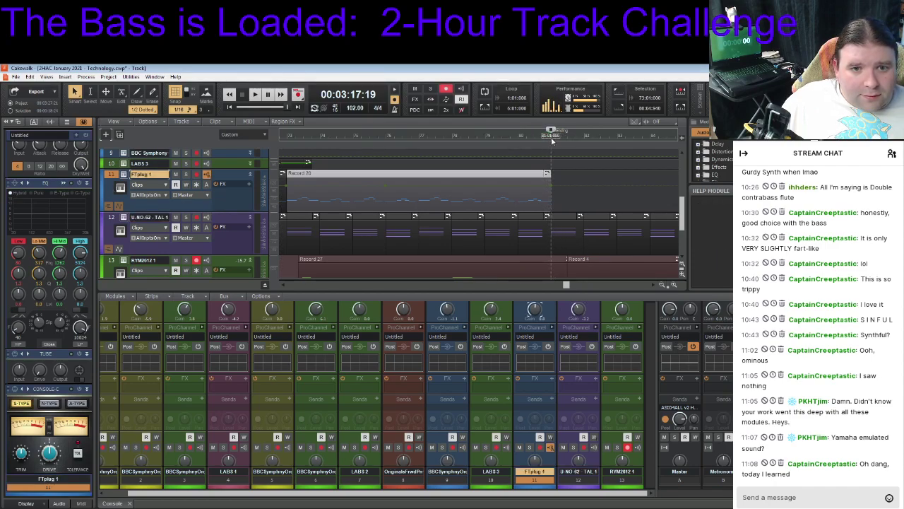
{"action": "key", "text": "ctrl+v"}
Copy track 1's BBC Symphony clip from measure 77 and paste it at measures 81 and 85
{"action": "left_click_drag", "start_coordinate": [680, 217], "coordinate": [685, 174]}
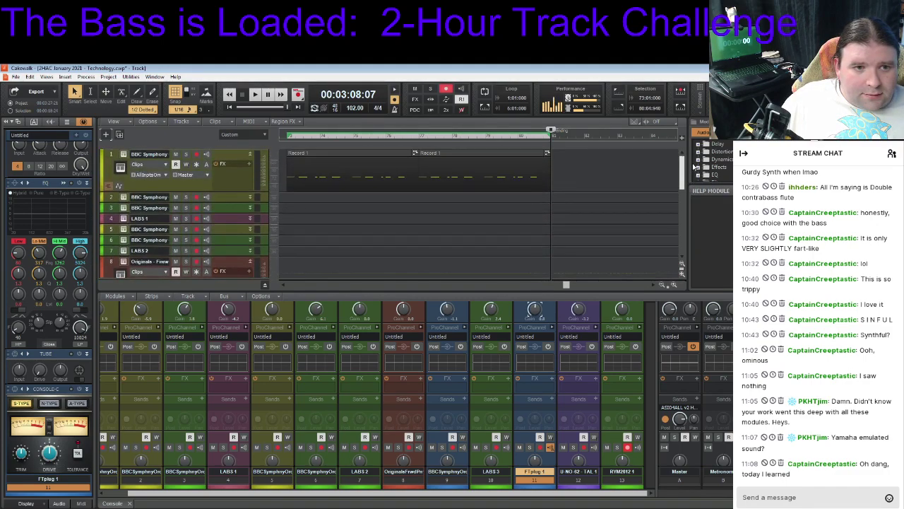
{"action": "left_click", "coordinate": [497, 153]}
{"action": "left_click", "coordinate": [240, 164]}
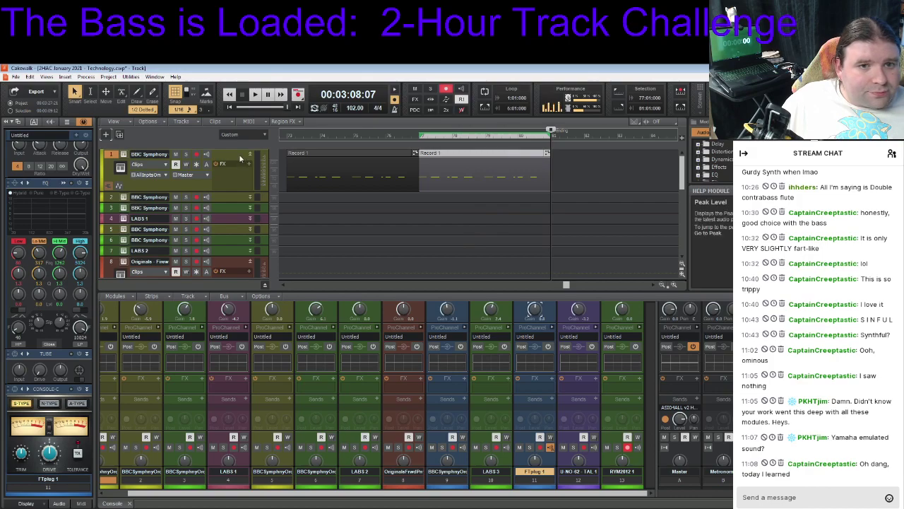
{"action": "key", "text": "ctrl+d"}
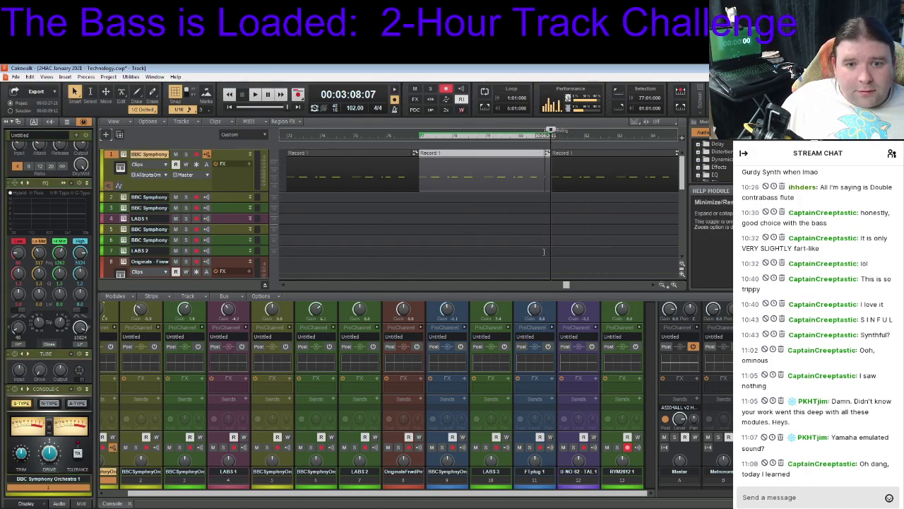
{"action": "left_click_drag", "start_coordinate": [565, 285], "coordinate": [584, 286]}
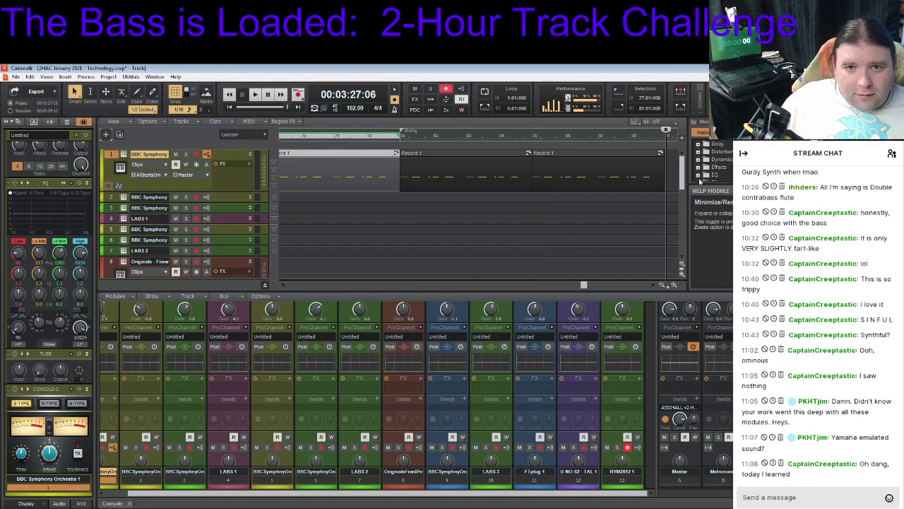
Play back the ending from measure 81, then trim the last RYM2612 clip to end at measure 89
{"action": "left_click_drag", "start_coordinate": [683, 173], "coordinate": [692, 222]}
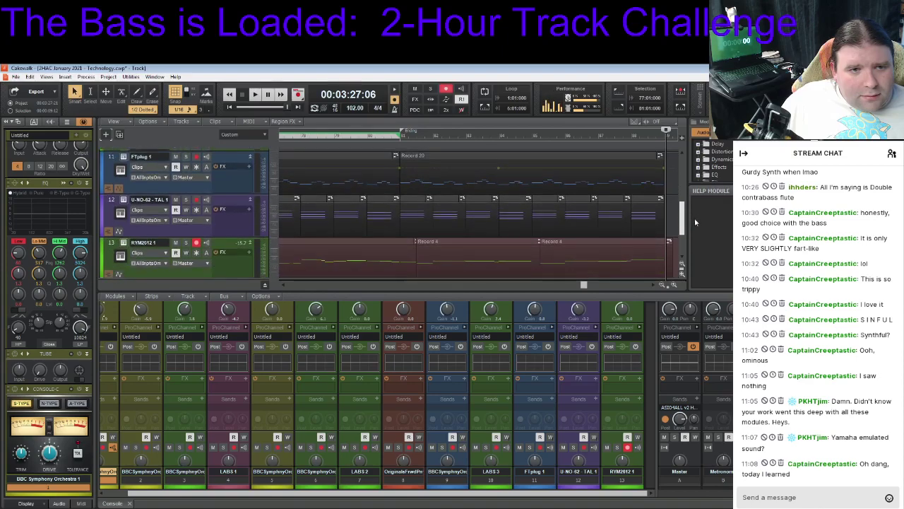
{"action": "left_click", "coordinate": [399, 142]}
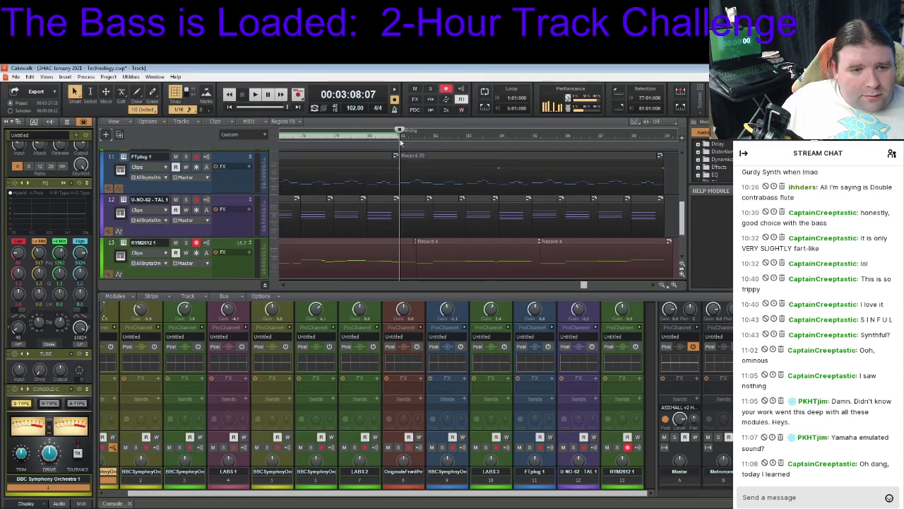
{"action": "key", "text": "space"}
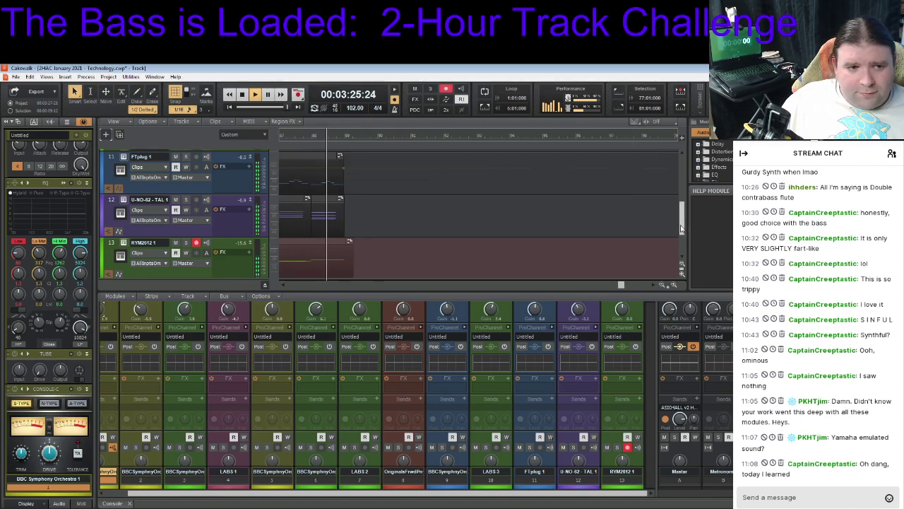
{"action": "key", "text": "space"}
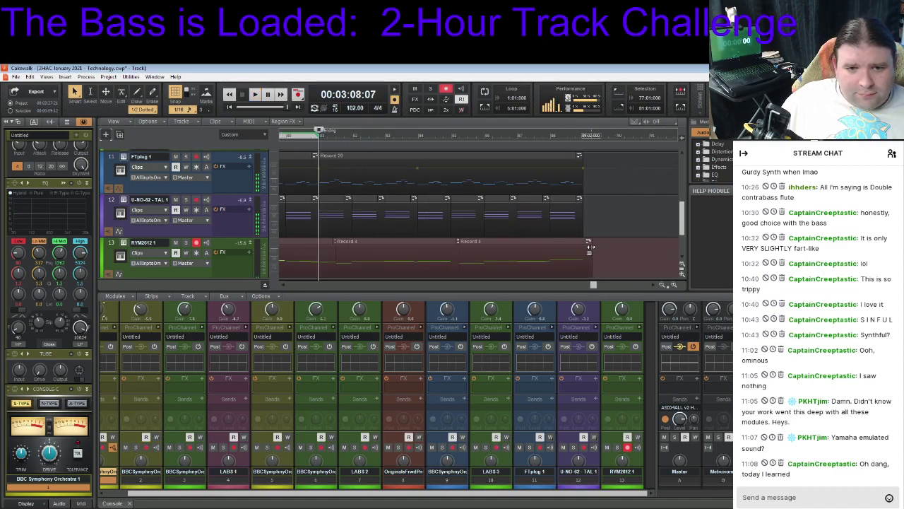
{"action": "left_click_drag", "start_coordinate": [591, 246], "coordinate": [580, 247]}
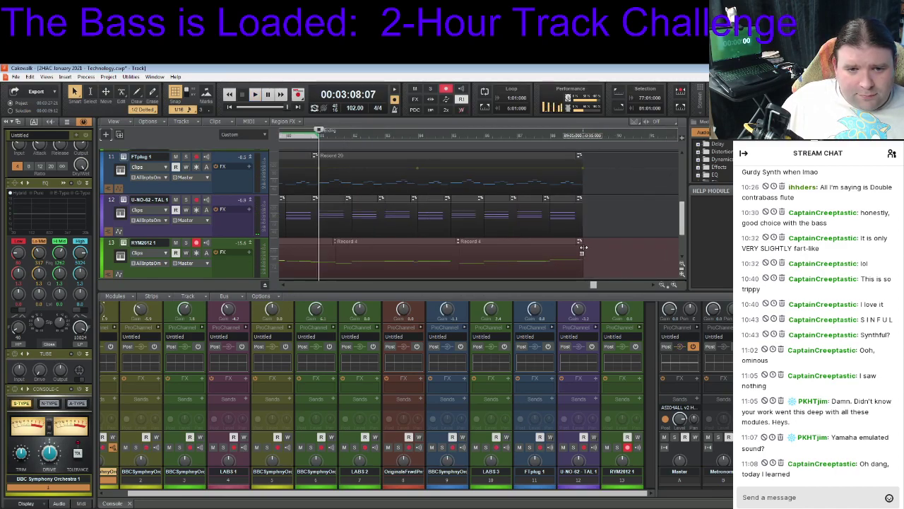
Show track 1's volume automation, audition the ending briefly, and draw a fade-out from measure 83 to 89
{"action": "left_click_drag", "start_coordinate": [681, 226], "coordinate": [686, 161]}
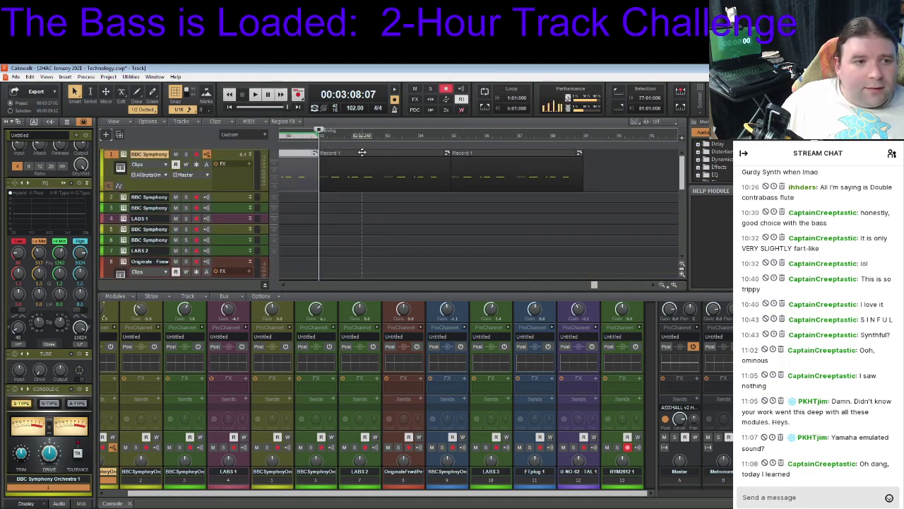
{"action": "left_click", "coordinate": [119, 186]}
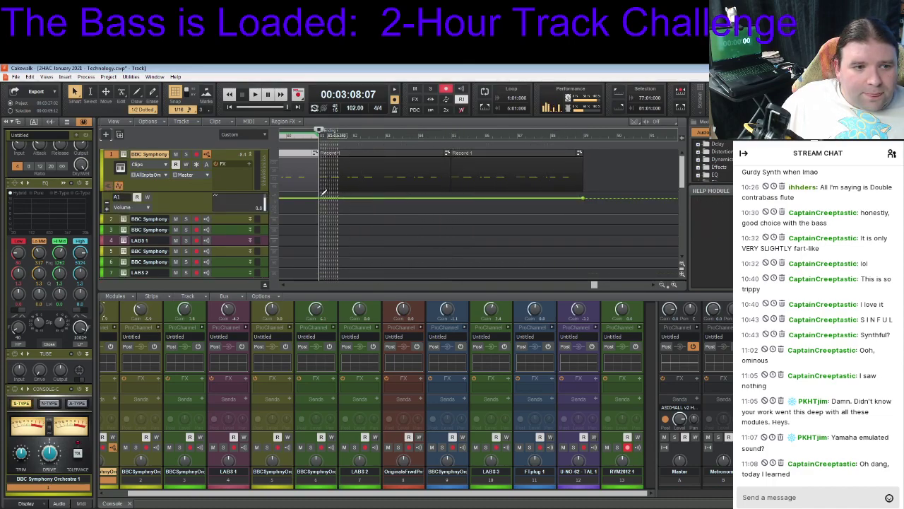
{"action": "key", "text": "space"}
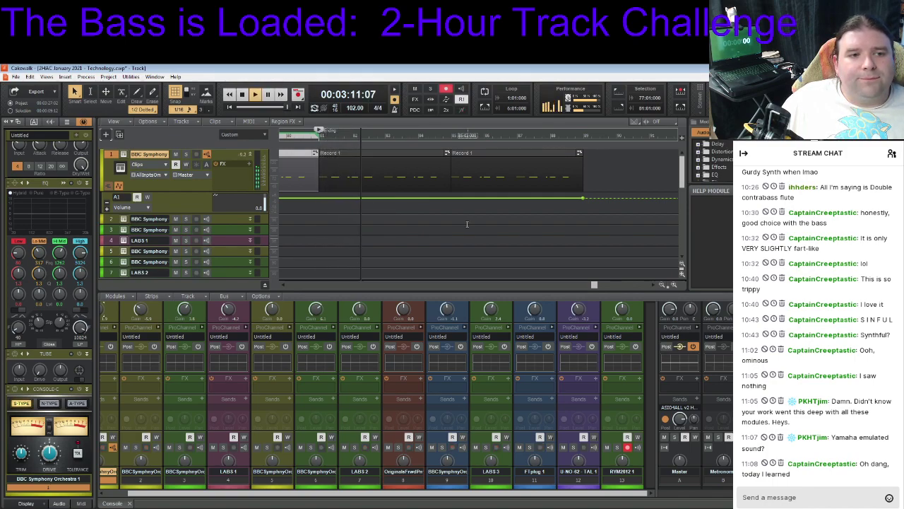
{"action": "key", "text": "space"}
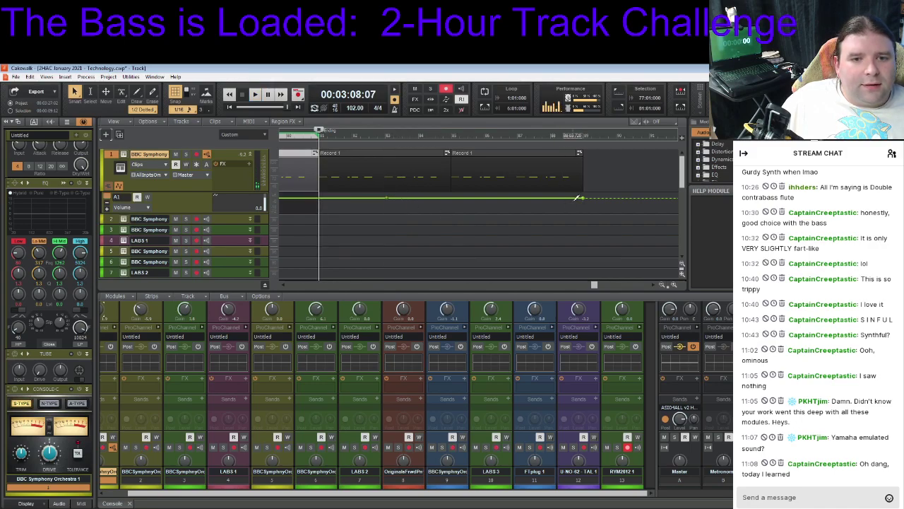
{"action": "left_click_drag", "start_coordinate": [586, 199], "coordinate": [585, 211]}
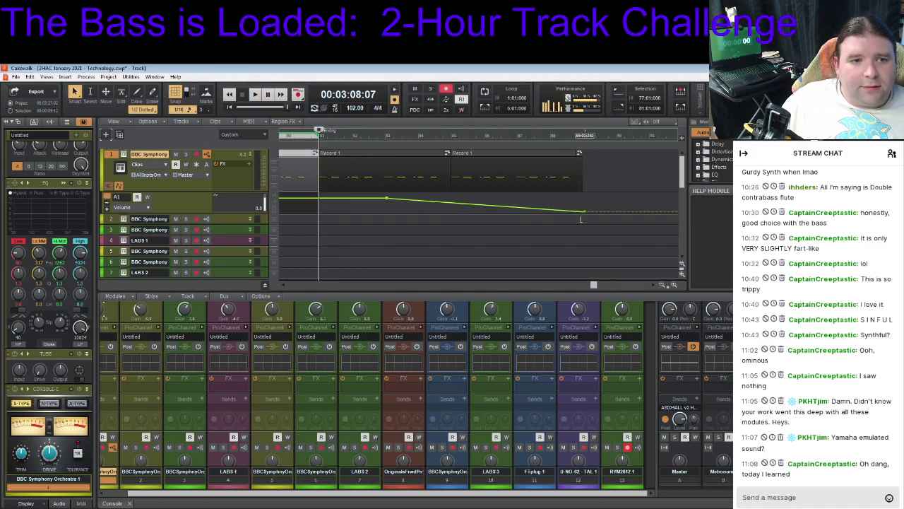
Show the FTplug track's volume automation and shape its envelope into a fade-out from measure 83 to 89
{"action": "scroll", "coordinate": [580, 219], "scroll_direction": "down", "scroll_amount": 5}
{"action": "scroll", "coordinate": [545, 234], "scroll_direction": "down", "scroll_amount": 1}
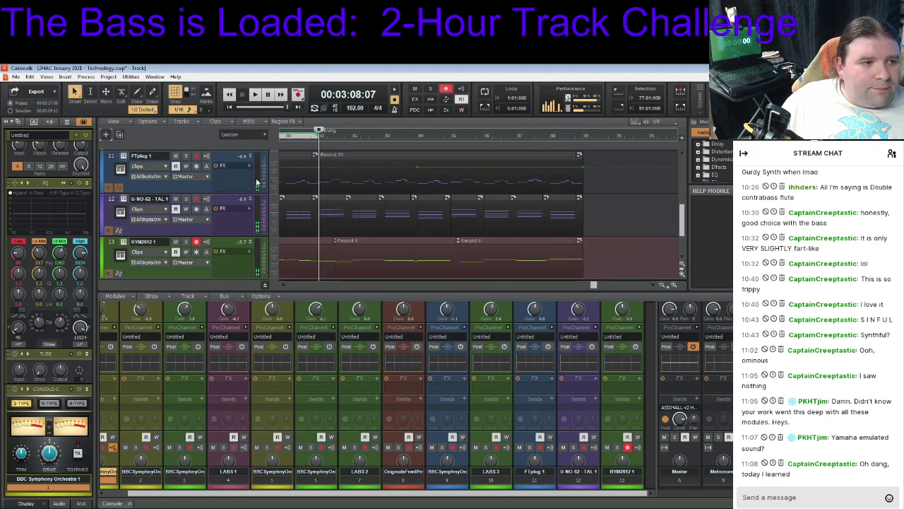
{"action": "left_click", "coordinate": [120, 183]}
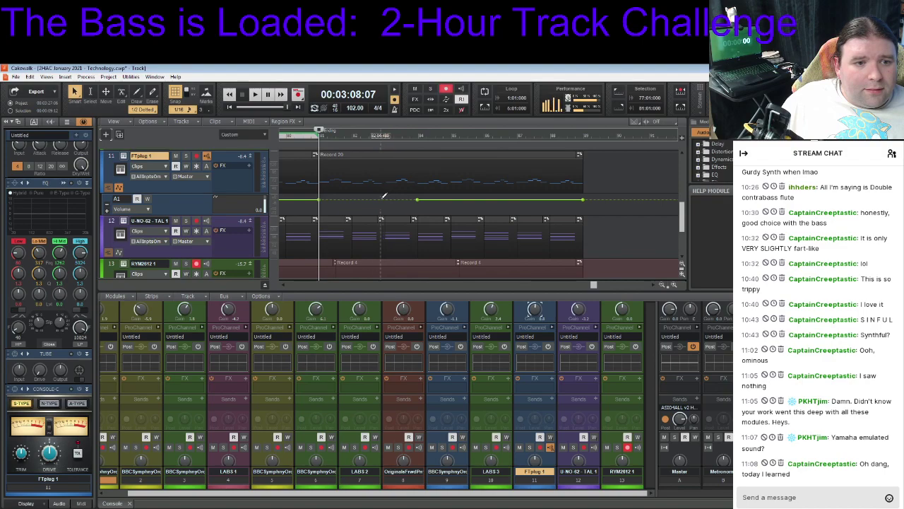
{"action": "left_click_drag", "start_coordinate": [417, 200], "coordinate": [385, 200]}
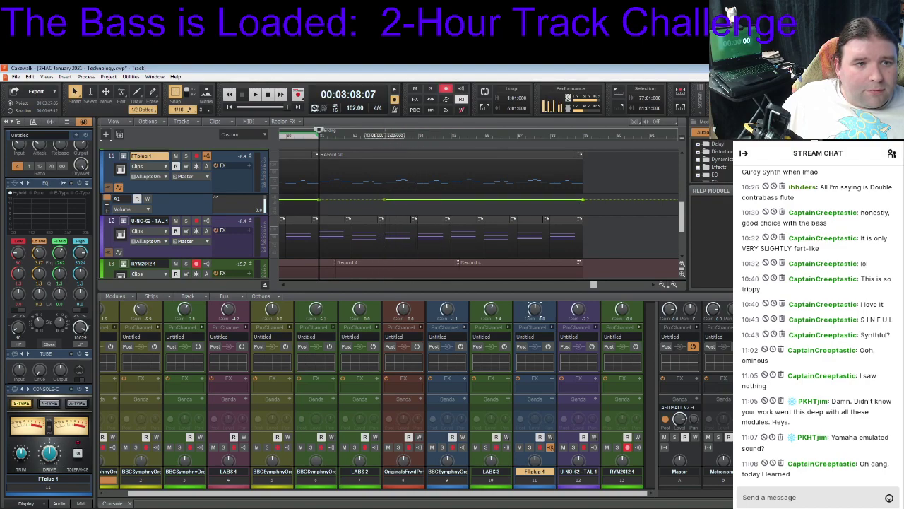
{"action": "left_click_drag", "start_coordinate": [382, 200], "coordinate": [384, 200]}
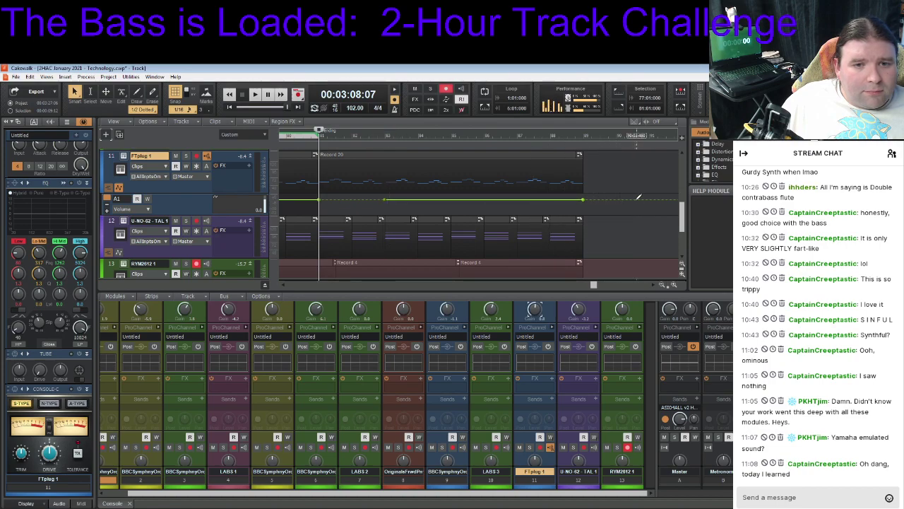
{"action": "left_click_drag", "start_coordinate": [582, 201], "coordinate": [581, 212]}
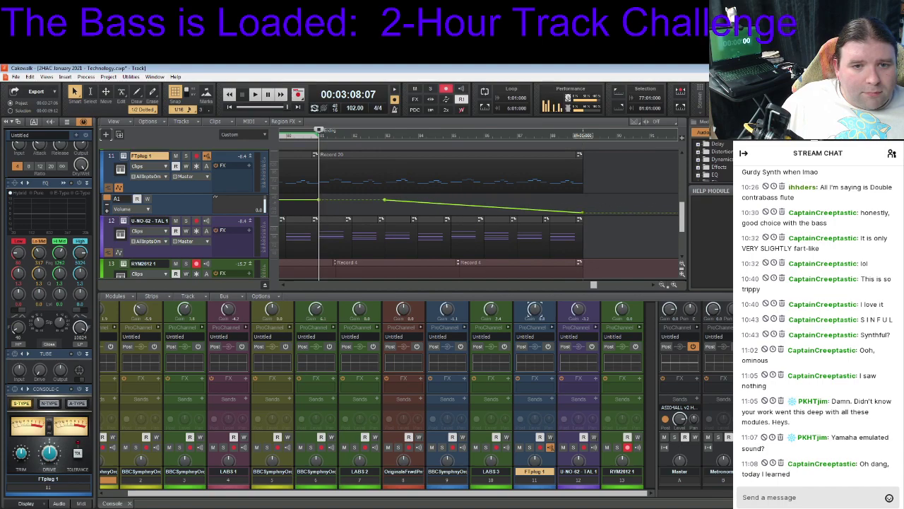
Show the U-NO-62 track's volume automation and draw a fade-out from measure 83 to about measure 89
{"action": "left_click", "coordinate": [119, 252]}
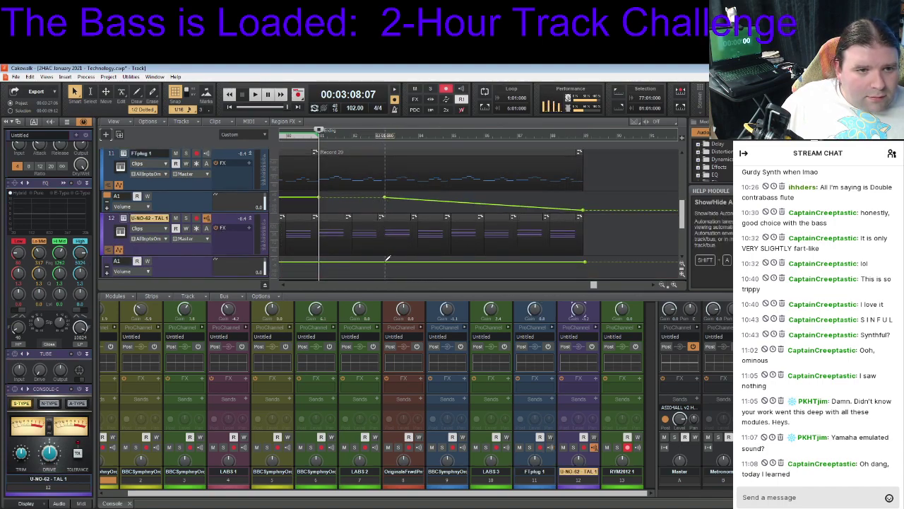
{"action": "scroll", "coordinate": [621, 224], "scroll_direction": "down", "scroll_amount": 1}
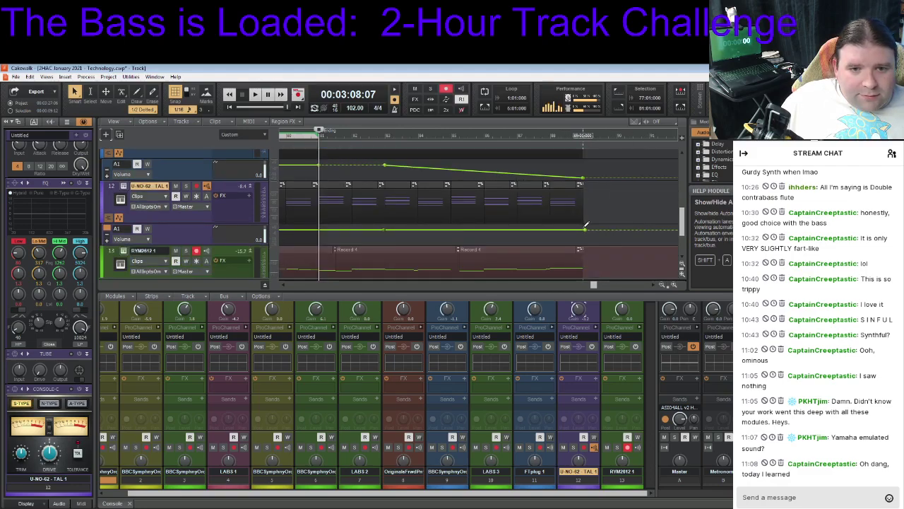
{"action": "left_click_drag", "start_coordinate": [587, 230], "coordinate": [585, 241]}
Show the RYM2612 track's volume automation and draw a fade-out from measure 83 to about measure 89
{"action": "scroll", "coordinate": [621, 233], "scroll_direction": "down", "scroll_amount": 2}
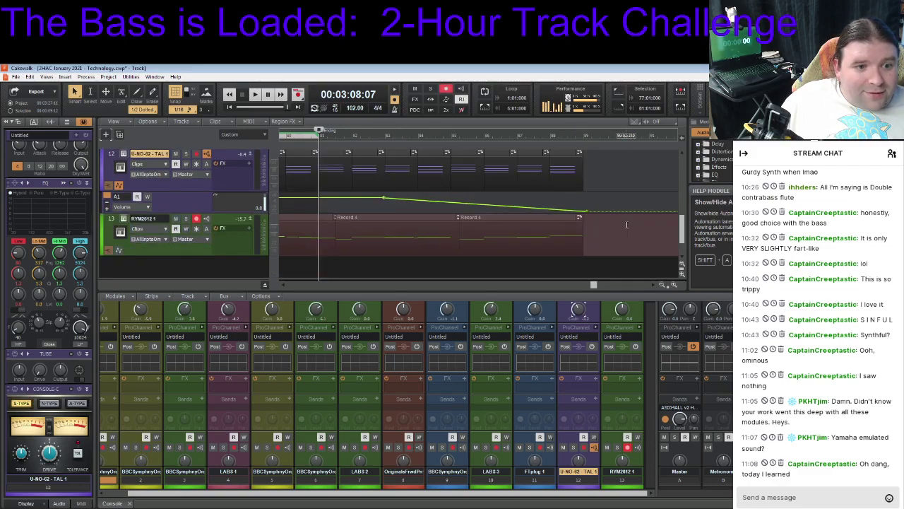
{"action": "left_click", "coordinate": [121, 218]}
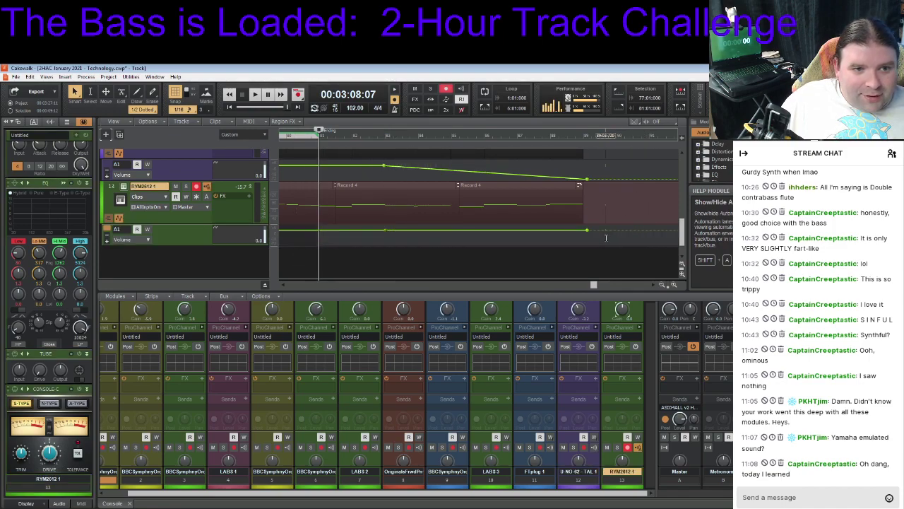
{"action": "left_click_drag", "start_coordinate": [587, 230], "coordinate": [592, 244]}
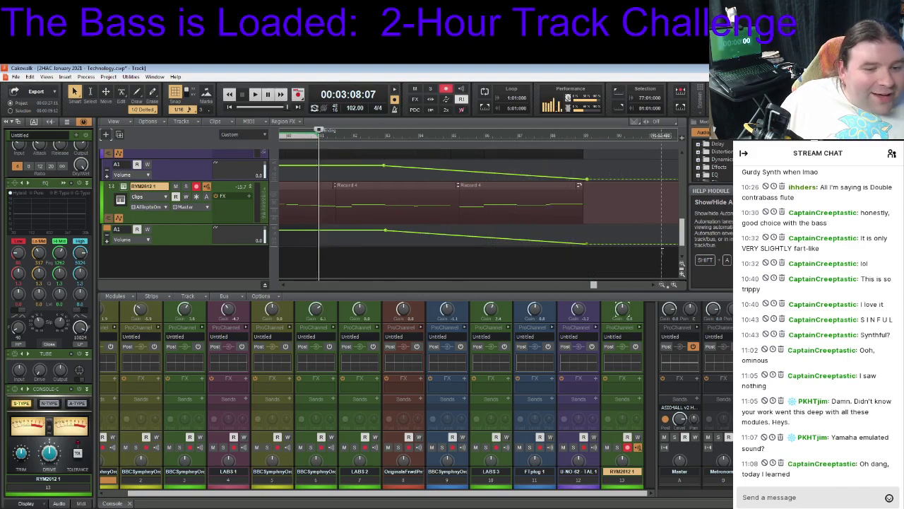
Play back the ending from measure 81 to check the volume fade-outs across the tracks
{"action": "left_click", "coordinate": [683, 248]}
{"action": "left_click_drag", "start_coordinate": [684, 233], "coordinate": [684, 226]}
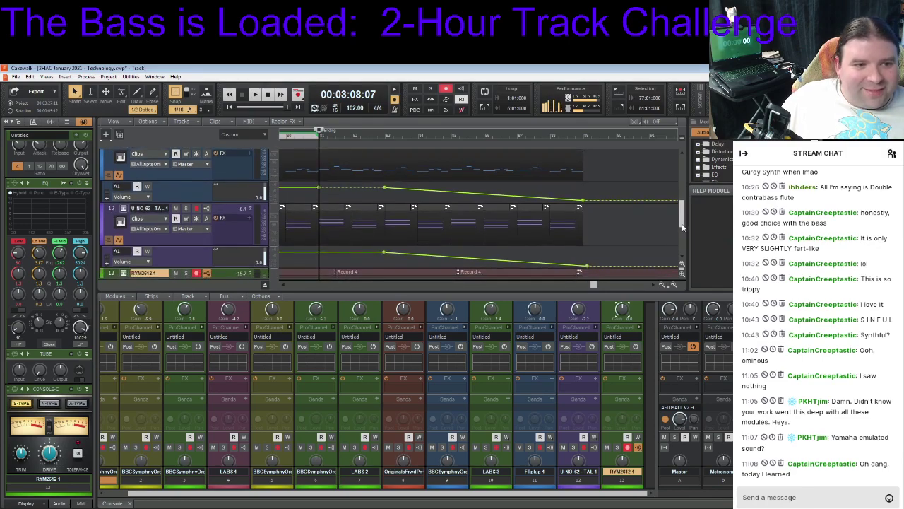
{"action": "key", "text": "space"}
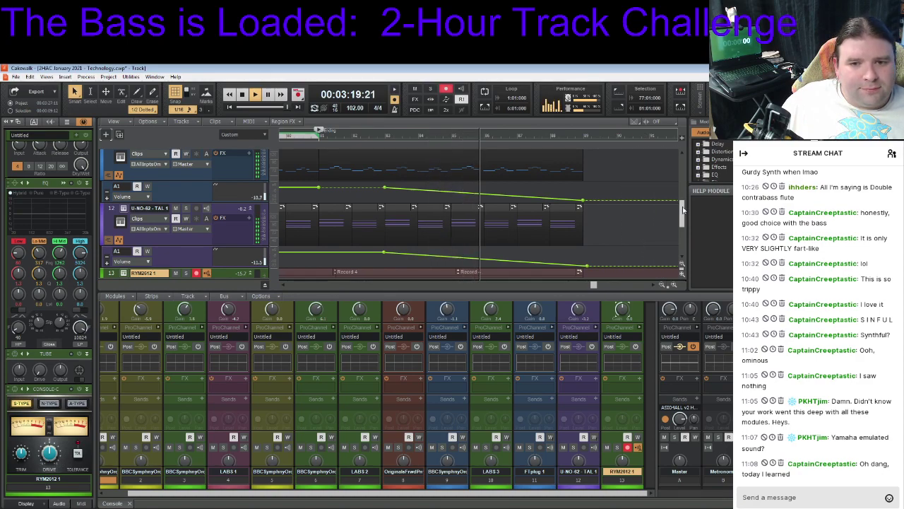
{"action": "scroll", "coordinate": [683, 228], "scroll_direction": "down", "scroll_amount": 1}
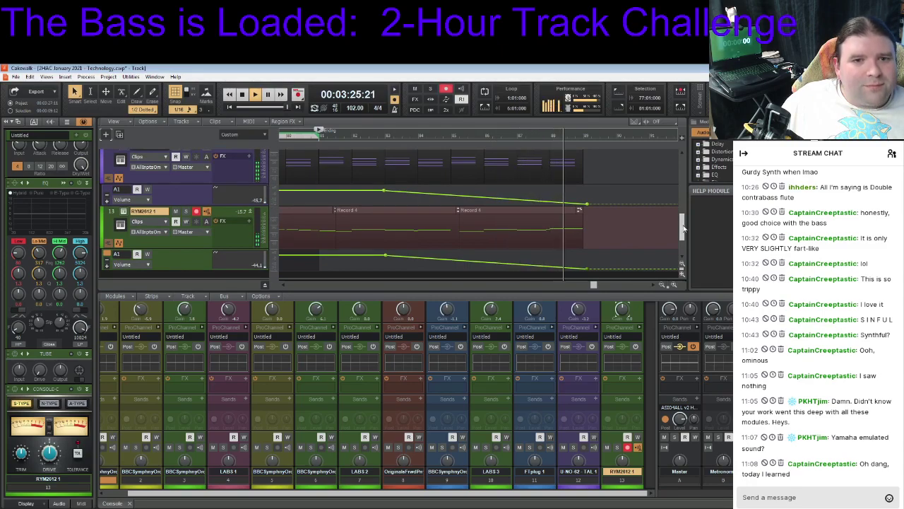
Stop playback of the ending and save the project
{"action": "key", "text": "space"}
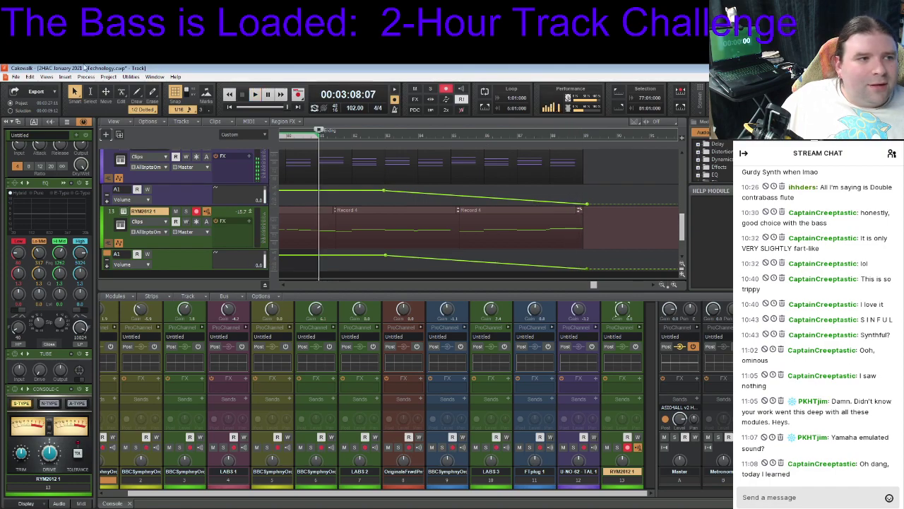
{"action": "left_click", "coordinate": [17, 76]}
{"action": "left_click", "coordinate": [208, 130]}
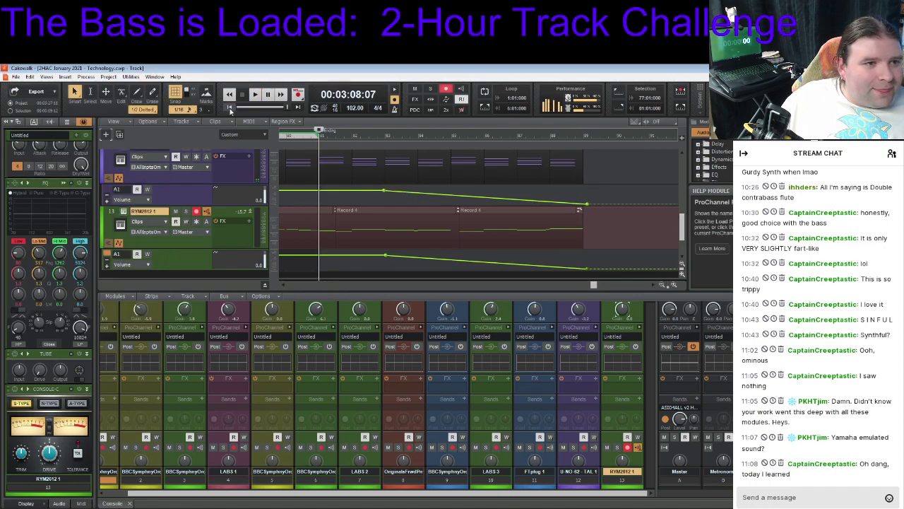
Return to the project start, hide the volume automation of the RYM2612, U-NO-62 and FTplug tracks, and minimize those tracks
{"action": "left_click", "coordinate": [229, 107]}
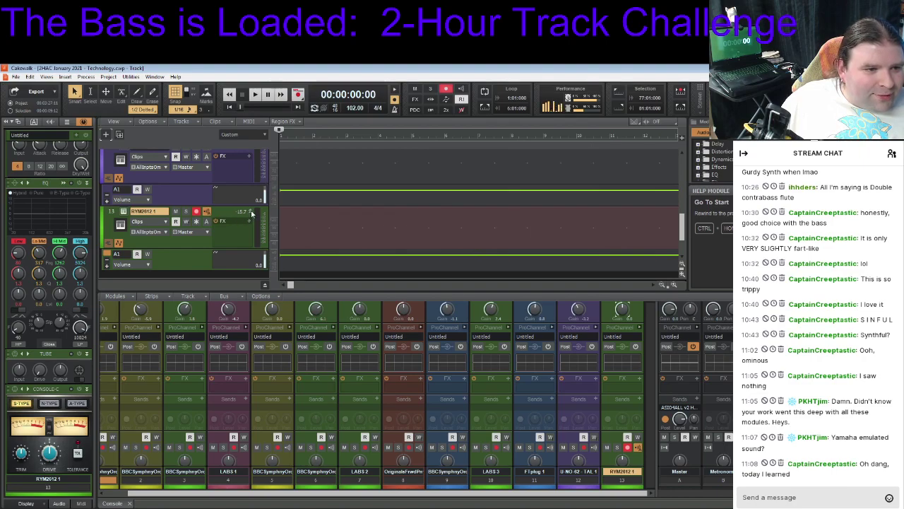
{"action": "left_click", "coordinate": [117, 243]}
{"action": "left_click", "coordinate": [120, 179]}
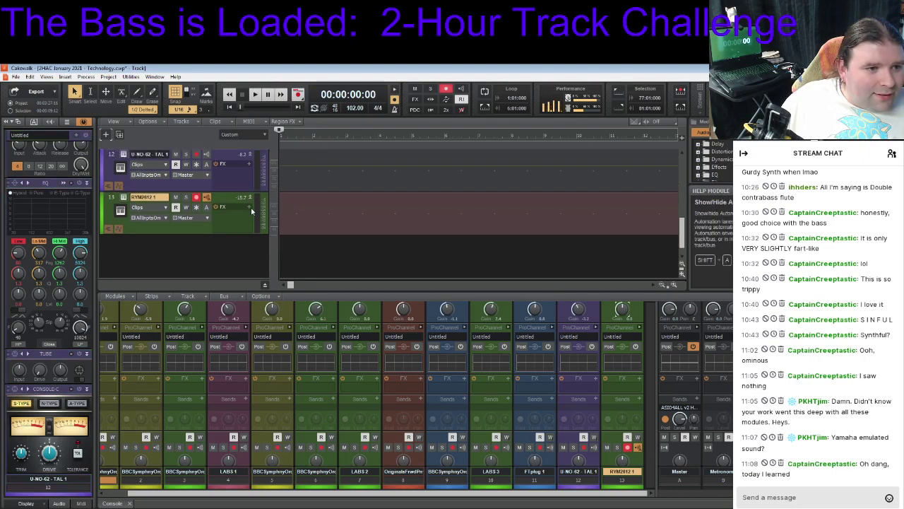
{"action": "scroll", "coordinate": [245, 226], "scroll_direction": "up", "scroll_amount": 2}
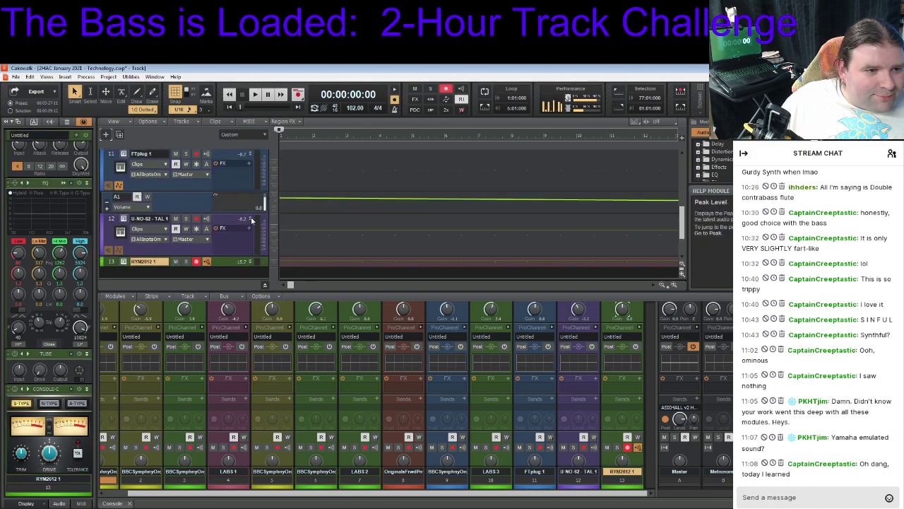
{"action": "left_click", "coordinate": [252, 221]}
{"action": "scroll", "coordinate": [252, 221], "scroll_direction": "up", "scroll_amount": 3}
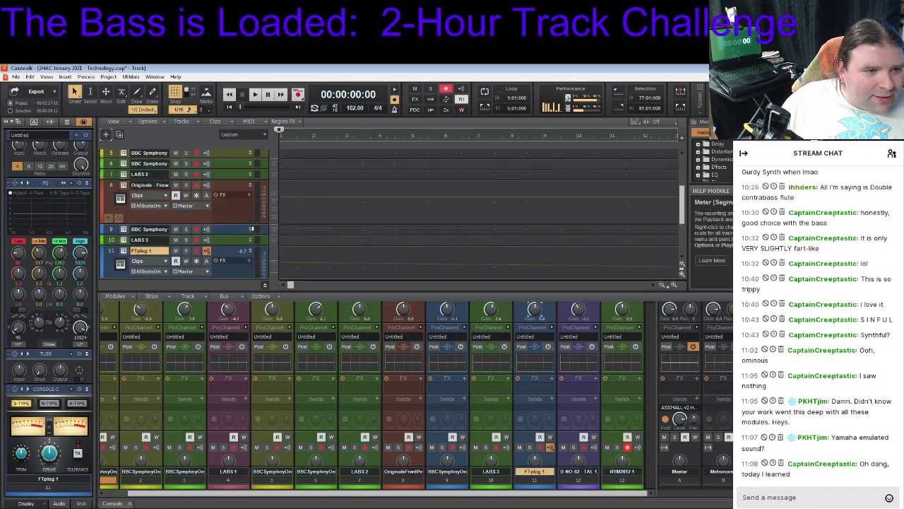
{"action": "left_click", "coordinate": [250, 252]}
Hide the automation lane of the Originals Firewood Piano track and minimize the track
{"action": "left_click", "coordinate": [118, 219]}
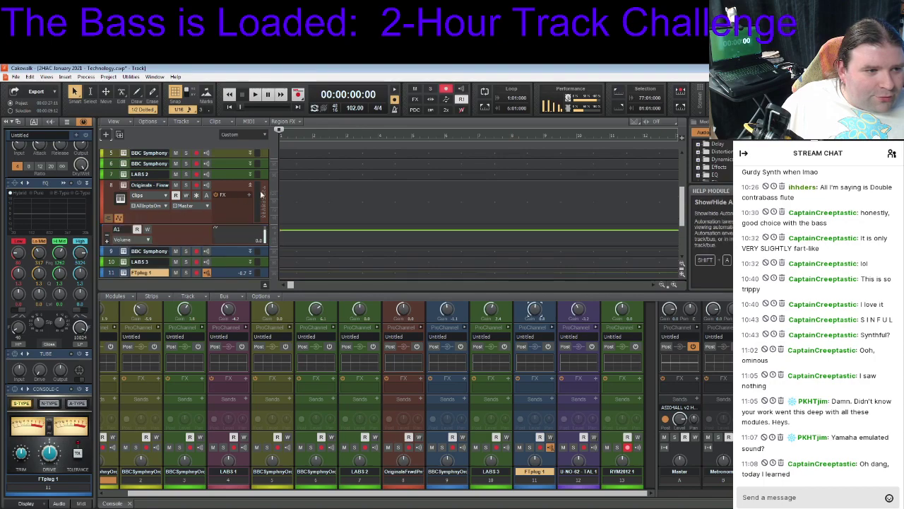
{"action": "left_click", "coordinate": [261, 188]}
{"action": "left_click", "coordinate": [249, 186]}
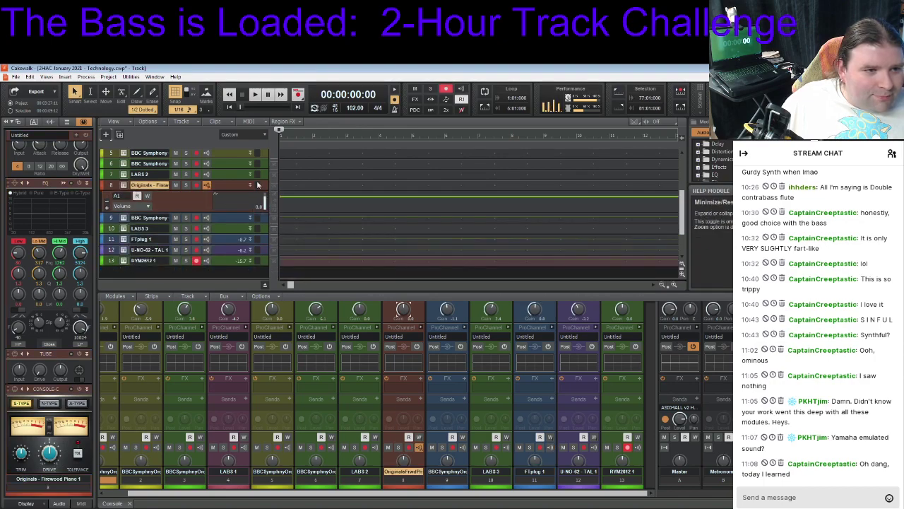
{"action": "left_click", "coordinate": [250, 186]}
{"action": "left_click", "coordinate": [250, 186]}
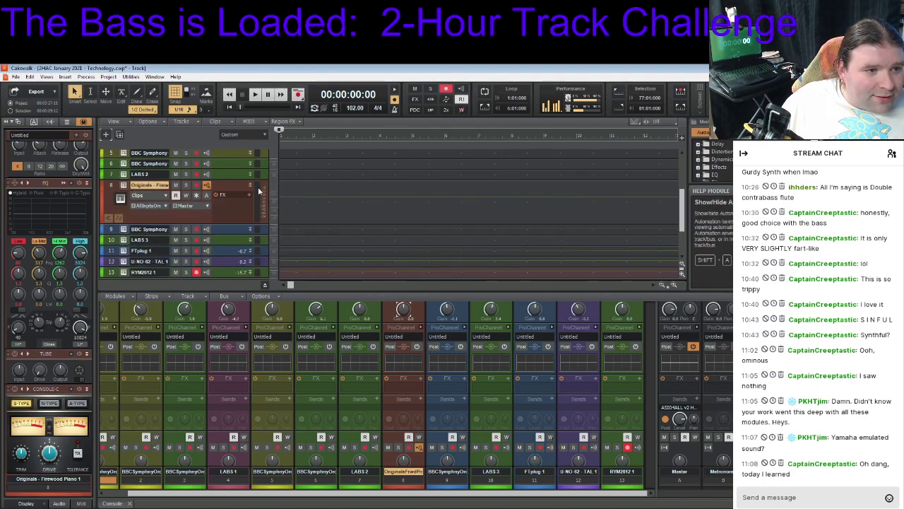
Hide the volume automation lane of the first BBC Symphony track and minimize the track
{"action": "scroll", "coordinate": [233, 204], "scroll_direction": "up", "scroll_amount": 3}
{"action": "scroll", "coordinate": [229, 203], "scroll_direction": "up", "scroll_amount": 2}
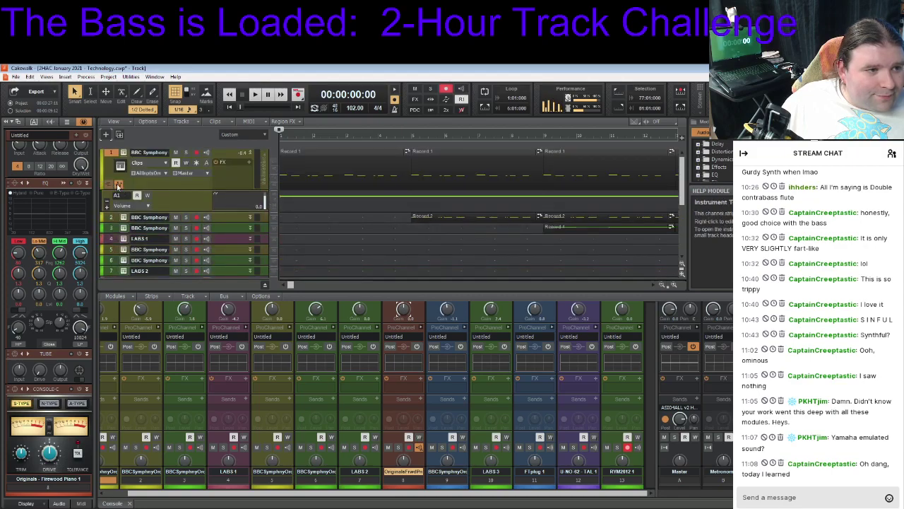
{"action": "left_click", "coordinate": [118, 185]}
{"action": "left_click", "coordinate": [250, 154]}
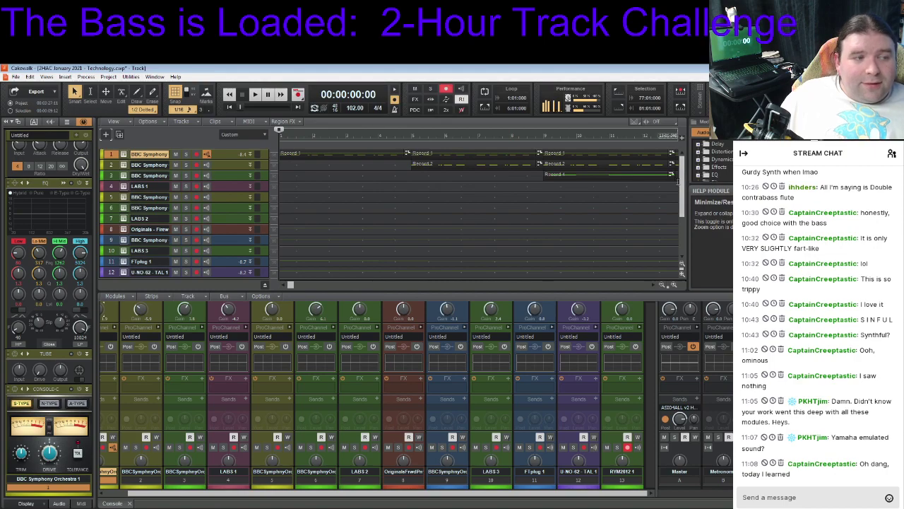
Save the project with the tidied track layout
{"action": "left_click", "coordinate": [15, 76]}
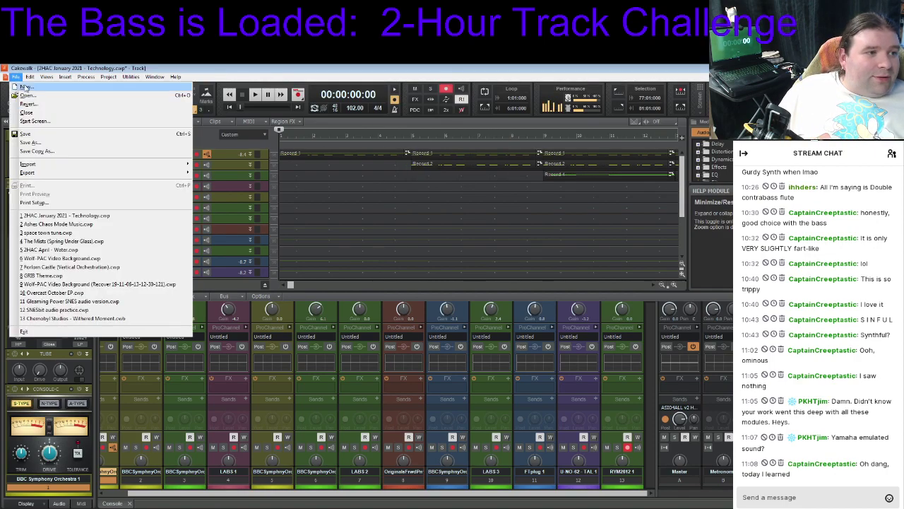
{"action": "left_click", "coordinate": [42, 136]}
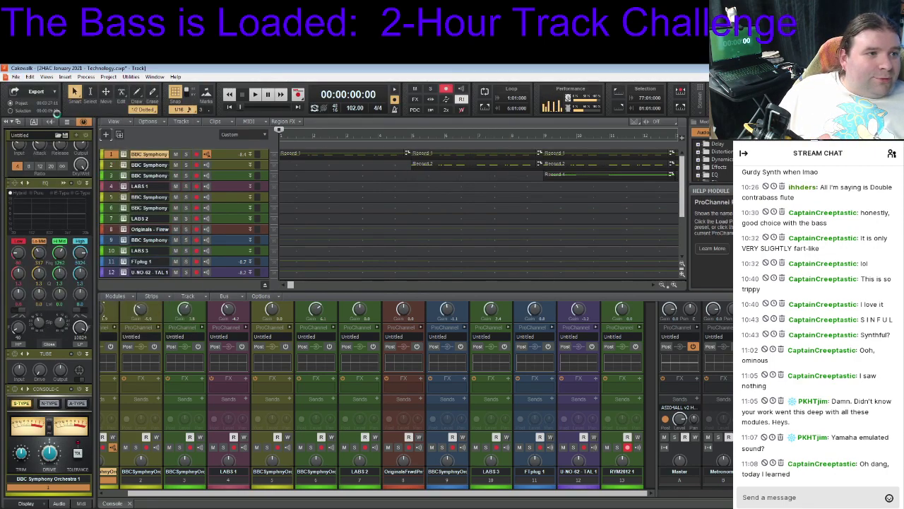
Play the whole song from the start through the ending while checking the input gains and level meters of all console channels
{"action": "left_click", "coordinate": [256, 97]}
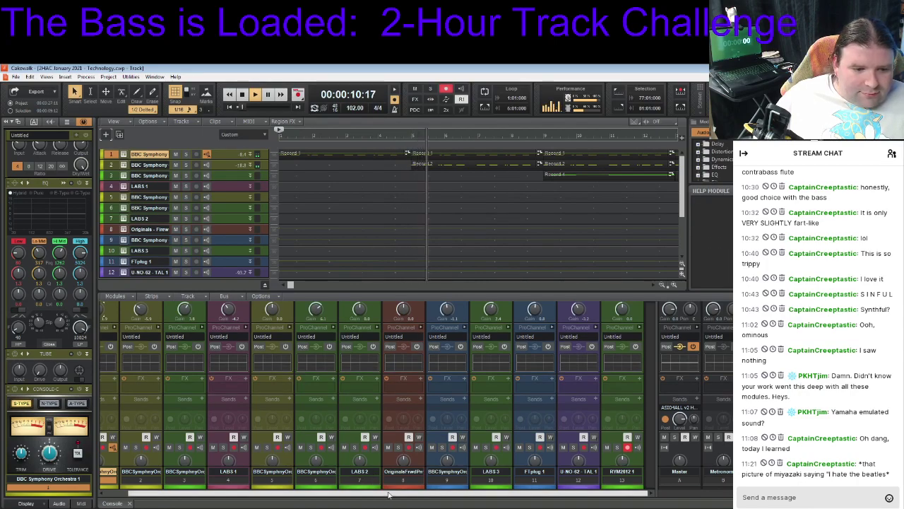
{"action": "left_click_drag", "start_coordinate": [377, 494], "coordinate": [353, 493]}
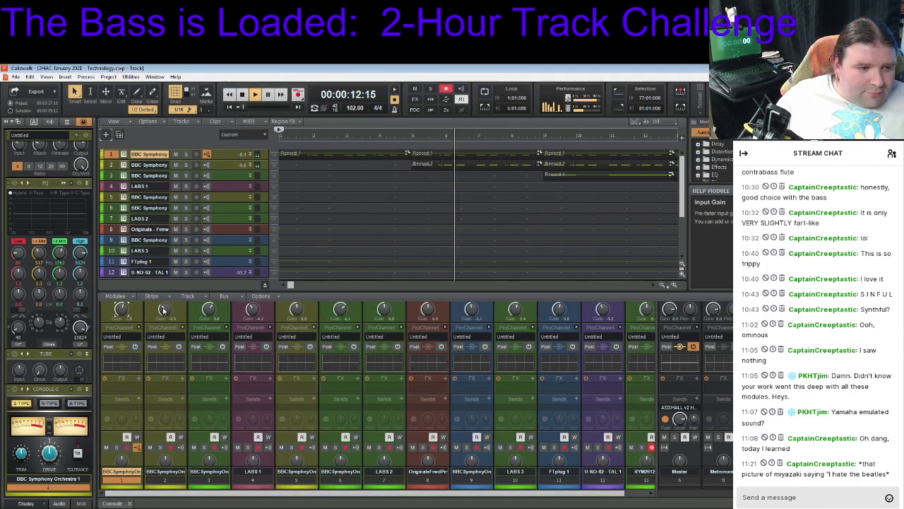
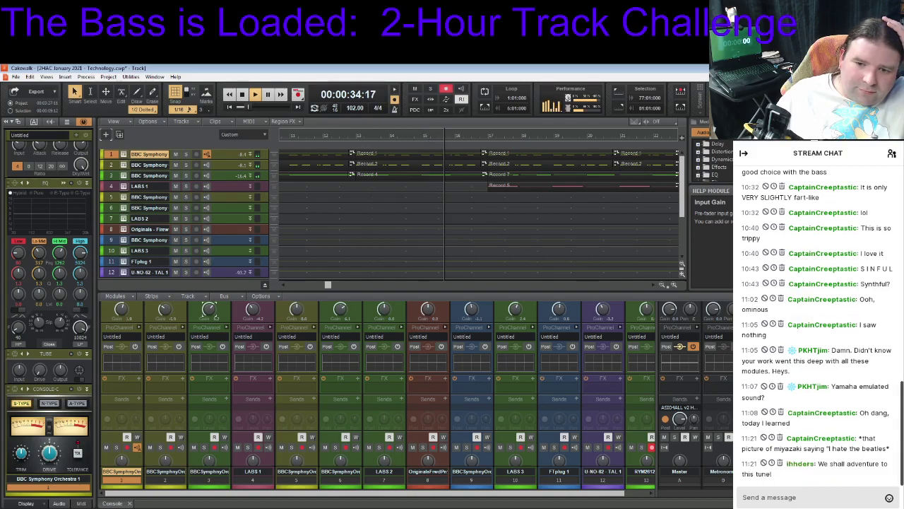
{"action": "scroll", "coordinate": [417, 389], "scroll_direction": "down", "scroll_amount": 3}
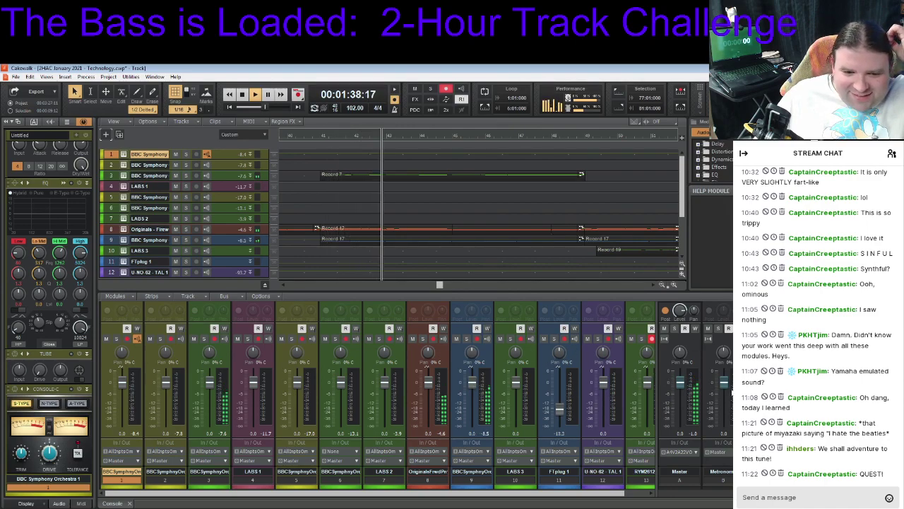
{"action": "scroll", "coordinate": [417, 389], "scroll_direction": "up", "scroll_amount": 5}
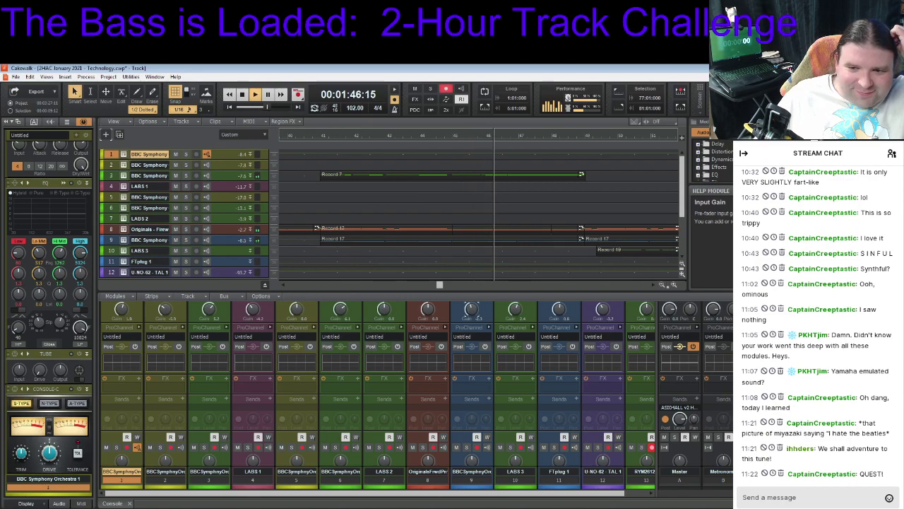
{"action": "scroll", "coordinate": [416, 389], "scroll_direction": "down", "scroll_amount": 3}
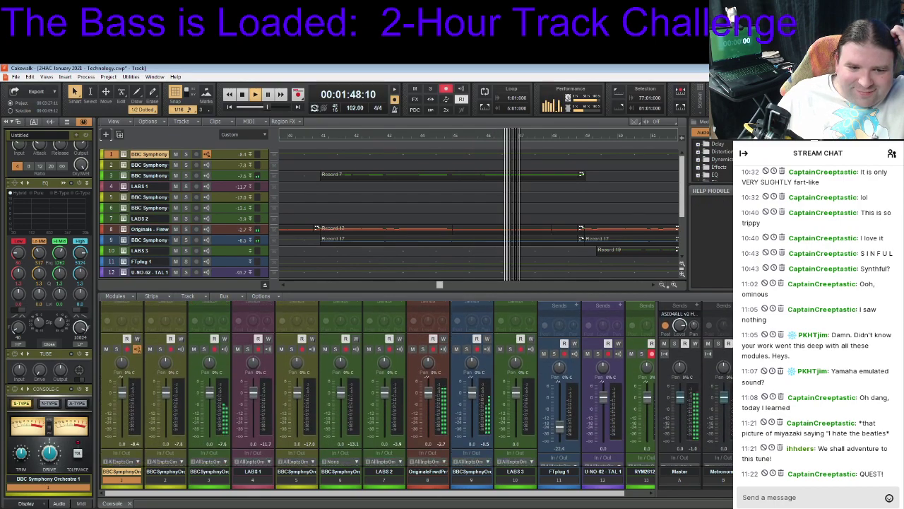
{"action": "scroll", "coordinate": [417, 389], "scroll_direction": "down", "scroll_amount": 1}
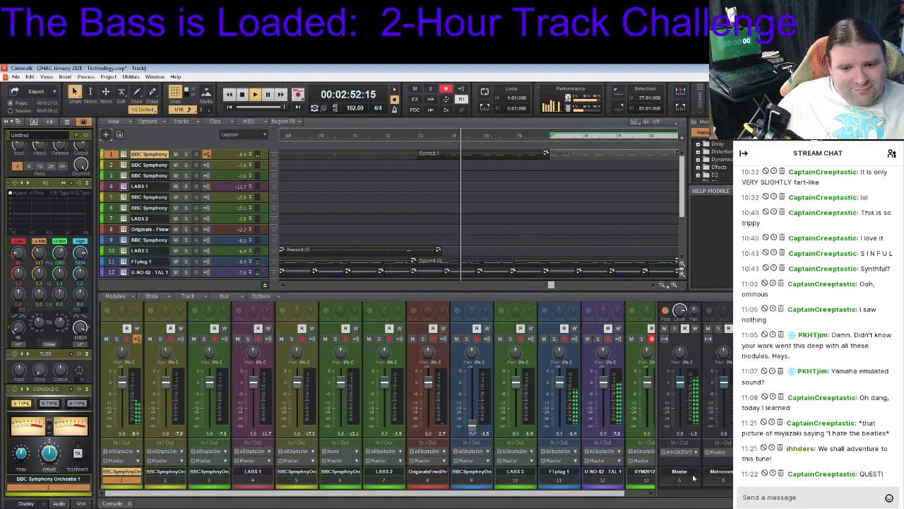
{"action": "scroll", "coordinate": [377, 395], "scroll_direction": "right", "scroll_amount": 1}
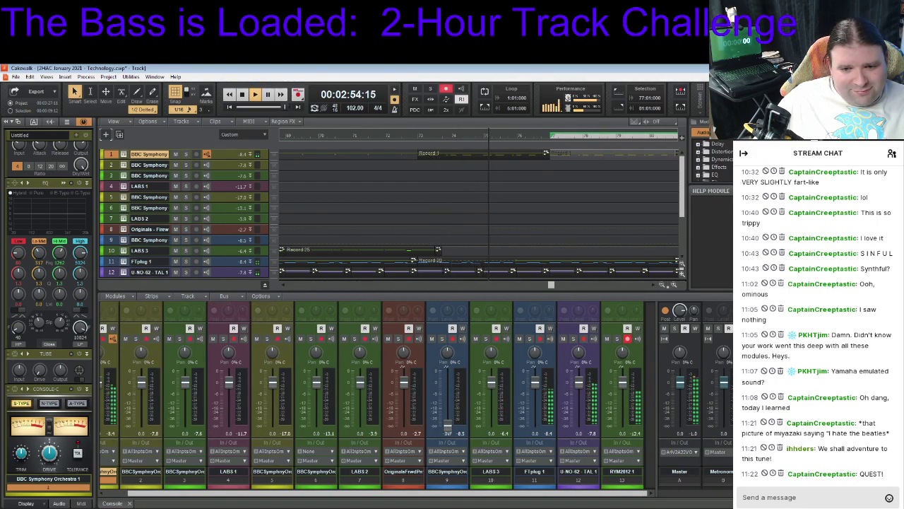
{"action": "scroll", "coordinate": [607, 308], "scroll_direction": "up", "scroll_amount": 3}
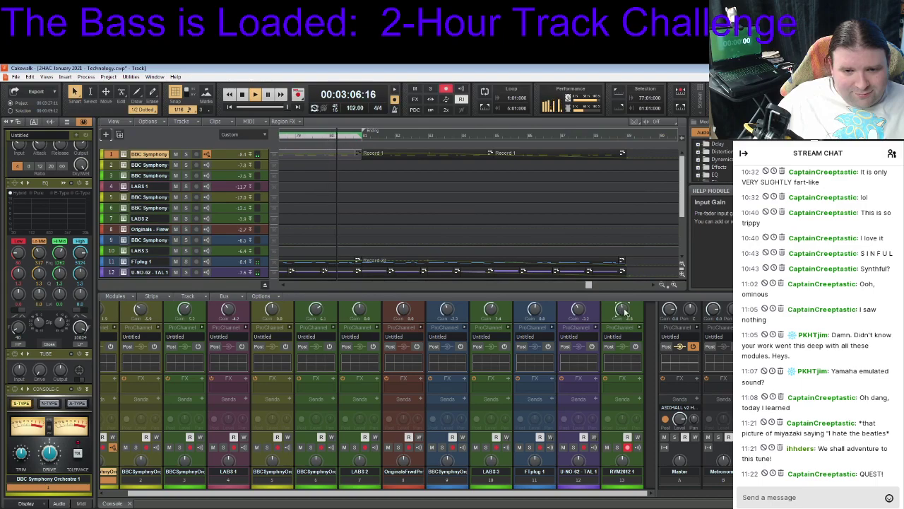
{"action": "scroll", "coordinate": [374, 389], "scroll_direction": "down", "scroll_amount": 1}
{"action": "scroll", "coordinate": [374, 388], "scroll_direction": "down", "scroll_amount": 4}
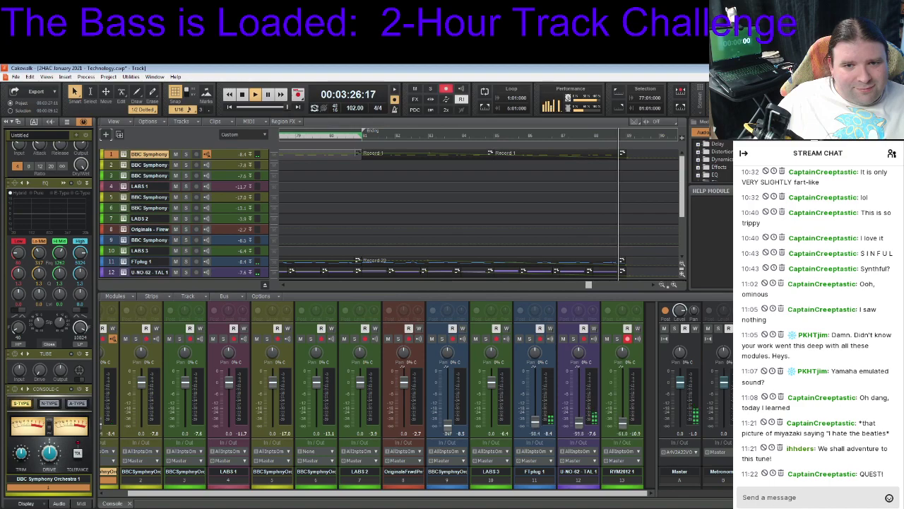
Stop playback at the end of the song and save the project
{"action": "left_click", "coordinate": [242, 97]}
{"action": "left_click", "coordinate": [16, 78]}
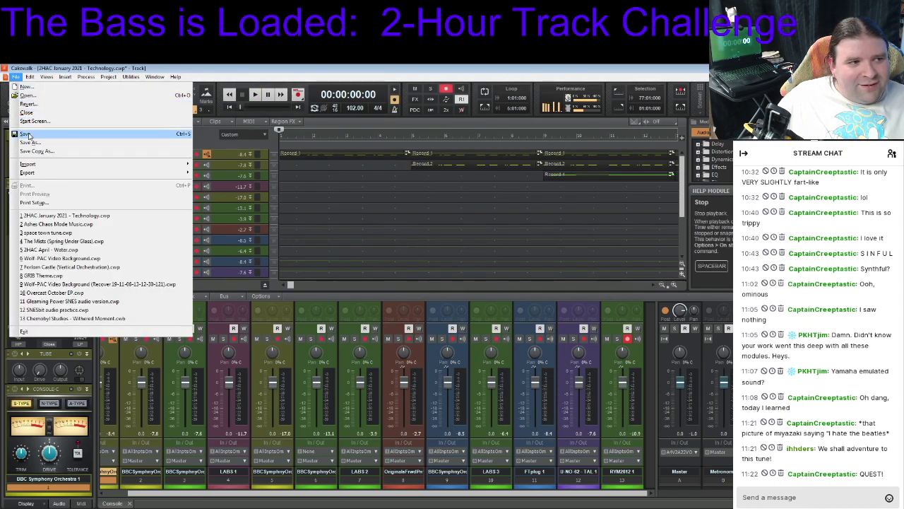
{"action": "key", "text": "Escape"}
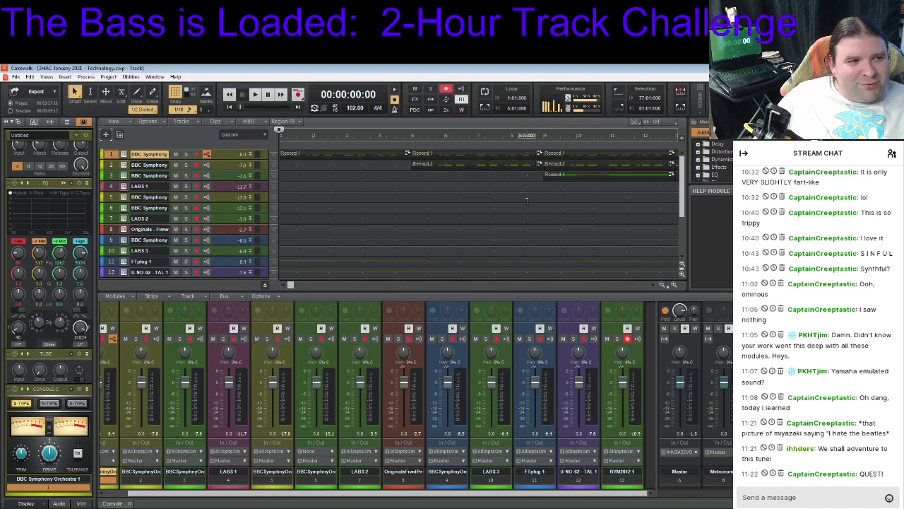